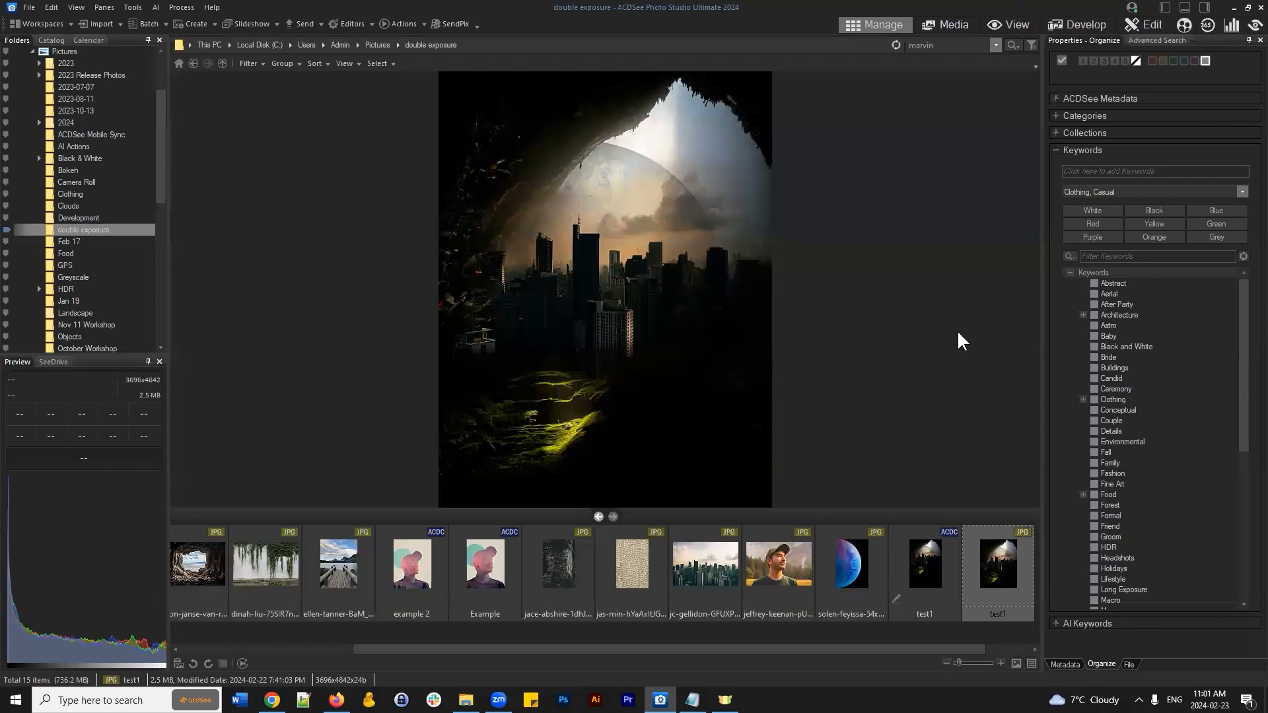
Step: Find the photo of the light-filled cave with mossy rocks in the double exposure folder and open it for layered editing
{"action": "left_click_drag", "start_coordinate": [792, 651], "coordinate": [785, 651]}
{"action": "scroll", "coordinate": [789, 650], "scroll_direction": "up", "scroll_amount": 5}
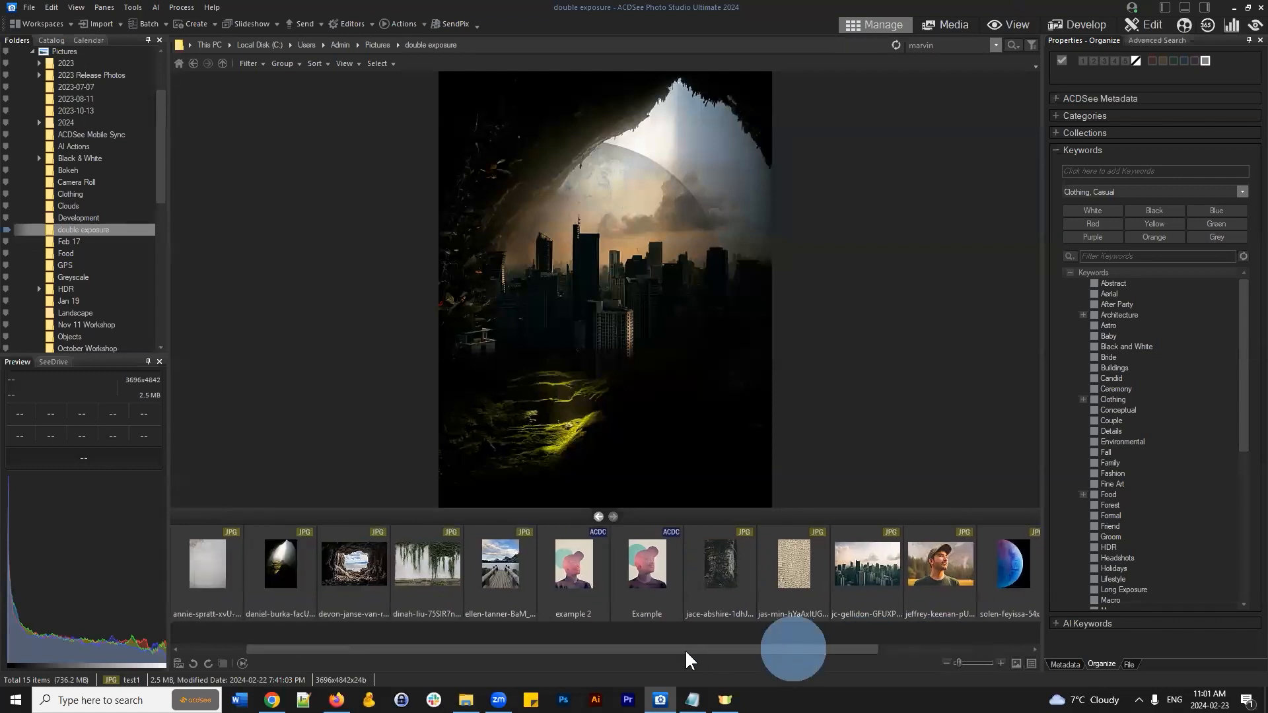
{"action": "left_click", "coordinate": [356, 558]}
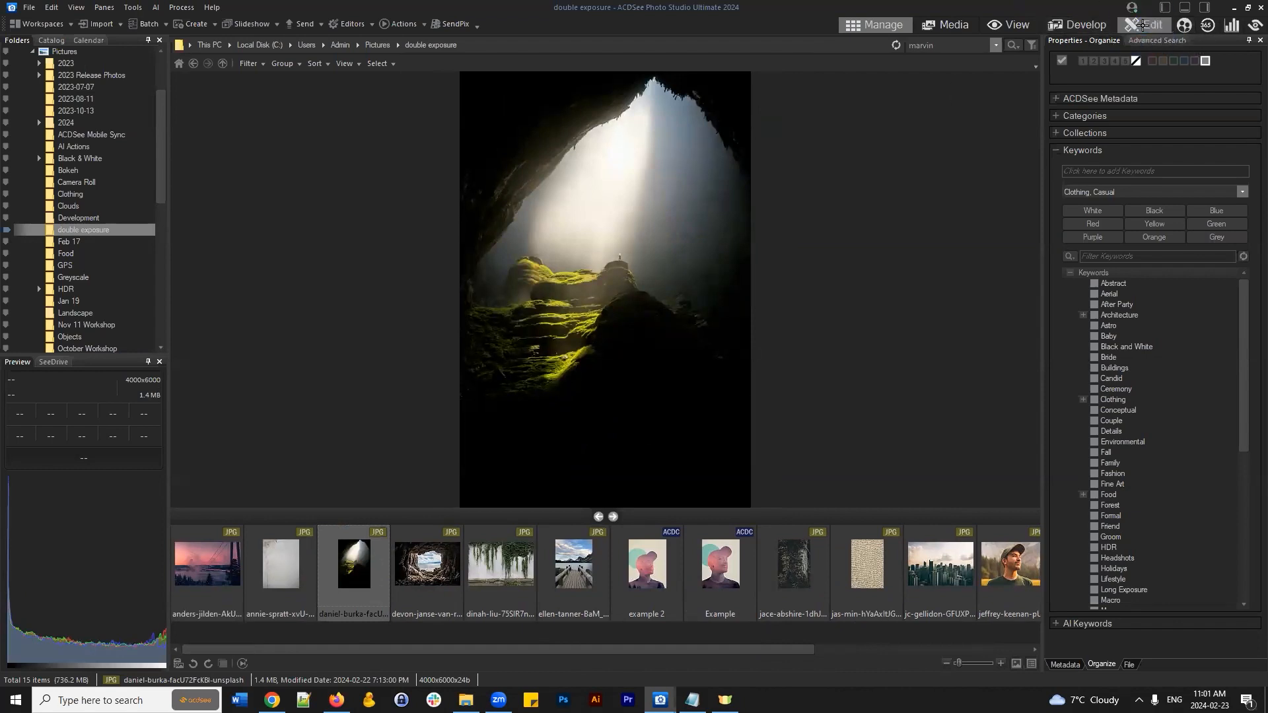
{"action": "left_click", "coordinate": [1143, 25]}
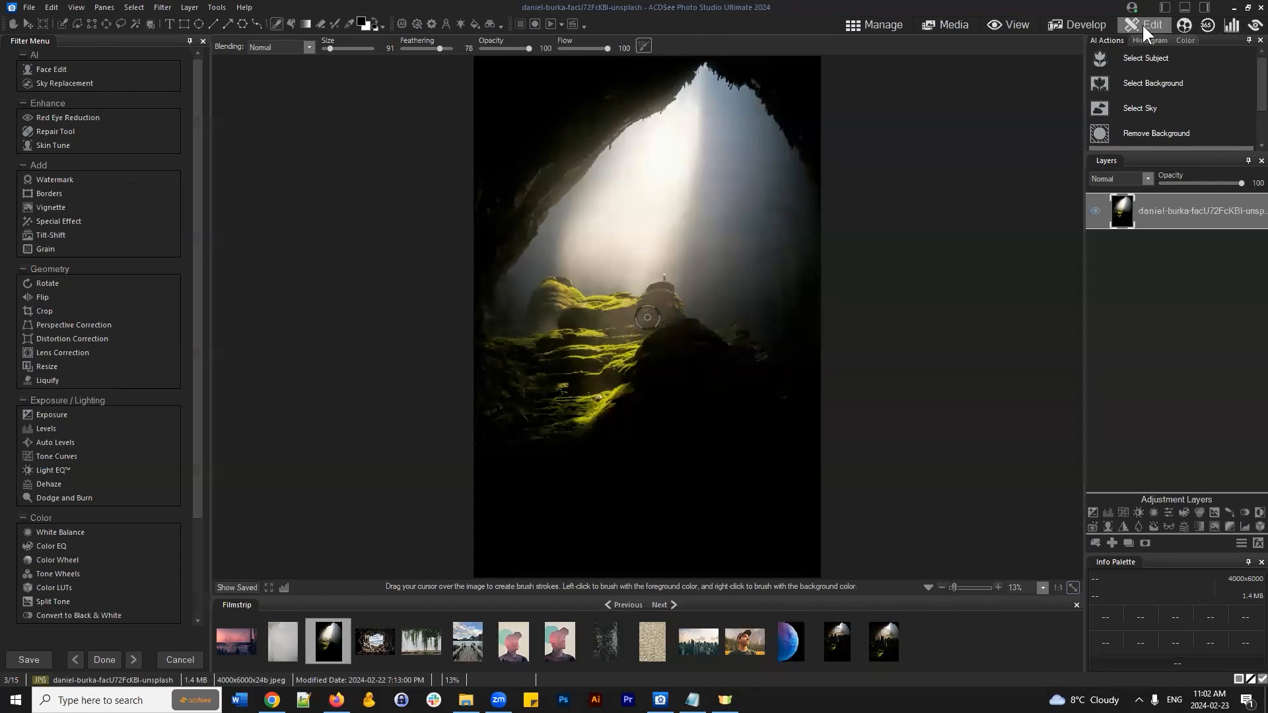
{"action": "left_click", "coordinate": [1190, 363]}
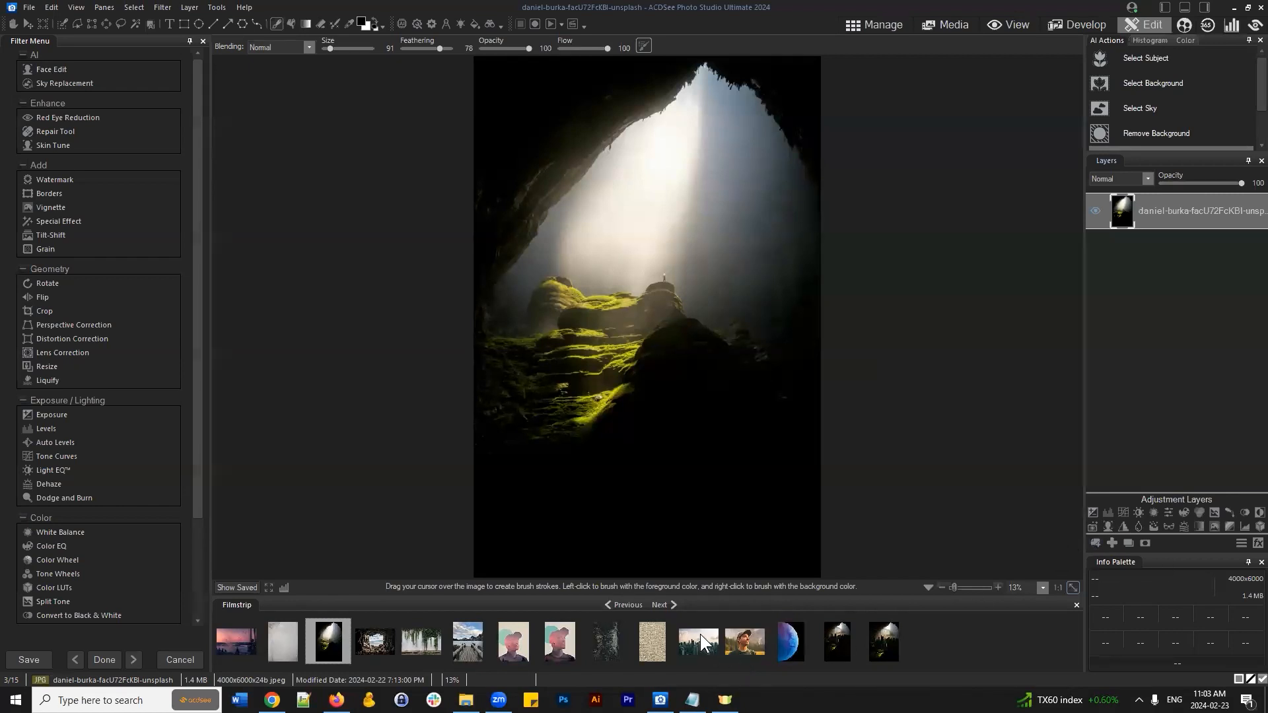
Step: Add the city skyline photo as a new layer and move it up over the cave opening
{"action": "left_click_drag", "start_coordinate": [701, 640], "coordinate": [1187, 276]}
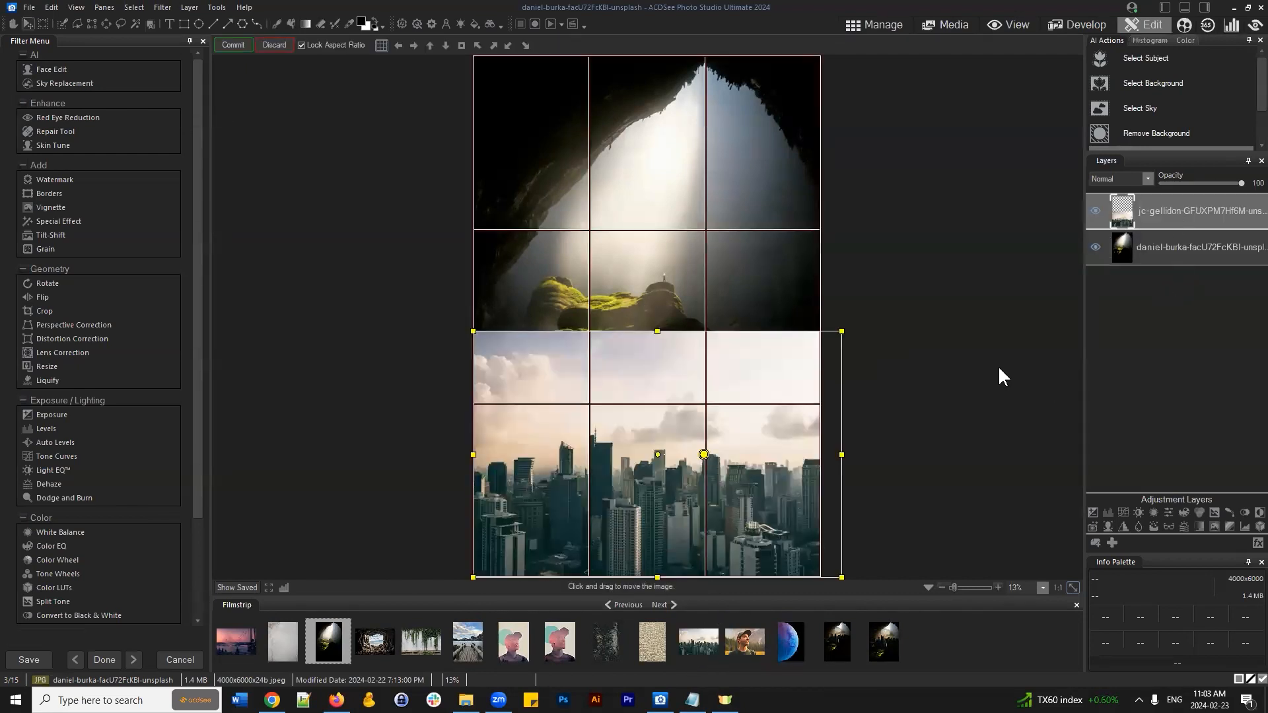
{"action": "left_click_drag", "start_coordinate": [745, 416], "coordinate": [747, 231]}
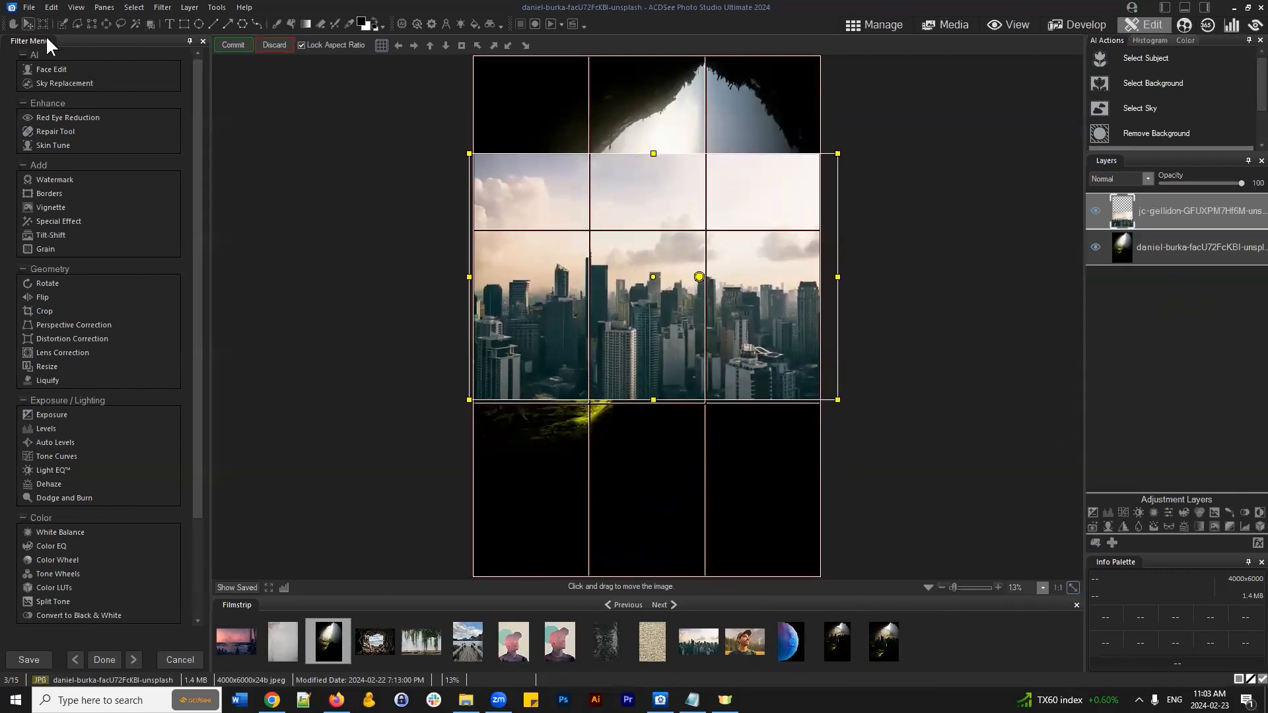
{"action": "left_click_drag", "start_coordinate": [670, 259], "coordinate": [667, 250]}
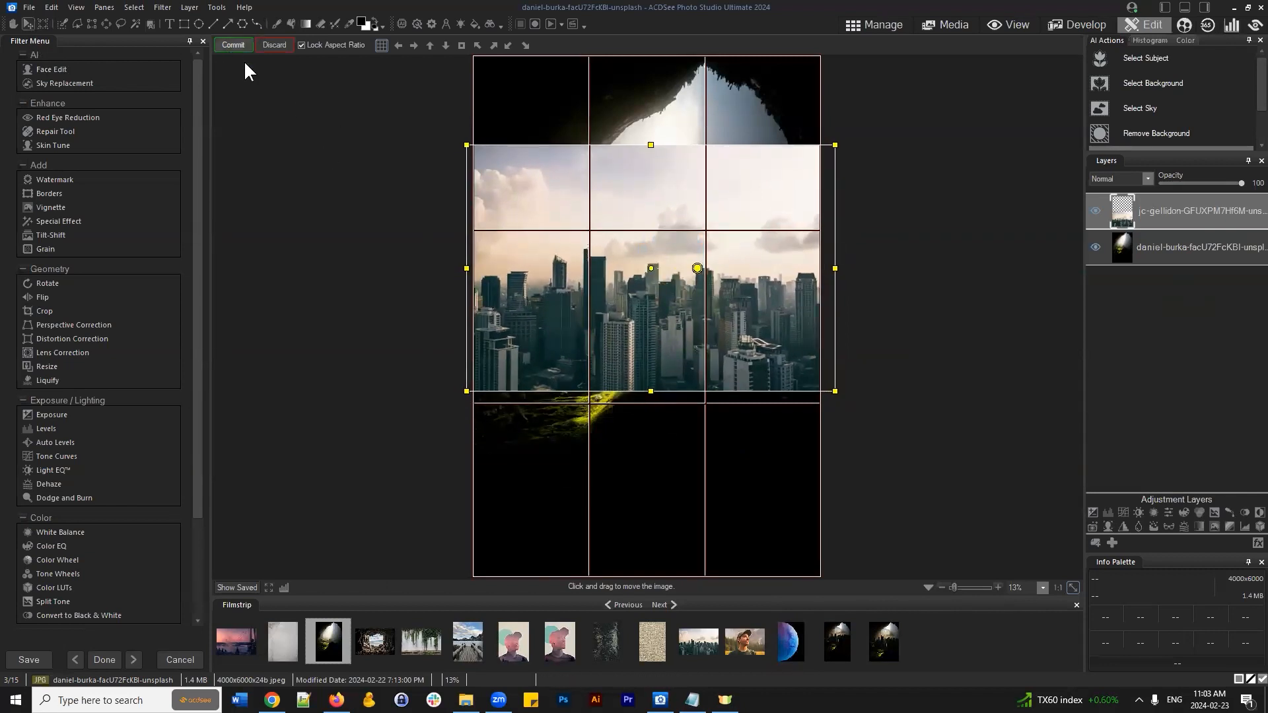
{"action": "left_click_drag", "start_coordinate": [774, 268], "coordinate": [782, 253]}
{"action": "mouse_move", "coordinate": [748, 294]}
{"action": "left_mouse_down"}
{"action": "mouse_move", "coordinate": [725, 272]}
{"action": "mouse_move", "coordinate": [746, 283]}
{"action": "left_mouse_up"}
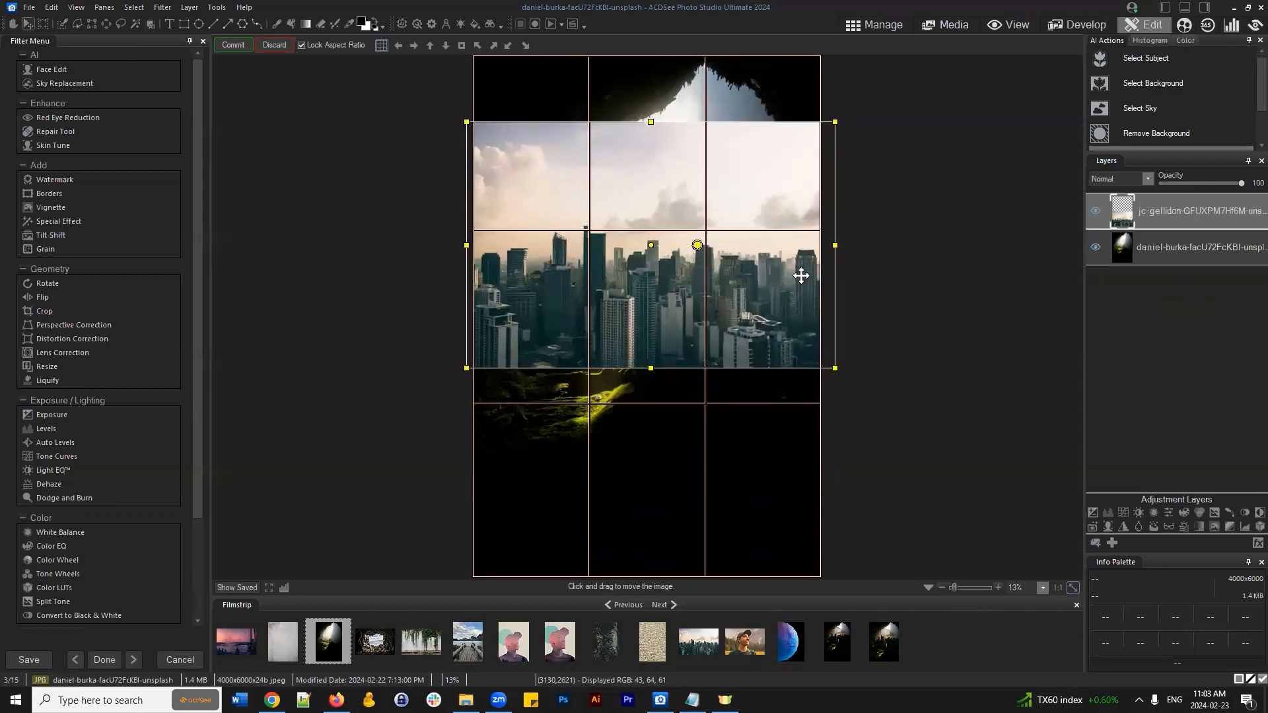
Step: Set the city skyline layer's blend mode to Multiply and nudge it slightly down
{"action": "left_click", "coordinate": [1145, 177]}
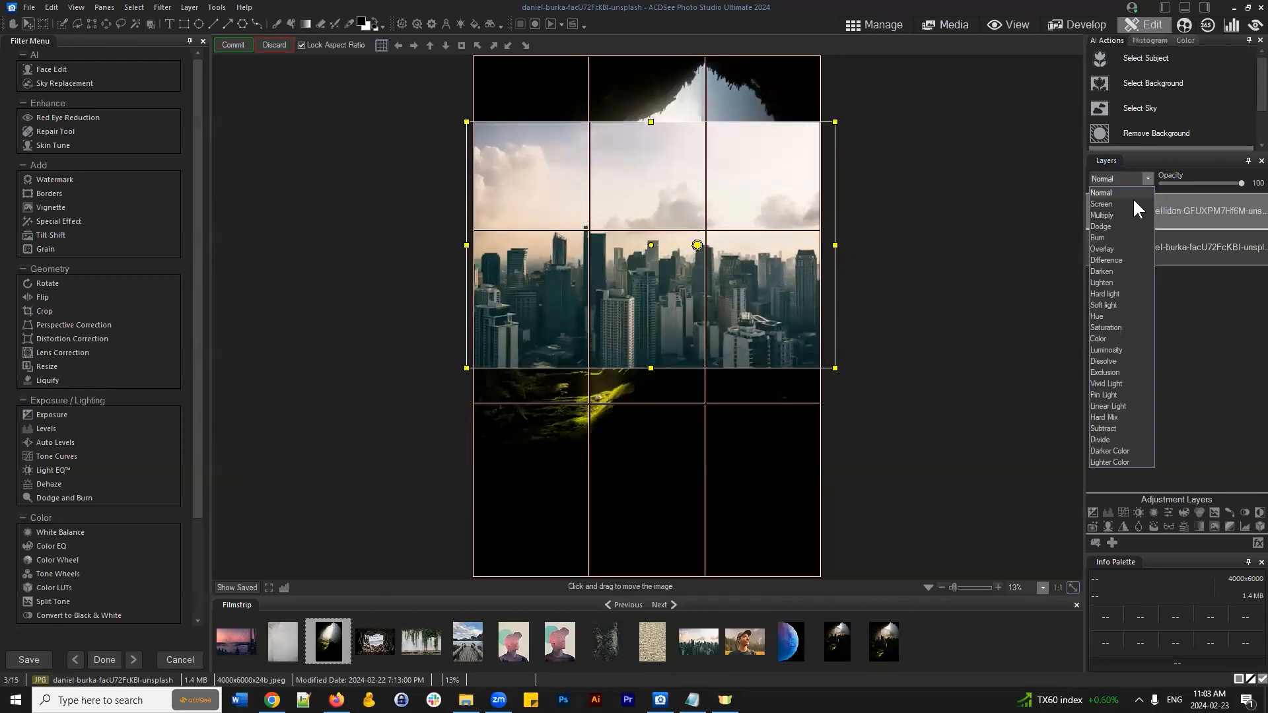
{"action": "left_click", "coordinate": [1122, 212]}
{"action": "mouse_move", "coordinate": [766, 317]}
{"action": "left_mouse_down"}
{"action": "mouse_move", "coordinate": [755, 314]}
{"action": "mouse_move", "coordinate": [767, 322]}
{"action": "left_mouse_up"}
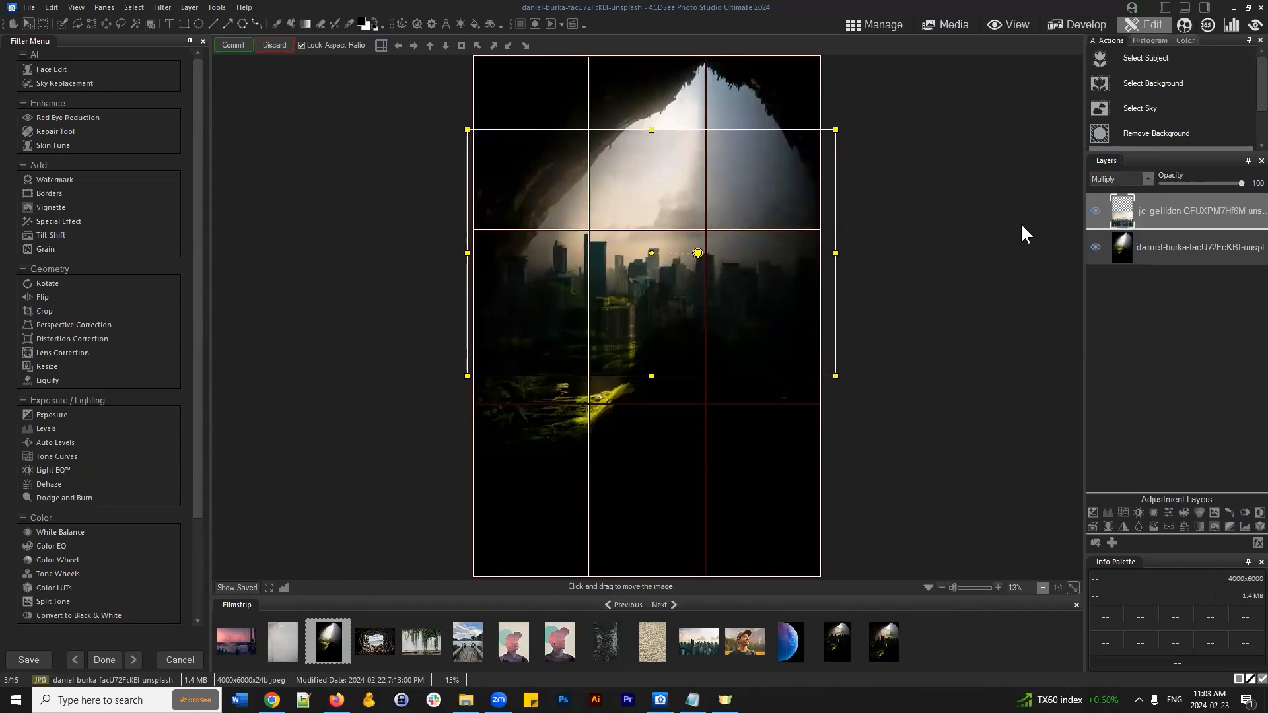
Step: Enlarge the city skyline layer so it covers the cave opening, reposition it slightly and commit the placement
{"action": "left_click_drag", "start_coordinate": [837, 128], "coordinate": [904, 91]}
{"action": "mouse_move", "coordinate": [759, 258]}
{"action": "left_mouse_down"}
{"action": "mouse_move", "coordinate": [739, 263]}
{"action": "mouse_move", "coordinate": [751, 258]}
{"action": "left_mouse_up"}
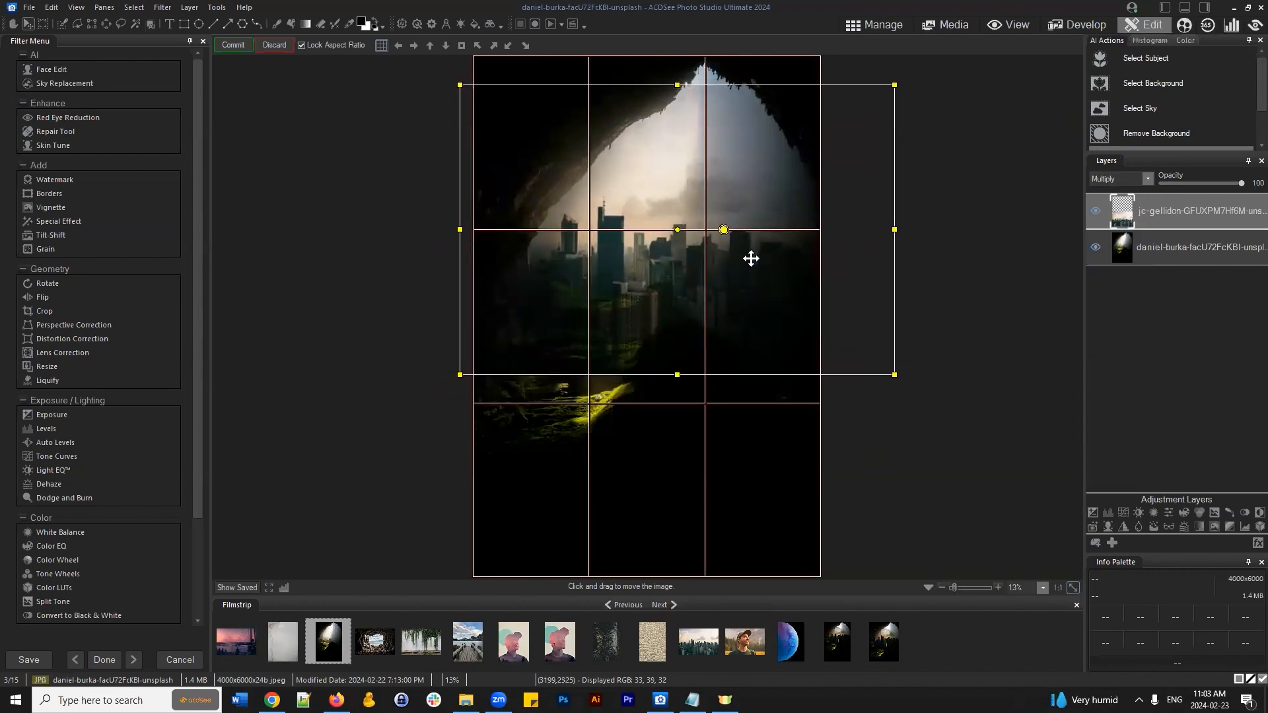
{"action": "left_click", "coordinate": [1145, 180]}
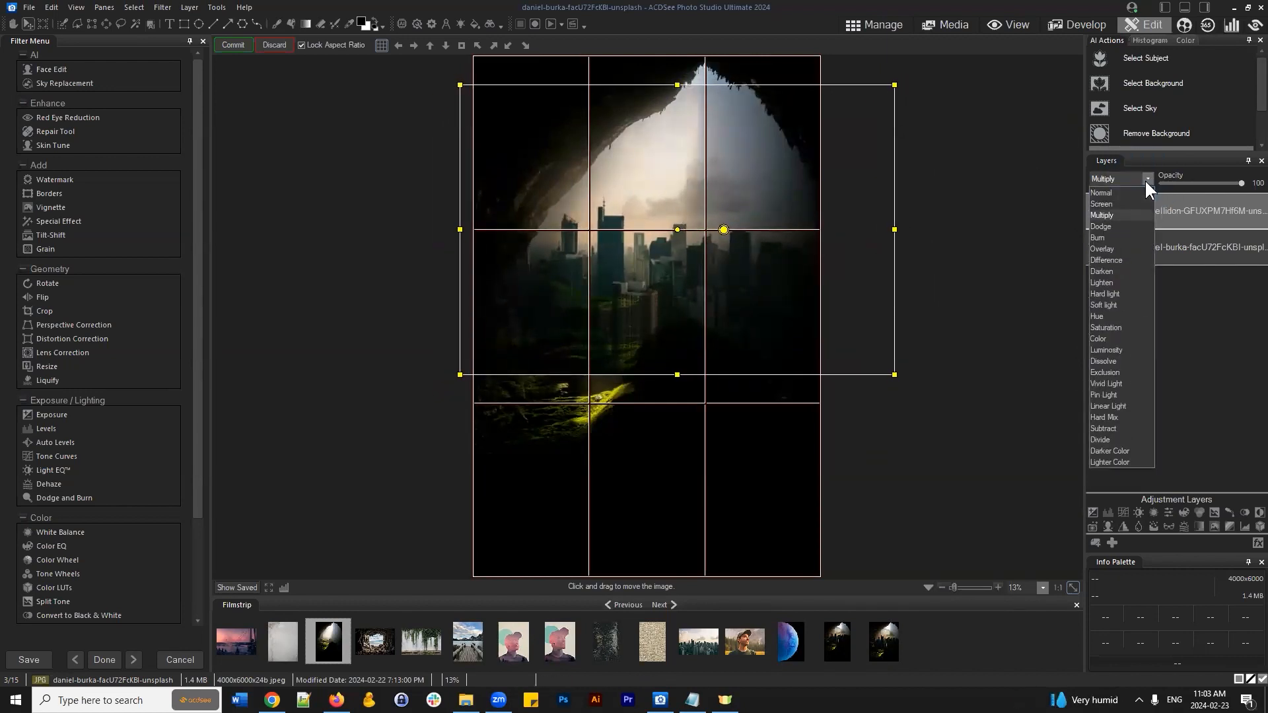
{"action": "left_click", "coordinate": [1146, 179]}
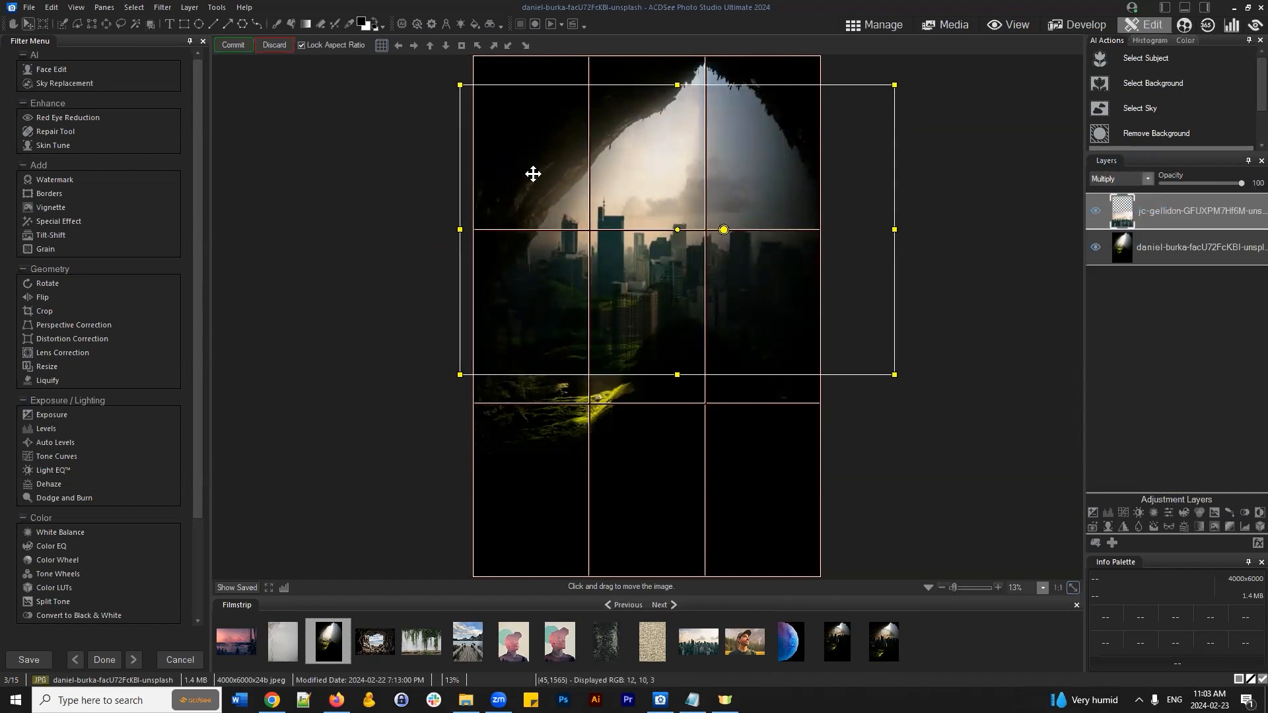
{"action": "left_click", "coordinate": [227, 42]}
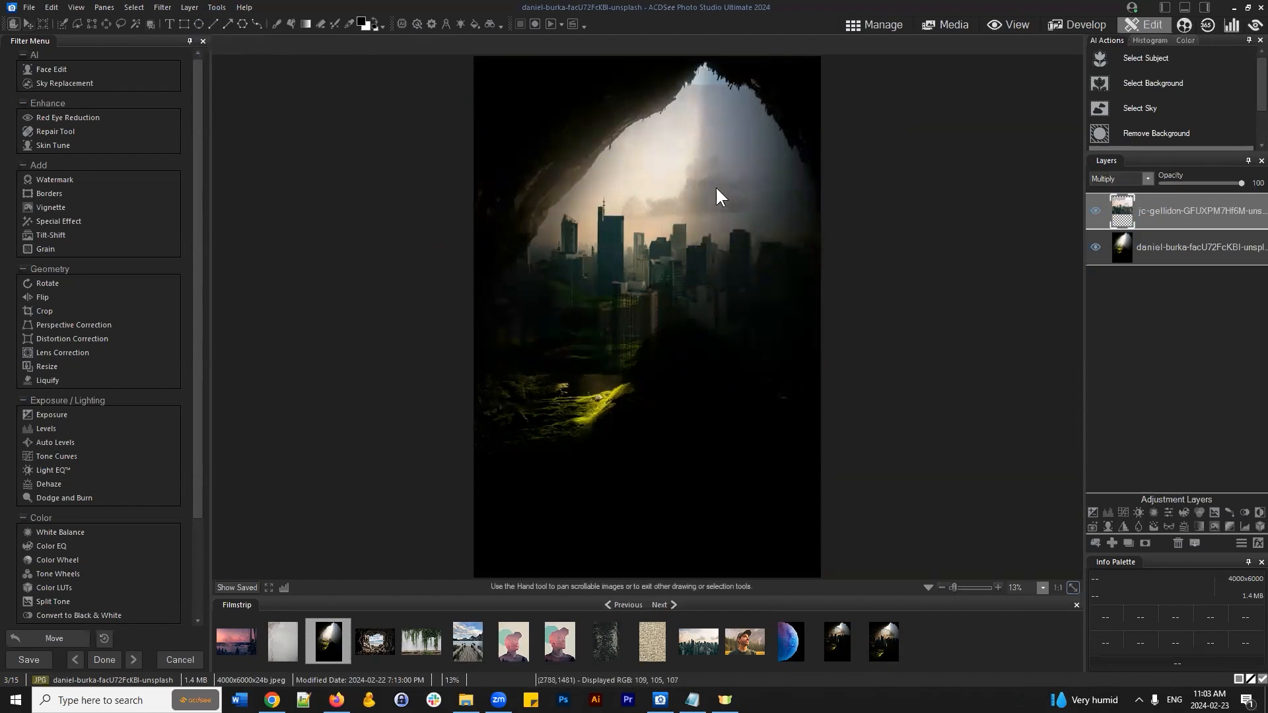
Step: Hide and show the city skyline layer, and examine how its buildings blend into the cave up close and at full view
{"action": "left_click", "coordinate": [1096, 212]}
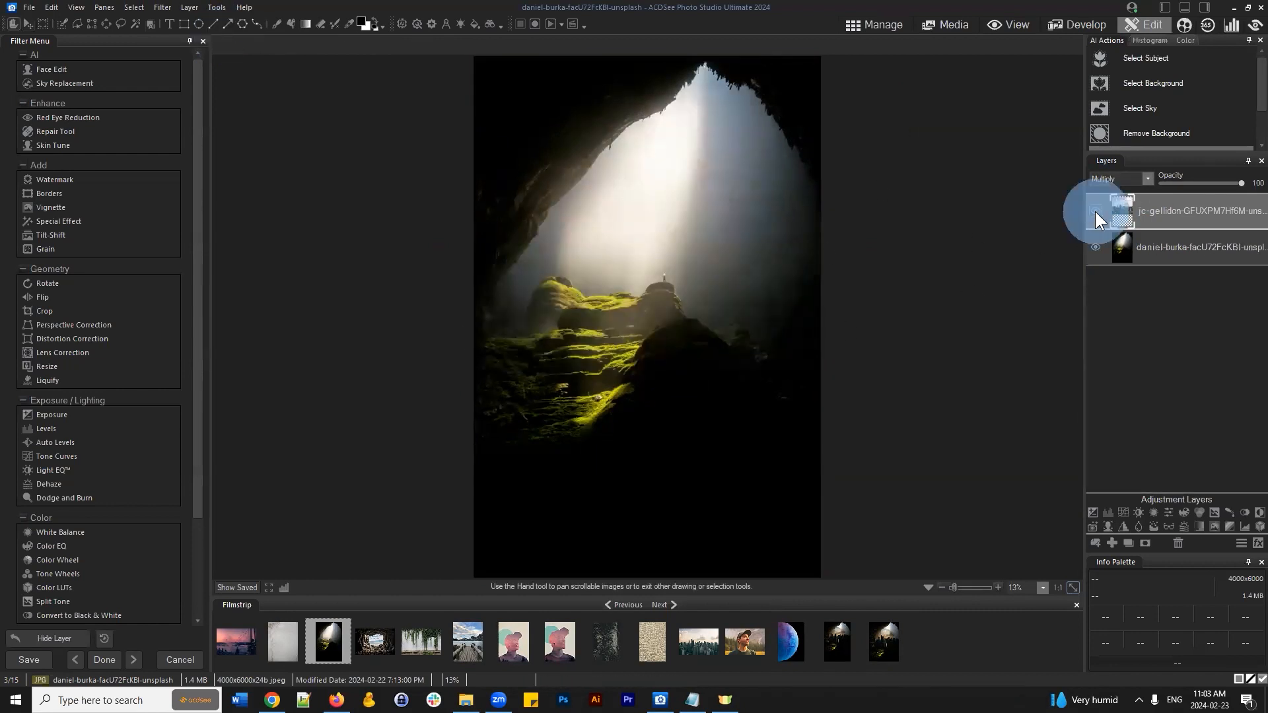
{"action": "left_click", "coordinate": [1094, 211]}
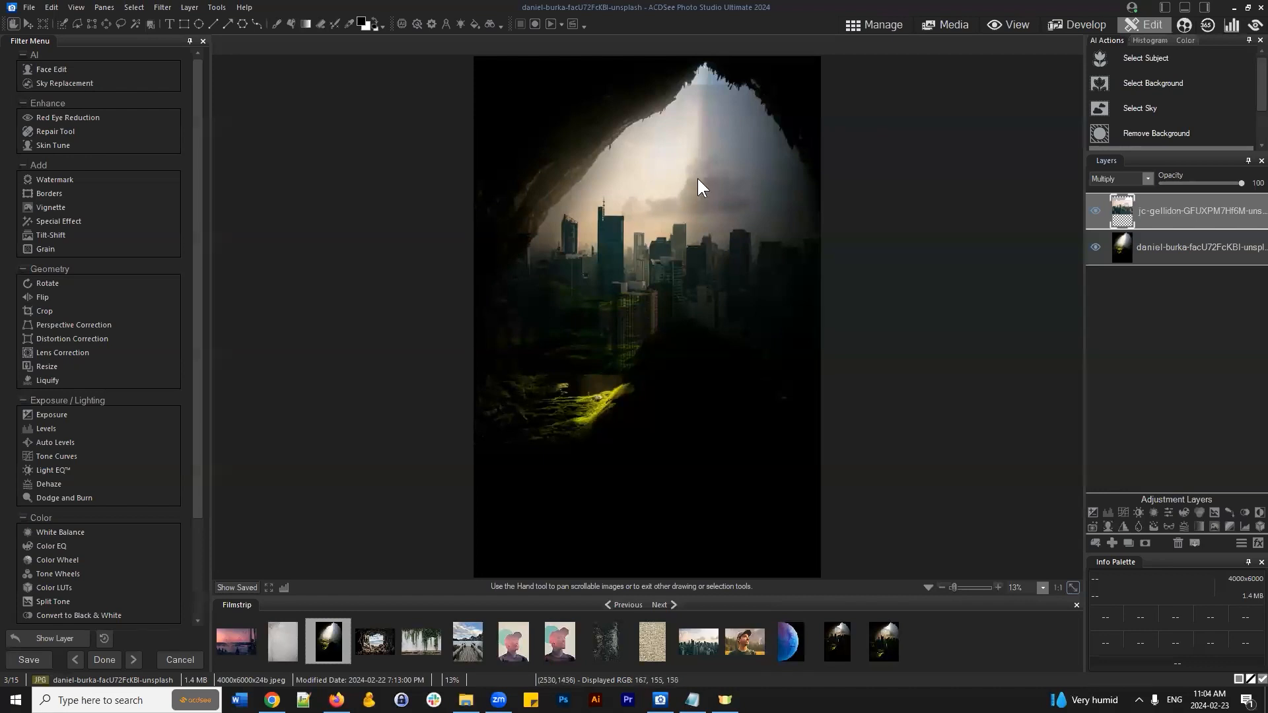
{"action": "scroll", "coordinate": [575, 315], "scroll_direction": "up", "scroll_amount": 2}
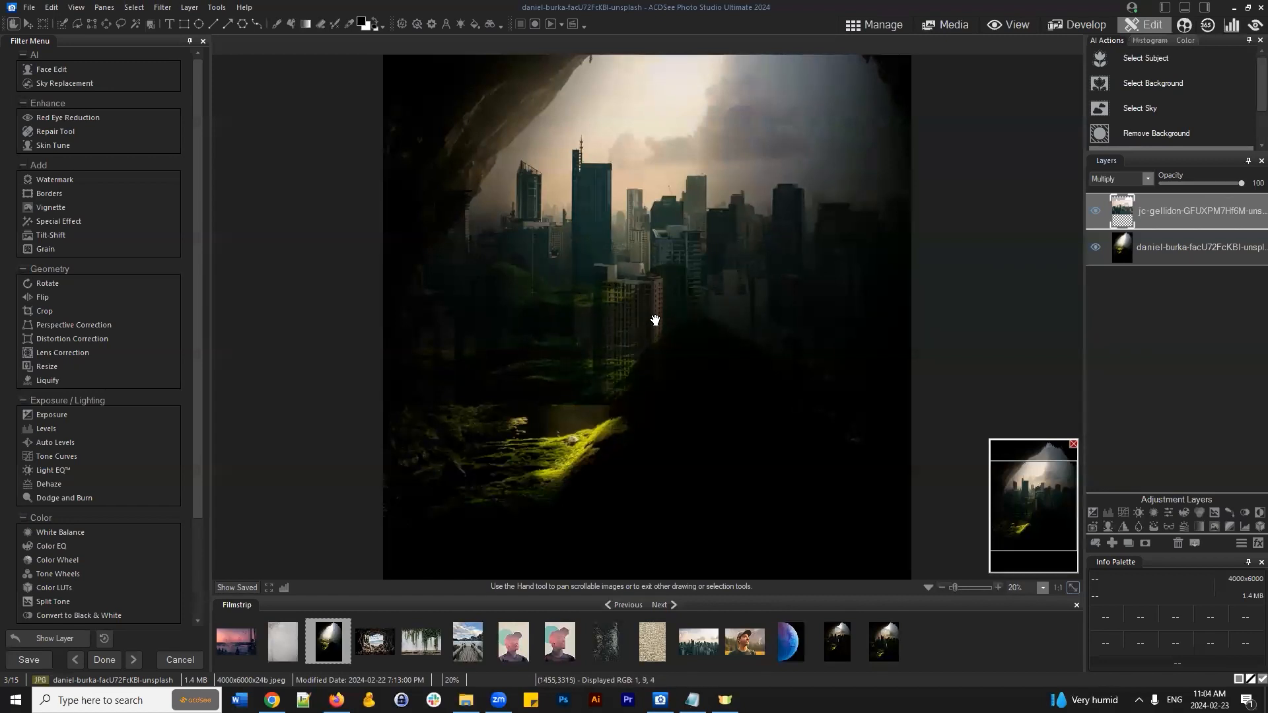
{"action": "scroll", "coordinate": [677, 292], "scroll_direction": "down", "scroll_amount": 1}
{"action": "scroll", "coordinate": [704, 280], "scroll_direction": "down", "scroll_amount": 1}
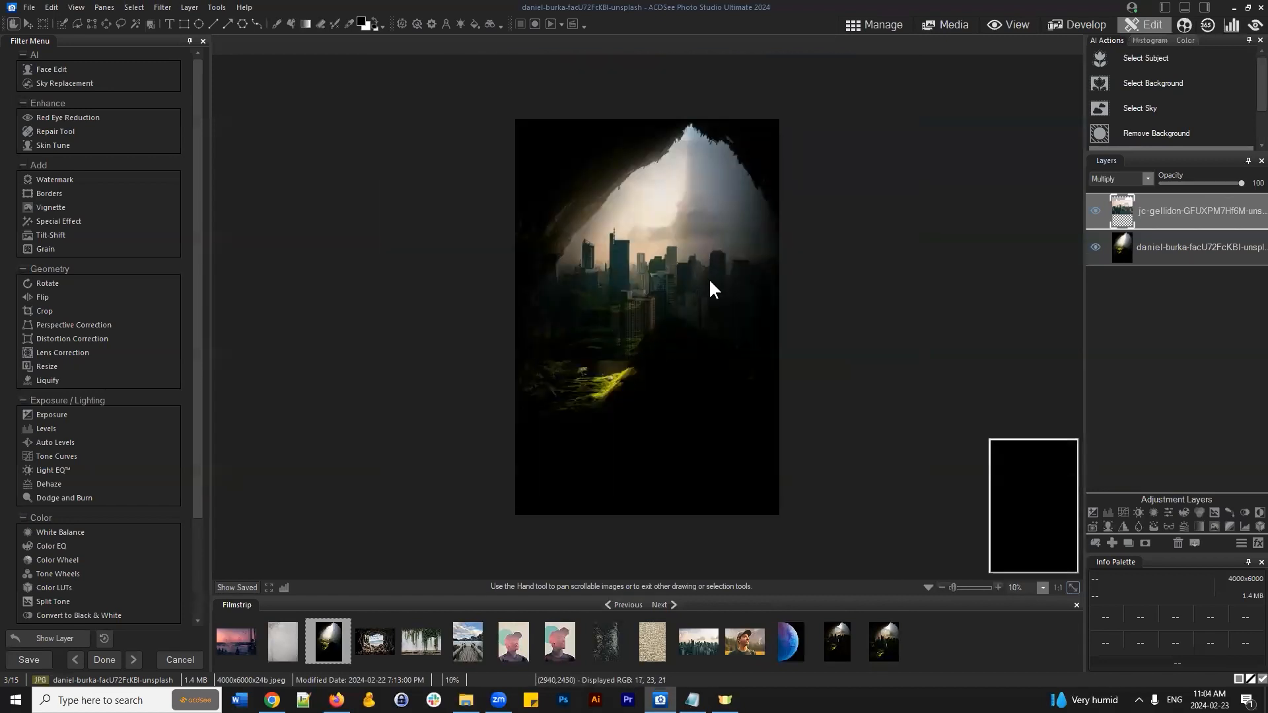
{"action": "scroll", "coordinate": [708, 279], "scroll_direction": "up", "scroll_amount": 1}
{"action": "scroll", "coordinate": [709, 281], "scroll_direction": "down", "scroll_amount": 1}
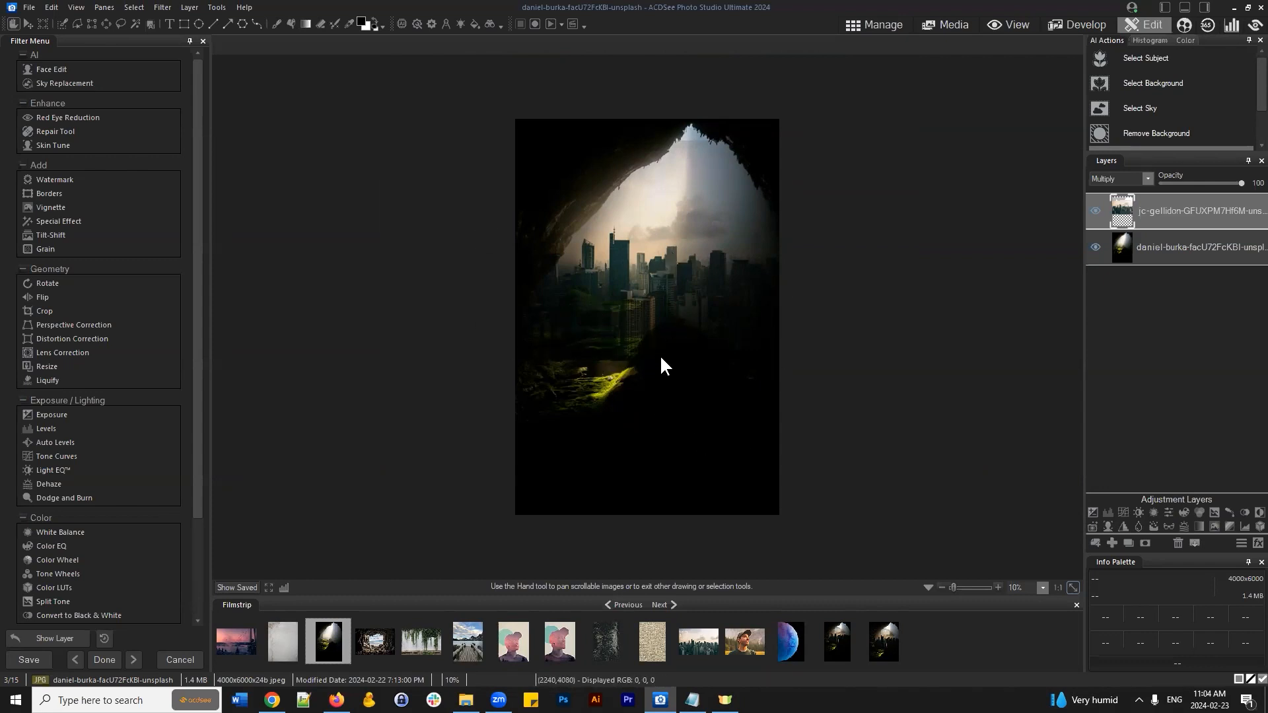
{"action": "scroll", "coordinate": [667, 350], "scroll_direction": "up", "scroll_amount": 1}
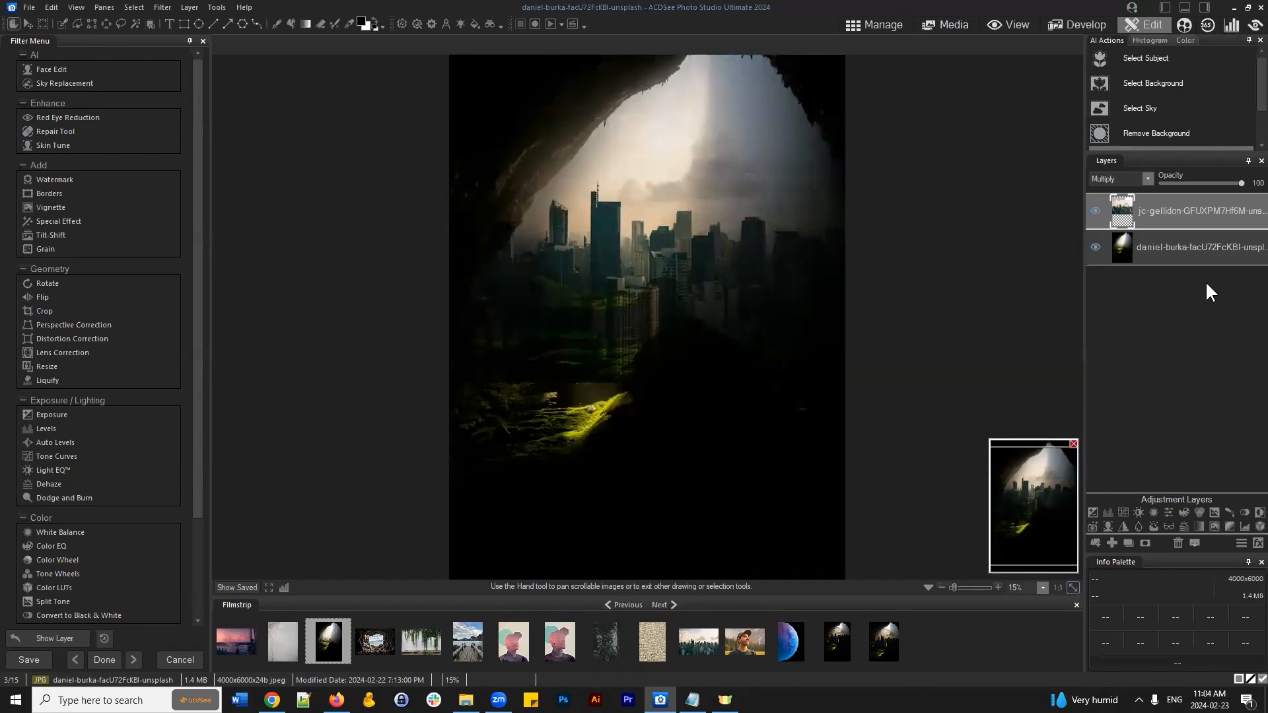
Step: Duplicate the city skyline layer
{"action": "right_click", "coordinate": [1167, 211]}
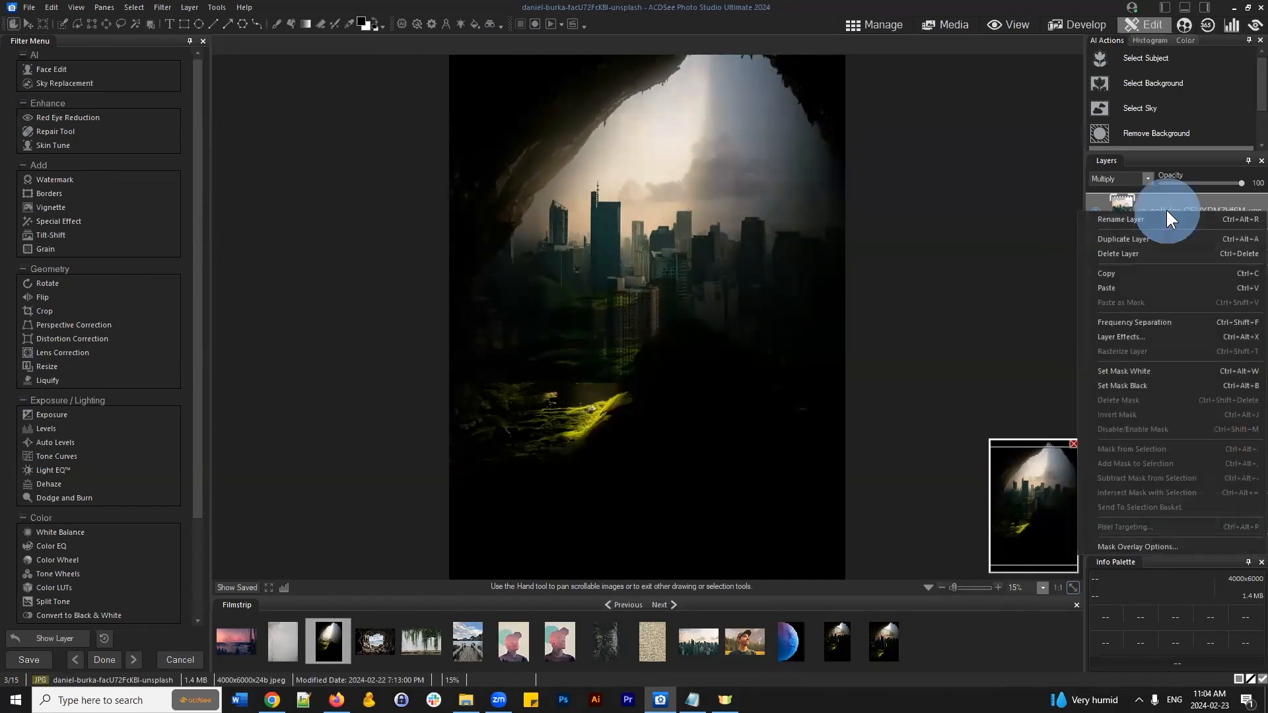
{"action": "left_click", "coordinate": [1143, 238]}
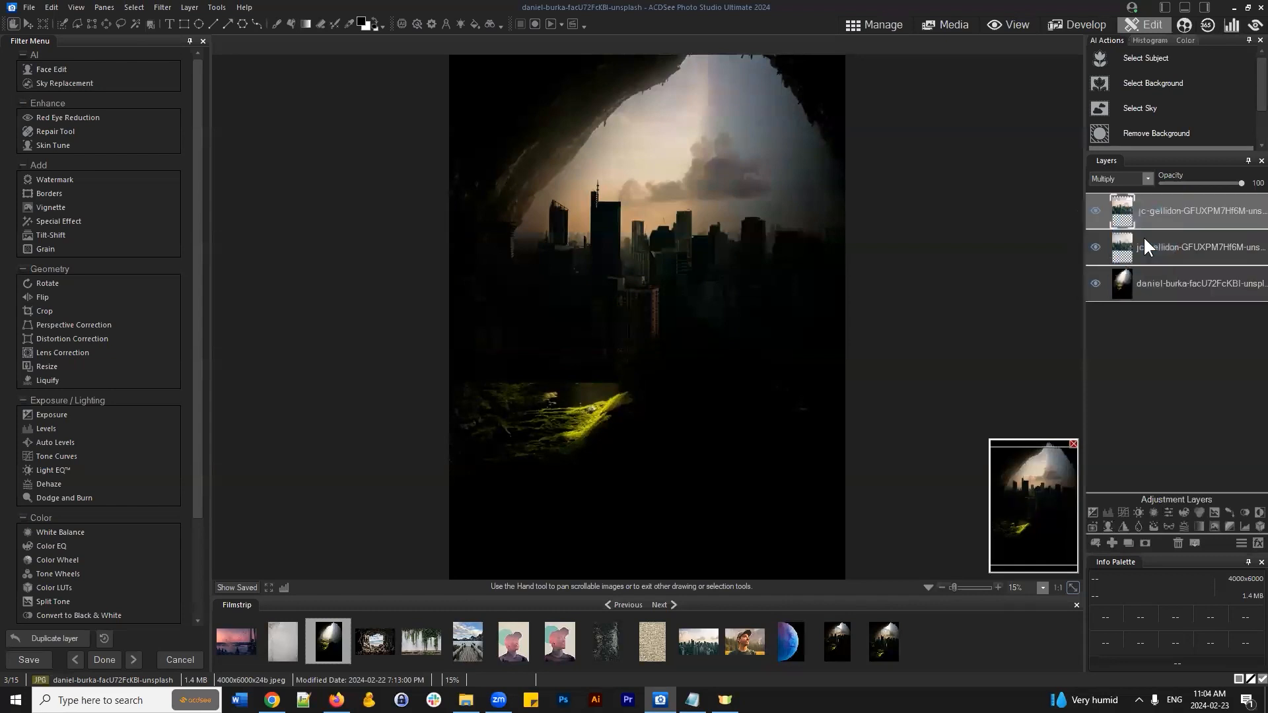
{"action": "scroll", "coordinate": [738, 321], "scroll_direction": "down", "scroll_amount": 1}
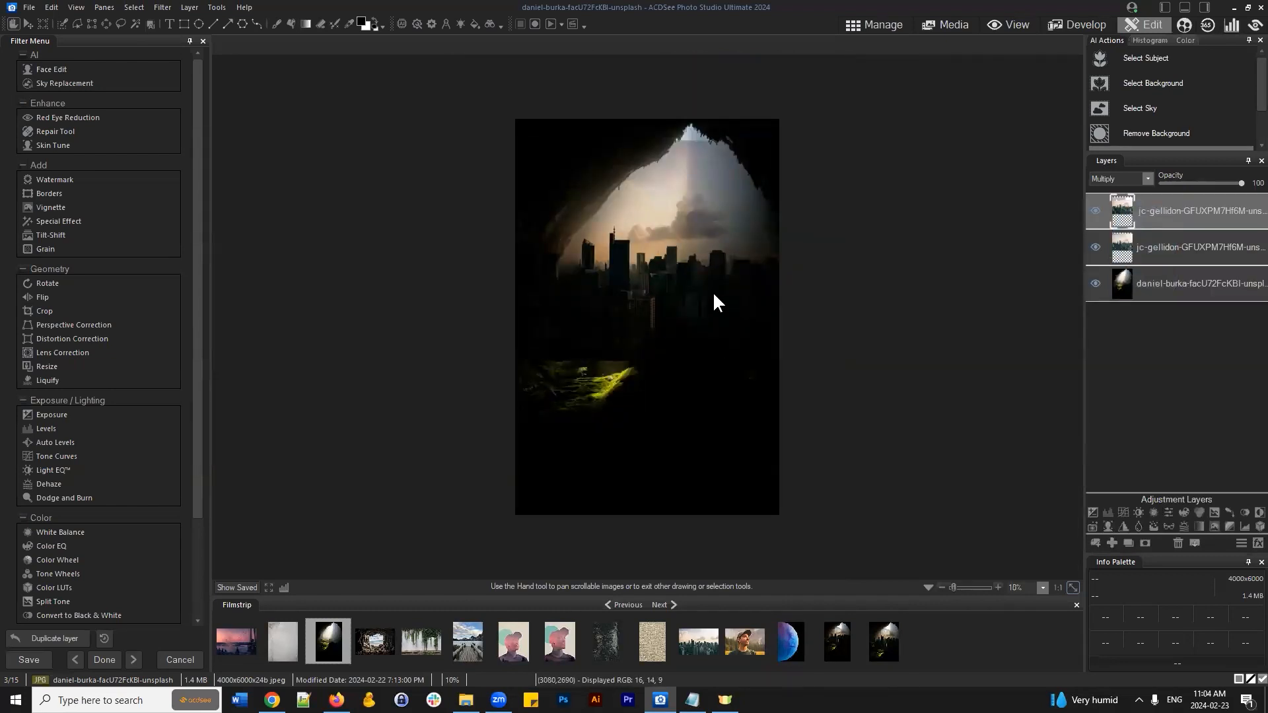
Step: Set the lower city skyline layer's opacity to 65, and compare the blend with the upper copy hidden and shown
{"action": "left_click", "coordinate": [1185, 239]}
{"action": "left_click_drag", "start_coordinate": [1242, 182], "coordinate": [1219, 183]}
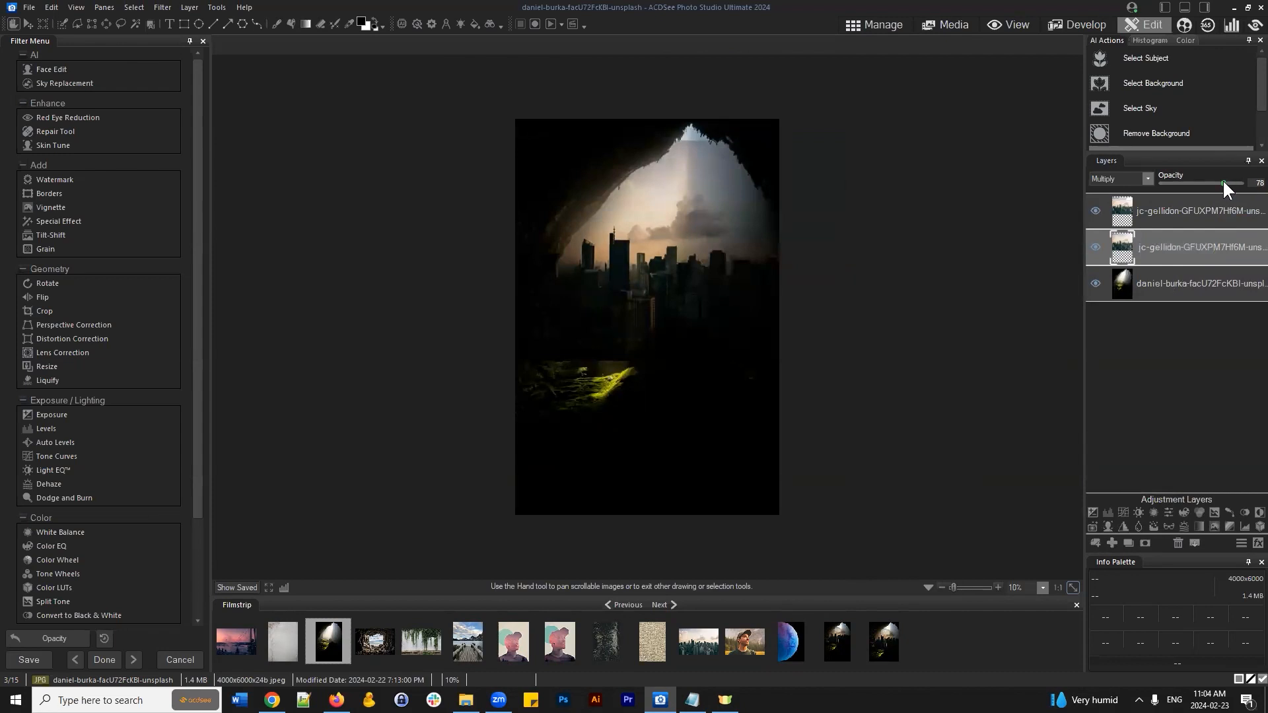
{"action": "left_click_drag", "start_coordinate": [1222, 180], "coordinate": [1213, 179]}
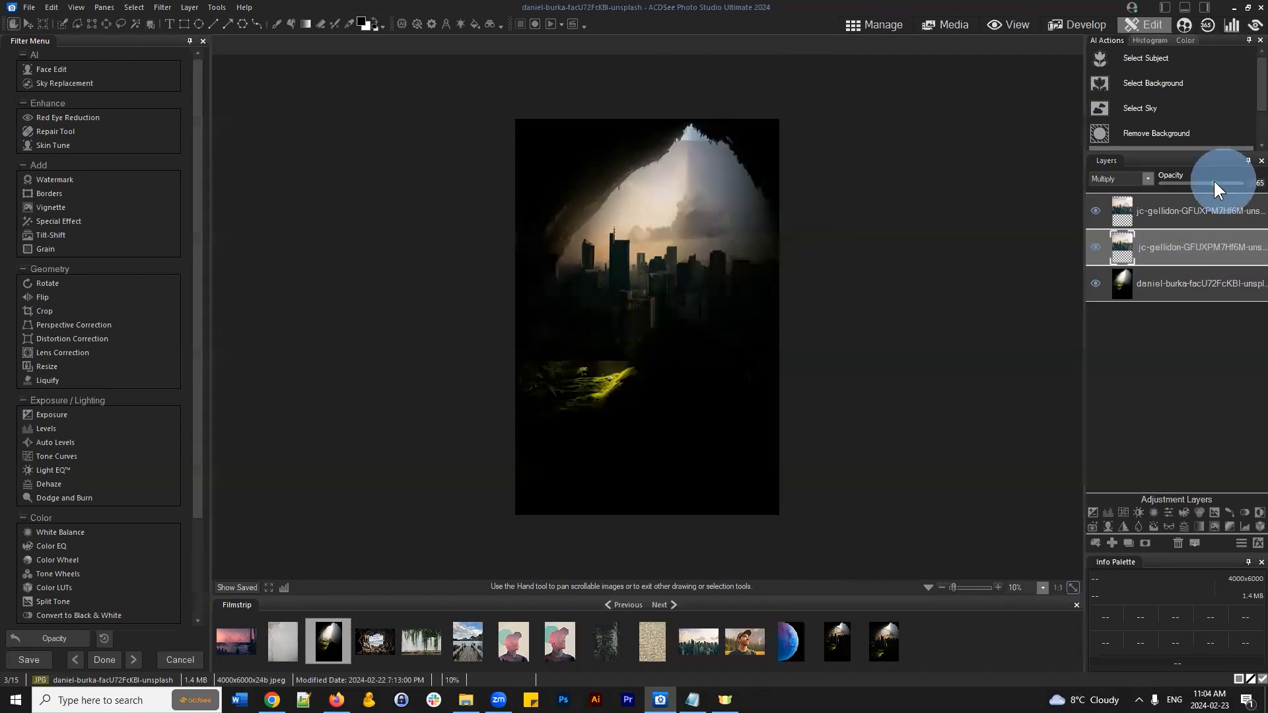
{"action": "scroll", "coordinate": [605, 323], "scroll_direction": "up", "scroll_amount": 1}
{"action": "left_click", "coordinate": [676, 334]}
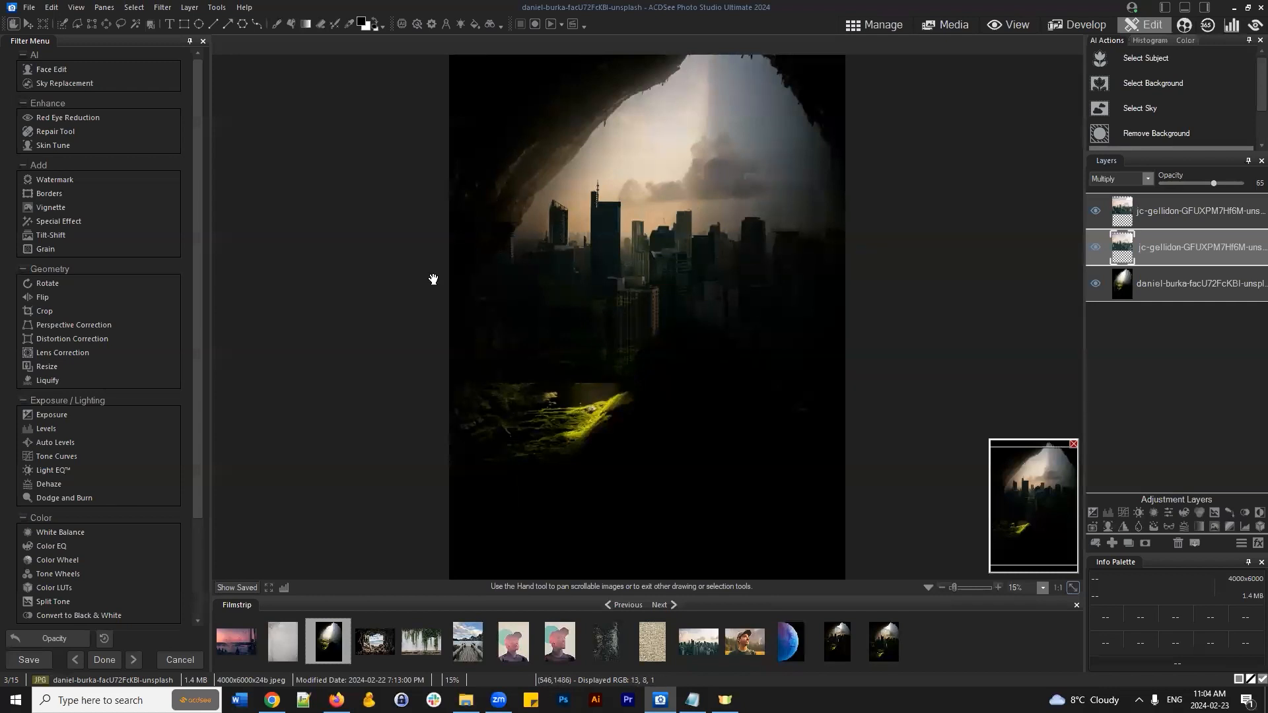
{"action": "left_click", "coordinate": [1095, 211]}
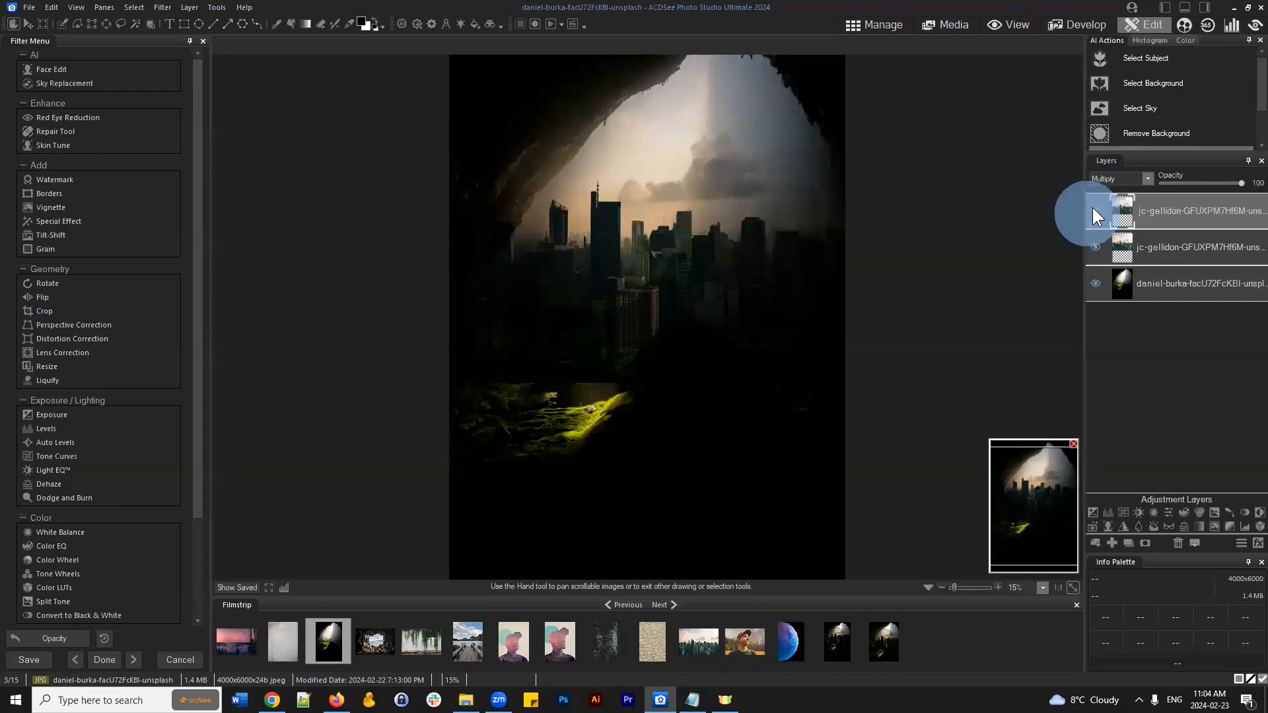
{"action": "left_click", "coordinate": [1093, 210]}
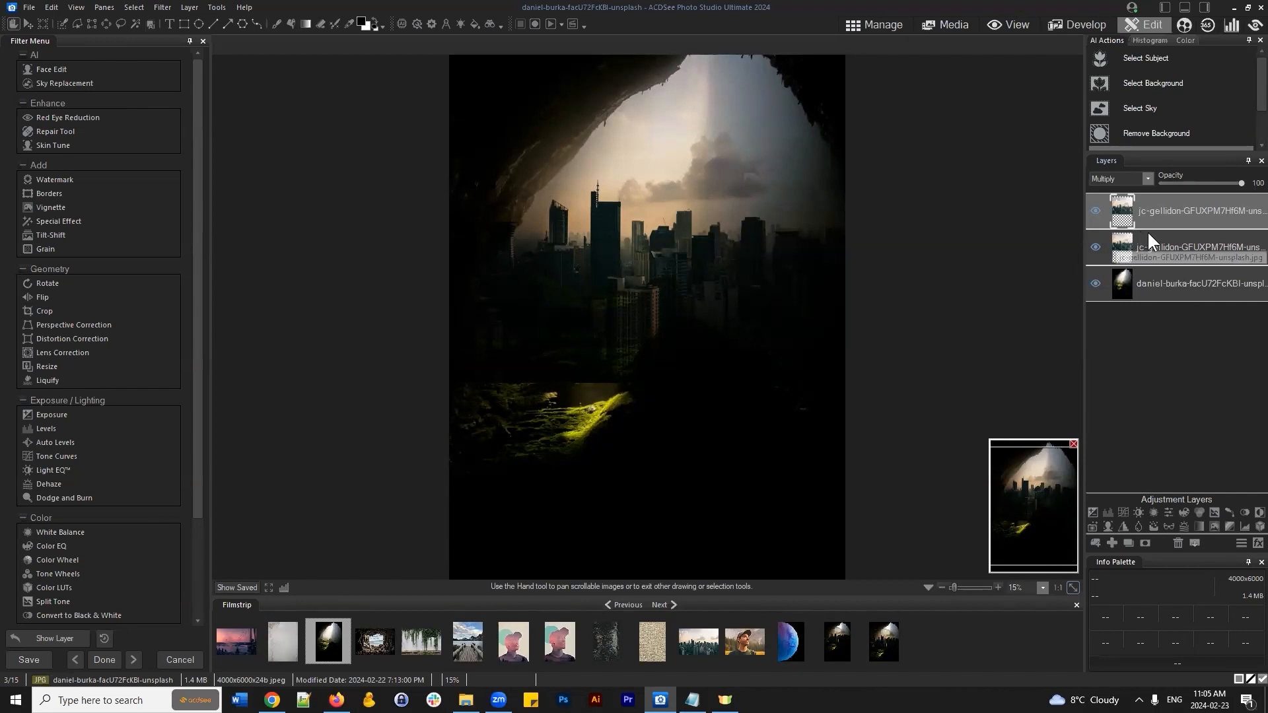
Step: Add a Vibrance adjustment layer above both city skyline layers
{"action": "left_click", "coordinate": [1166, 513]}
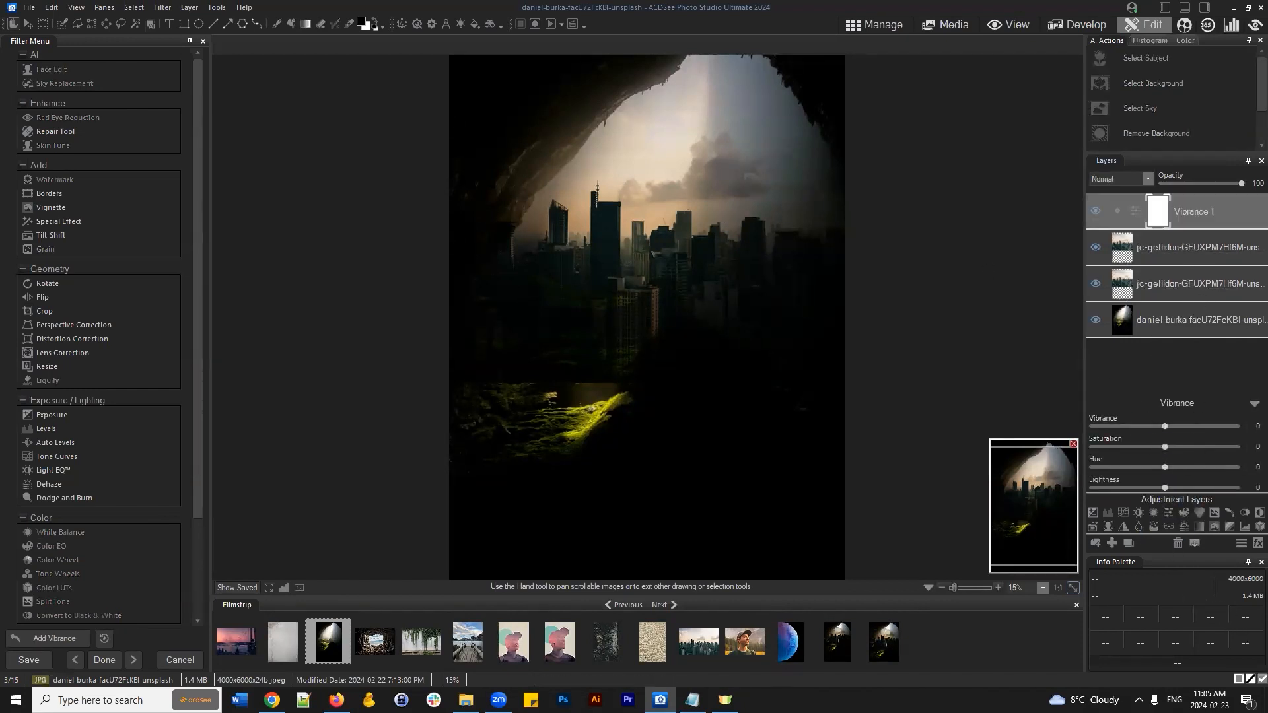
{"action": "left_click", "coordinate": [1191, 252]}
{"action": "left_click", "coordinate": [1190, 287]}
{"action": "left_click", "coordinate": [1185, 255]}
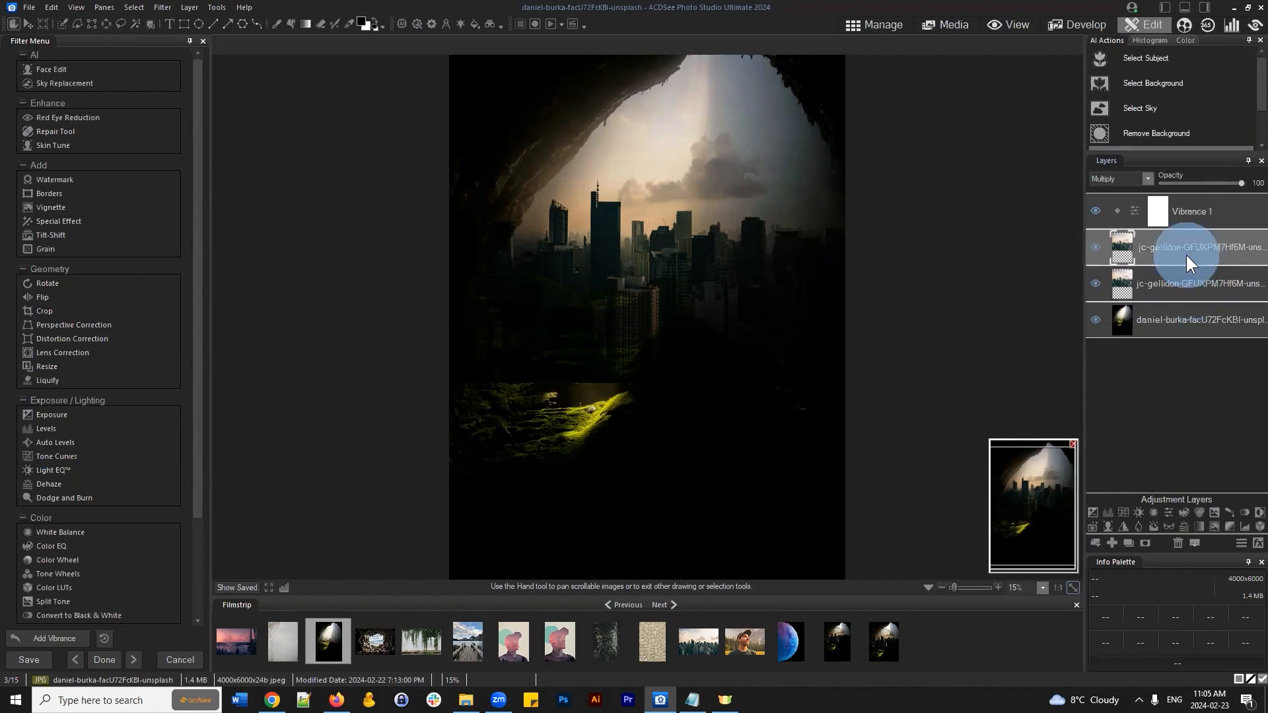
{"action": "left_click", "coordinate": [1187, 280]}
{"action": "left_click", "coordinate": [1186, 250]}
{"action": "left_click", "coordinate": [1184, 278]}
{"action": "left_click", "coordinate": [1194, 246]}
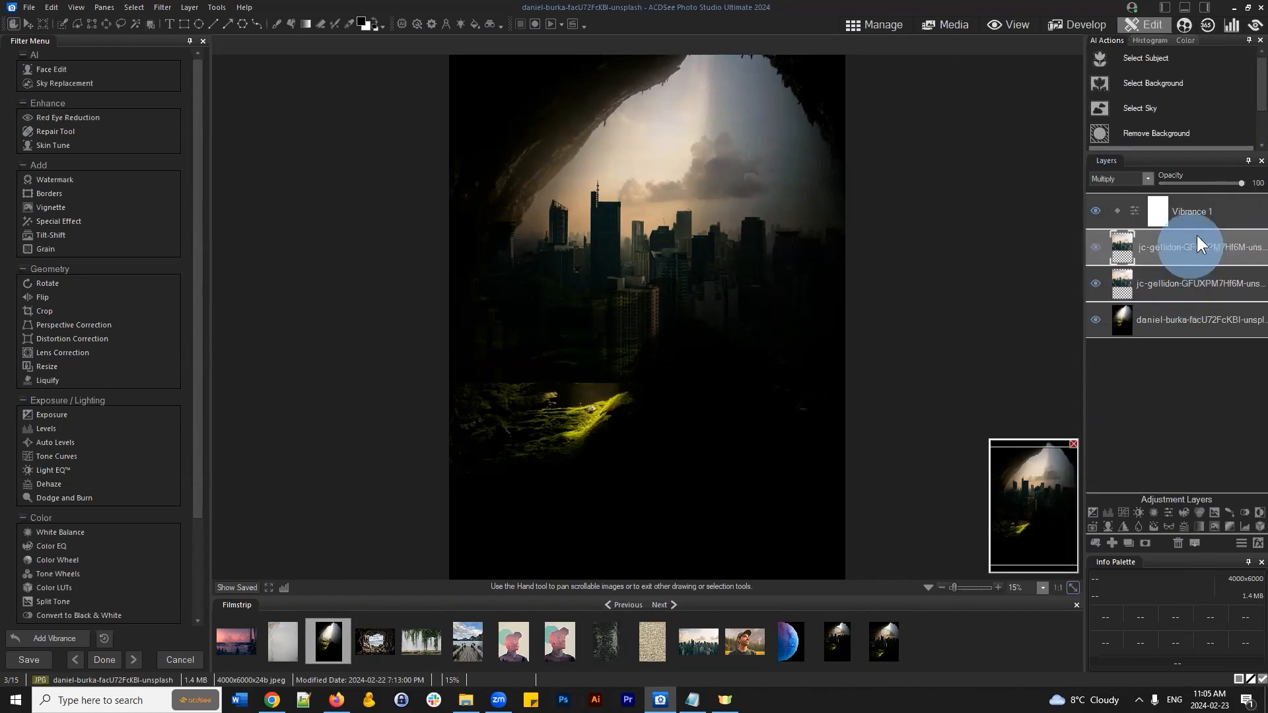
{"action": "left_click", "coordinate": [1179, 321]}
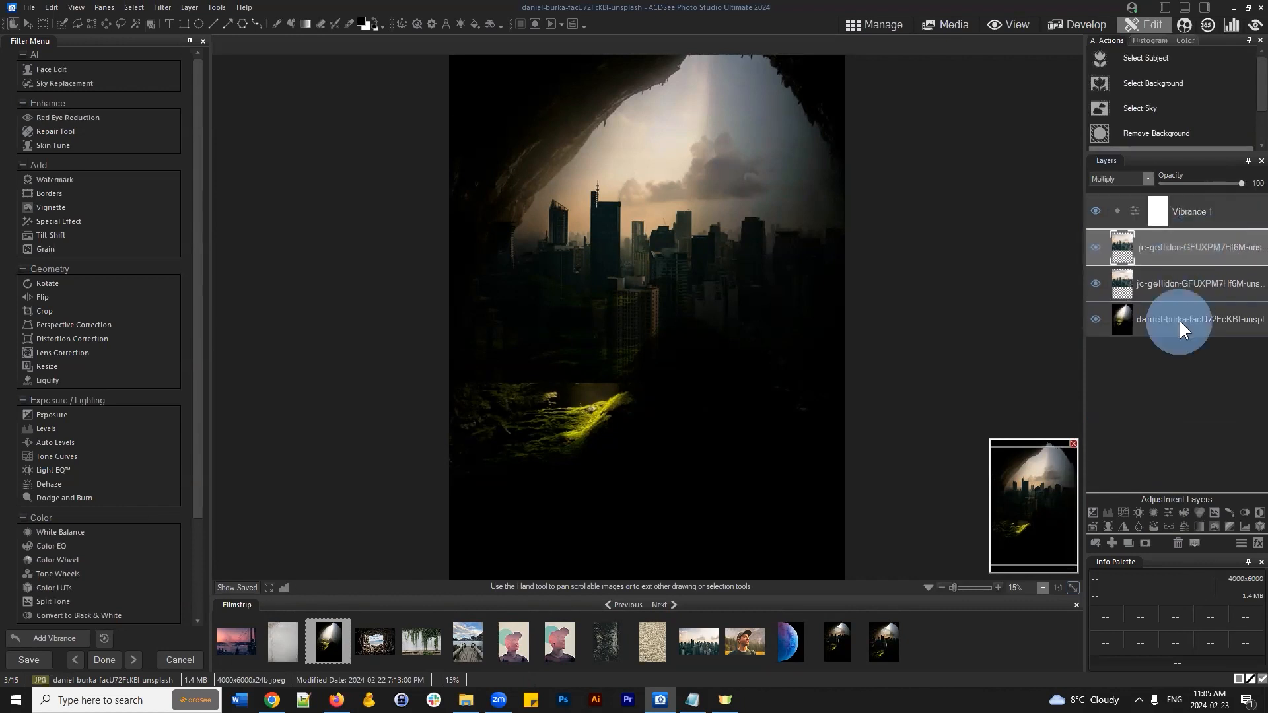
{"action": "left_click", "coordinate": [1197, 210]}
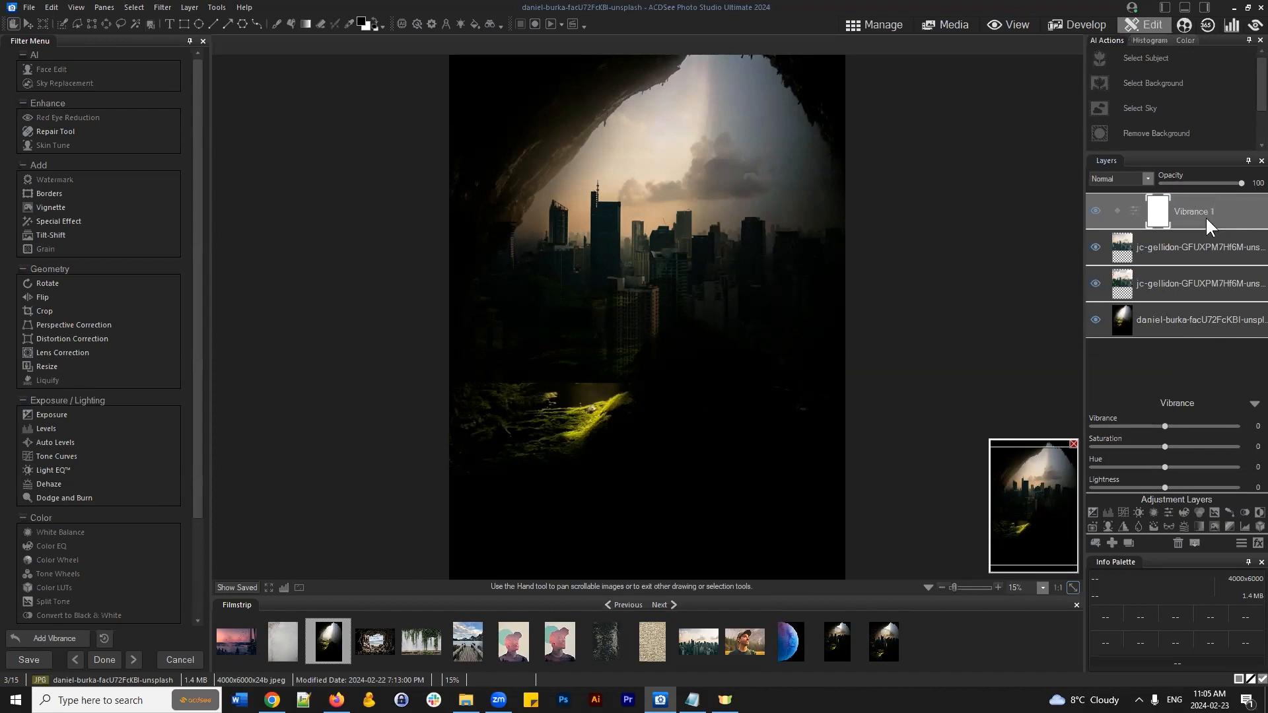
{"action": "left_click", "coordinate": [1164, 248]}
{"action": "left_click", "coordinate": [1163, 280]}
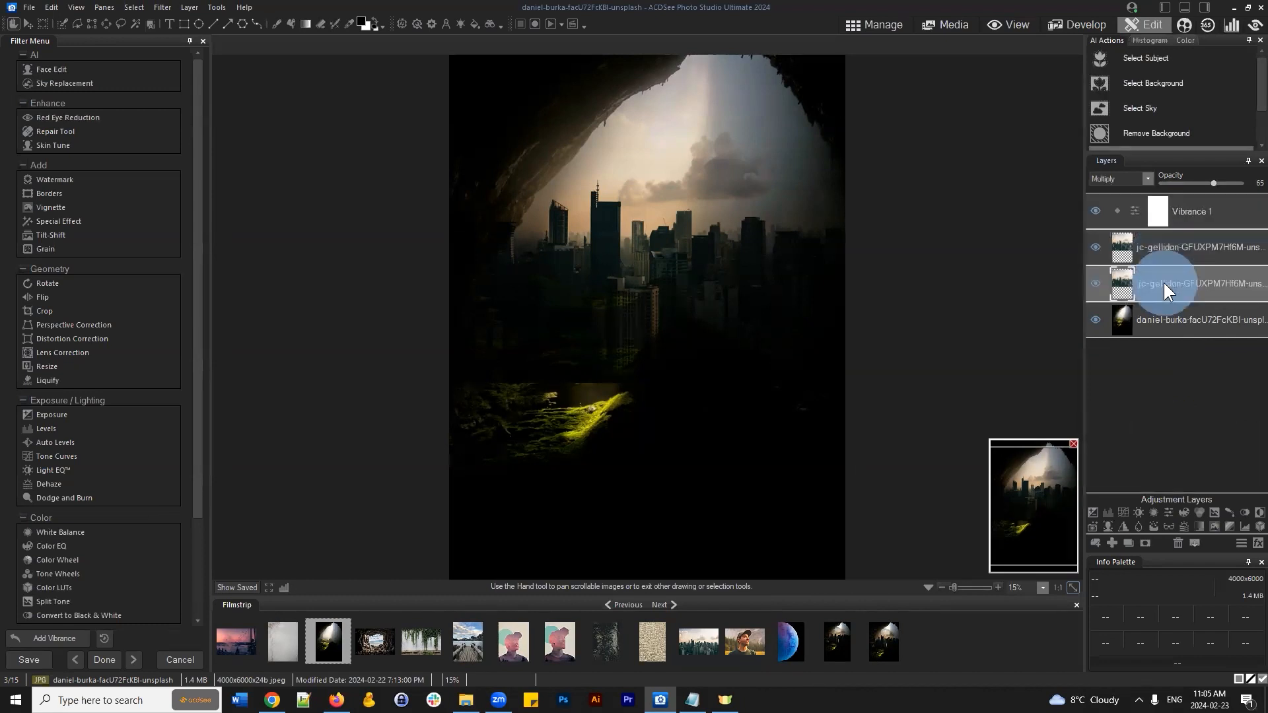
{"action": "left_click", "coordinate": [1189, 220]}
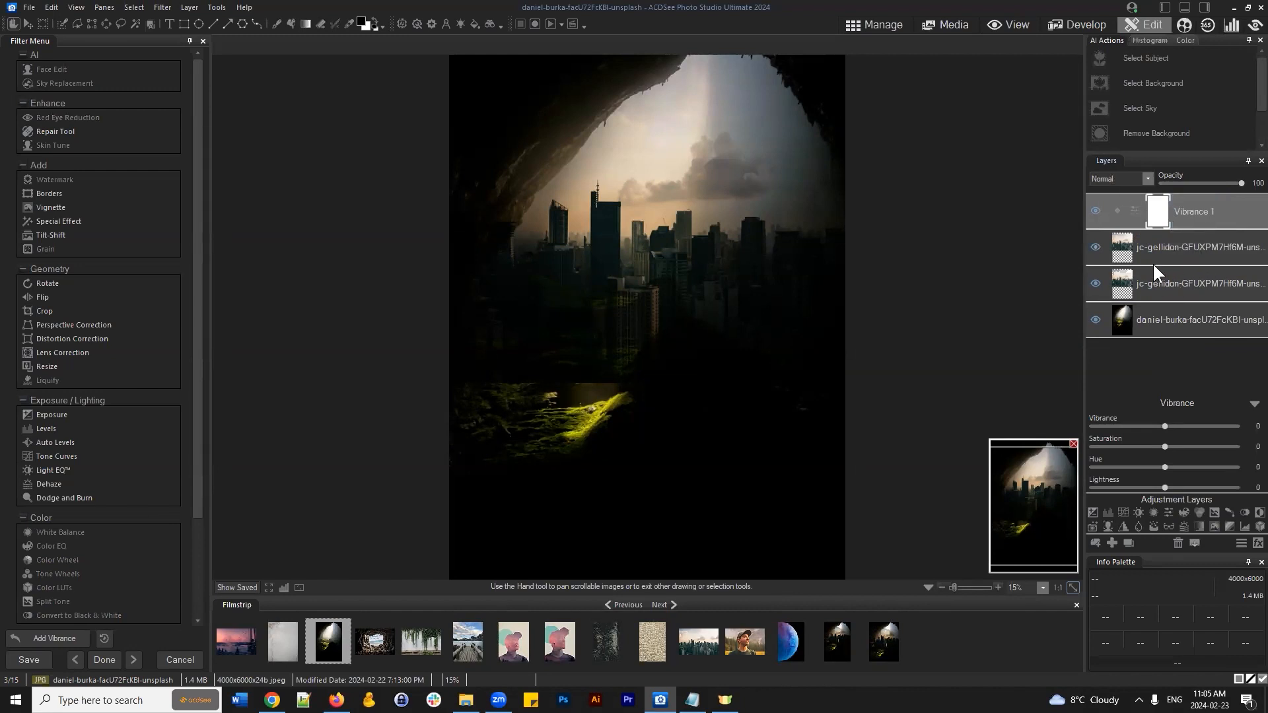
Step: Delete the Vibrance adjustment layer above the city skyline layers
{"action": "left_click", "coordinate": [1177, 542]}
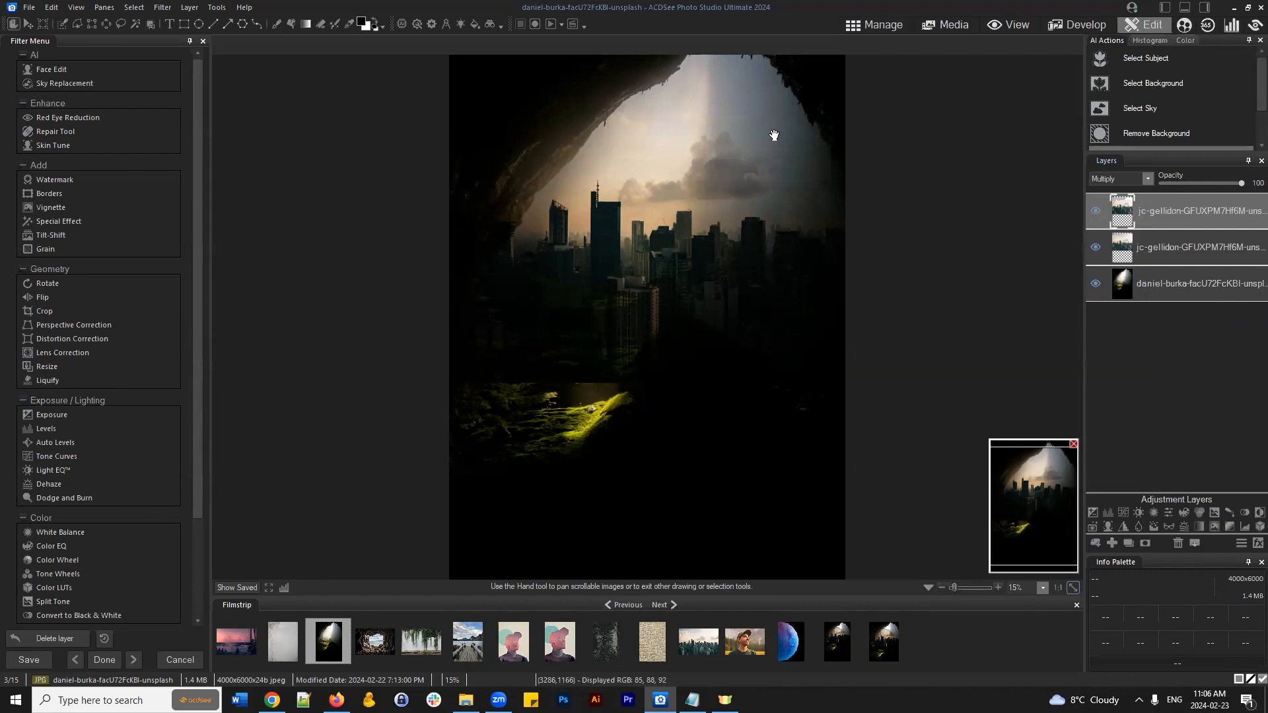
{"action": "scroll", "coordinate": [753, 162], "scroll_direction": "down", "scroll_amount": 1}
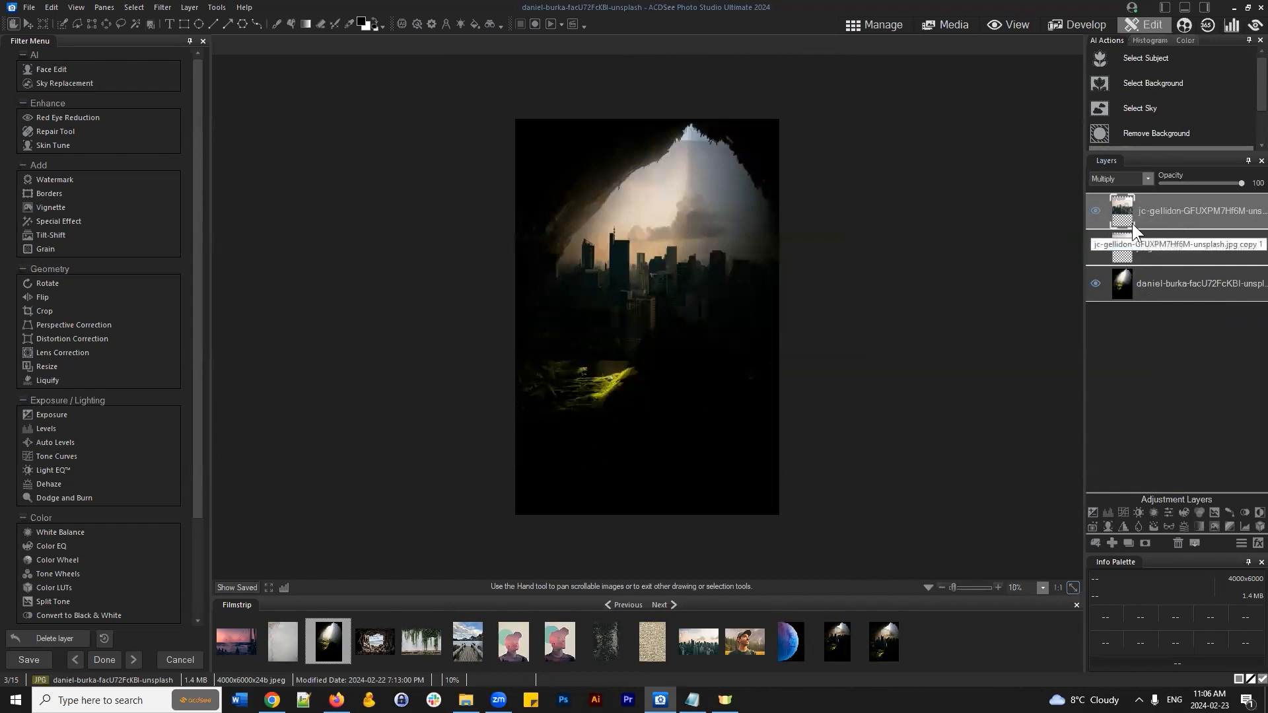
Step: Merge the upper city skyline layer into its lower copy, and compare the image with the merged layer hidden and shown
{"action": "left_click_drag", "start_coordinate": [1189, 250], "coordinate": [1116, 212]}
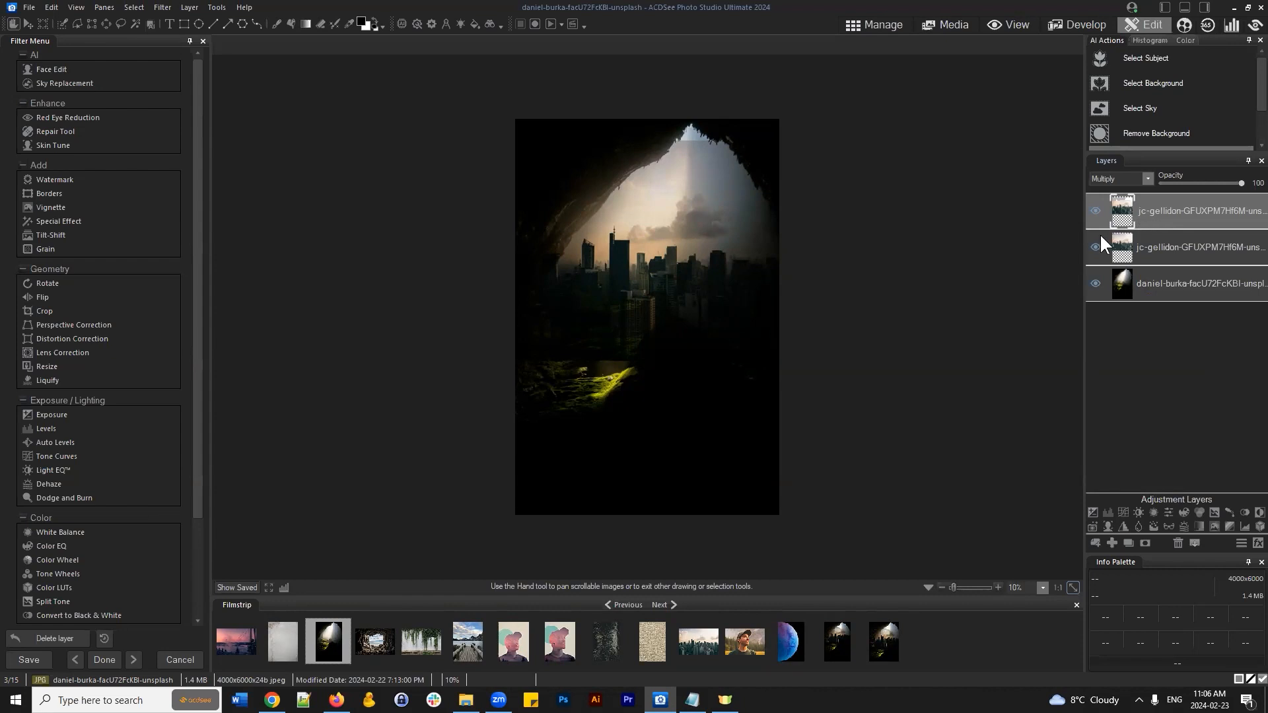
{"action": "left_click", "coordinate": [1167, 212]}
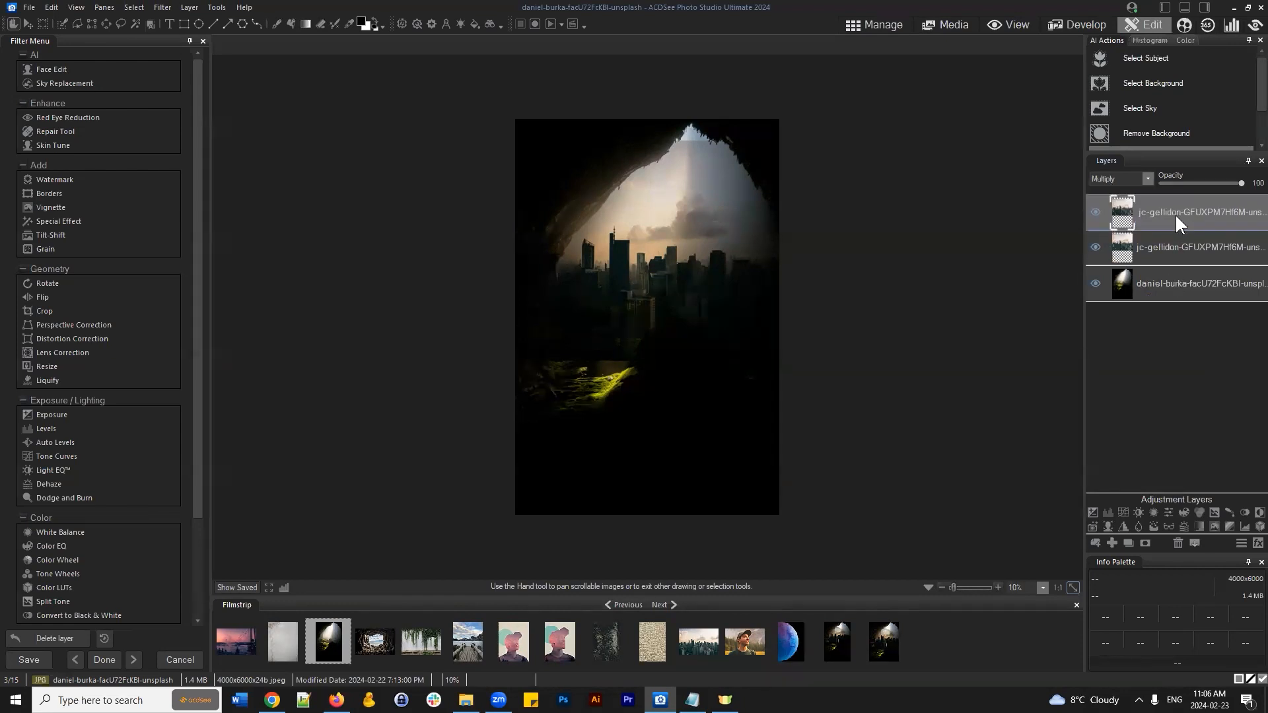
{"action": "left_click", "coordinate": [1193, 542]}
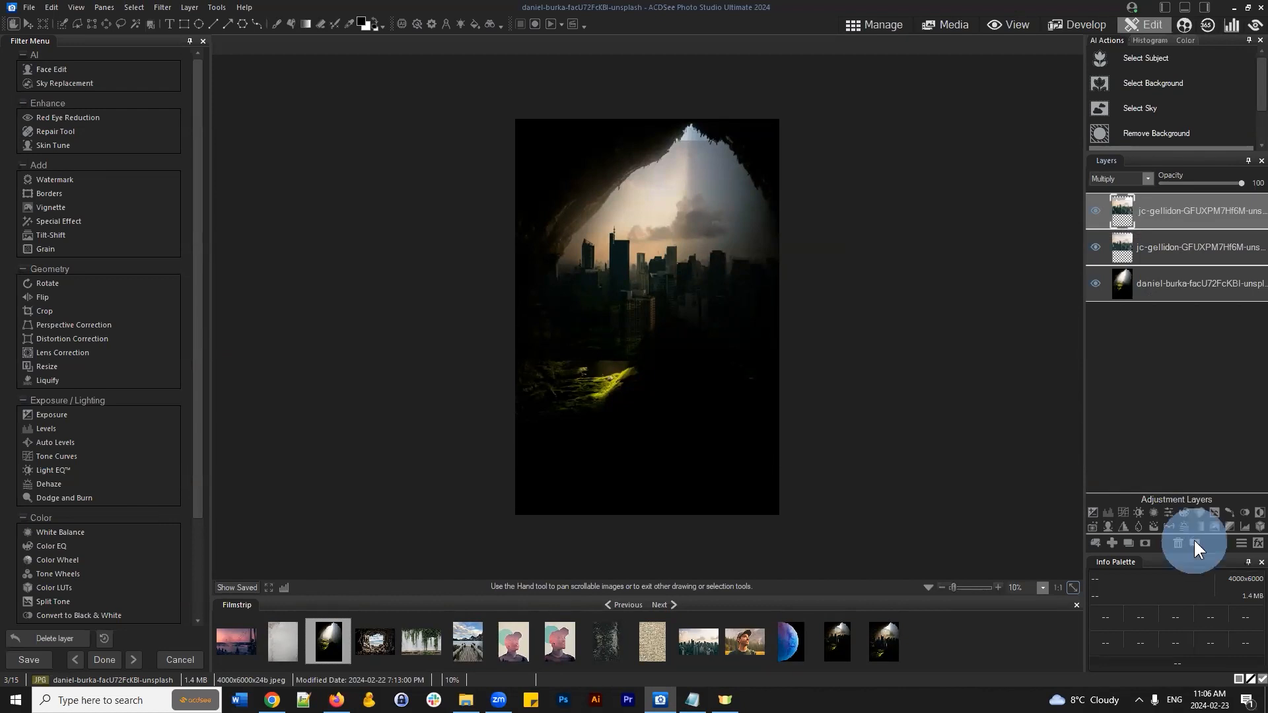
{"action": "left_click", "coordinate": [1094, 211]}
{"action": "left_click", "coordinate": [1094, 211]}
{"action": "left_click", "coordinate": [1188, 210]}
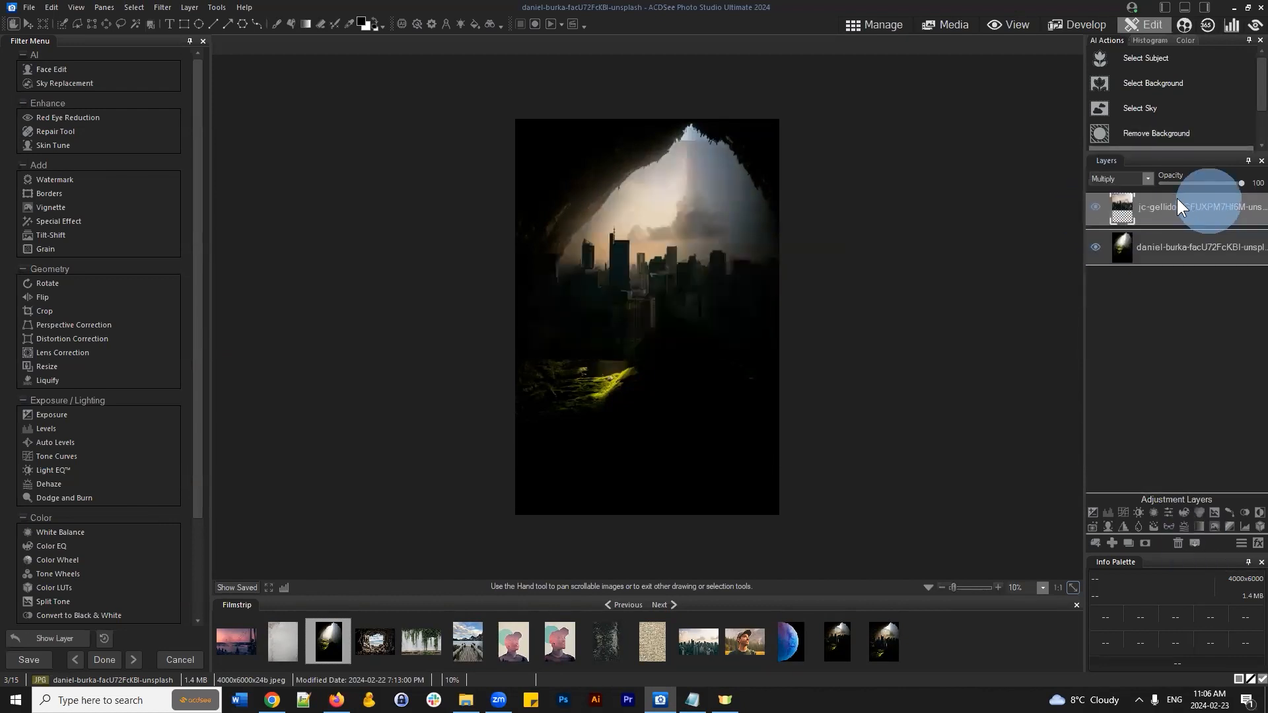
{"action": "left_click", "coordinate": [1095, 211]}
{"action": "left_click", "coordinate": [1094, 212]}
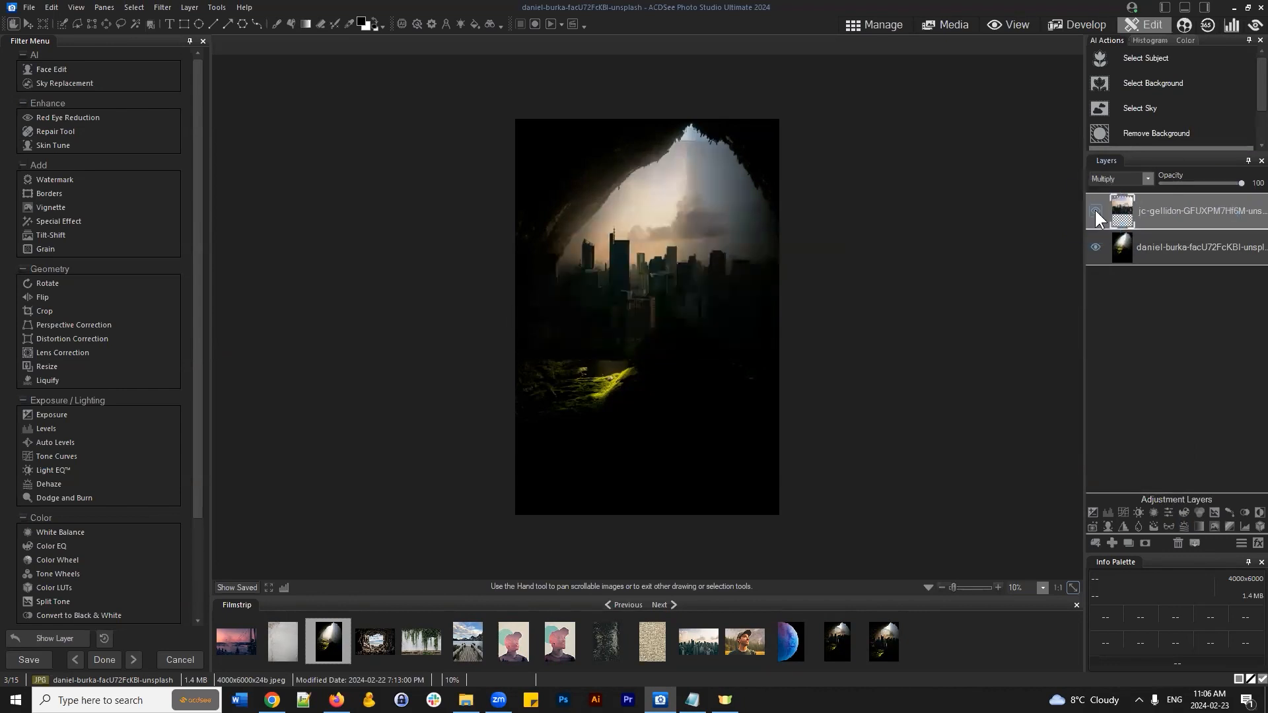
Step: Check the merged city skyline layer hidden and shown, and add a layer mask to it
{"action": "scroll", "coordinate": [552, 159], "scroll_direction": "up", "scroll_amount": 1}
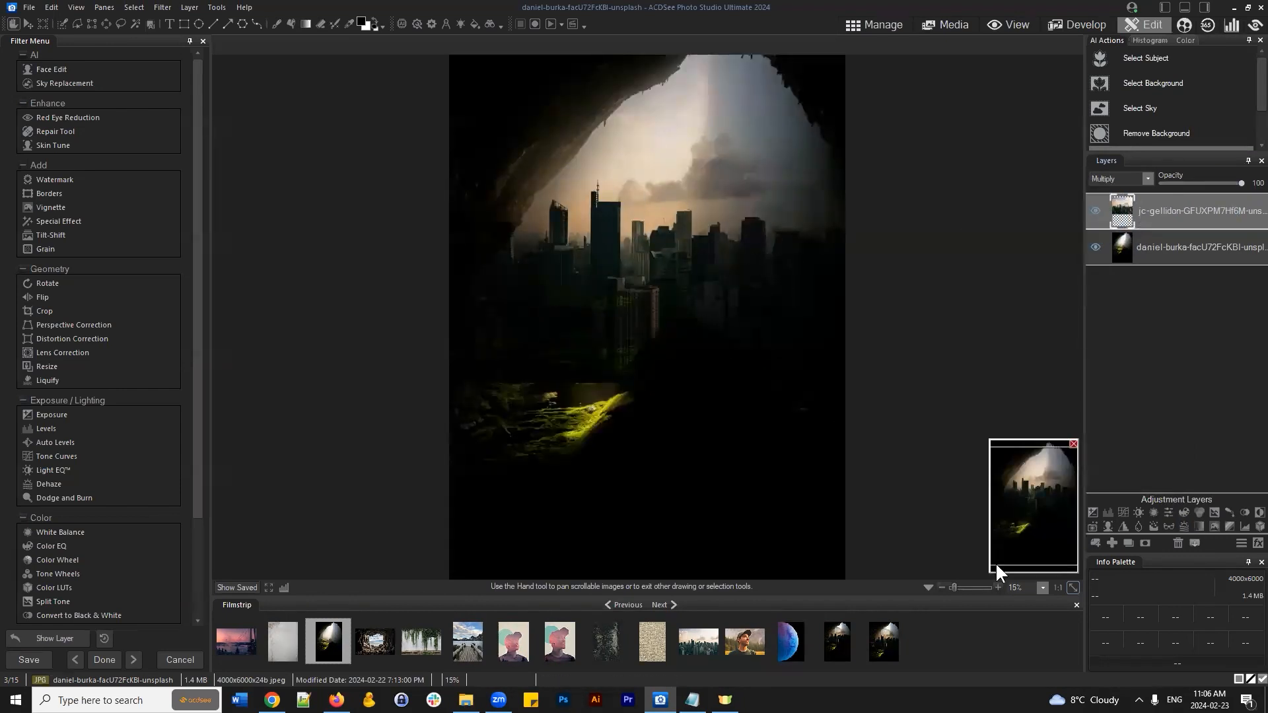
{"action": "left_click_drag", "start_coordinate": [1038, 506], "coordinate": [1027, 487]}
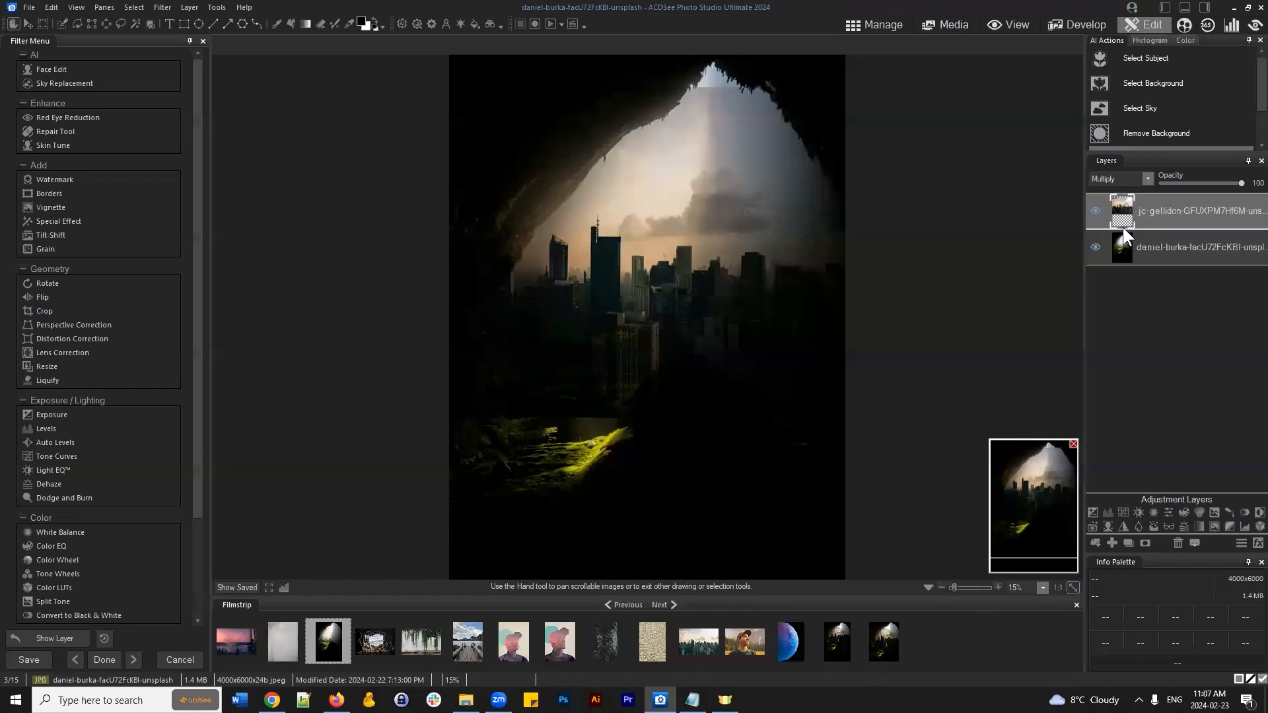
{"action": "left_click", "coordinate": [1093, 212]}
{"action": "left_click", "coordinate": [1093, 212]}
{"action": "left_click", "coordinate": [1144, 542]}
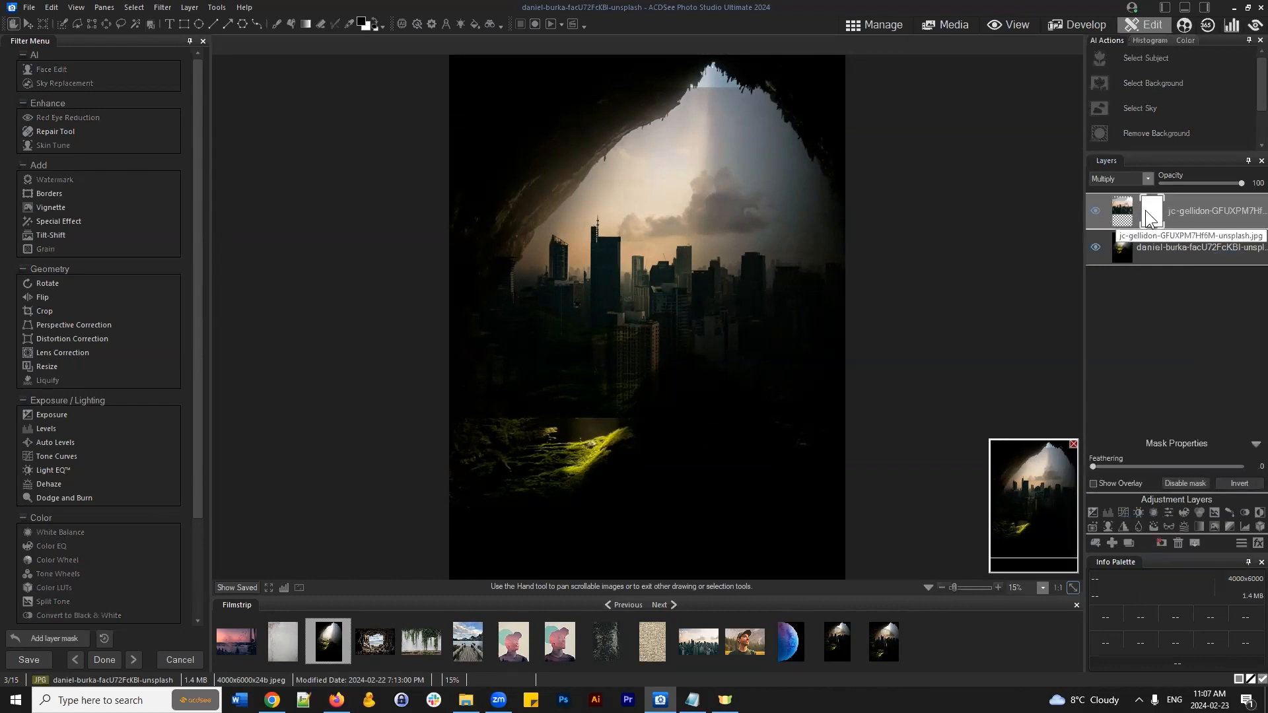
{"action": "left_click_drag", "start_coordinate": [1161, 213], "coordinate": [1155, 220]}
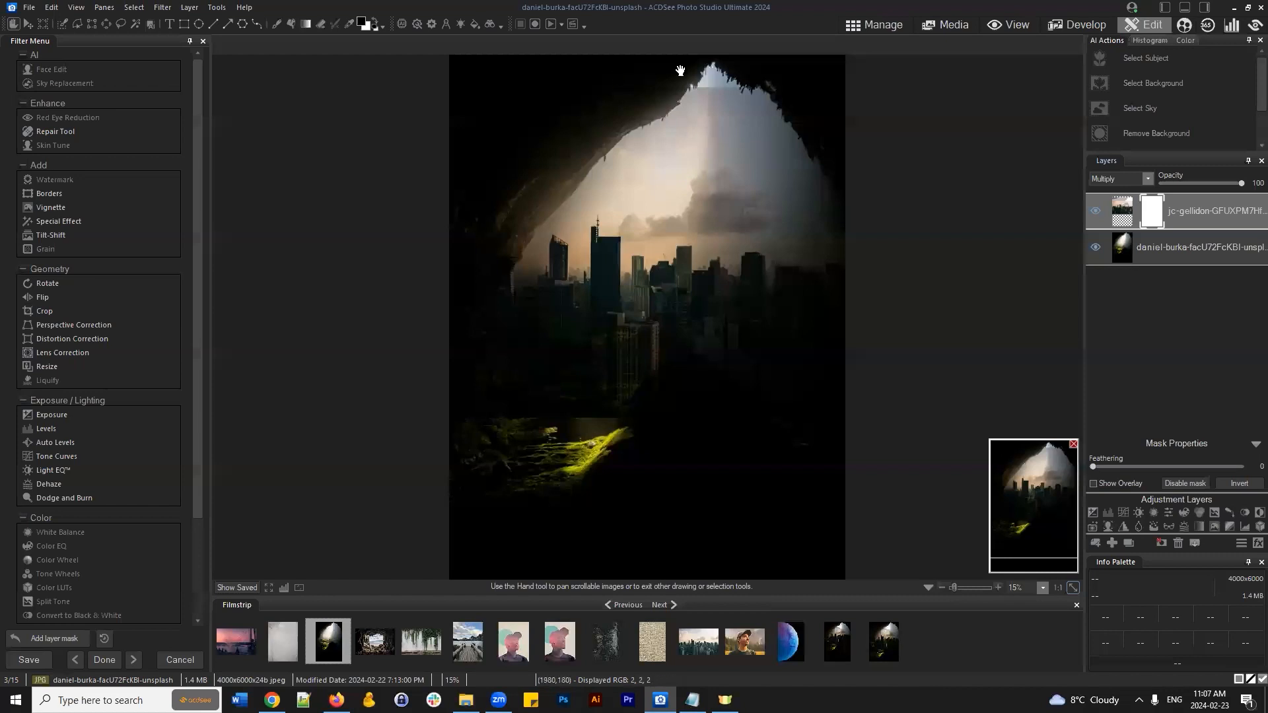
Step: Delete the layer mask from the city skyline layer
{"action": "scroll", "coordinate": [729, 93], "scroll_direction": "up", "scroll_amount": 2}
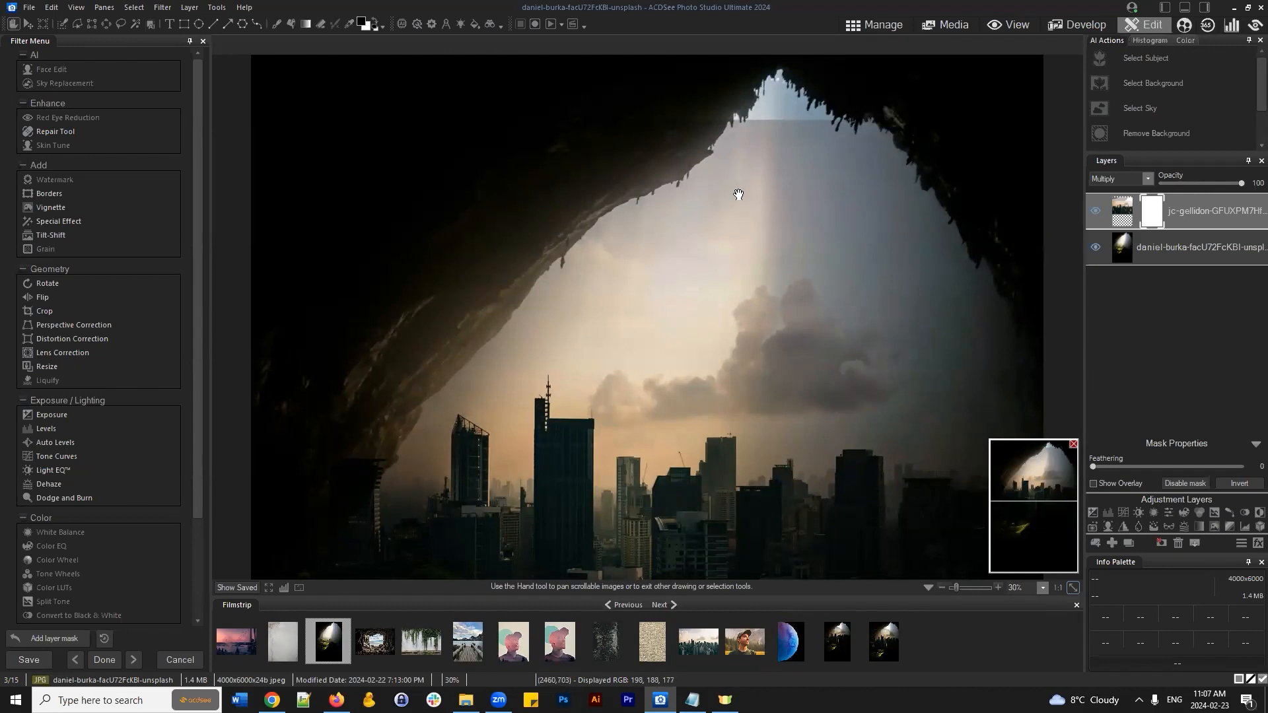
{"action": "left_click", "coordinate": [1149, 211]}
{"action": "left_click", "coordinate": [1160, 542]}
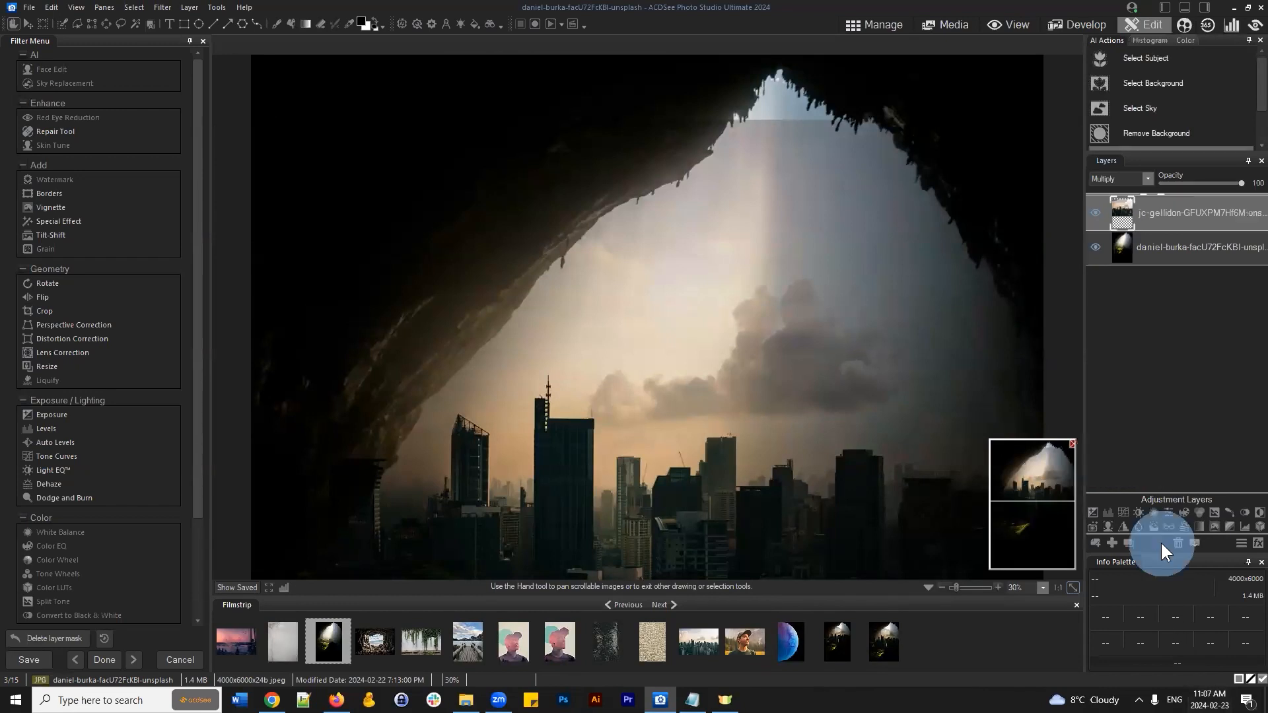
Step: Add a white layer mask to the unmasked city skyline layer
{"action": "left_click", "coordinate": [1155, 210]}
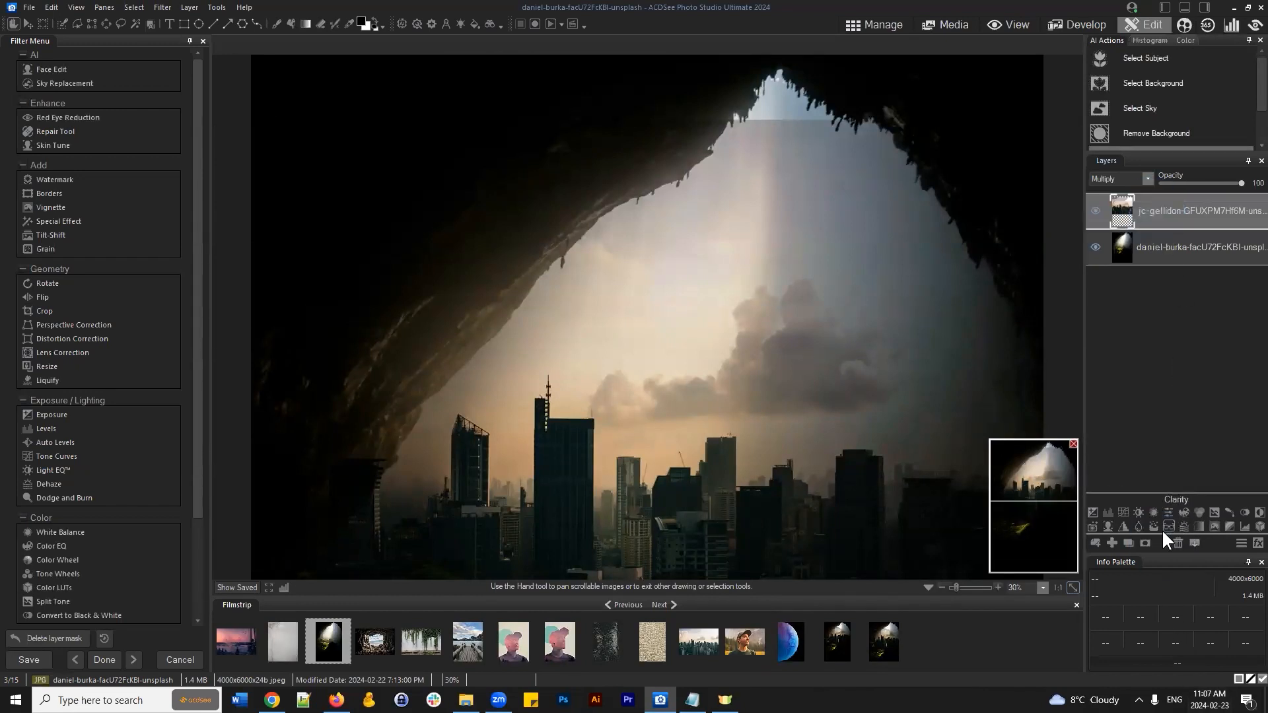
{"action": "left_click", "coordinate": [1157, 207]}
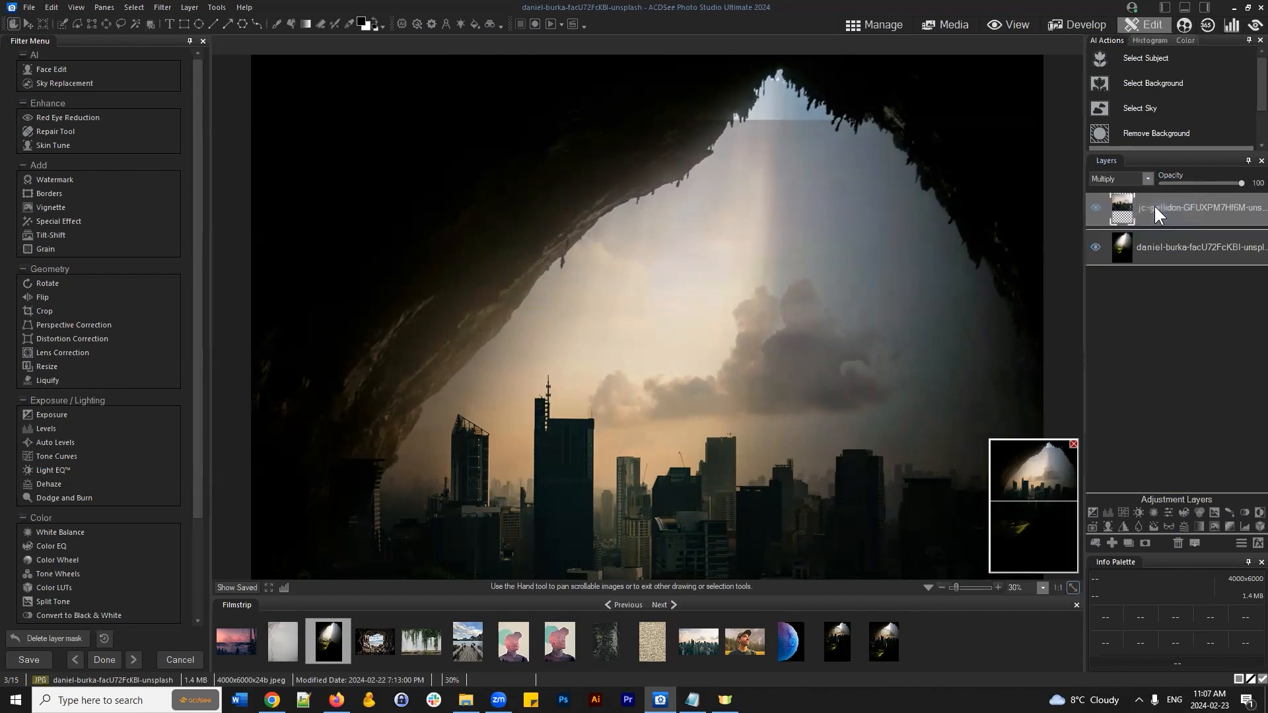
{"action": "left_click", "coordinate": [1146, 541]}
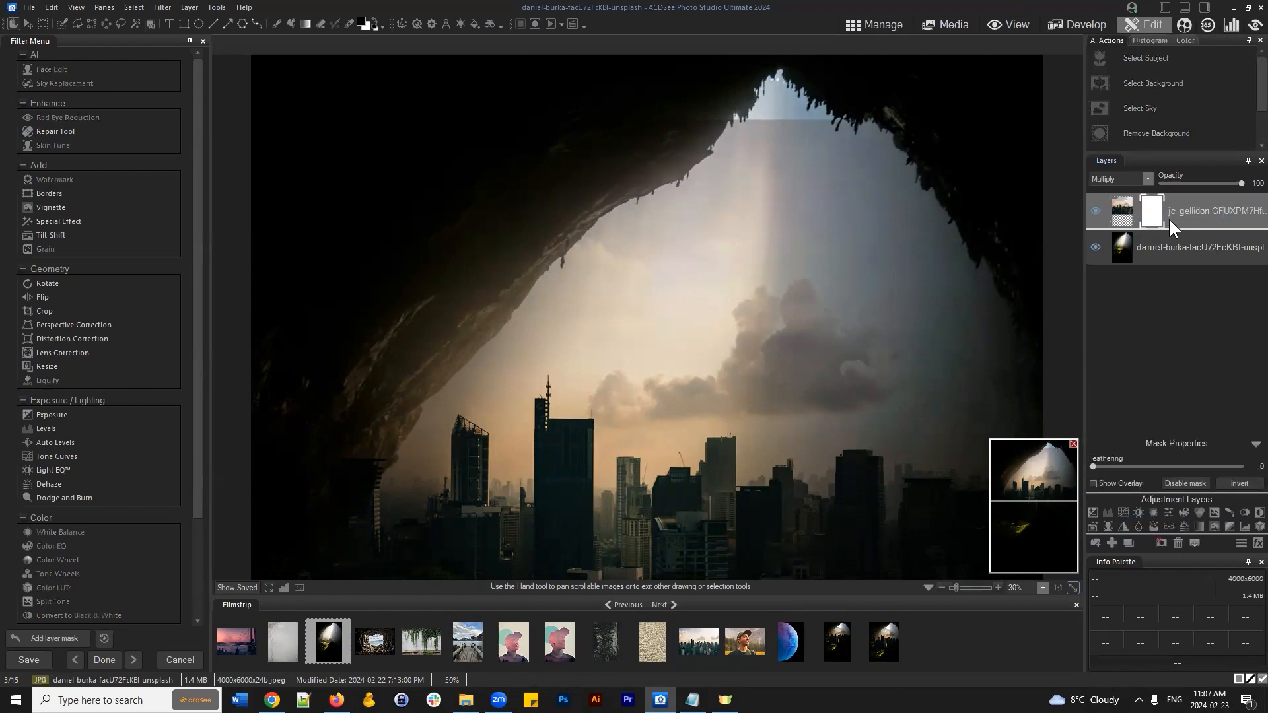
{"action": "left_click", "coordinate": [1153, 209]}
{"action": "left_click", "coordinate": [1151, 209]}
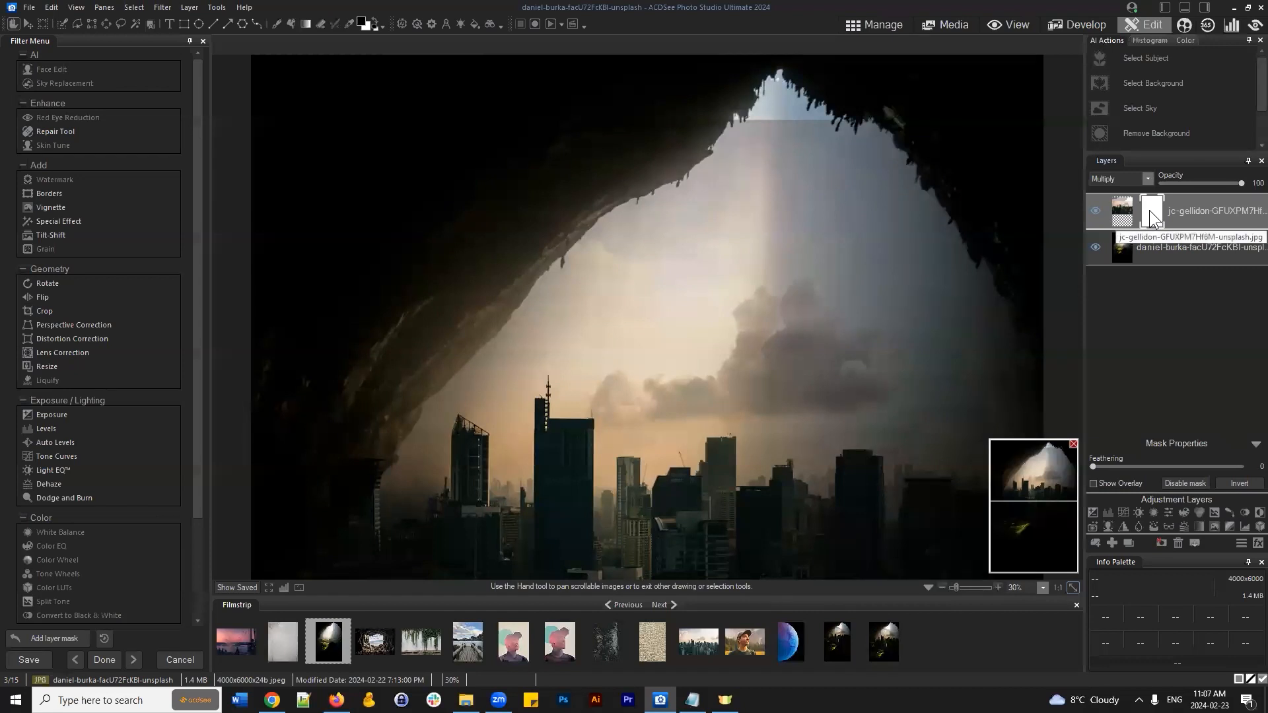
{"action": "scroll", "coordinate": [911, 264], "scroll_direction": "down", "scroll_amount": 1}
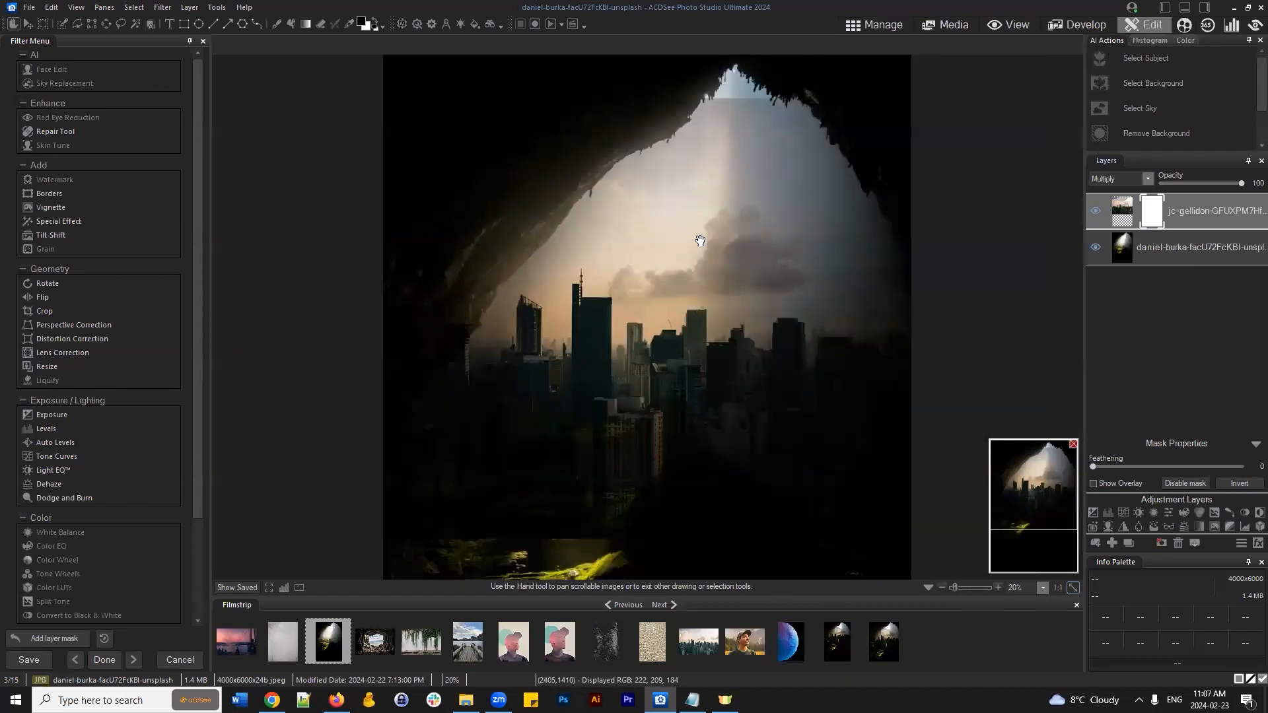
{"action": "scroll", "coordinate": [700, 241], "scroll_direction": "down", "scroll_amount": 2}
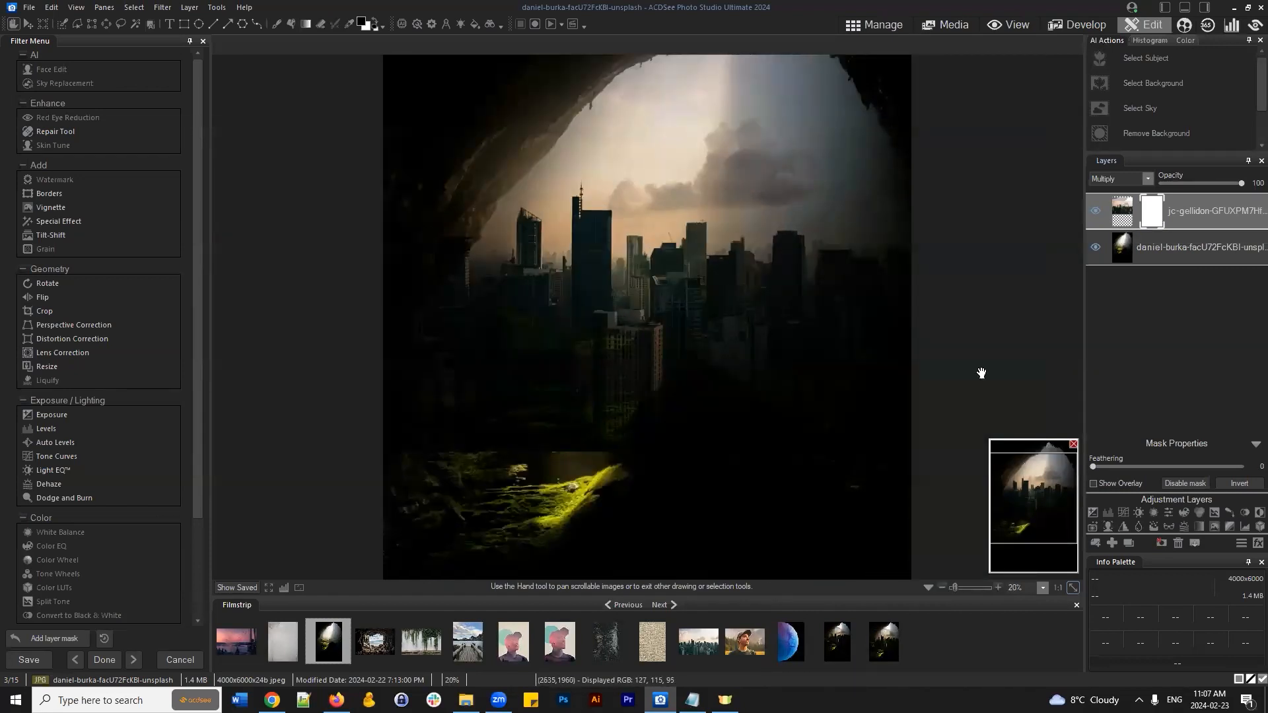
{"action": "left_click", "coordinate": [1044, 486]}
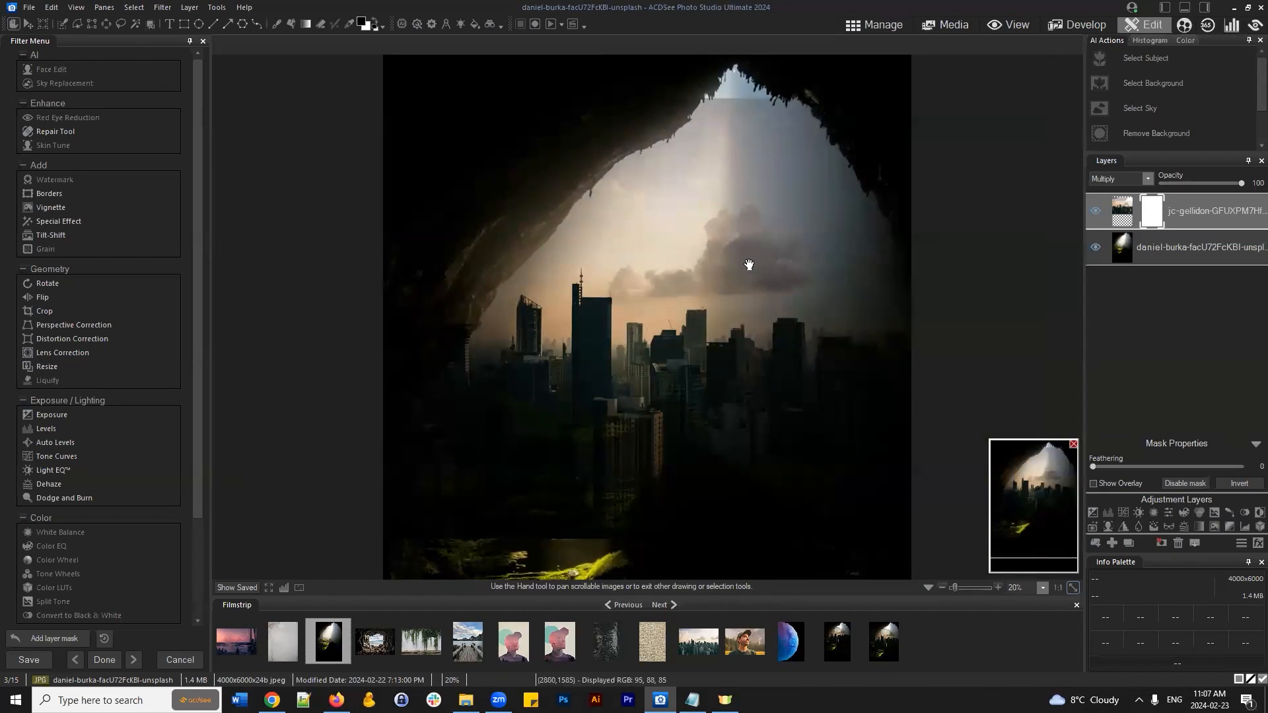
{"action": "scroll", "coordinate": [726, 256], "scroll_direction": "down", "scroll_amount": 1}
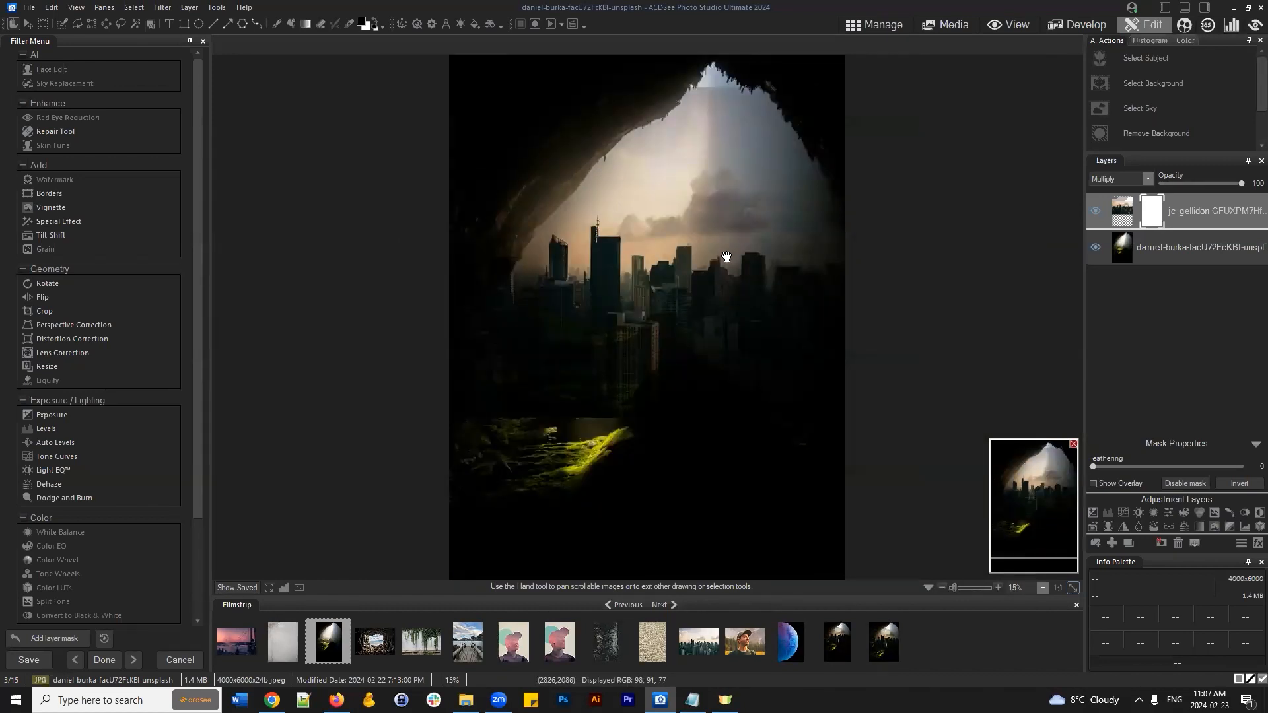
Step: Turn the city skyline layer's mask fully black to hide the layer, and set it back to fully white
{"action": "right_click", "coordinate": [1154, 208]}
{"action": "left_click", "coordinate": [1134, 383]}
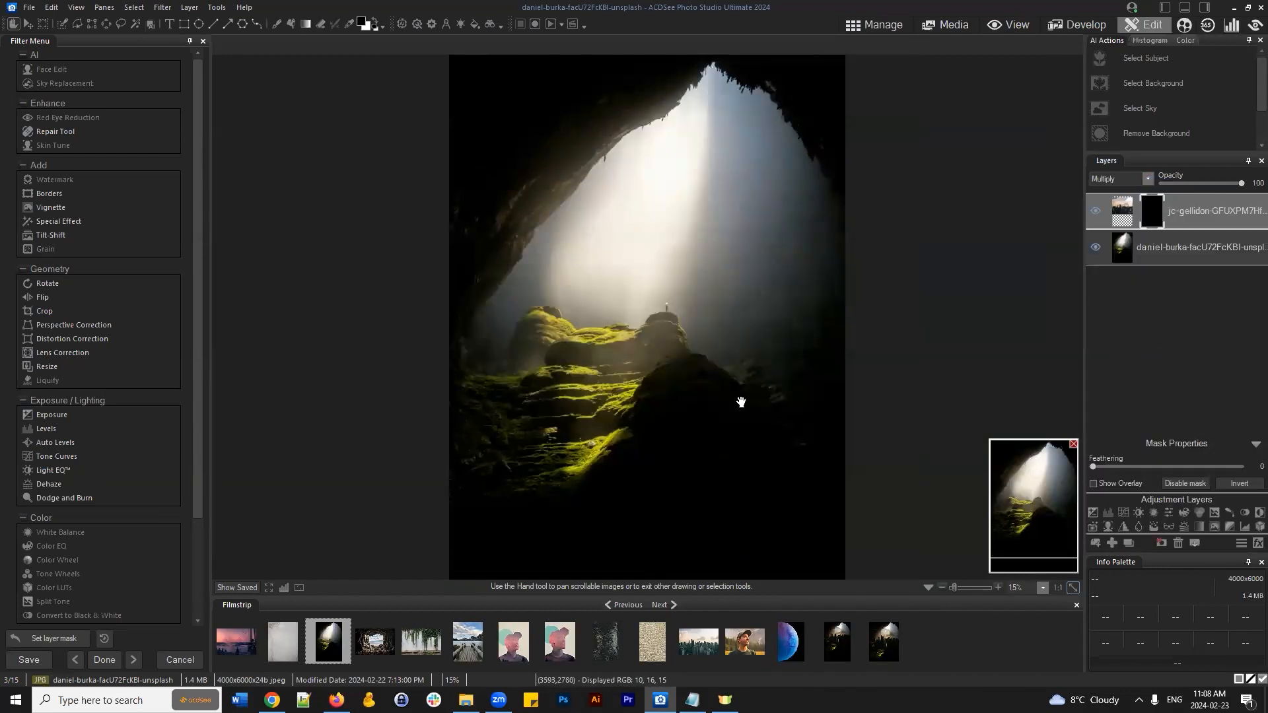
{"action": "right_click", "coordinate": [1151, 207]}
{"action": "left_click", "coordinate": [1159, 367]}
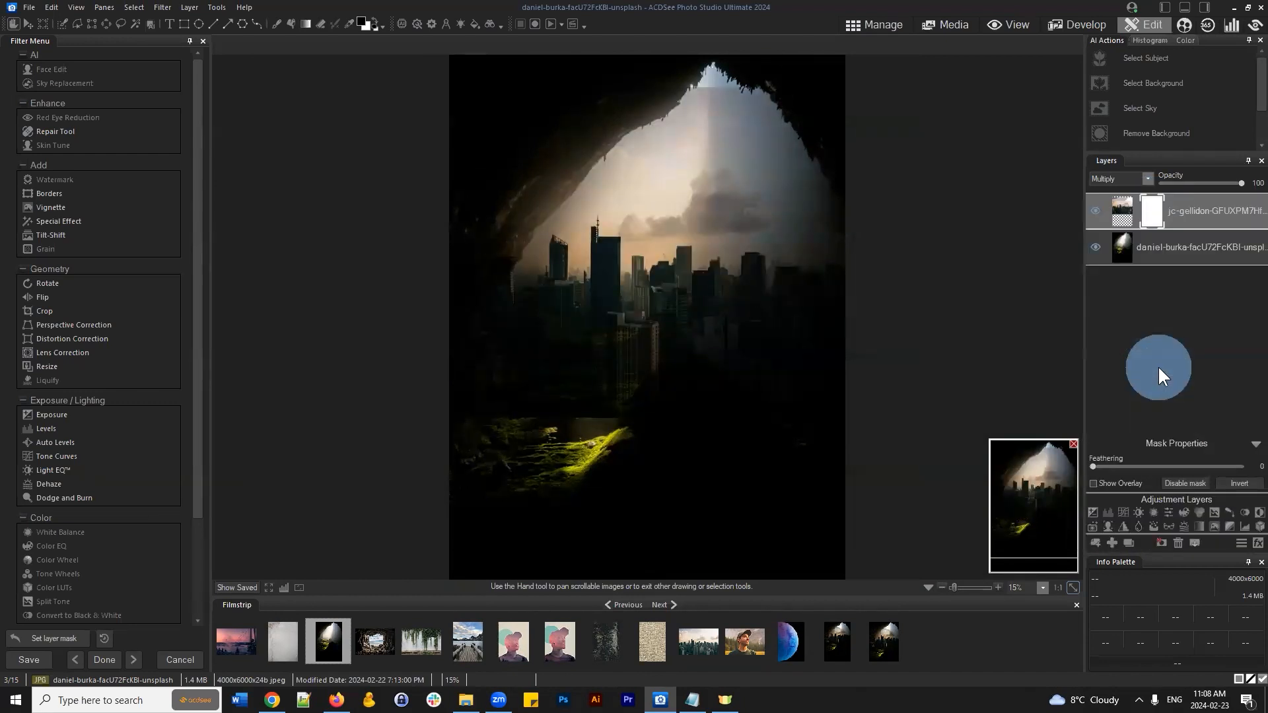
{"action": "left_click", "coordinate": [1191, 201]}
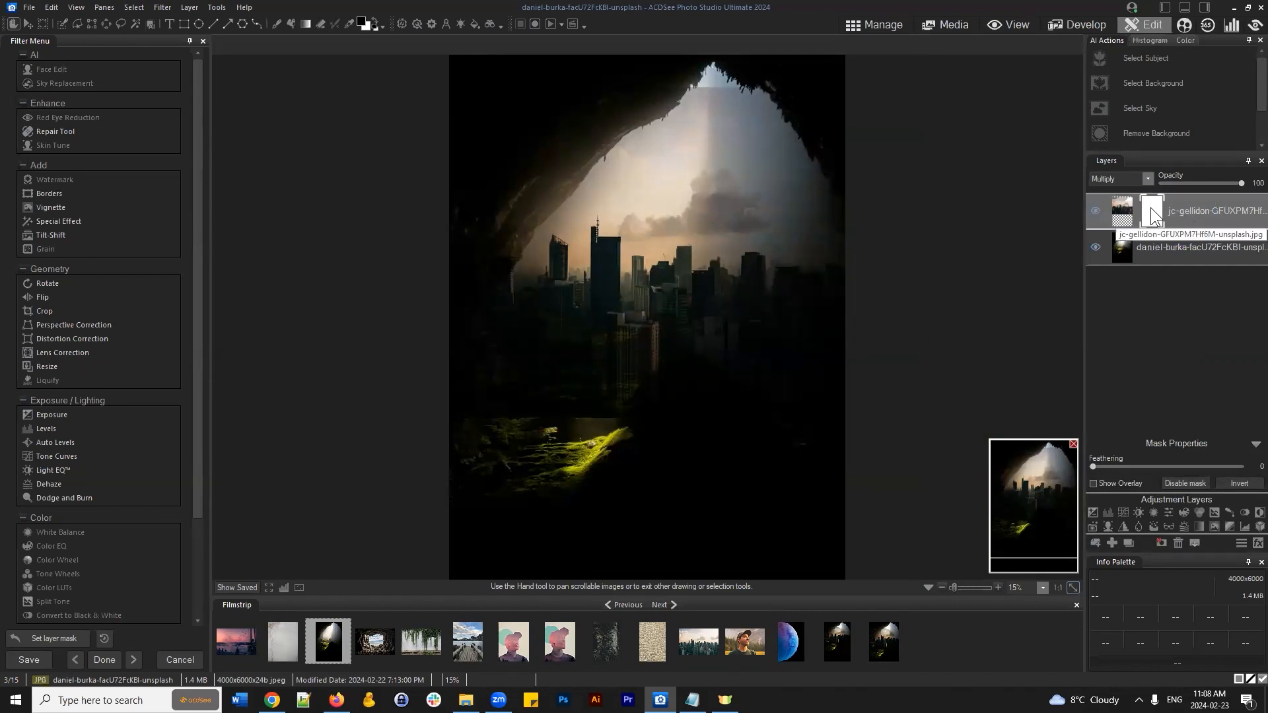
Step: Paint black on the skyline layer mask over the upper cave opening with the Brush at size 323 and feathering 79
{"action": "left_click", "coordinate": [278, 22]}
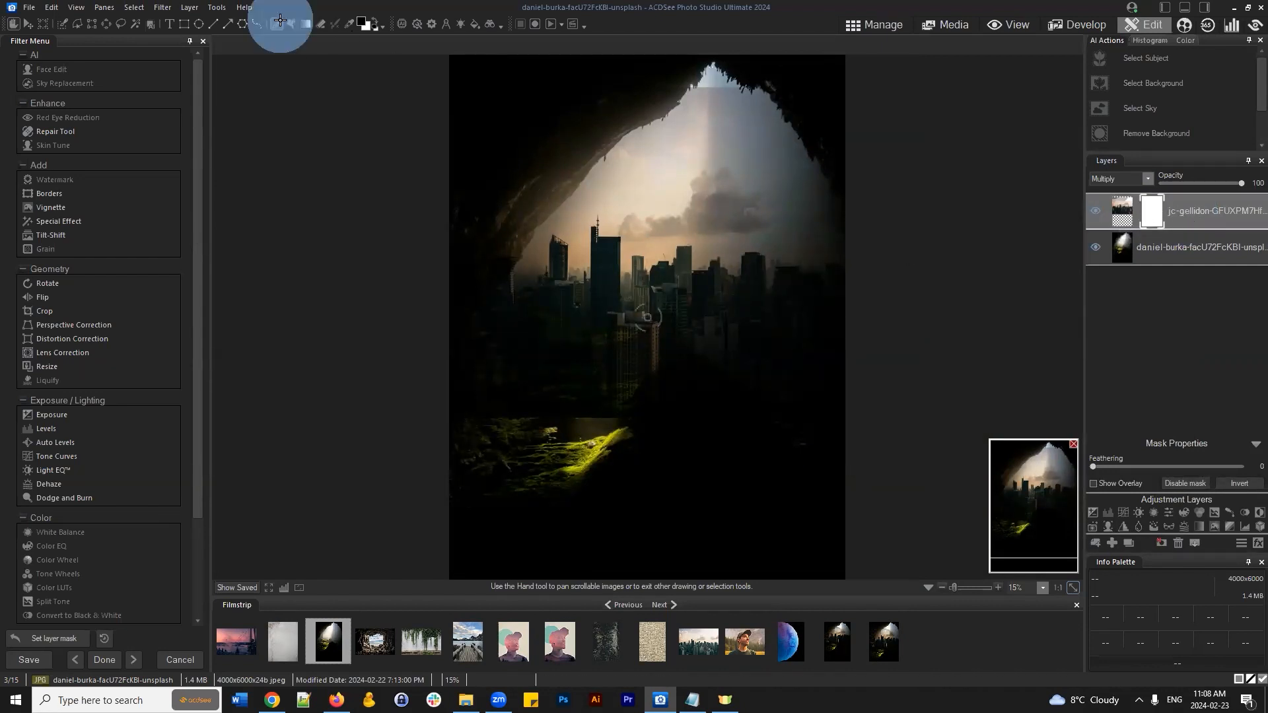
{"action": "scroll", "coordinate": [657, 142], "scroll_direction": "up", "scroll_amount": 10}
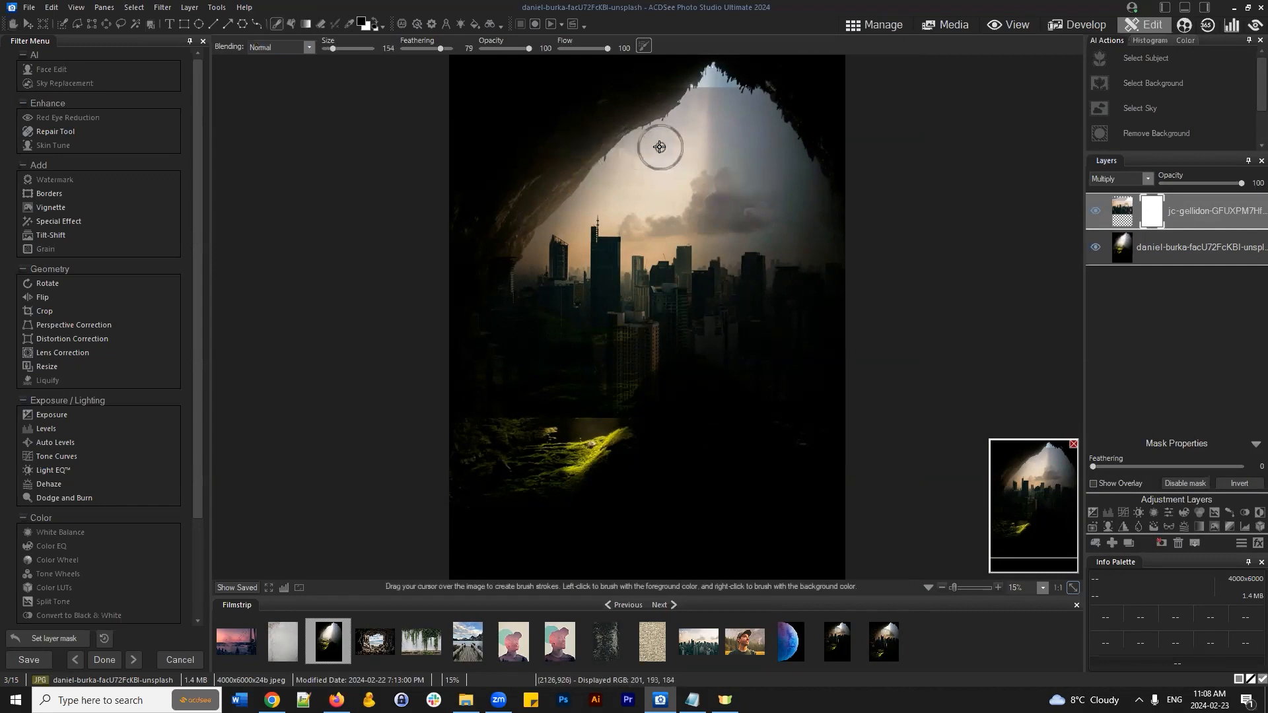
{"action": "scroll", "coordinate": [659, 146], "scroll_direction": "up", "scroll_amount": 4}
{"action": "mouse_move", "coordinate": [610, 92]}
{"action": "left_mouse_down"}
{"action": "mouse_move", "coordinate": [720, 86]}
{"action": "mouse_move", "coordinate": [679, 88]}
{"action": "mouse_move", "coordinate": [706, 104]}
{"action": "mouse_move", "coordinate": [696, 110]}
{"action": "mouse_move", "coordinate": [760, 108]}
{"action": "mouse_move", "coordinate": [701, 137]}
{"action": "mouse_move", "coordinate": [796, 145]}
{"action": "mouse_move", "coordinate": [736, 170]}
{"action": "left_mouse_up"}
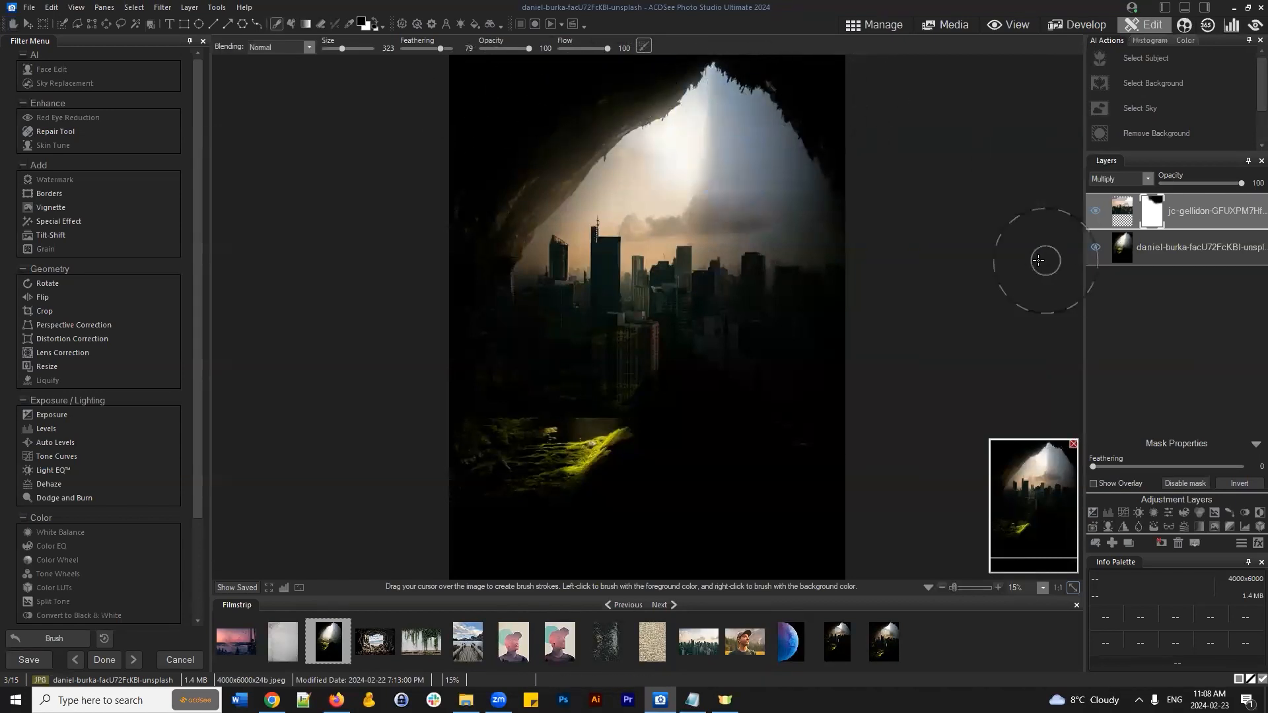
Step: Mask out the clouds above the skyline and paint them back in on the layer mask, reducing the brush size to 206
{"action": "mouse_move", "coordinate": [661, 170]}
{"action": "left_mouse_down"}
{"action": "mouse_move", "coordinate": [692, 185]}
{"action": "mouse_move", "coordinate": [842, 168]}
{"action": "left_mouse_up"}
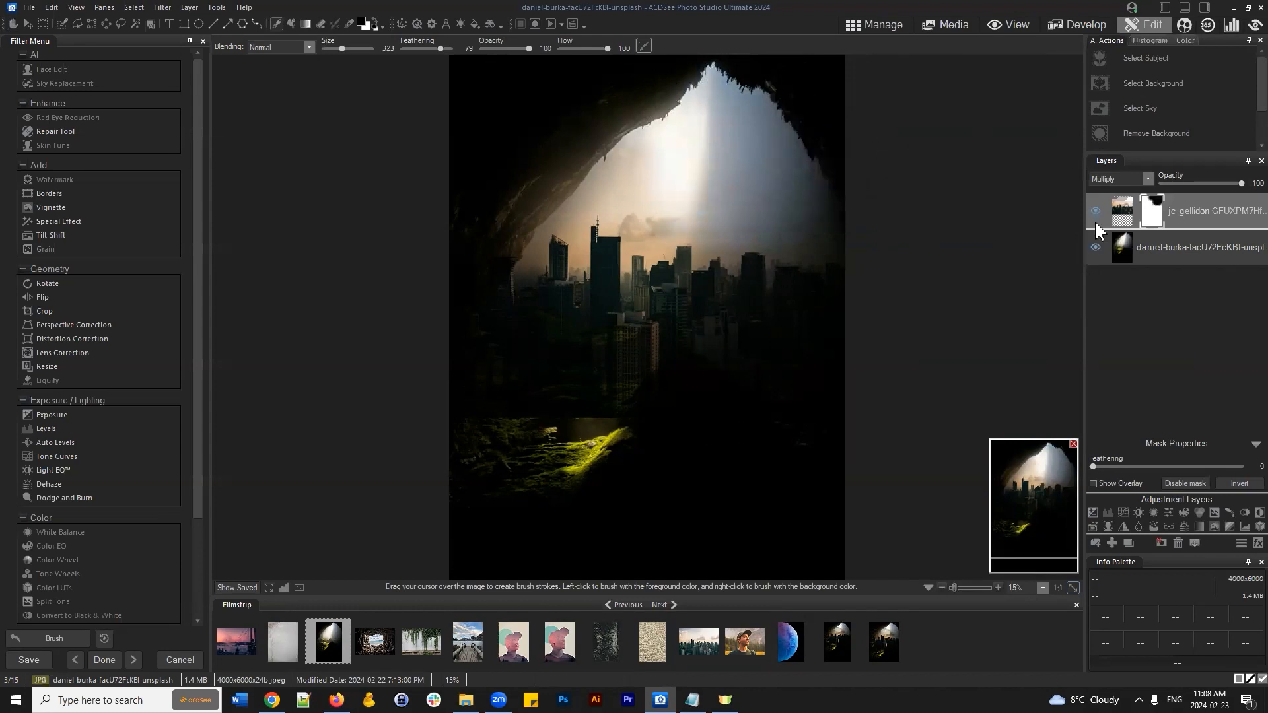
{"action": "mouse_move", "coordinate": [683, 180]}
{"action": "left_mouse_down"}
{"action": "mouse_move", "coordinate": [662, 189]}
{"action": "mouse_move", "coordinate": [733, 194]}
{"action": "left_mouse_up"}
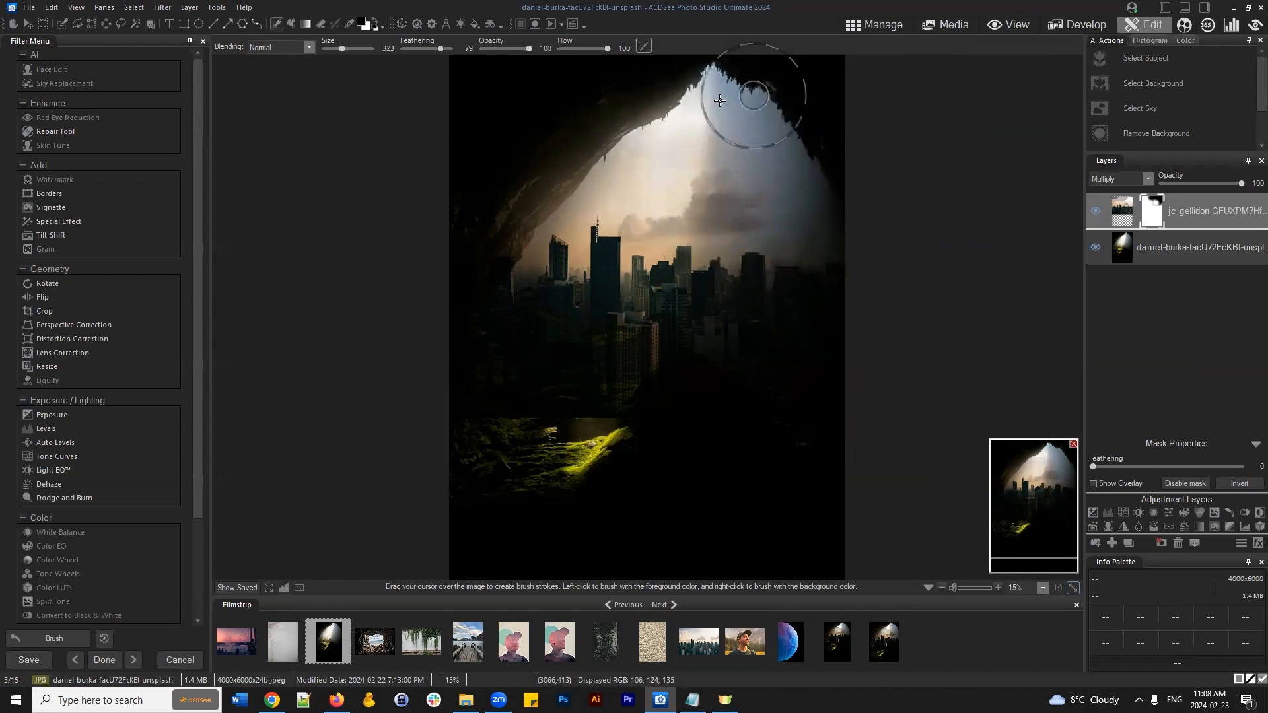
{"action": "left_click", "coordinate": [1154, 216]}
{"action": "scroll", "coordinate": [690, 163], "scroll_direction": "down", "scroll_amount": 5}
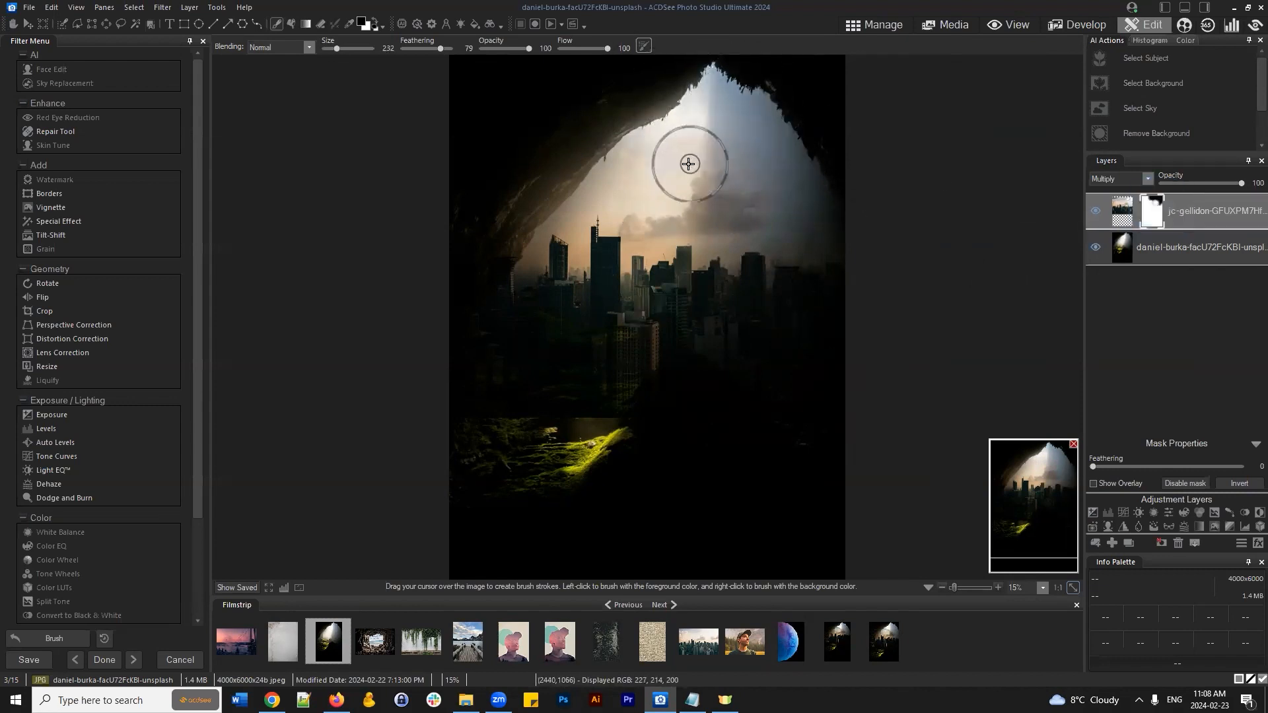
{"action": "mouse_move", "coordinate": [700, 160]}
{"action": "left_mouse_down"}
{"action": "mouse_move", "coordinate": [675, 214]}
{"action": "mouse_move", "coordinate": [677, 188]}
{"action": "mouse_move", "coordinate": [713, 216]}
{"action": "left_mouse_up"}
{"action": "left_click", "coordinate": [1155, 216]}
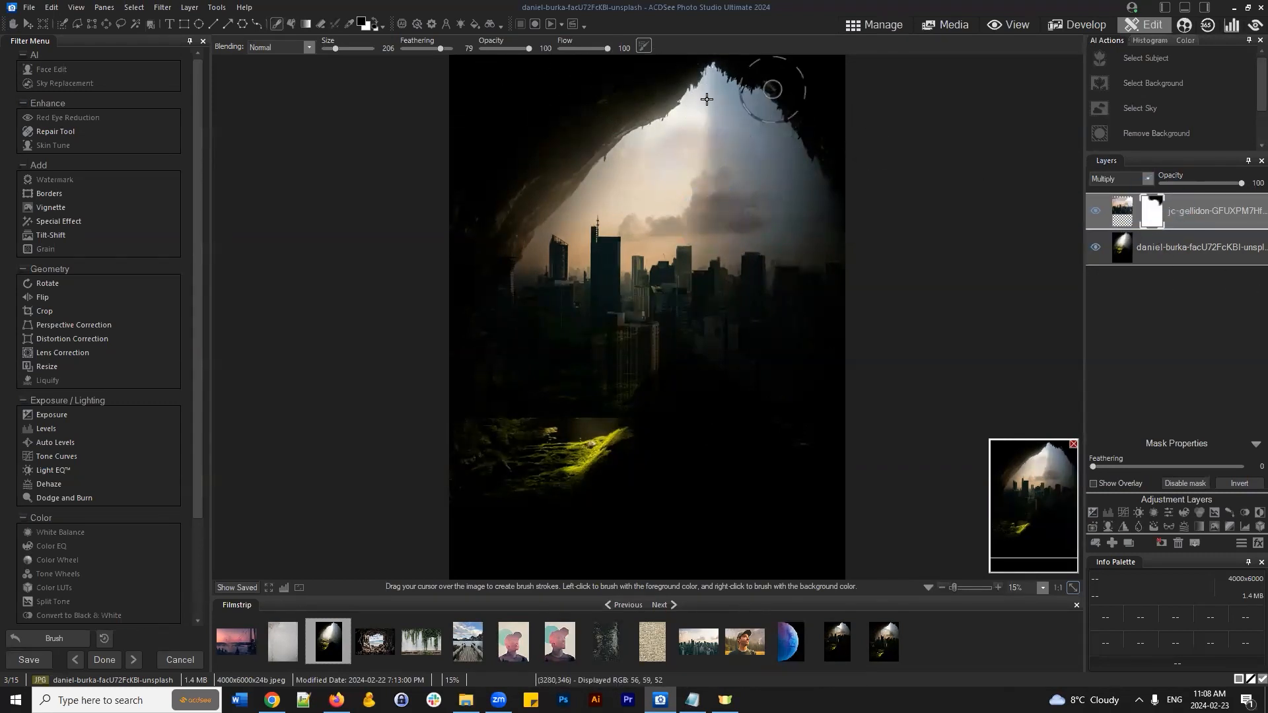
{"action": "left_click", "coordinate": [1151, 216]}
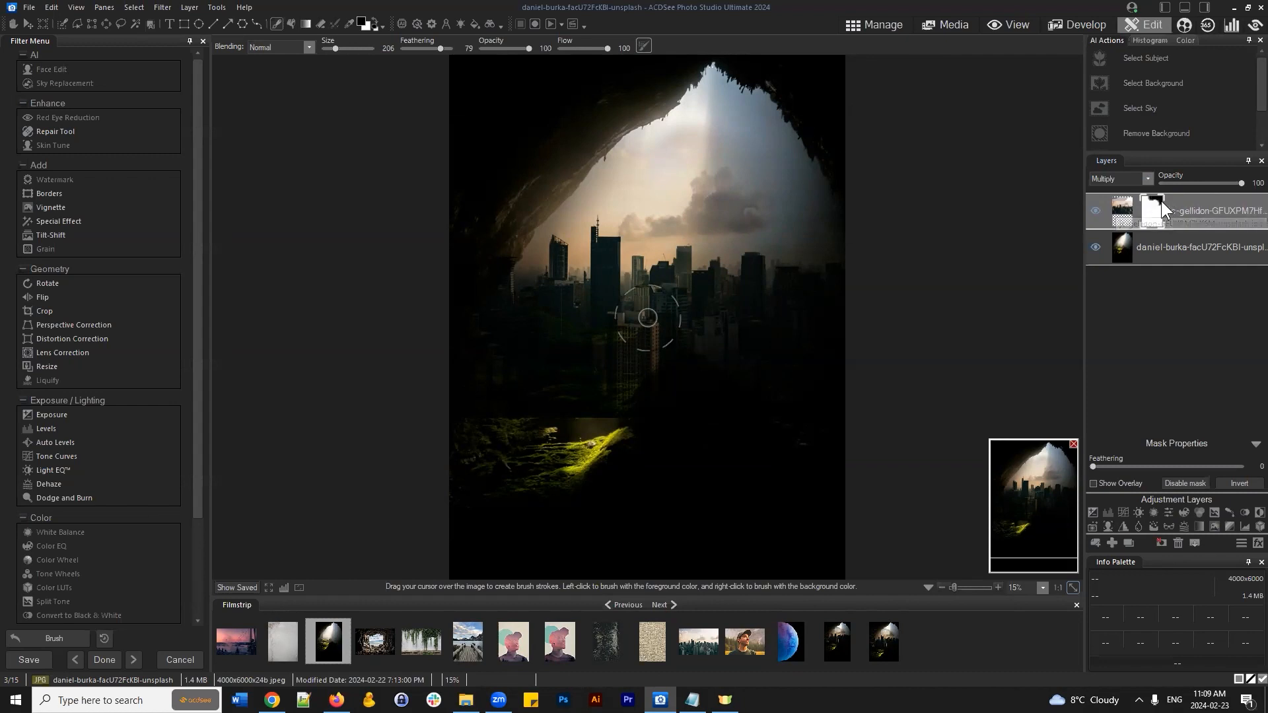
{"action": "left_click", "coordinate": [1155, 212]}
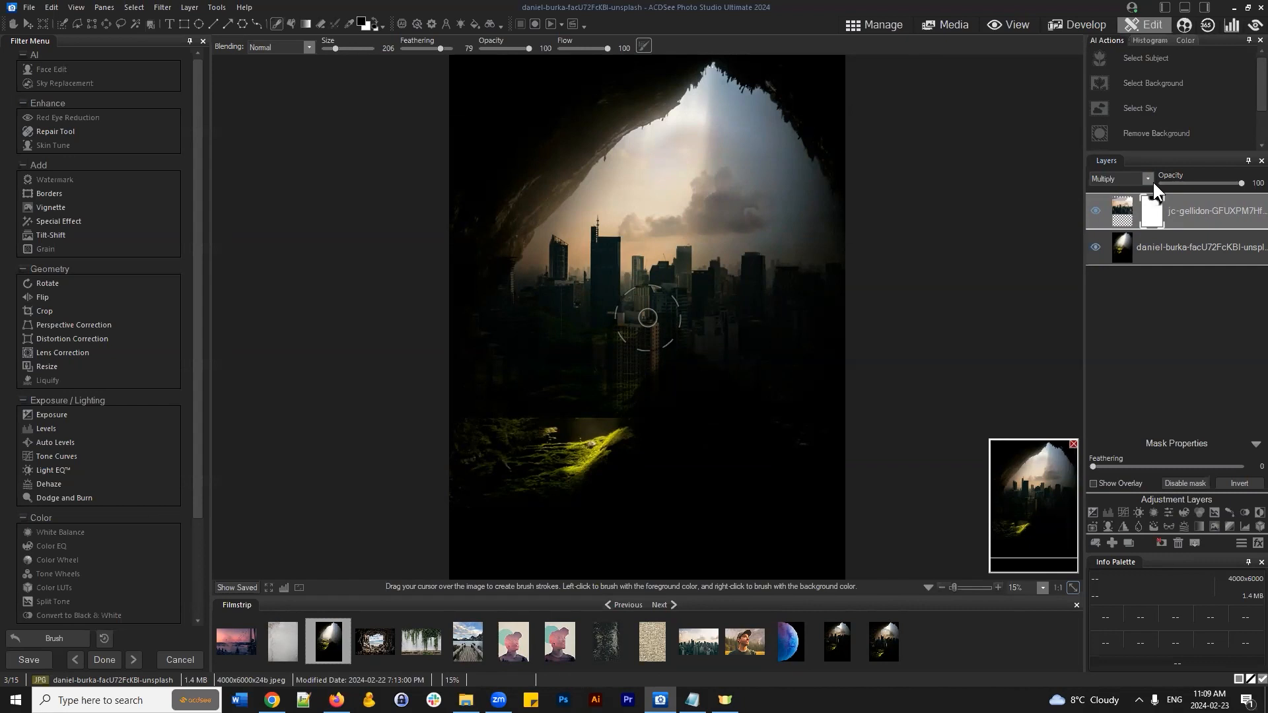
{"action": "left_click", "coordinate": [1209, 203]}
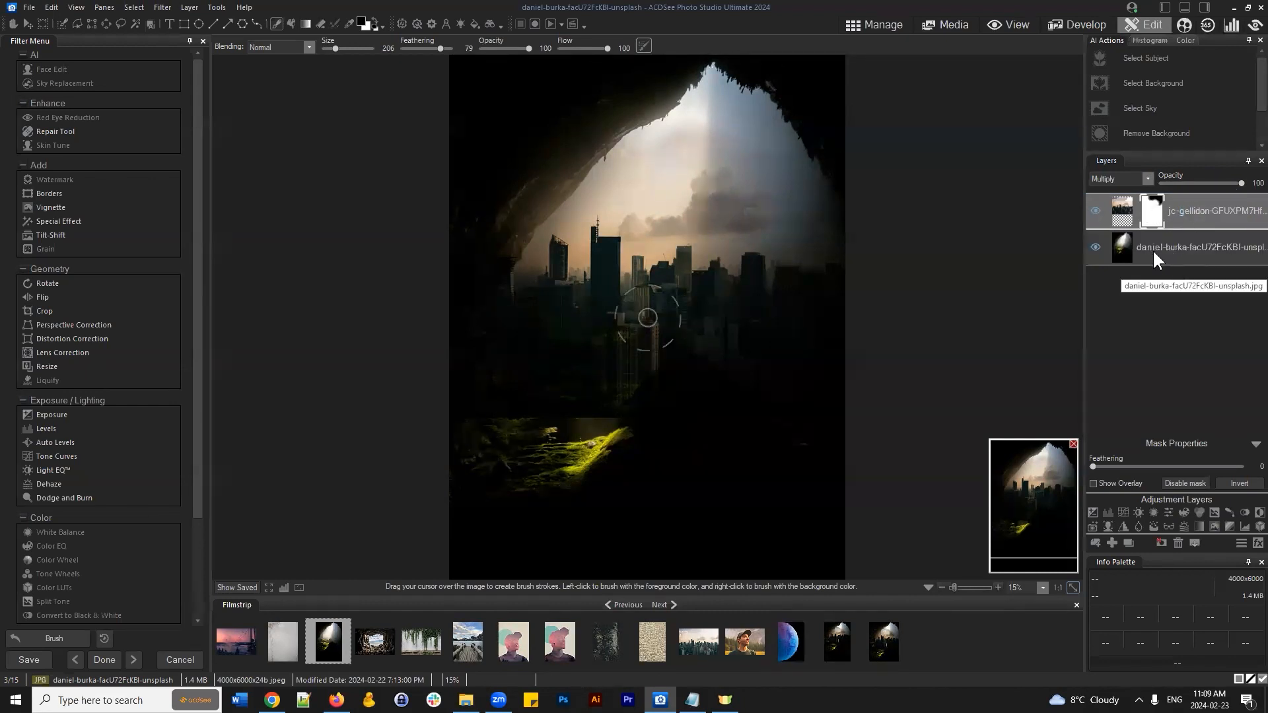
{"action": "mouse_move", "coordinate": [1191, 247]}
{"action": "left_mouse_down"}
{"action": "mouse_move", "coordinate": [1184, 239]}
{"action": "mouse_move", "coordinate": [1190, 260]}
{"action": "mouse_move", "coordinate": [1175, 250]}
{"action": "left_mouse_up"}
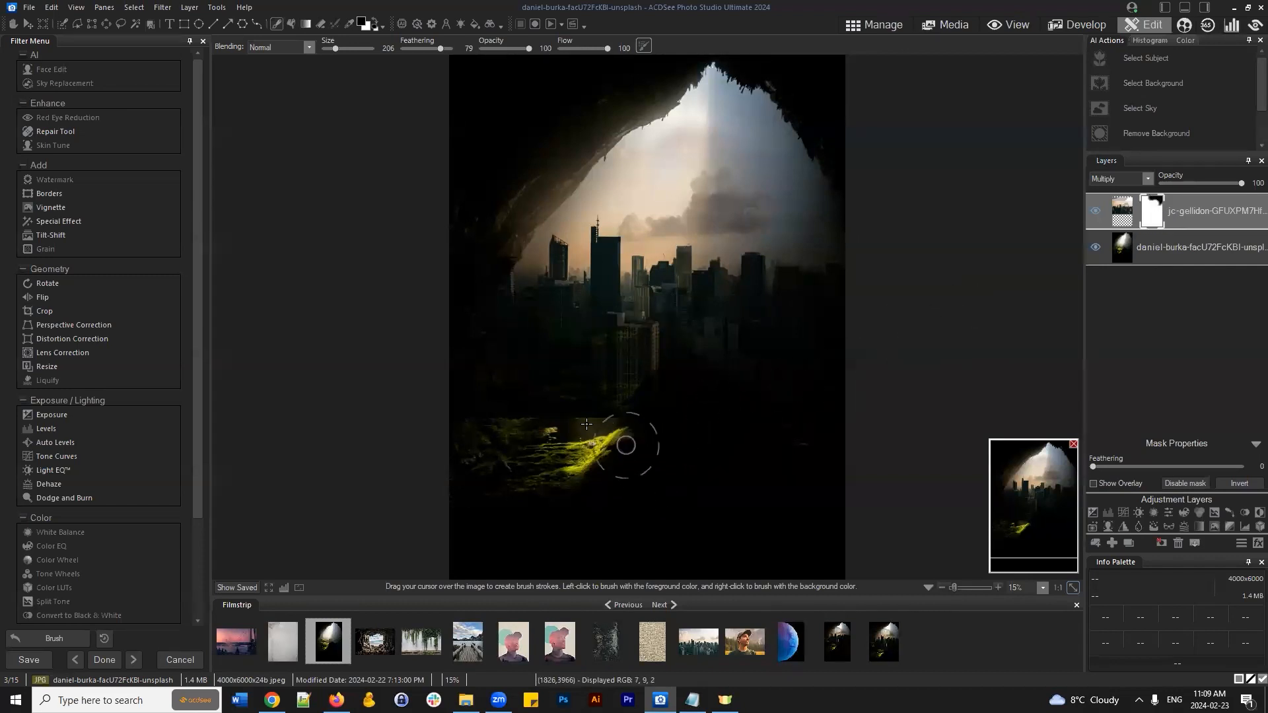
Step: Paint black on the skyline layer mask over the hard edge above the mossy ground, reducing the brush size to 128
{"action": "scroll", "coordinate": [579, 452], "scroll_direction": "up", "scroll_amount": 1}
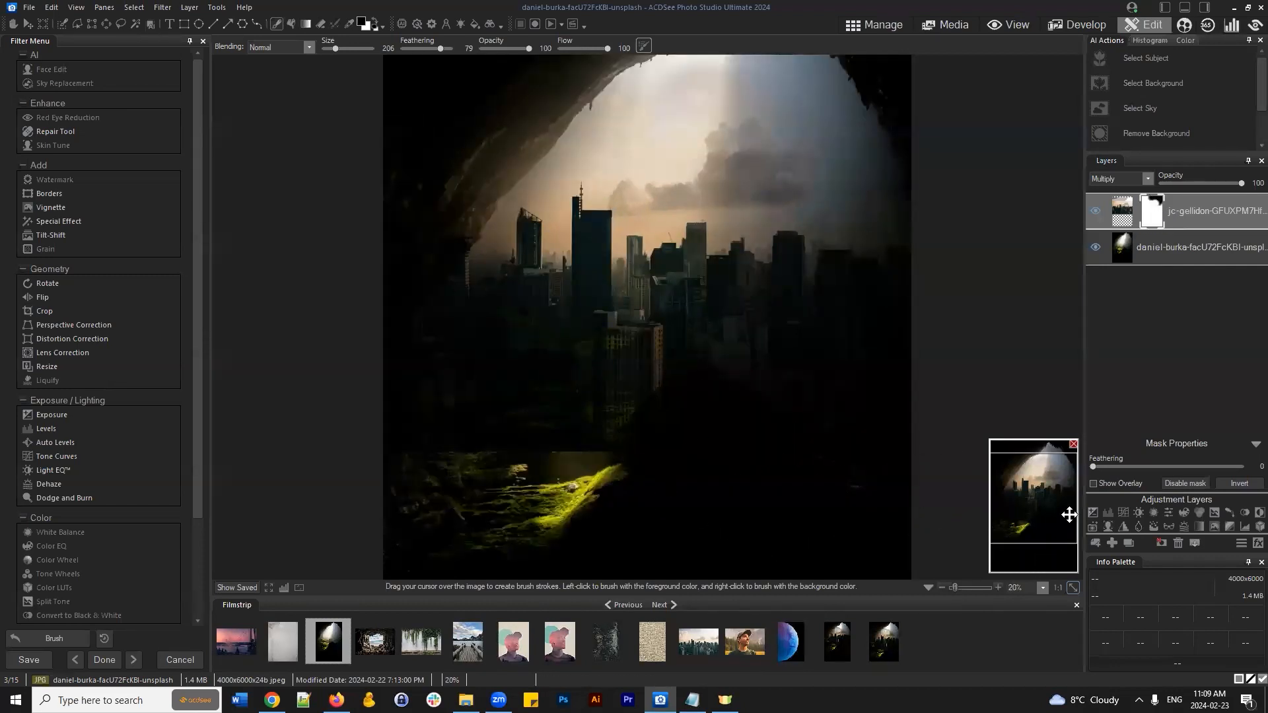
{"action": "left_click", "coordinate": [1025, 514]}
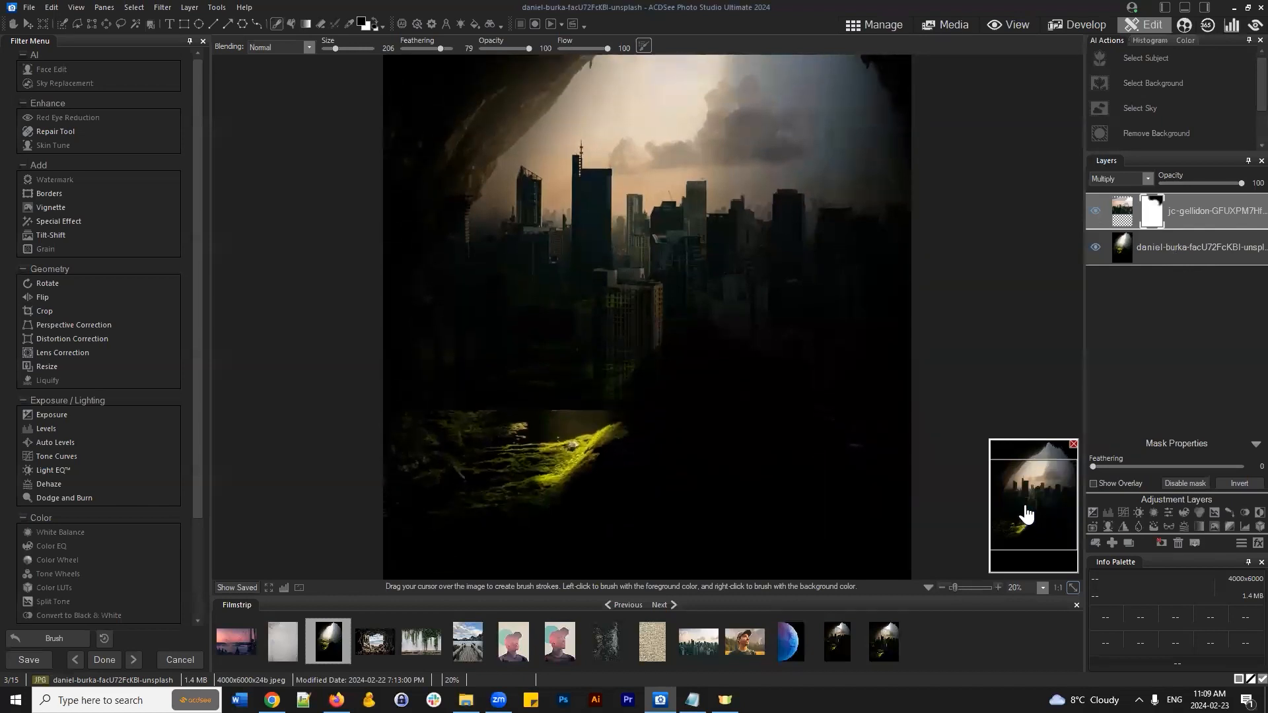
{"action": "left_click", "coordinate": [1026, 510]}
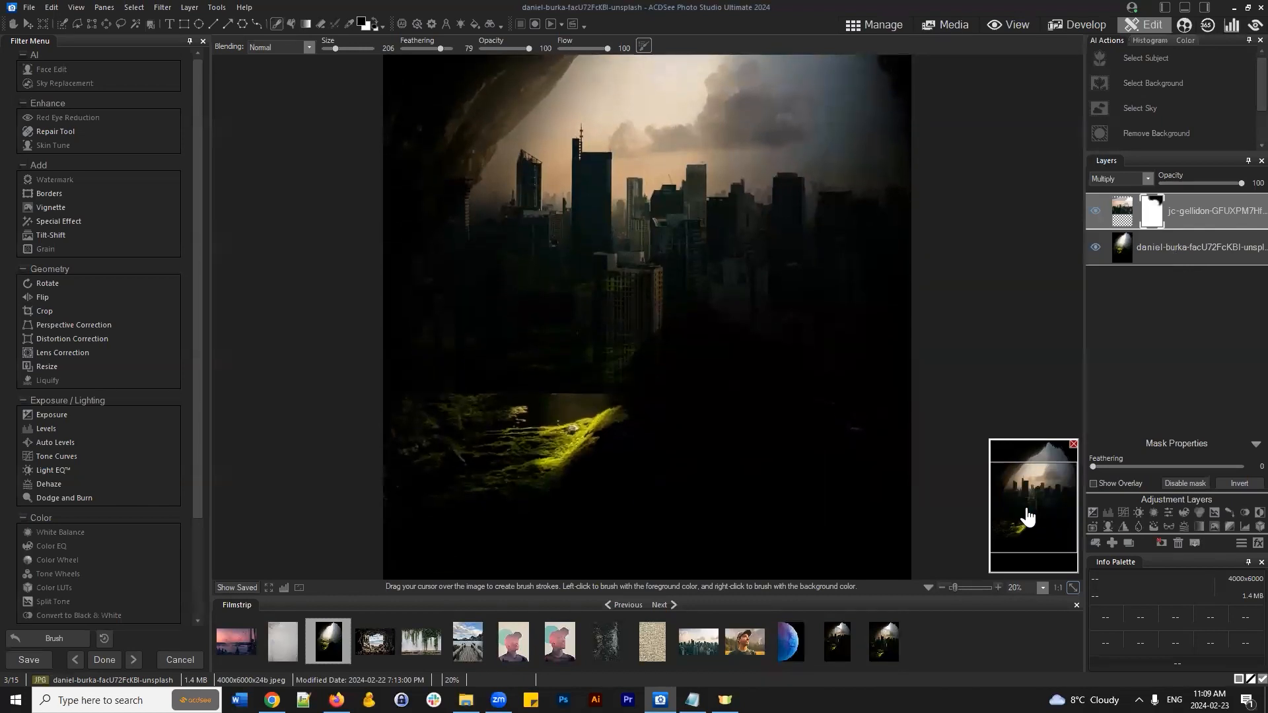
{"action": "left_click_drag", "start_coordinate": [1026, 509], "coordinate": [1030, 501]}
{"action": "mouse_move", "coordinate": [577, 401]}
{"action": "left_mouse_down"}
{"action": "mouse_move", "coordinate": [599, 440]}
{"action": "mouse_move", "coordinate": [616, 393]}
{"action": "mouse_move", "coordinate": [509, 433]}
{"action": "mouse_move", "coordinate": [423, 442]}
{"action": "mouse_move", "coordinate": [521, 425]}
{"action": "mouse_move", "coordinate": [439, 419]}
{"action": "mouse_move", "coordinate": [459, 394]}
{"action": "mouse_move", "coordinate": [523, 438]}
{"action": "mouse_move", "coordinate": [600, 439]}
{"action": "mouse_move", "coordinate": [552, 413]}
{"action": "mouse_move", "coordinate": [651, 433]}
{"action": "mouse_move", "coordinate": [452, 384]}
{"action": "mouse_move", "coordinate": [458, 327]}
{"action": "mouse_move", "coordinate": [462, 343]}
{"action": "mouse_move", "coordinate": [642, 359]}
{"action": "mouse_move", "coordinate": [479, 401]}
{"action": "mouse_move", "coordinate": [472, 326]}
{"action": "mouse_move", "coordinate": [487, 319]}
{"action": "mouse_move", "coordinate": [601, 368]}
{"action": "mouse_move", "coordinate": [563, 405]}
{"action": "mouse_move", "coordinate": [607, 384]}
{"action": "mouse_move", "coordinate": [586, 376]}
{"action": "mouse_move", "coordinate": [662, 359]}
{"action": "mouse_move", "coordinate": [566, 356]}
{"action": "mouse_move", "coordinate": [654, 357]}
{"action": "mouse_move", "coordinate": [673, 334]}
{"action": "mouse_move", "coordinate": [685, 405]}
{"action": "left_mouse_up"}
{"action": "key", "text": "ctrl+z"}
{"action": "scroll", "coordinate": [597, 383], "scroll_direction": "down", "scroll_amount": 5}
{"action": "scroll", "coordinate": [603, 387], "scroll_direction": "up", "scroll_amount": 3}
{"action": "scroll", "coordinate": [683, 423], "scroll_direction": "down", "scroll_amount": 2}
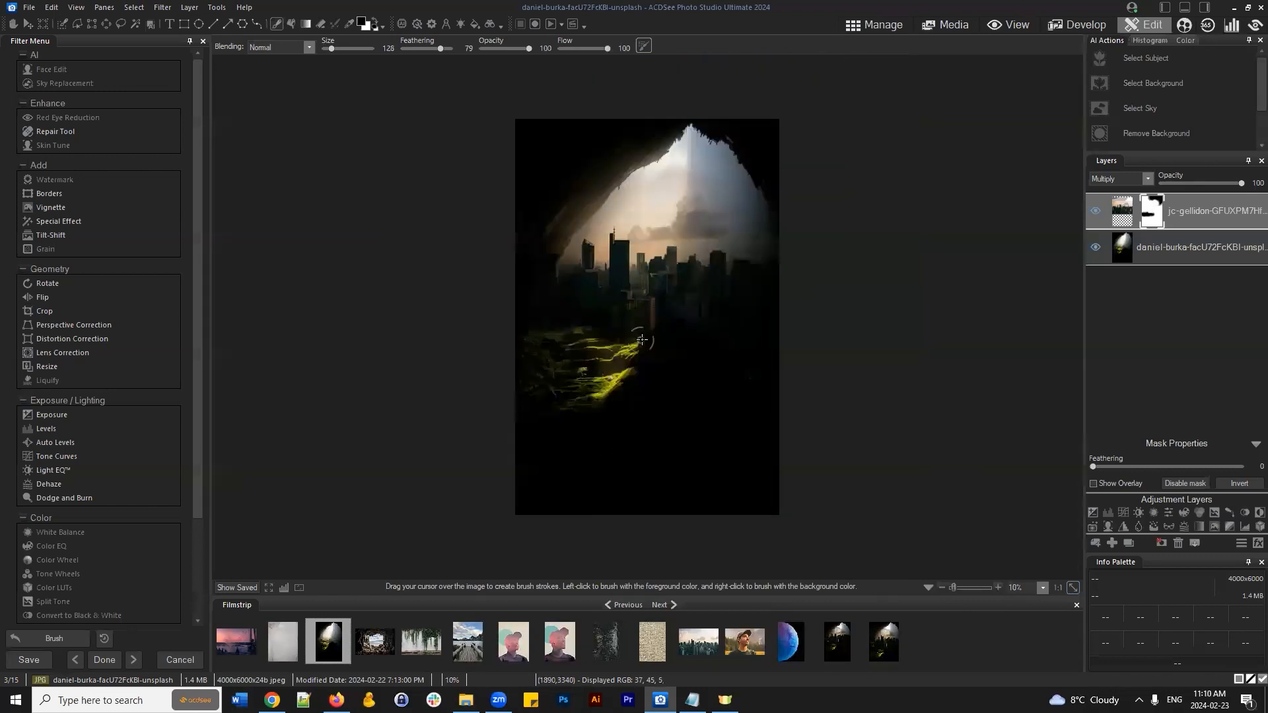
{"action": "scroll", "coordinate": [715, 328], "scroll_direction": "up", "scroll_amount": 1}
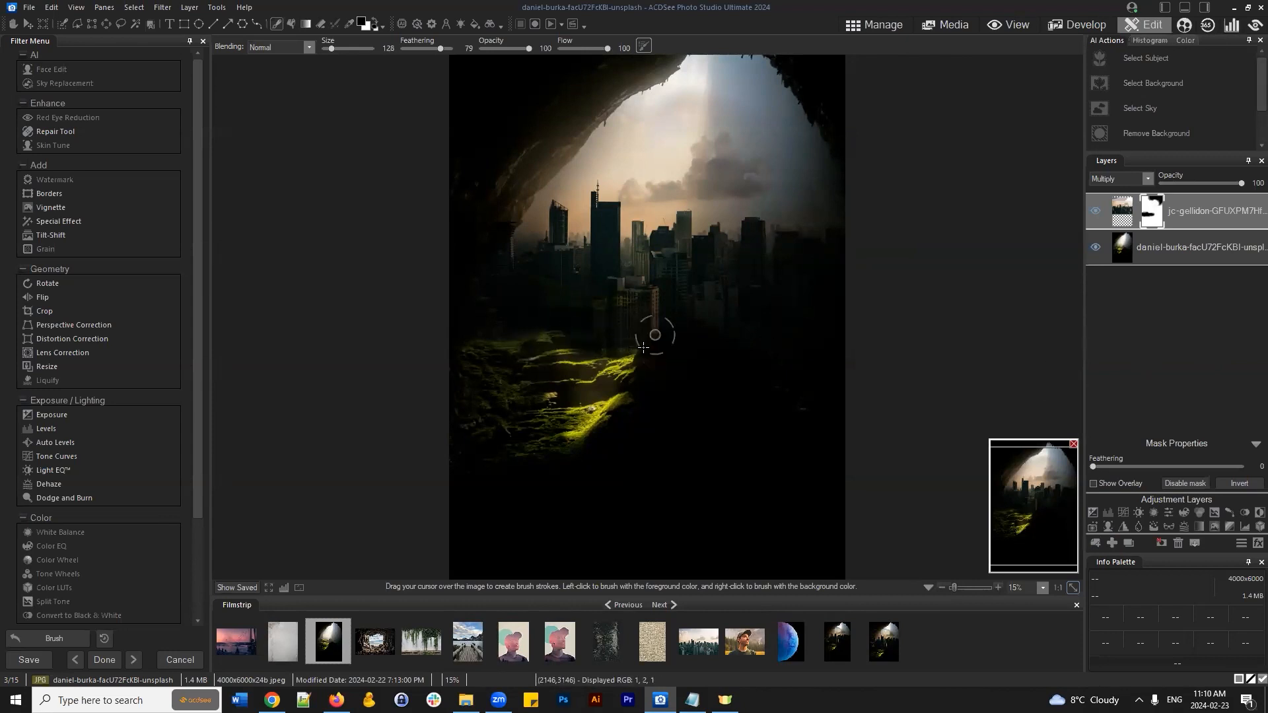
Step: Add an Exposure adjustment layer at -1.90 eV above the skyline layer and set its mask fully black
{"action": "left_click", "coordinate": [1092, 512]}
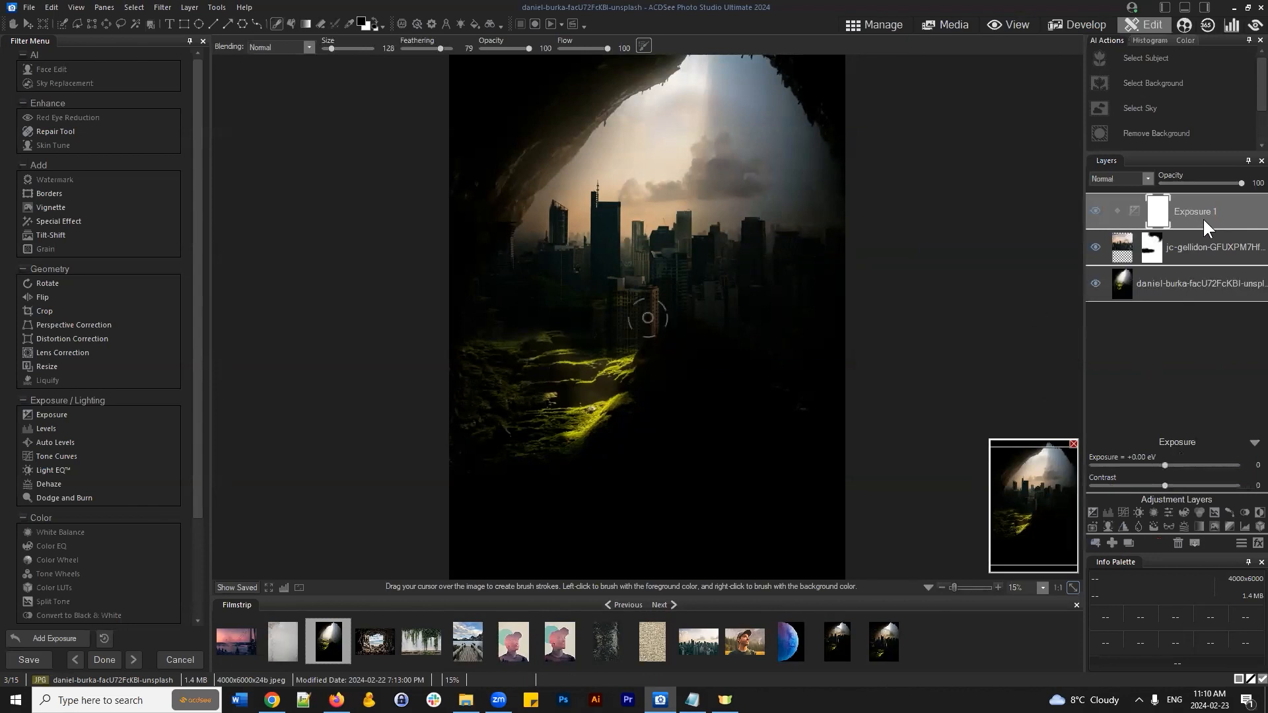
{"action": "left_click_drag", "start_coordinate": [1164, 464], "coordinate": [1047, 510]}
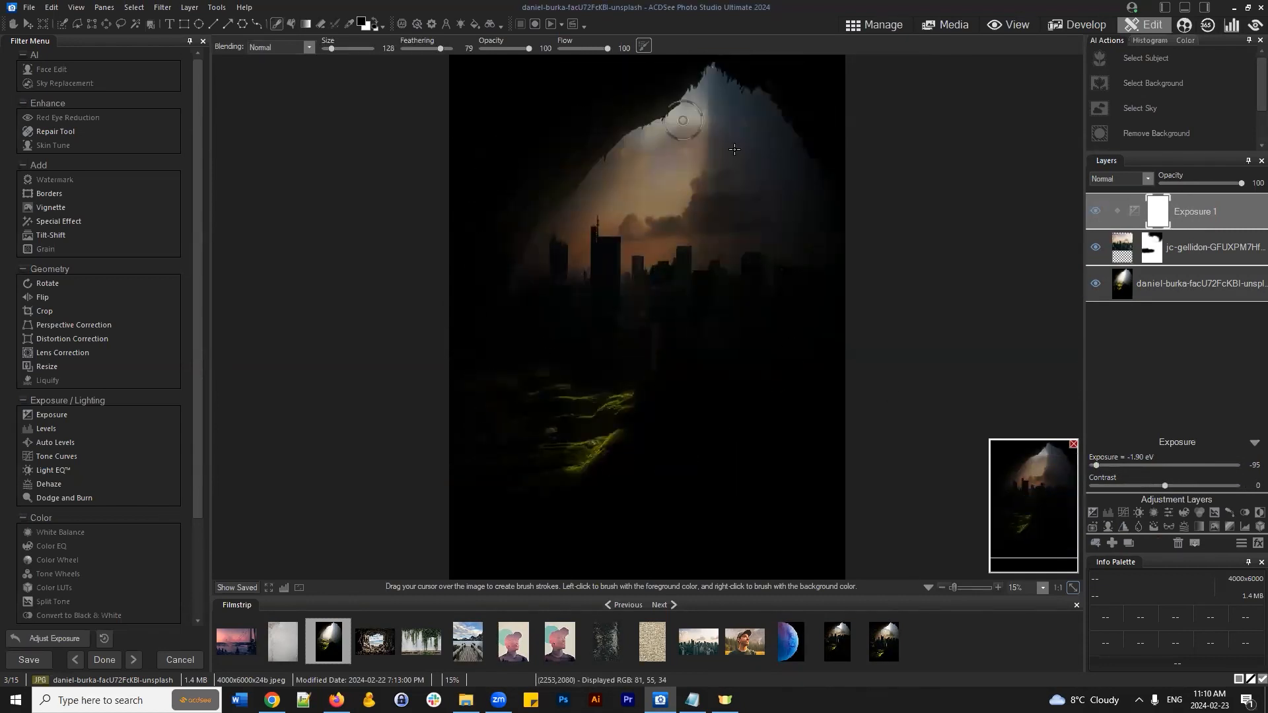
{"action": "right_click", "coordinate": [1158, 212]}
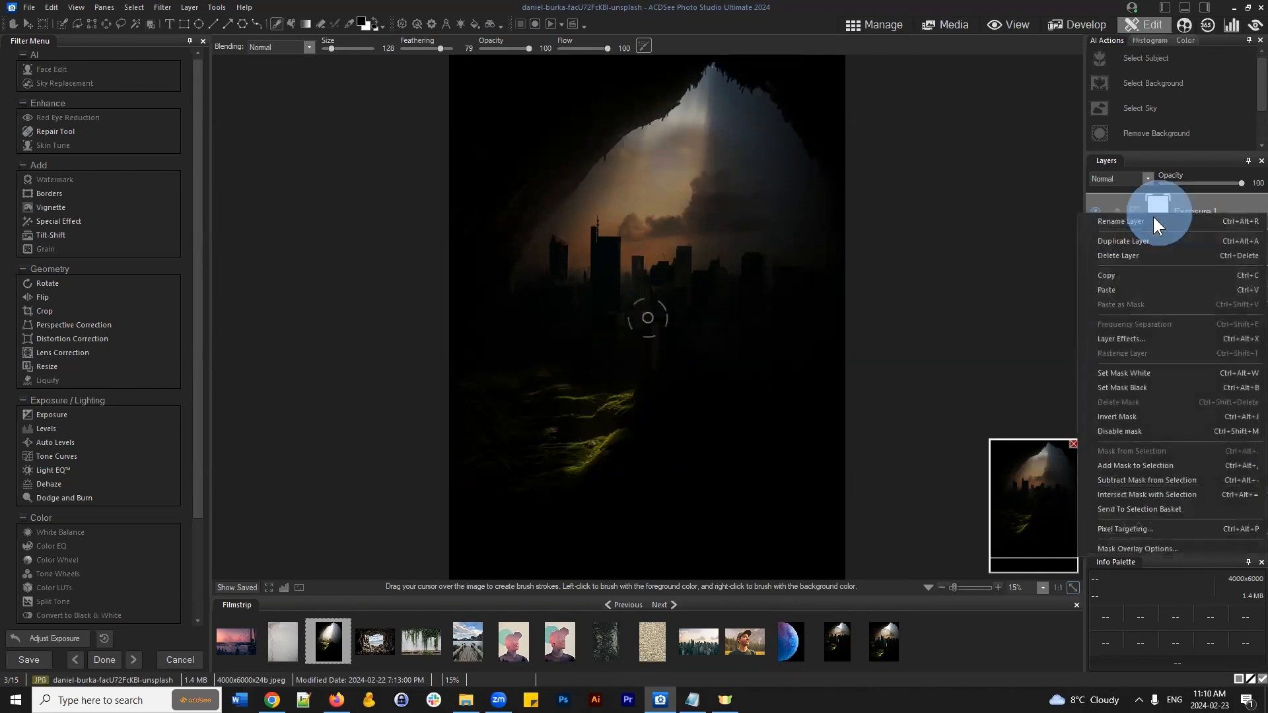
{"action": "left_click", "coordinate": [1128, 387]}
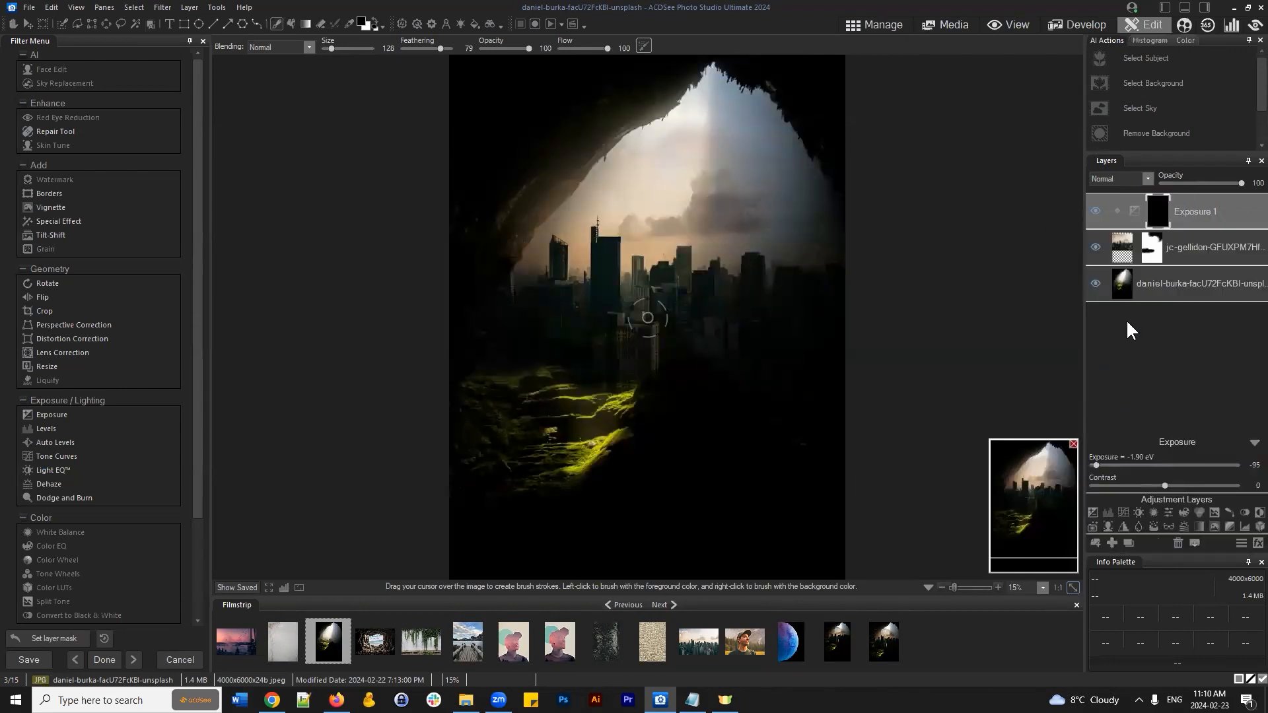
{"action": "right_click", "coordinate": [1156, 212]}
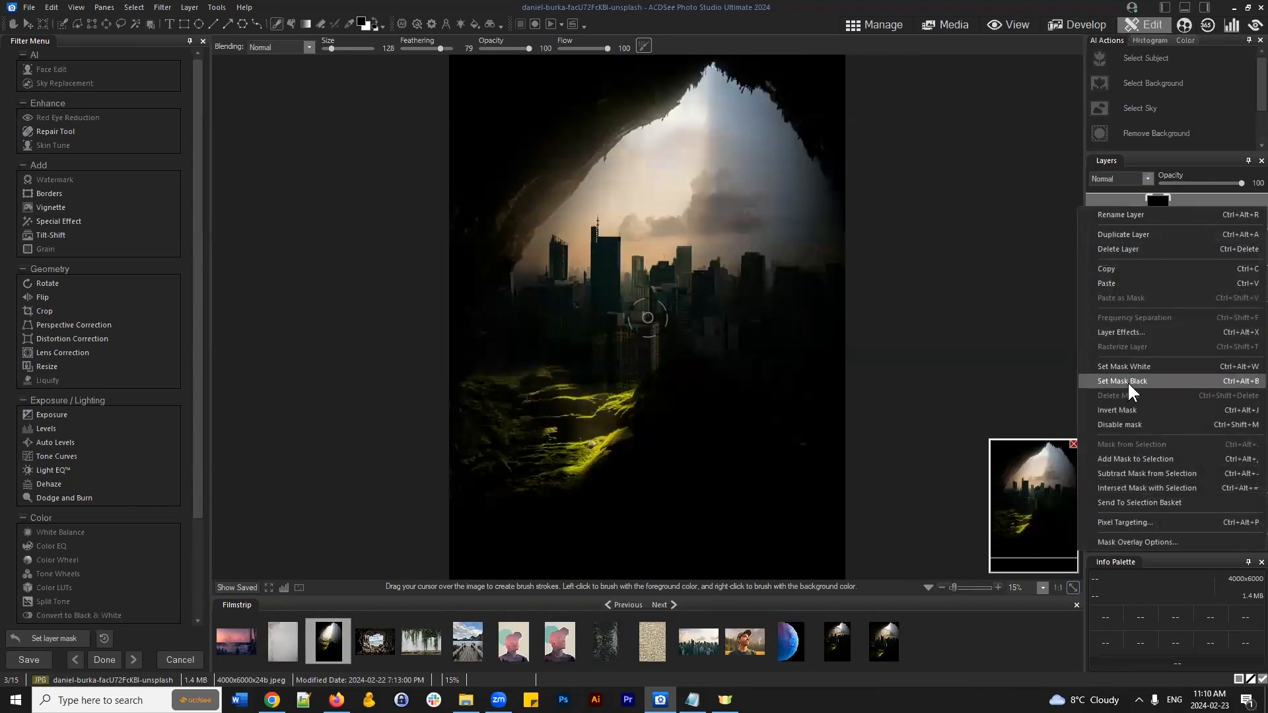
{"action": "left_click", "coordinate": [1155, 201]}
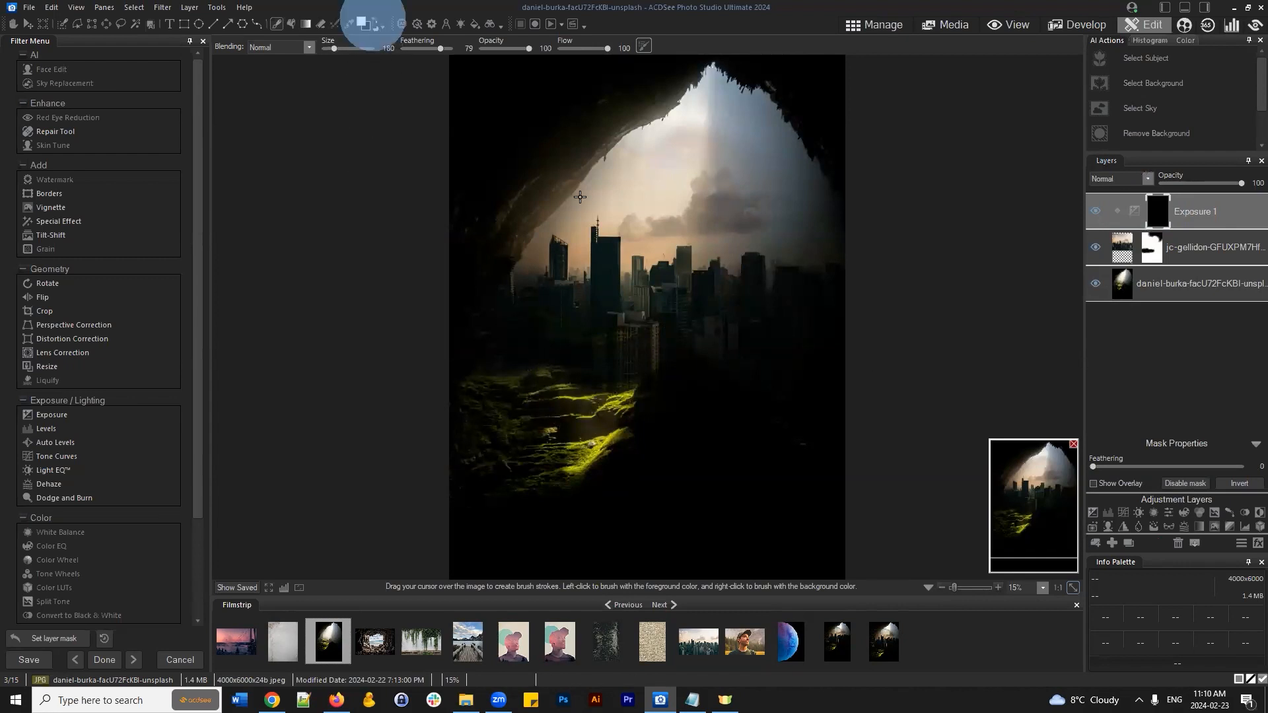
Step: Paint white on the Exposure mask along the seam between city and mossy ground, with brush size 180 and opacity 48
{"action": "scroll", "coordinate": [564, 404], "scroll_direction": "up", "scroll_amount": 1}
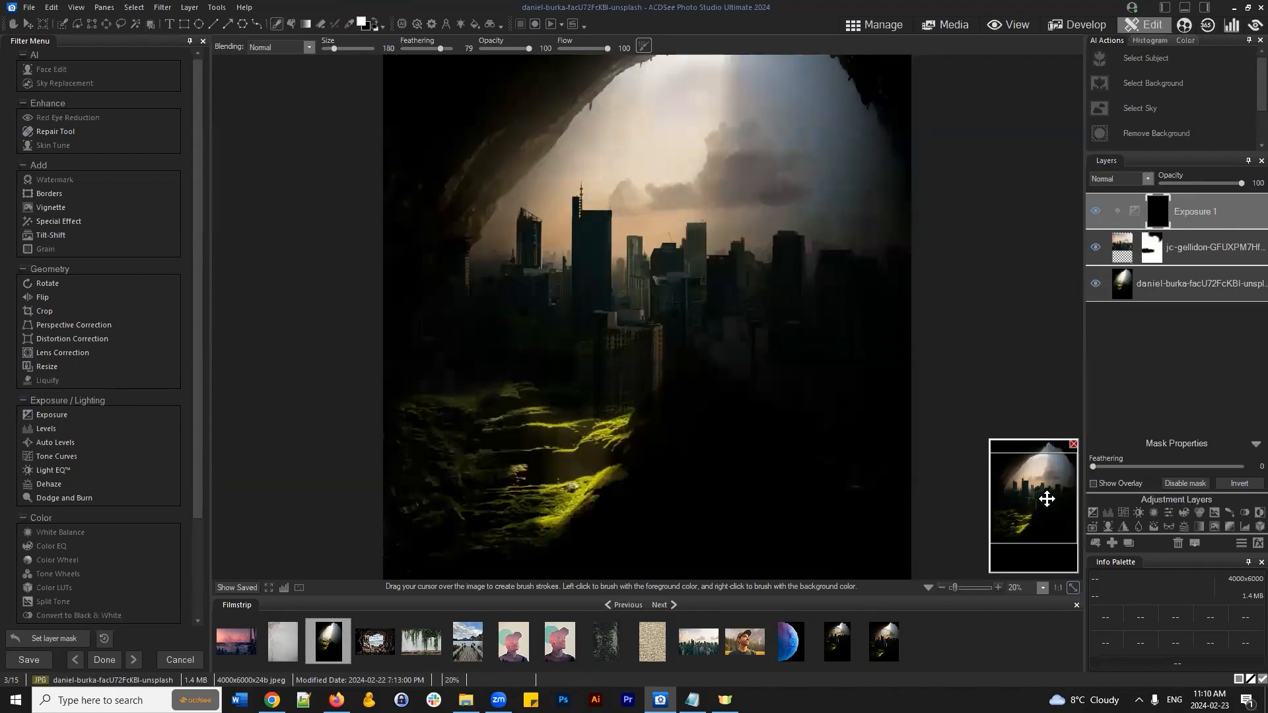
{"action": "left_click_drag", "start_coordinate": [1047, 498], "coordinate": [1004, 509]}
{"action": "mouse_move", "coordinate": [608, 362]}
{"action": "left_mouse_down"}
{"action": "mouse_move", "coordinate": [659, 388]}
{"action": "mouse_move", "coordinate": [603, 382]}
{"action": "mouse_move", "coordinate": [614, 373]}
{"action": "left_mouse_up"}
{"action": "key", "text": "ctrl+z"}
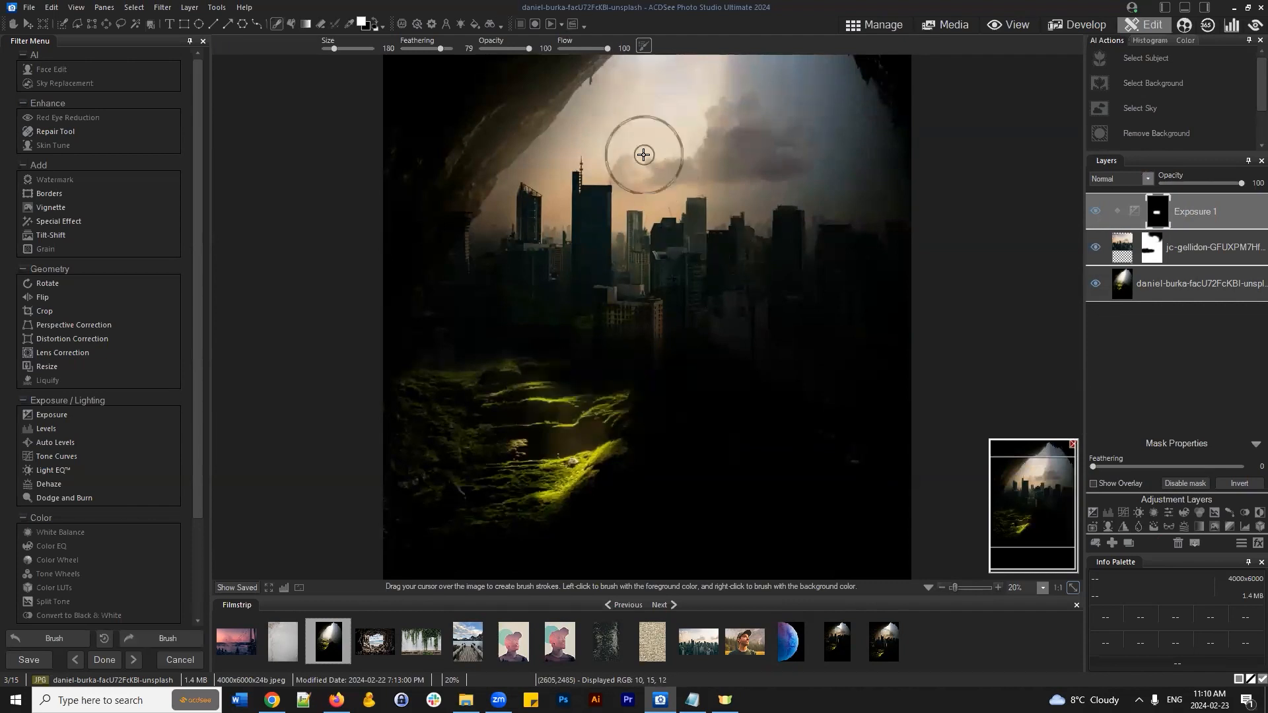
{"action": "left_click", "coordinate": [504, 49]}
{"action": "left_click", "coordinate": [673, 363]}
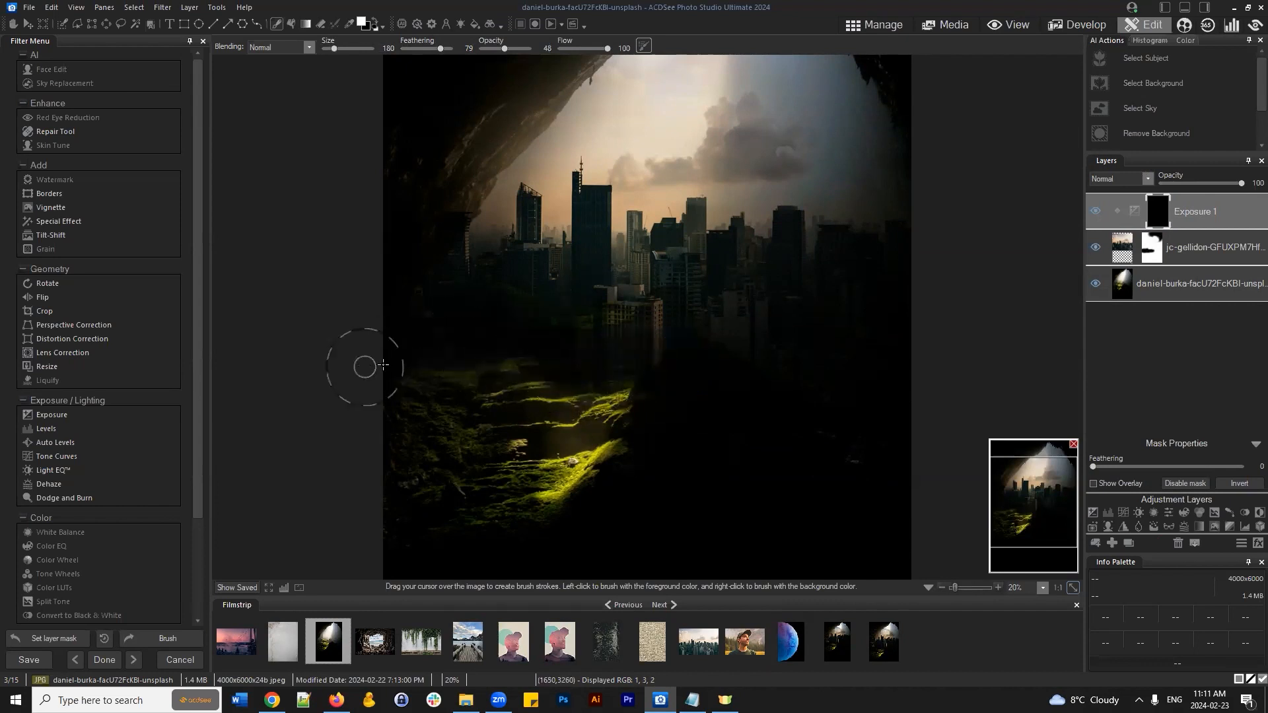
{"action": "left_click", "coordinate": [478, 347]}
{"action": "mouse_move", "coordinate": [581, 352]}
{"action": "left_mouse_down"}
{"action": "mouse_move", "coordinate": [660, 367]}
{"action": "mouse_move", "coordinate": [595, 366]}
{"action": "mouse_move", "coordinate": [636, 374]}
{"action": "mouse_move", "coordinate": [691, 368]}
{"action": "mouse_move", "coordinate": [437, 338]}
{"action": "mouse_move", "coordinate": [395, 350]}
{"action": "mouse_move", "coordinate": [533, 410]}
{"action": "mouse_move", "coordinate": [479, 350]}
{"action": "mouse_move", "coordinate": [479, 326]}
{"action": "mouse_move", "coordinate": [566, 334]}
{"action": "mouse_move", "coordinate": [542, 319]}
{"action": "mouse_move", "coordinate": [625, 313]}
{"action": "mouse_move", "coordinate": [661, 293]}
{"action": "left_mouse_up"}
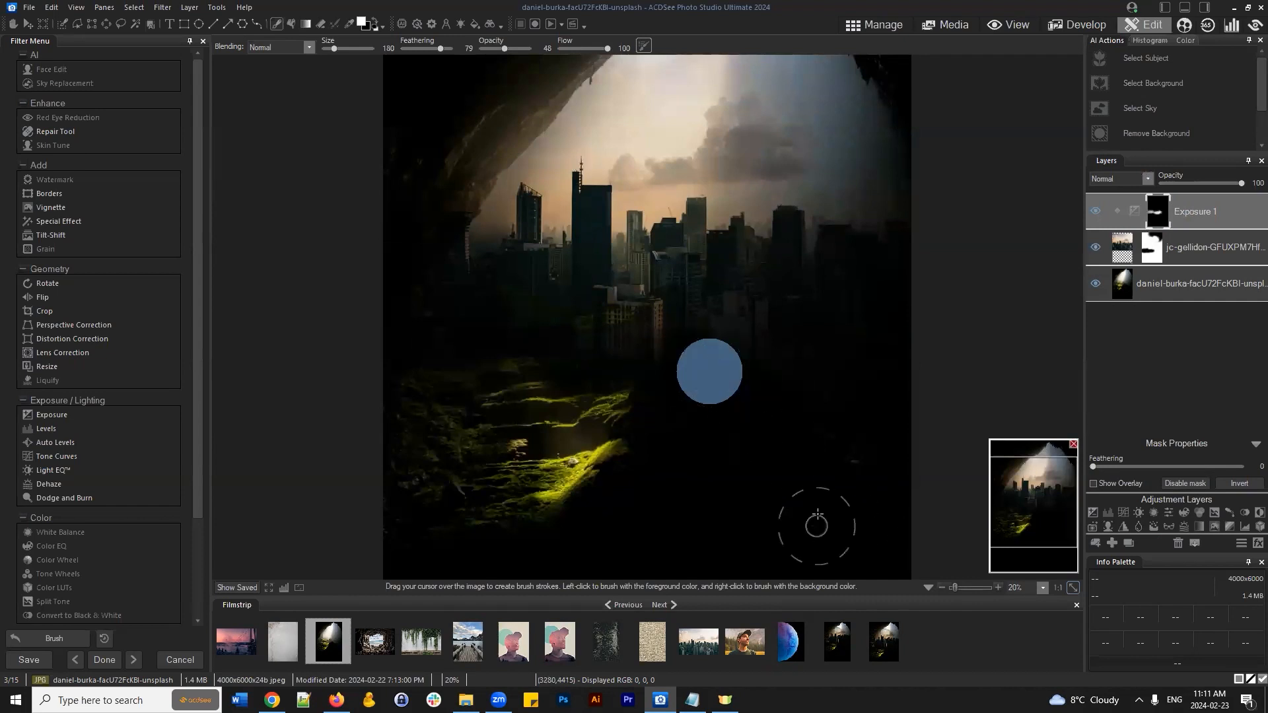
Step: Hide and reshow the Exposure adjustment layer to compare the image with and without the darkening
{"action": "scroll", "coordinate": [672, 362], "scroll_direction": "down", "scroll_amount": 1}
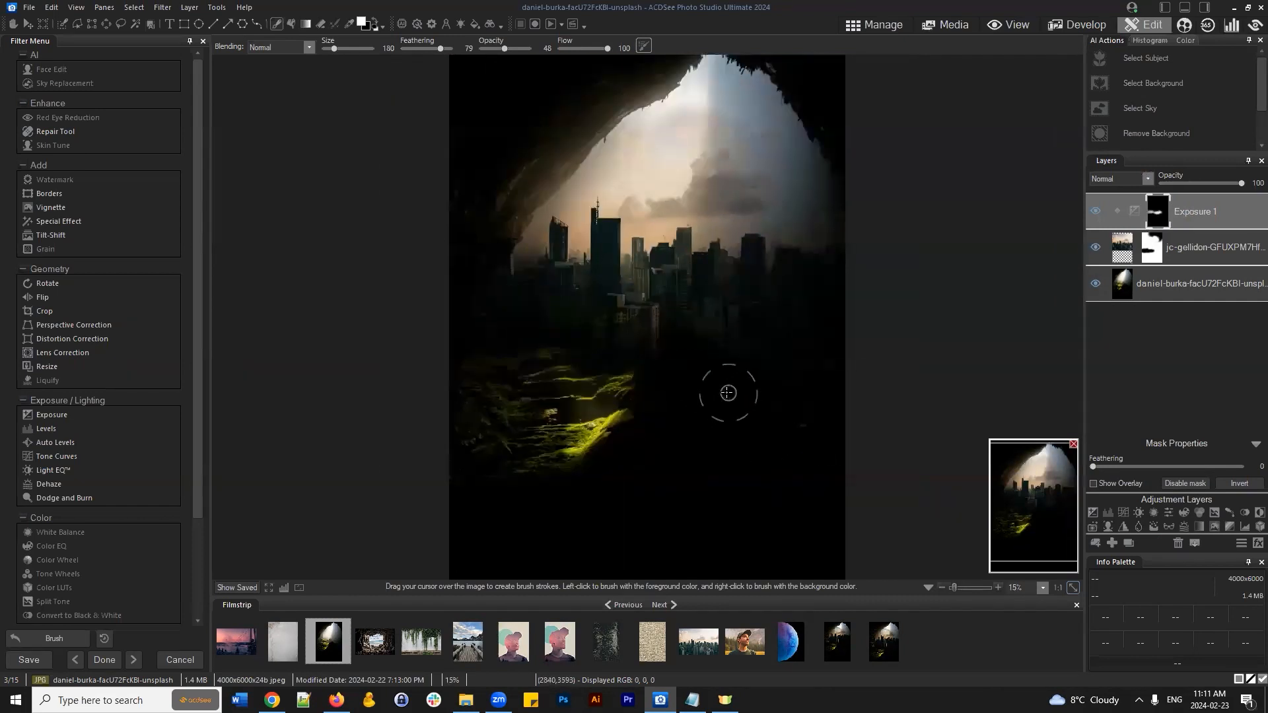
{"action": "scroll", "coordinate": [723, 390], "scroll_direction": "down", "scroll_amount": 1}
{"action": "left_click", "coordinate": [1096, 211]}
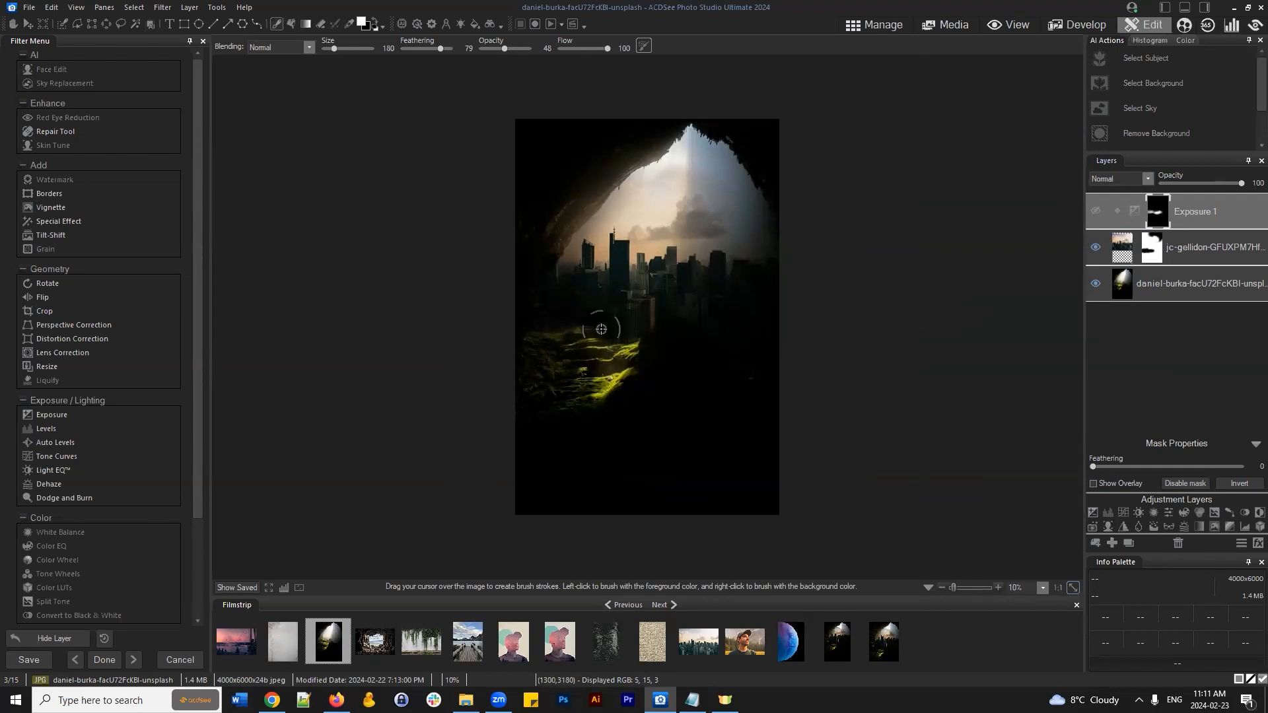
{"action": "left_click", "coordinate": [1096, 212]}
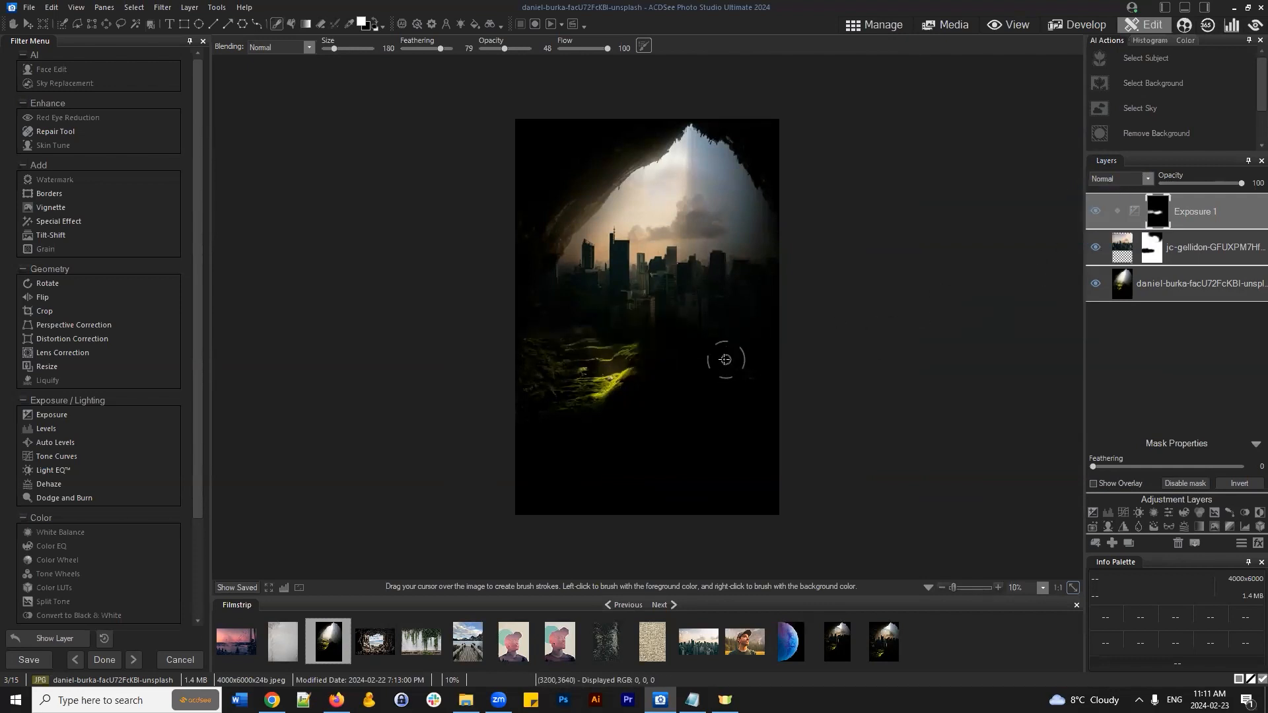
Step: Add a second Exposure adjustment layer above the first and set its exposure to +2.00 eV
{"action": "scroll", "coordinate": [689, 398], "scroll_direction": "up", "scroll_amount": 1}
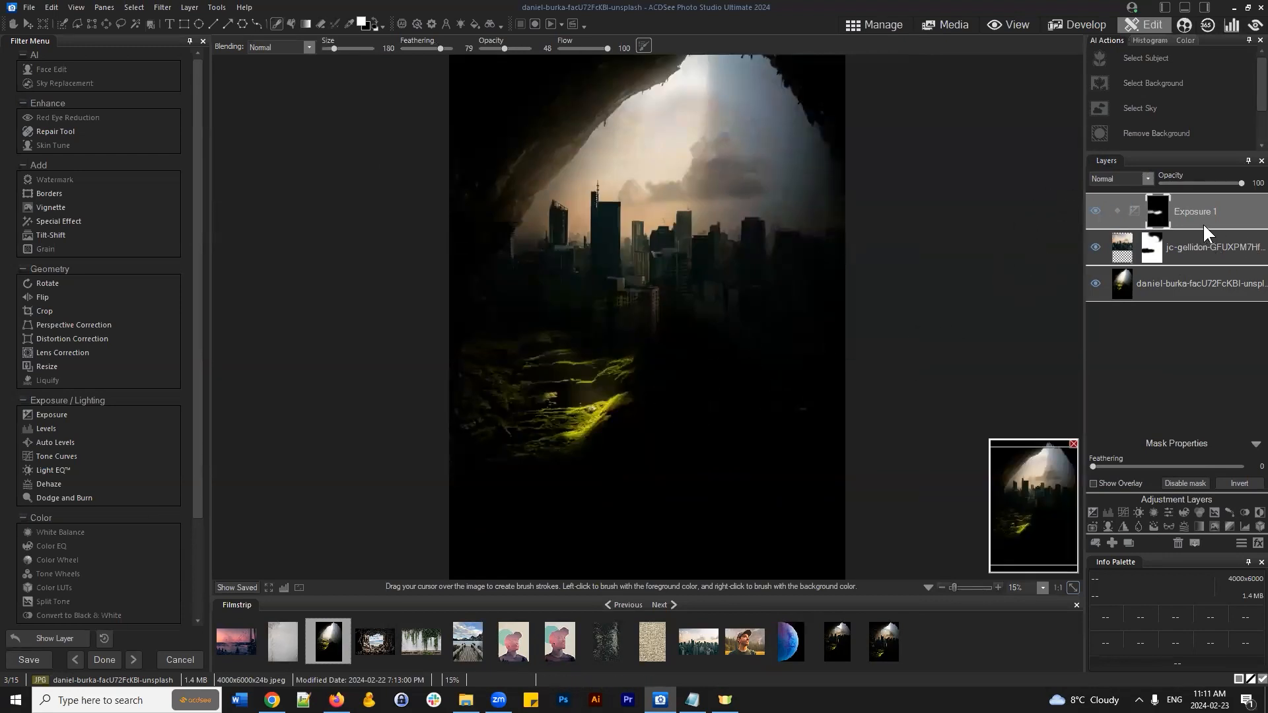
{"action": "left_click_drag", "start_coordinate": [1203, 221], "coordinate": [1215, 216]}
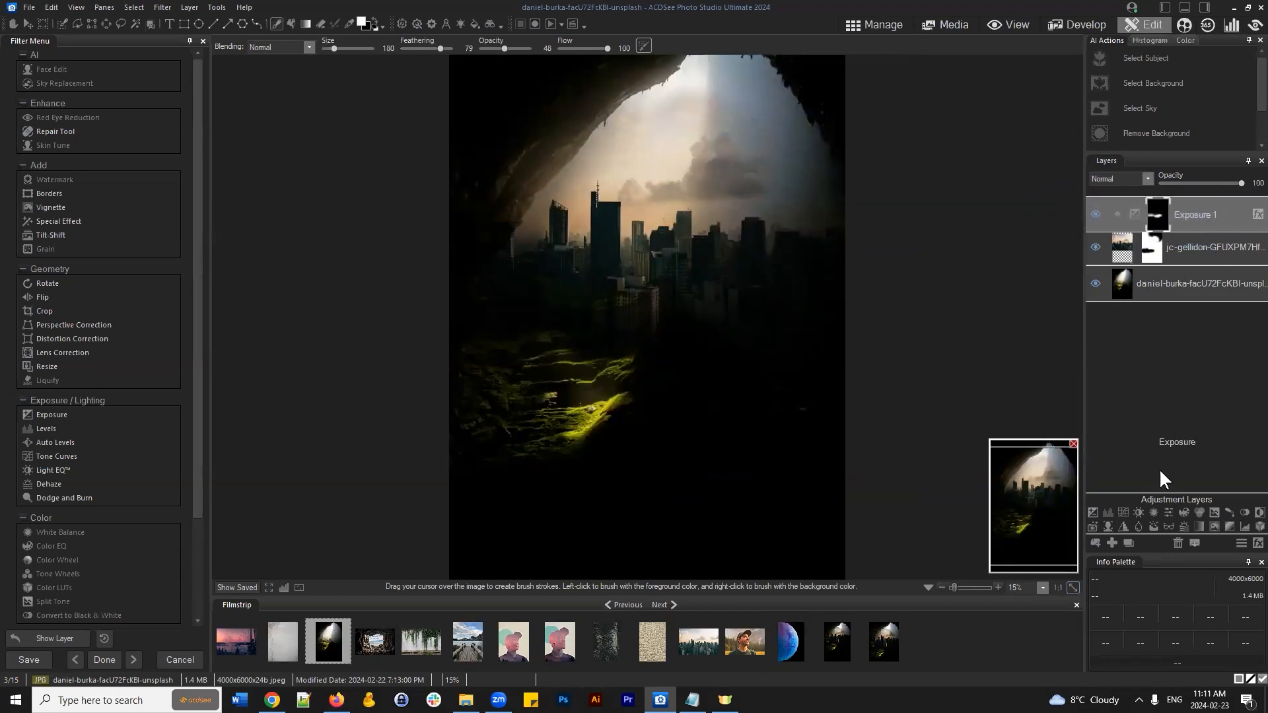
{"action": "left_click", "coordinate": [1091, 512]}
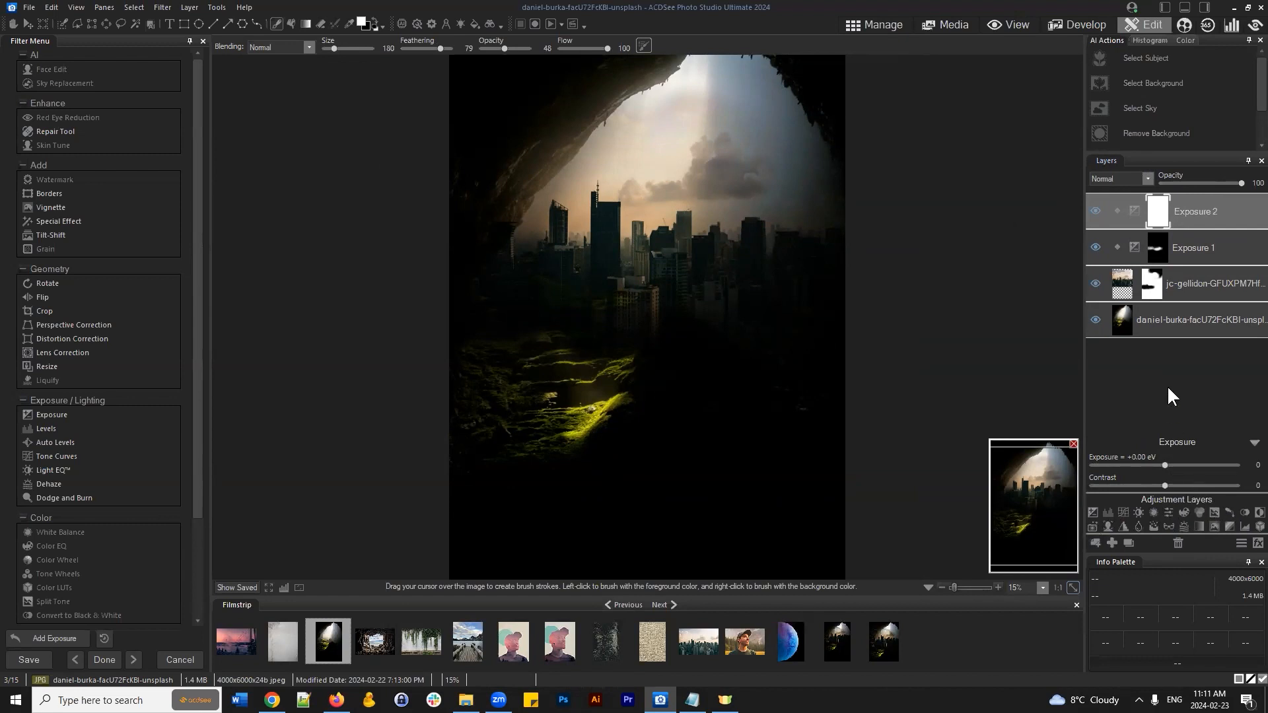
{"action": "left_click", "coordinate": [1156, 210]}
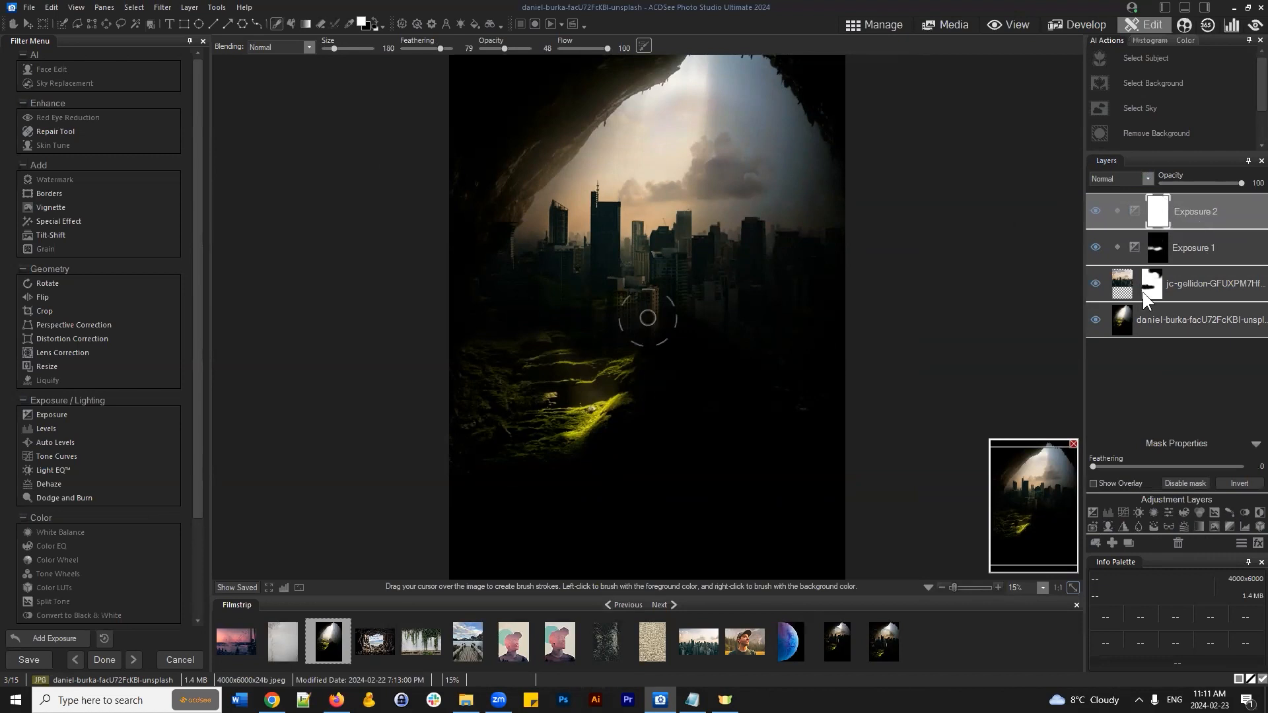
{"action": "left_click", "coordinate": [1161, 204]}
{"action": "left_click", "coordinate": [1203, 199]}
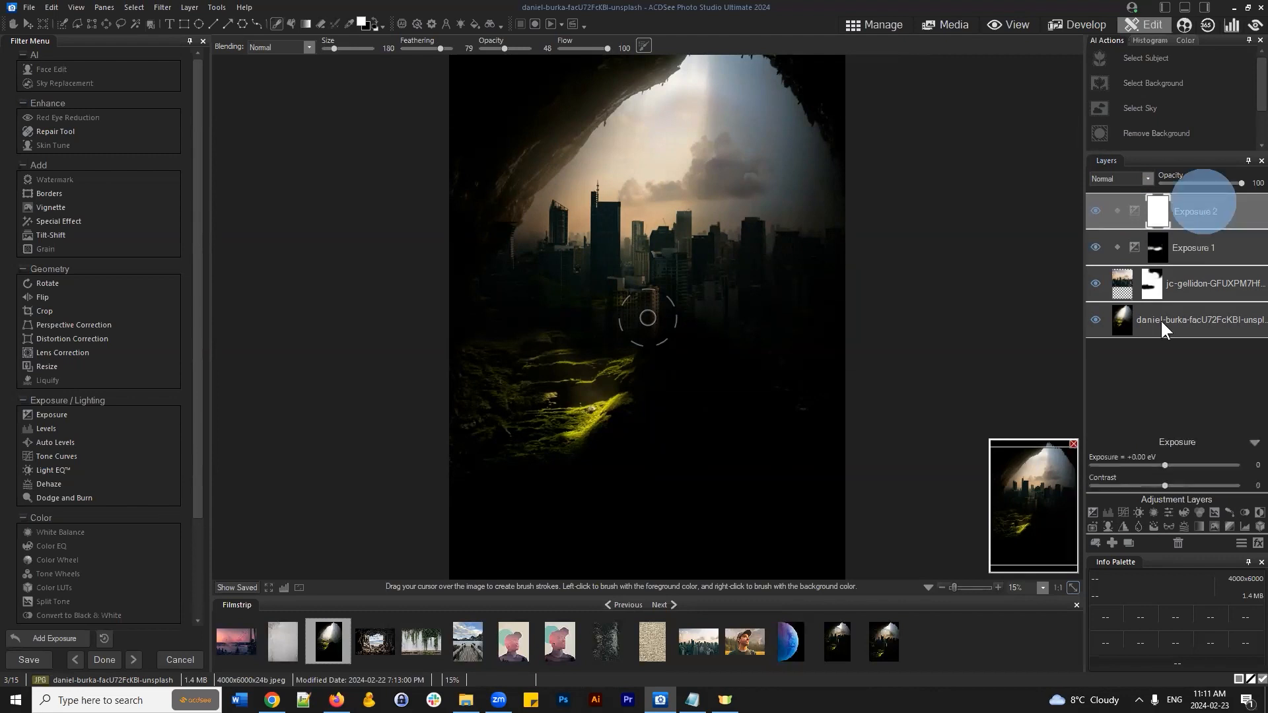
{"action": "left_click_drag", "start_coordinate": [1164, 465], "coordinate": [1242, 465]}
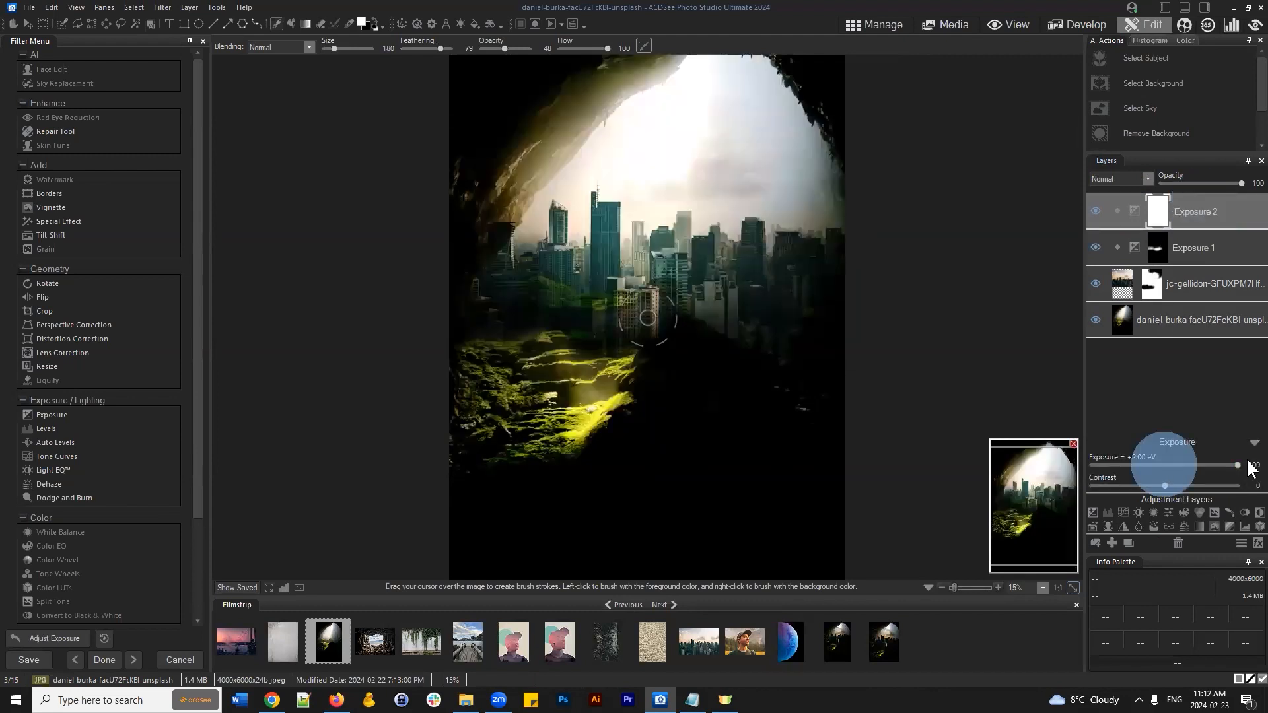
{"action": "left_click_drag", "start_coordinate": [1047, 500], "coordinate": [1047, 482]}
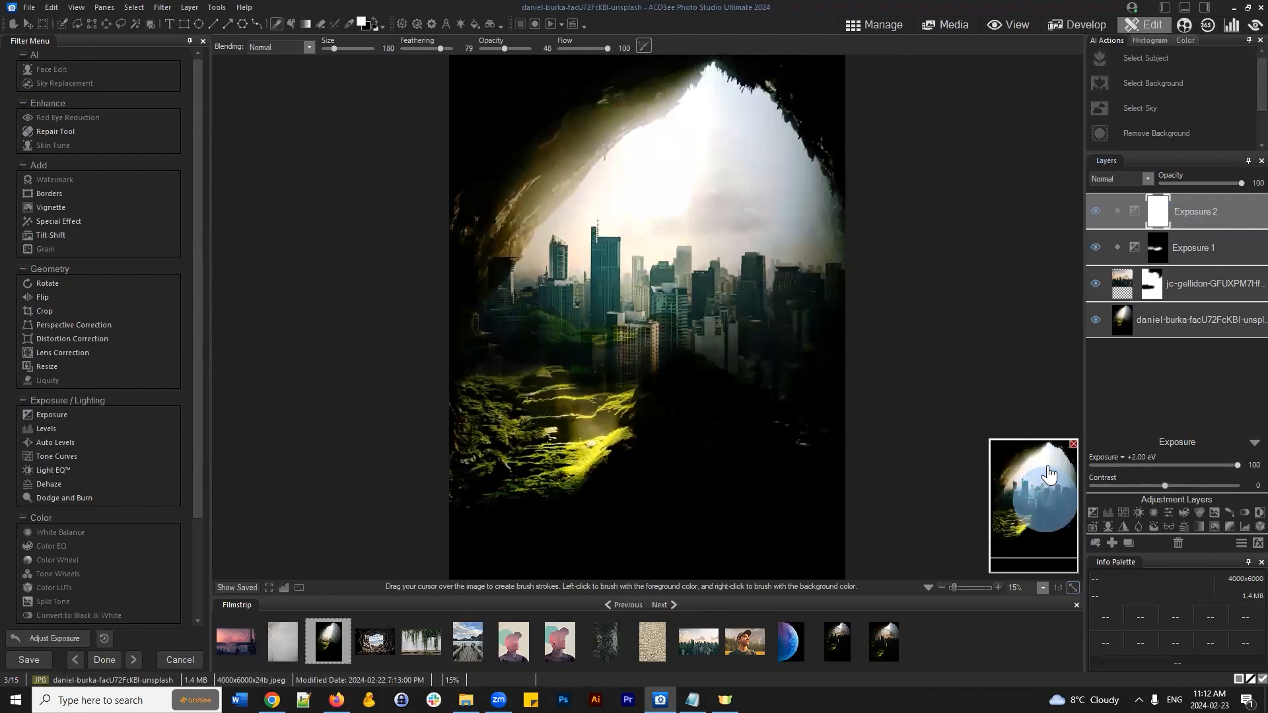
Step: Paint black on the brightening Exposure layer's mask over the lower city and mossy ground with brush size 492
{"action": "left_click", "coordinate": [375, 16]}
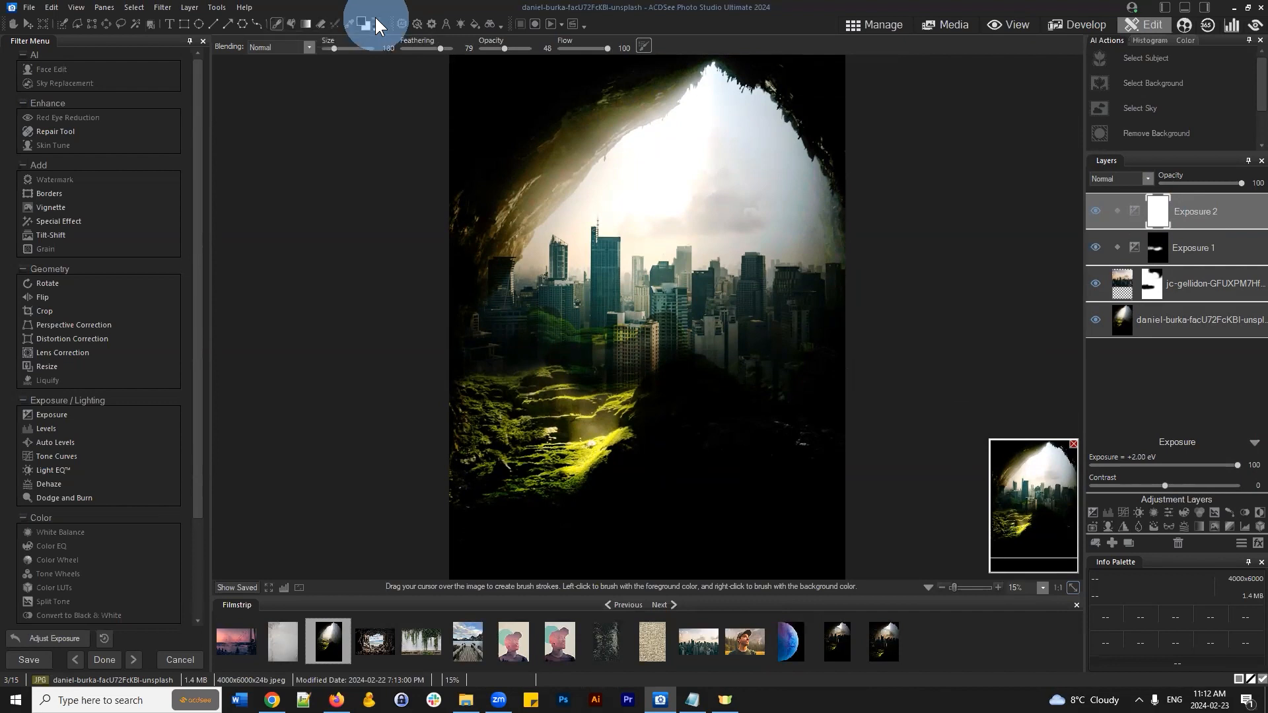
{"action": "scroll", "coordinate": [631, 294], "scroll_direction": "up", "scroll_amount": 8}
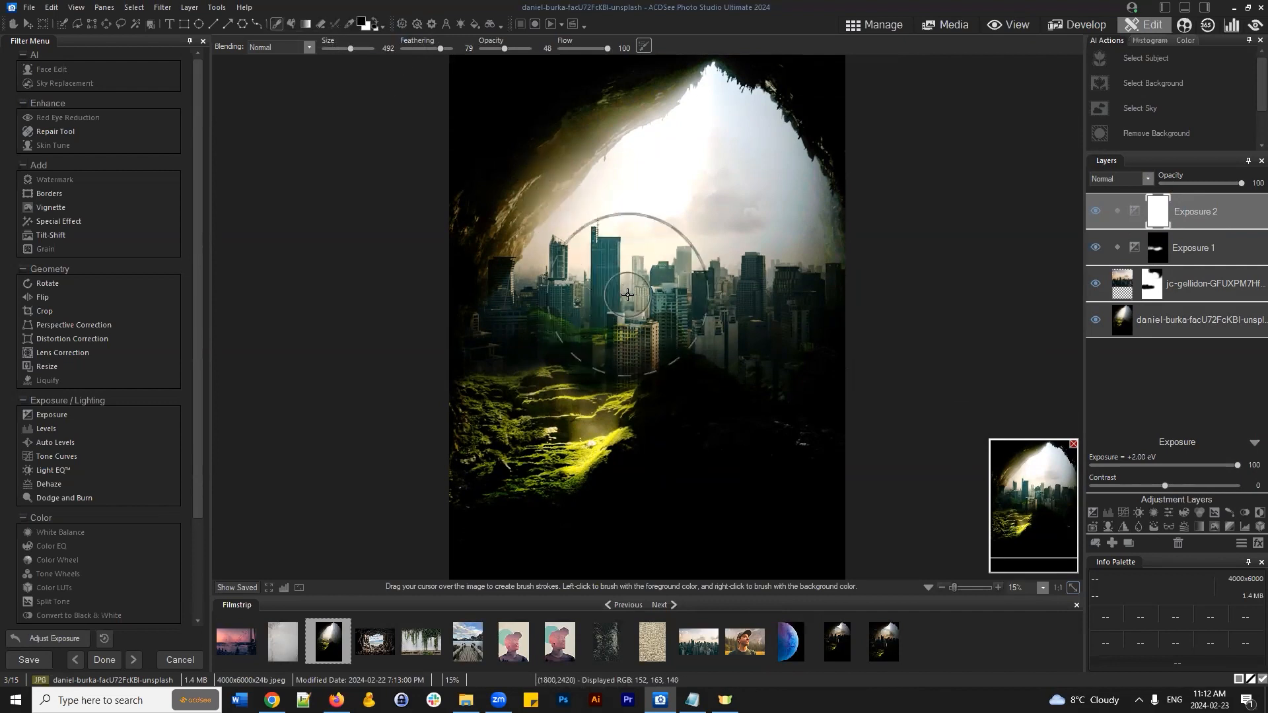
{"action": "left_click_drag", "start_coordinate": [503, 359], "coordinate": [681, 398]}
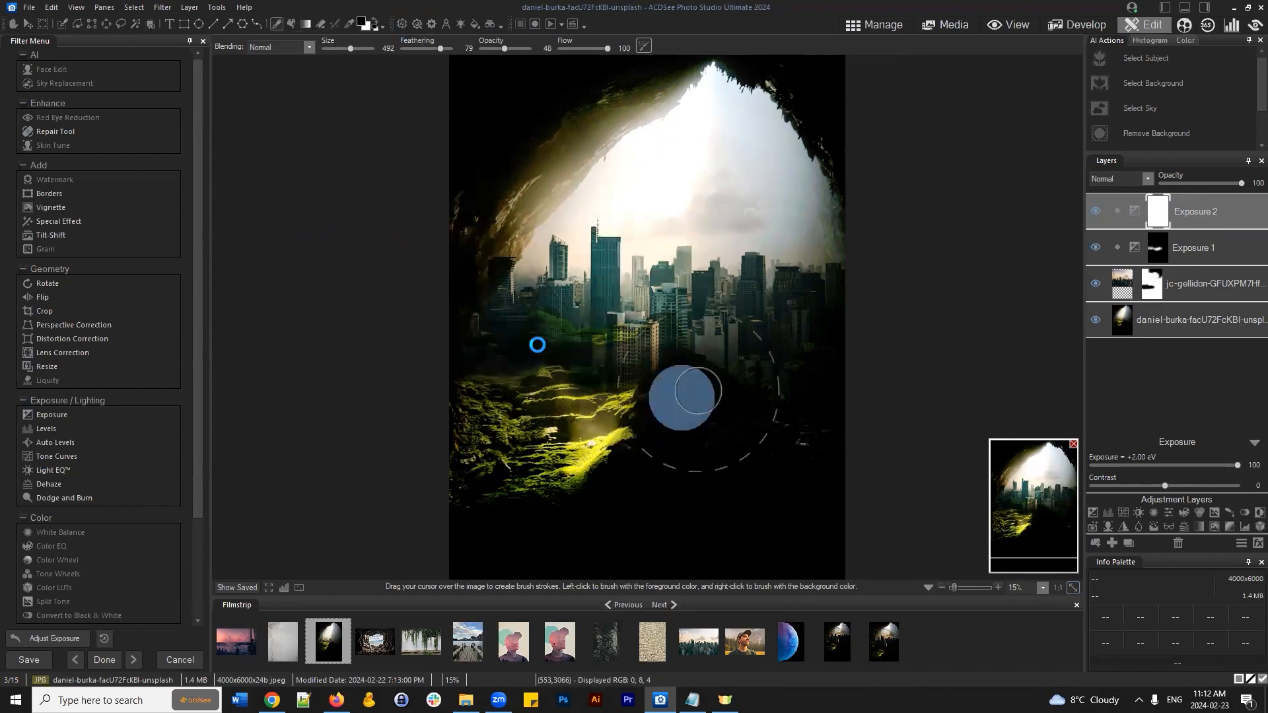
{"action": "mouse_move", "coordinate": [771, 388]}
{"action": "left_mouse_down"}
{"action": "mouse_move", "coordinate": [778, 356]}
{"action": "mouse_move", "coordinate": [863, 311]}
{"action": "mouse_move", "coordinate": [687, 350]}
{"action": "mouse_move", "coordinate": [452, 473]}
{"action": "mouse_move", "coordinate": [408, 453]}
{"action": "mouse_move", "coordinate": [639, 521]}
{"action": "mouse_move", "coordinate": [849, 443]}
{"action": "mouse_move", "coordinate": [535, 437]}
{"action": "left_mouse_up"}
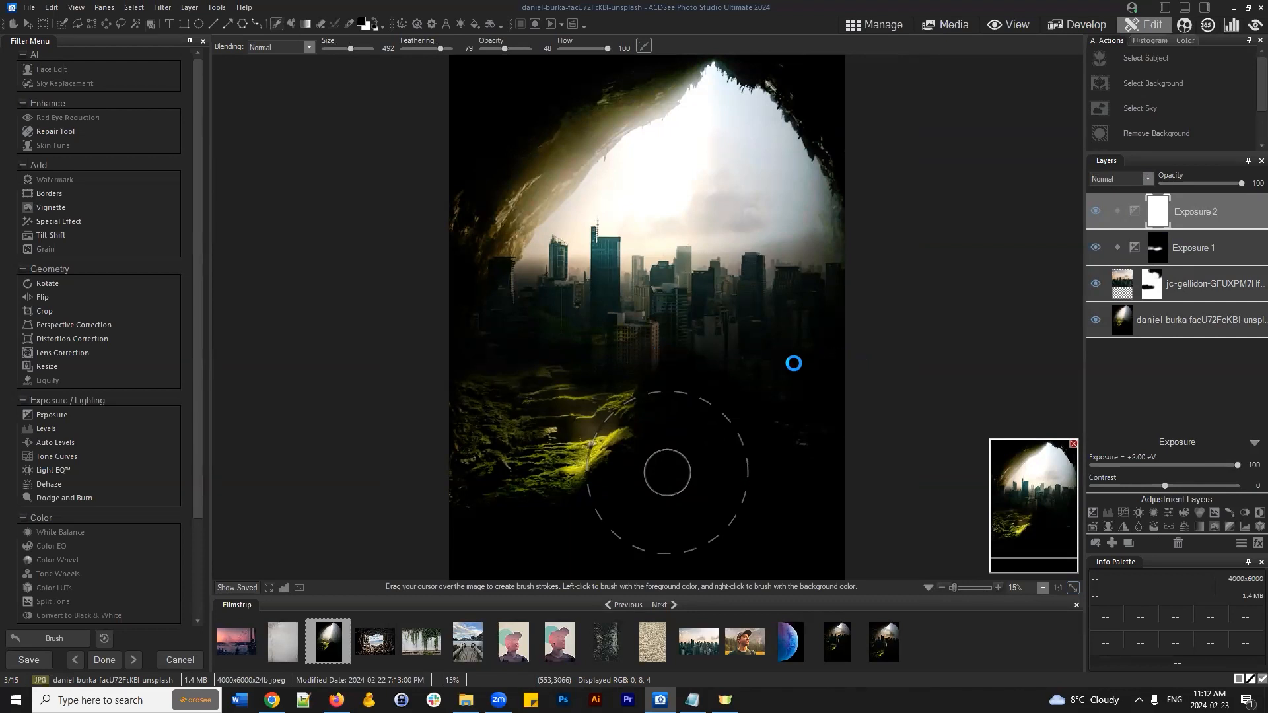
{"action": "left_click", "coordinate": [803, 436]}
{"action": "left_click_drag", "start_coordinate": [667, 473], "coordinate": [669, 474]}
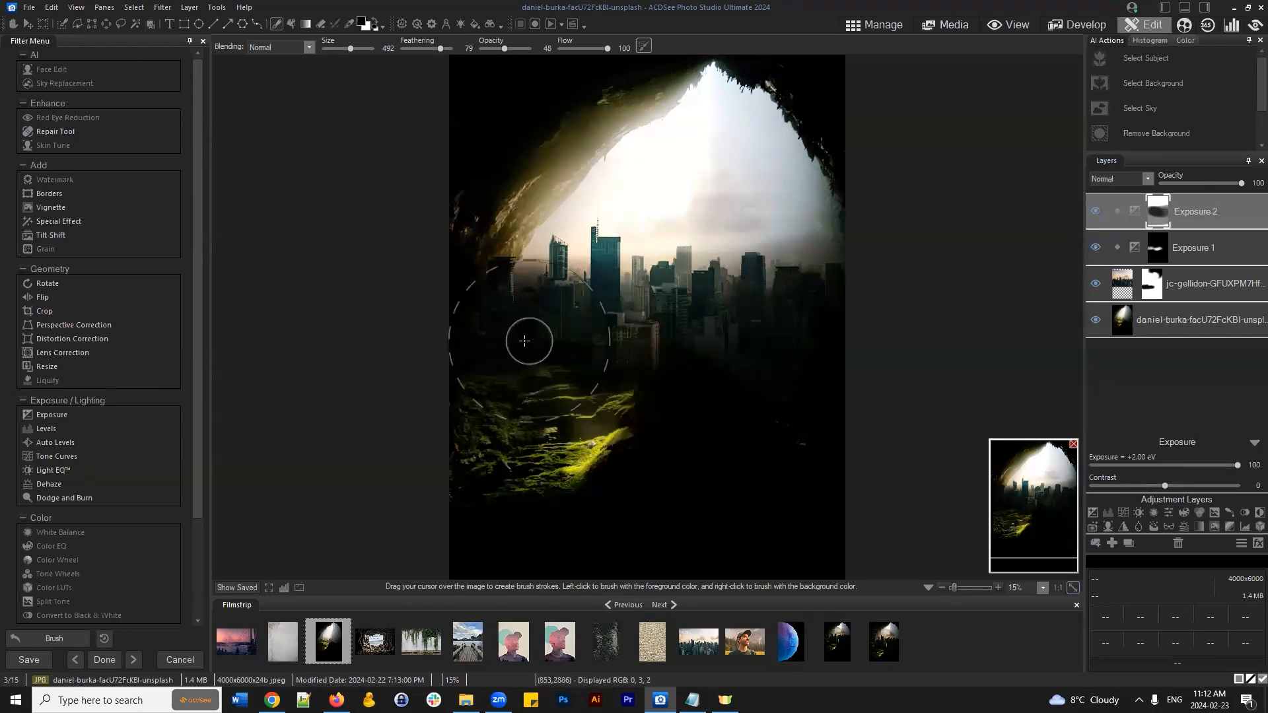
Step: Delete the brightening Exposure adjustment layer, keeping the darkening one
{"action": "left_click", "coordinate": [1195, 217]}
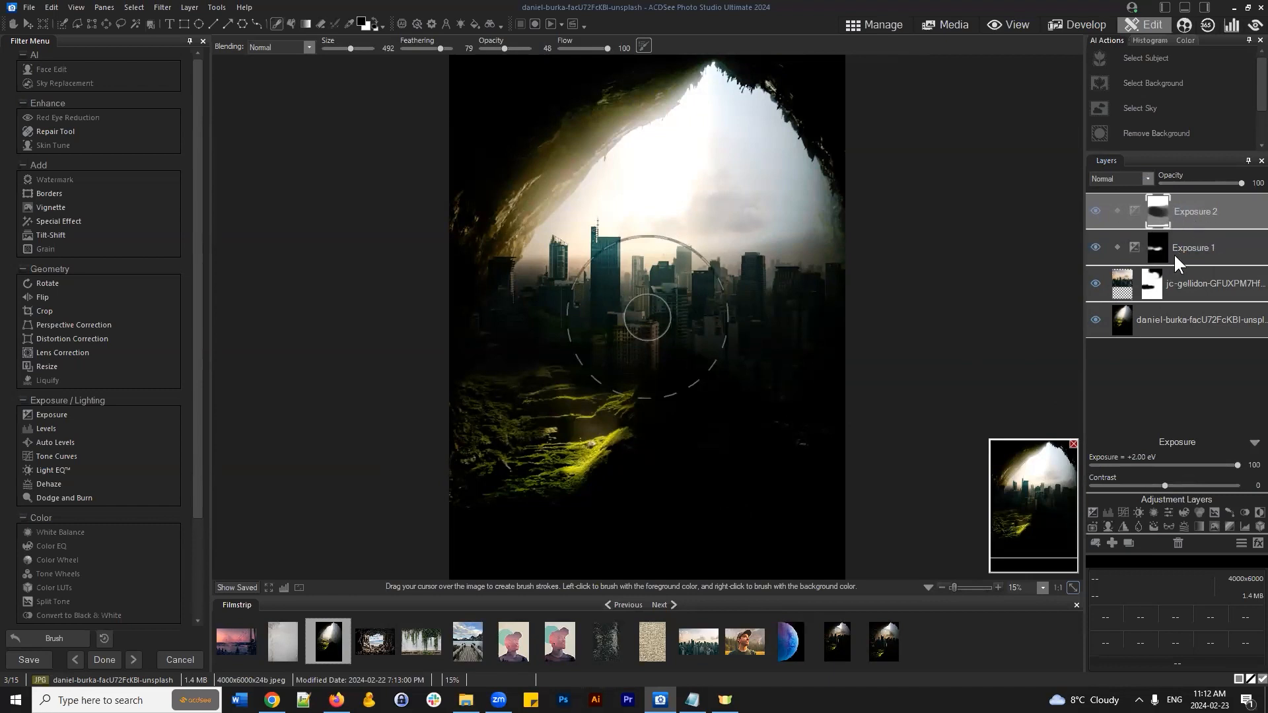
{"action": "left_click", "coordinate": [1177, 543]}
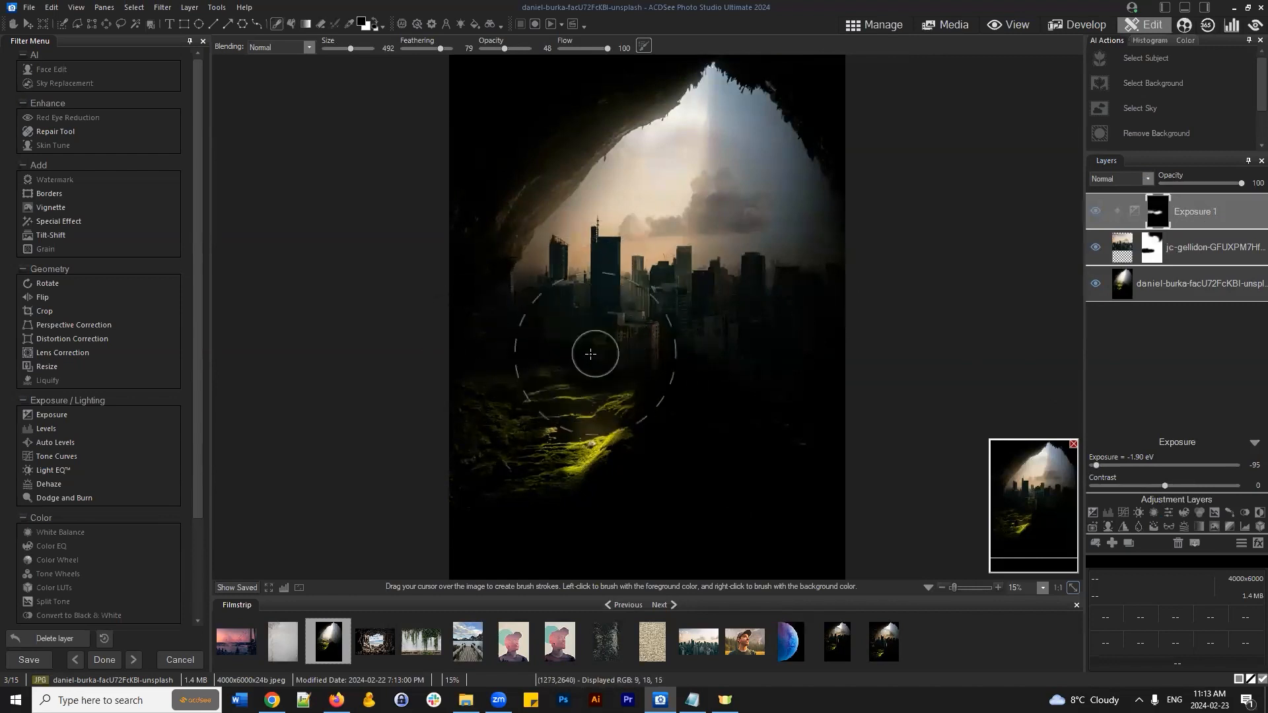
{"action": "scroll", "coordinate": [513, 363], "scroll_direction": "down", "scroll_amount": 5}
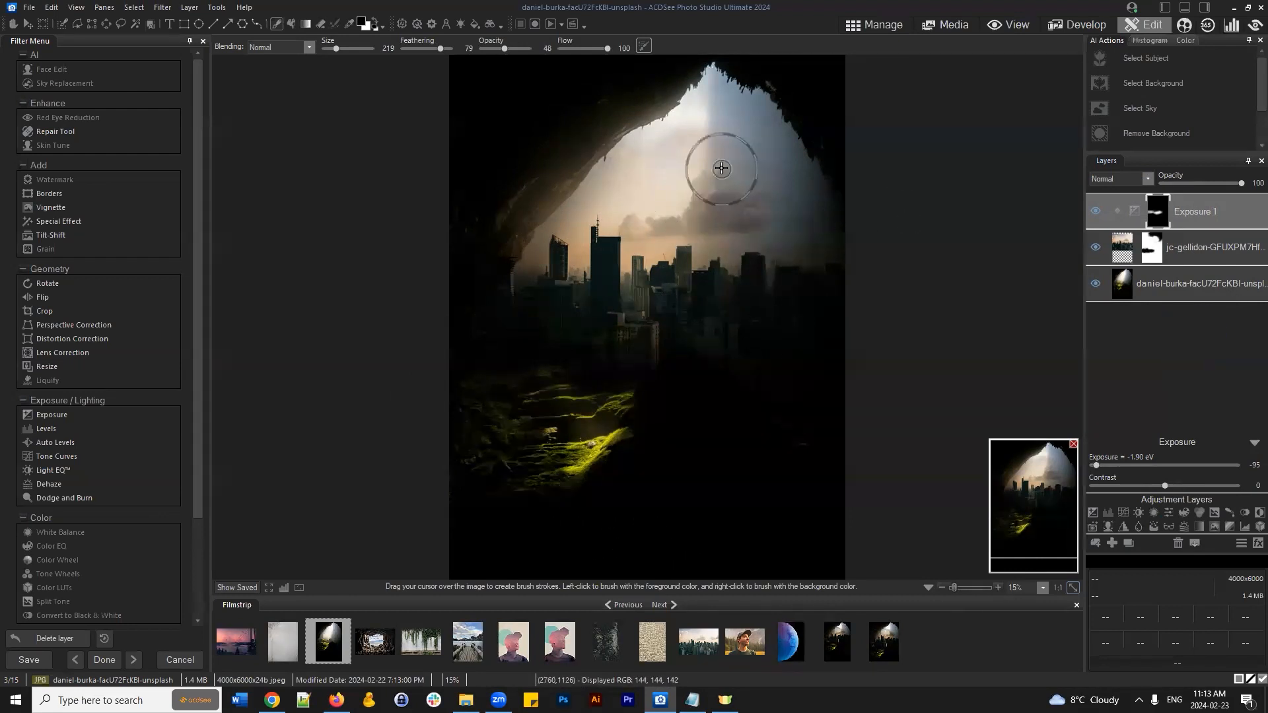
{"action": "scroll", "coordinate": [673, 264], "scroll_direction": "down", "scroll_amount": 1}
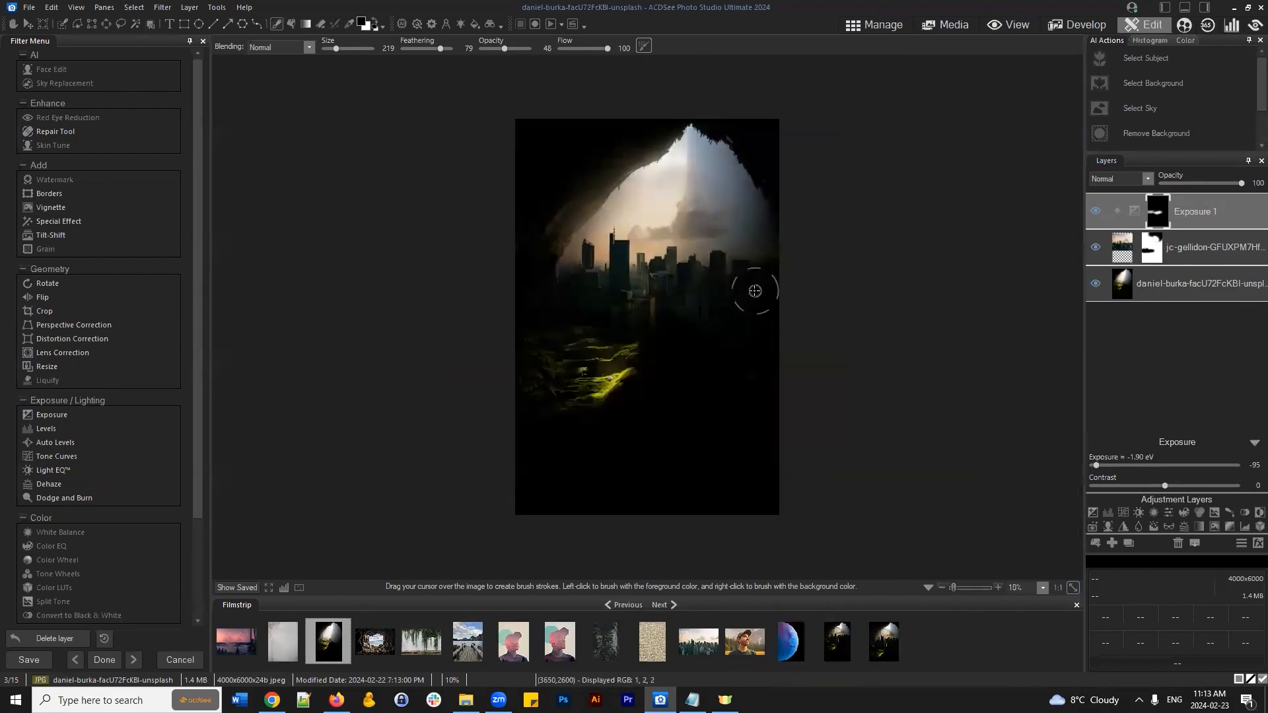
{"action": "scroll", "coordinate": [619, 283], "scroll_direction": "up", "scroll_amount": 2}
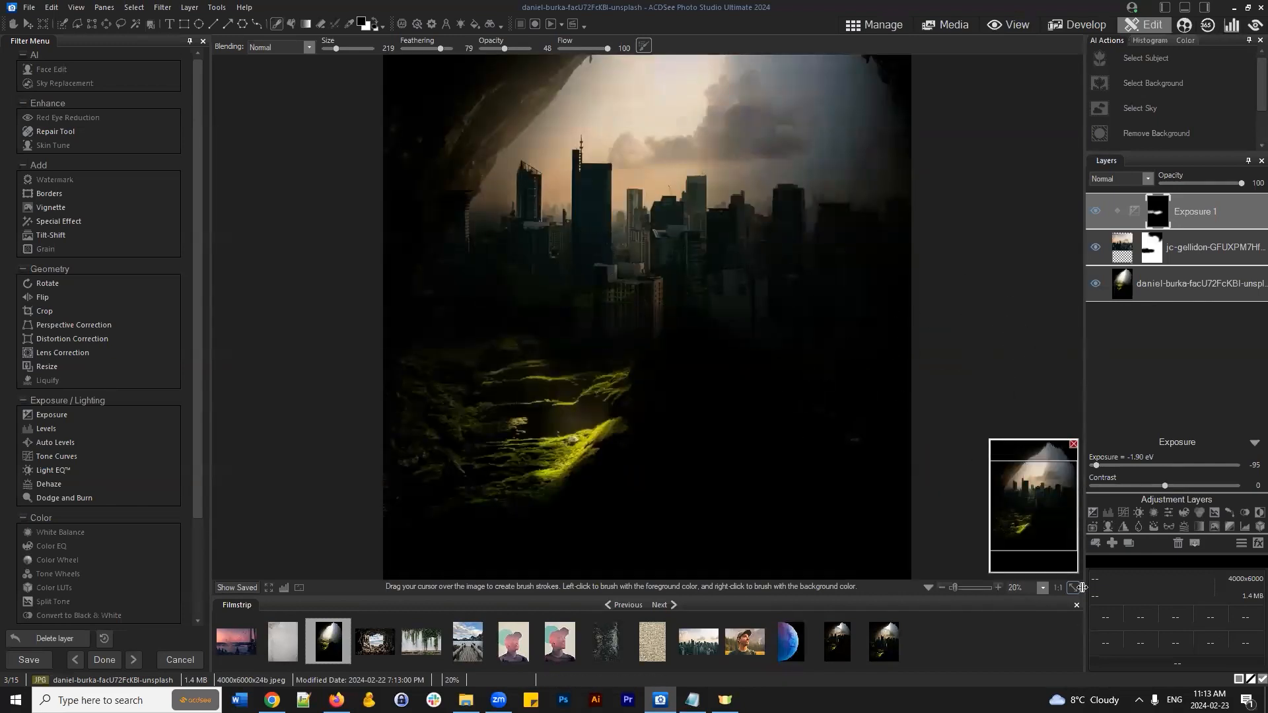
Step: Hide and reshow the Multiply city skyline layer to compare the composite with and without it
{"action": "left_click_drag", "start_coordinate": [1052, 535], "coordinate": [1046, 495]}
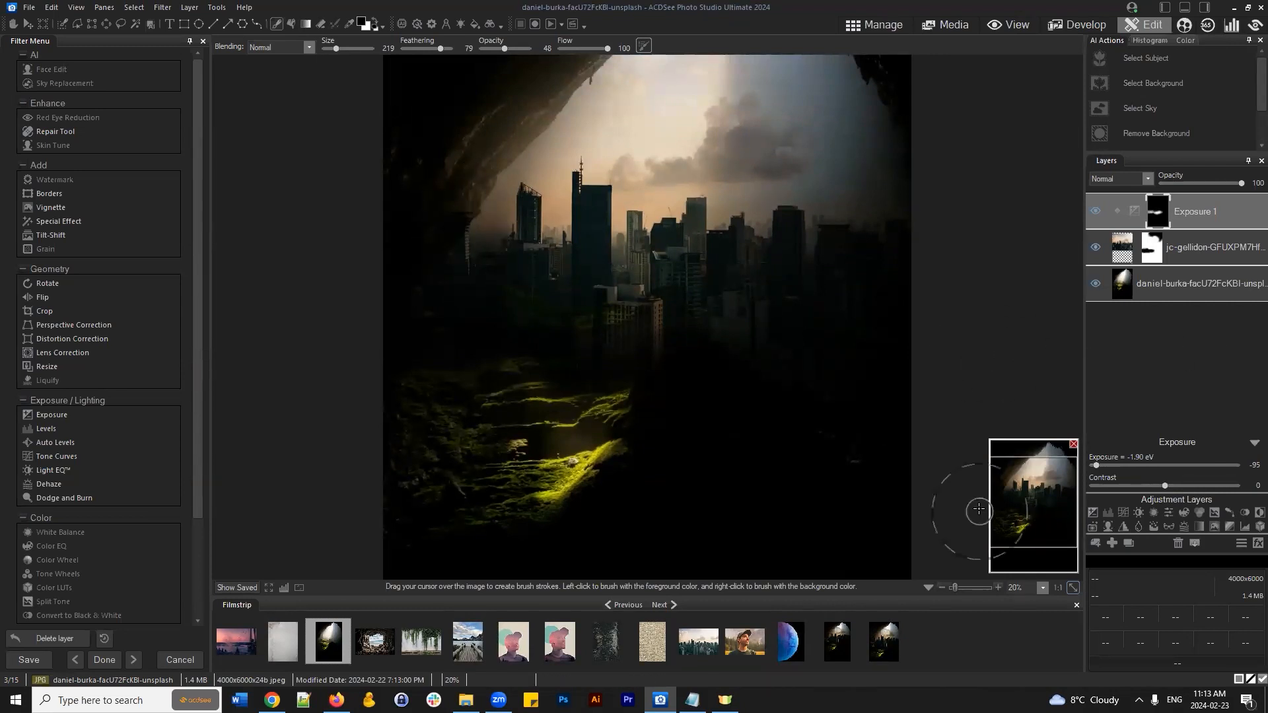
{"action": "left_click_drag", "start_coordinate": [1016, 487], "coordinate": [1024, 495]}
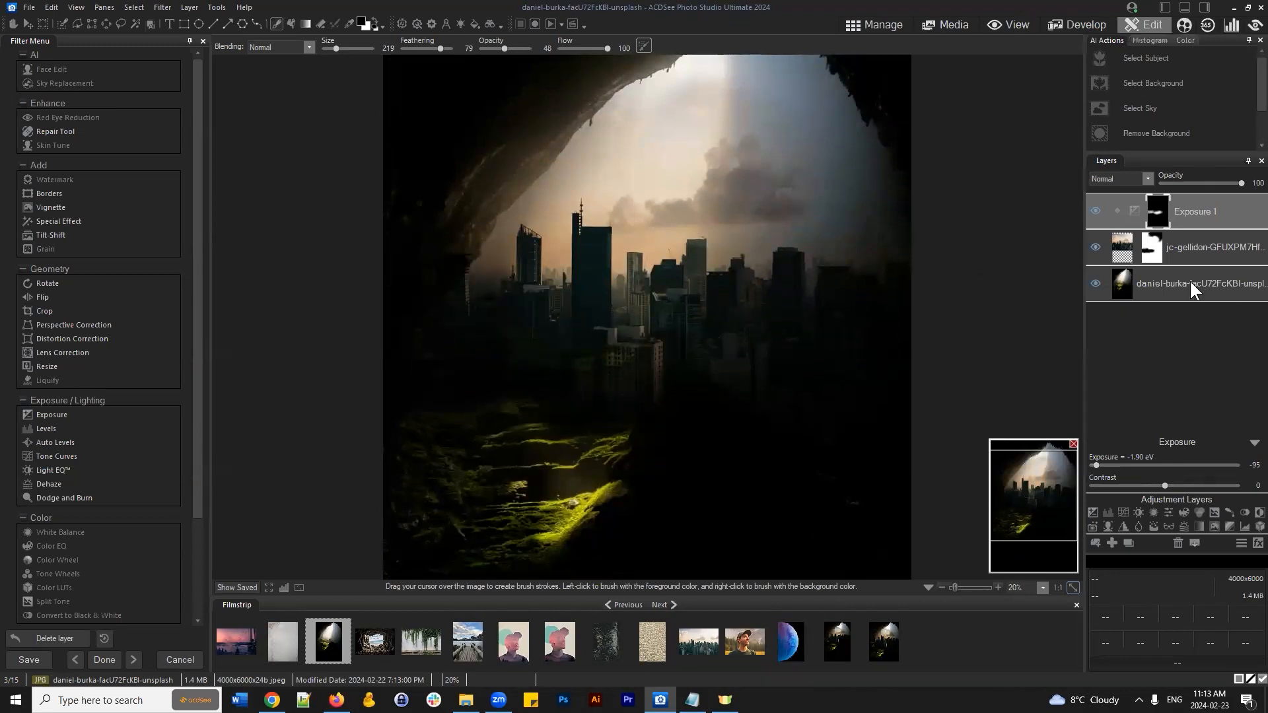
{"action": "left_click", "coordinate": [1181, 257]}
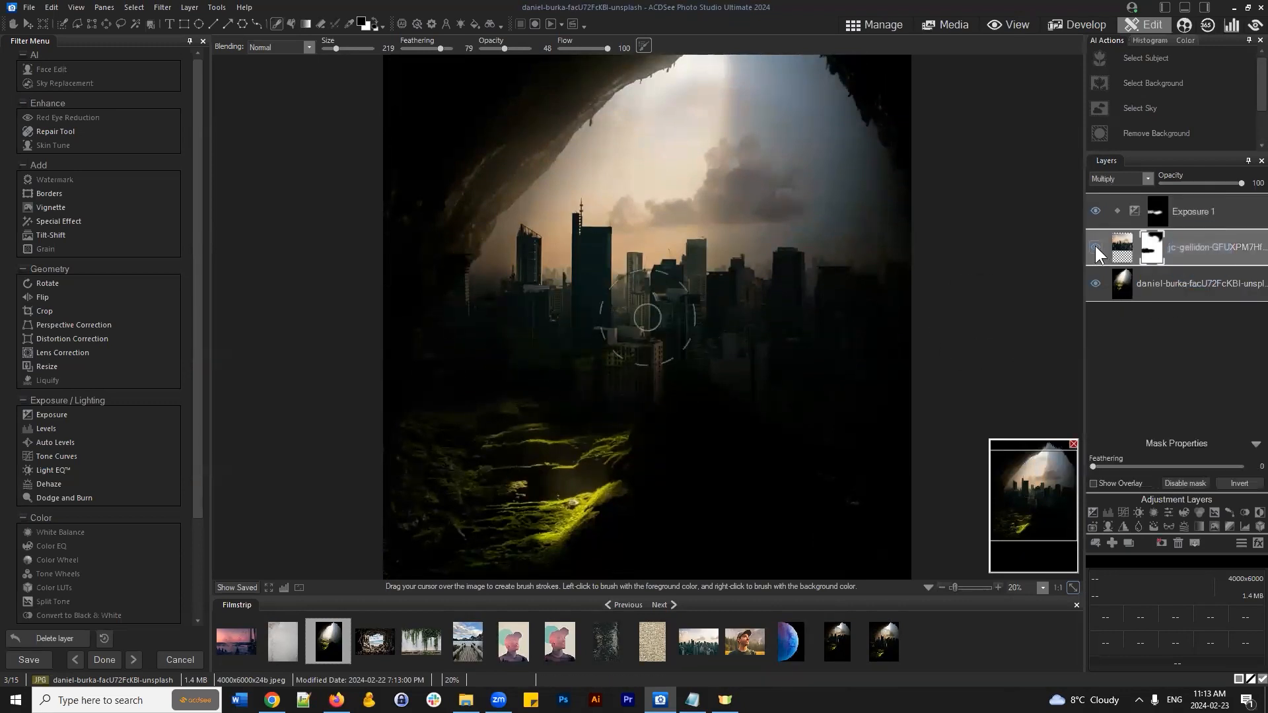
{"action": "left_click", "coordinate": [1095, 246]}
{"action": "left_click", "coordinate": [1094, 245]}
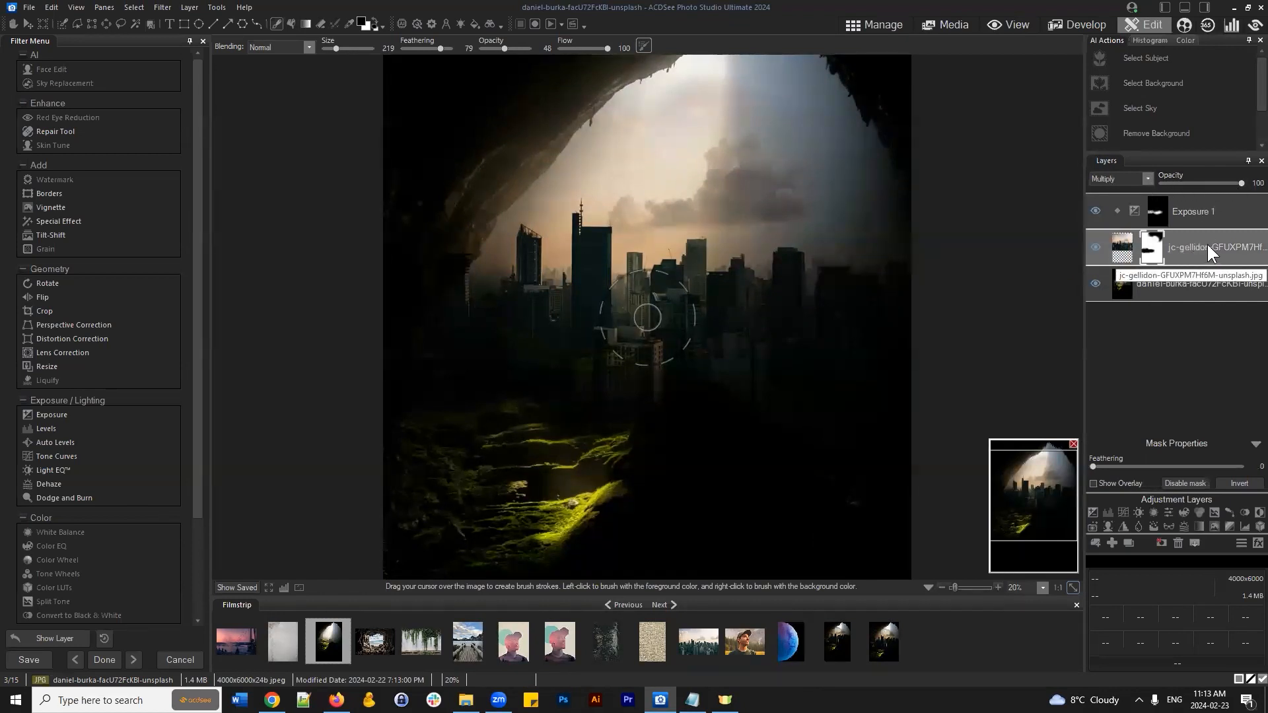
{"action": "mouse_move", "coordinate": [1212, 243]}
{"action": "left_mouse_down"}
{"action": "mouse_move", "coordinate": [1225, 248]}
{"action": "mouse_move", "coordinate": [1206, 249]}
{"action": "left_mouse_up"}
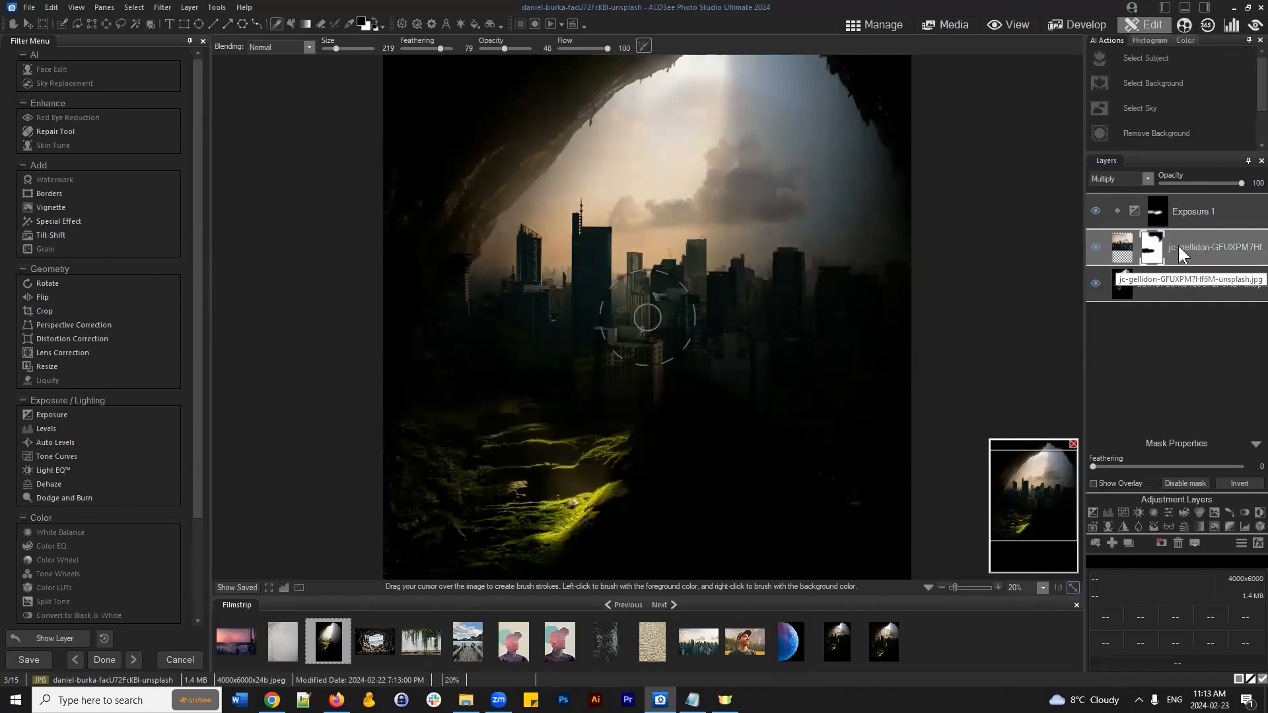
Step: Try the Normal blend mode on the city skyline layer, and return the layer to Multiply
{"action": "left_click", "coordinate": [1147, 176]}
{"action": "left_click", "coordinate": [1115, 187]}
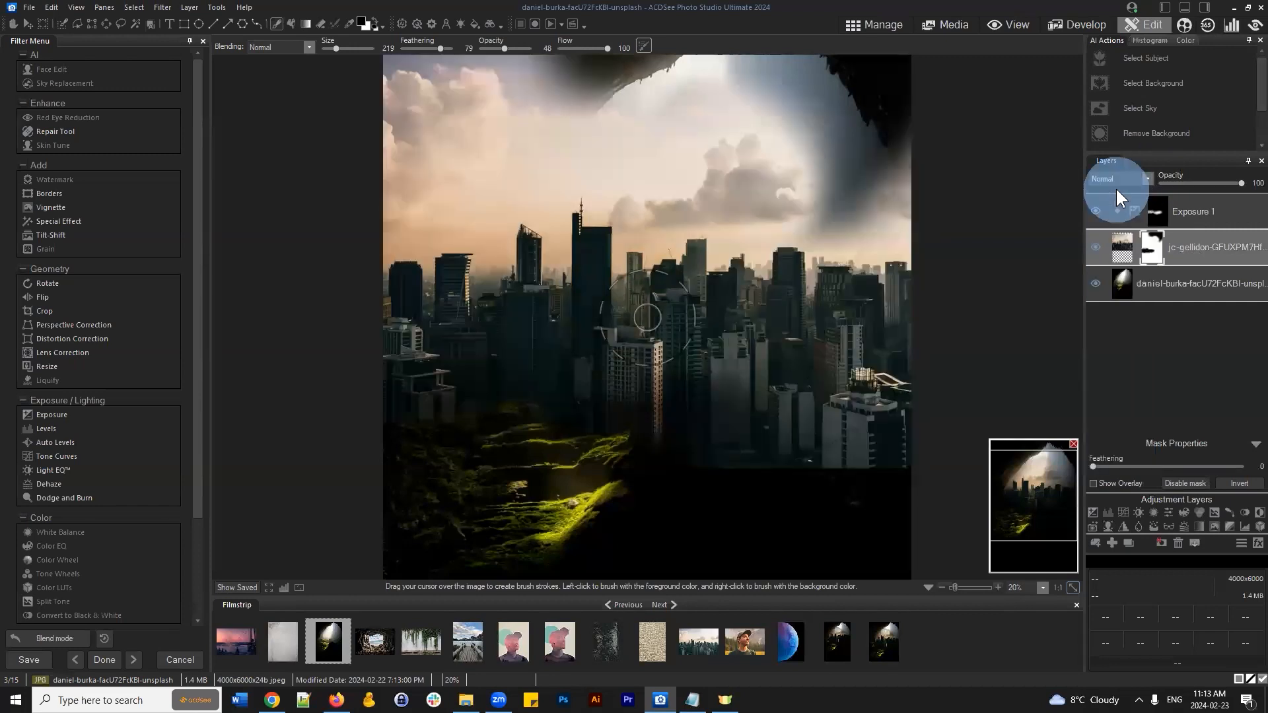
{"action": "scroll", "coordinate": [797, 248], "scroll_direction": "down", "scroll_amount": 1}
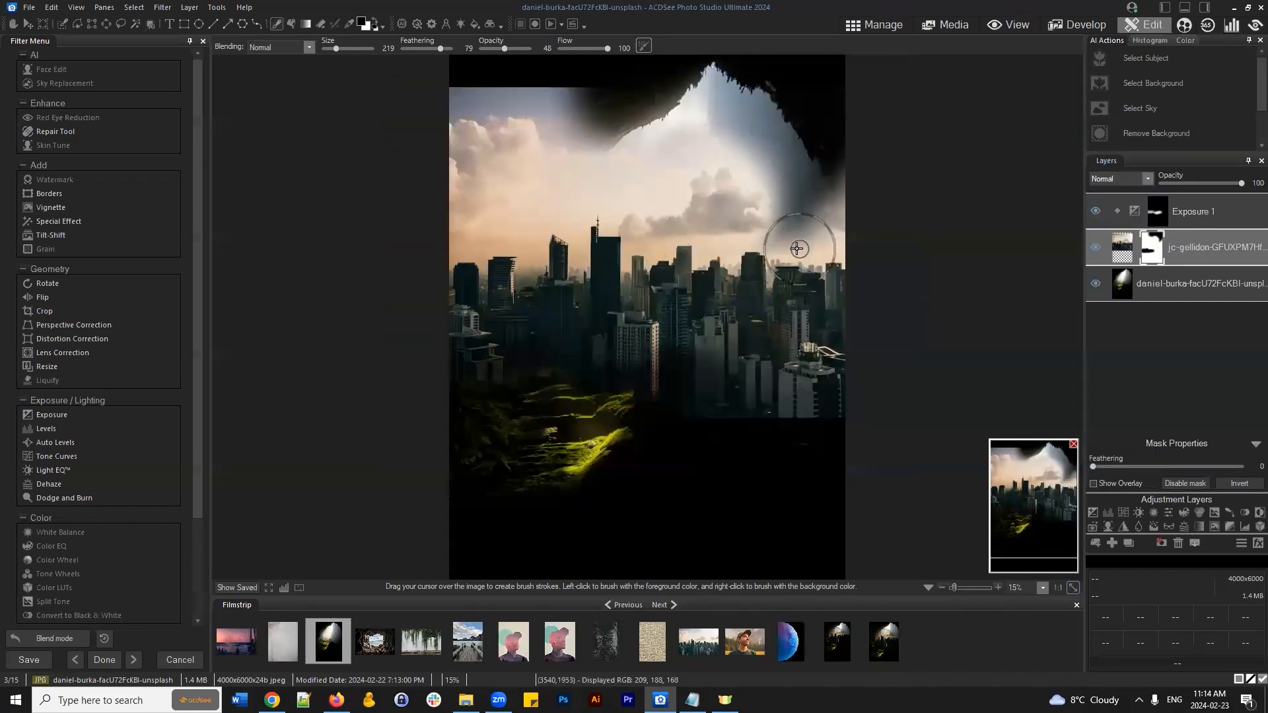
{"action": "left_click", "coordinate": [1149, 181]}
{"action": "left_click", "coordinate": [1110, 211]}
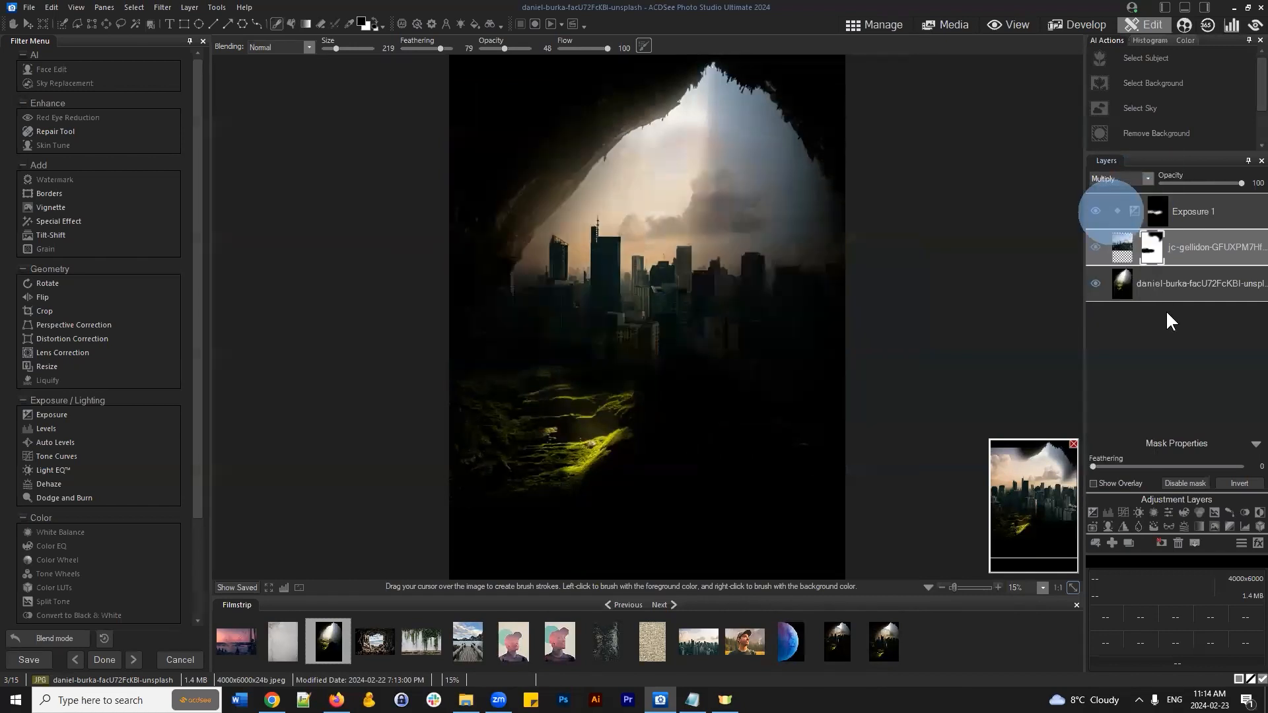
Step: Duplicate the city skyline layer and move the copy above the Exposure adjustment layer
{"action": "right_click", "coordinate": [1196, 247]}
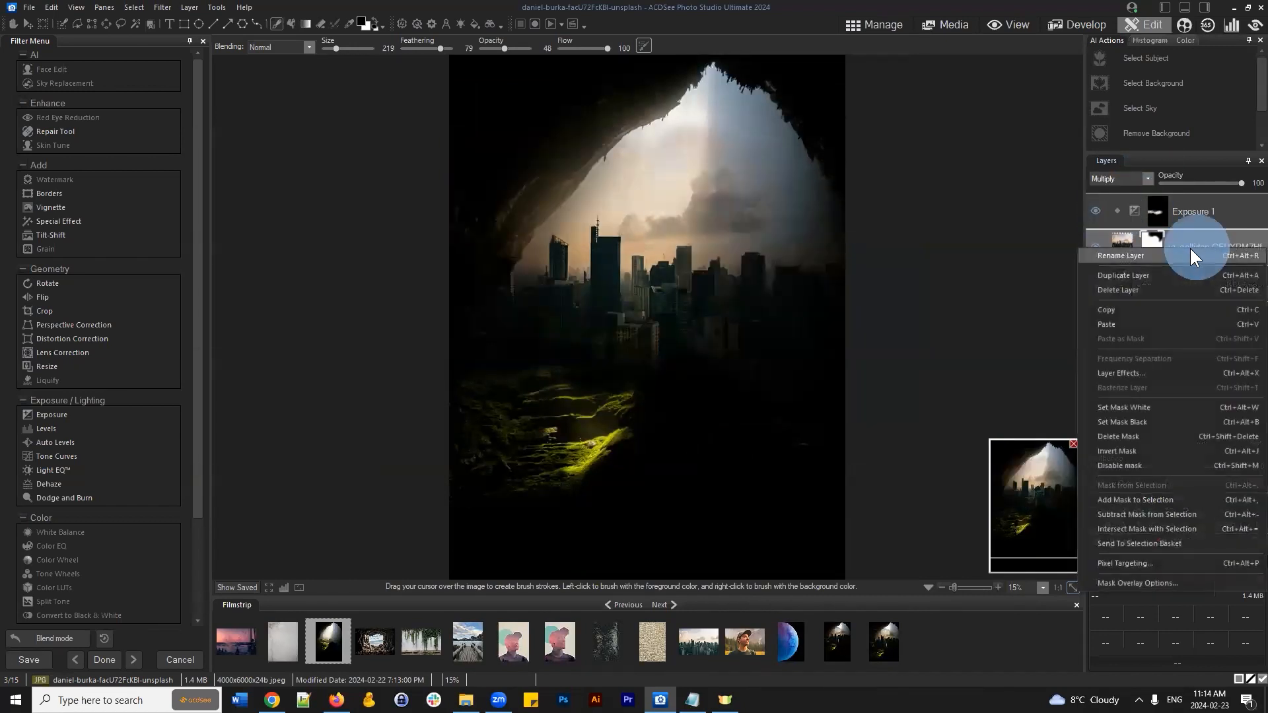
{"action": "left_click", "coordinate": [1187, 232]}
{"action": "right_click", "coordinate": [1193, 245]}
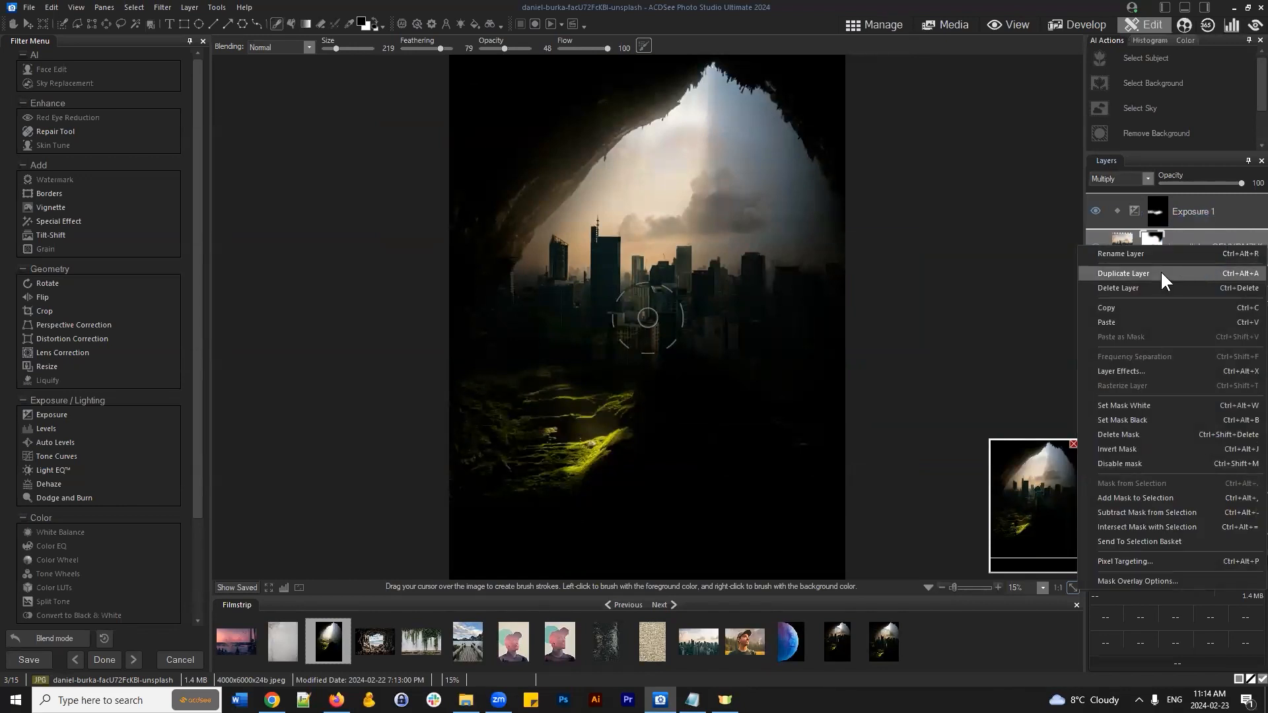
{"action": "left_click", "coordinate": [1159, 273]}
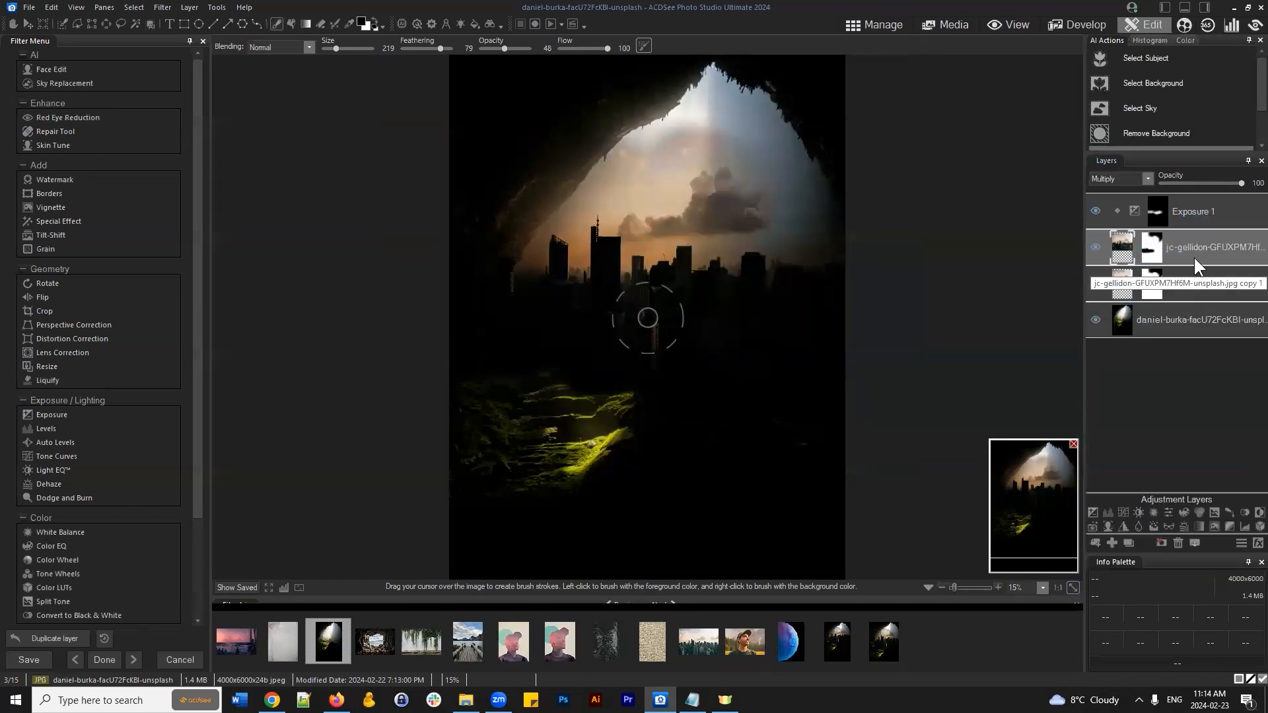
{"action": "left_click_drag", "start_coordinate": [1190, 252], "coordinate": [1175, 193]}
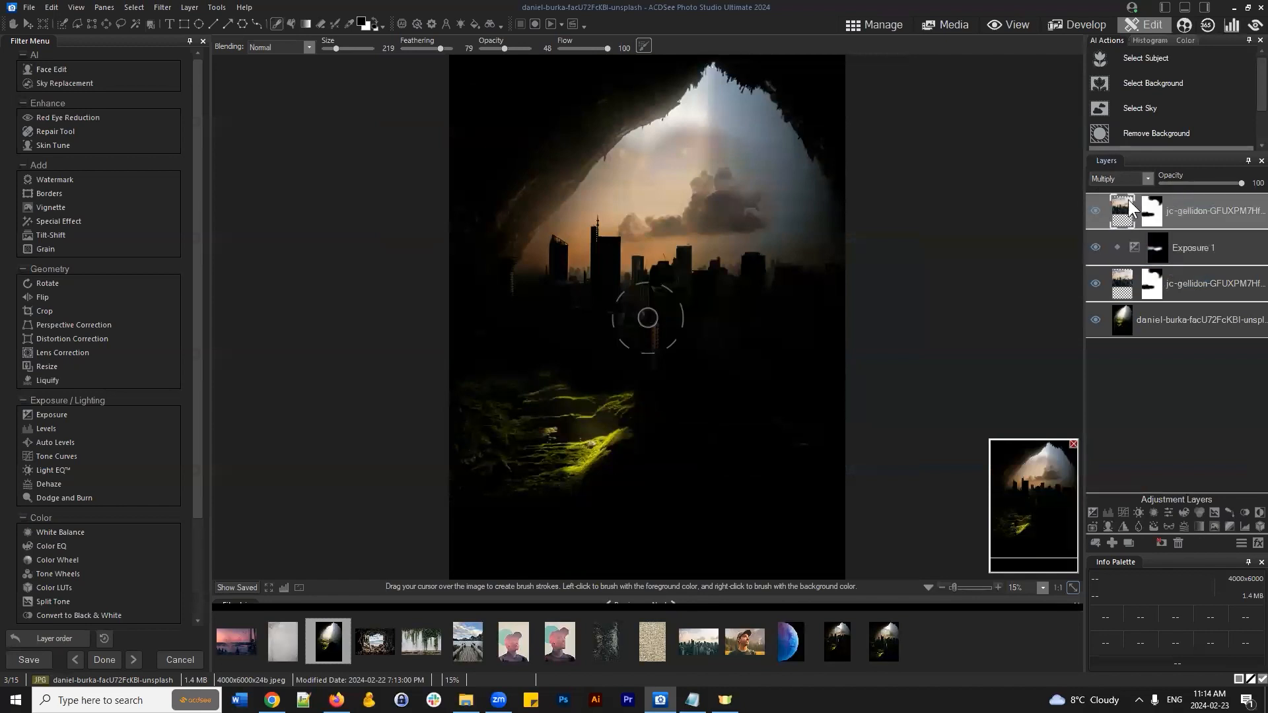
Step: Set the duplicated skyline layer's blend mode to Normal and make its mask entirely black
{"action": "left_click", "coordinate": [1149, 179]}
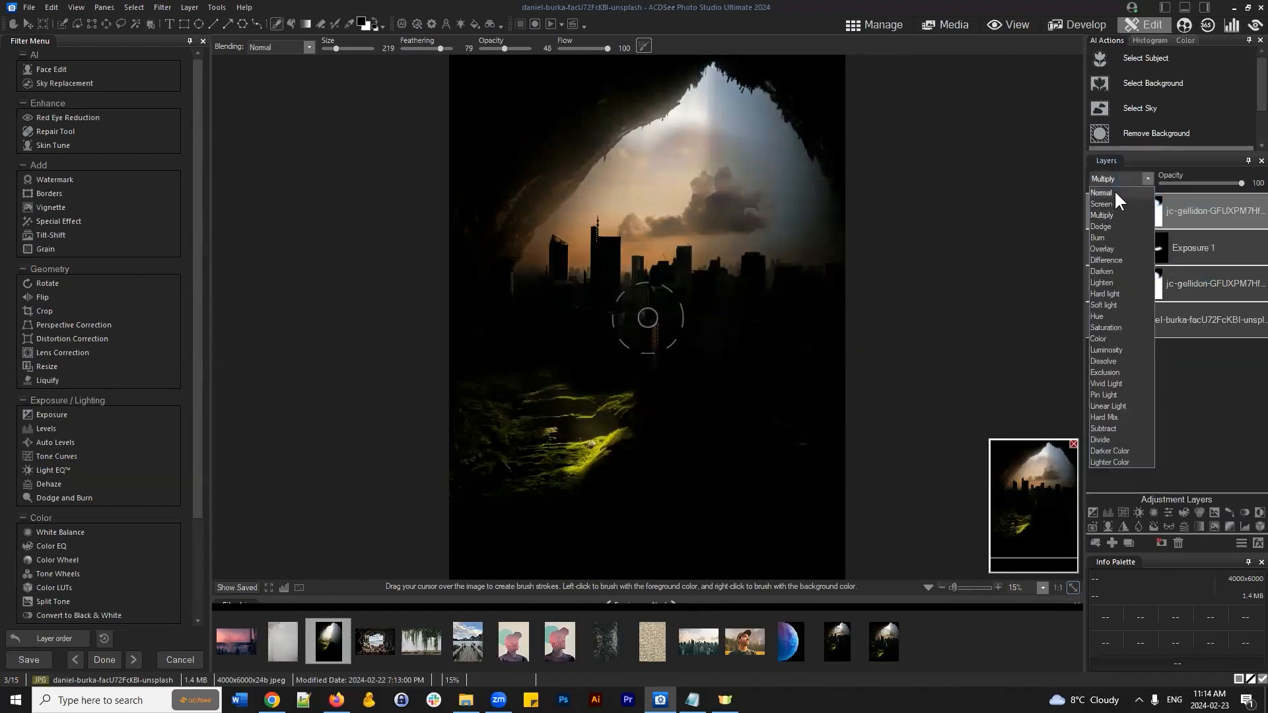
{"action": "left_click", "coordinate": [1102, 192]}
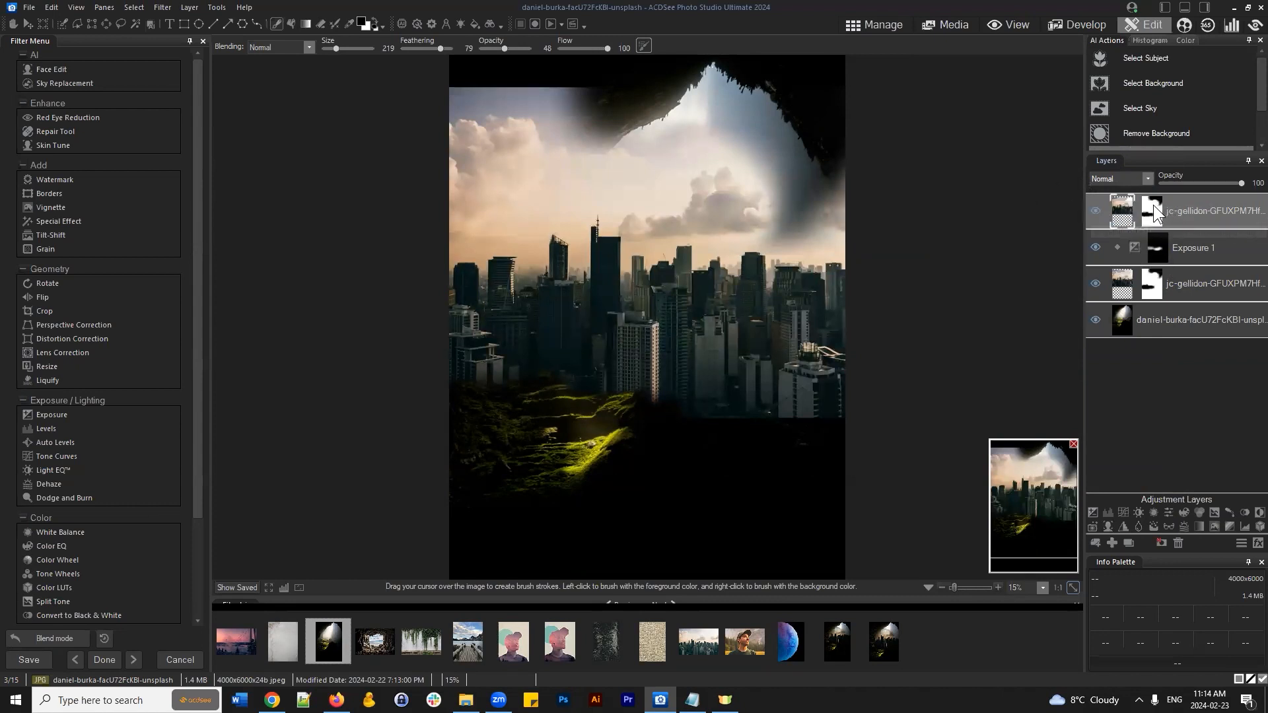
{"action": "mouse_move", "coordinate": [1177, 210]}
{"action": "left_mouse_down"}
{"action": "mouse_move", "coordinate": [1187, 203]}
{"action": "mouse_move", "coordinate": [1193, 218]}
{"action": "left_mouse_up"}
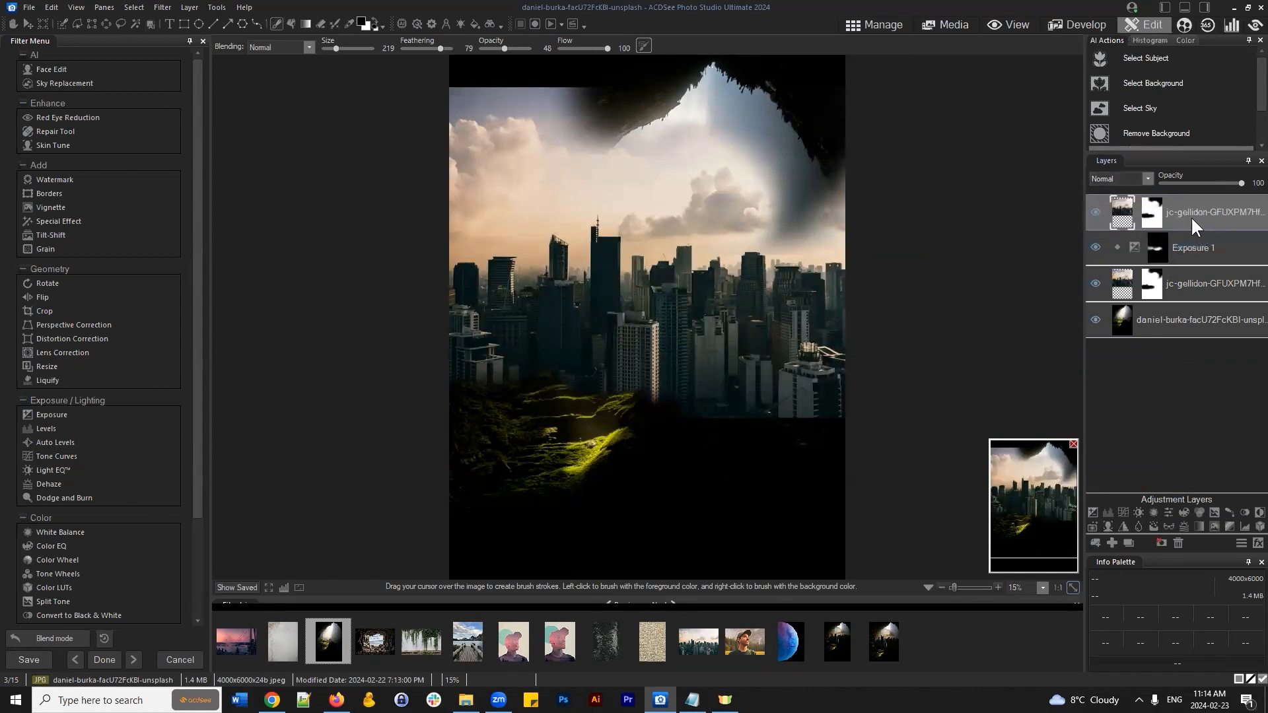
{"action": "left_click", "coordinate": [1156, 210]}
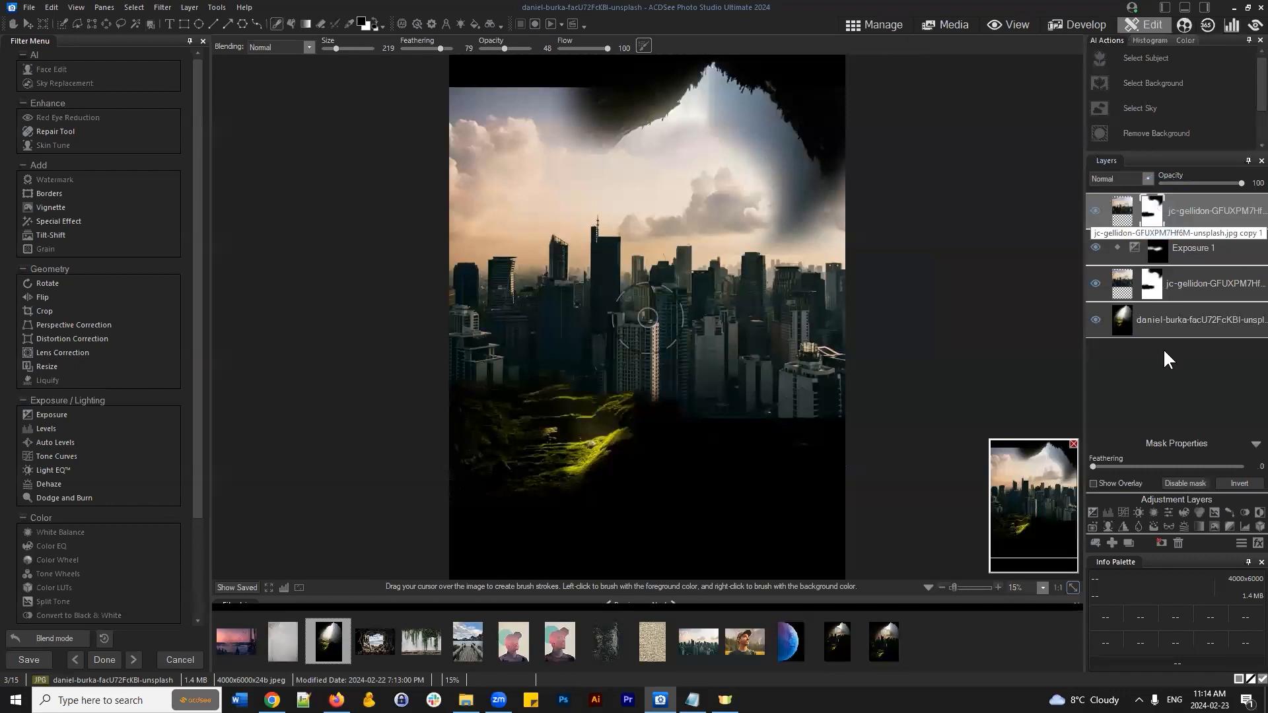
{"action": "right_click", "coordinate": [1155, 212]}
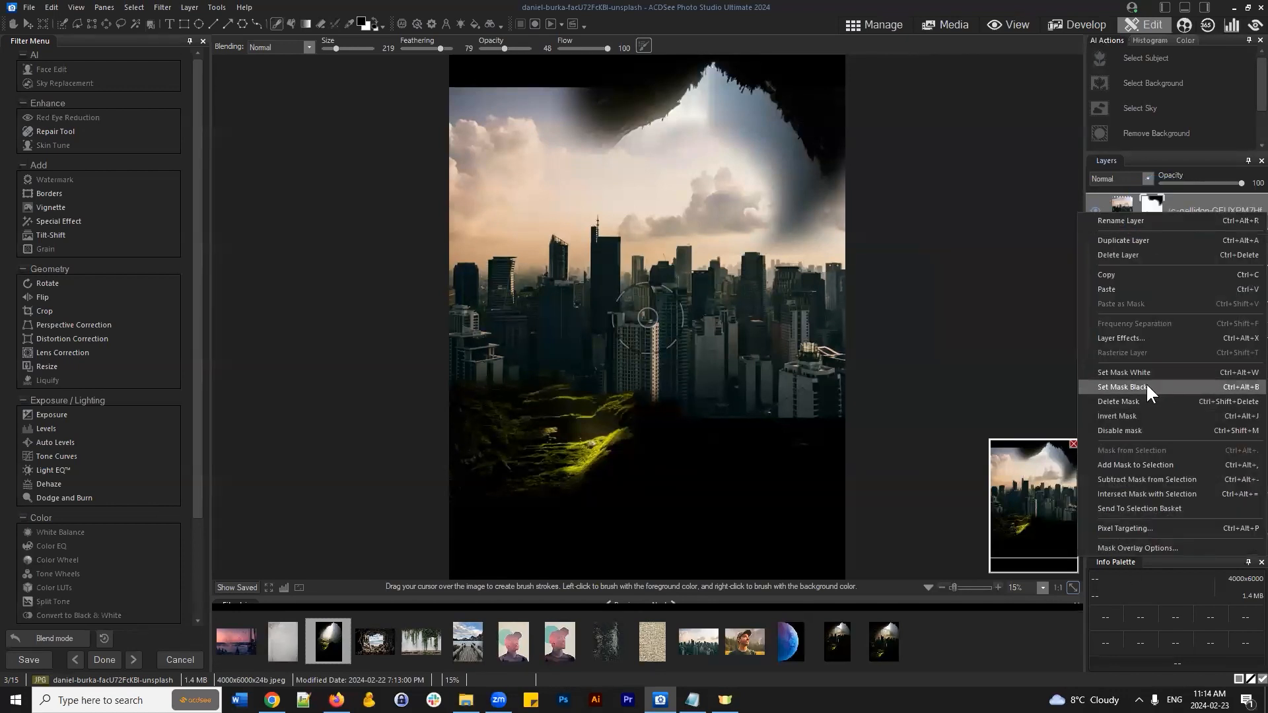
{"action": "left_click", "coordinate": [1146, 384]}
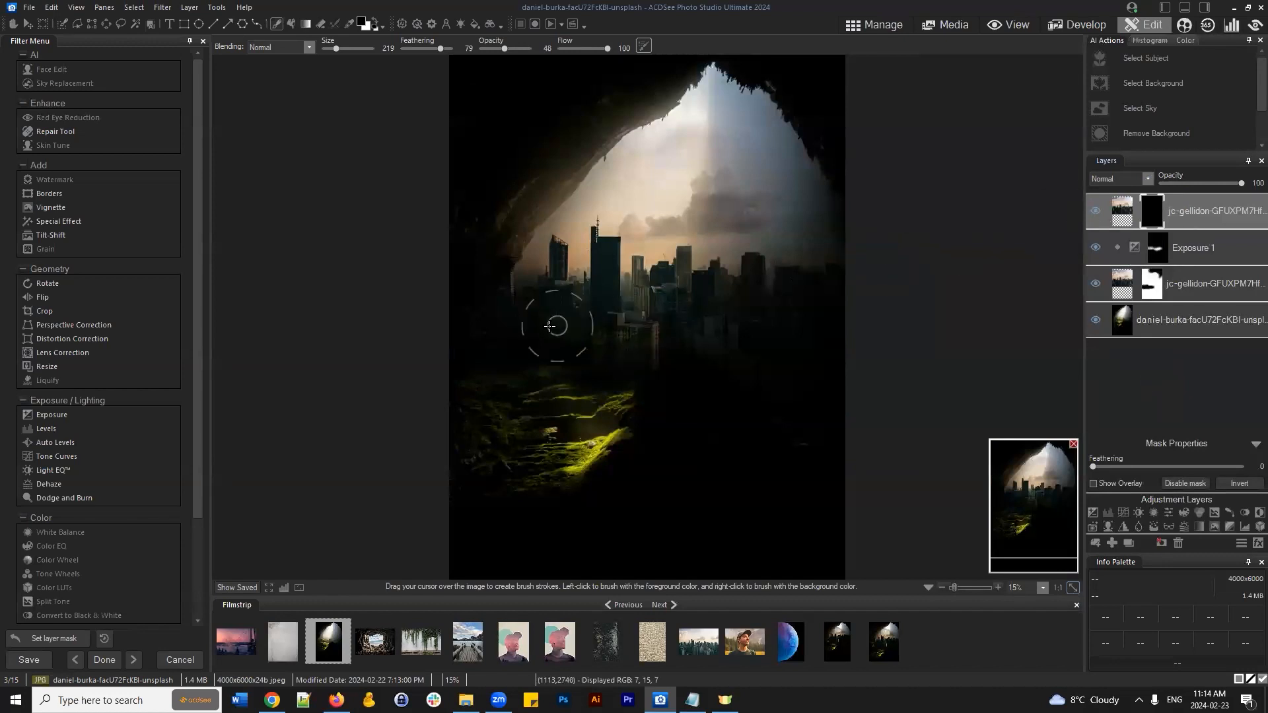
Step: Paint white on the duplicated skyline layer's mask over the lower central buildings with brush size 128
{"action": "scroll", "coordinate": [594, 316], "scroll_direction": "up", "scroll_amount": 2}
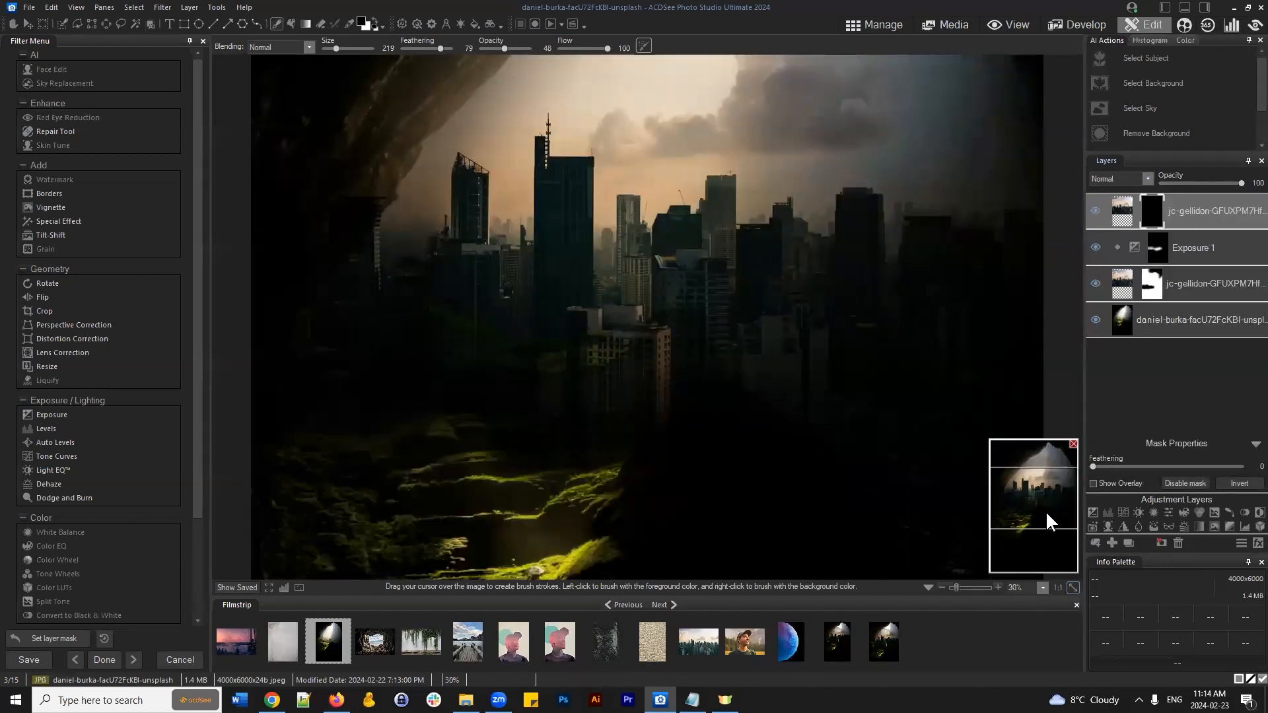
{"action": "left_click_drag", "start_coordinate": [1047, 518], "coordinate": [990, 495]}
{"action": "scroll", "coordinate": [404, 370], "scroll_direction": "down", "scroll_amount": 5}
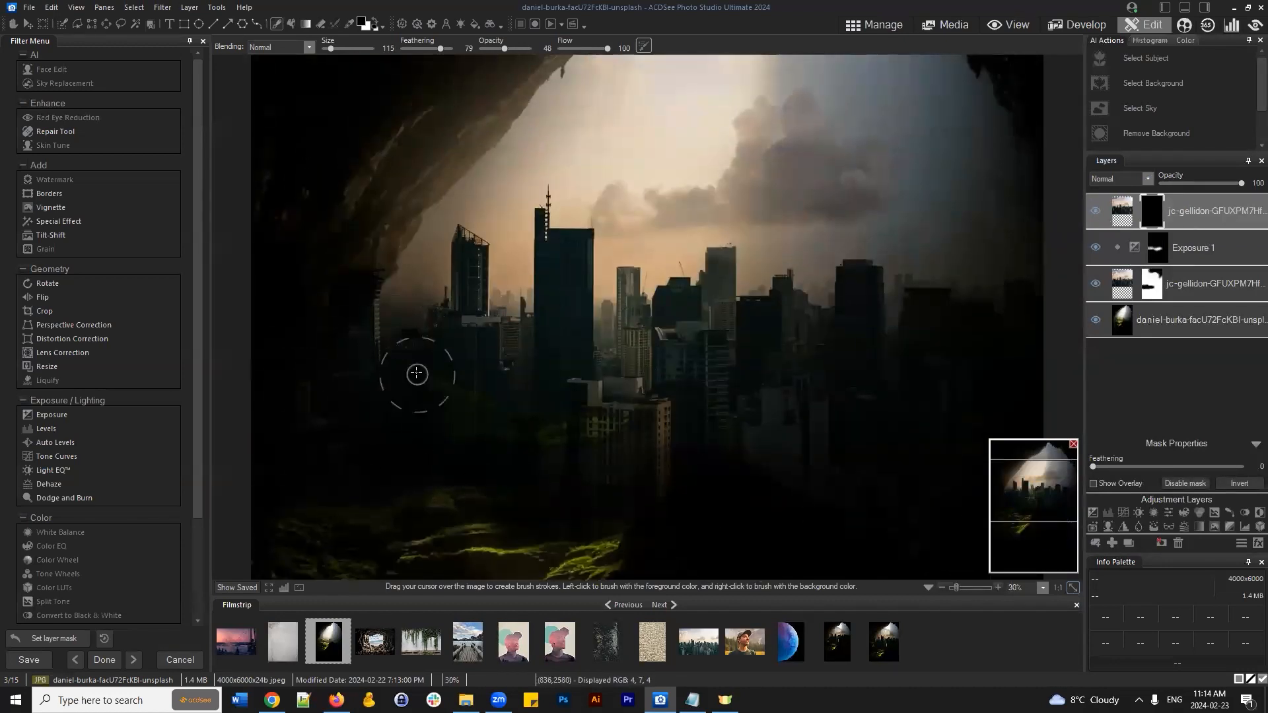
{"action": "scroll", "coordinate": [468, 397], "scroll_direction": "up", "scroll_amount": 2}
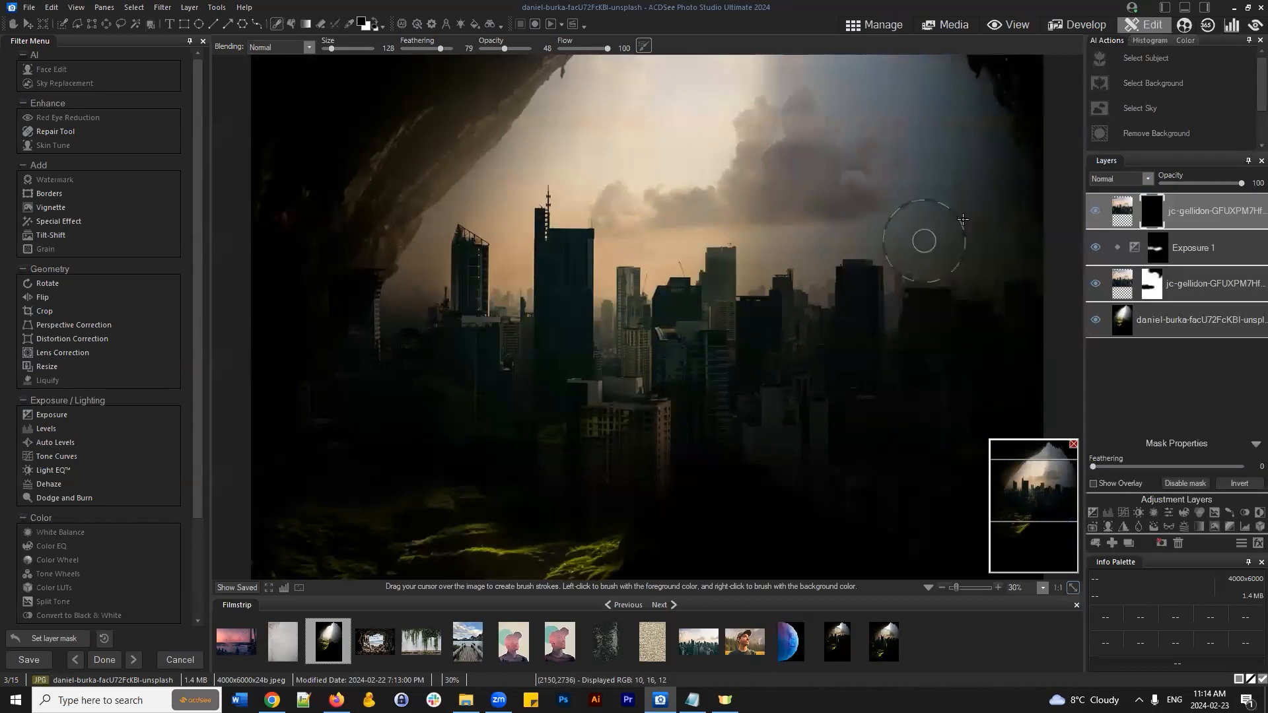
{"action": "left_click", "coordinate": [1198, 220]}
{"action": "left_click", "coordinate": [420, 398]}
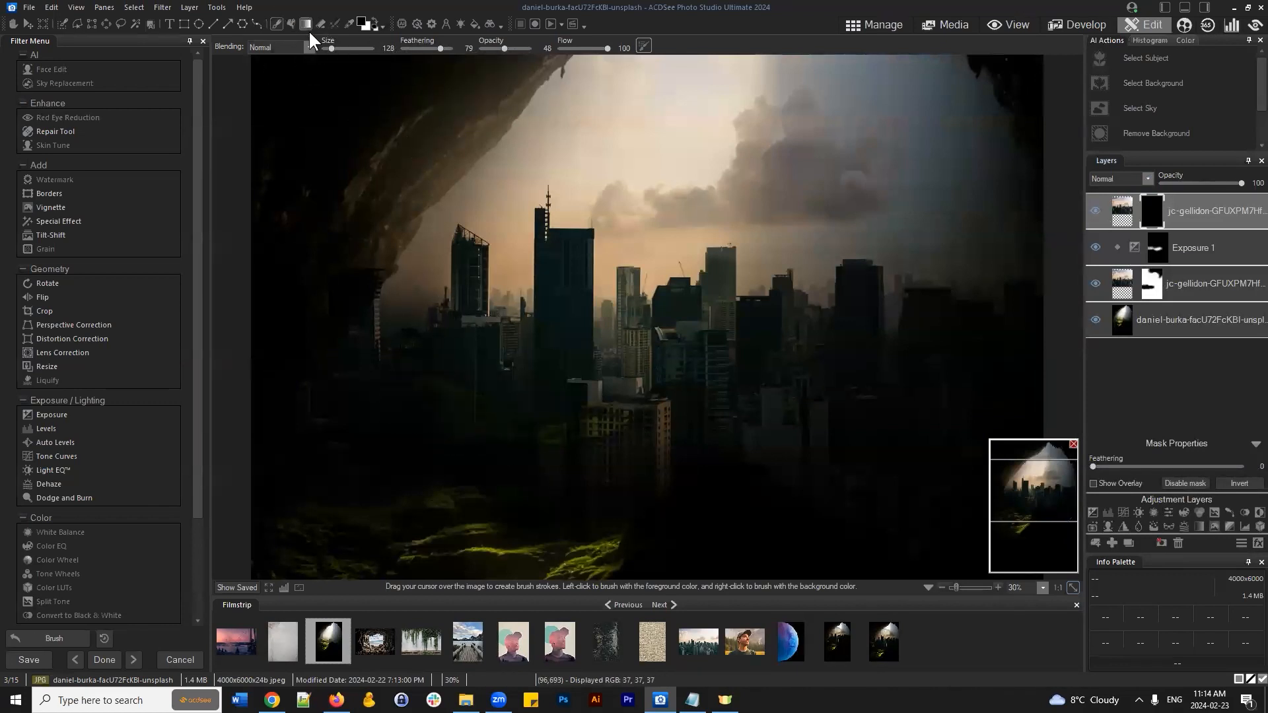
{"action": "left_click", "coordinate": [374, 20]}
{"action": "left_click", "coordinate": [423, 394]}
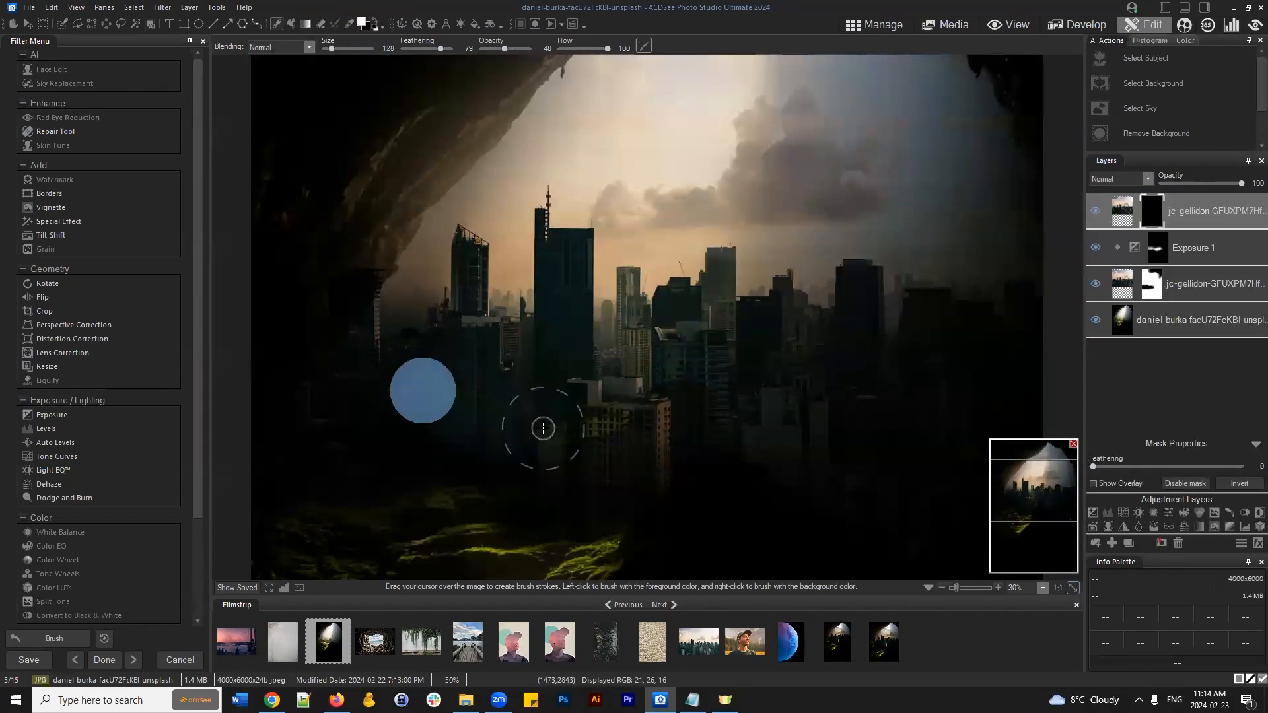
{"action": "left_click", "coordinate": [500, 408]}
{"action": "mouse_move", "coordinate": [548, 411]}
{"action": "left_mouse_down"}
{"action": "mouse_move", "coordinate": [651, 410]}
{"action": "mouse_move", "coordinate": [702, 376]}
{"action": "mouse_move", "coordinate": [709, 408]}
{"action": "left_mouse_up"}
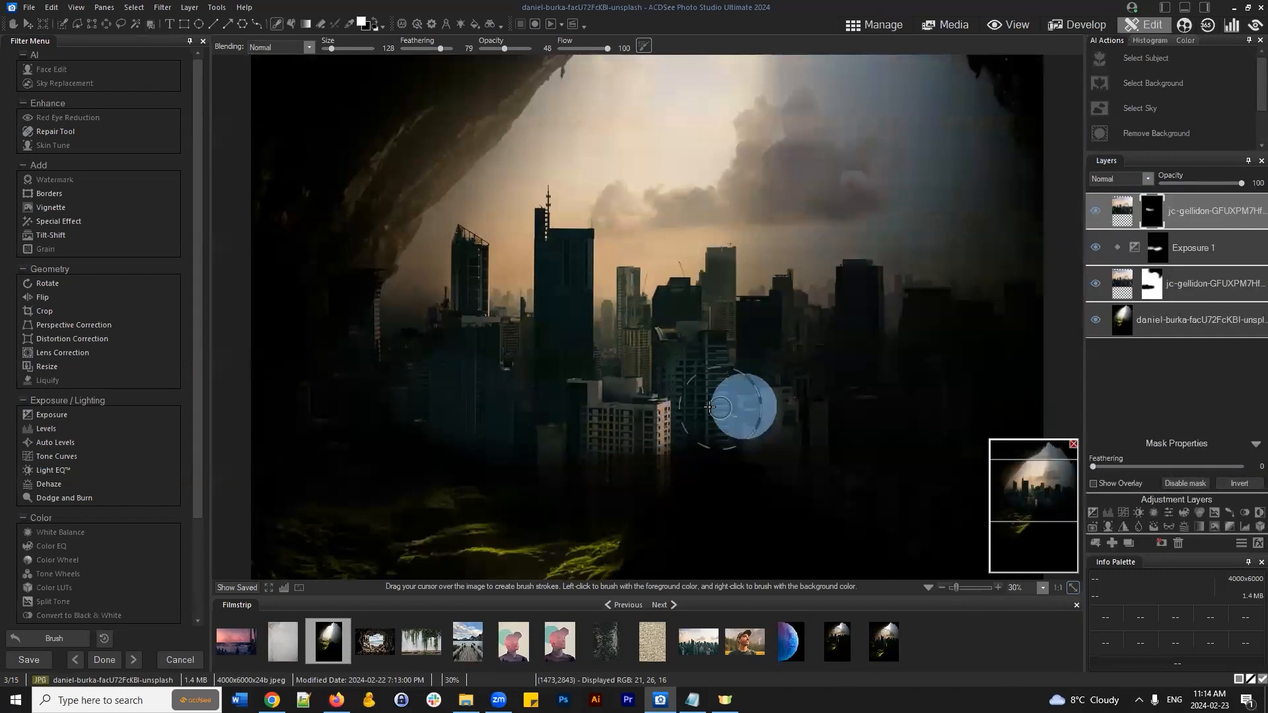
{"action": "scroll", "coordinate": [753, 460], "scroll_direction": "down", "scroll_amount": 1}
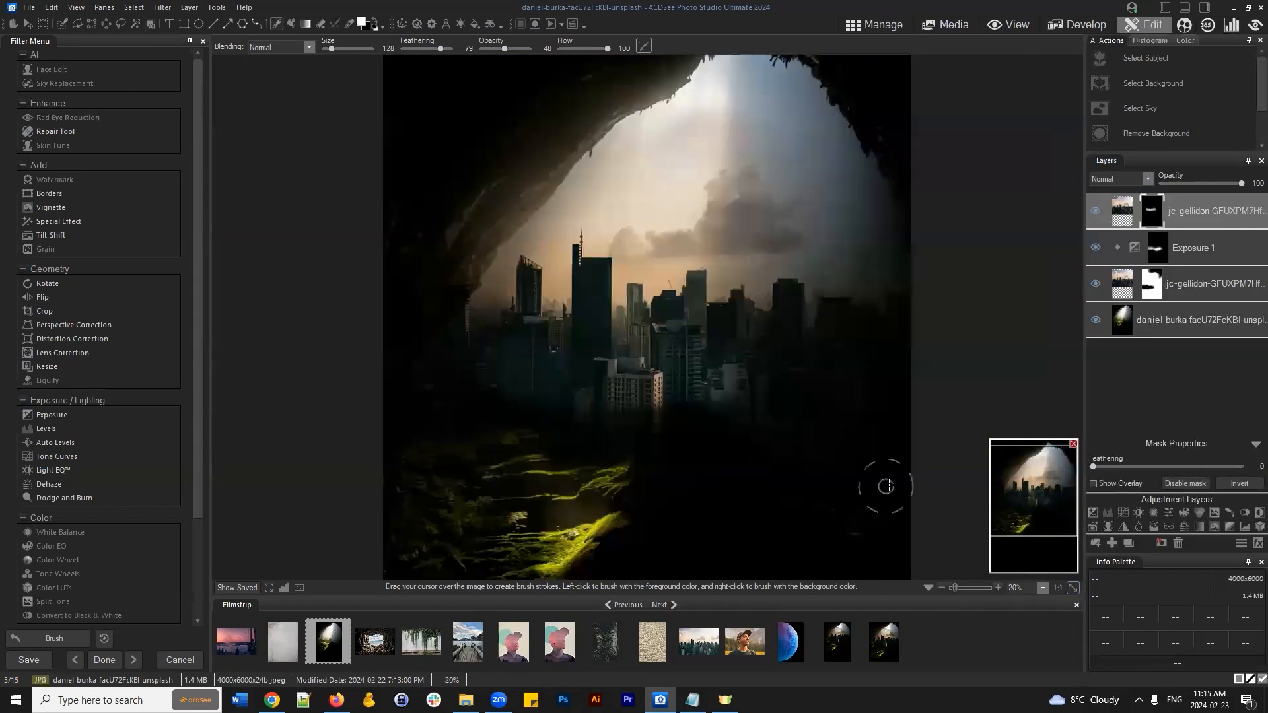
Step: Paint white on the duplicated skyline layer's mask over the buildings along the city's left side, down to the mossy ground
{"action": "left_click", "coordinate": [524, 369]}
{"action": "mouse_move", "coordinate": [525, 370]}
{"action": "left_mouse_down"}
{"action": "mouse_move", "coordinate": [475, 354]}
{"action": "mouse_move", "coordinate": [473, 337]}
{"action": "mouse_move", "coordinate": [462, 347]}
{"action": "mouse_move", "coordinate": [463, 318]}
{"action": "mouse_move", "coordinate": [532, 310]}
{"action": "mouse_move", "coordinate": [492, 319]}
{"action": "mouse_move", "coordinate": [519, 312]}
{"action": "left_mouse_up"}
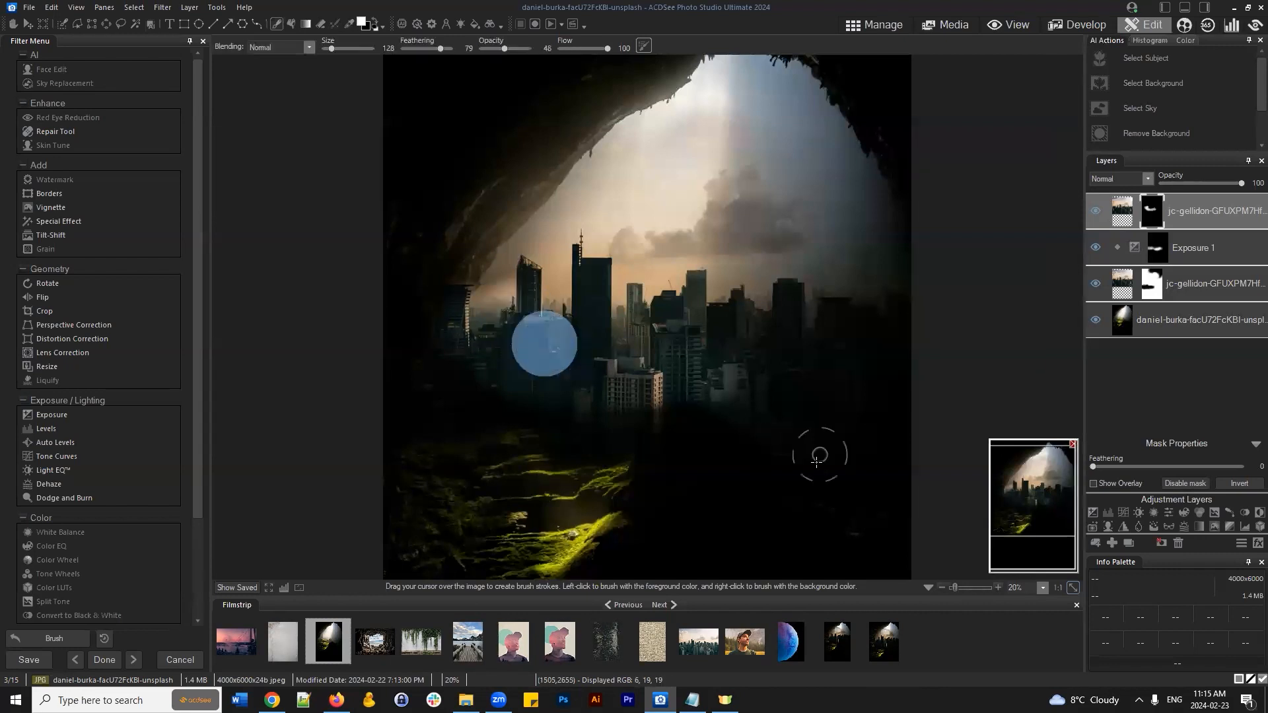
{"action": "left_click", "coordinate": [1035, 506]}
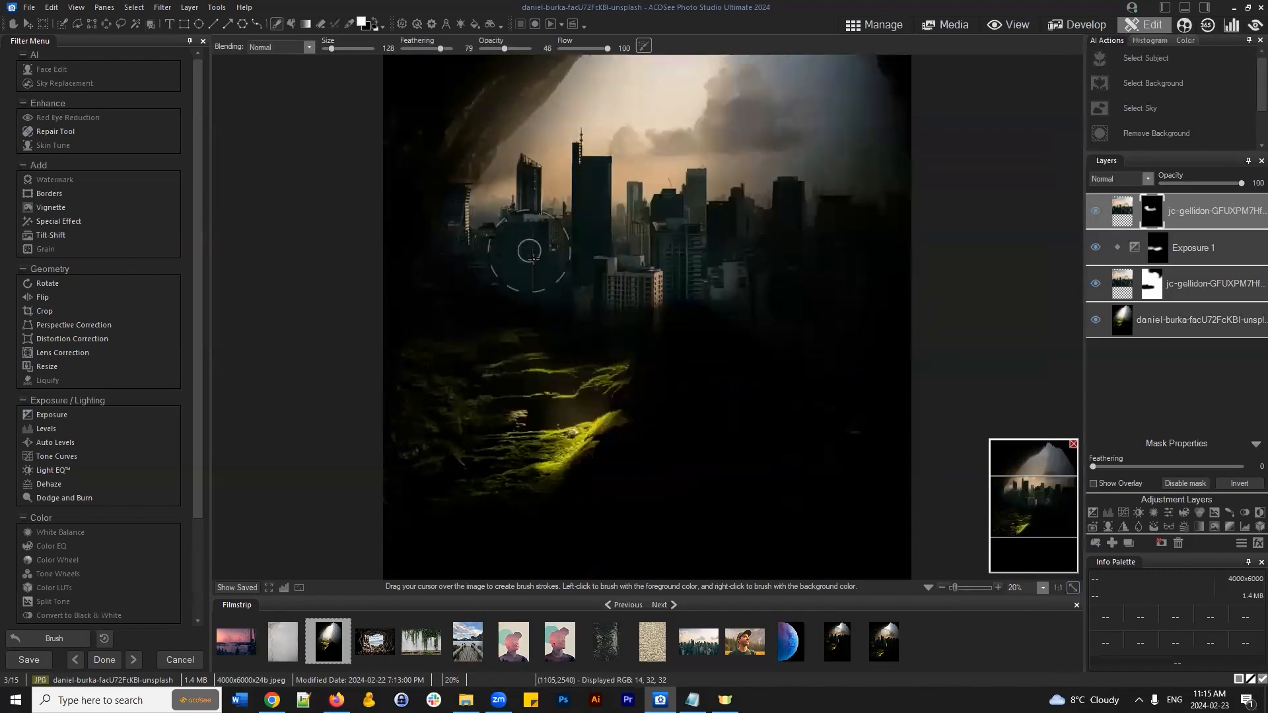
{"action": "scroll", "coordinate": [561, 254], "scroll_direction": "up", "scroll_amount": 1}
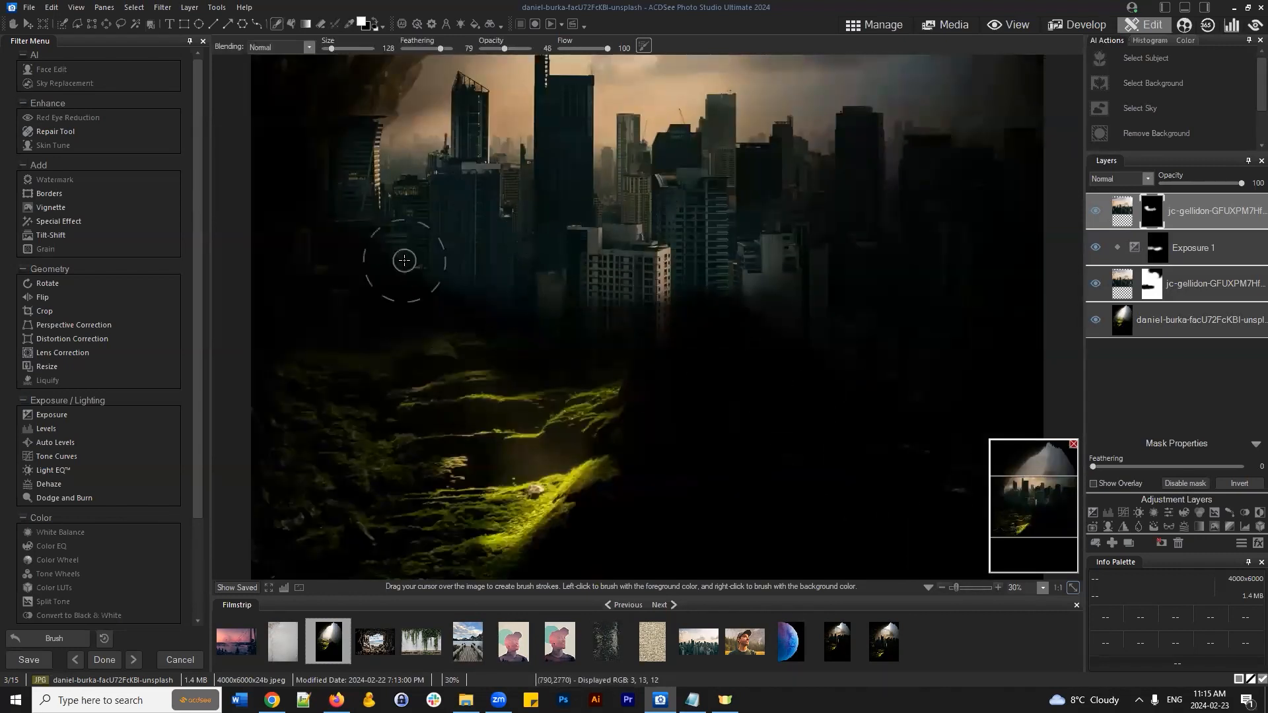
{"action": "mouse_move", "coordinate": [412, 260]}
{"action": "left_mouse_down"}
{"action": "mouse_move", "coordinate": [357, 257]}
{"action": "mouse_move", "coordinate": [425, 257]}
{"action": "mouse_move", "coordinate": [343, 292]}
{"action": "left_mouse_up"}
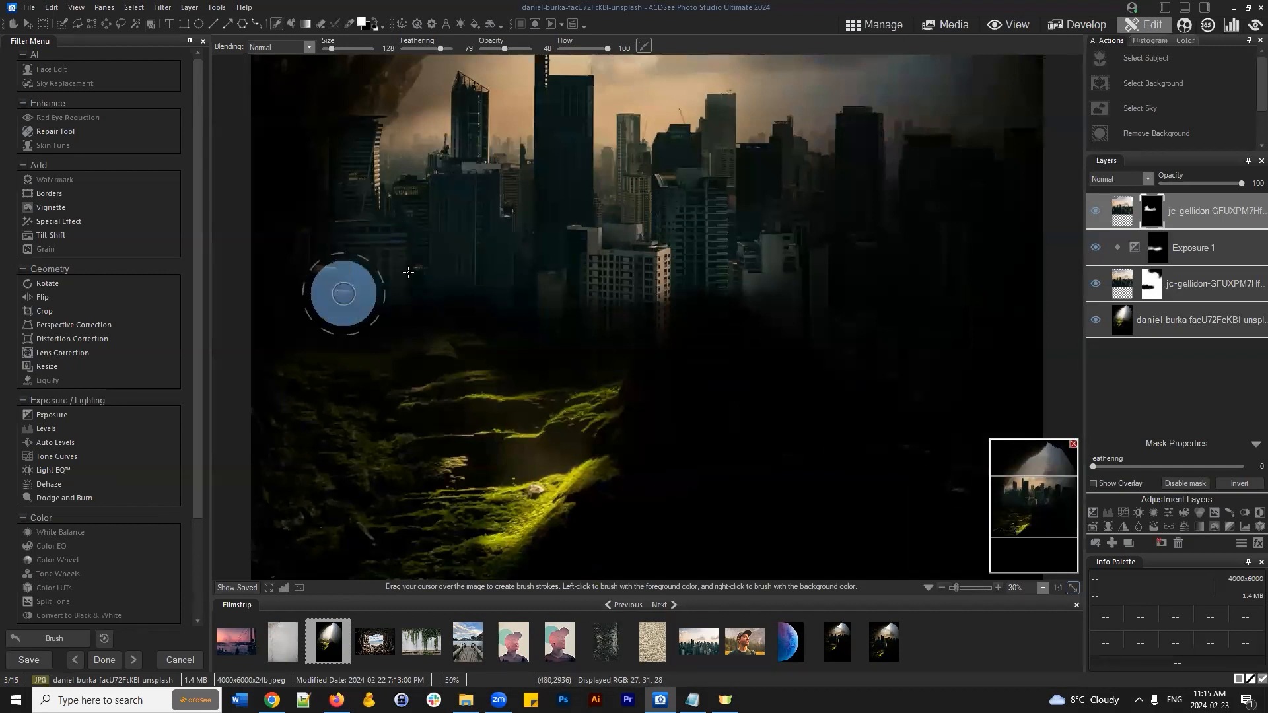
{"action": "left_click", "coordinate": [1035, 506]}
{"action": "left_click_drag", "start_coordinate": [1035, 506], "coordinate": [1034, 511]}
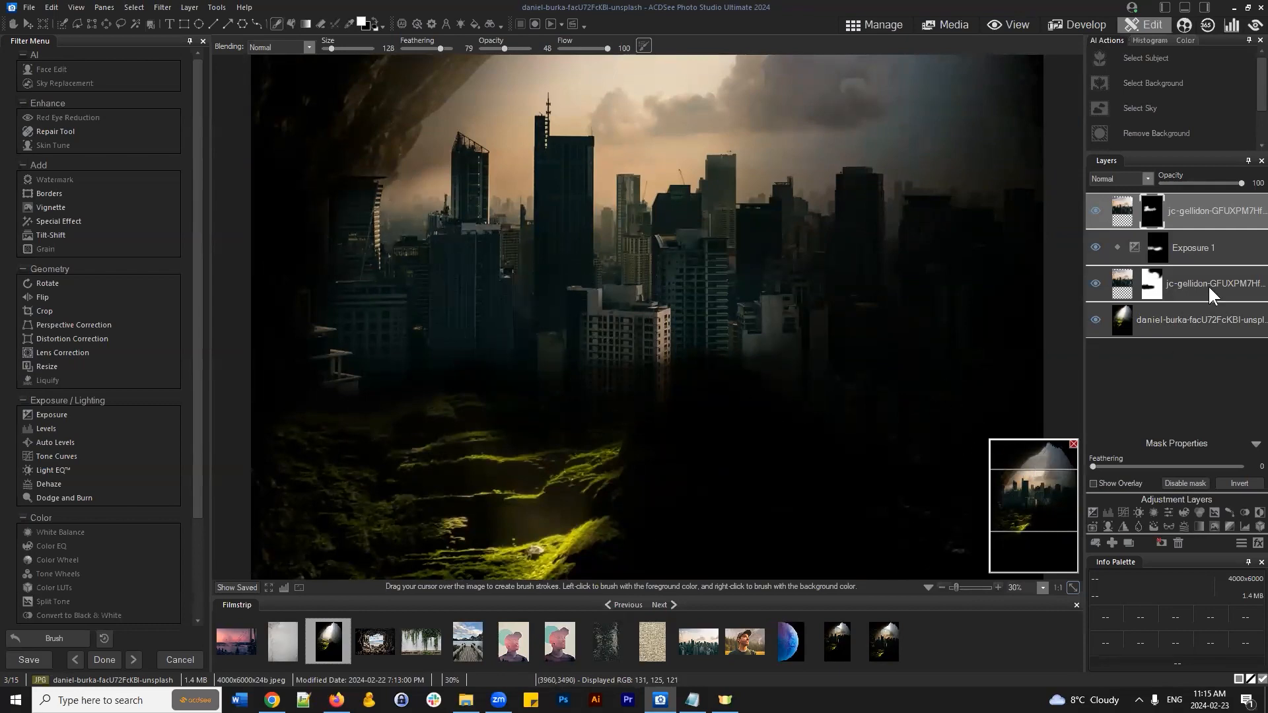
Step: Paint white on the duplicated skyline layer's mask over the curved tower and neighbouring buildings at the city's left end with brush size 63
{"action": "left_click_drag", "start_coordinate": [1026, 502], "coordinate": [1025, 502]}
{"action": "scroll", "coordinate": [345, 238], "scroll_direction": "down", "scroll_amount": 5}
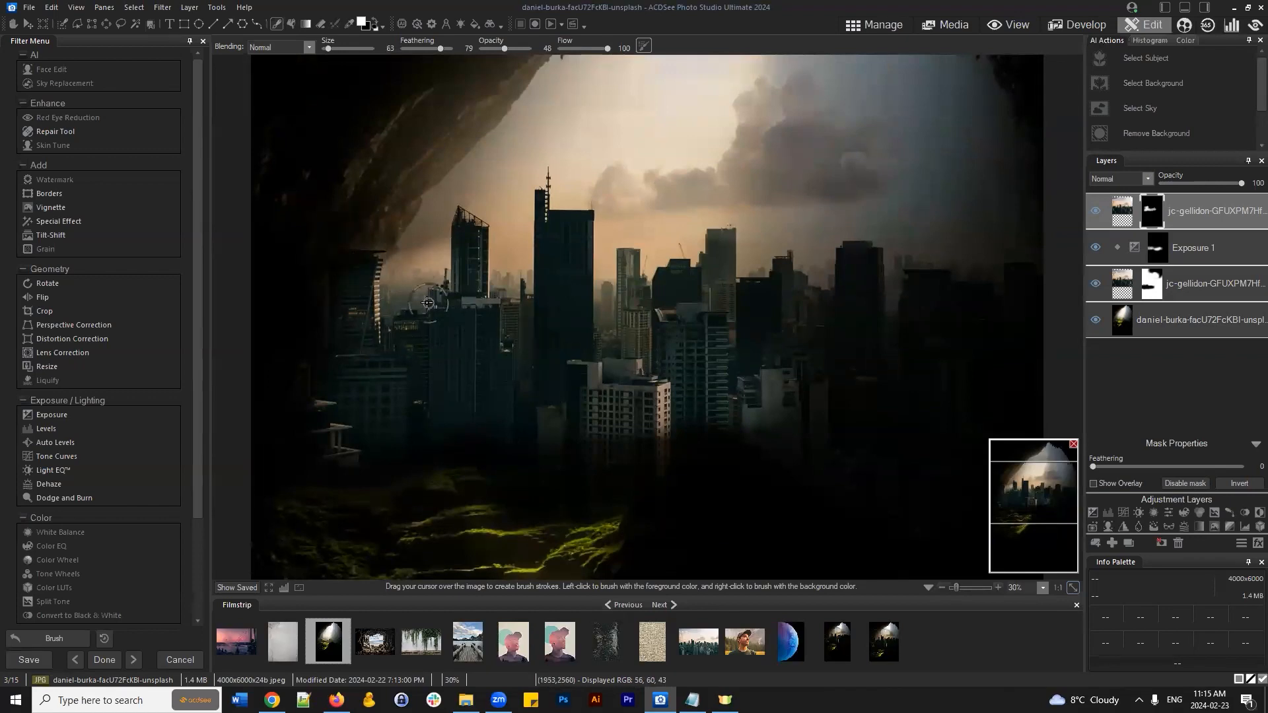
{"action": "scroll", "coordinate": [416, 294], "scroll_direction": "up", "scroll_amount": 2}
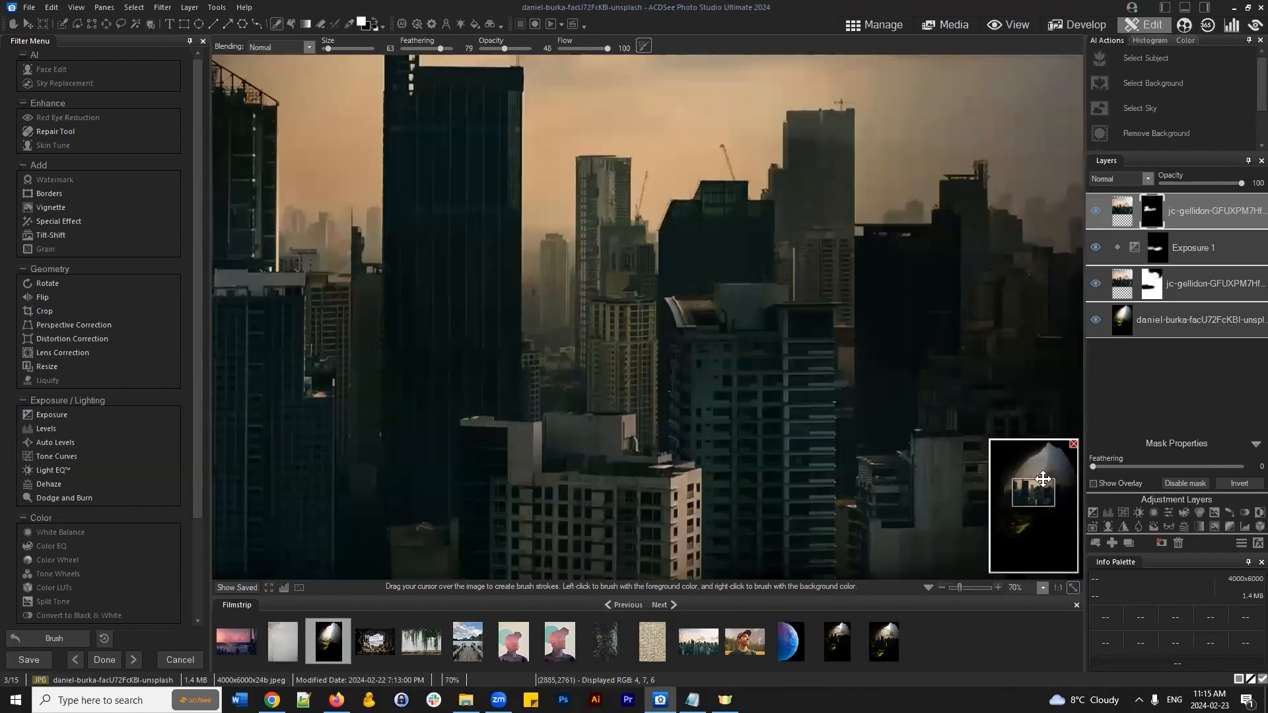
{"action": "left_click_drag", "start_coordinate": [1040, 492], "coordinate": [1008, 496]}
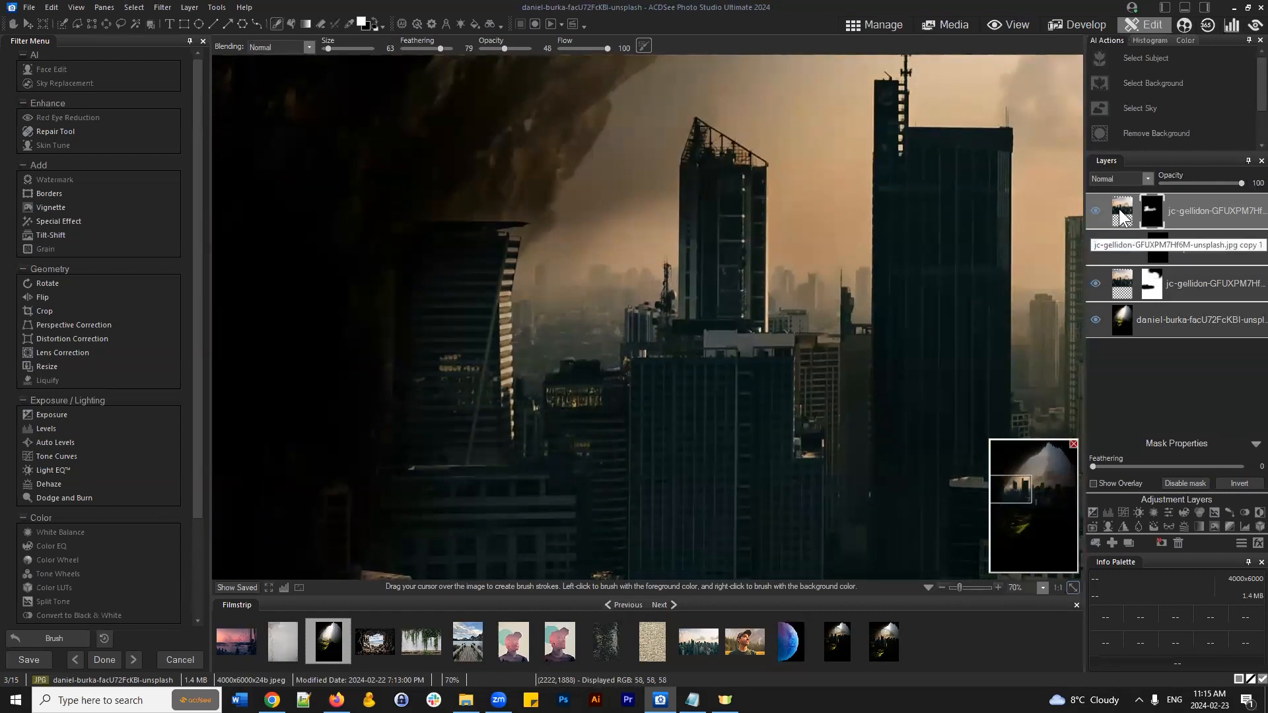
{"action": "left_click_drag", "start_coordinate": [1207, 211], "coordinate": [1188, 210]}
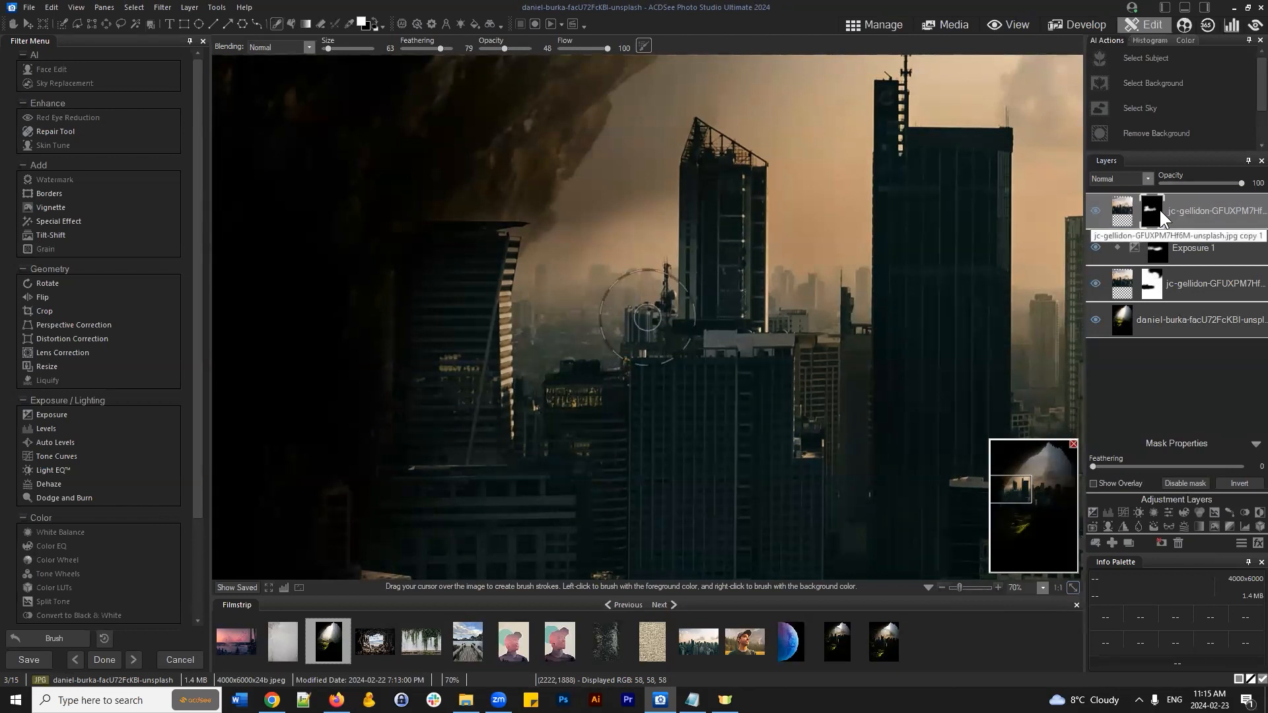
{"action": "left_click_drag", "start_coordinate": [1150, 210], "coordinate": [1156, 212]}
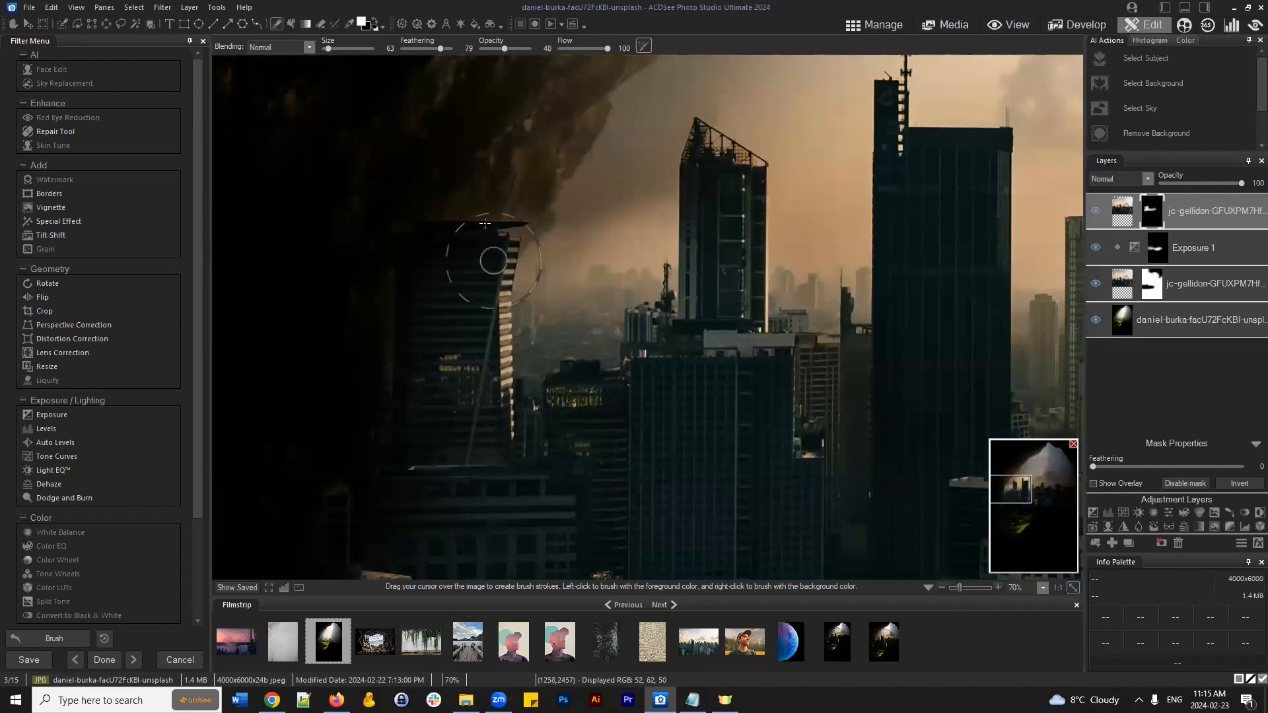
{"action": "mouse_move", "coordinate": [464, 197]}
{"action": "left_mouse_down"}
{"action": "mouse_move", "coordinate": [546, 216]}
{"action": "mouse_move", "coordinate": [540, 269]}
{"action": "left_mouse_up"}
{"action": "mouse_move", "coordinate": [584, 214]}
{"action": "left_mouse_down"}
{"action": "mouse_move", "coordinate": [651, 196]}
{"action": "mouse_move", "coordinate": [637, 254]}
{"action": "left_mouse_up"}
{"action": "left_click_drag", "start_coordinate": [664, 283], "coordinate": [613, 297]}
{"action": "mouse_move", "coordinate": [540, 355]}
{"action": "left_mouse_down"}
{"action": "mouse_move", "coordinate": [589, 276]}
{"action": "mouse_move", "coordinate": [469, 332]}
{"action": "left_mouse_up"}
Step: Refine the duplicated skyline layer's mask in white along the curved tower's left side, using brush sizes 50, 24 and 89
{"action": "scroll", "coordinate": [470, 363], "scroll_direction": "down", "scroll_amount": 2}
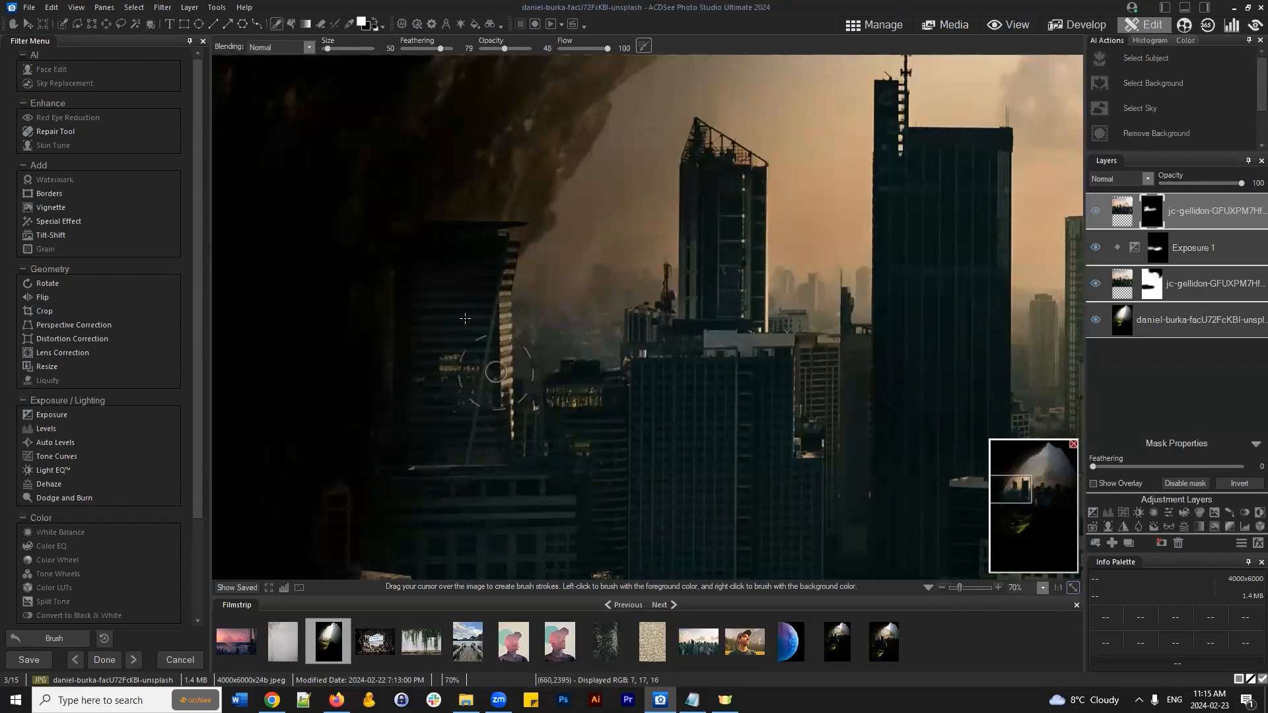
{"action": "left_click", "coordinate": [424, 265]}
{"action": "left_click", "coordinate": [438, 276]}
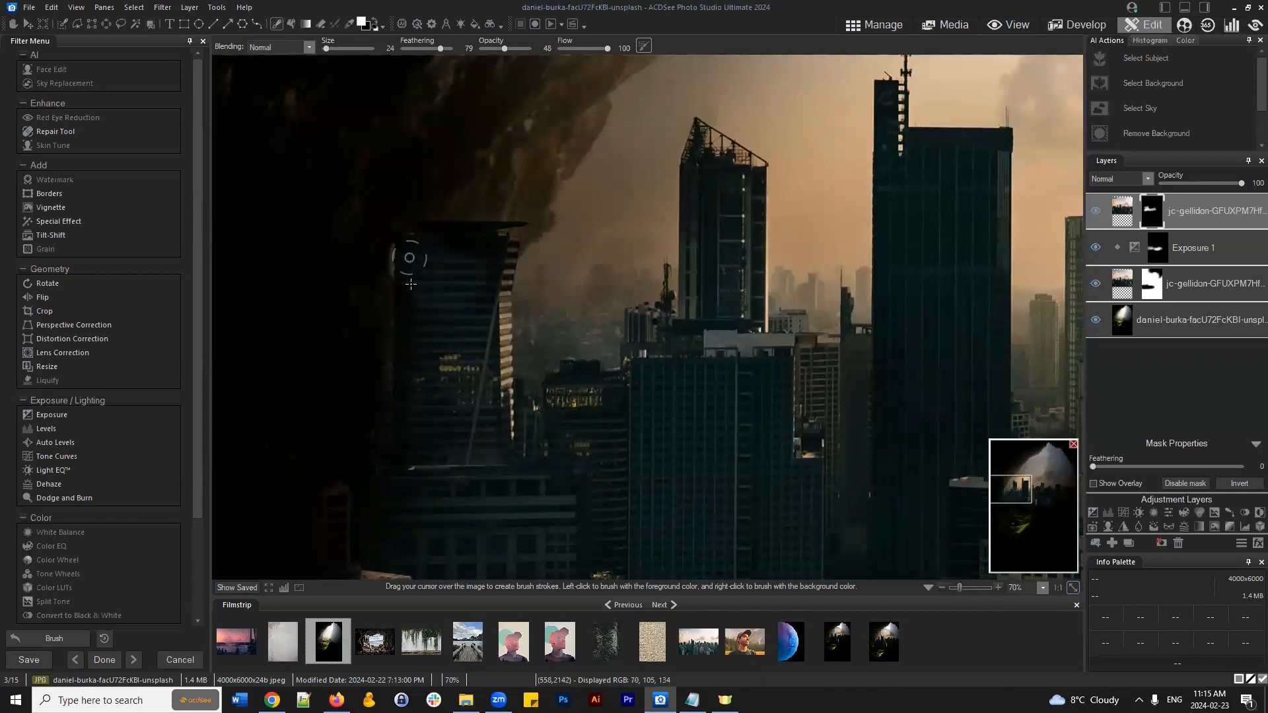
{"action": "left_click", "coordinate": [364, 277]}
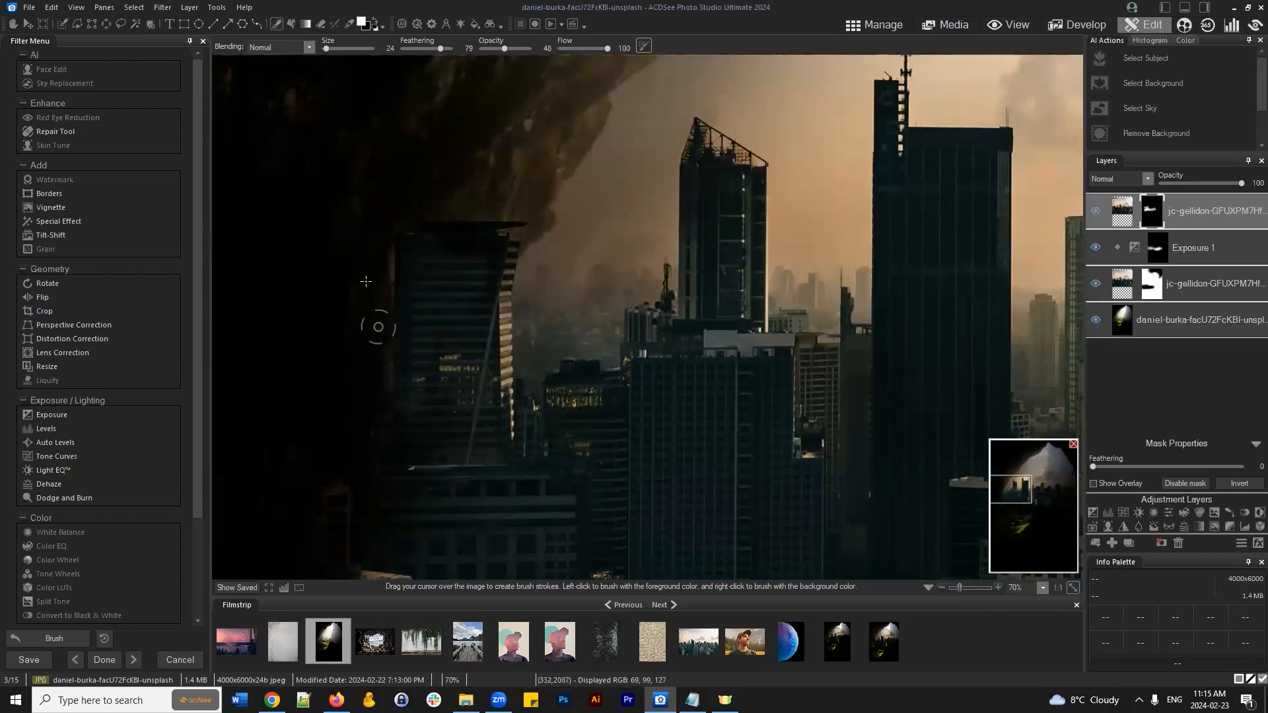
{"action": "left_click", "coordinate": [429, 303]}
{"action": "scroll", "coordinate": [394, 264], "scroll_direction": "up", "scroll_amount": 10}
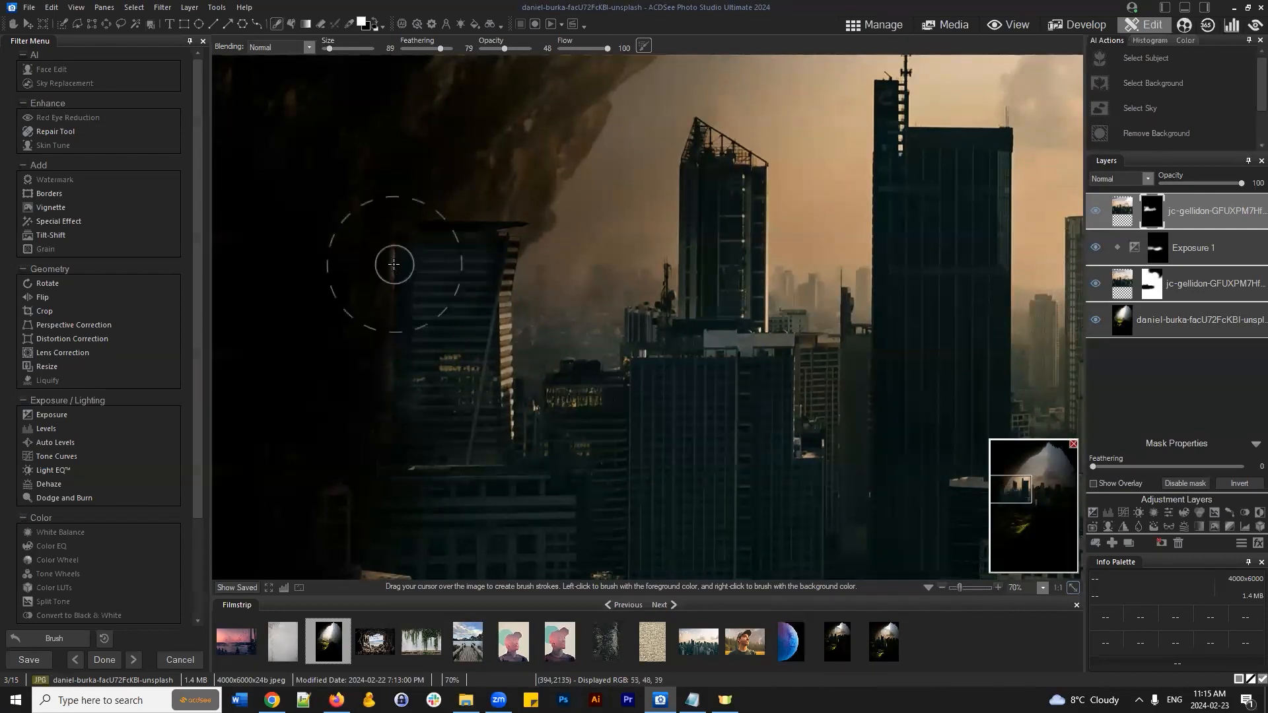
{"action": "mouse_move", "coordinate": [396, 260]}
{"action": "left_mouse_down"}
{"action": "mouse_move", "coordinate": [397, 298]}
{"action": "mouse_move", "coordinate": [410, 303]}
{"action": "mouse_move", "coordinate": [404, 245]}
{"action": "left_mouse_up"}
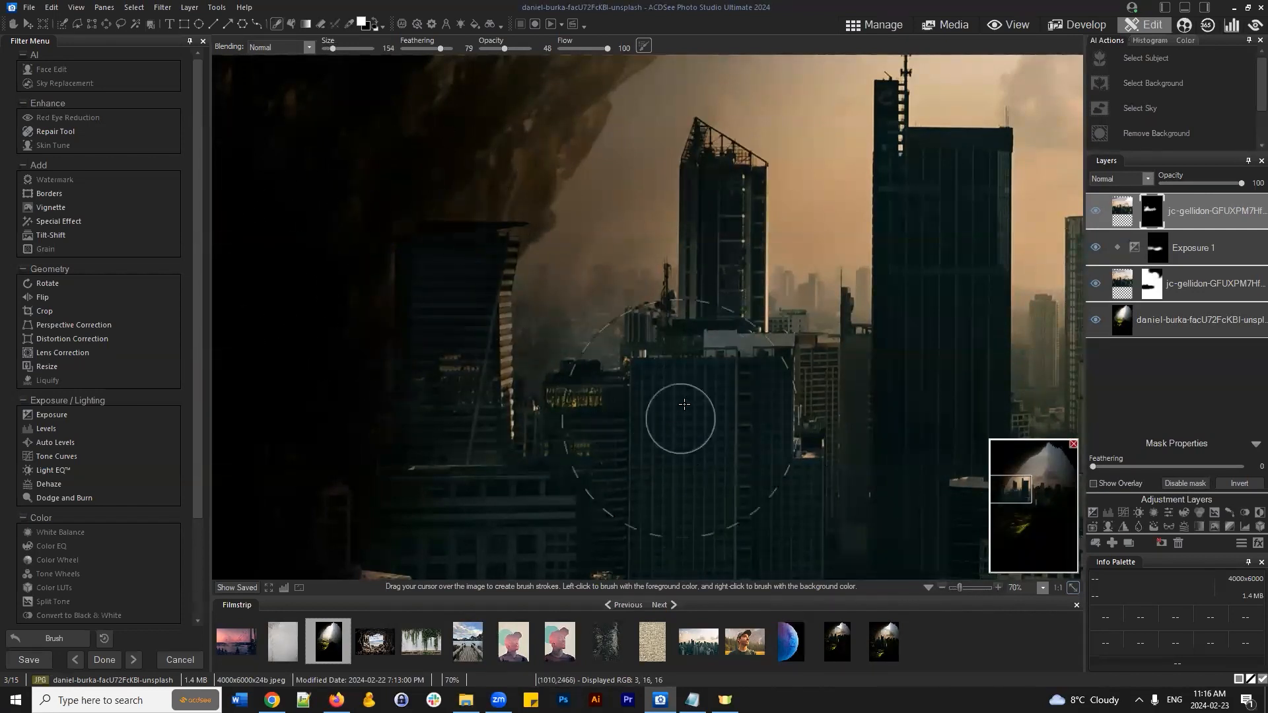
Step: Paint black on the duplicated skyline layer's mask over the balcony structure at lower left and the buildings' bottom edge with brush size 141
{"action": "scroll", "coordinate": [742, 402], "scroll_direction": "down", "scroll_amount": 1}
{"action": "scroll", "coordinate": [742, 403], "scroll_direction": "down", "scroll_amount": 1}
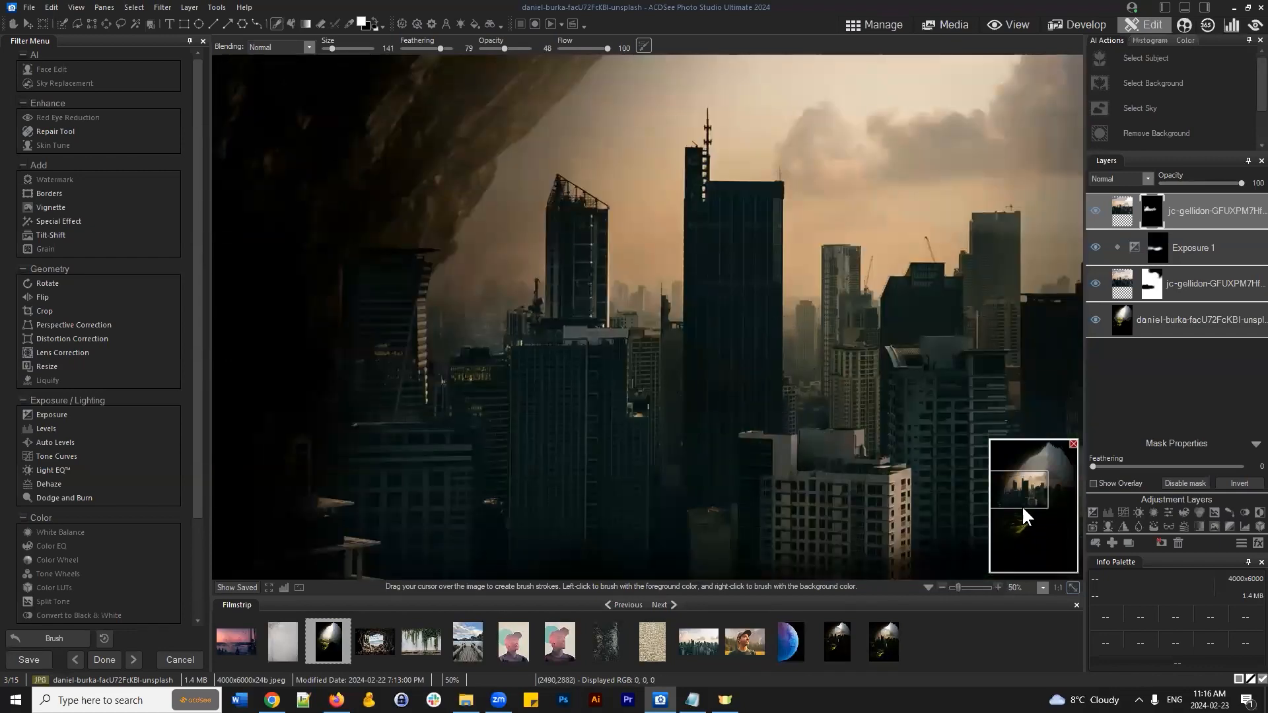
{"action": "mouse_move", "coordinate": [1024, 499]}
{"action": "left_mouse_down"}
{"action": "mouse_move", "coordinate": [1022, 520]}
{"action": "mouse_move", "coordinate": [1004, 500]}
{"action": "left_mouse_up"}
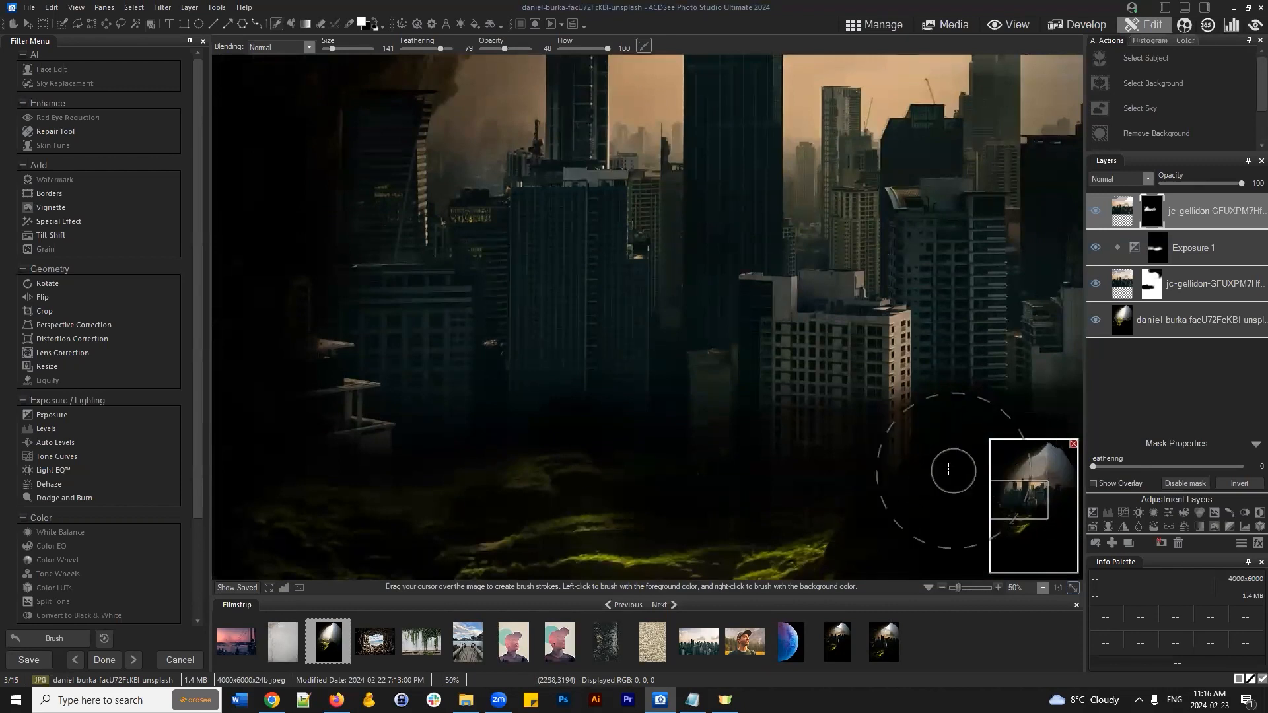
{"action": "left_click", "coordinate": [375, 19]}
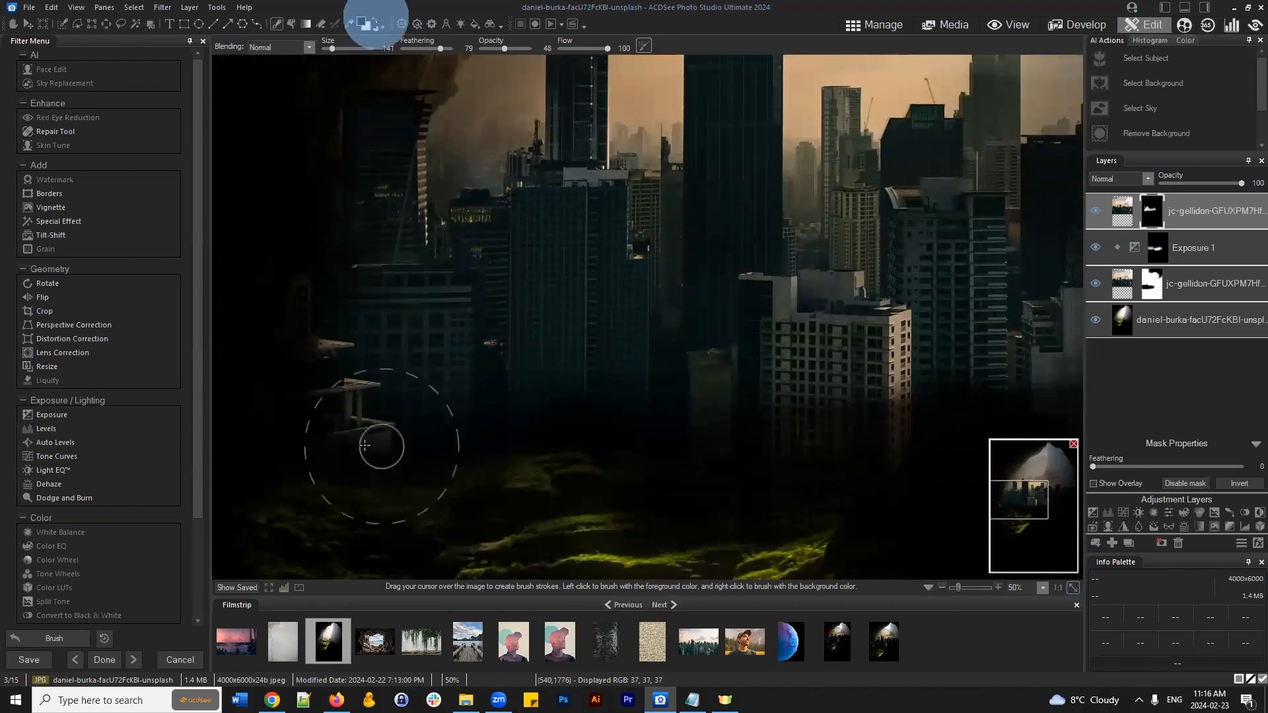
{"action": "left_click_drag", "start_coordinate": [290, 403], "coordinate": [316, 367]}
{"action": "mouse_move", "coordinate": [316, 456]}
{"action": "left_mouse_down"}
{"action": "mouse_move", "coordinate": [289, 382]}
{"action": "mouse_move", "coordinate": [357, 459]}
{"action": "mouse_move", "coordinate": [356, 422]}
{"action": "mouse_move", "coordinate": [418, 420]}
{"action": "mouse_move", "coordinate": [445, 477]}
{"action": "mouse_move", "coordinate": [507, 453]}
{"action": "mouse_move", "coordinate": [558, 407]}
{"action": "mouse_move", "coordinate": [622, 454]}
{"action": "mouse_move", "coordinate": [674, 425]}
{"action": "mouse_move", "coordinate": [695, 463]}
{"action": "mouse_move", "coordinate": [748, 500]}
{"action": "mouse_move", "coordinate": [792, 450]}
{"action": "mouse_move", "coordinate": [847, 464]}
{"action": "mouse_move", "coordinate": [881, 376]}
{"action": "left_mouse_up"}
{"action": "mouse_move", "coordinate": [799, 487]}
{"action": "left_mouse_down"}
{"action": "mouse_move", "coordinate": [629, 441]}
{"action": "mouse_move", "coordinate": [472, 425]}
{"action": "mouse_move", "coordinate": [449, 370]}
{"action": "mouse_move", "coordinate": [723, 523]}
{"action": "left_mouse_up"}
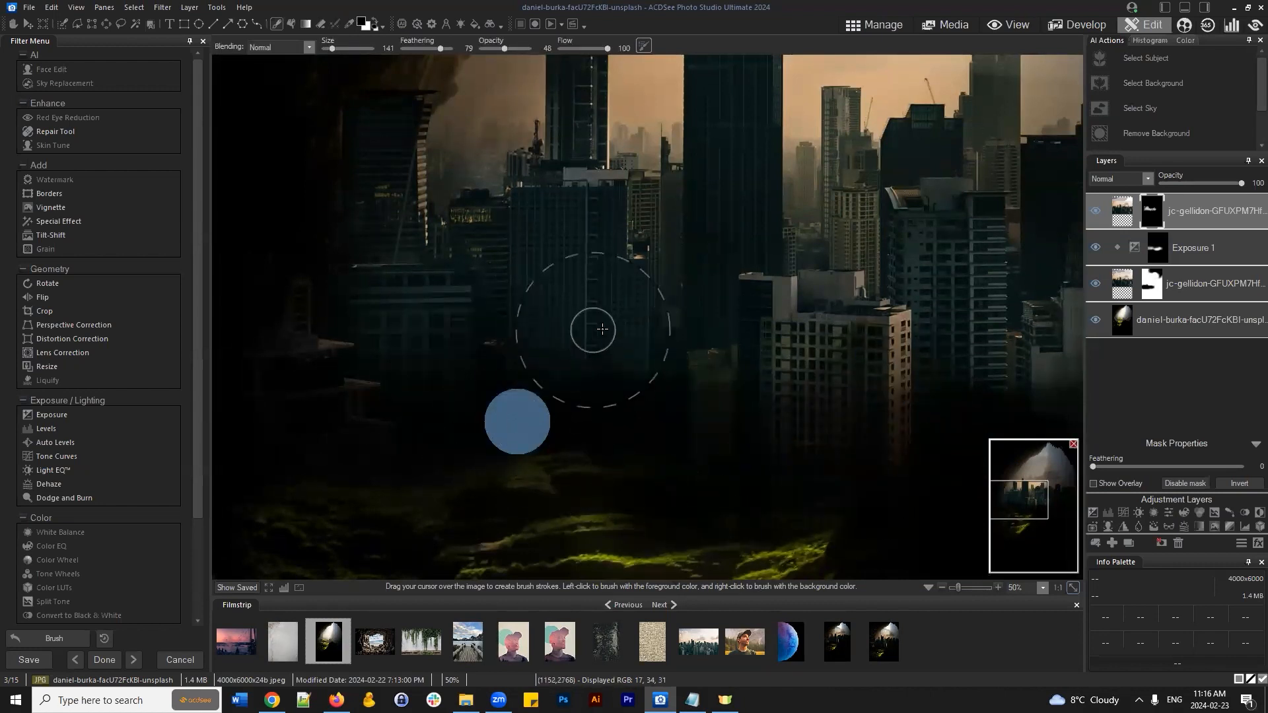
Step: Paint black on the duplicated skyline layer's mask across the bases of the central buildings, using brush sizes 102 and 141
{"action": "scroll", "coordinate": [621, 326], "scroll_direction": "down", "scroll_amount": 5}
{"action": "mouse_move", "coordinate": [592, 339]}
{"action": "left_mouse_down"}
{"action": "mouse_move", "coordinate": [574, 335]}
{"action": "mouse_move", "coordinate": [700, 352]}
{"action": "mouse_move", "coordinate": [813, 327]}
{"action": "left_mouse_up"}
{"action": "scroll", "coordinate": [813, 327], "scroll_direction": "up", "scroll_amount": 3}
{"action": "mouse_move", "coordinate": [691, 402]}
{"action": "left_mouse_down"}
{"action": "mouse_move", "coordinate": [764, 339]}
{"action": "mouse_move", "coordinate": [858, 317]}
{"action": "left_mouse_up"}
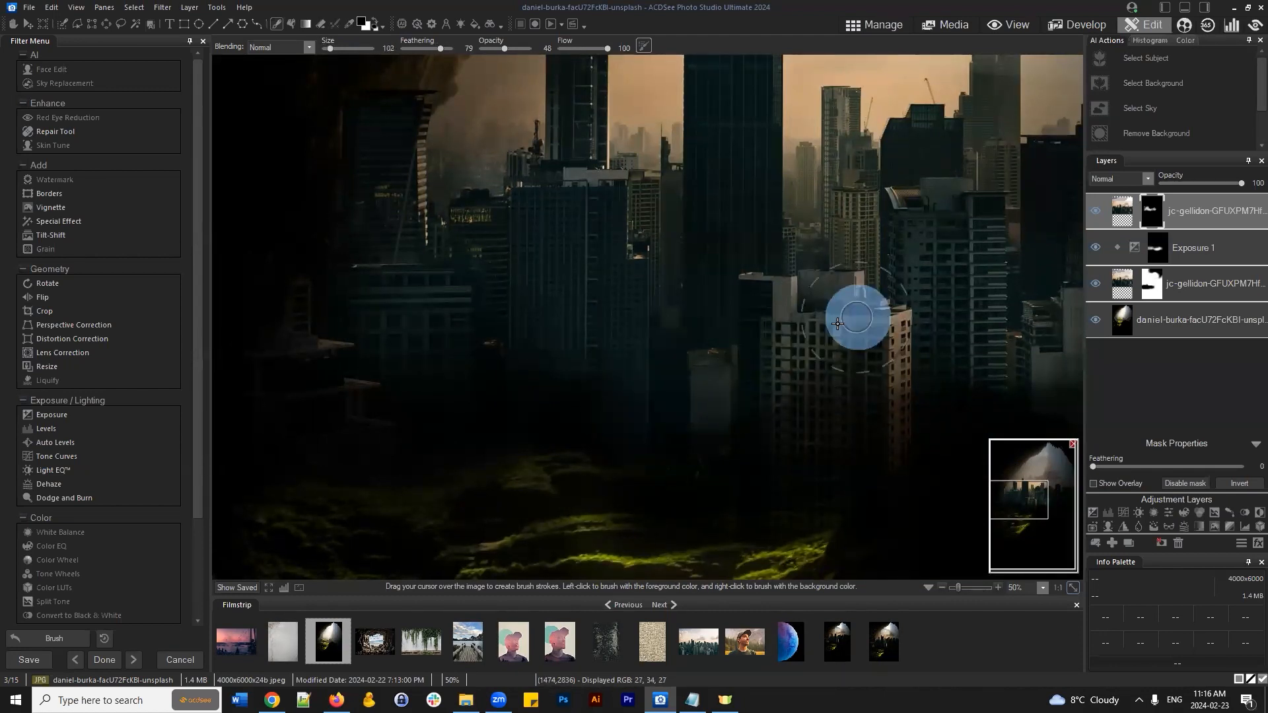
{"action": "scroll", "coordinate": [645, 446], "scroll_direction": "up", "scroll_amount": 3}
{"action": "mouse_move", "coordinate": [642, 446]}
{"action": "left_mouse_down"}
{"action": "mouse_move", "coordinate": [715, 451]}
{"action": "mouse_move", "coordinate": [745, 481]}
{"action": "mouse_move", "coordinate": [606, 448]}
{"action": "mouse_move", "coordinate": [719, 451]}
{"action": "mouse_move", "coordinate": [822, 534]}
{"action": "left_mouse_up"}
{"action": "mouse_move", "coordinate": [1031, 484]}
{"action": "left_mouse_down"}
{"action": "mouse_move", "coordinate": [1040, 506]}
{"action": "mouse_move", "coordinate": [1023, 496]}
{"action": "left_mouse_up"}
{"action": "scroll", "coordinate": [687, 390], "scroll_direction": "down", "scroll_amount": 4}
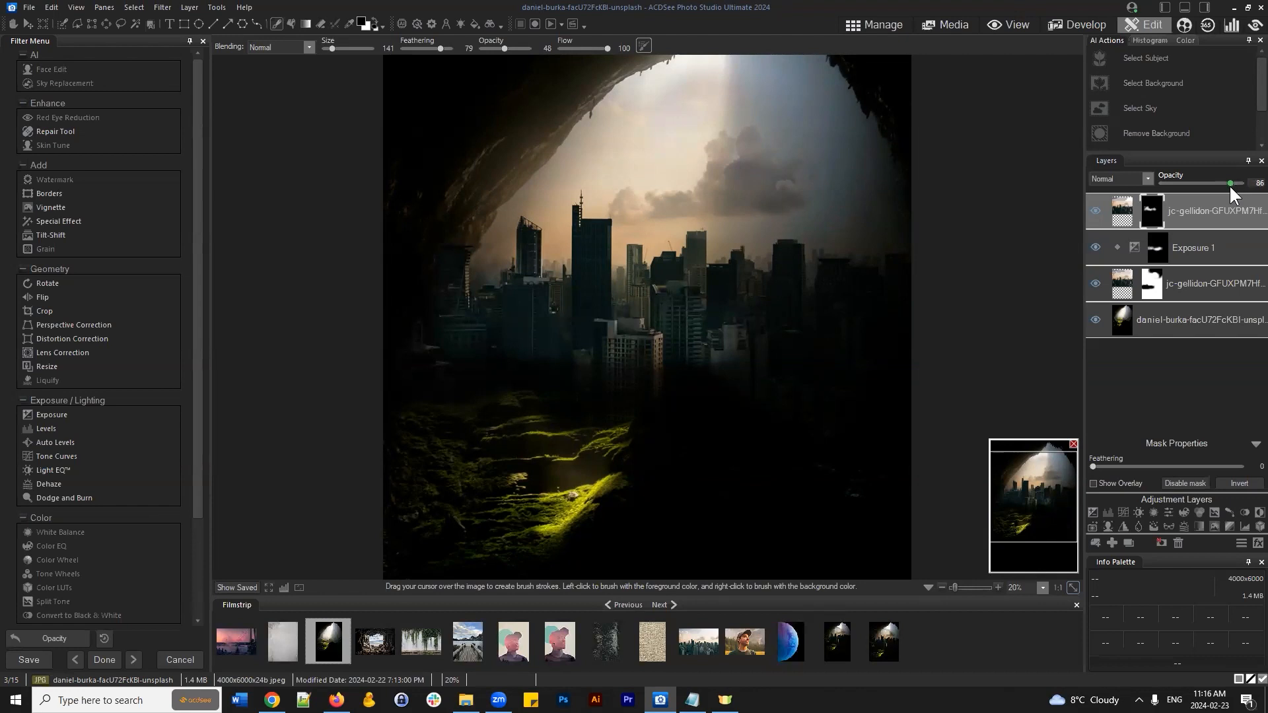
Step: Toggle the Exposure 1 layer off and on, and move it above the duplicated skyline layer
{"action": "left_click", "coordinate": [1202, 250]}
{"action": "left_click", "coordinate": [1097, 246]}
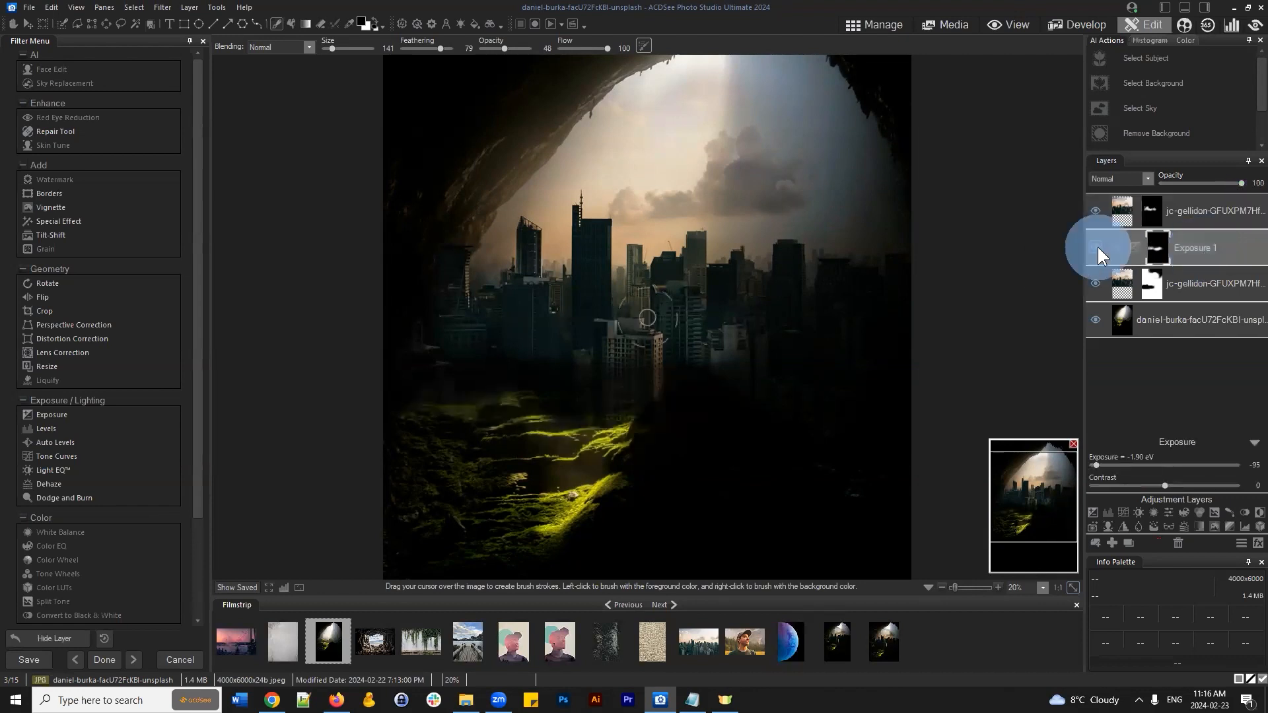
{"action": "left_click", "coordinate": [1098, 247]}
{"action": "left_click_drag", "start_coordinate": [1130, 248], "coordinate": [1184, 193]}
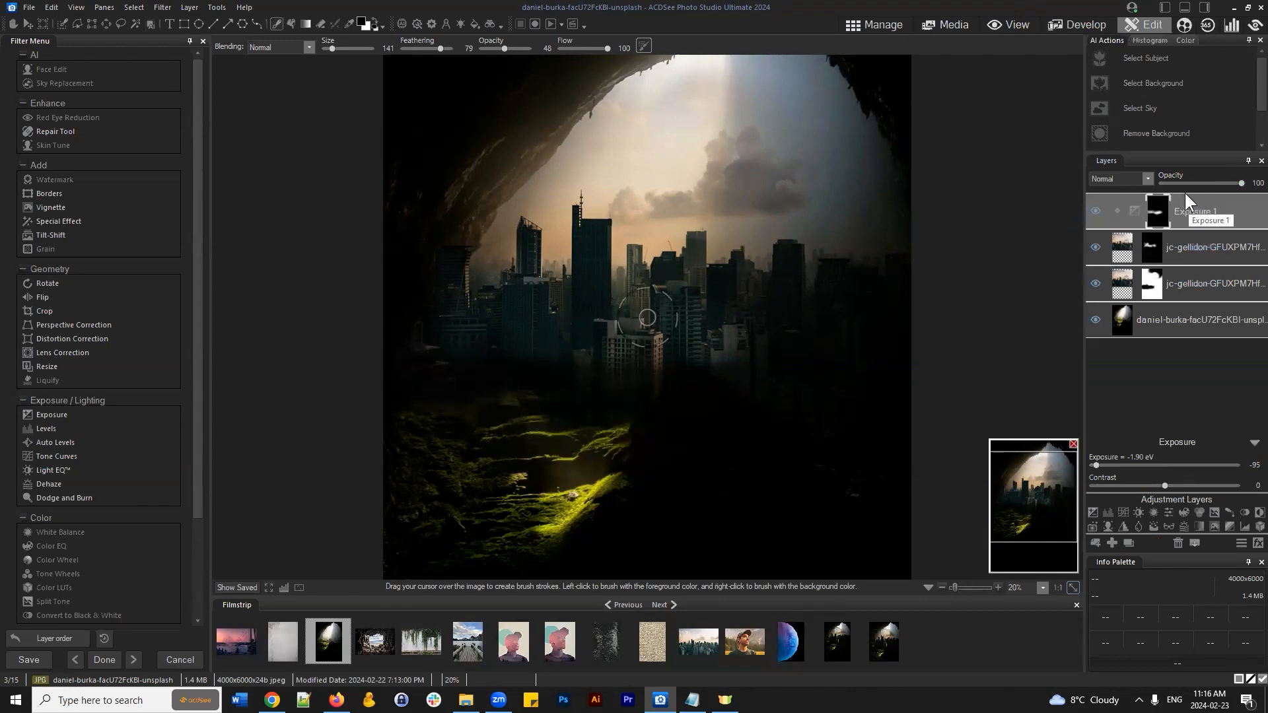
Step: Paint white on the Exposure 1 mask between the buildings' bases and the mossy ground with brush size 206, and check its effect
{"action": "scroll", "coordinate": [552, 370], "scroll_direction": "up", "scroll_amount": 4}
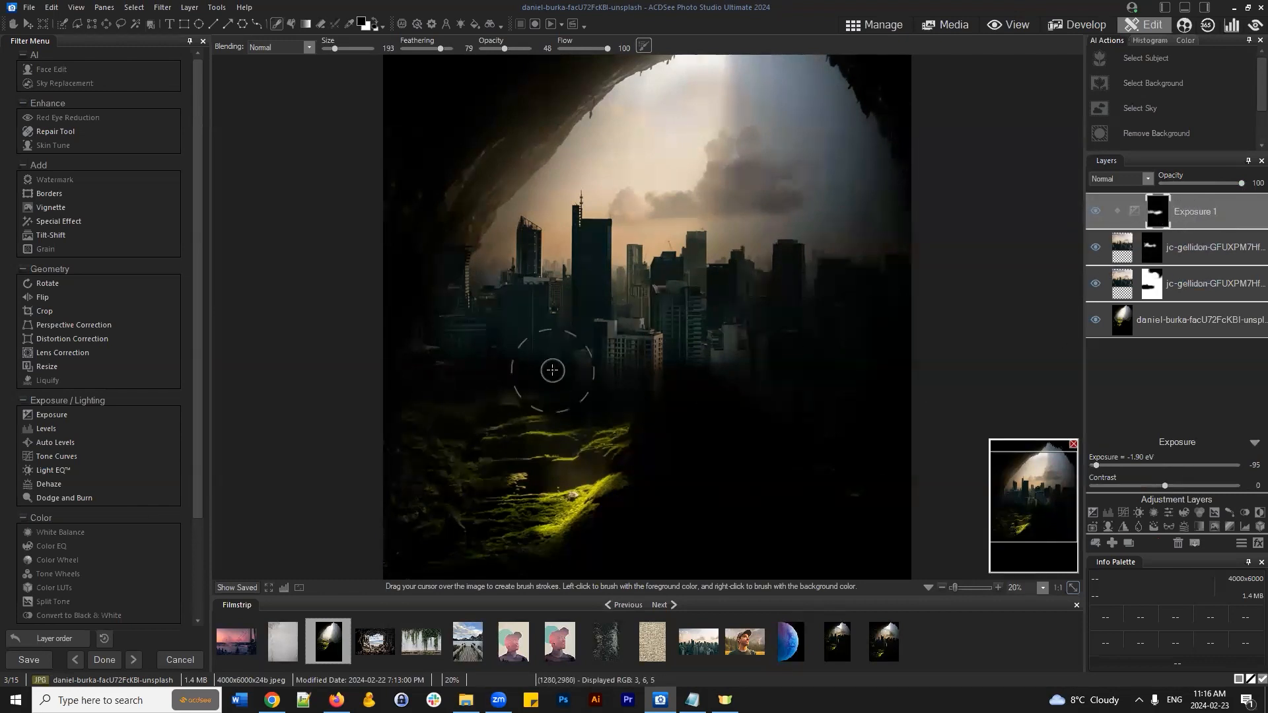
{"action": "left_click", "coordinate": [371, 20]}
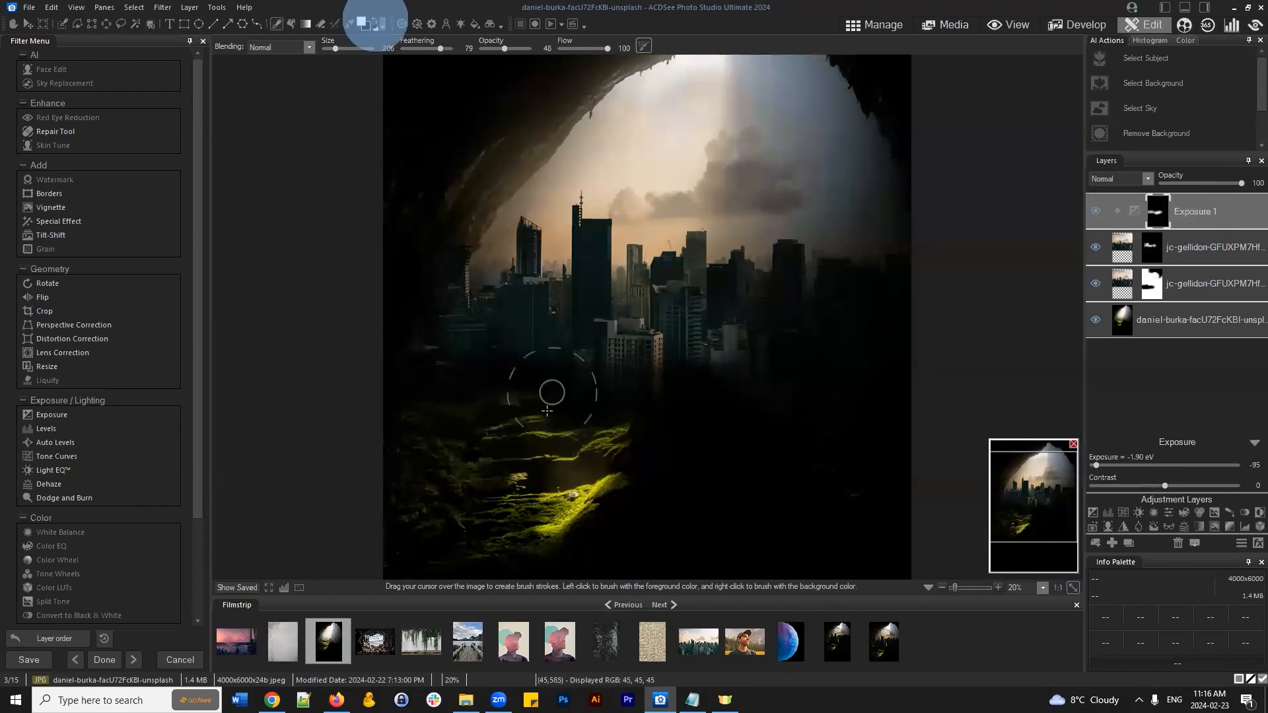
{"action": "mouse_move", "coordinate": [507, 359]}
{"action": "left_mouse_down"}
{"action": "mouse_move", "coordinate": [603, 380]}
{"action": "mouse_move", "coordinate": [635, 415]}
{"action": "mouse_move", "coordinate": [581, 383]}
{"action": "mouse_move", "coordinate": [498, 381]}
{"action": "mouse_move", "coordinate": [471, 403]}
{"action": "left_mouse_up"}
{"action": "left_click_drag", "start_coordinate": [639, 388], "coordinate": [703, 451]}
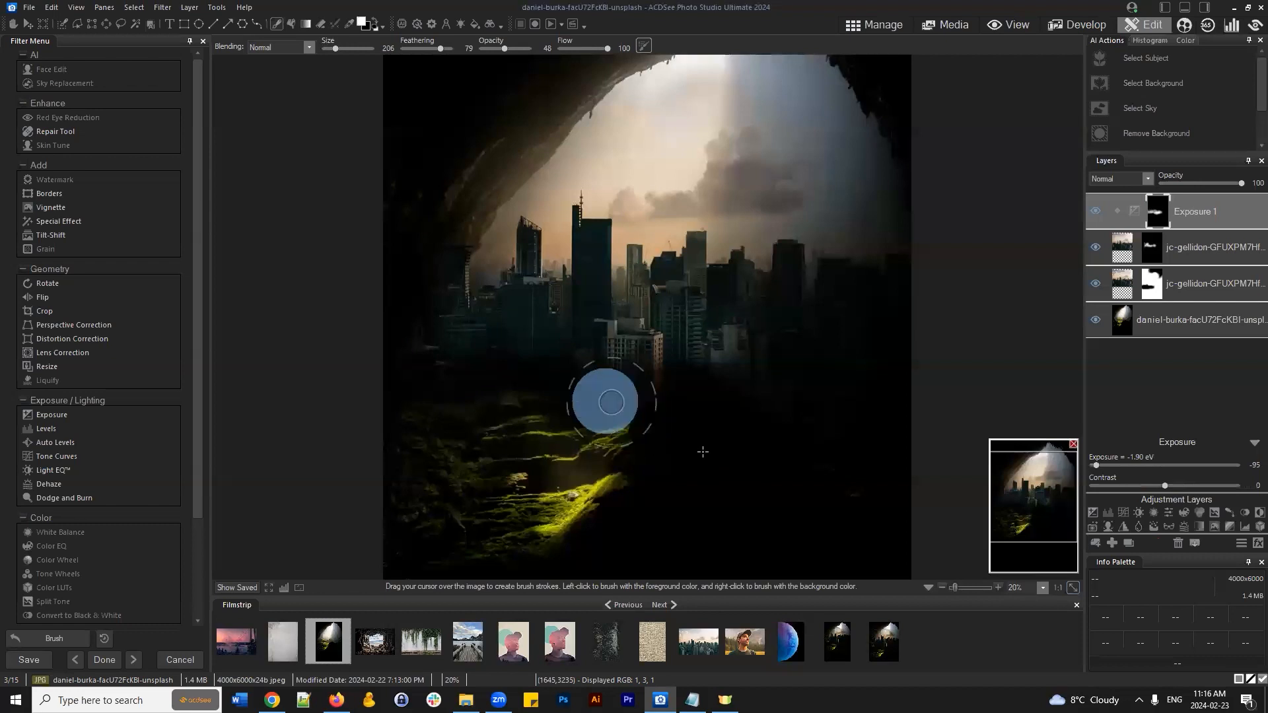
{"action": "left_click", "coordinate": [1094, 211]}
{"action": "scroll", "coordinate": [651, 371], "scroll_direction": "down", "scroll_amount": 1}
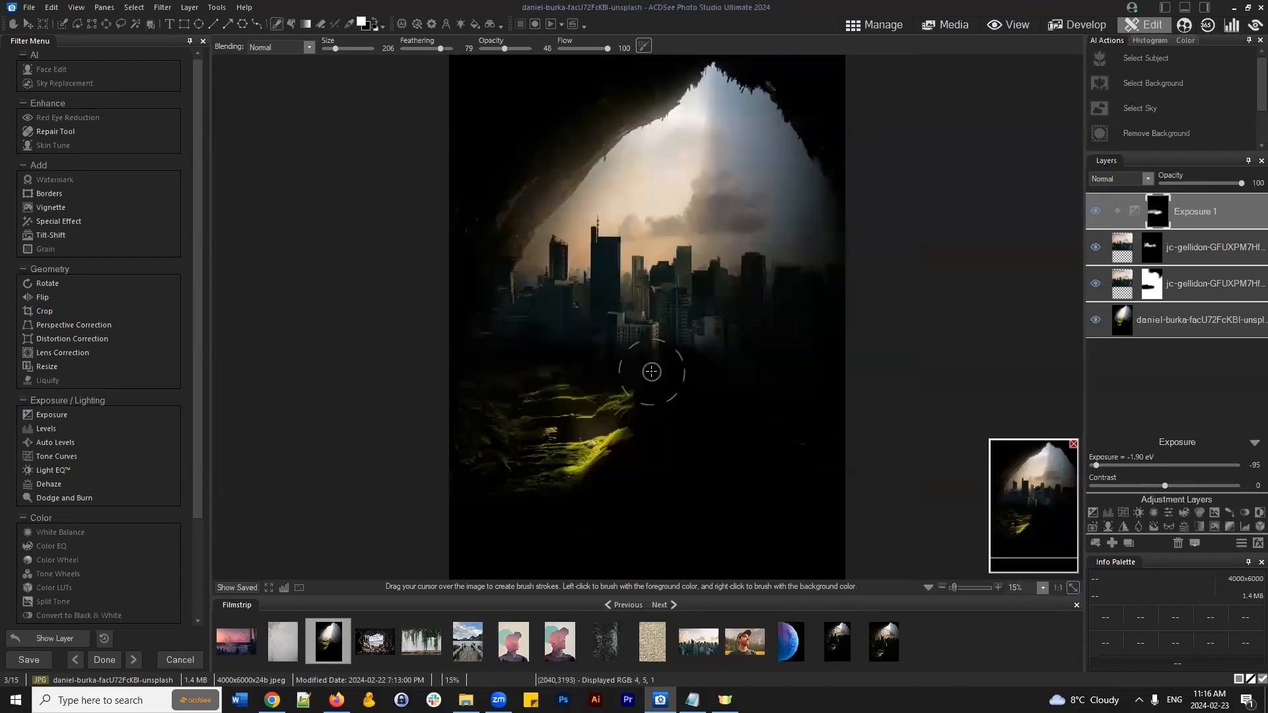
Step: Try to move the Exposure 1 layer slightly down and to the left
{"action": "left_click", "coordinate": [33, 22]}
{"action": "mouse_move", "coordinate": [659, 338]}
{"action": "left_mouse_down"}
{"action": "mouse_move", "coordinate": [665, 377]}
{"action": "mouse_move", "coordinate": [654, 334]}
{"action": "mouse_move", "coordinate": [644, 351]}
{"action": "left_mouse_up"}
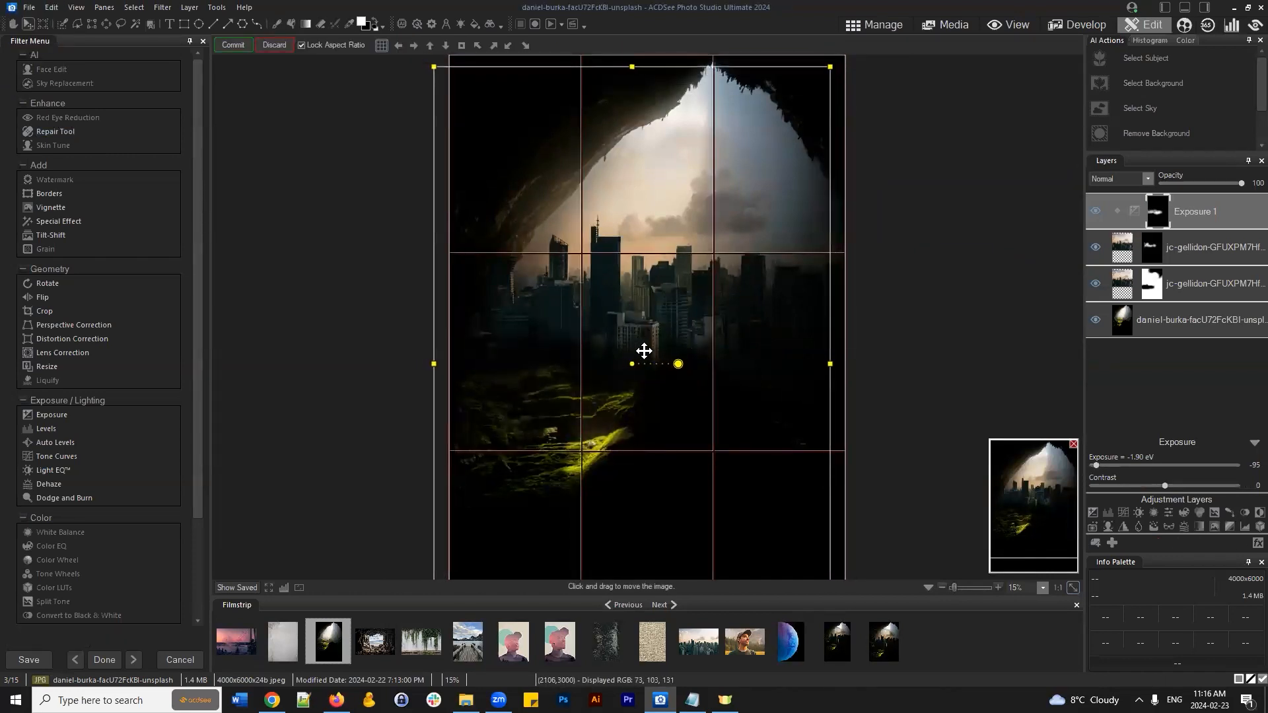
{"action": "left_click", "coordinate": [235, 45]}
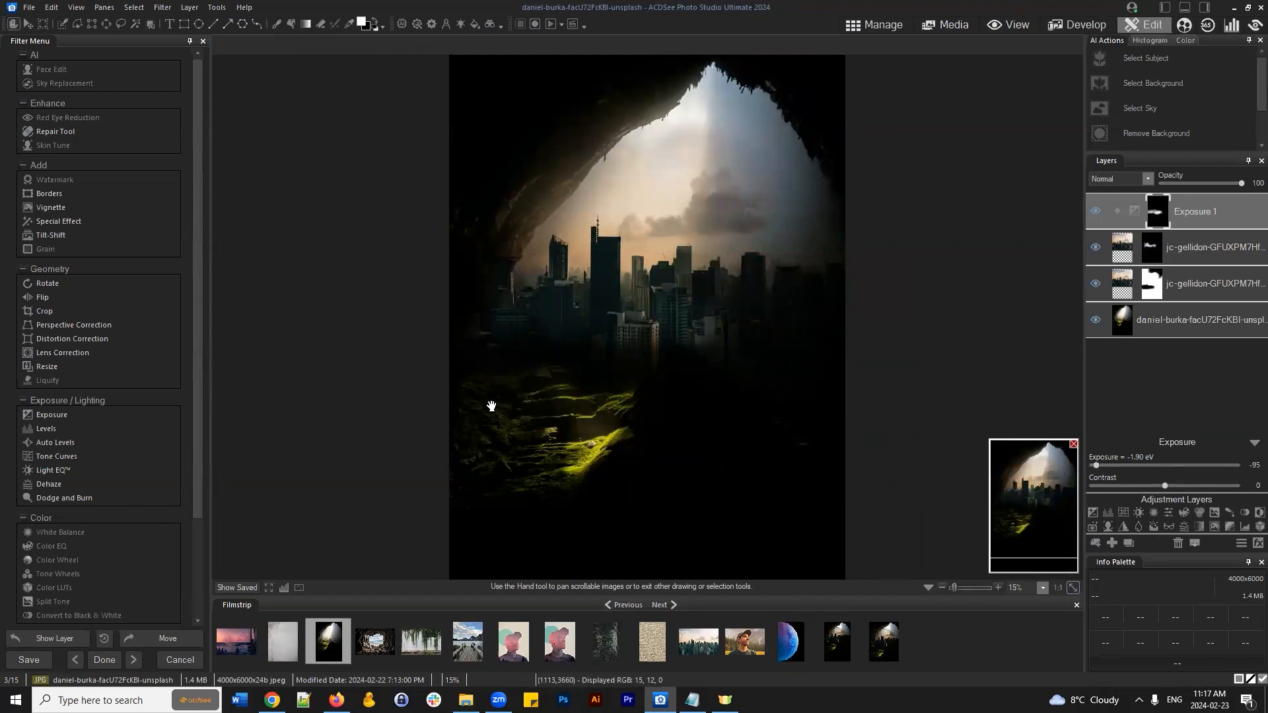
Step: Compare the composite with the duplicated skyline layer and the Exposure 1 layer switched off and on
{"action": "left_click", "coordinate": [1095, 246]}
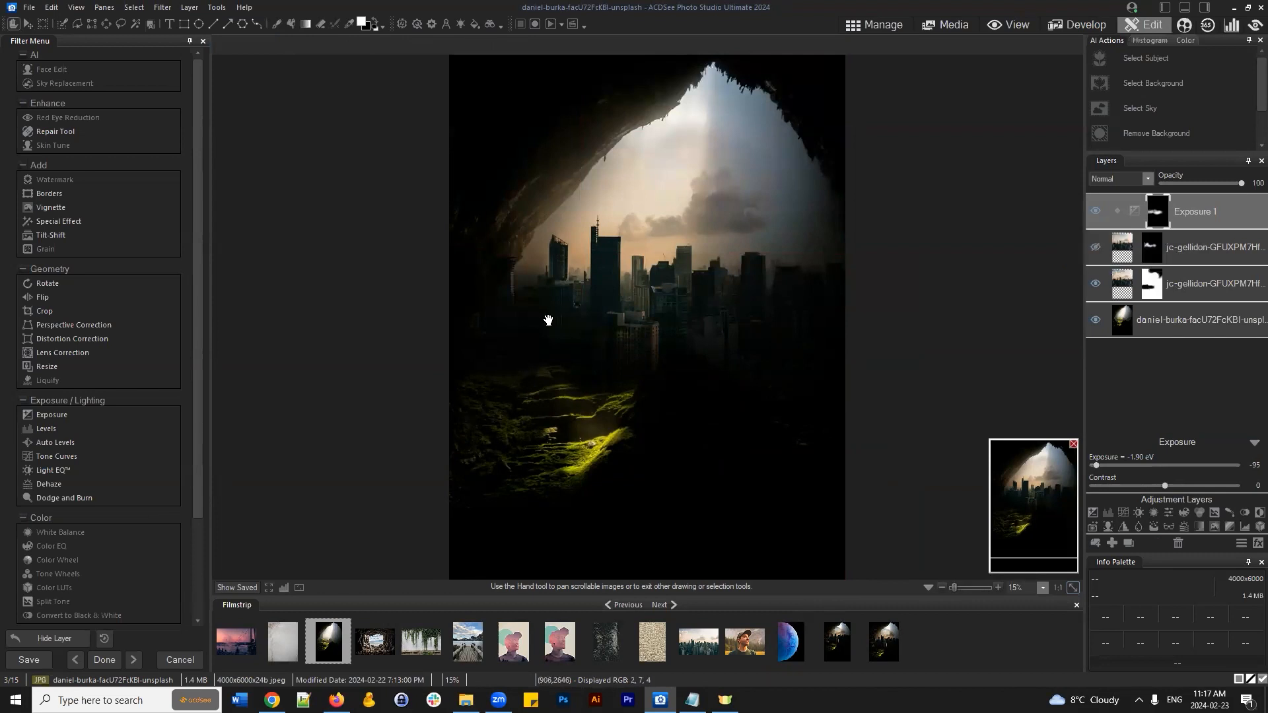
{"action": "scroll", "coordinate": [563, 333], "scroll_direction": "up", "scroll_amount": 1}
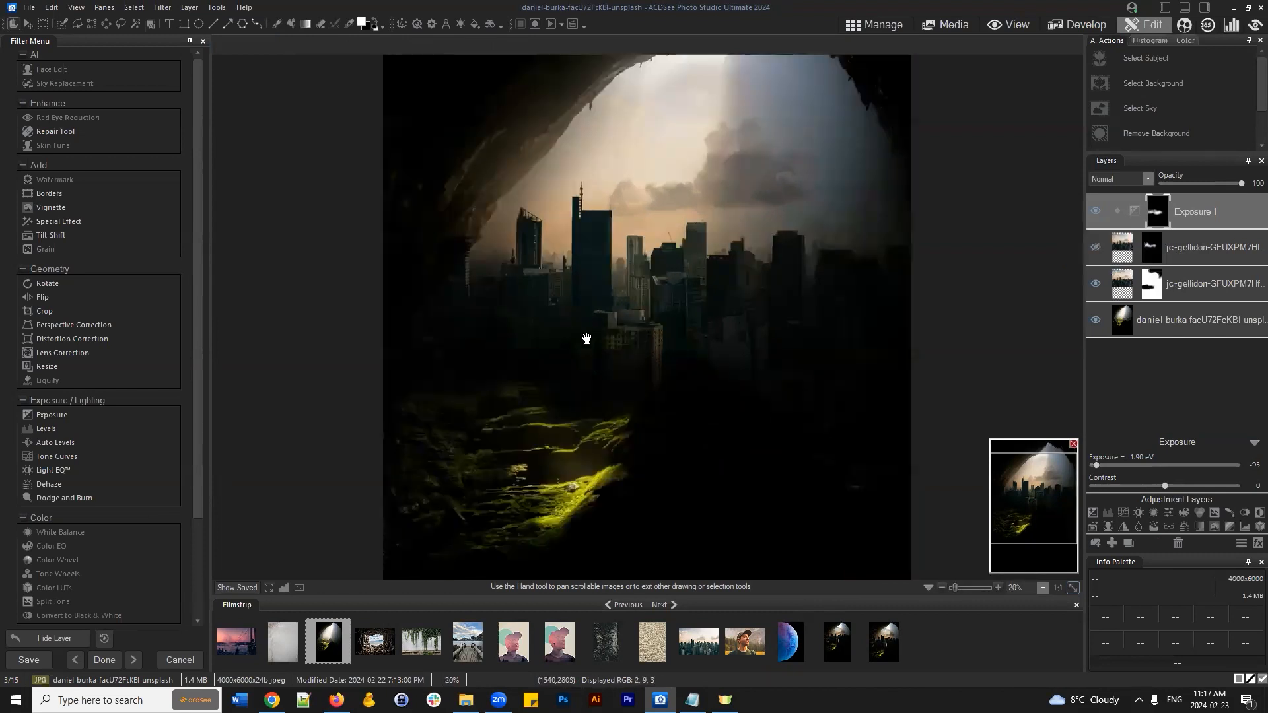
{"action": "scroll", "coordinate": [585, 340], "scroll_direction": "up", "scroll_amount": 1}
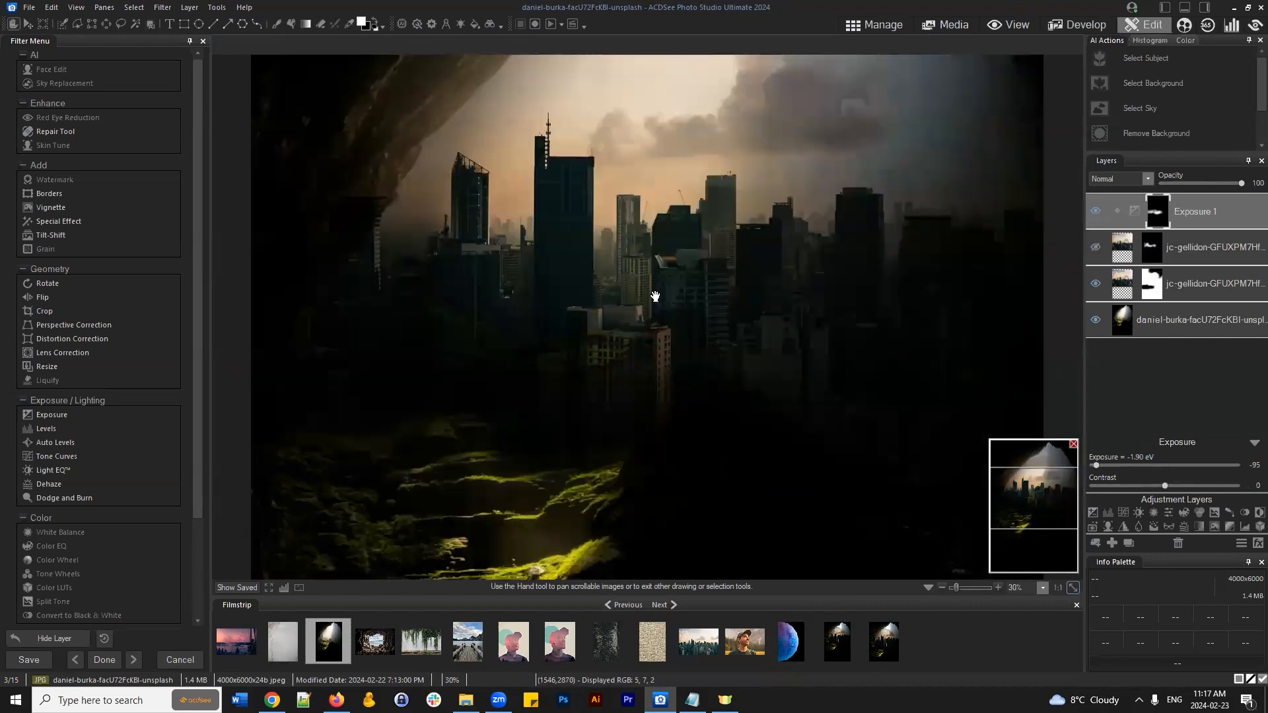
{"action": "left_click", "coordinate": [1095, 247]}
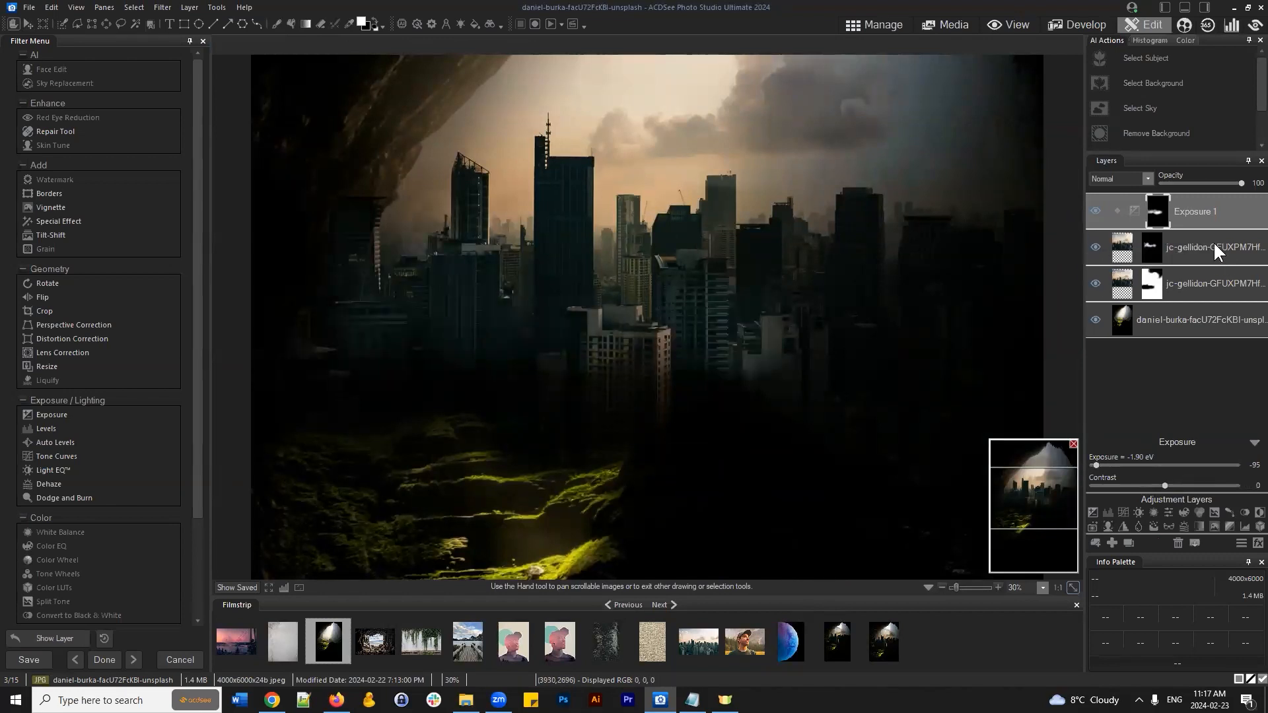
{"action": "left_click", "coordinate": [1093, 249]}
{"action": "scroll", "coordinate": [701, 411], "scroll_direction": "down", "scroll_amount": 2}
{"action": "scroll", "coordinate": [700, 415], "scroll_direction": "down", "scroll_amount": 1}
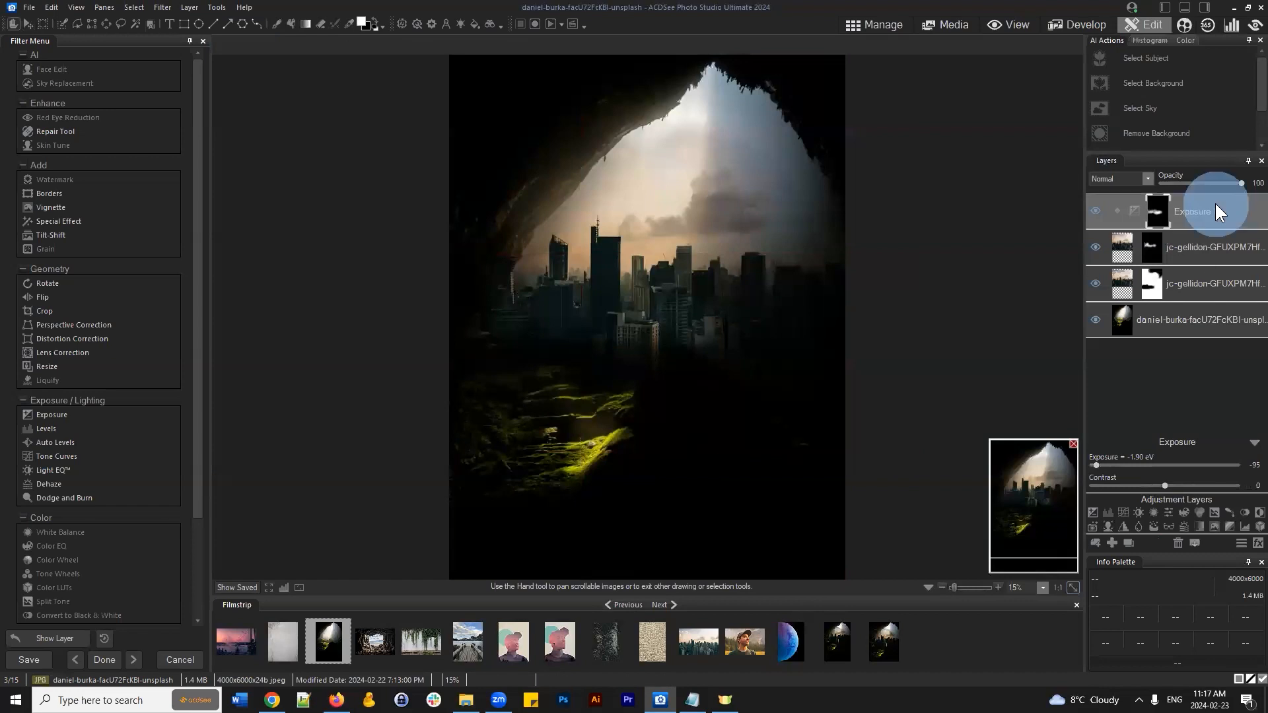
{"action": "left_click", "coordinate": [1097, 210]}
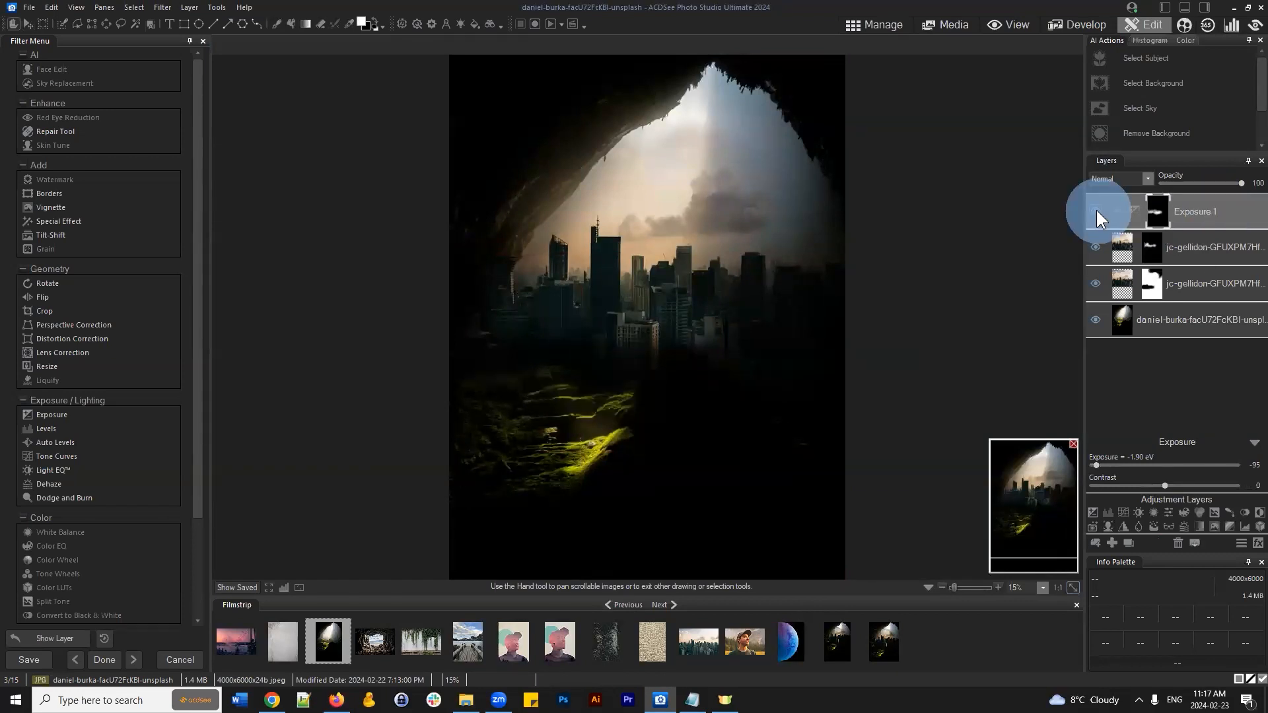
{"action": "left_click", "coordinate": [26, 22]}
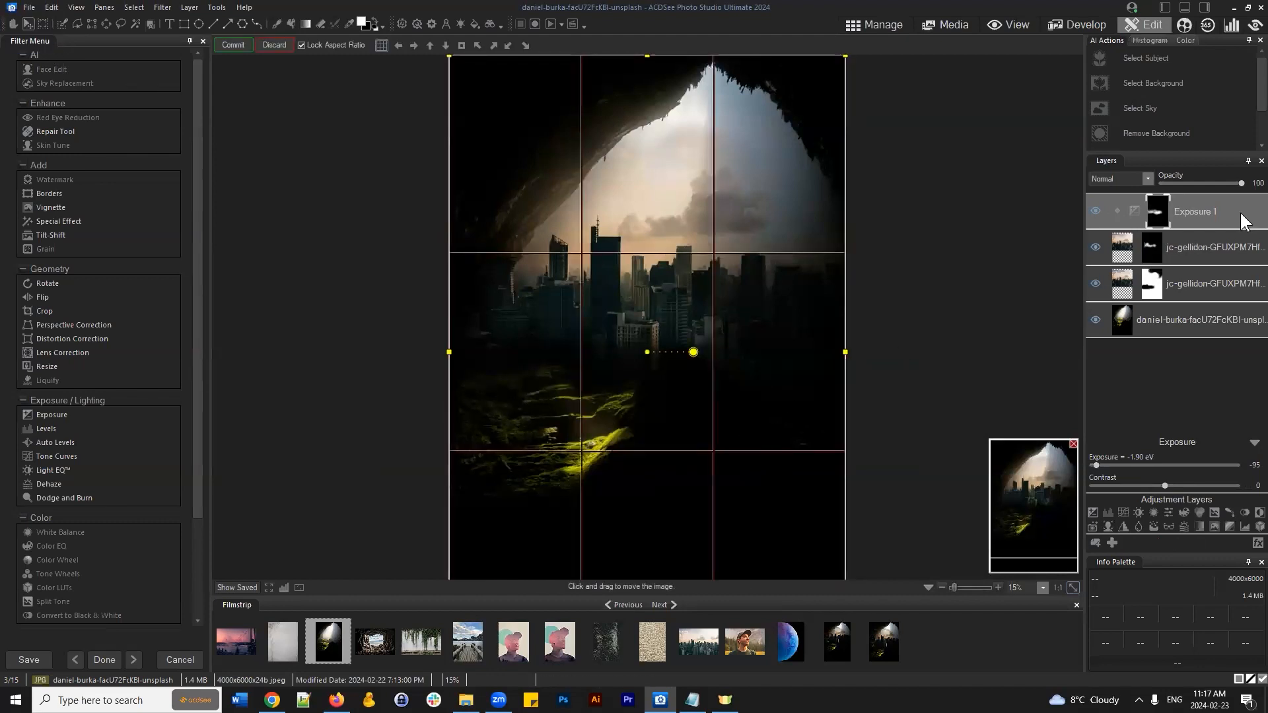
{"action": "mouse_move", "coordinate": [665, 368]}
{"action": "left_mouse_down"}
{"action": "mouse_move", "coordinate": [652, 359]}
{"action": "mouse_move", "coordinate": [656, 389]}
{"action": "mouse_move", "coordinate": [666, 370]}
{"action": "left_mouse_up"}
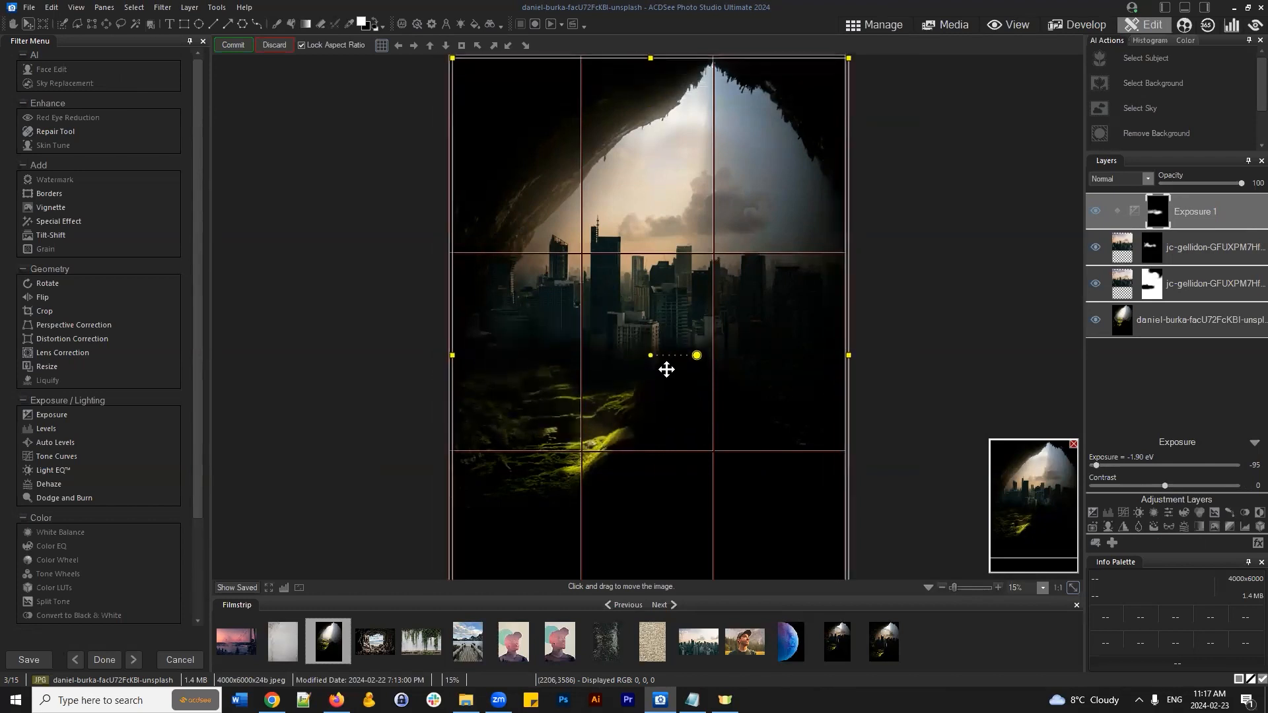
{"action": "left_click", "coordinate": [275, 46]}
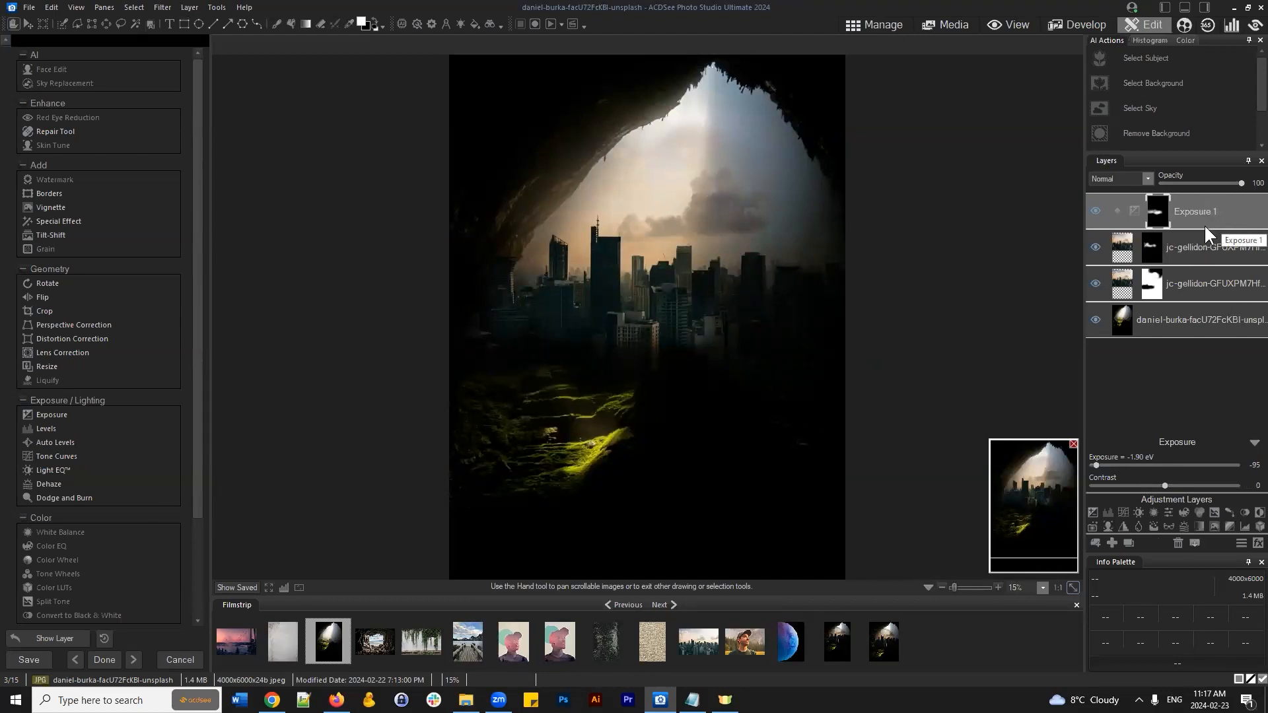
{"action": "left_click", "coordinate": [1179, 385]}
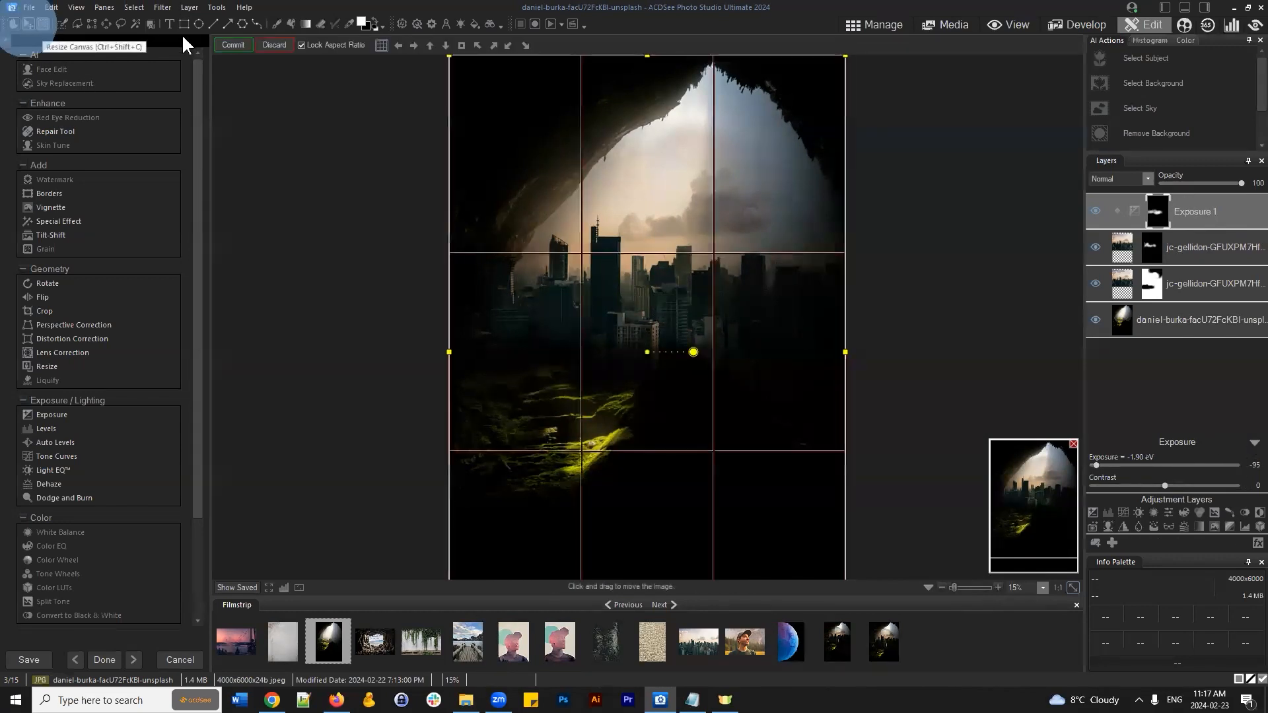
{"action": "left_click", "coordinate": [281, 44]}
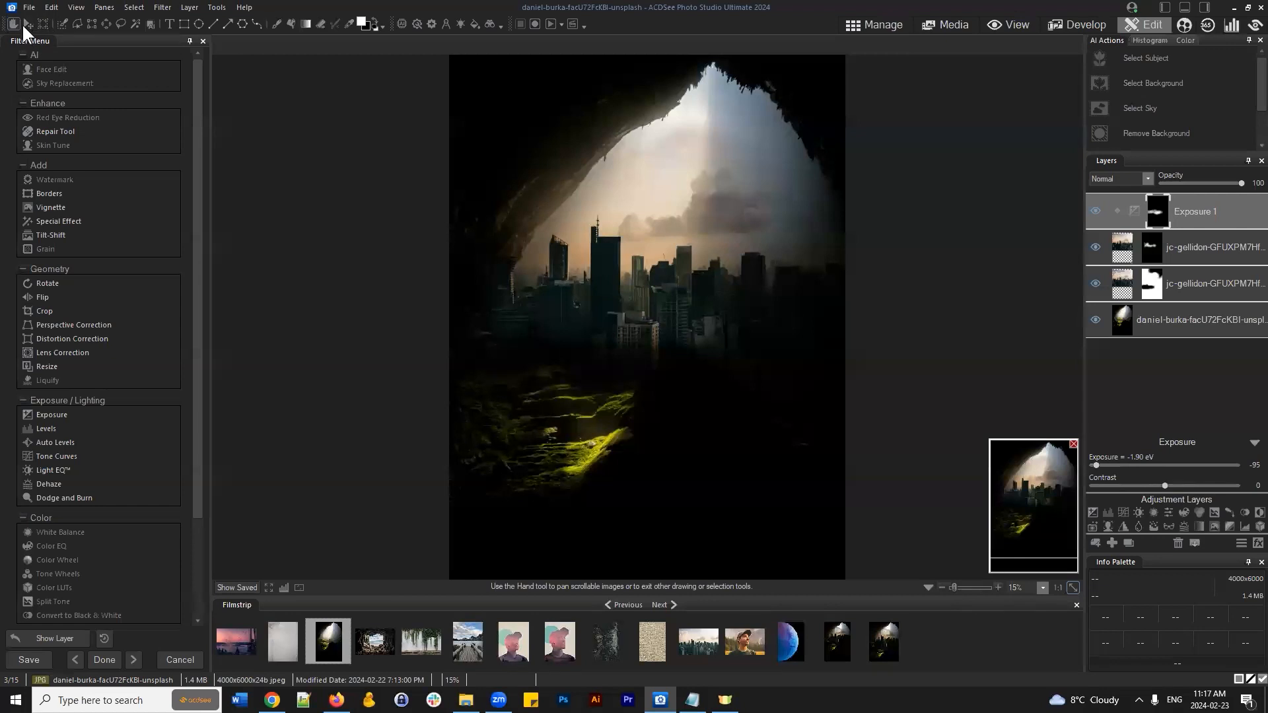
{"action": "left_click_drag", "start_coordinate": [665, 311], "coordinate": [670, 416]}
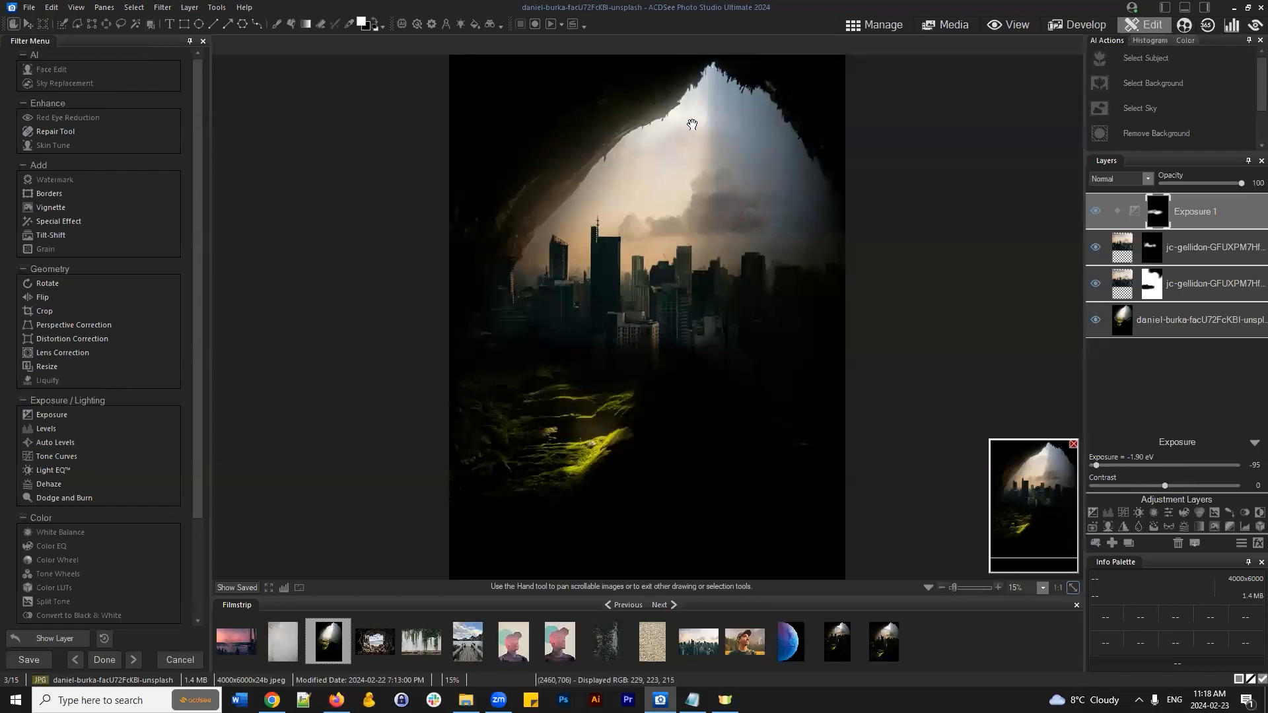
{"action": "left_click_drag", "start_coordinate": [499, 196], "coordinate": [521, 283]}
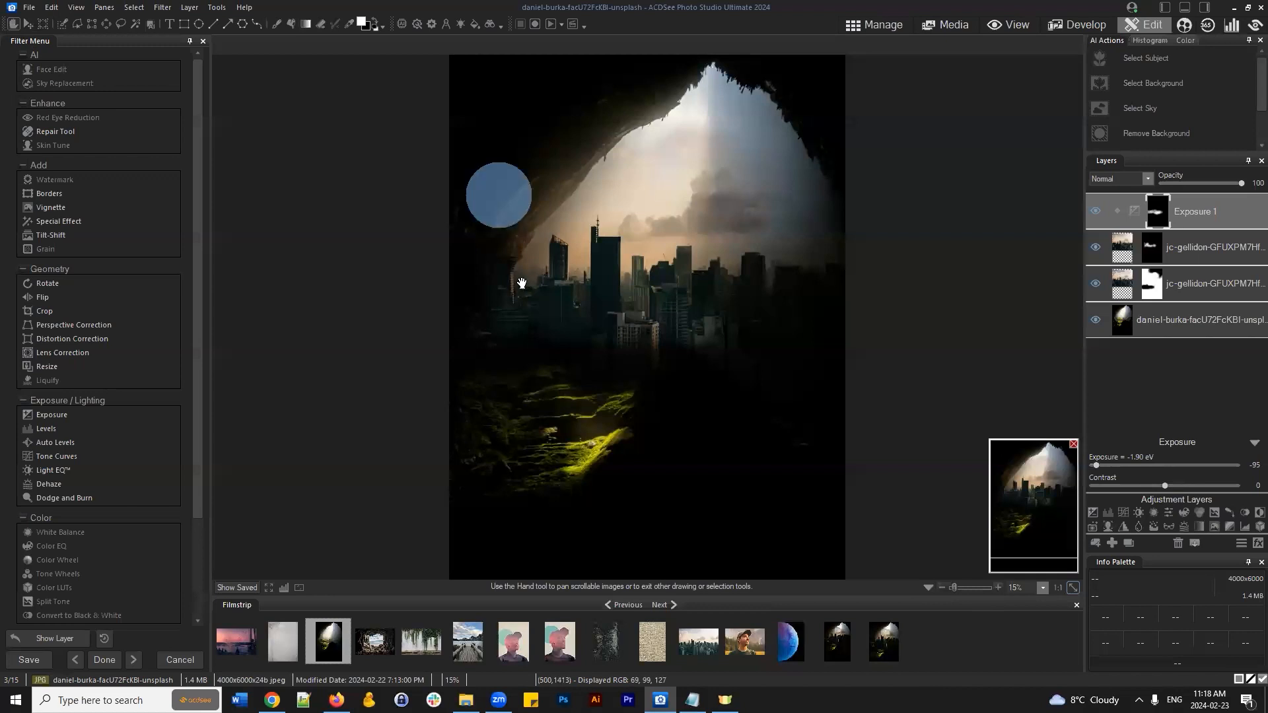
{"action": "left_click", "coordinate": [932, 286]}
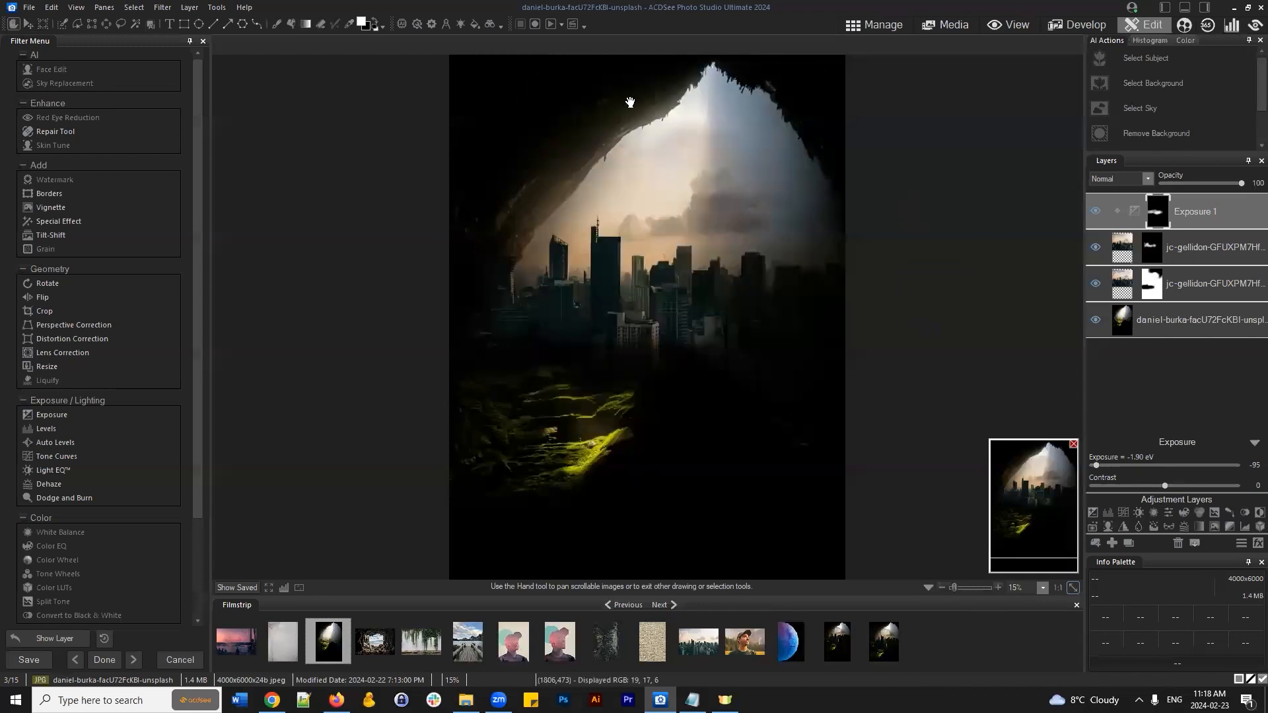
{"action": "scroll", "coordinate": [672, 168], "scroll_direction": "up", "scroll_amount": 1}
{"action": "left_click_drag", "start_coordinate": [1048, 504], "coordinate": [1043, 473]}
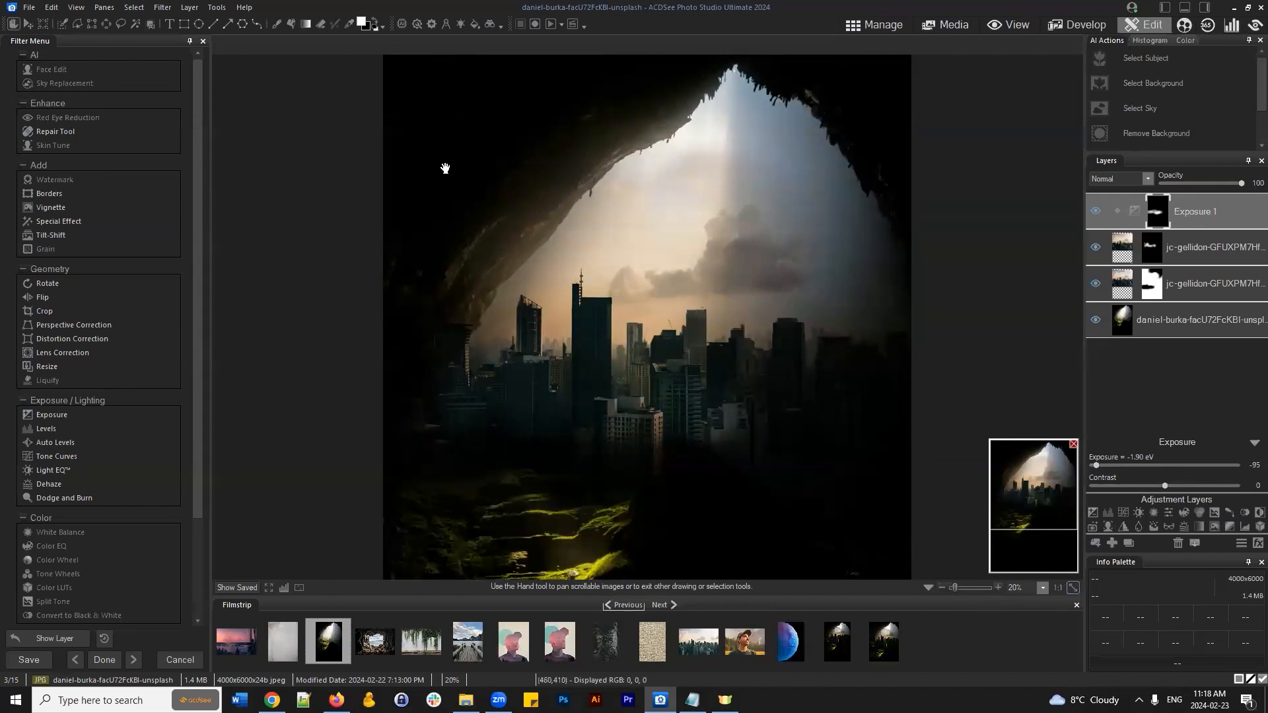
Step: Add the ivy-covered tree photo from the filmstrip as the top layer and scale it down over the cave's upper-left area
{"action": "left_click_drag", "start_coordinate": [598, 641], "coordinate": [1214, 199]}
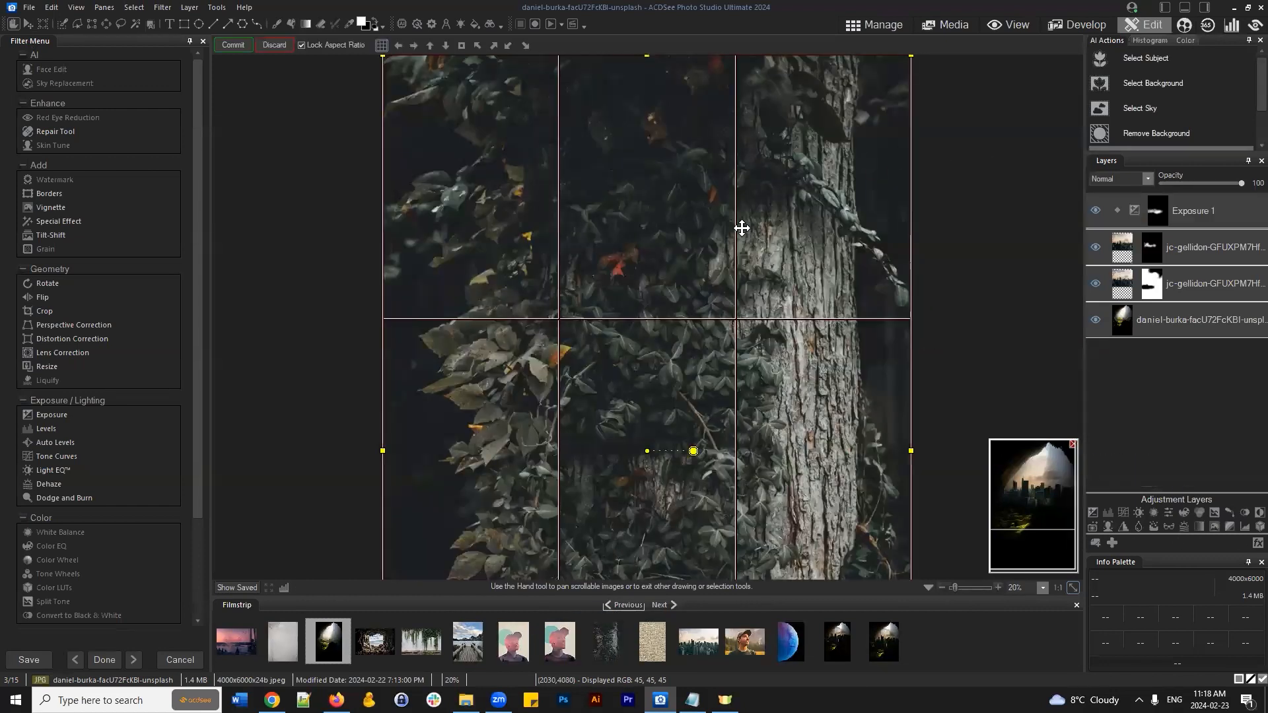
{"action": "scroll", "coordinate": [736, 262], "scroll_direction": "down", "scroll_amount": 1}
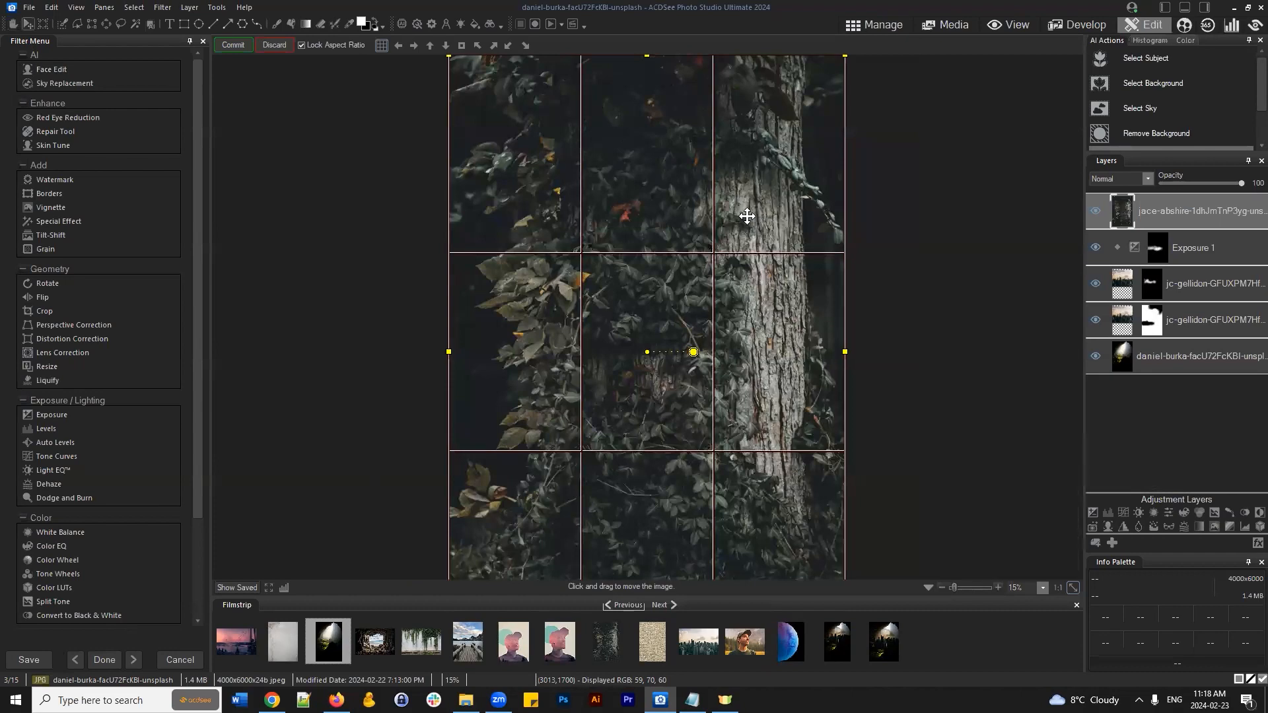
{"action": "scroll", "coordinate": [747, 217], "scroll_direction": "down", "scroll_amount": 2}
{"action": "left_click_drag", "start_coordinate": [739, 176], "coordinate": [688, 275]}
{"action": "left_click_drag", "start_coordinate": [650, 325], "coordinate": [649, 251]}
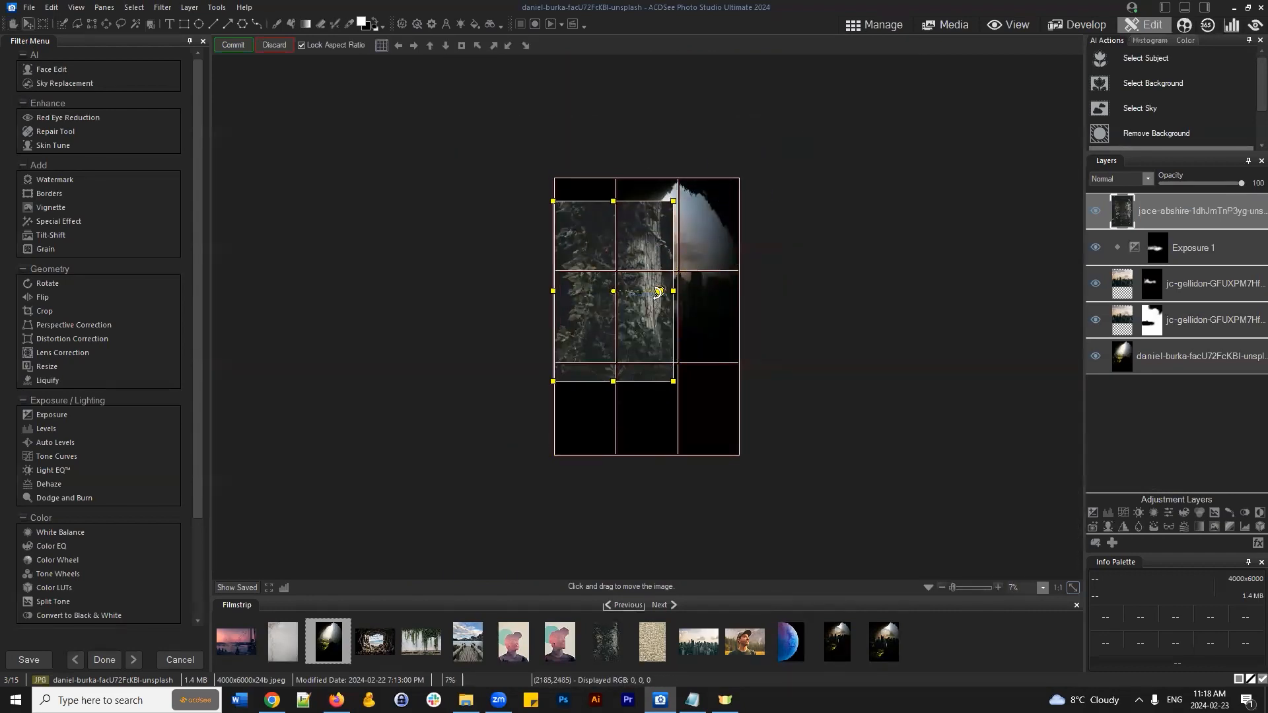
Step: Rotate the tree photo layer 180 degrees so the trunk is on its left, and shift it towards the middle of the canvas
{"action": "left_click_drag", "start_coordinate": [608, 328], "coordinate": [638, 336]}
{"action": "scroll", "coordinate": [653, 284], "scroll_direction": "up", "scroll_amount": 1}
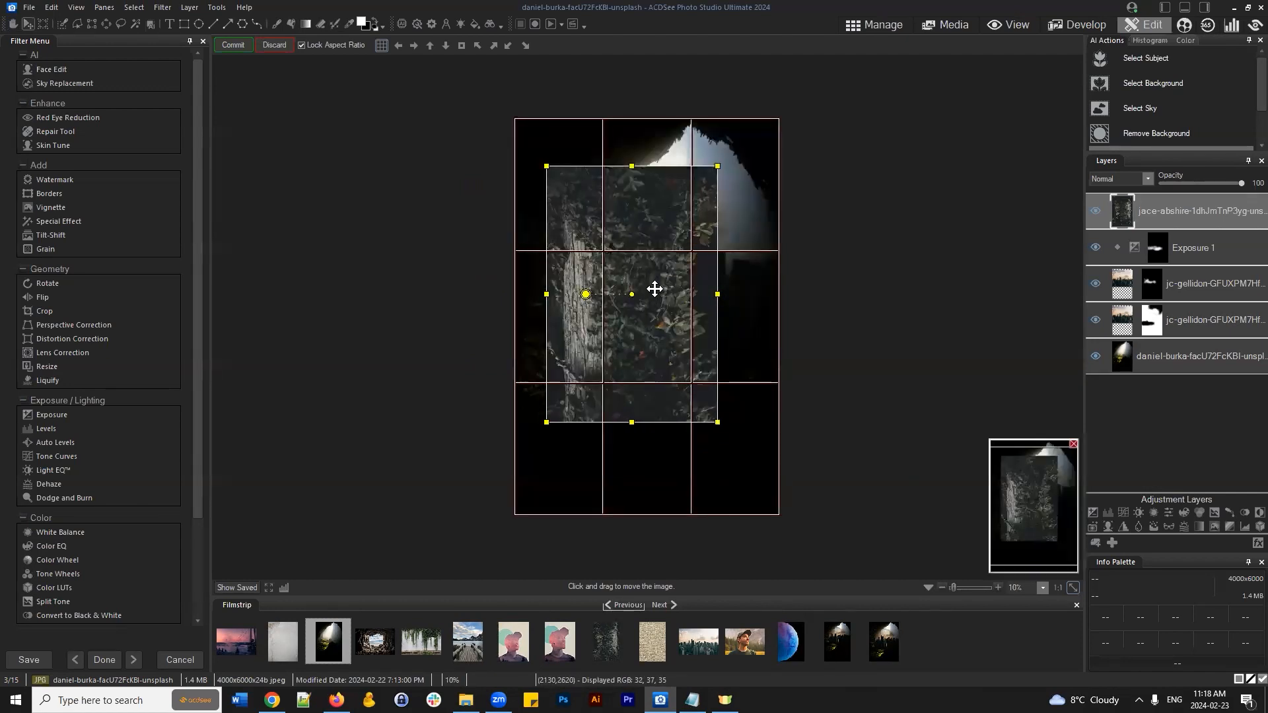
{"action": "scroll", "coordinate": [651, 284], "scroll_direction": "up", "scroll_amount": 1}
{"action": "scroll", "coordinate": [677, 308], "scroll_direction": "down", "scroll_amount": 1}
{"action": "mouse_move", "coordinate": [667, 319]}
{"action": "left_mouse_down"}
{"action": "mouse_move", "coordinate": [691, 319]}
{"action": "mouse_move", "coordinate": [642, 328]}
{"action": "mouse_move", "coordinate": [509, 305]}
{"action": "mouse_move", "coordinate": [663, 334]}
{"action": "mouse_move", "coordinate": [660, 314]}
{"action": "mouse_move", "coordinate": [662, 328]}
{"action": "mouse_move", "coordinate": [640, 325]}
{"action": "mouse_move", "coordinate": [640, 339]}
{"action": "mouse_move", "coordinate": [661, 335]}
{"action": "left_mouse_up"}
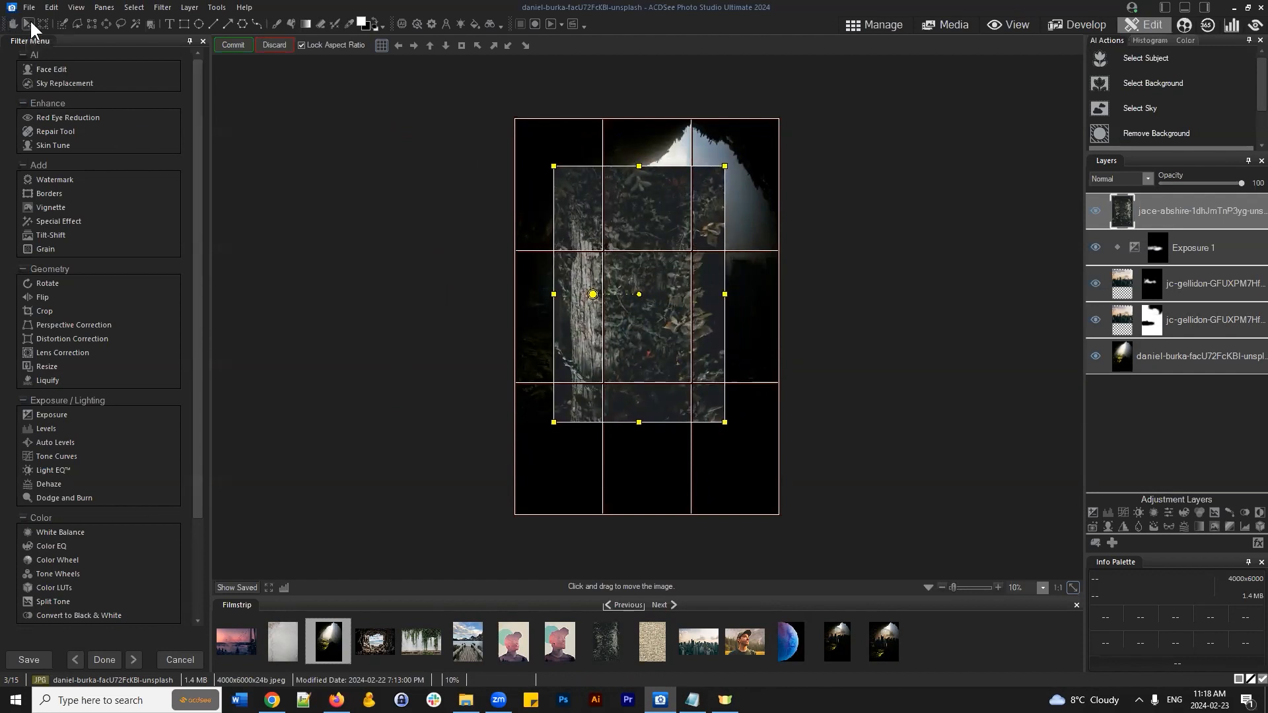
Step: Enlarge the tree photo slightly, place it against the canvas's top-left edge so only its foliage strip overlaps the cave, and commit the placement
{"action": "left_click_drag", "start_coordinate": [656, 276], "coordinate": [601, 291]}
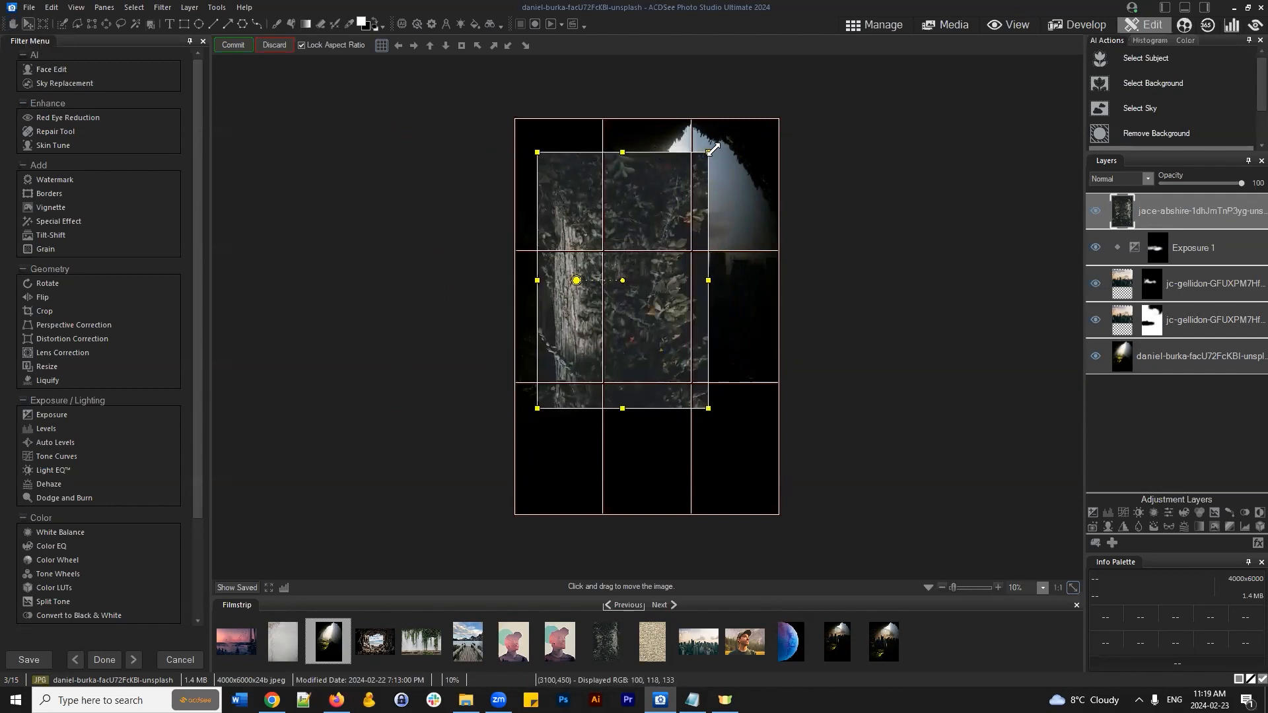
{"action": "left_click_drag", "start_coordinate": [708, 411], "coordinate": [717, 421]}
{"action": "left_click_drag", "start_coordinate": [665, 317], "coordinate": [528, 280]}
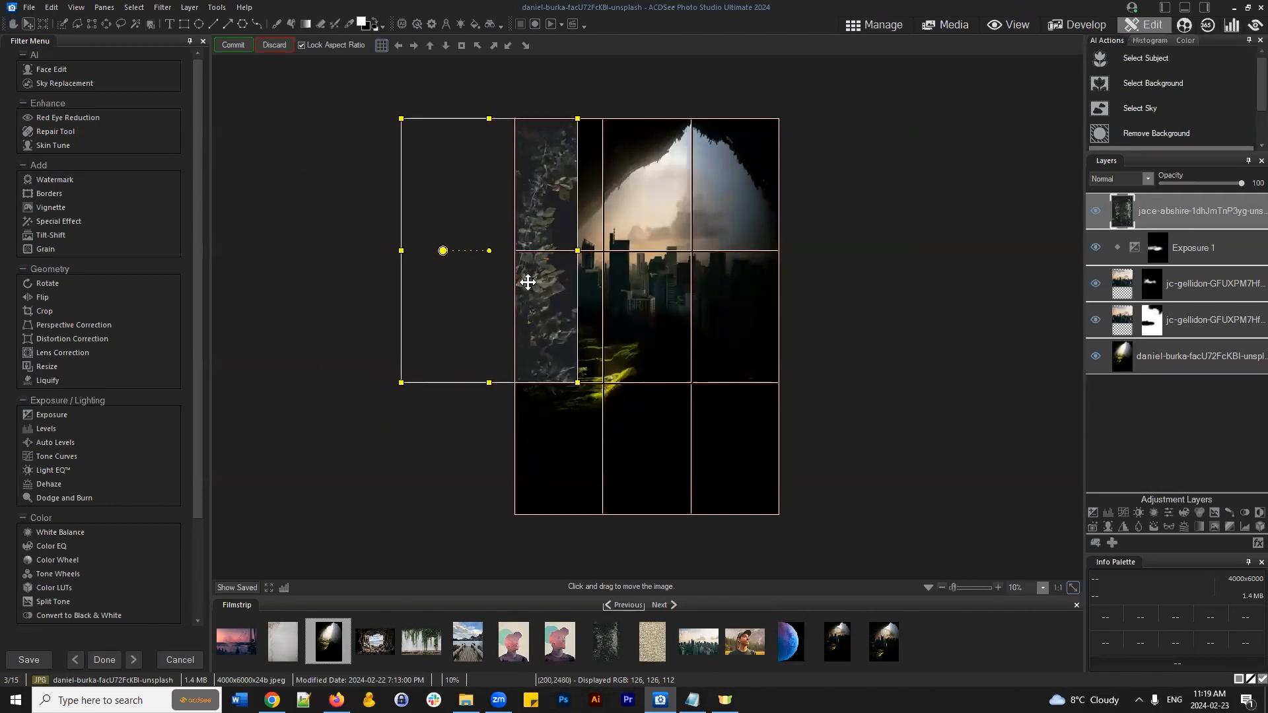
{"action": "left_click", "coordinate": [426, 49]}
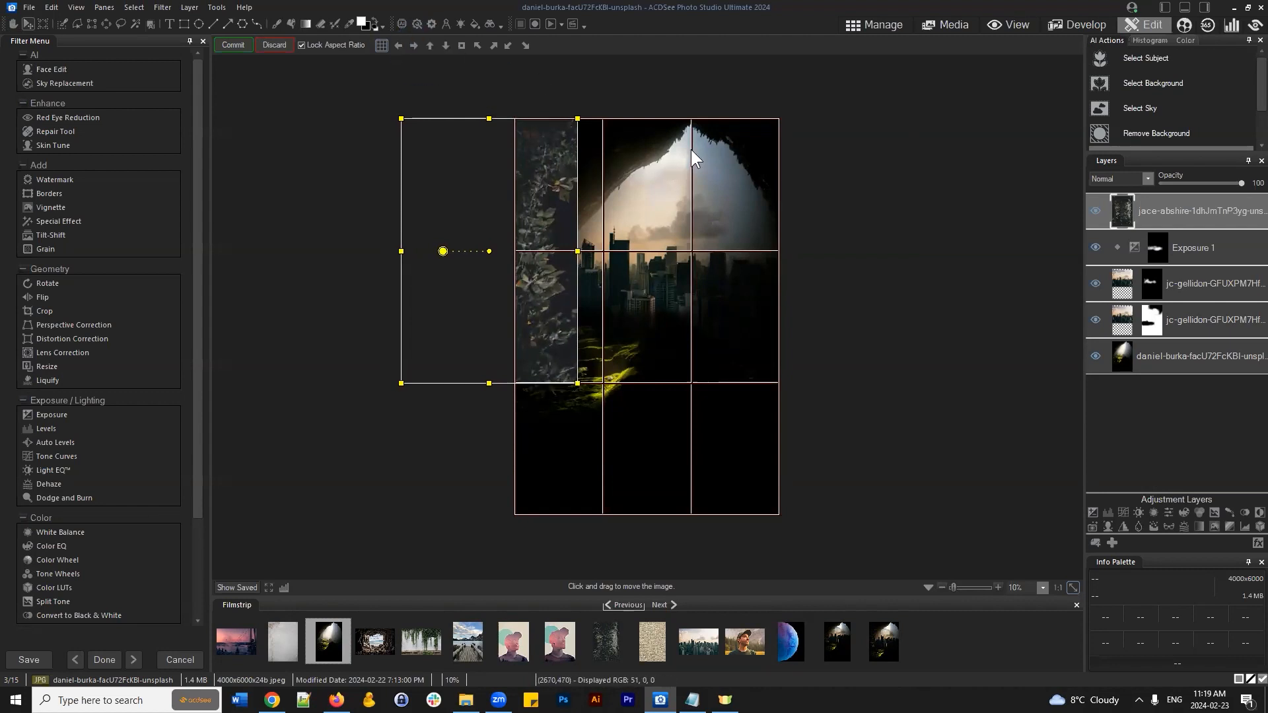
{"action": "left_click", "coordinate": [233, 40]}
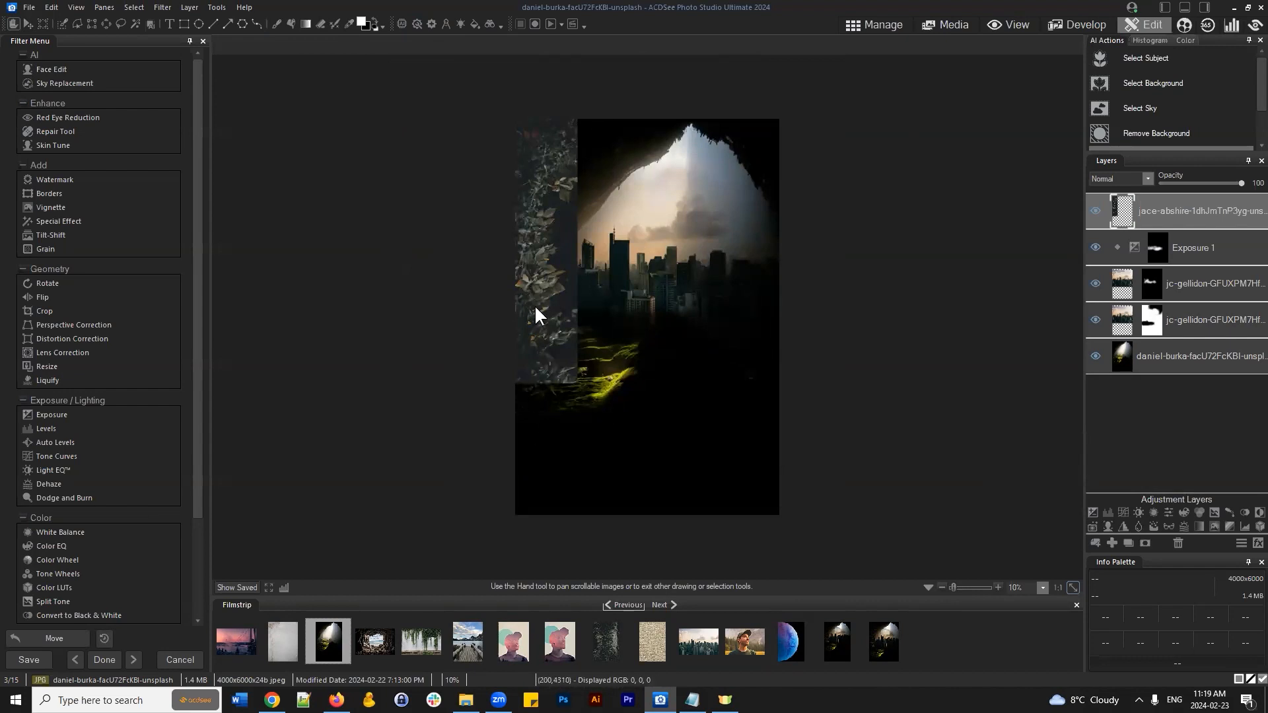
Step: Set the foliage layer's blend mode to Lighten and check the effect by switching the layer off and on
{"action": "left_click", "coordinate": [1182, 215]}
{"action": "left_click", "coordinate": [1147, 178]}
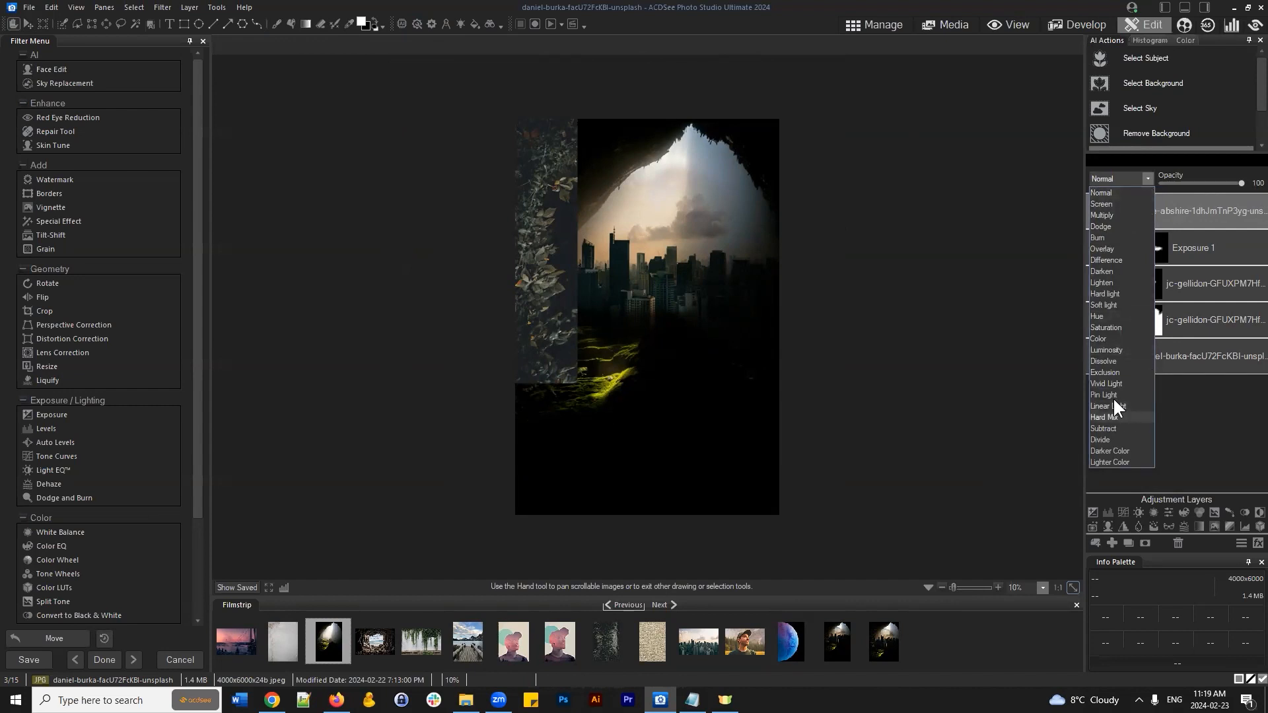
{"action": "left_click", "coordinate": [1114, 282]}
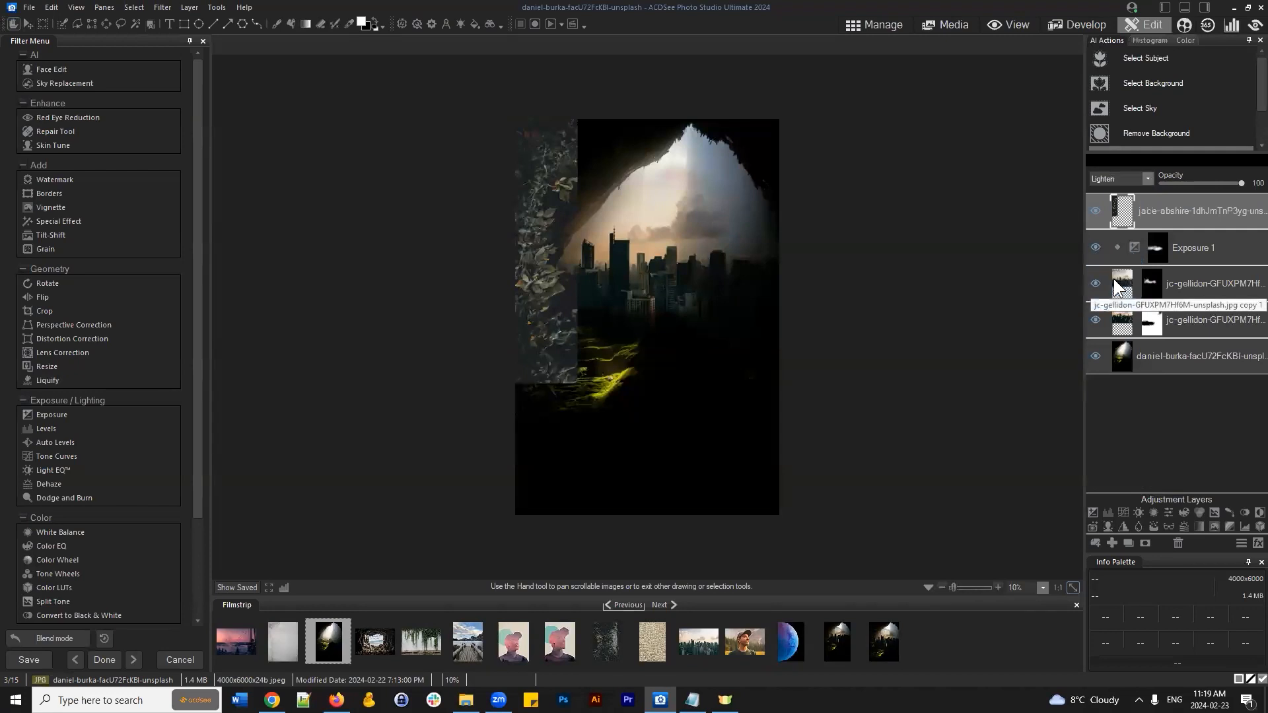
{"action": "left_click", "coordinate": [1094, 210]}
{"action": "left_click", "coordinate": [1095, 209]}
Step: Compare the Darken and Subtract blend modes with Lighten on the foliage layer, ending on Lighten
{"action": "left_click", "coordinate": [1137, 178]}
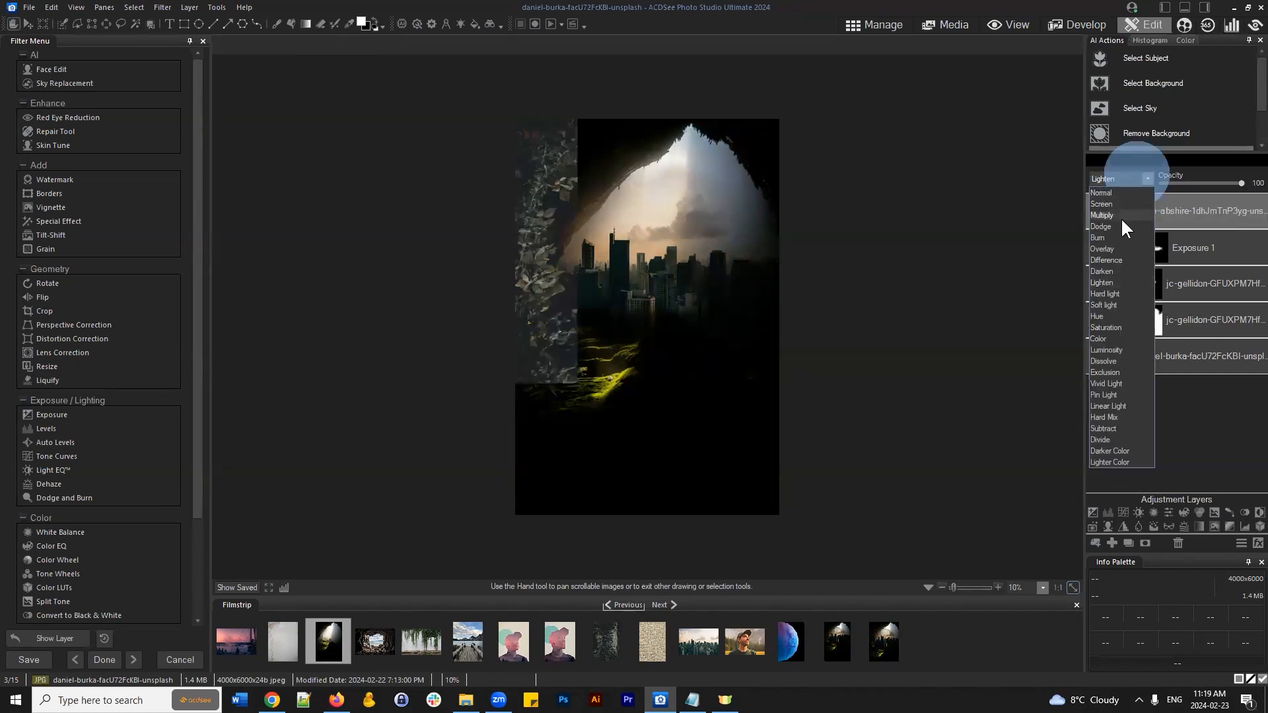
{"action": "left_click", "coordinate": [1111, 270]}
{"action": "left_click", "coordinate": [1127, 177]}
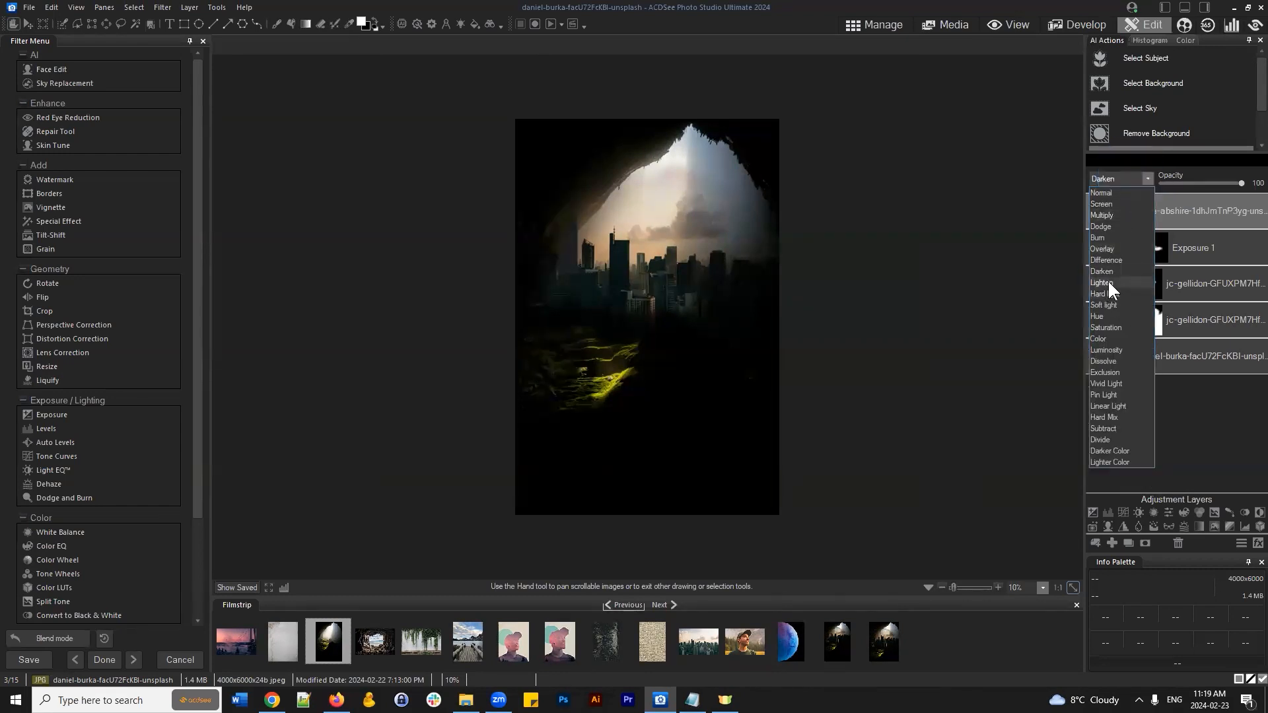
{"action": "left_click", "coordinate": [1107, 282]}
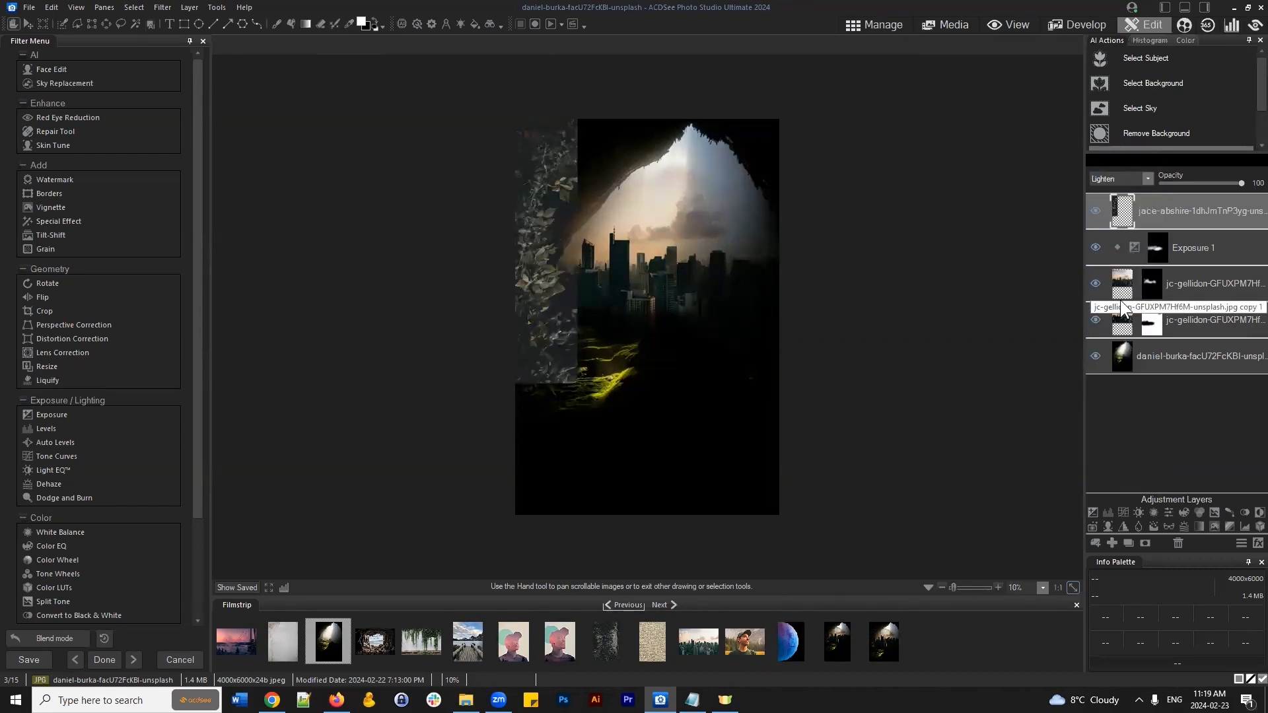
{"action": "left_click", "coordinate": [1147, 180]}
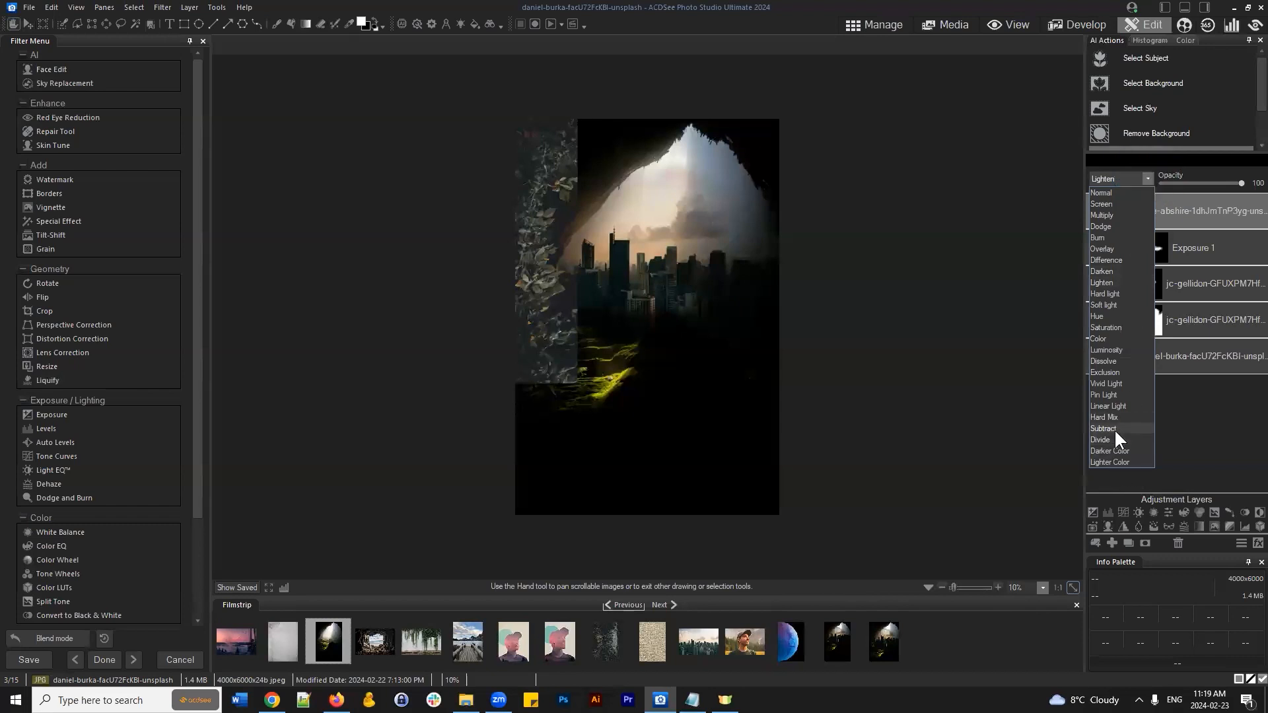
{"action": "left_click", "coordinate": [1114, 428]}
{"action": "left_click", "coordinate": [1138, 175]}
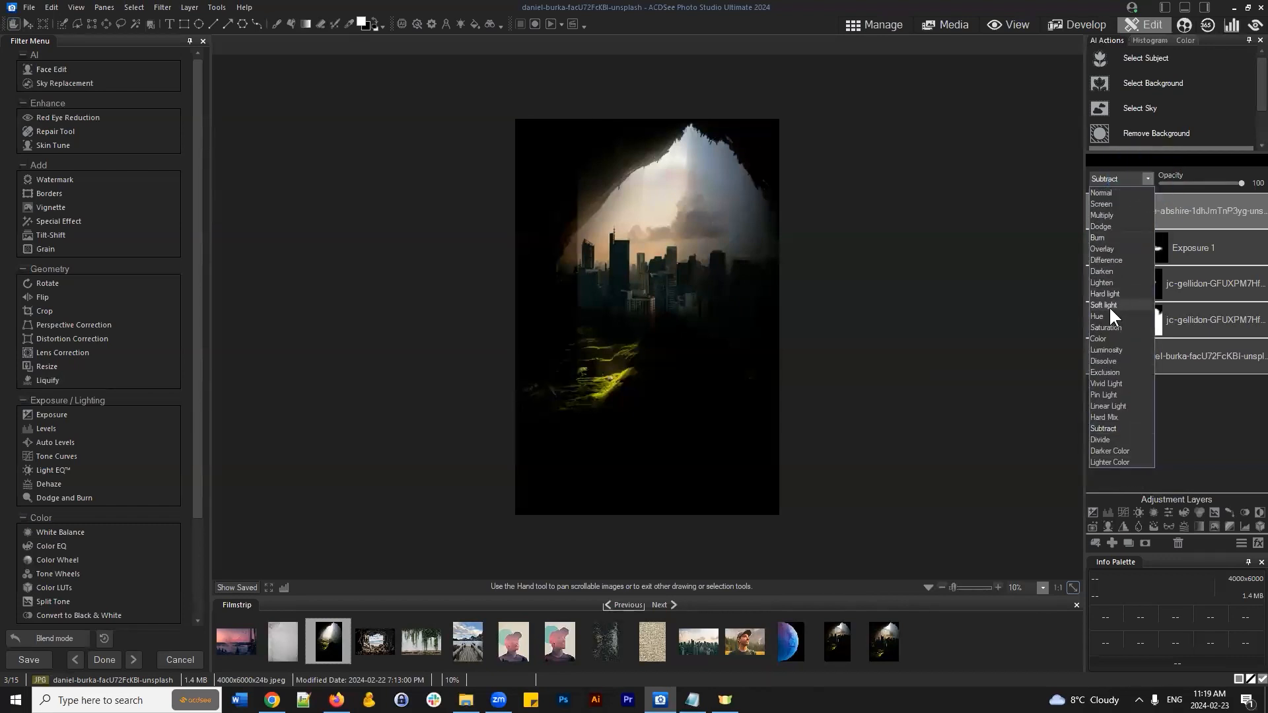
{"action": "left_click", "coordinate": [1109, 271]}
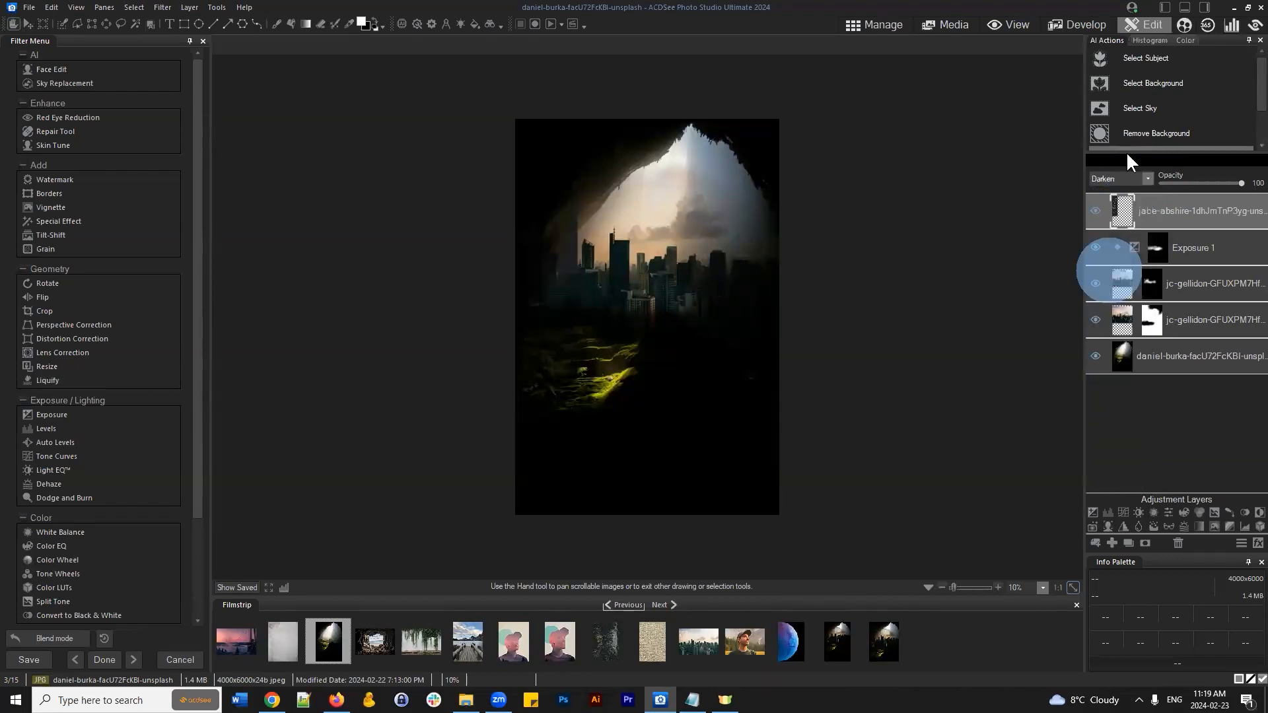
{"action": "left_click", "coordinate": [1142, 173]}
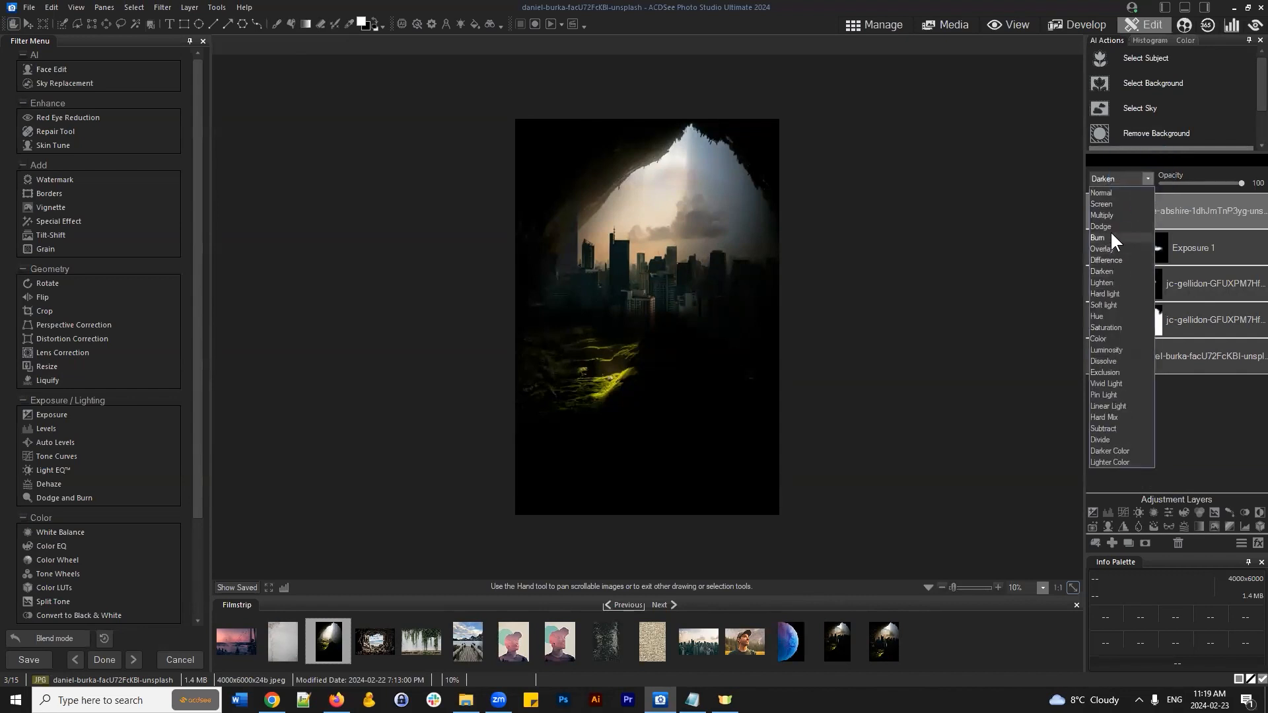
{"action": "left_click", "coordinate": [1117, 282]}
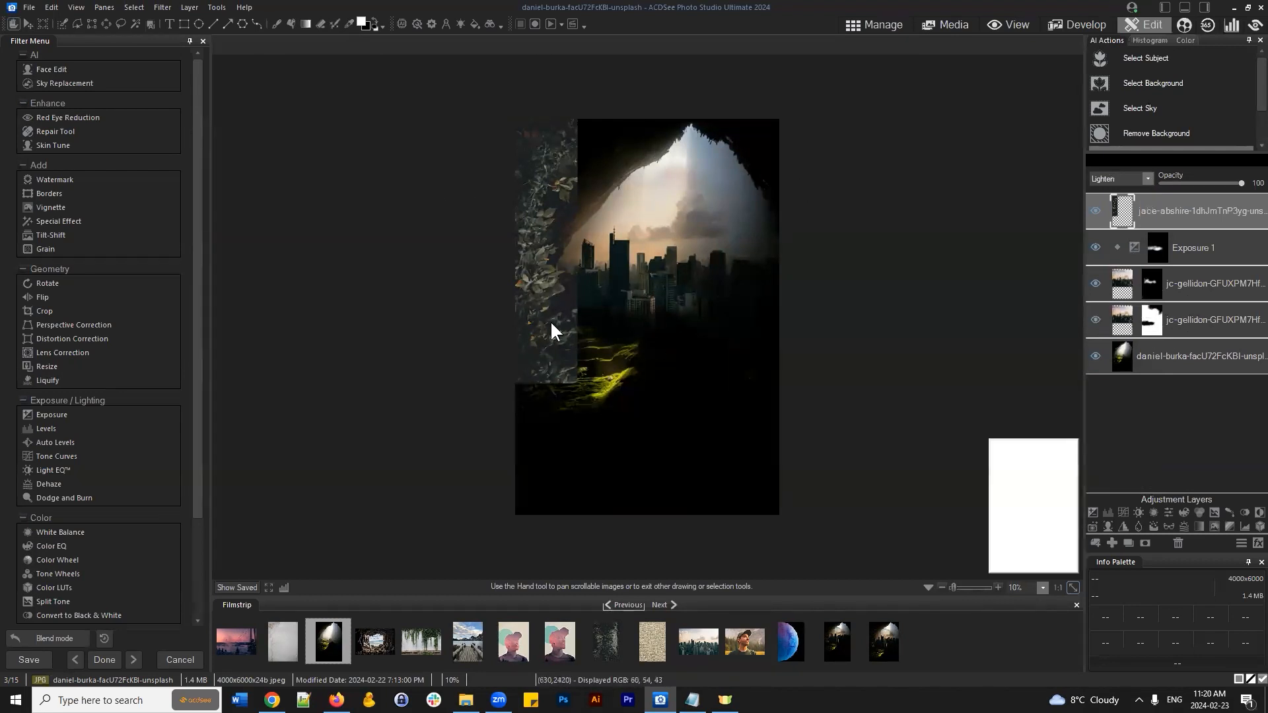
{"action": "scroll", "coordinate": [551, 322], "scroll_direction": "up", "scroll_amount": 1}
{"action": "left_click", "coordinate": [715, 370]}
{"action": "left_click", "coordinate": [1017, 506]}
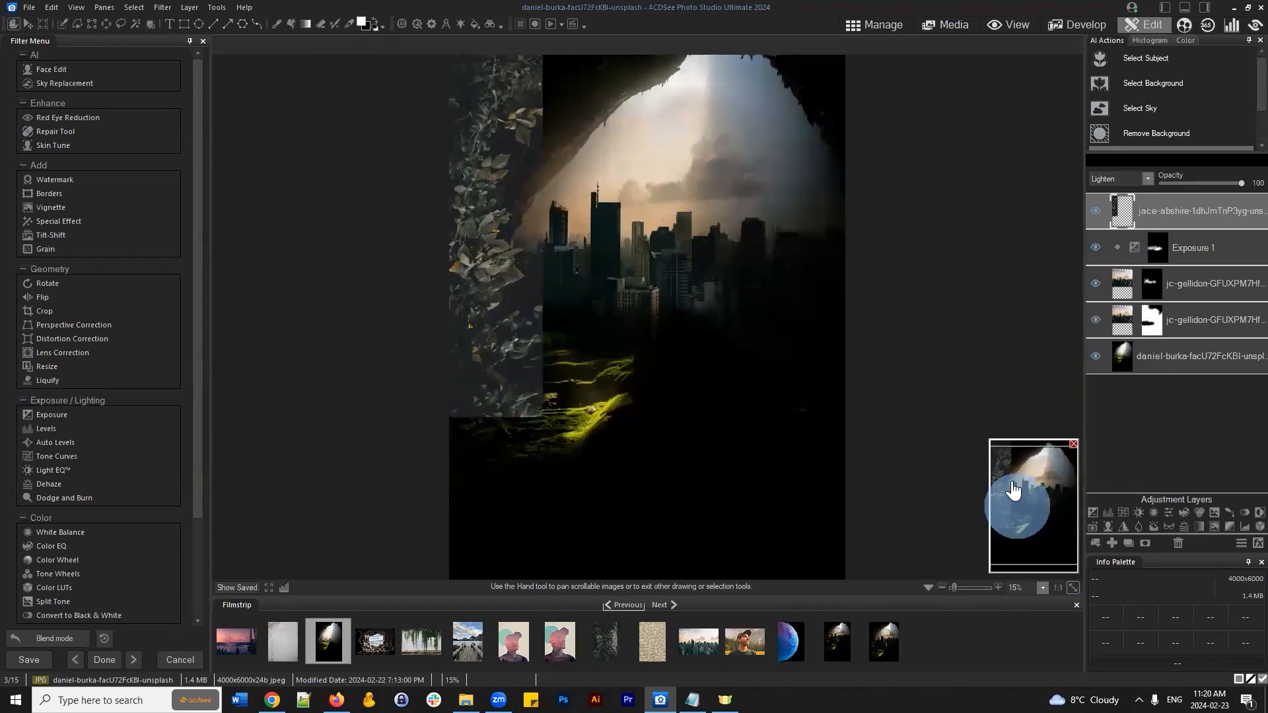
{"action": "left_click_drag", "start_coordinate": [1013, 491], "coordinate": [1035, 487]}
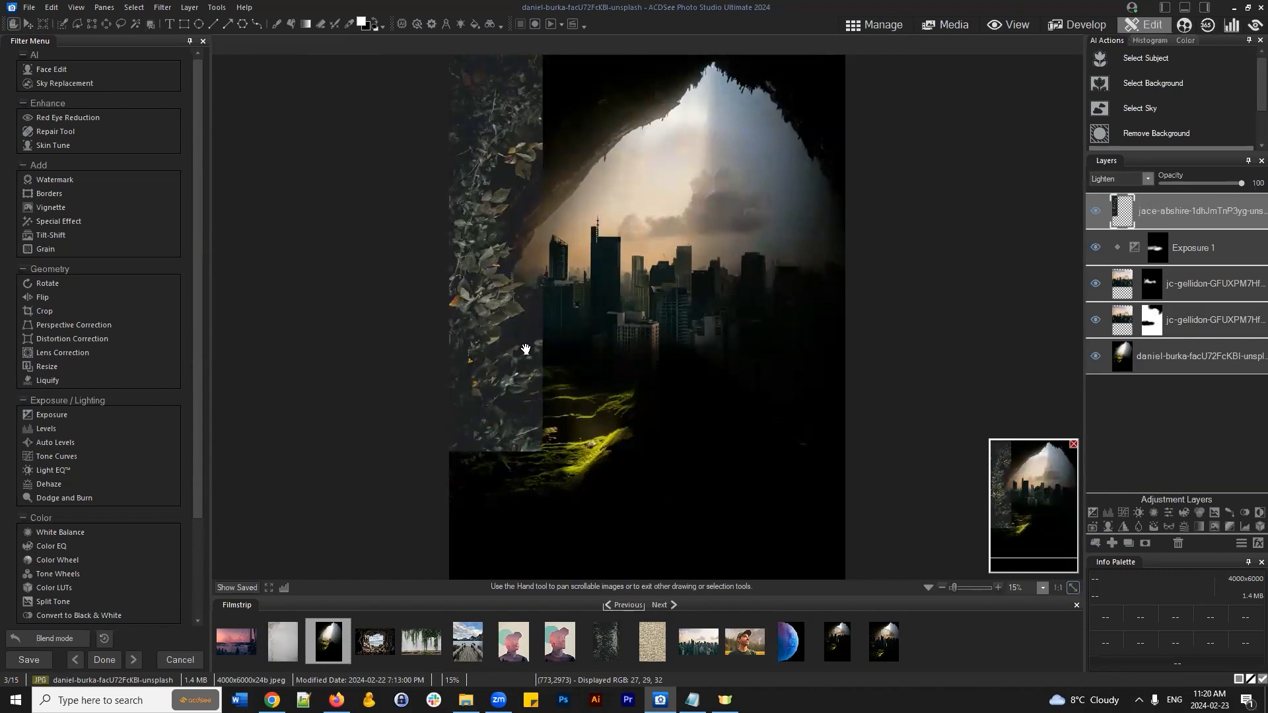
{"action": "scroll", "coordinate": [1029, 504], "scroll_direction": "up", "scroll_amount": 1}
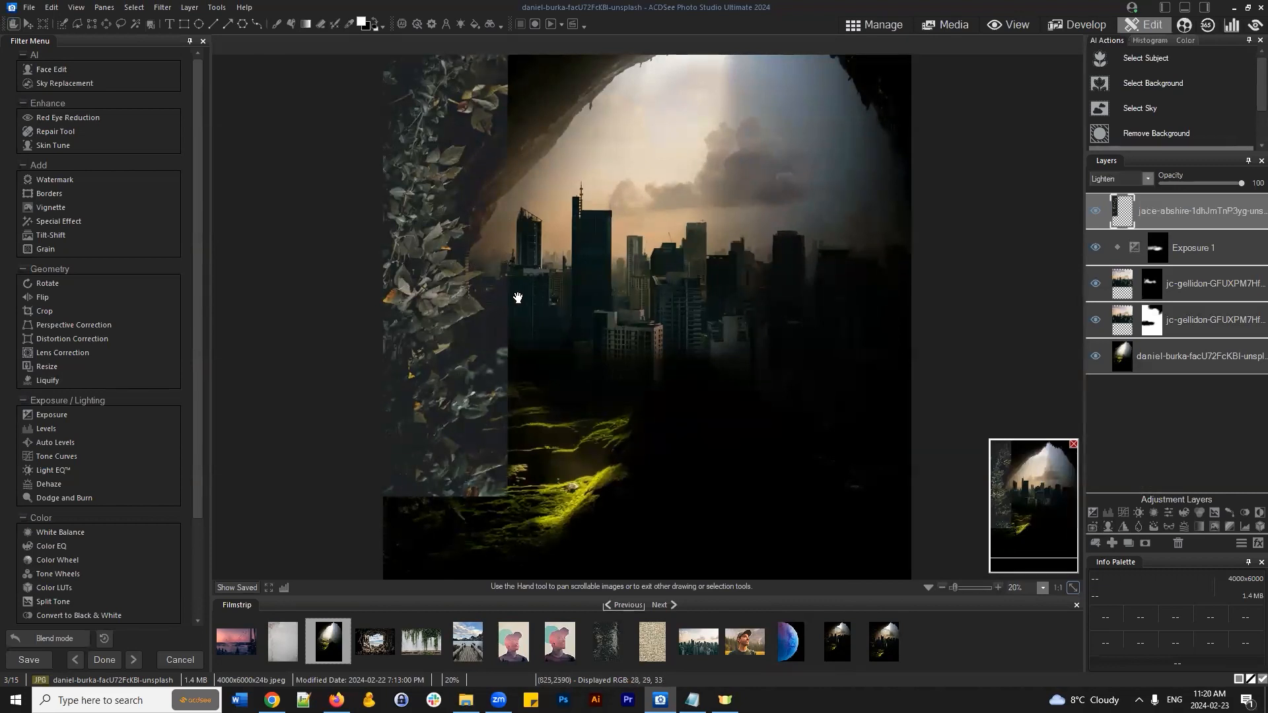
{"action": "scroll", "coordinate": [492, 308], "scroll_direction": "down", "scroll_amount": 1}
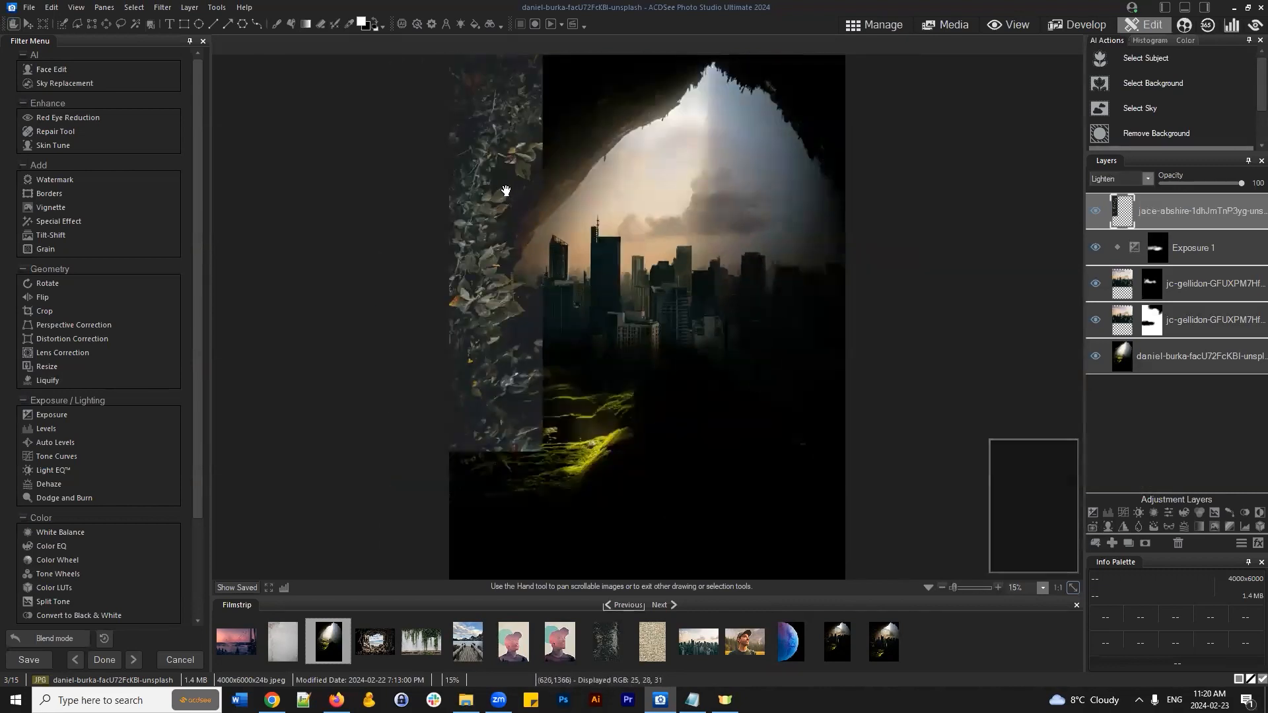
{"action": "scroll", "coordinate": [545, 279], "scroll_direction": "down", "scroll_amount": 1}
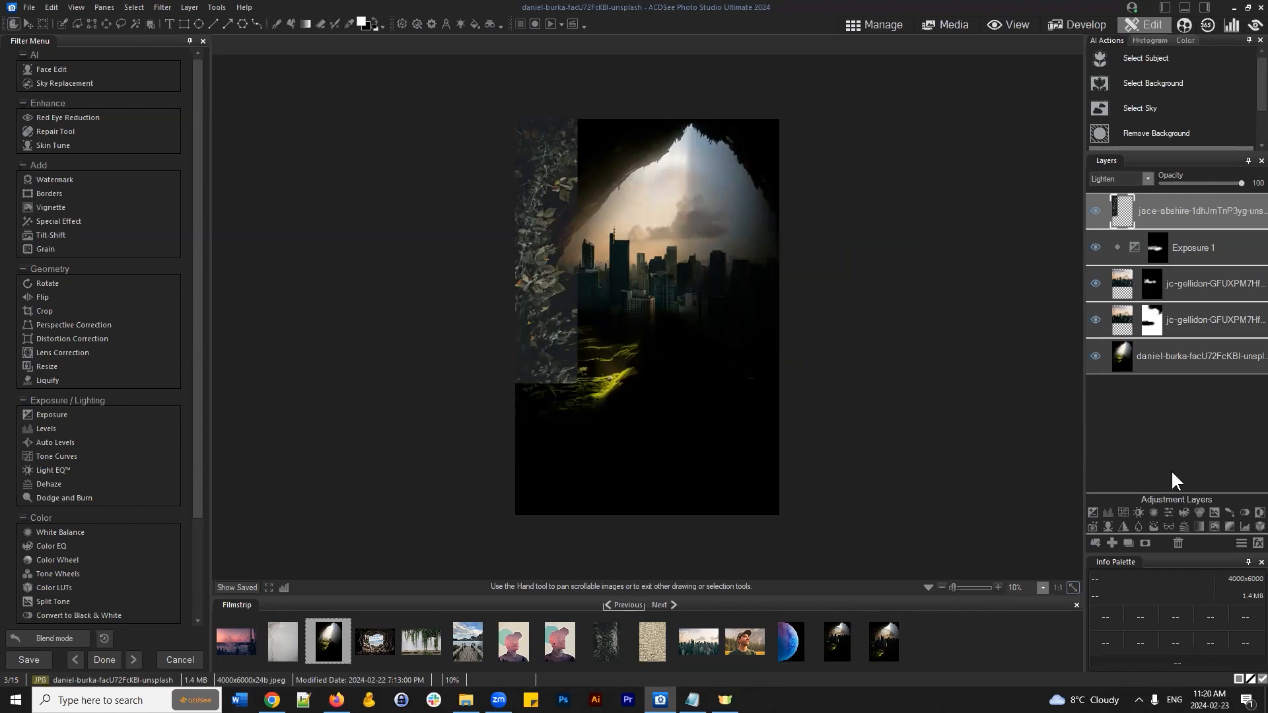
Step: Add an Exposure adjustment layer above the foliage layer and raise its exposure to +2.00 eV
{"action": "left_click", "coordinate": [1163, 212]}
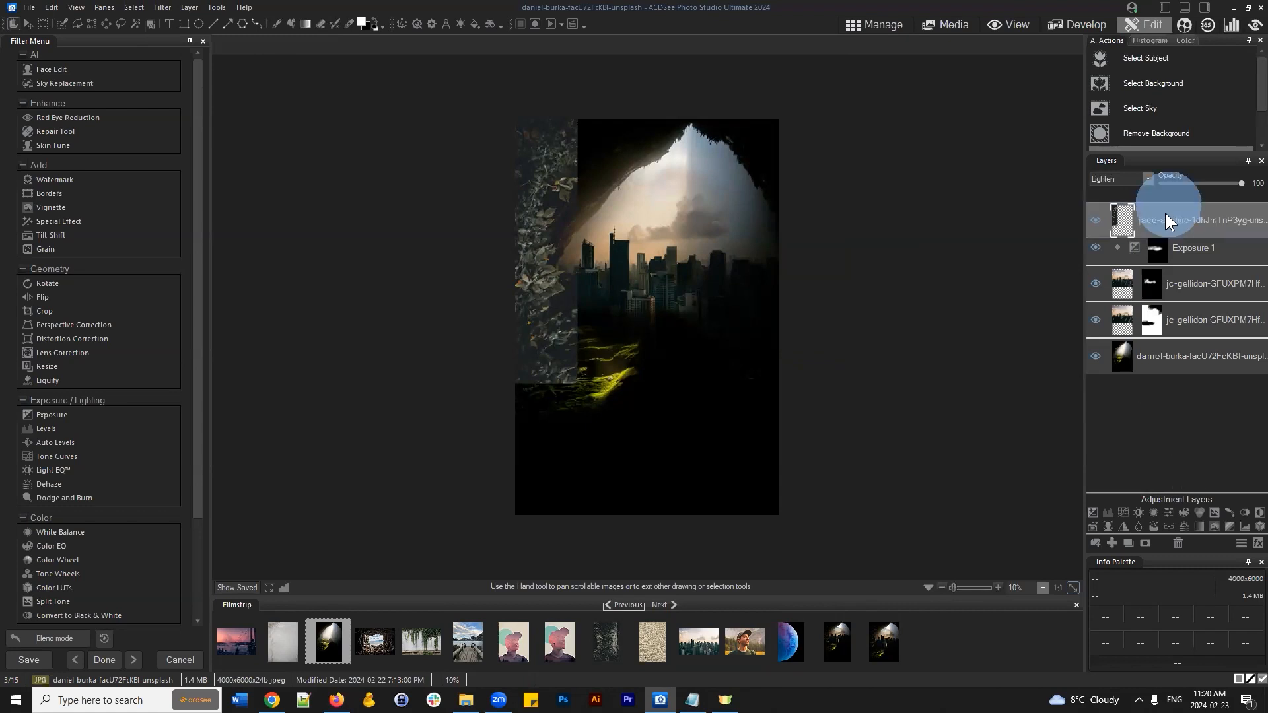
{"action": "left_click", "coordinate": [1092, 511]}
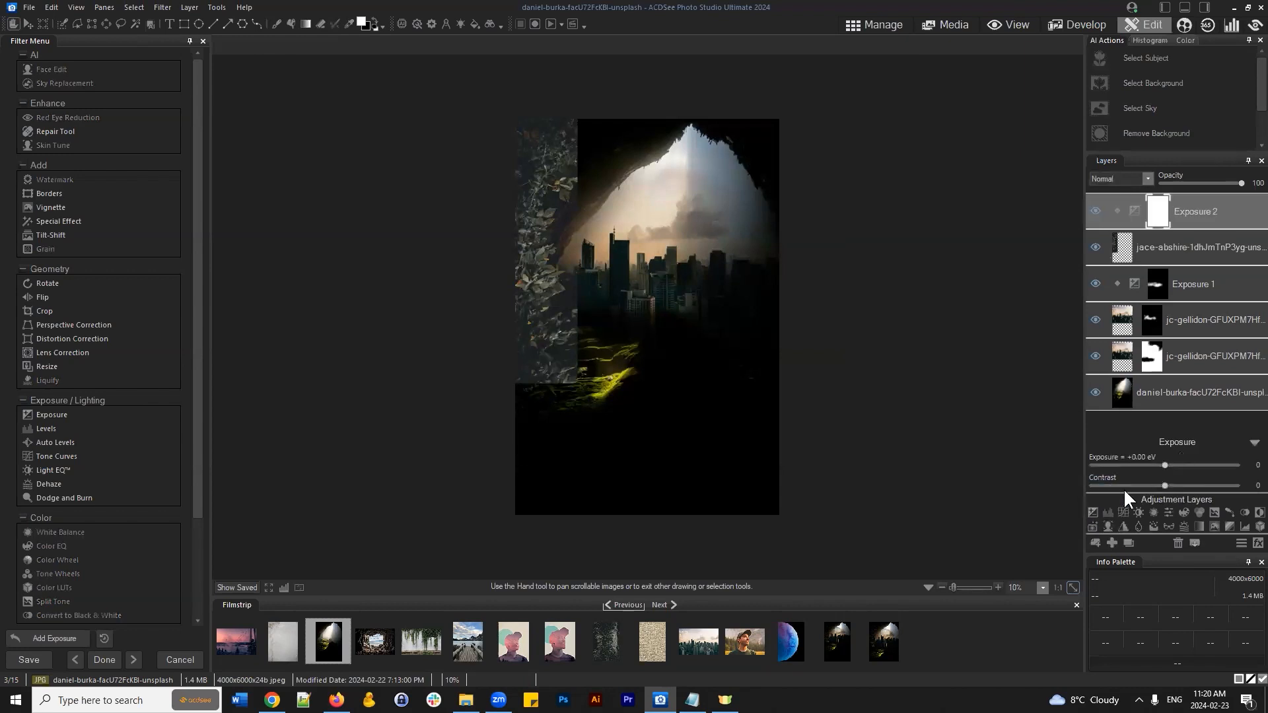
{"action": "left_click", "coordinate": [1093, 210]}
{"action": "left_click_drag", "start_coordinate": [1203, 215], "coordinate": [1193, 207]}
{"action": "left_click_drag", "start_coordinate": [1163, 466], "coordinate": [1237, 465]}
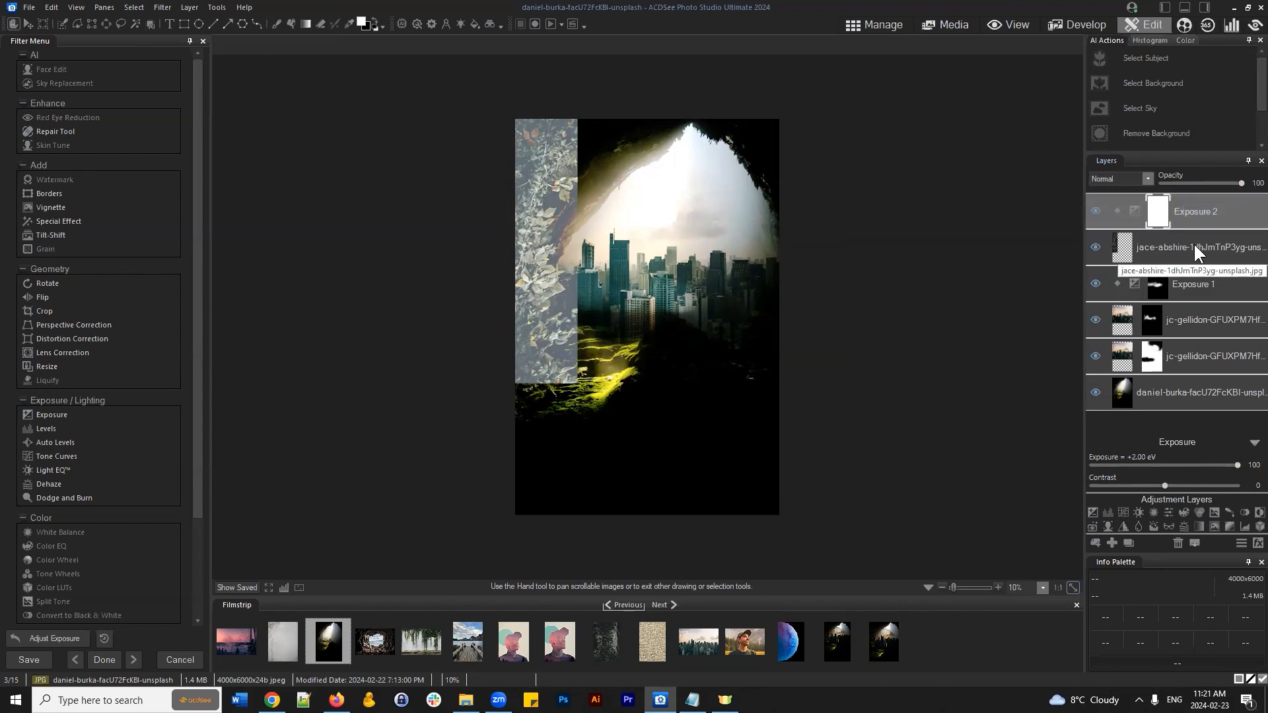
Step: Clip the Exposure 2 layer to the foliage layer, comparing the image with the clipping off and on
{"action": "left_click", "coordinate": [1117, 212]}
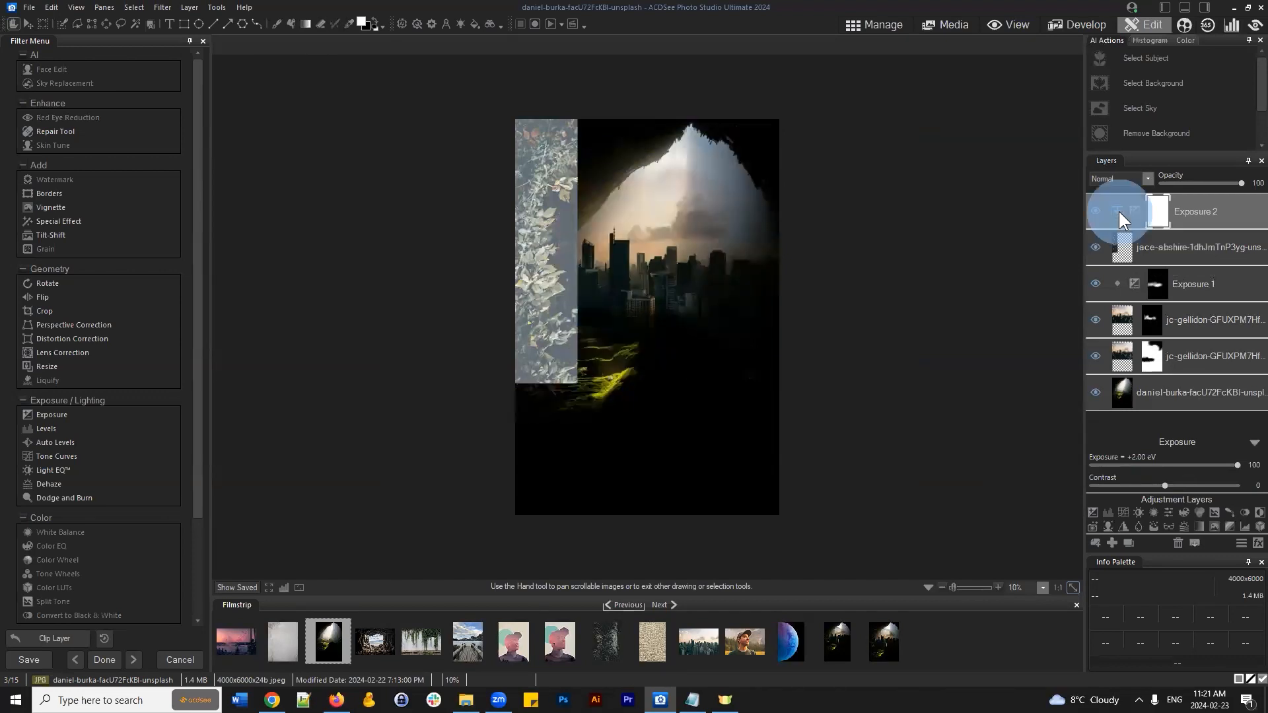
{"action": "left_click", "coordinate": [1116, 211]}
{"action": "left_click", "coordinate": [1116, 211]}
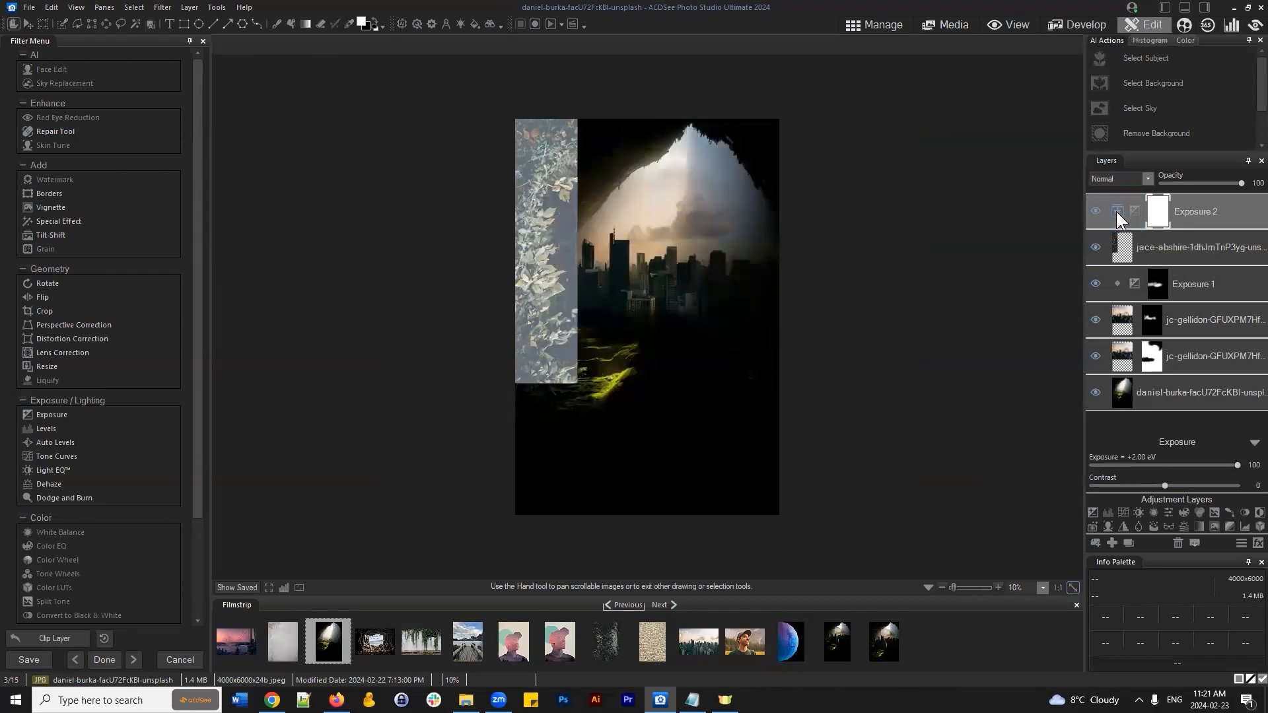
{"action": "left_click", "coordinate": [1115, 211]}
{"action": "left_click", "coordinate": [1116, 212]}
{"action": "left_click", "coordinate": [1117, 211]}
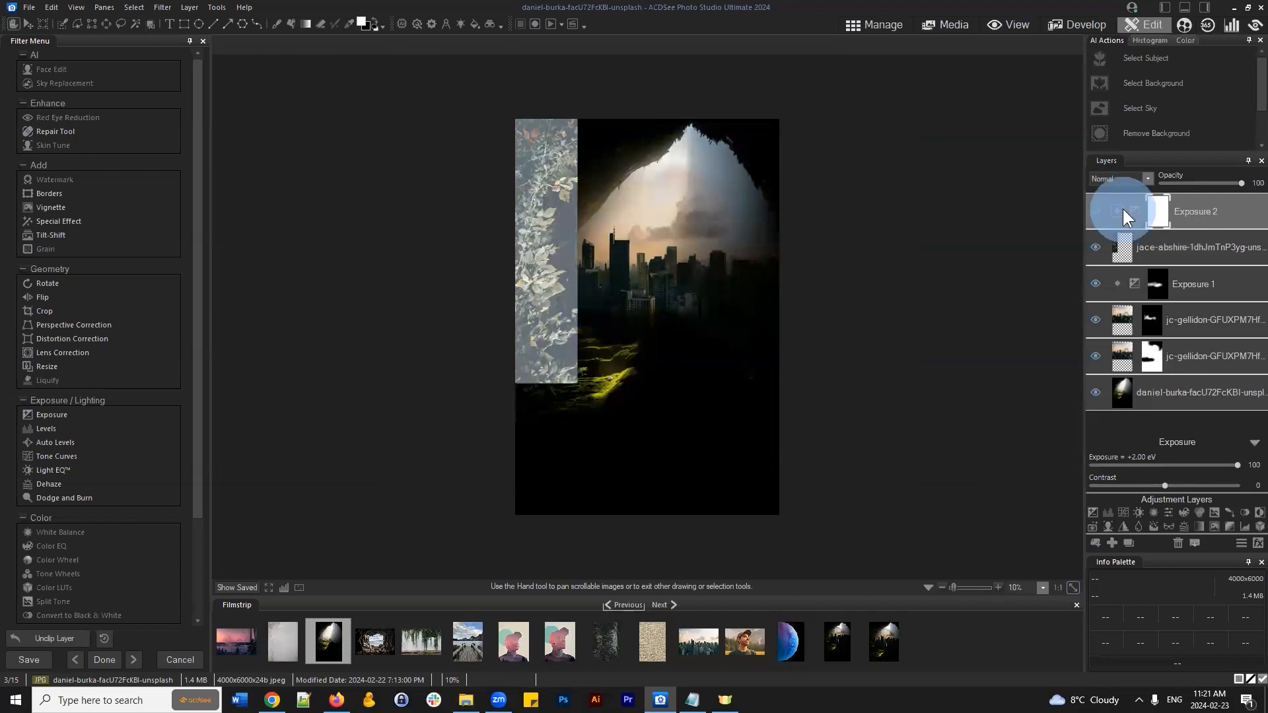
{"action": "left_click", "coordinate": [1117, 212]}
{"action": "left_click_drag", "start_coordinate": [1205, 208], "coordinate": [1190, 208]}
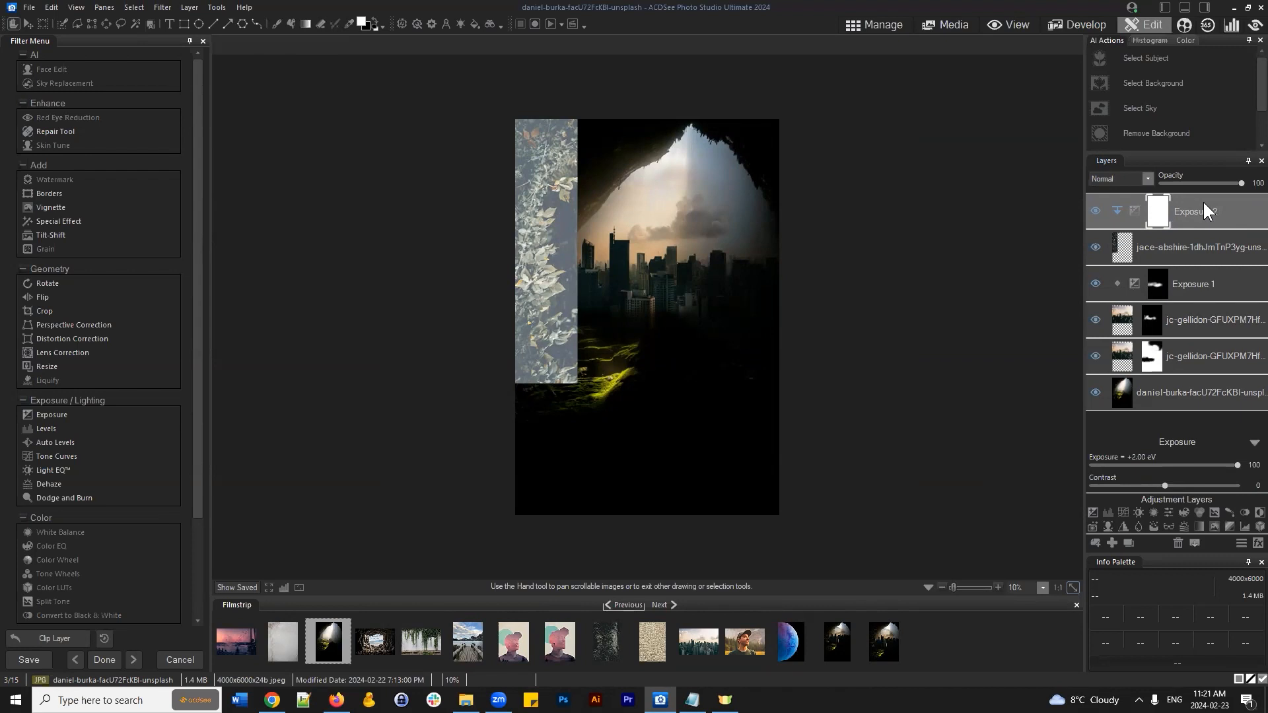
Step: Compare the image with the Exposure 2 layer unclipped and clipped to the foliage layer, leaving it clipped
{"action": "left_click", "coordinate": [1117, 211]}
{"action": "left_click", "coordinate": [1115, 212]}
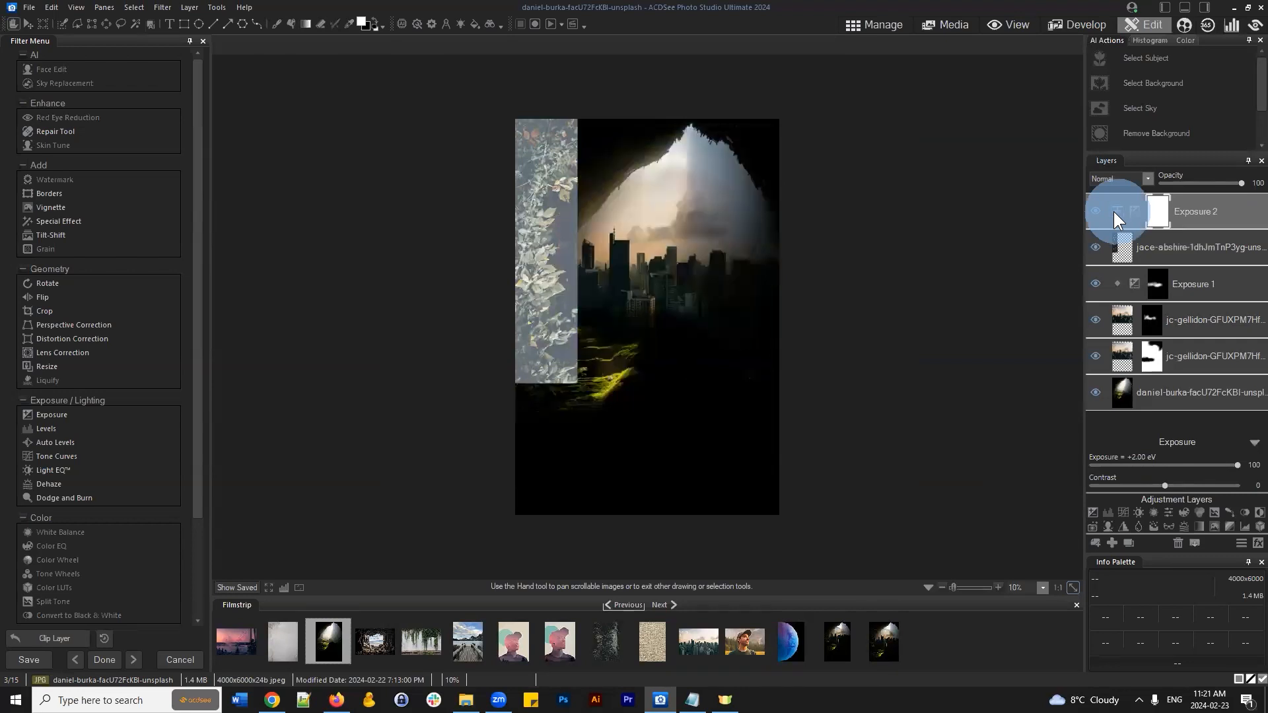
{"action": "left_click", "coordinate": [1117, 213]}
{"action": "left_click", "coordinate": [1118, 213]}
{"action": "left_click", "coordinate": [1116, 211]}
{"action": "left_click", "coordinate": [1117, 211]}
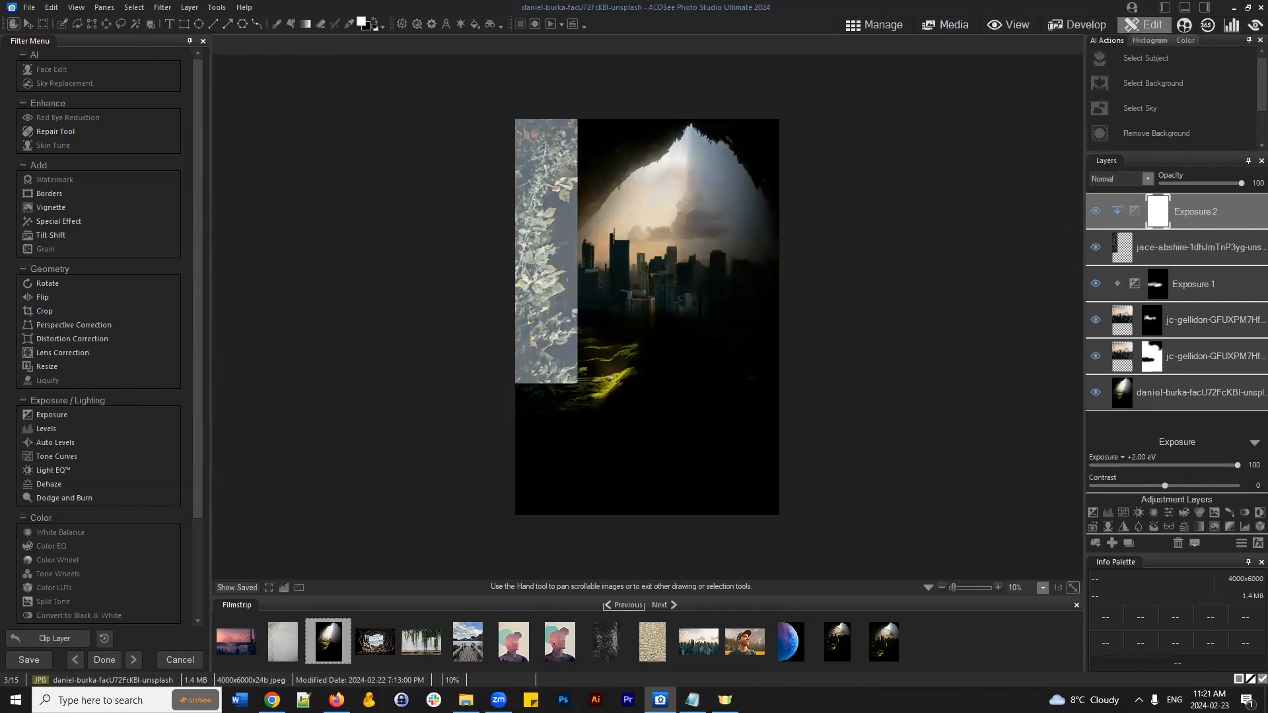
Step: Set the Exposure 2 layer to -0.84 eV exposure and 49 contrast, checking the image with the foliage layer off and on
{"action": "left_click_drag", "start_coordinate": [1236, 467], "coordinate": [1143, 470]}
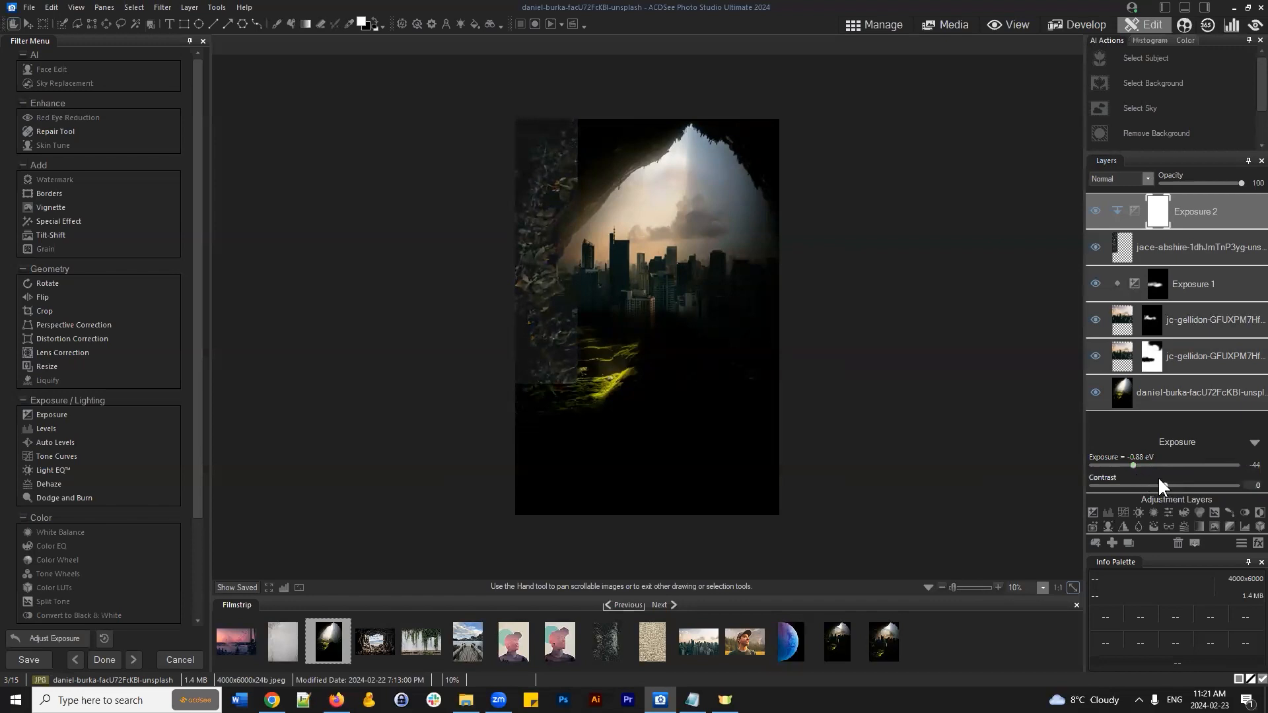
{"action": "left_click_drag", "start_coordinate": [1167, 485], "coordinate": [1215, 490]}
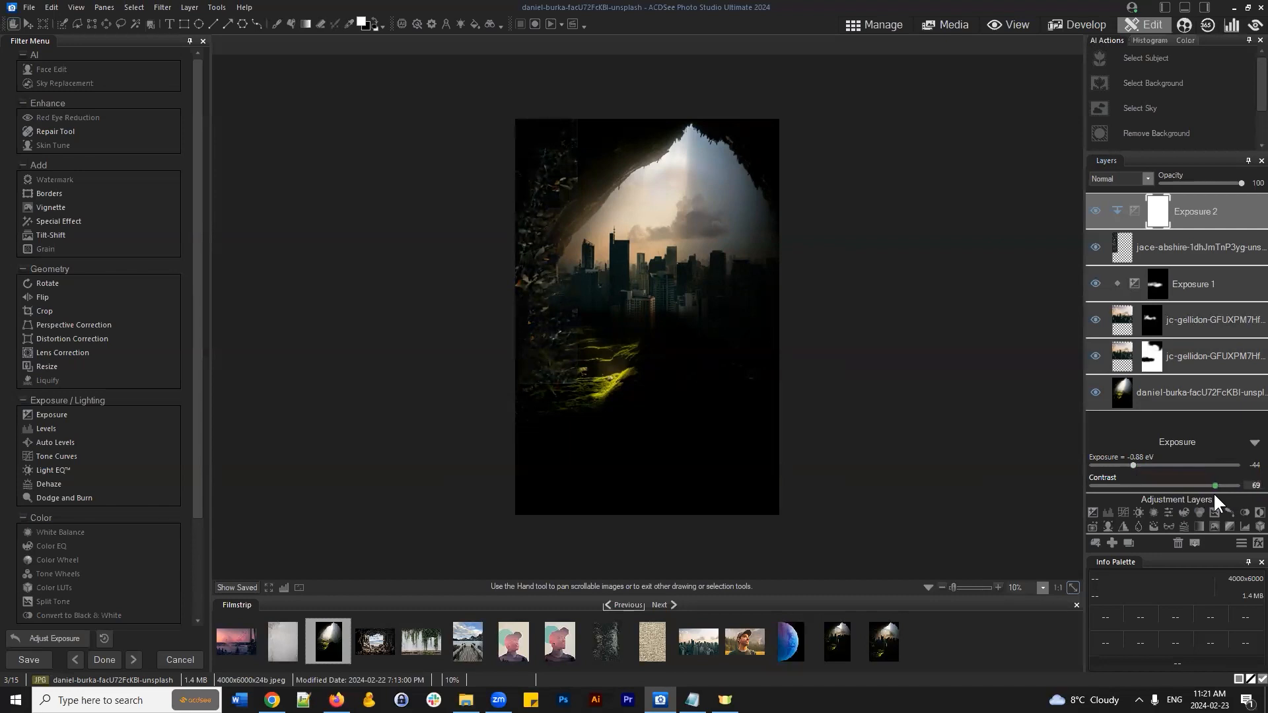
{"action": "left_click_drag", "start_coordinate": [1209, 492], "coordinate": [1151, 464]}
{"action": "left_click_drag", "start_coordinate": [1127, 462], "coordinate": [1199, 484]}
{"action": "scroll", "coordinate": [651, 326], "scroll_direction": "up", "scroll_amount": 1}
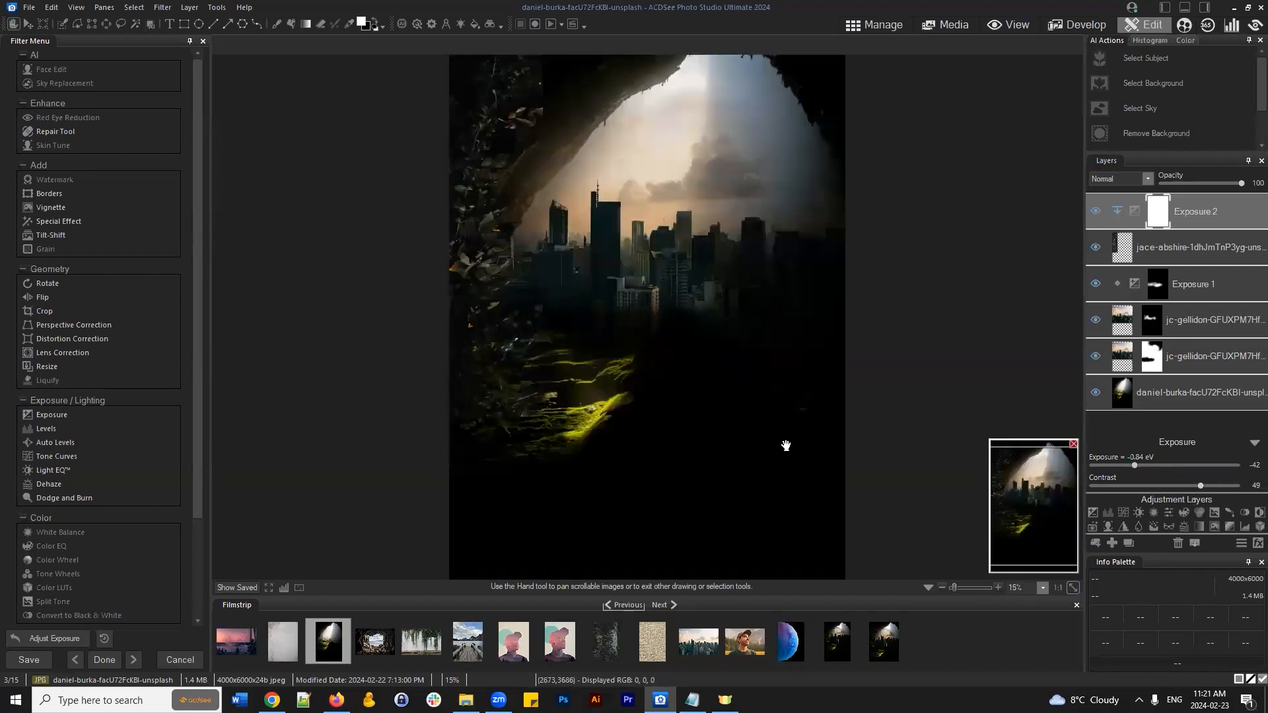
{"action": "left_click_drag", "start_coordinate": [1047, 518], "coordinate": [1046, 510]}
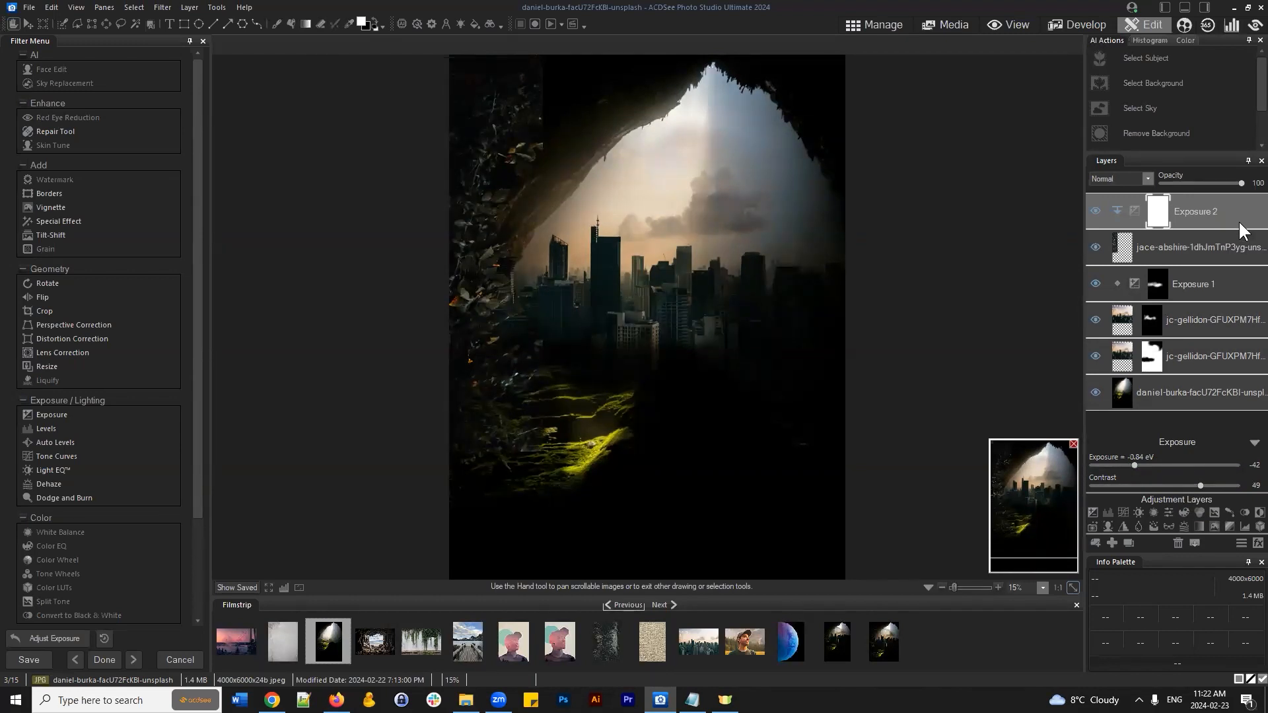
{"action": "left_click", "coordinate": [1094, 248]}
{"action": "left_click", "coordinate": [1094, 249]}
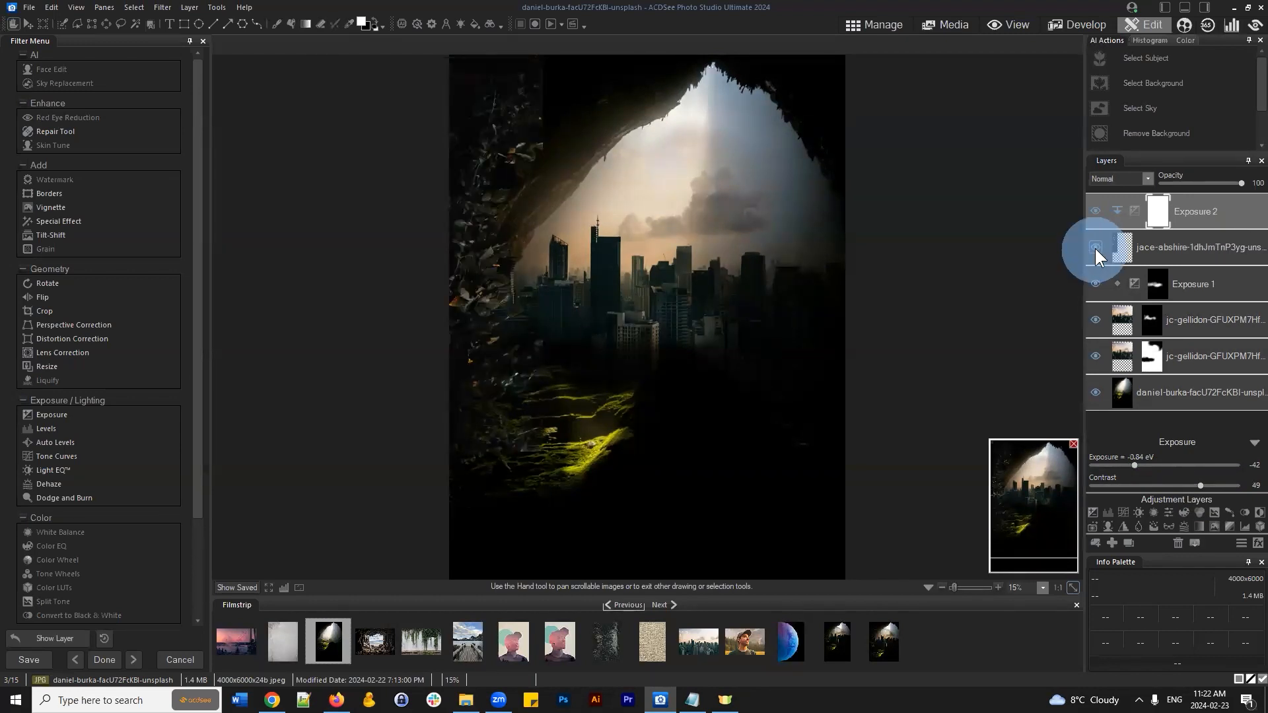
Step: Merge the Exposure 2 layer down into the foliage layer and compare the image with the merged layer off and on
{"action": "left_click", "coordinate": [1209, 205]}
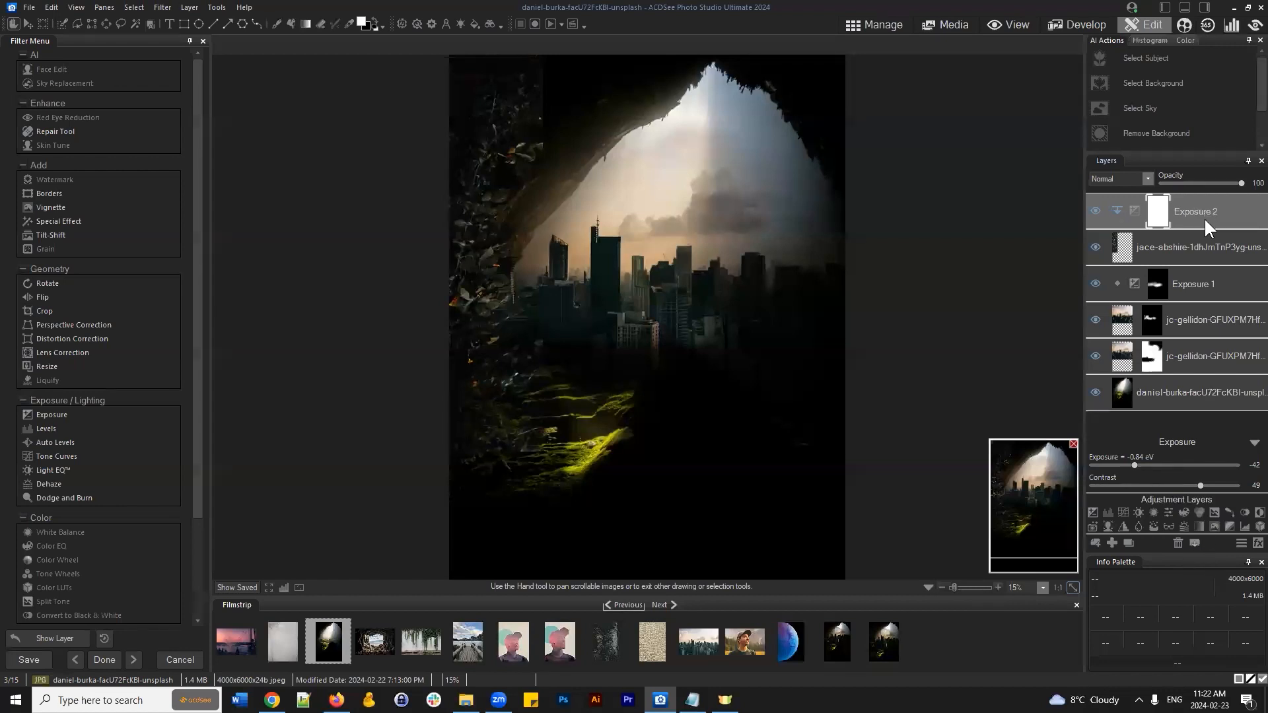
{"action": "left_click_drag", "start_coordinate": [1197, 206], "coordinate": [1194, 208]}
{"action": "left_click", "coordinate": [1195, 541]}
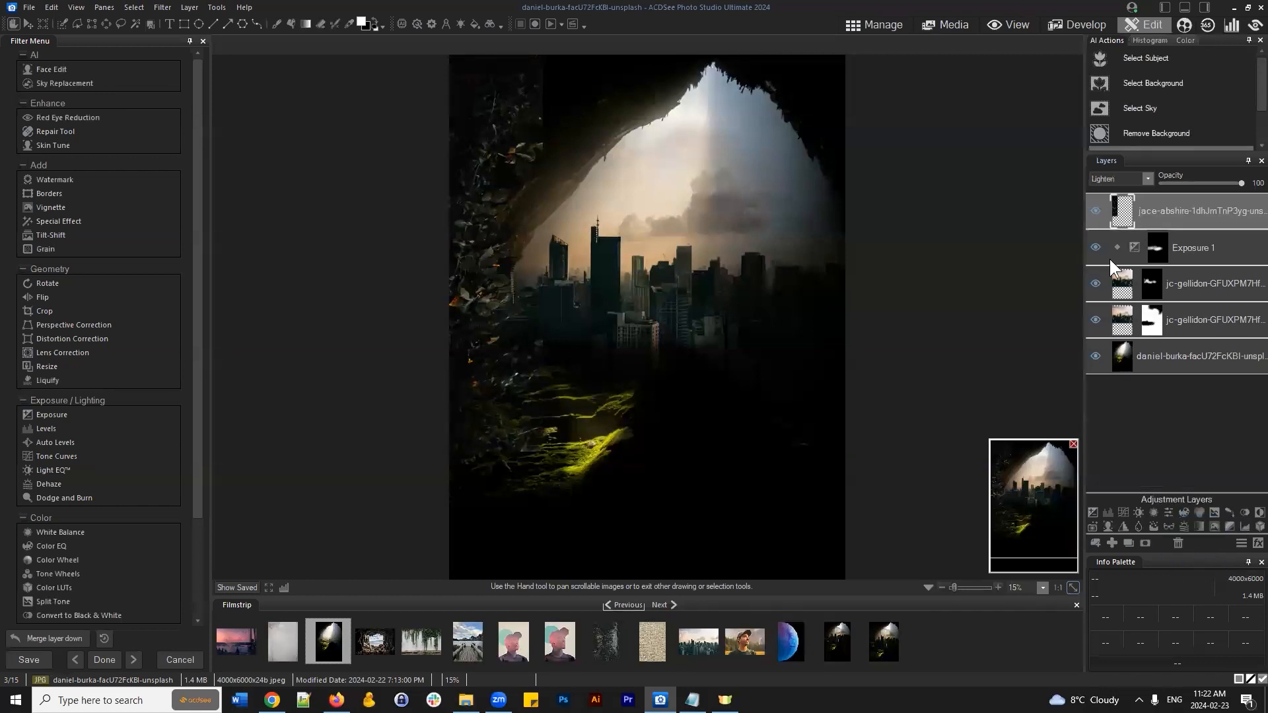
{"action": "left_click", "coordinate": [1093, 212]}
{"action": "left_click", "coordinate": [1094, 211]}
{"action": "scroll", "coordinate": [931, 322], "scroll_direction": "down", "scroll_amount": 1}
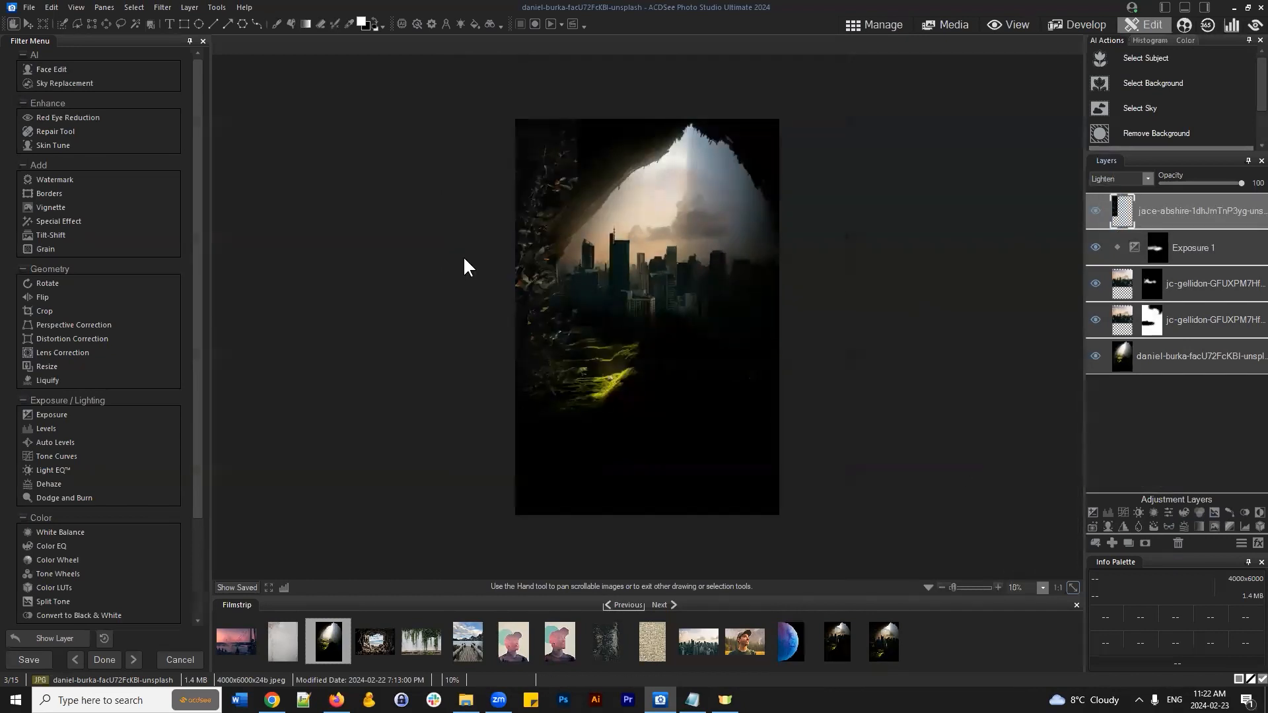
{"action": "scroll", "coordinate": [544, 228], "scroll_direction": "up", "scroll_amount": 1}
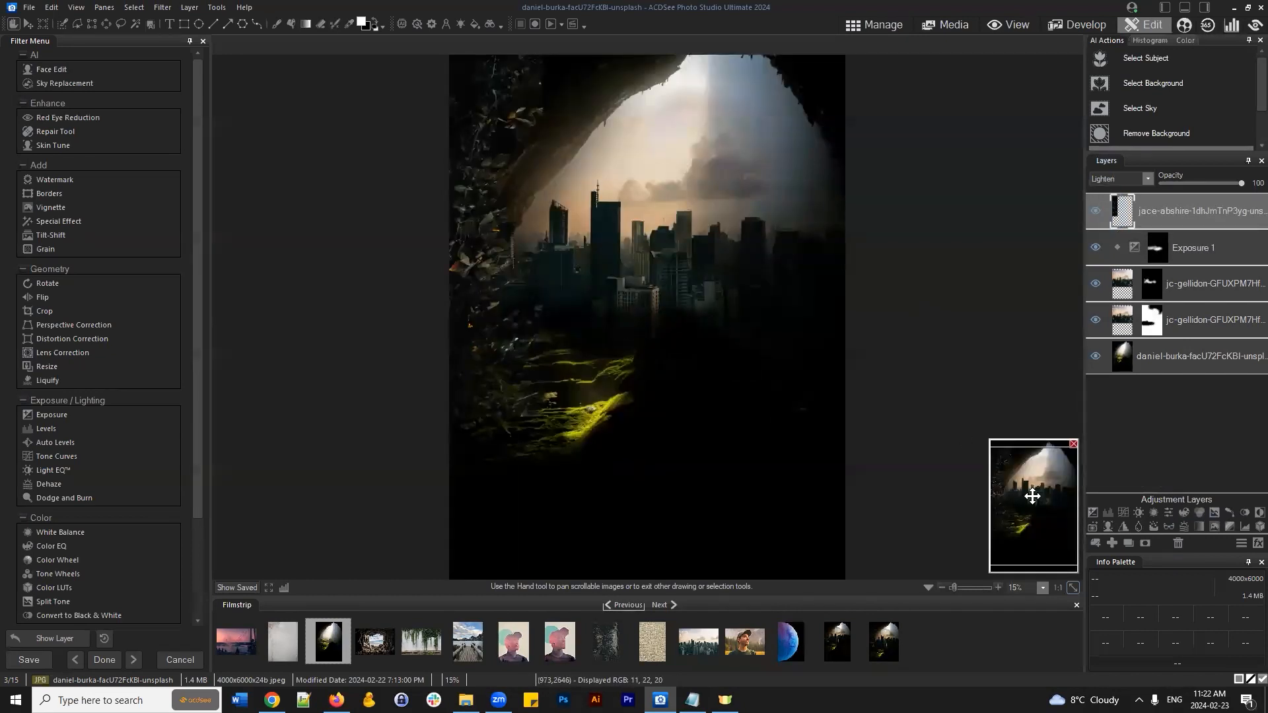
{"action": "left_click_drag", "start_coordinate": [1037, 506], "coordinate": [1043, 454]}
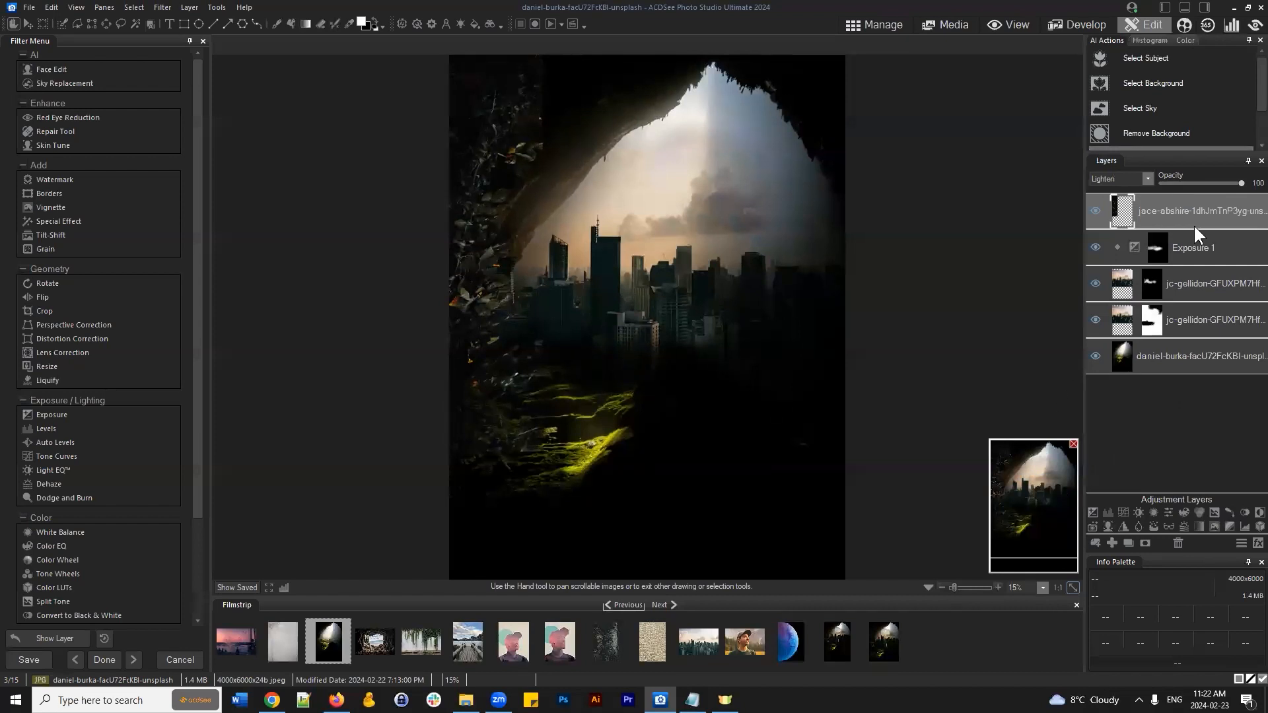
{"action": "left_click", "coordinate": [1173, 207]}
{"action": "left_click", "coordinate": [1094, 211]}
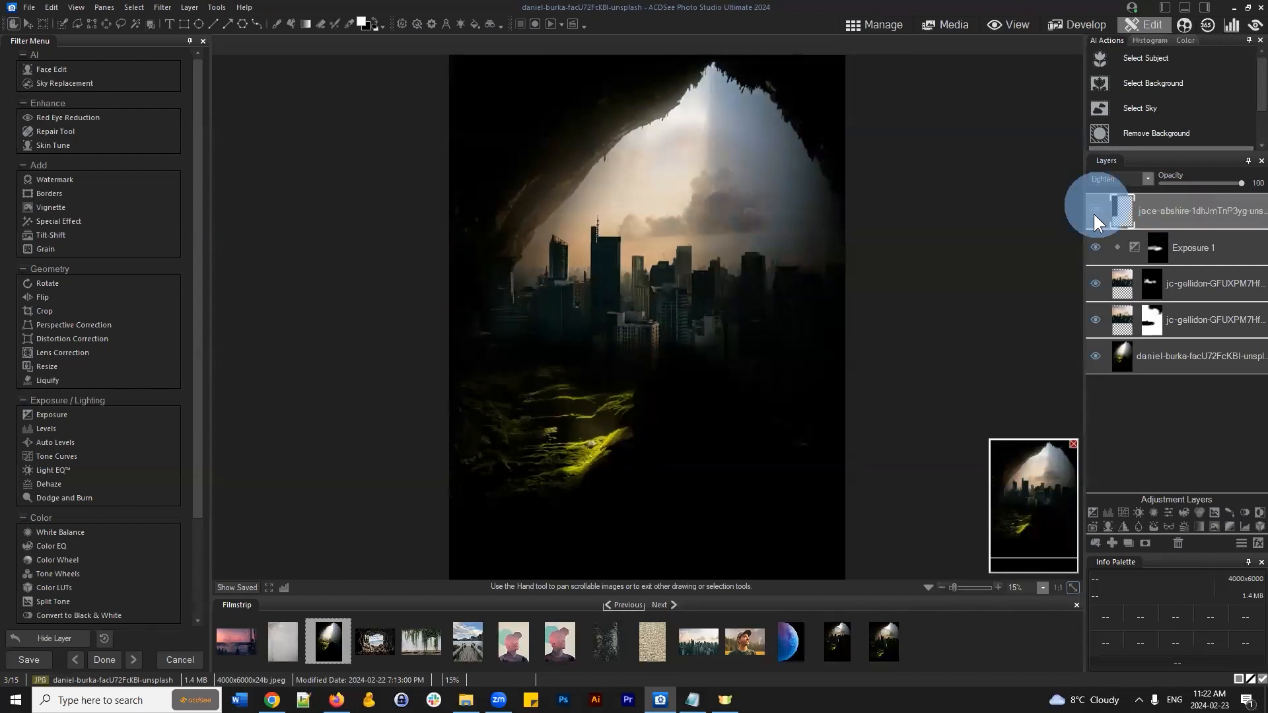
{"action": "left_click", "coordinate": [1095, 210]}
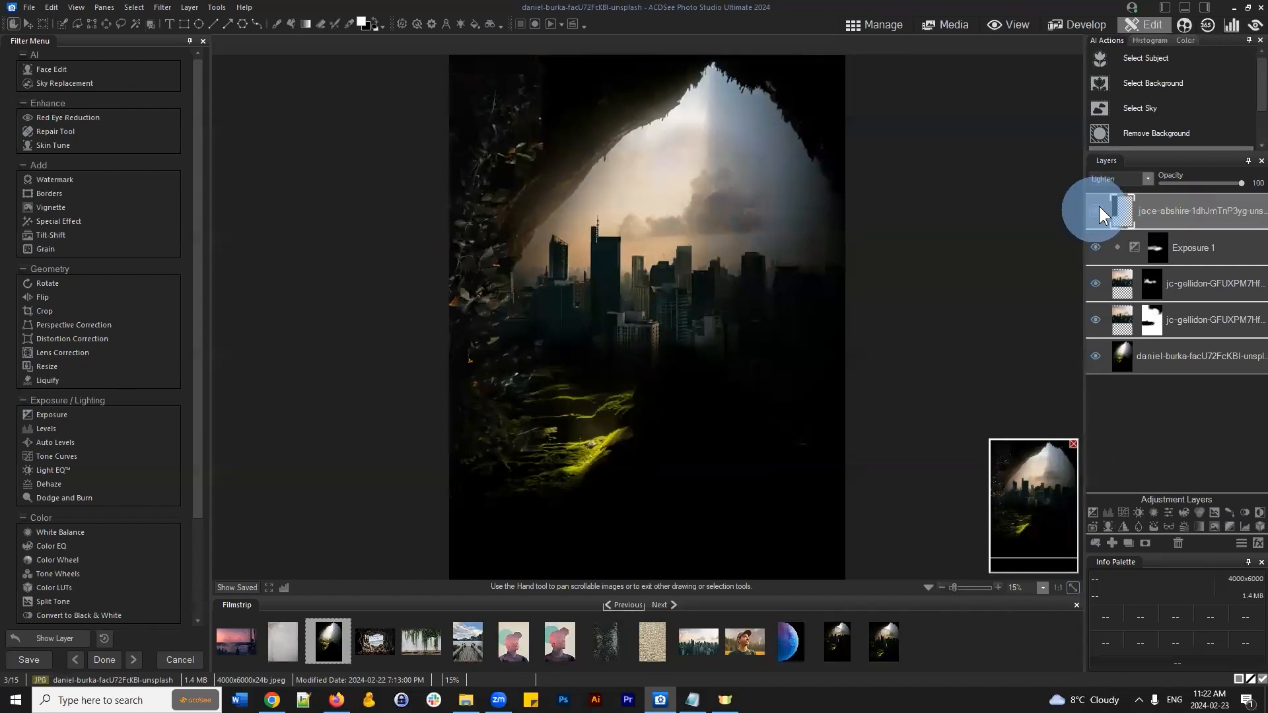
Step: Add a layer mask to the merged foliage layer
{"action": "left_click", "coordinate": [1166, 216]}
{"action": "left_click_drag", "start_coordinate": [1121, 285], "coordinate": [1119, 297]}
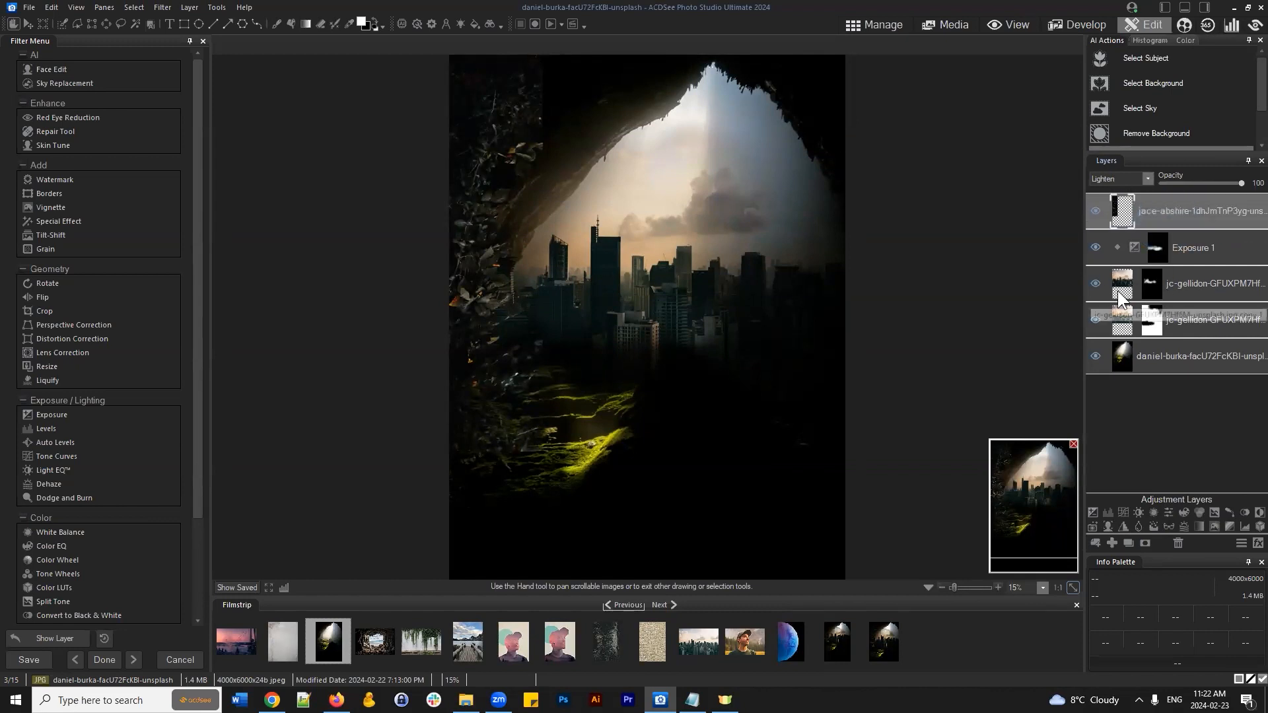
{"action": "left_click", "coordinate": [1144, 542]}
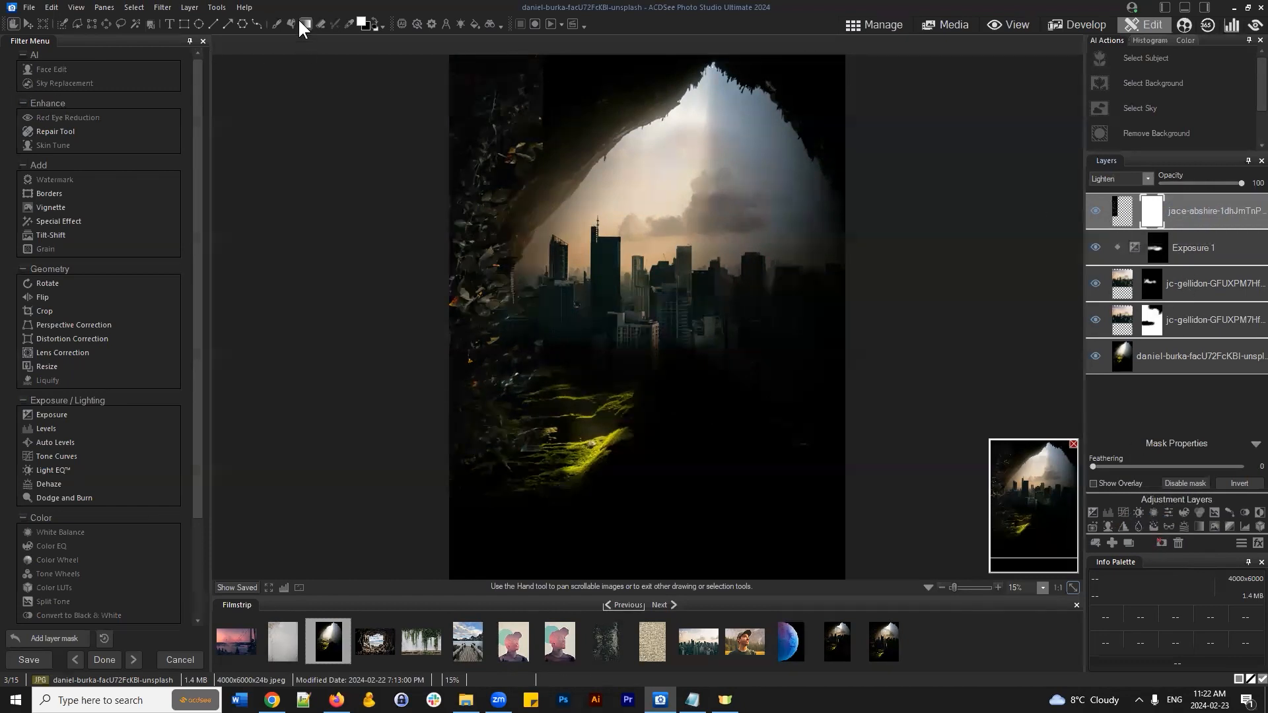
Step: Paint black on the foliage layer's mask with a soft brush at 48 opacity to fade the foliage's hard inner edge into the cave
{"action": "left_click", "coordinate": [277, 24]}
{"action": "scroll", "coordinate": [554, 170], "scroll_direction": "up", "scroll_amount": 4}
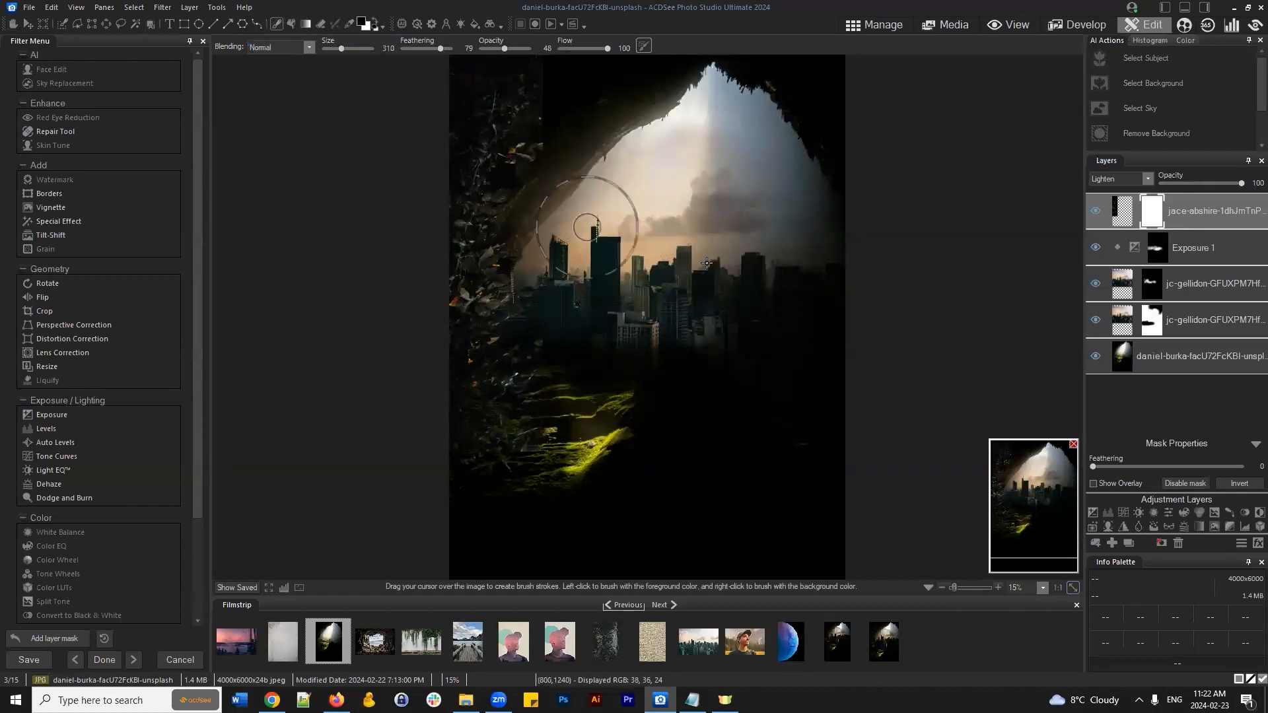
{"action": "left_click", "coordinate": [1151, 212]}
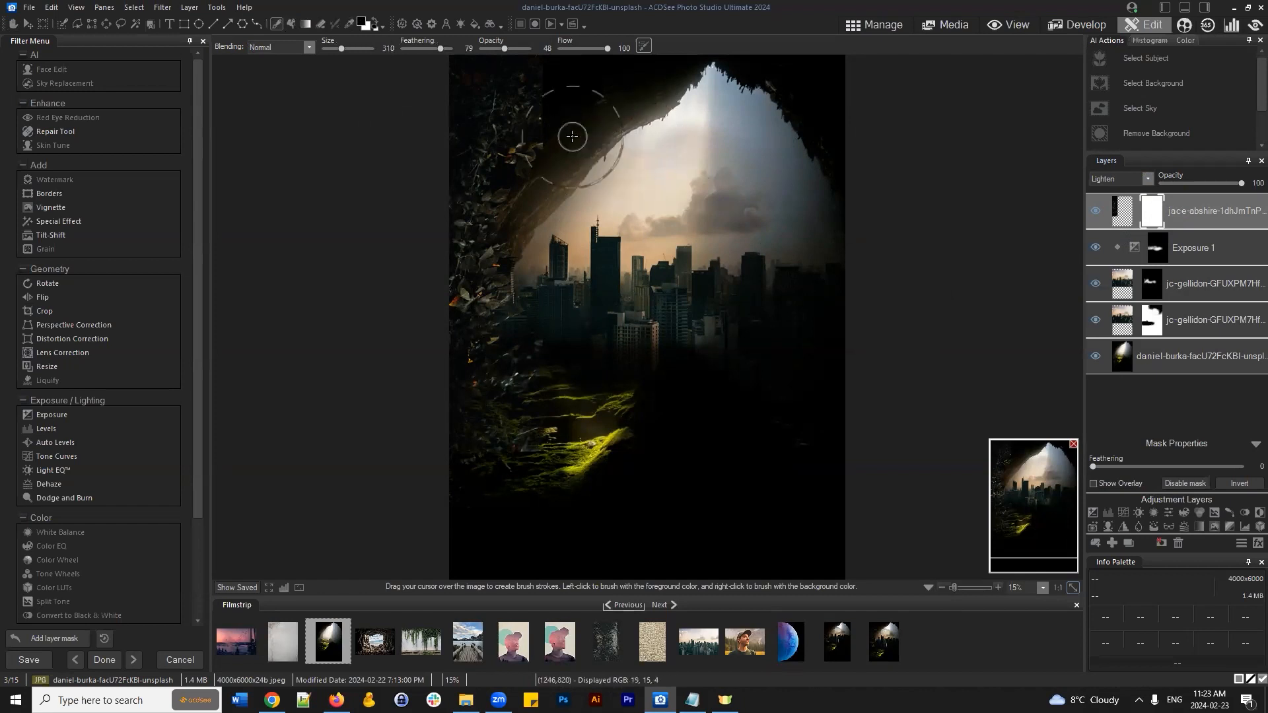
{"action": "mouse_move", "coordinate": [572, 137]}
{"action": "left_mouse_down"}
{"action": "mouse_move", "coordinate": [520, 74]}
{"action": "mouse_move", "coordinate": [551, 111]}
{"action": "mouse_move", "coordinate": [536, 155]}
{"action": "mouse_move", "coordinate": [567, 153]}
{"action": "mouse_move", "coordinate": [555, 178]}
{"action": "mouse_move", "coordinate": [537, 177]}
{"action": "mouse_move", "coordinate": [563, 124]}
{"action": "mouse_move", "coordinate": [536, 140]}
{"action": "mouse_move", "coordinate": [551, 132]}
{"action": "mouse_move", "coordinate": [571, 156]}
{"action": "mouse_move", "coordinate": [539, 309]}
{"action": "mouse_move", "coordinate": [553, 320]}
{"action": "mouse_move", "coordinate": [551, 374]}
{"action": "left_mouse_up"}
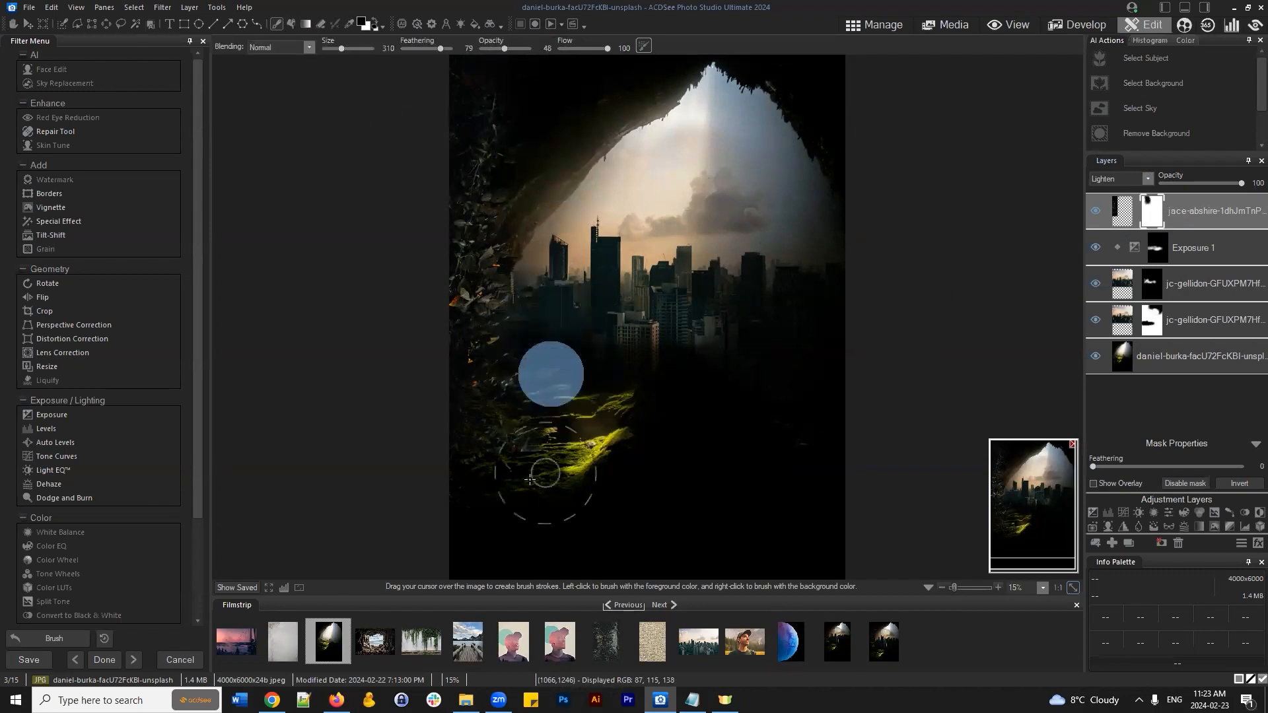
{"action": "mouse_move", "coordinate": [530, 479]}
{"action": "left_mouse_down"}
{"action": "mouse_move", "coordinate": [476, 461]}
{"action": "mouse_move", "coordinate": [543, 481]}
{"action": "mouse_move", "coordinate": [541, 357]}
{"action": "mouse_move", "coordinate": [481, 486]}
{"action": "mouse_move", "coordinate": [439, 454]}
{"action": "mouse_move", "coordinate": [531, 497]}
{"action": "mouse_move", "coordinate": [506, 495]}
{"action": "mouse_move", "coordinate": [502, 465]}
{"action": "left_mouse_up"}
{"action": "left_click", "coordinate": [563, 414]}
{"action": "scroll", "coordinate": [573, 382], "scroll_direction": "down", "scroll_amount": 3}
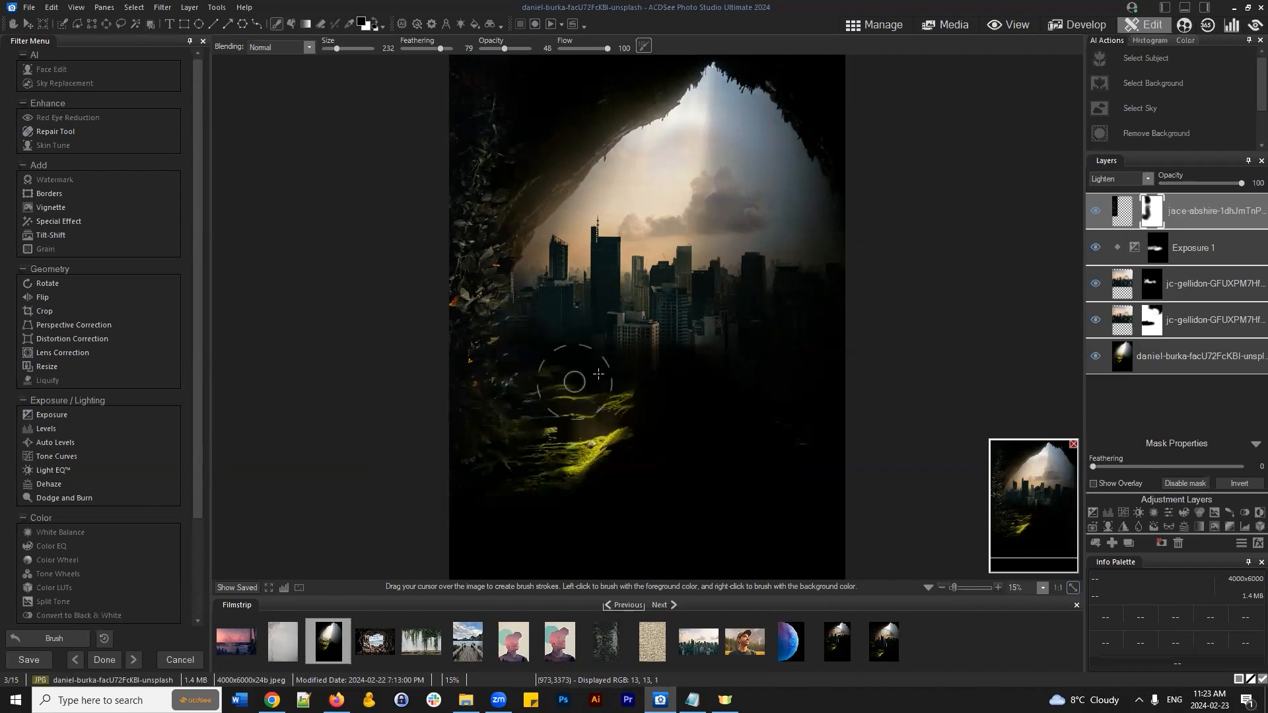
{"action": "scroll", "coordinate": [813, 320], "scroll_direction": "down", "scroll_amount": 1}
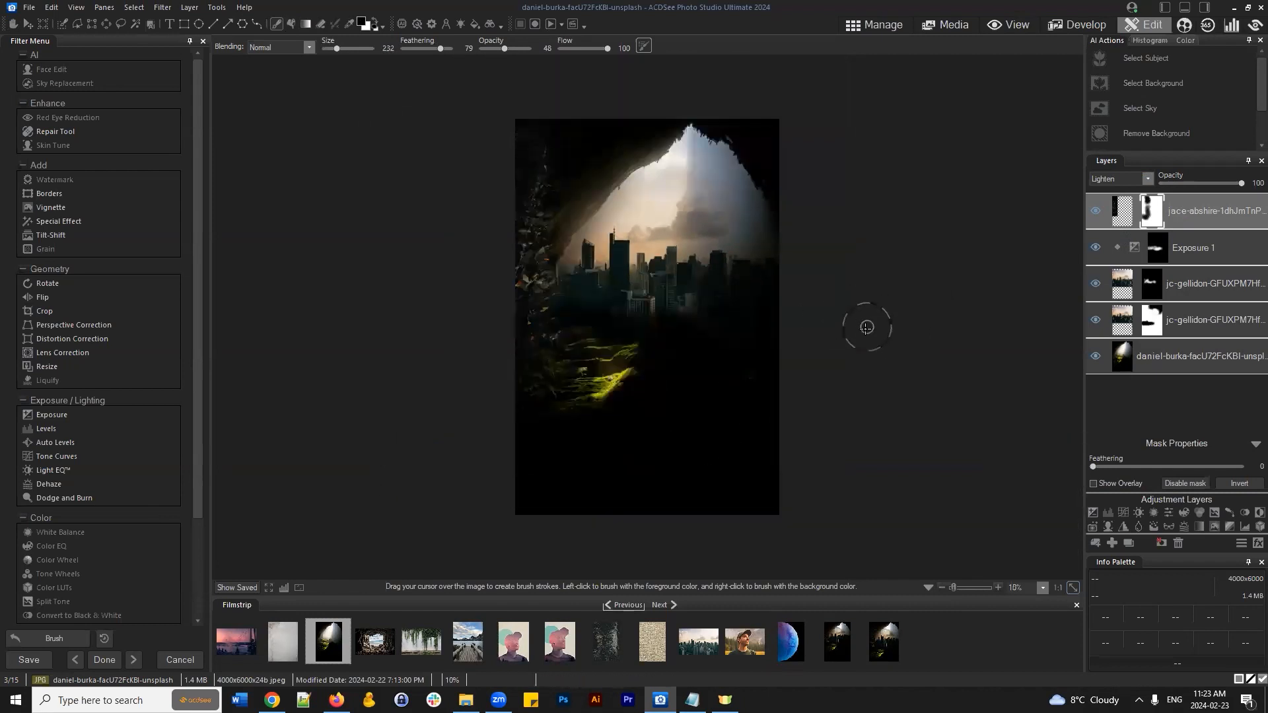
{"action": "left_click", "coordinate": [1202, 284]}
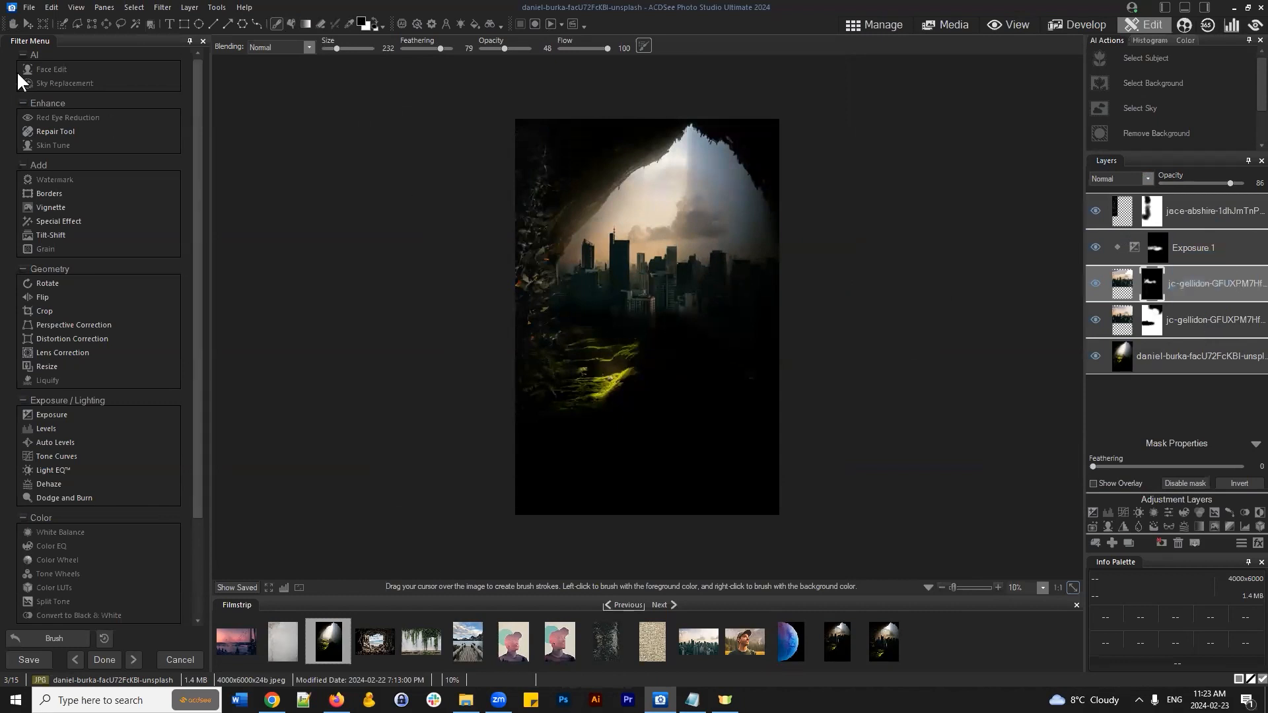
{"action": "left_click", "coordinate": [32, 24]}
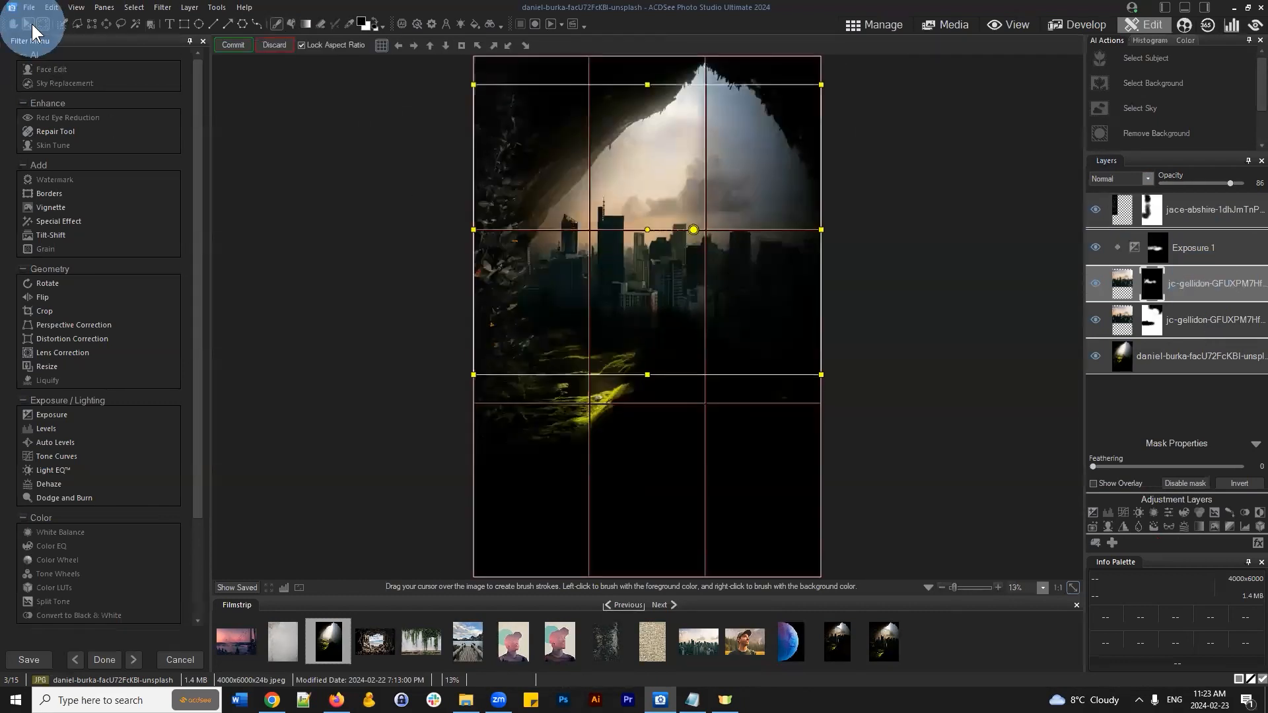
{"action": "left_click_drag", "start_coordinate": [781, 229], "coordinate": [781, 220]}
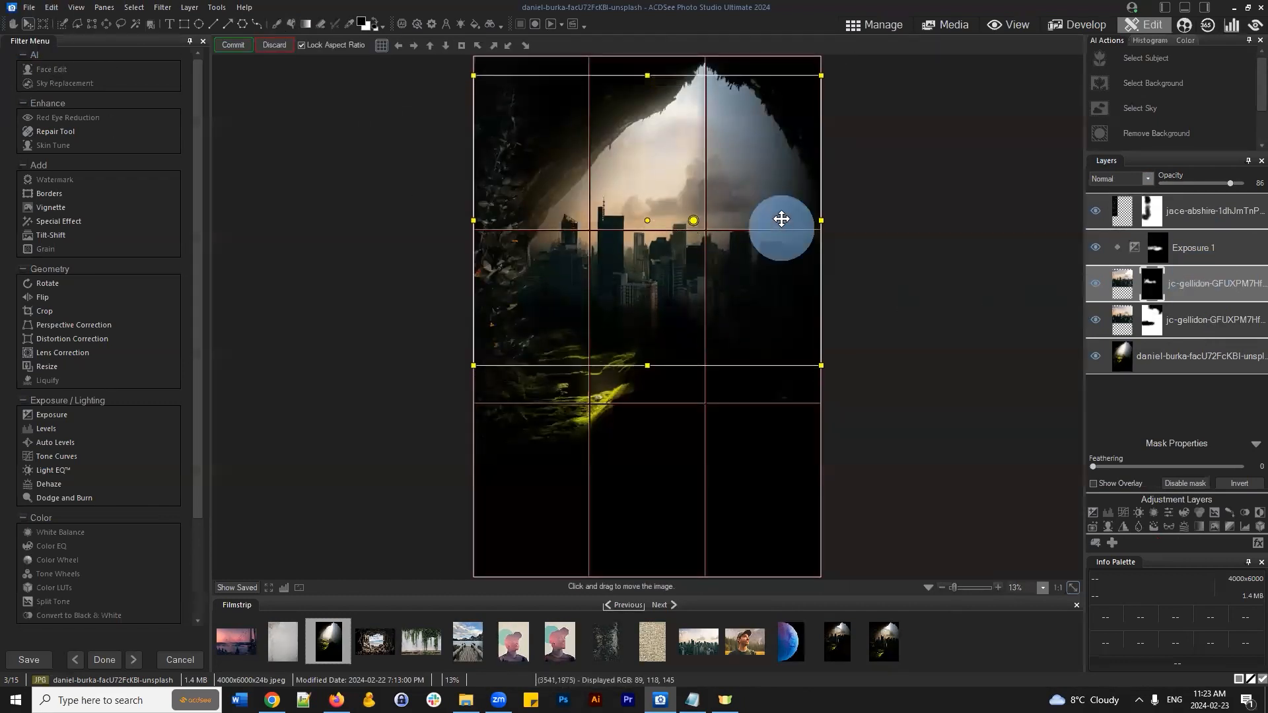
{"action": "left_click", "coordinate": [278, 44]}
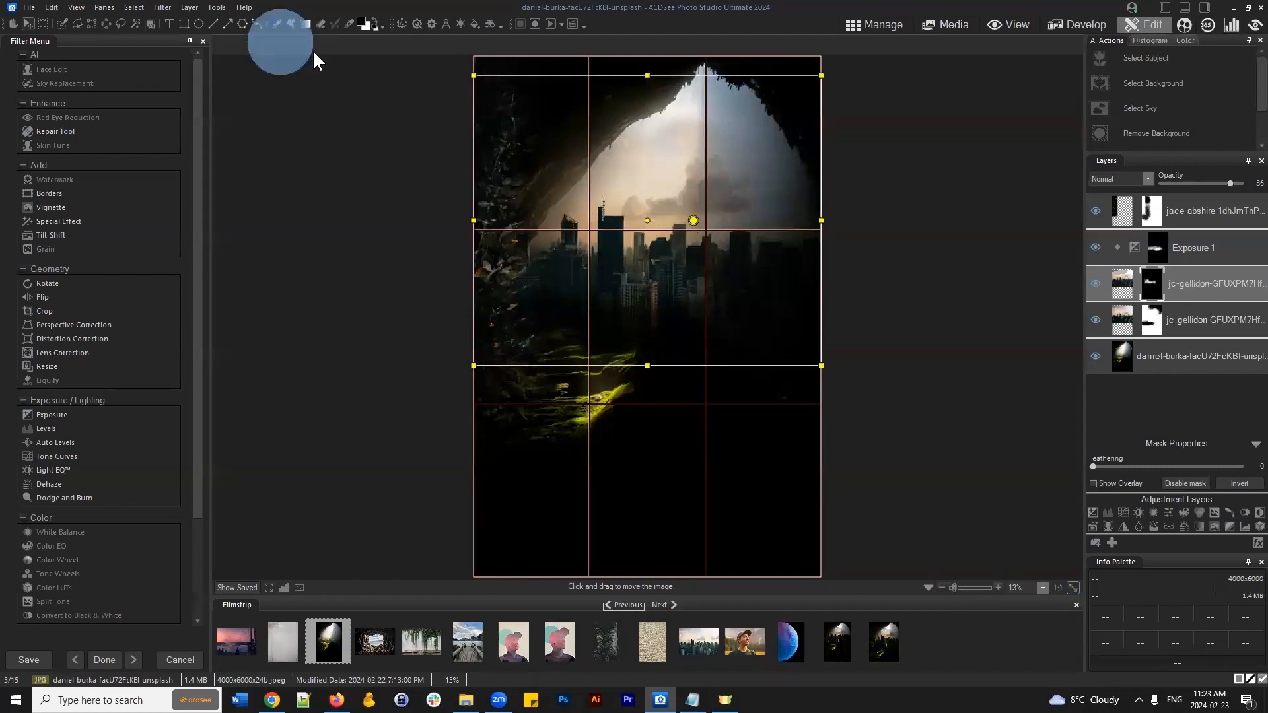
{"action": "left_click", "coordinate": [1202, 320], "text": "ctrl"}
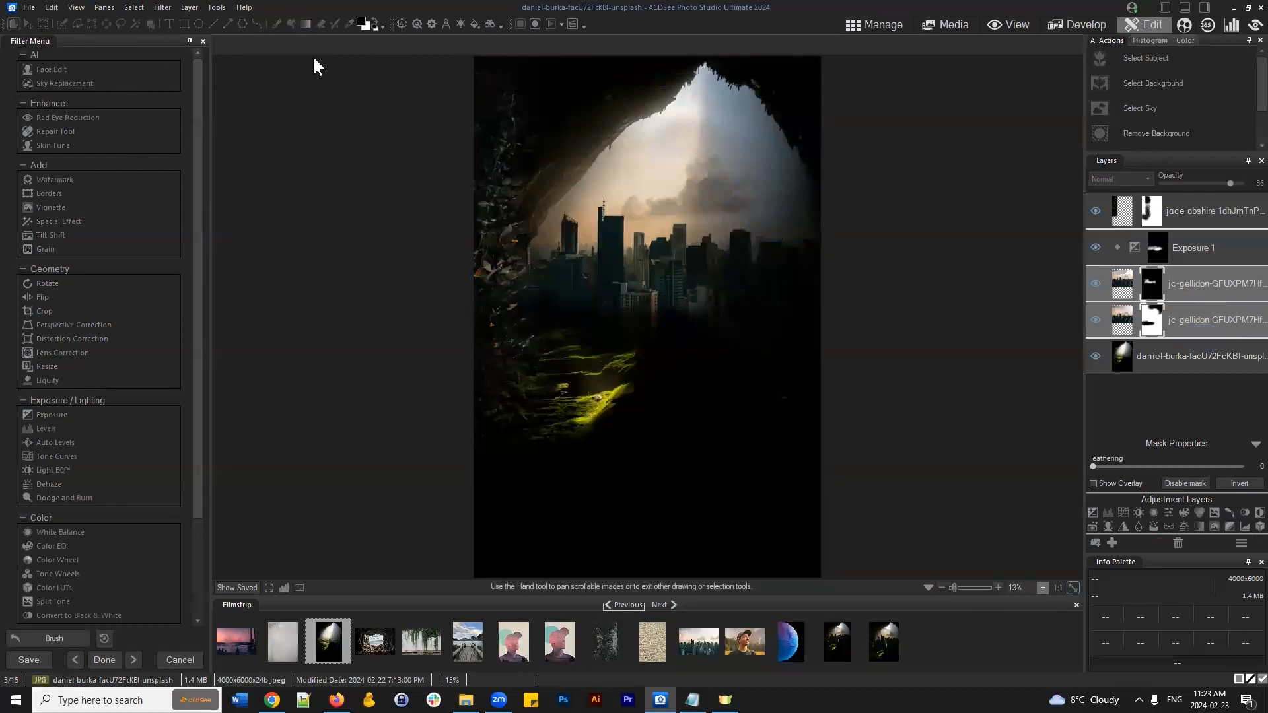
Step: Move the lower city skyline layer, the one in Multiply mode, slightly upward and commit the move
{"action": "left_click", "coordinate": [1203, 332]}
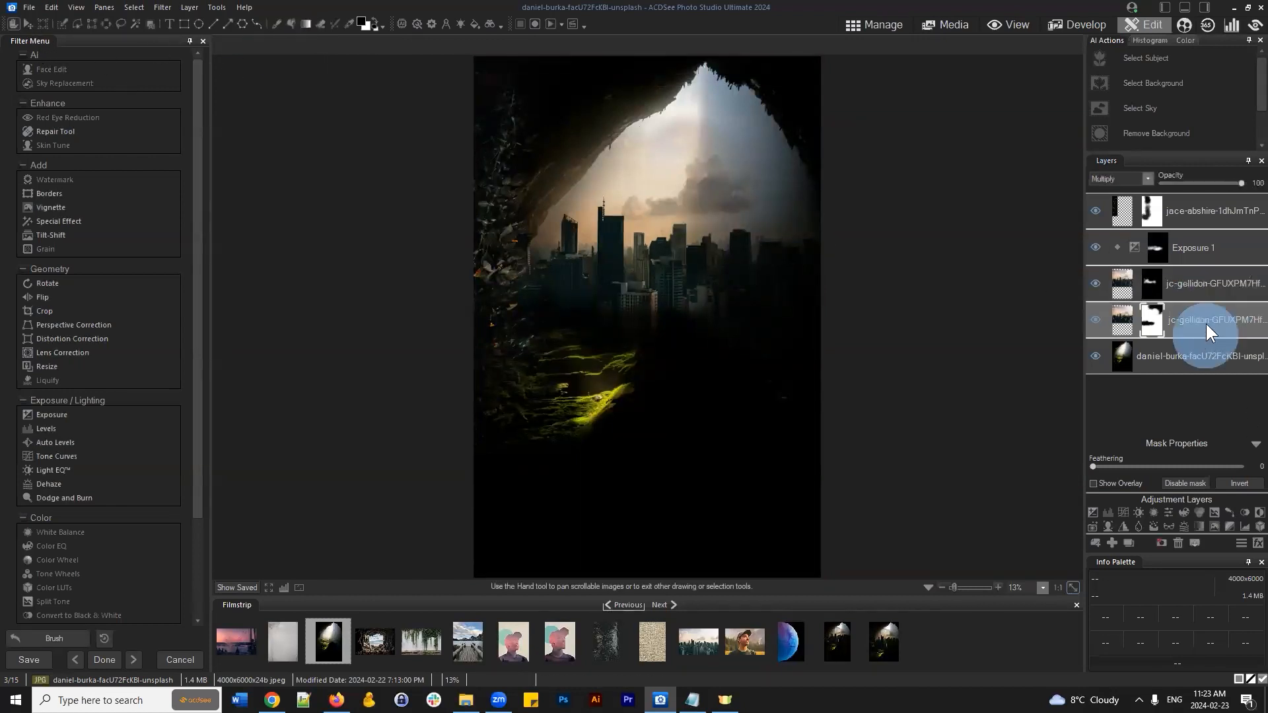
{"action": "left_click", "coordinate": [30, 24]}
{"action": "left_click_drag", "start_coordinate": [753, 300], "coordinate": [752, 295]}
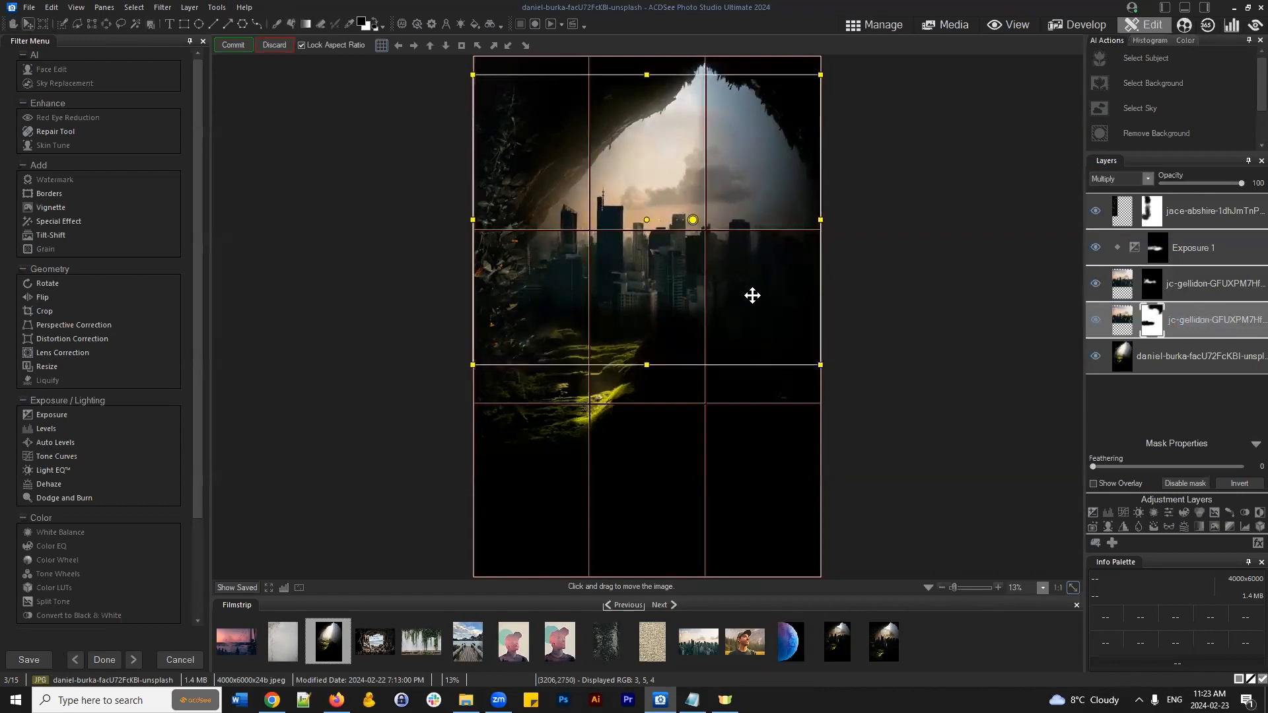
{"action": "left_click", "coordinate": [233, 44]}
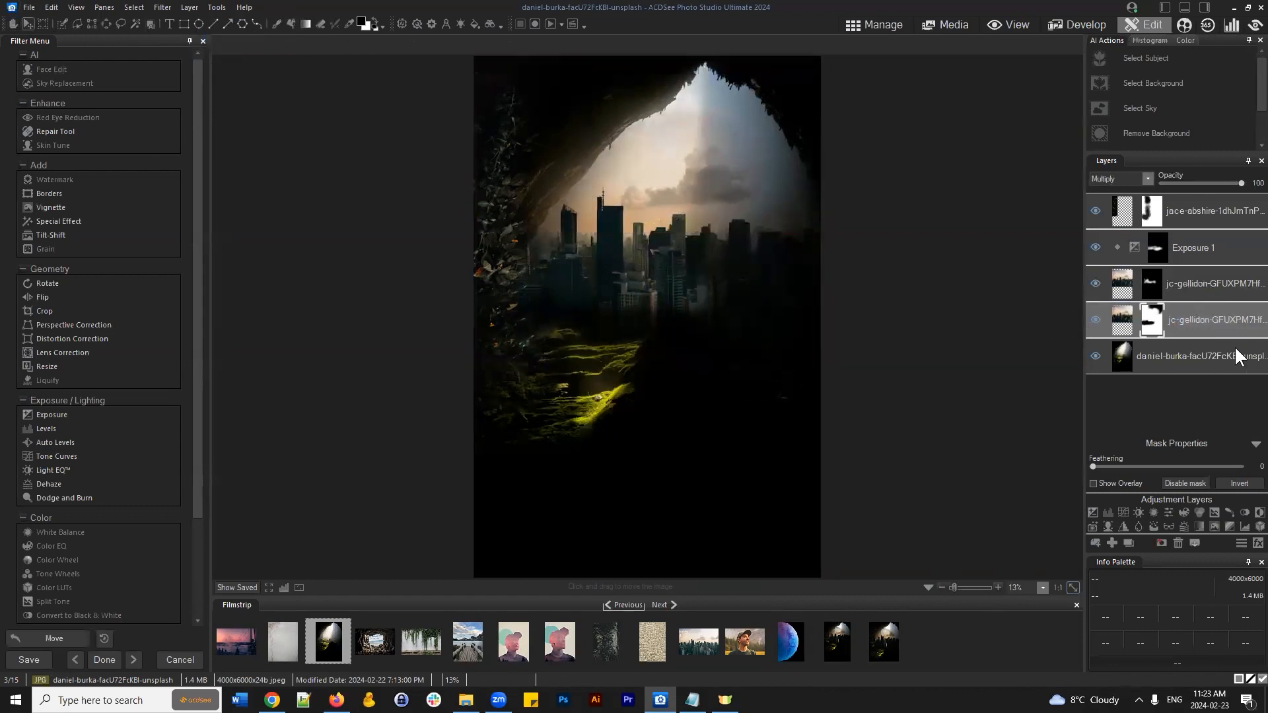
Step: Move the upper city skyline layer slightly upward to line up with the Multiply skyline layer and commit the move
{"action": "left_click", "coordinate": [1224, 284]}
{"action": "left_click", "coordinate": [29, 25]}
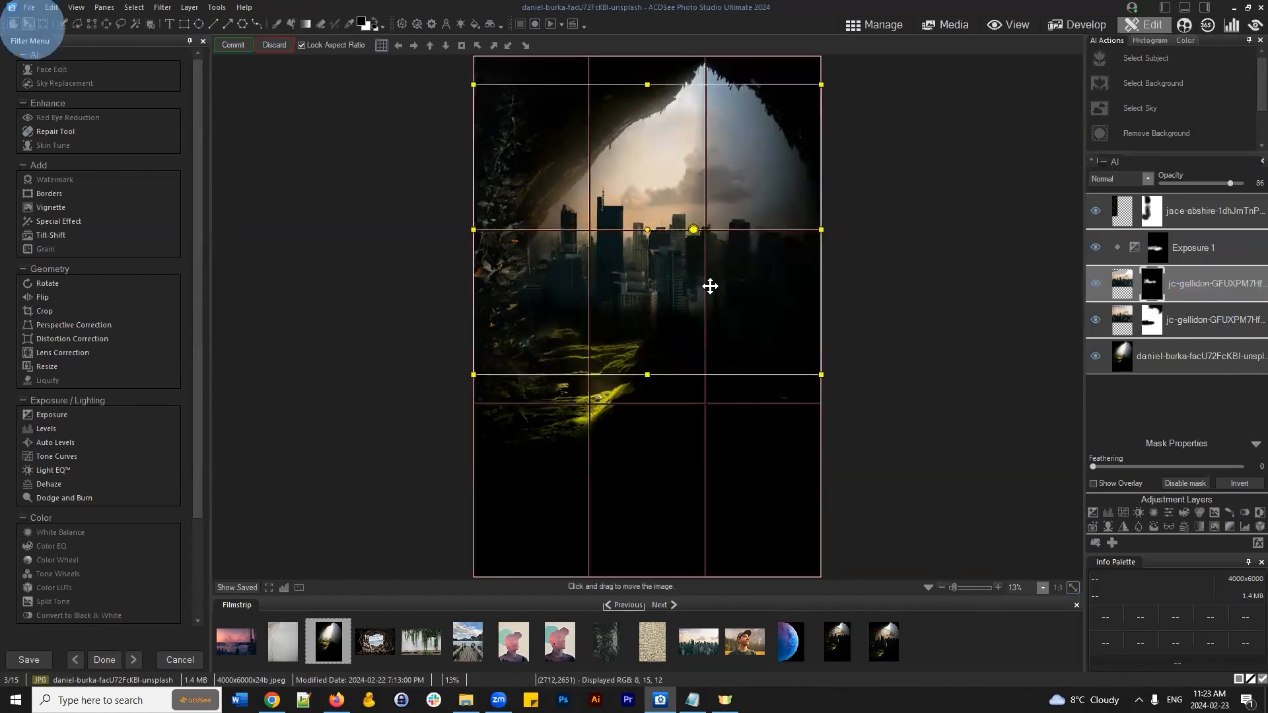
{"action": "left_click_drag", "start_coordinate": [709, 285], "coordinate": [710, 276]}
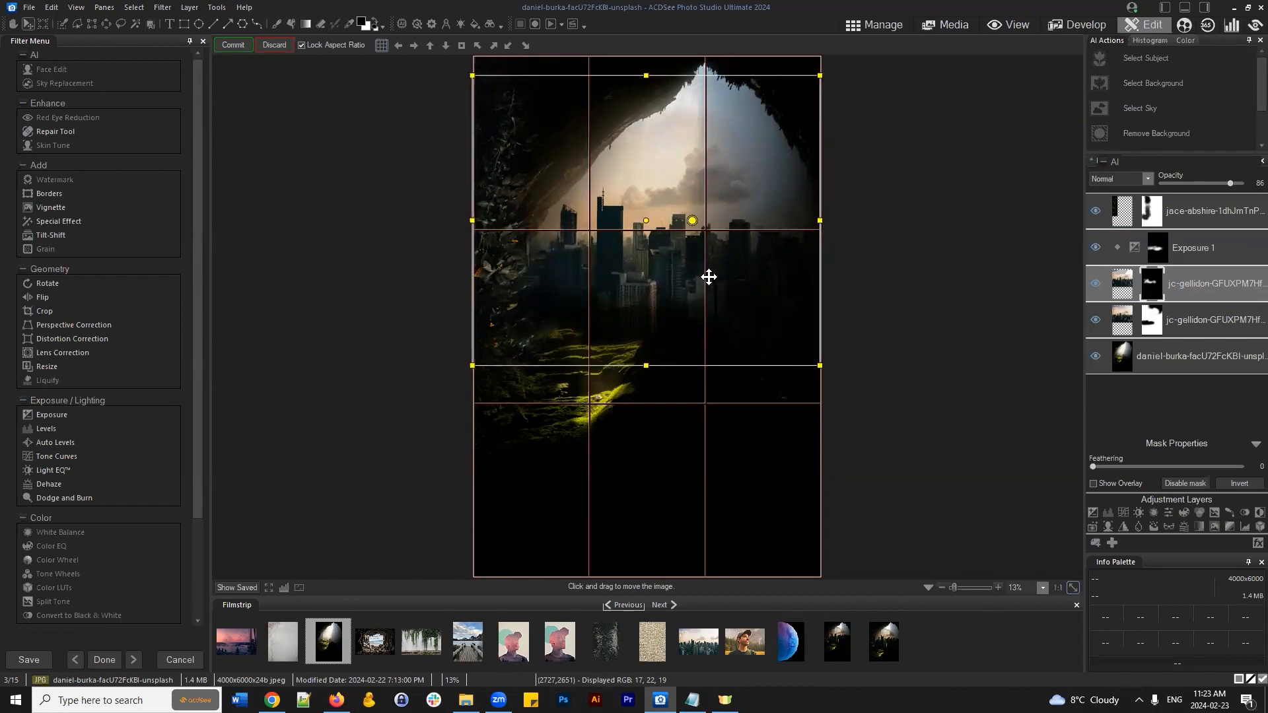
{"action": "left_click", "coordinate": [232, 45]}
Step: Nudge the upper city skyline layer slightly left to align with the skyline below, commit the move and compare its visibility
{"action": "scroll", "coordinate": [707, 292], "scroll_direction": "up", "scroll_amount": 2}
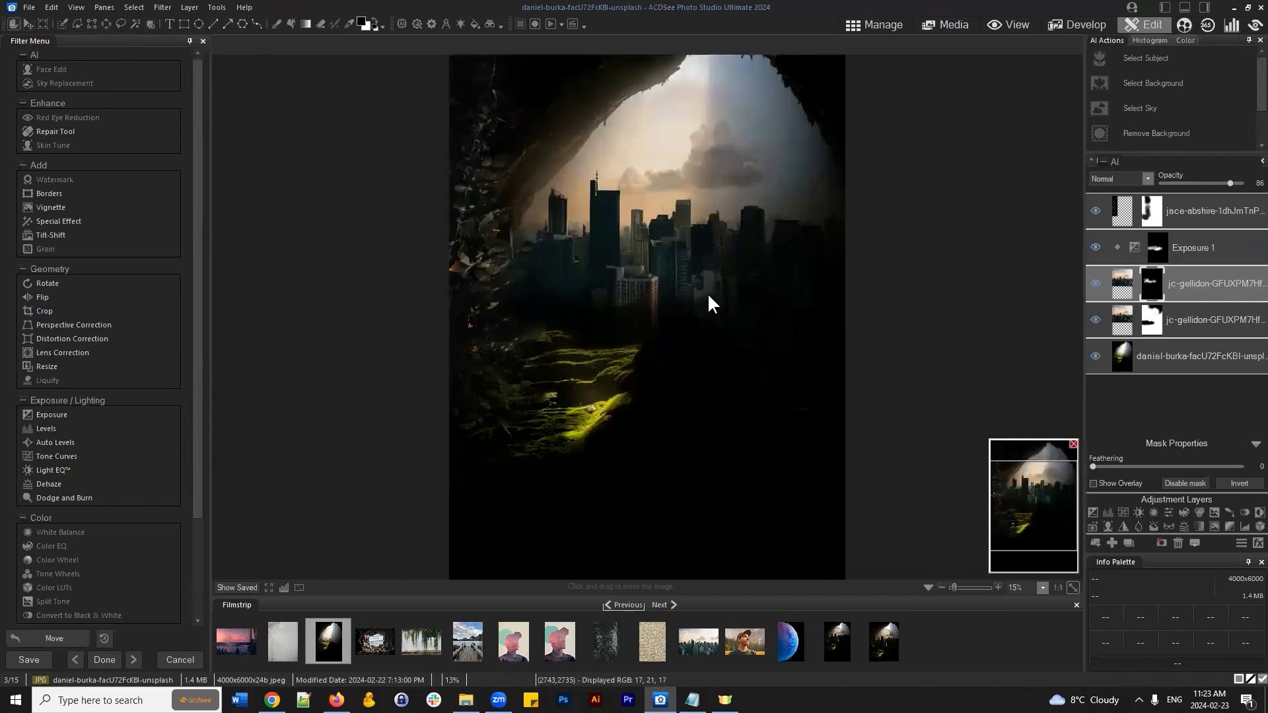
{"action": "scroll", "coordinate": [707, 295], "scroll_direction": "up", "scroll_amount": 2}
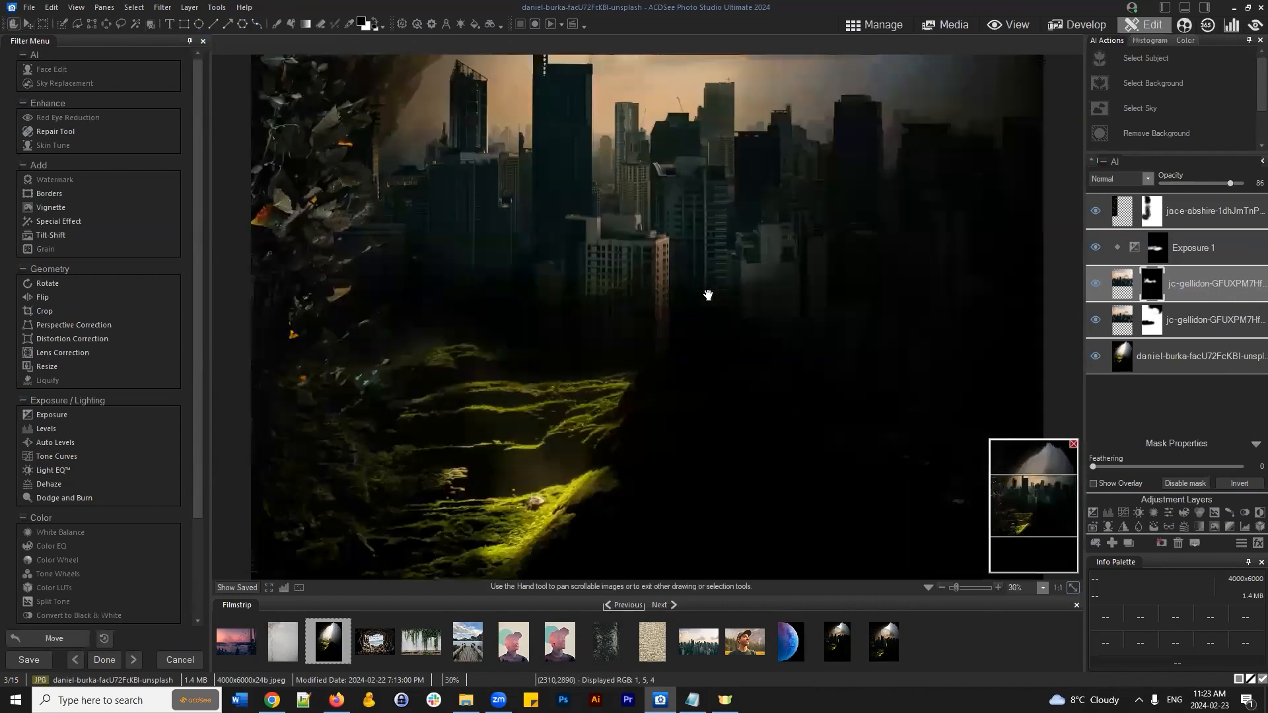
{"action": "left_click", "coordinate": [27, 25]}
{"action": "left_click_drag", "start_coordinate": [782, 284], "coordinate": [782, 284]}
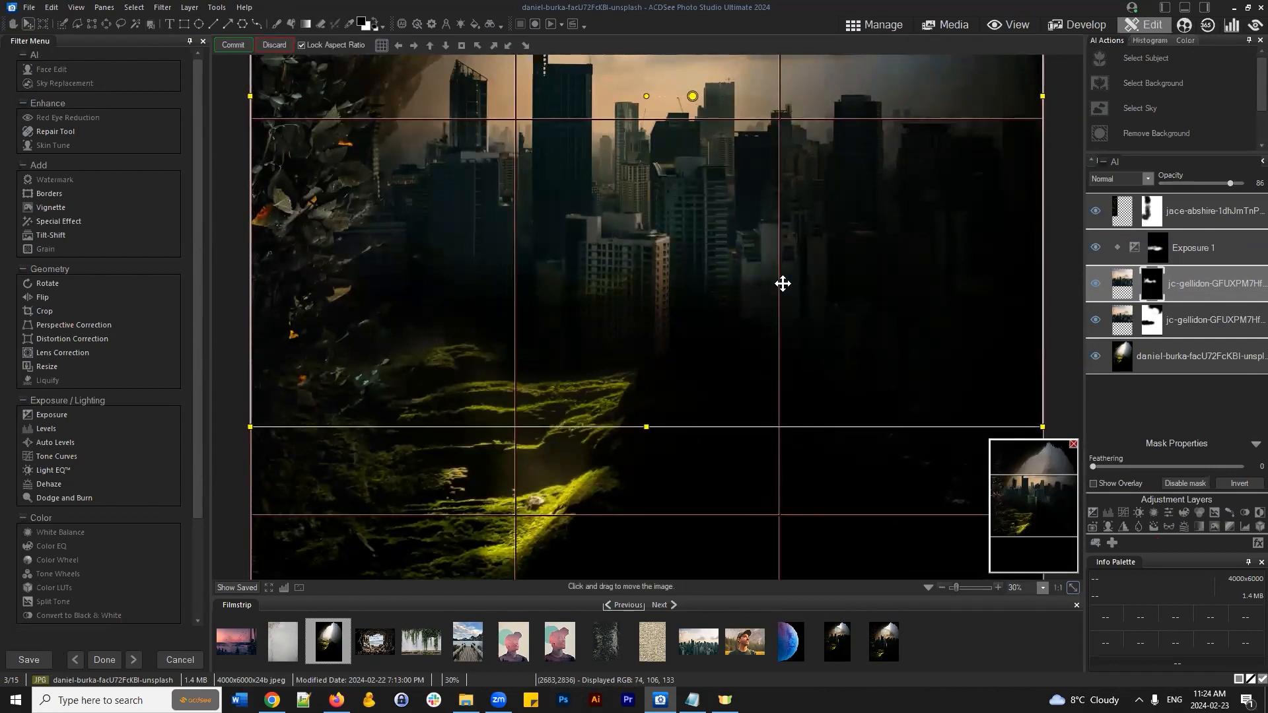
{"action": "left_click_drag", "start_coordinate": [782, 283], "coordinate": [781, 283]}
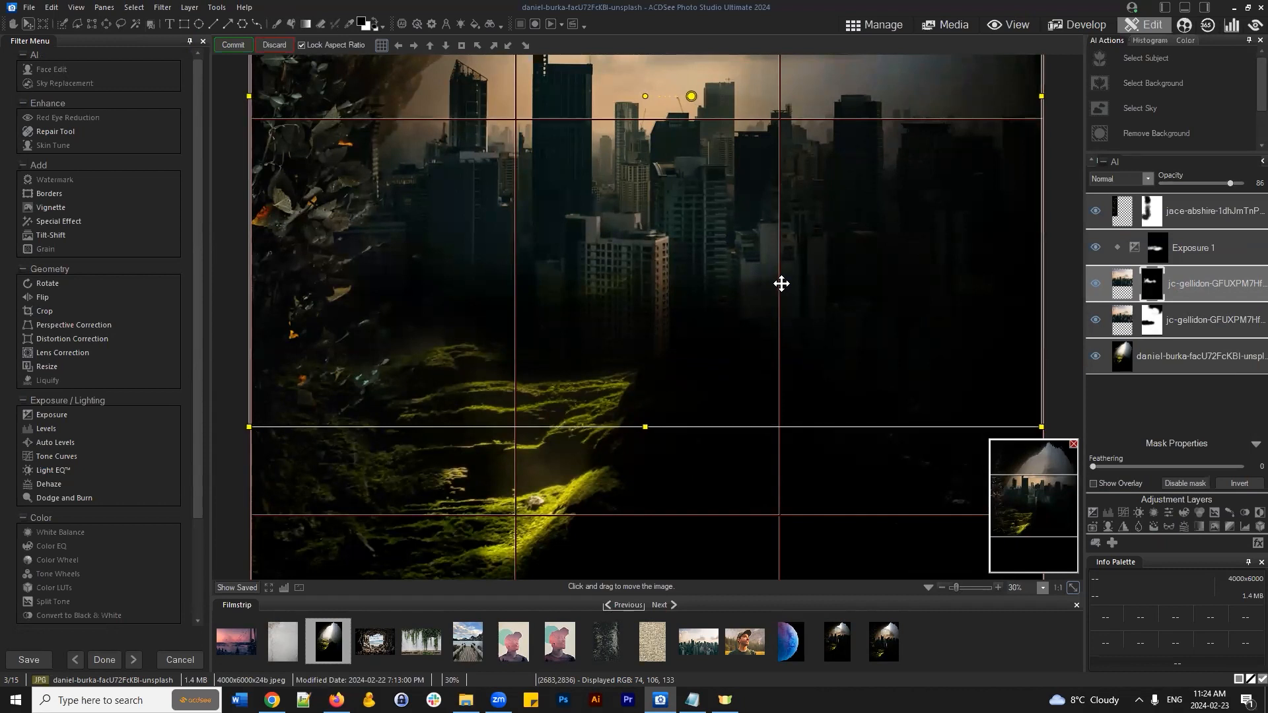
{"action": "left_click", "coordinate": [232, 45]}
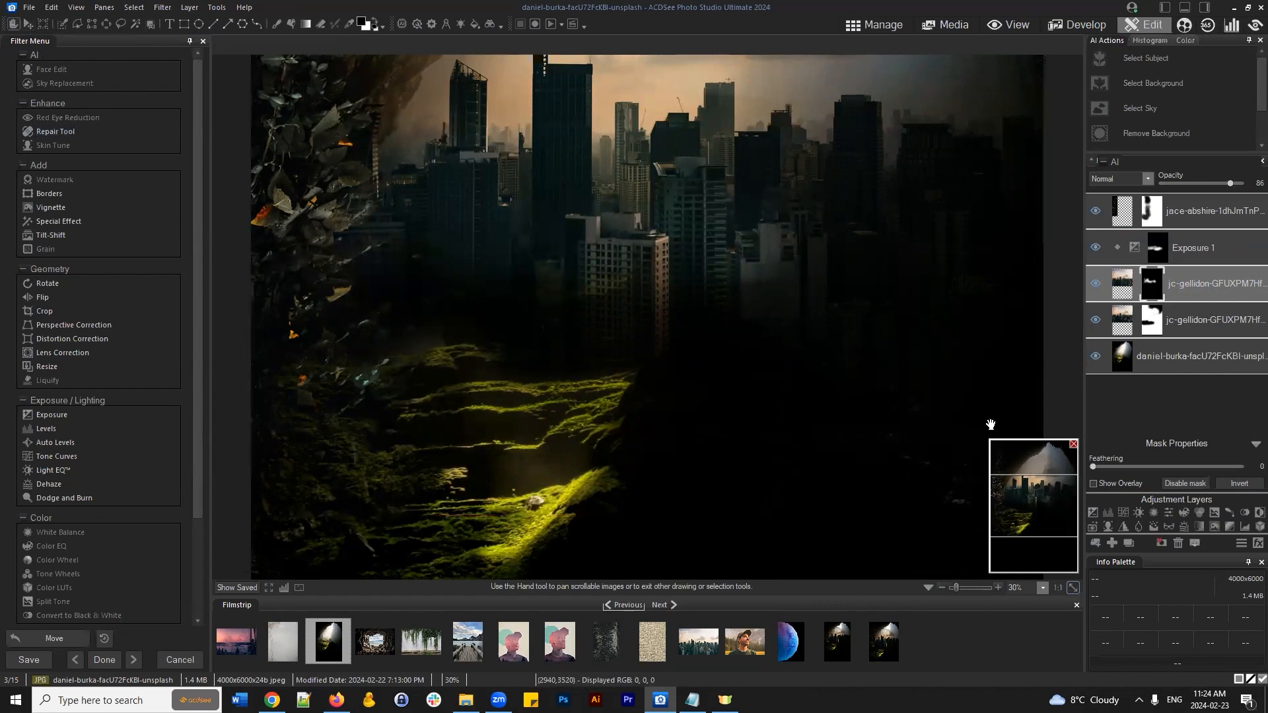
{"action": "left_click", "coordinate": [1094, 281]}
{"action": "left_click", "coordinate": [1093, 282]}
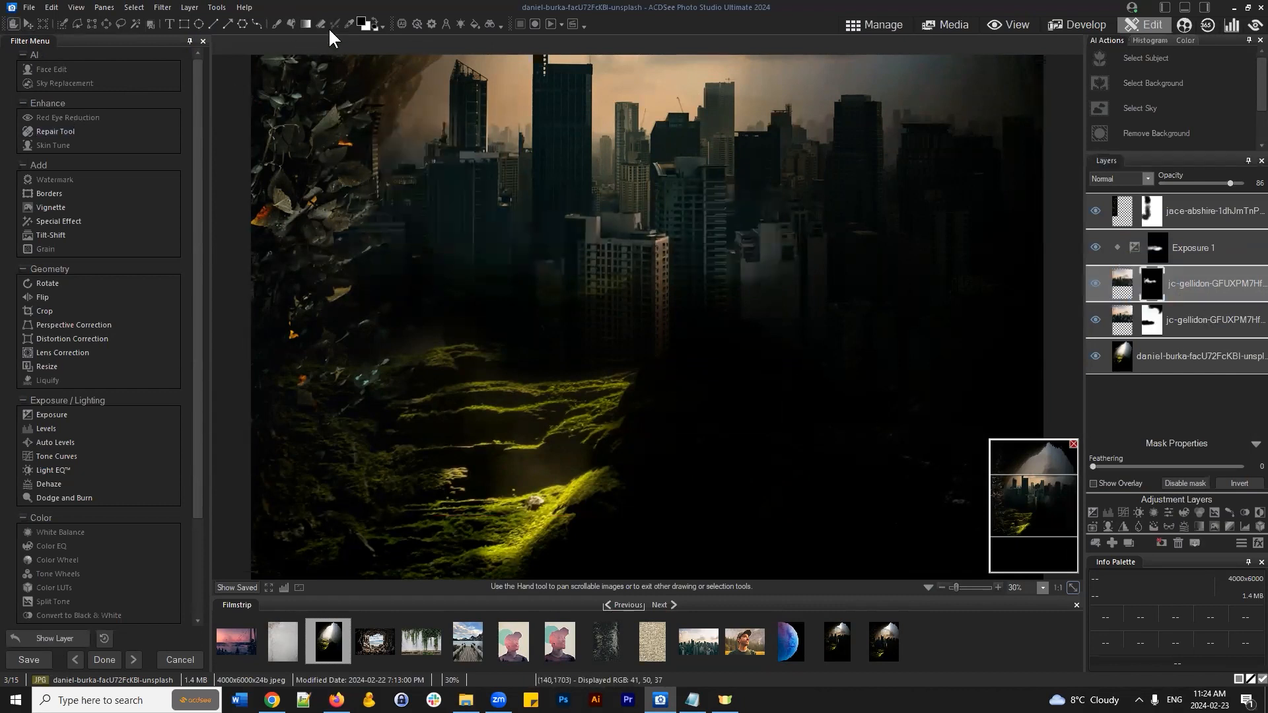
Step: Paint white at 48 opacity on the upper skyline layer's mask to reveal the pale building in the foreground of the skyline
{"action": "left_click", "coordinate": [374, 19]}
{"action": "left_click", "coordinate": [277, 24]}
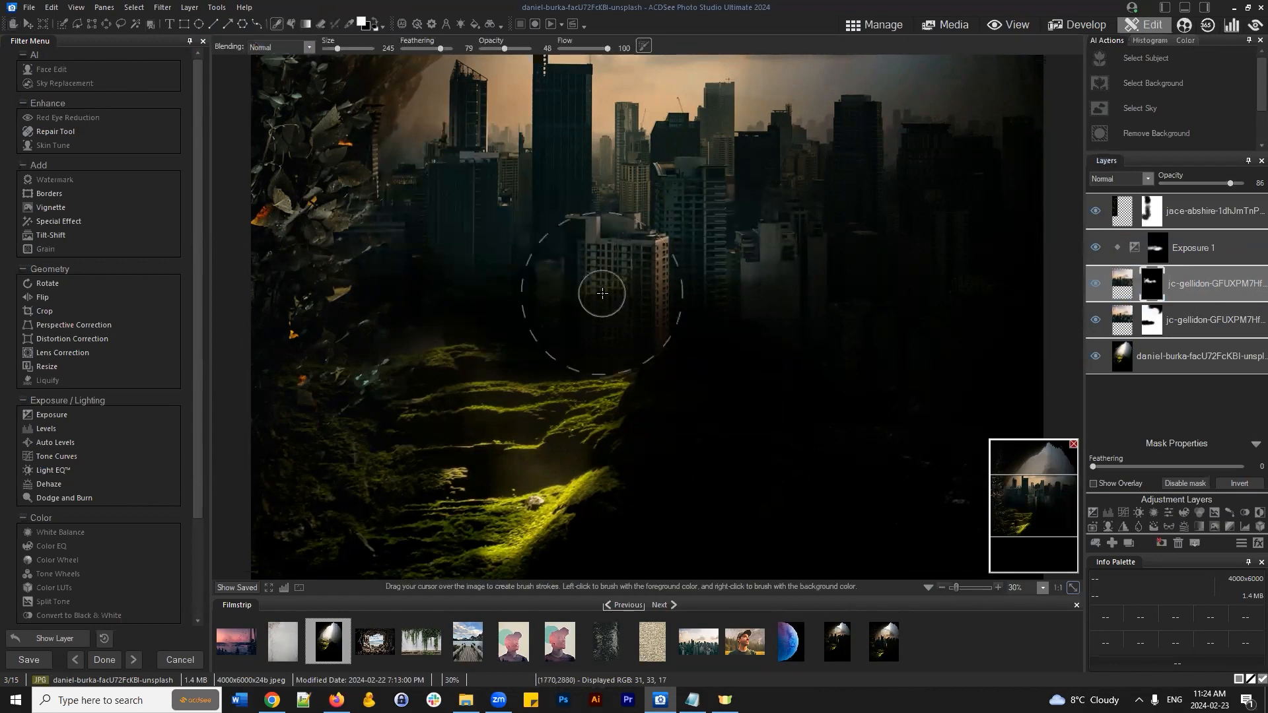
{"action": "mouse_move", "coordinate": [620, 268]}
{"action": "left_mouse_down"}
{"action": "mouse_move", "coordinate": [509, 282]}
{"action": "mouse_move", "coordinate": [444, 251]}
{"action": "mouse_move", "coordinate": [586, 276]}
{"action": "left_mouse_up"}
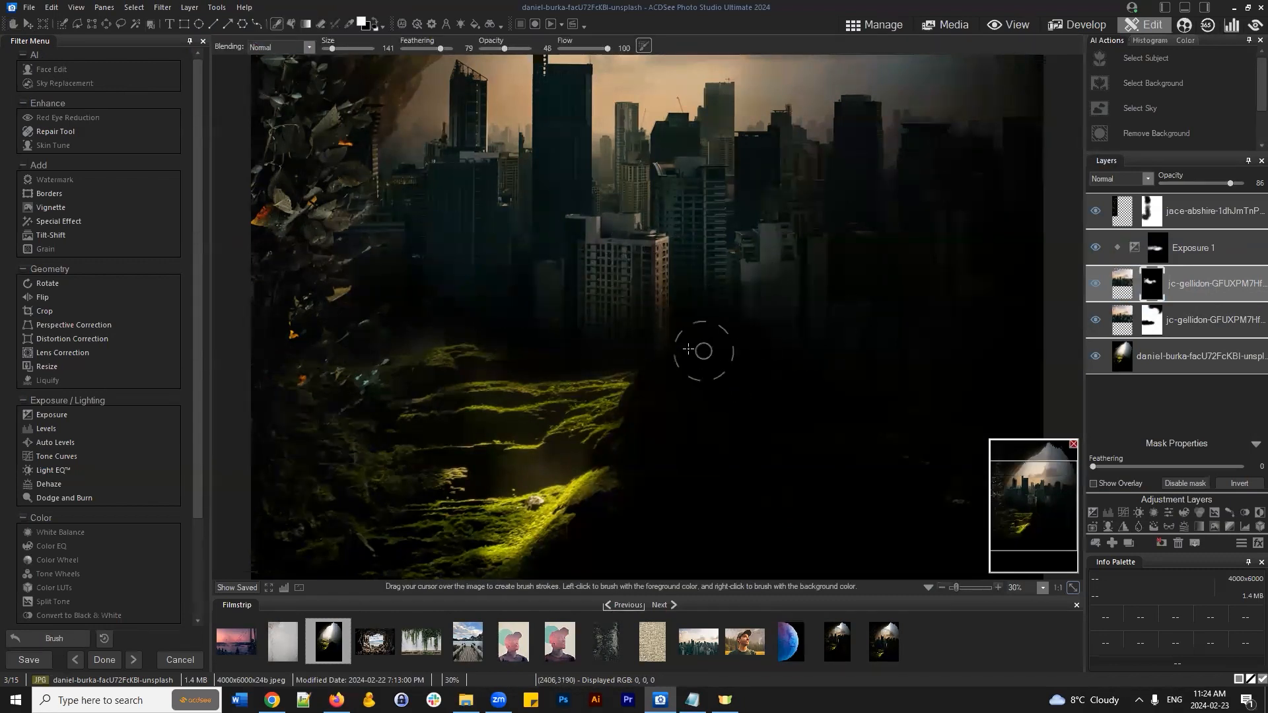
Step: Paint white at 48 opacity on the Exposure 1 mask to darken the moss's upper edge and the base of the pale building
{"action": "scroll", "coordinate": [702, 344], "scroll_direction": "down", "scroll_amount": 1}
{"action": "left_click", "coordinate": [1162, 251]}
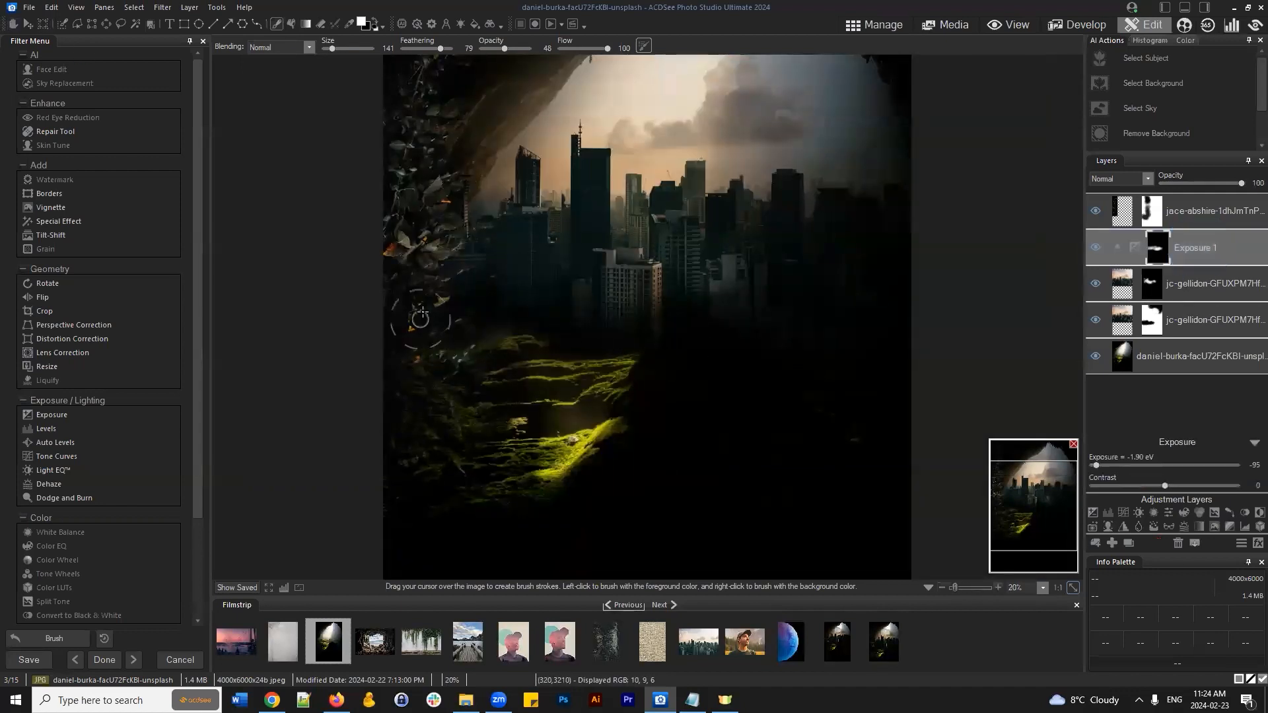
{"action": "mouse_move", "coordinate": [521, 337]}
{"action": "left_mouse_down"}
{"action": "mouse_move", "coordinate": [470, 340]}
{"action": "mouse_move", "coordinate": [565, 343]}
{"action": "mouse_move", "coordinate": [521, 338]}
{"action": "mouse_move", "coordinate": [532, 345]}
{"action": "mouse_move", "coordinate": [502, 360]}
{"action": "left_mouse_up"}
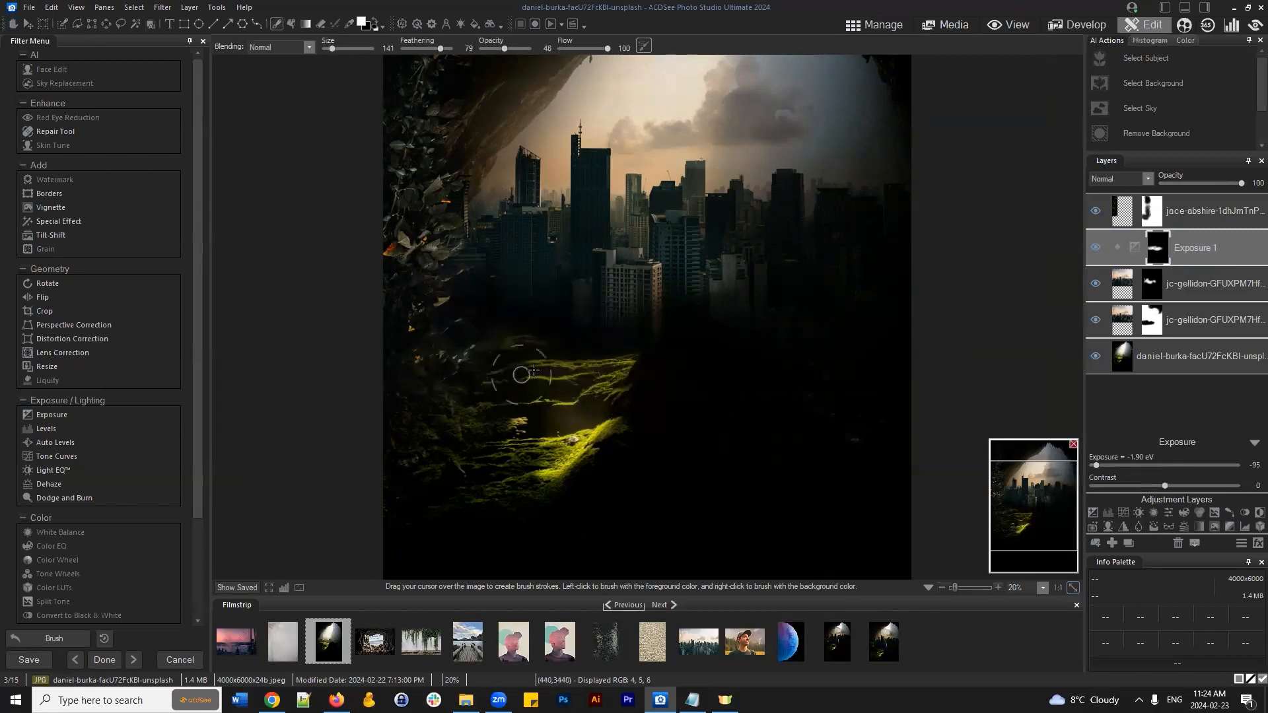
{"action": "left_click", "coordinate": [1092, 243]}
{"action": "left_click", "coordinate": [1092, 243]}
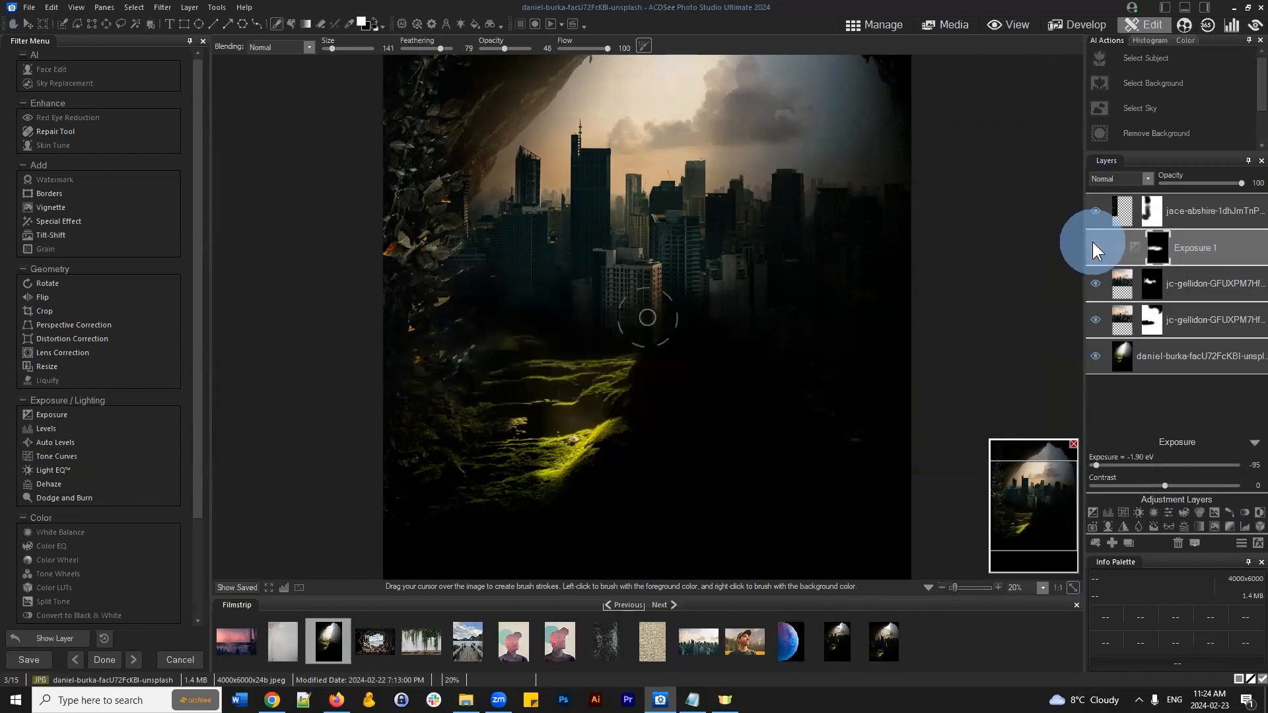
{"action": "scroll", "coordinate": [749, 343], "scroll_direction": "down", "scroll_amount": 2}
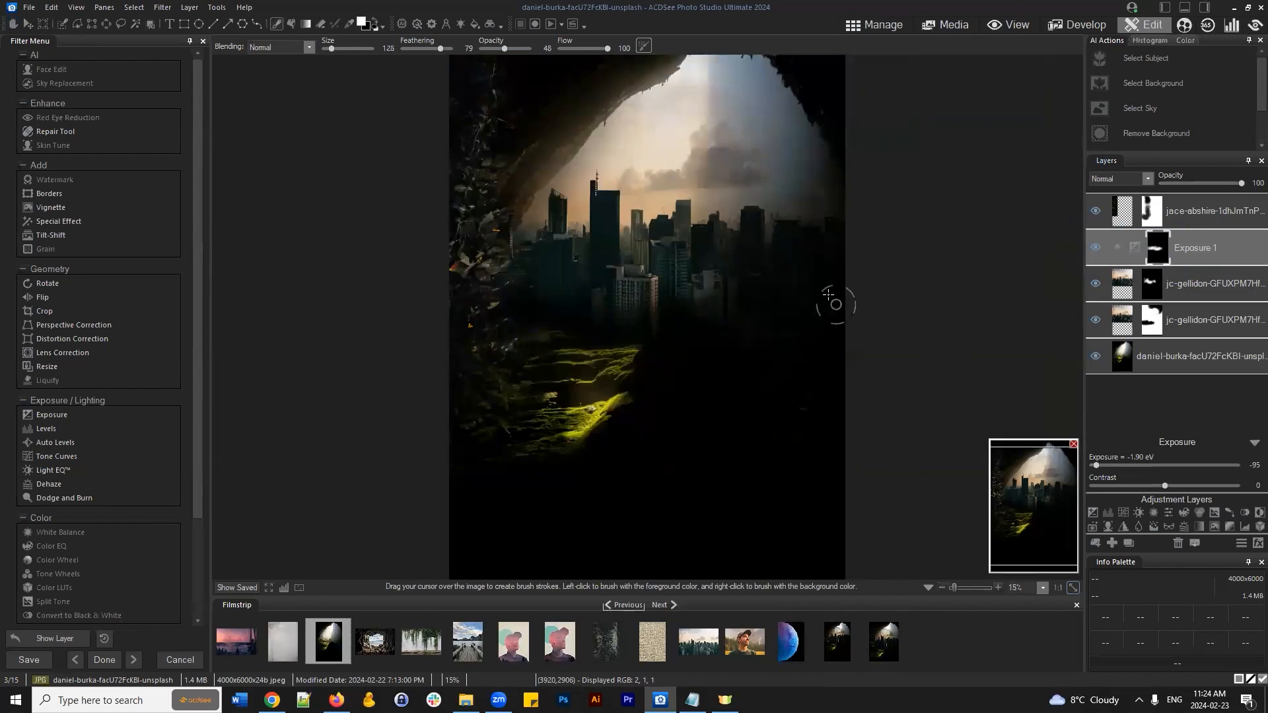
{"action": "left_click", "coordinate": [659, 311]}
{"action": "scroll", "coordinate": [764, 249], "scroll_direction": "down", "scroll_amount": 1}
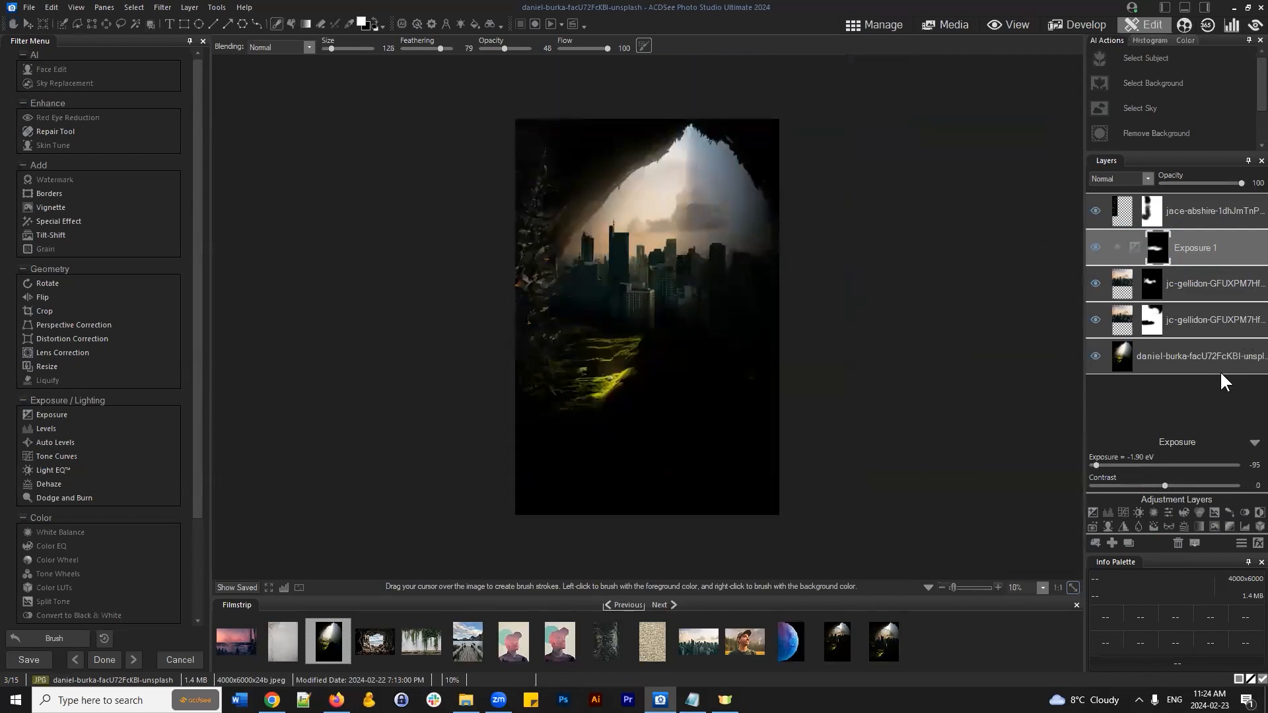
Step: Hide both skyline layers, the Exposure 1 layer and the foliage layer, leaving only the original cave photo showing
{"action": "left_click", "coordinate": [1186, 364]}
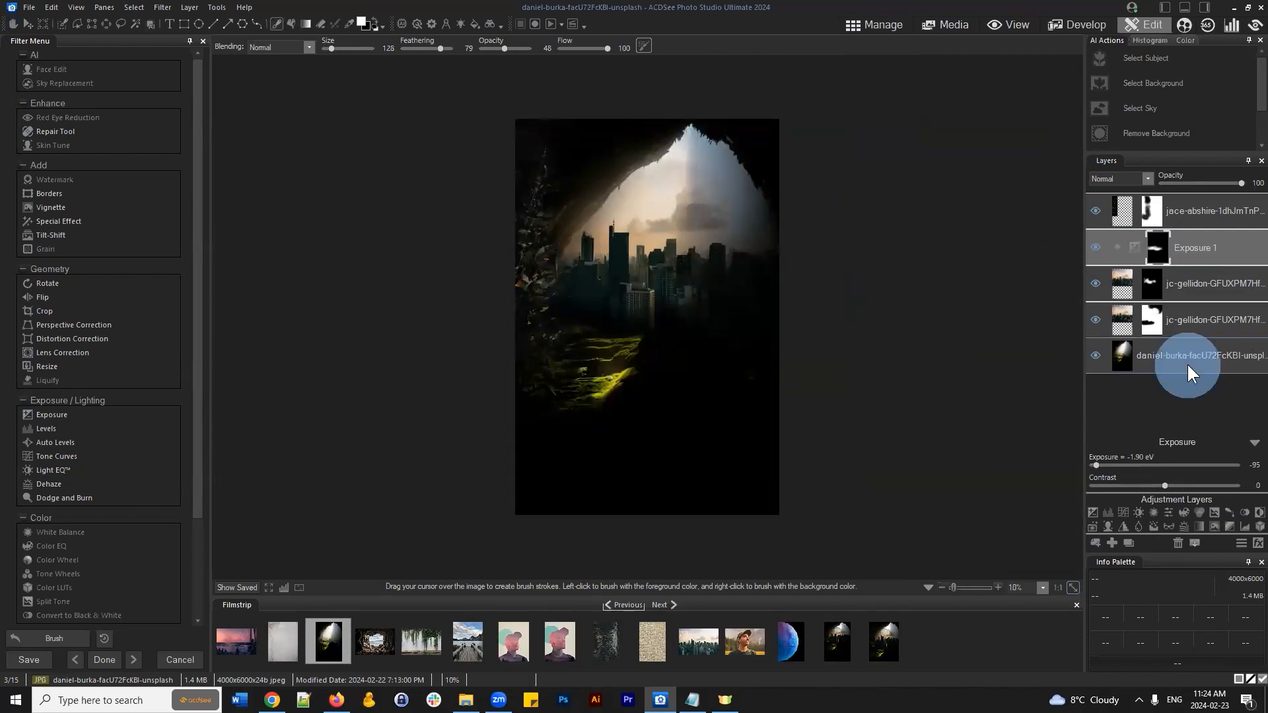
{"action": "left_click", "coordinate": [1100, 356]}
{"action": "left_click", "coordinate": [1100, 356]}
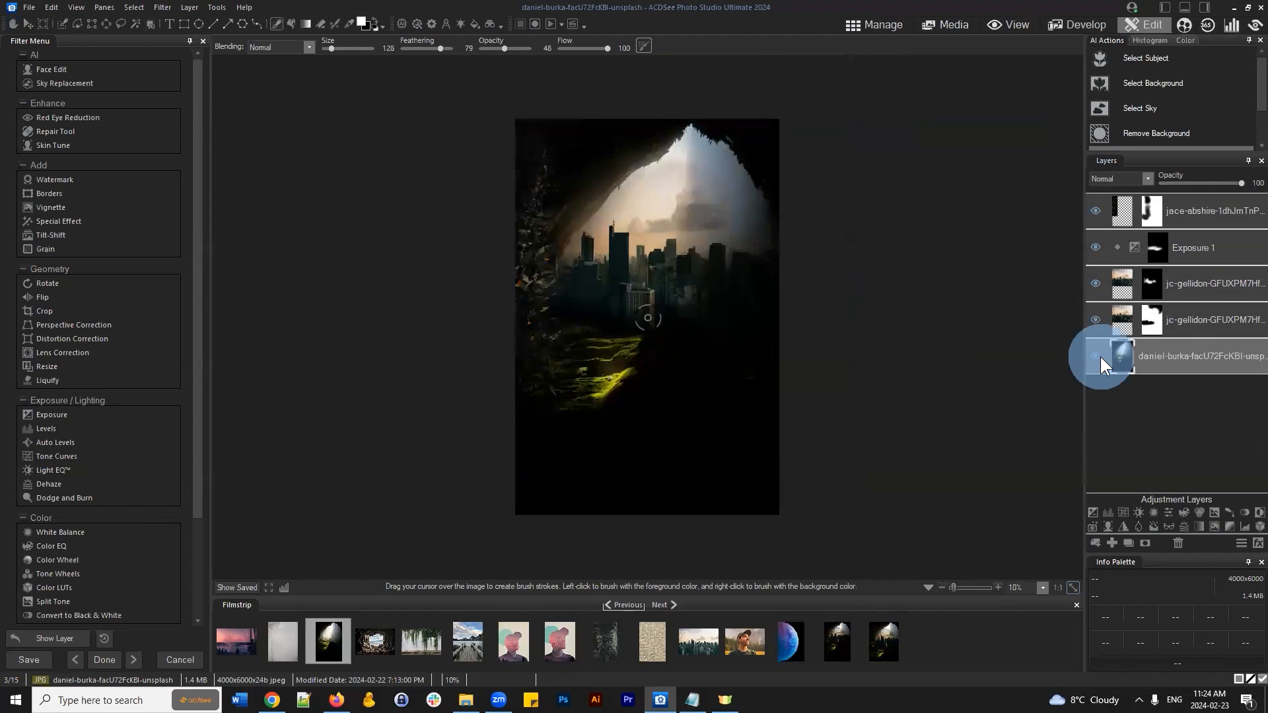
{"action": "left_click", "coordinate": [1098, 314]}
{"action": "left_click", "coordinate": [1096, 283]}
{"action": "left_click", "coordinate": [1095, 247]}
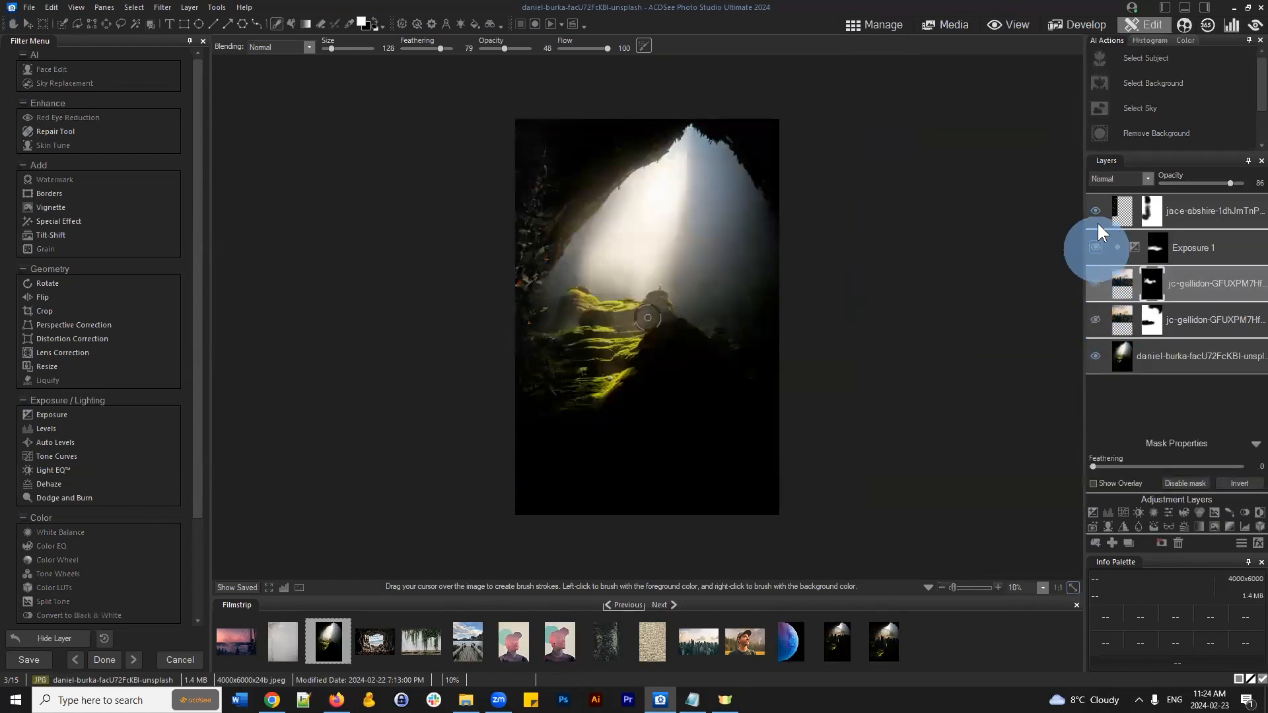
{"action": "left_click", "coordinate": [1095, 210]}
Step: Duplicate the cave photo layer and toggle the duplicate's visibility to compare
{"action": "left_click", "coordinate": [1192, 356]}
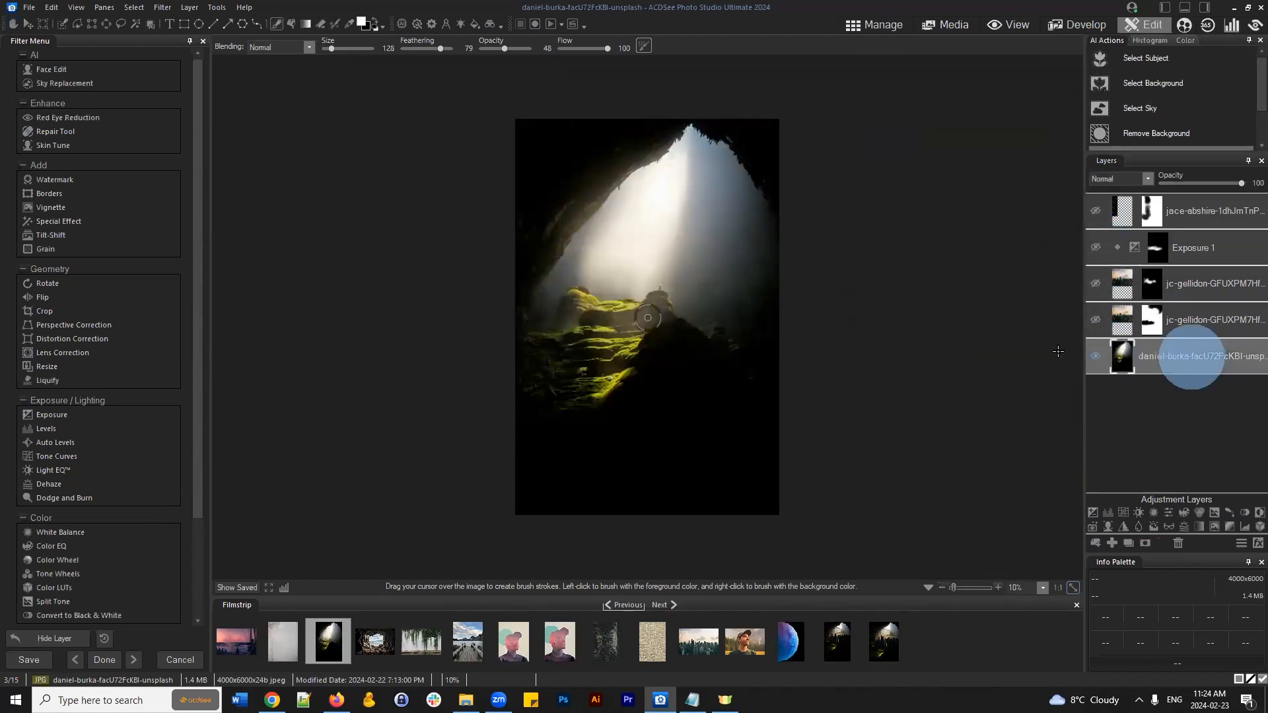
{"action": "left_click", "coordinate": [1129, 542]}
{"action": "left_click", "coordinate": [1166, 351]}
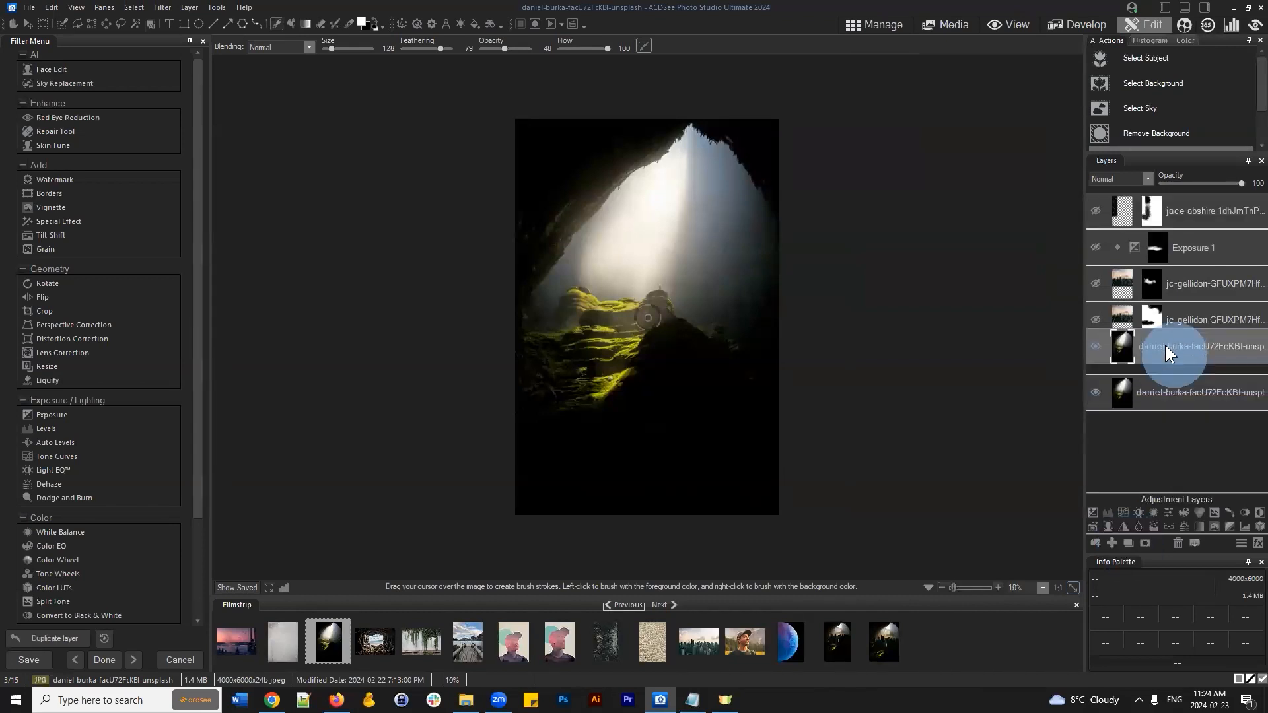
{"action": "left_click_drag", "start_coordinate": [1165, 345], "coordinate": [1192, 351]}
{"action": "left_click", "coordinate": [1095, 356]}
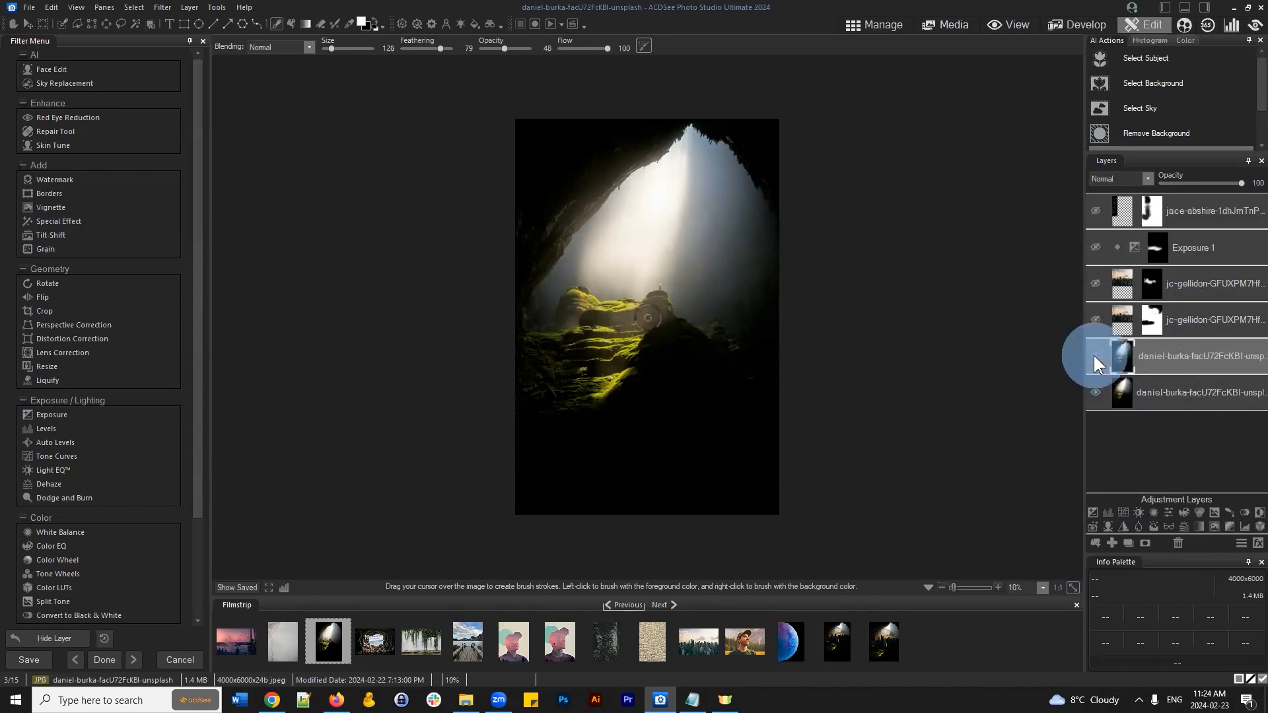
{"action": "left_click", "coordinate": [1095, 355]}
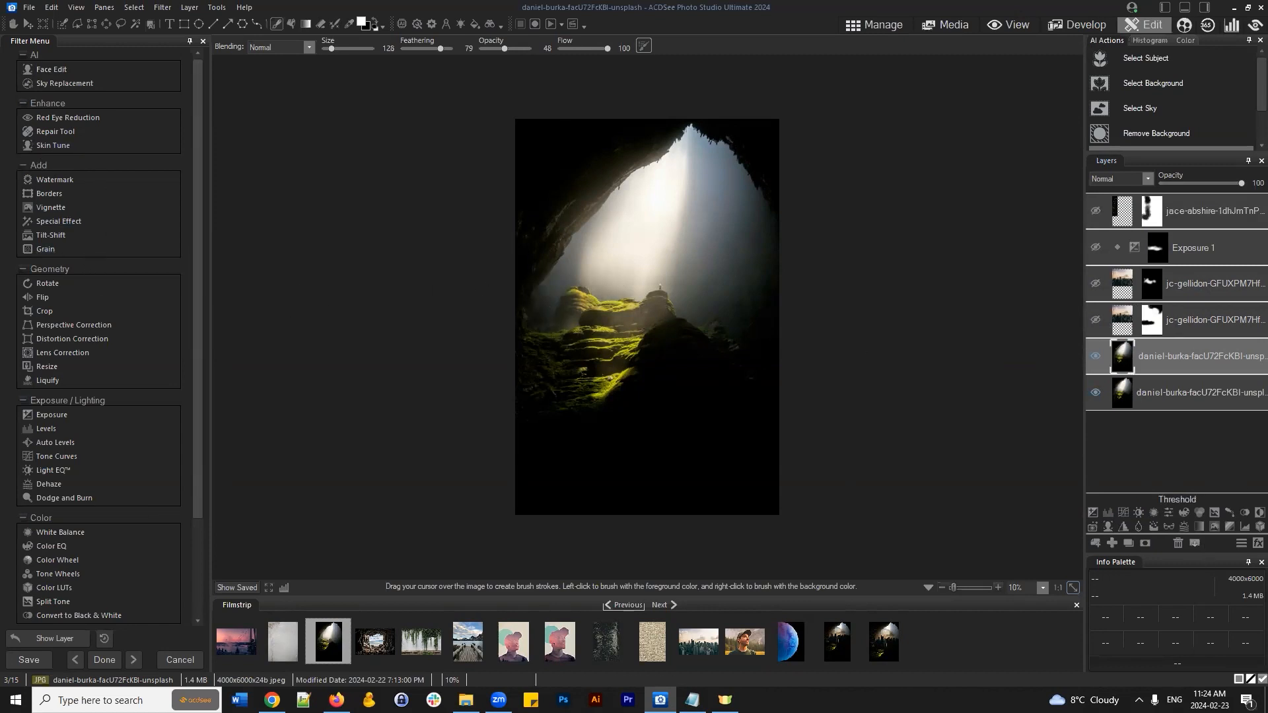
Step: Open the Mirror special effect on the duplicate cave layer and try horizontal mirroring with the axis at 498 and 540
{"action": "left_click_drag", "start_coordinate": [1183, 361], "coordinate": [1185, 353]}
{"action": "left_click", "coordinate": [55, 223]}
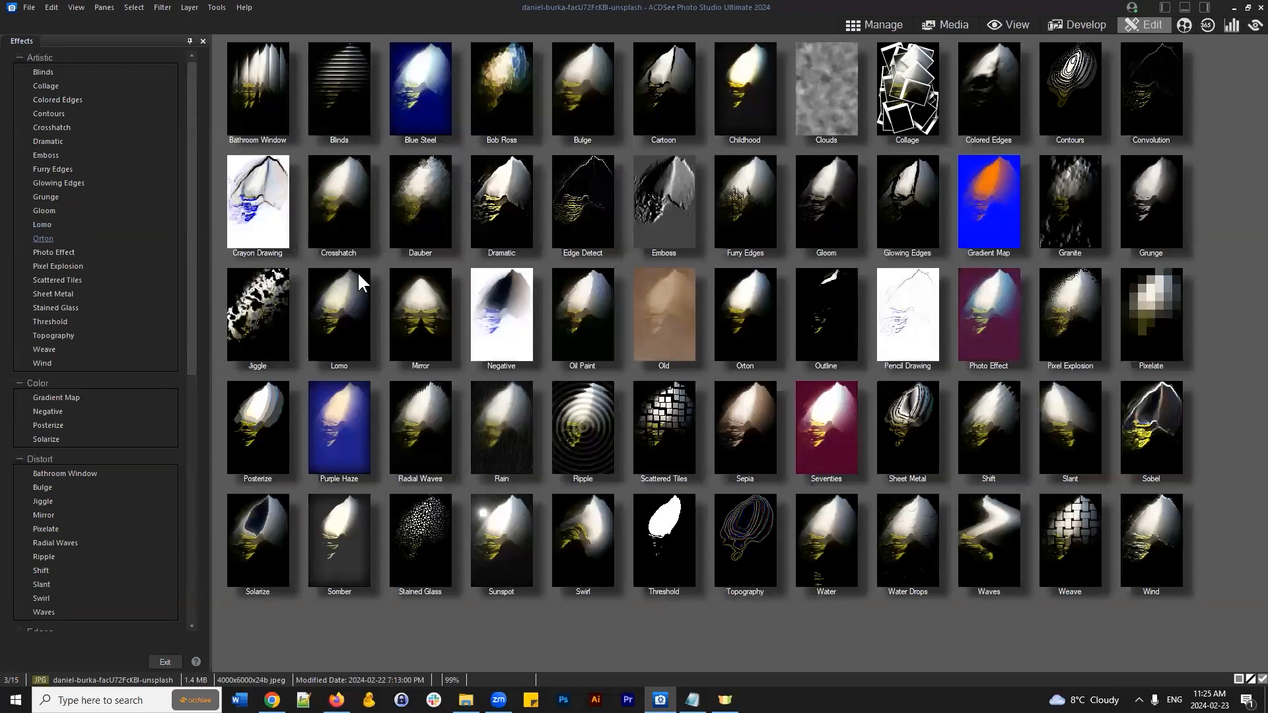
{"action": "left_click", "coordinate": [441, 291]}
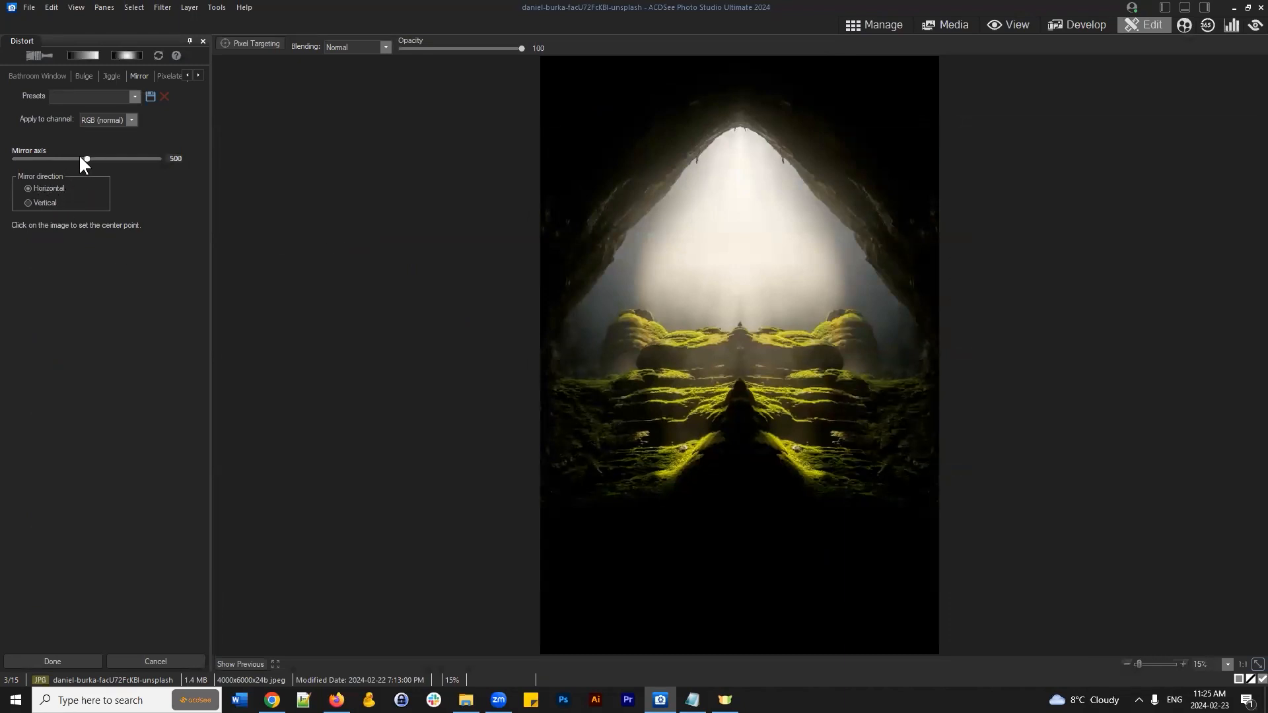
{"action": "mouse_move", "coordinate": [82, 158]}
{"action": "left_mouse_down"}
{"action": "mouse_move", "coordinate": [117, 157]}
{"action": "mouse_move", "coordinate": [69, 156]}
{"action": "mouse_move", "coordinate": [86, 158]}
{"action": "left_mouse_up"}
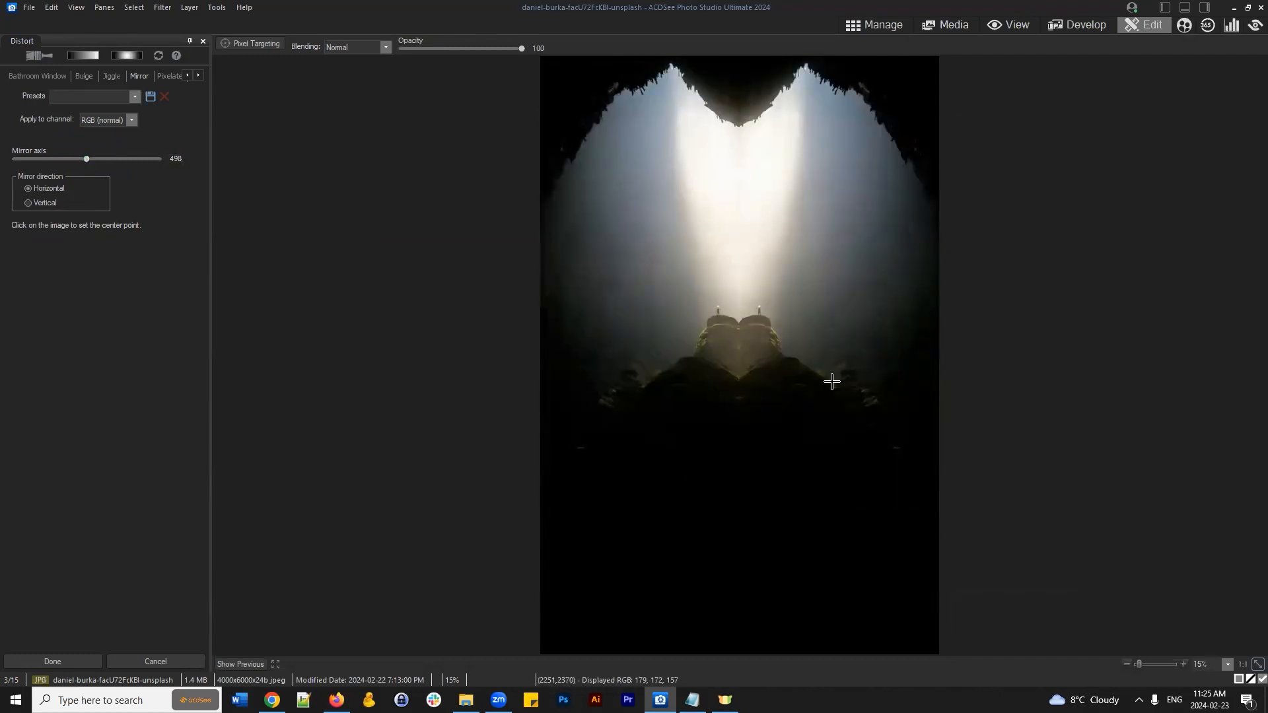
{"action": "mouse_move", "coordinate": [89, 158]}
{"action": "left_mouse_down"}
{"action": "mouse_move", "coordinate": [109, 158]}
{"action": "mouse_move", "coordinate": [93, 159]}
{"action": "left_mouse_up"}
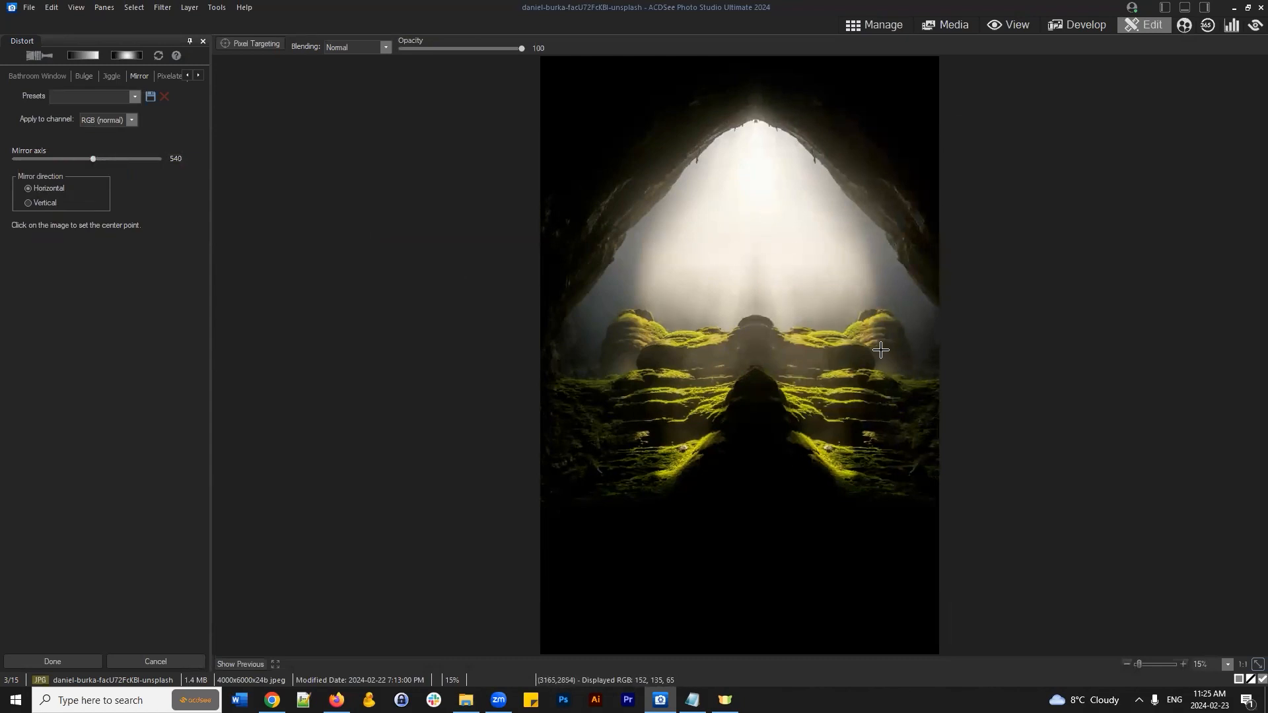
Step: Mirror the duplicate cave layer vertically with the mirror axis at 498 and apply the effect
{"action": "left_click", "coordinate": [29, 202]}
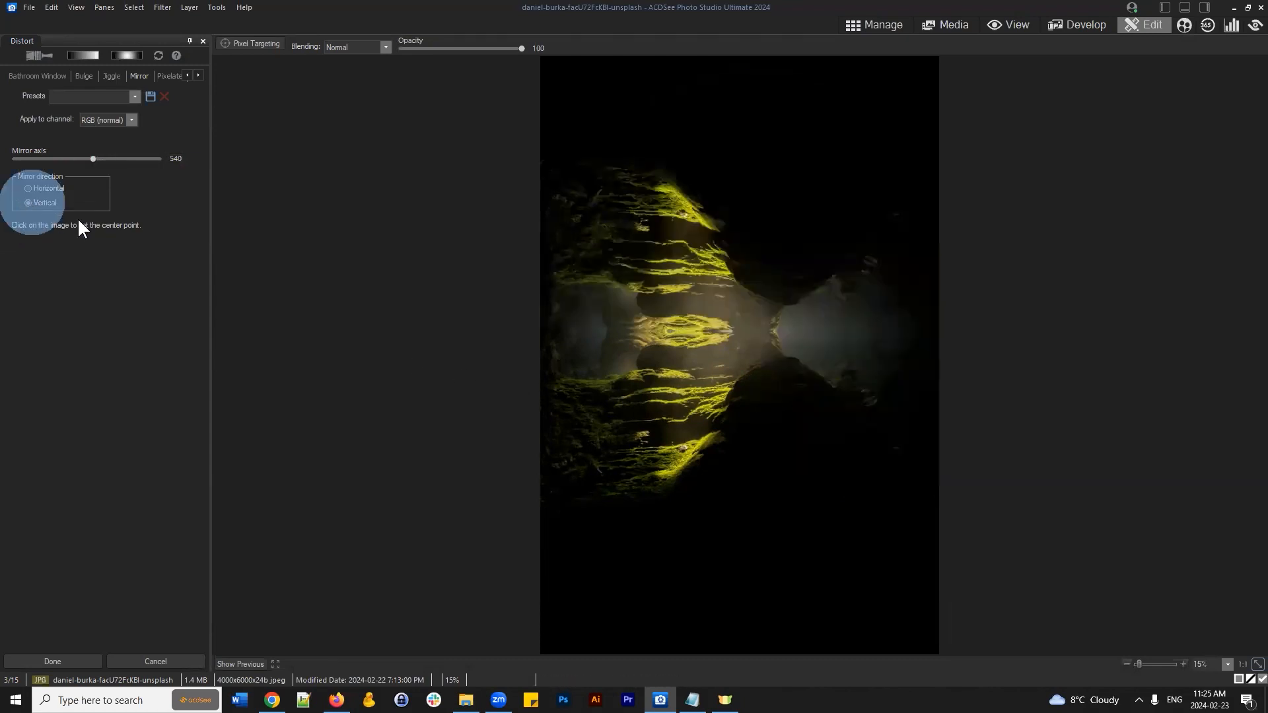
{"action": "left_click_drag", "start_coordinate": [93, 158], "coordinate": [111, 158]}
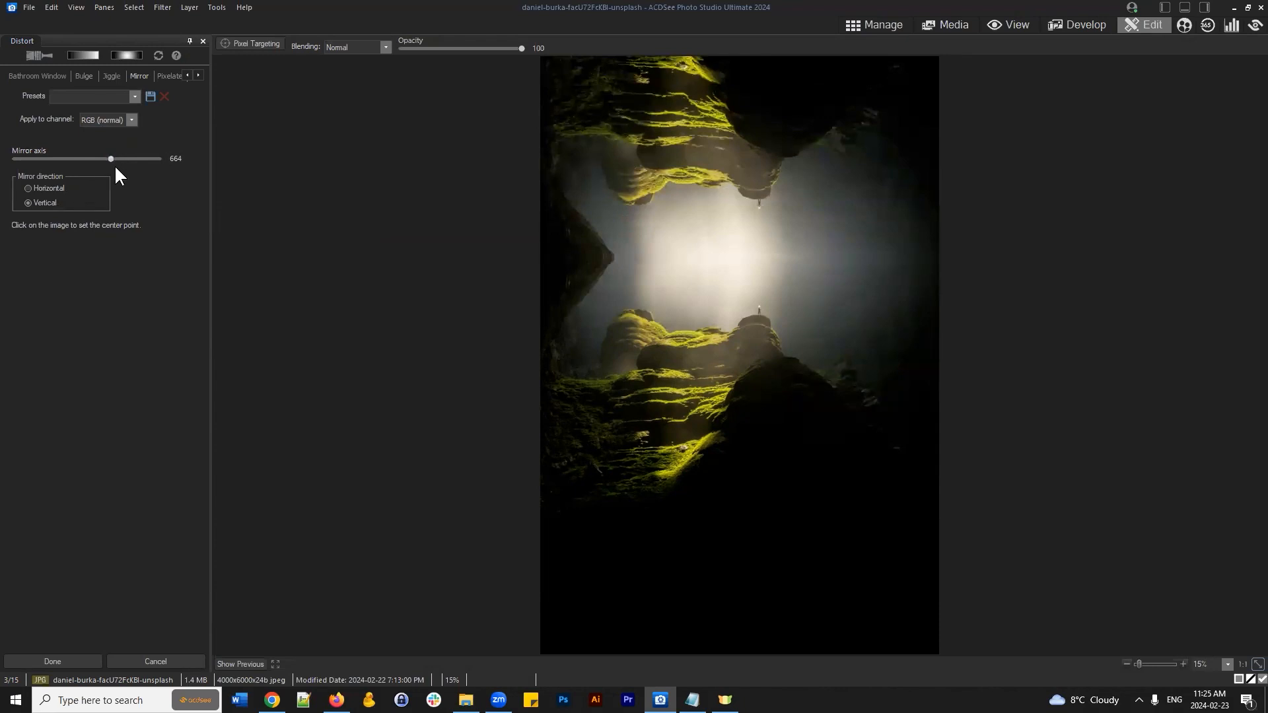
{"action": "mouse_move", "coordinate": [110, 157]}
{"action": "left_mouse_down"}
{"action": "mouse_move", "coordinate": [150, 158]}
{"action": "mouse_move", "coordinate": [87, 151]}
{"action": "left_mouse_up"}
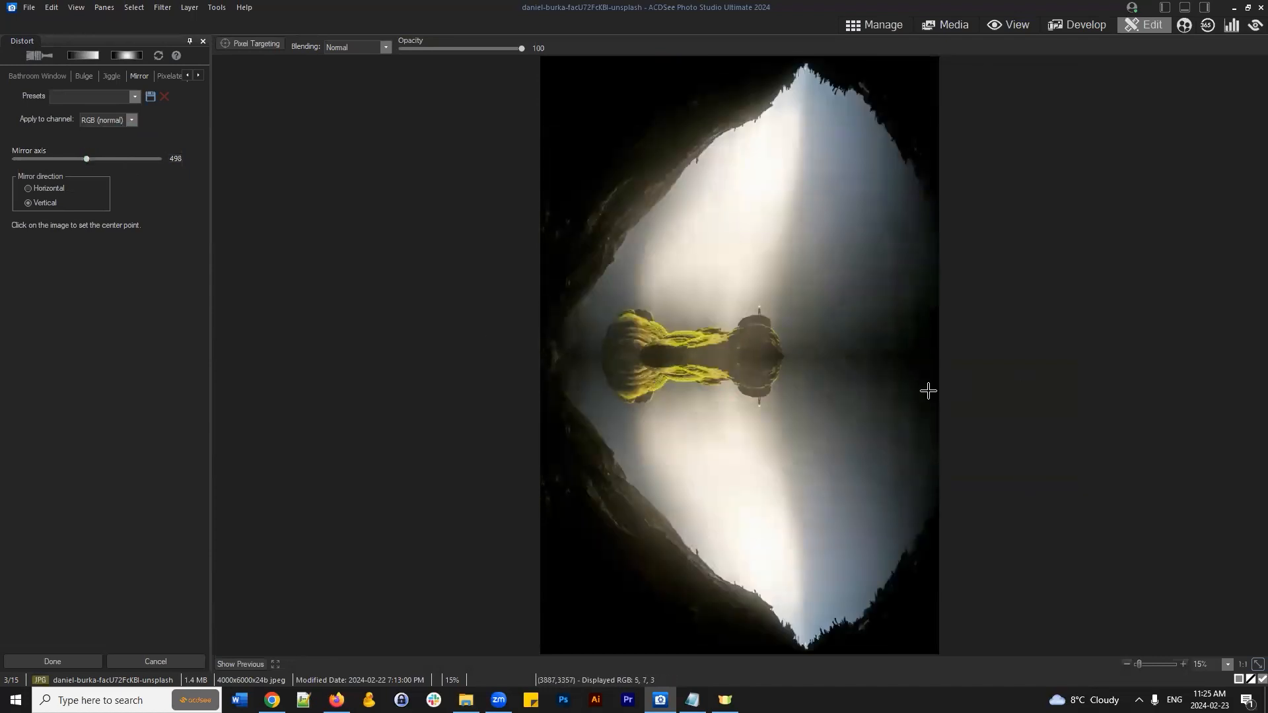
{"action": "left_click", "coordinate": [73, 658]}
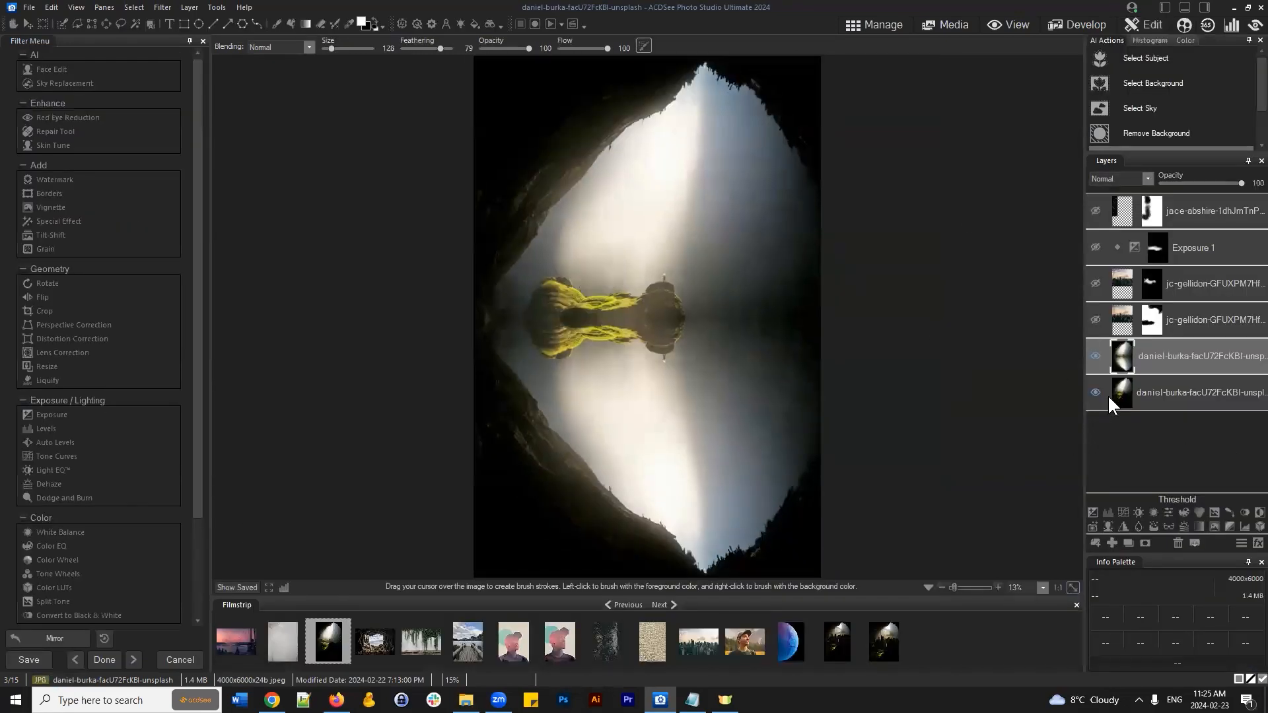
Step: Move the mirrored cave layer beneath the original cave layer and select the original cave layer
{"action": "left_click", "coordinate": [1095, 356]}
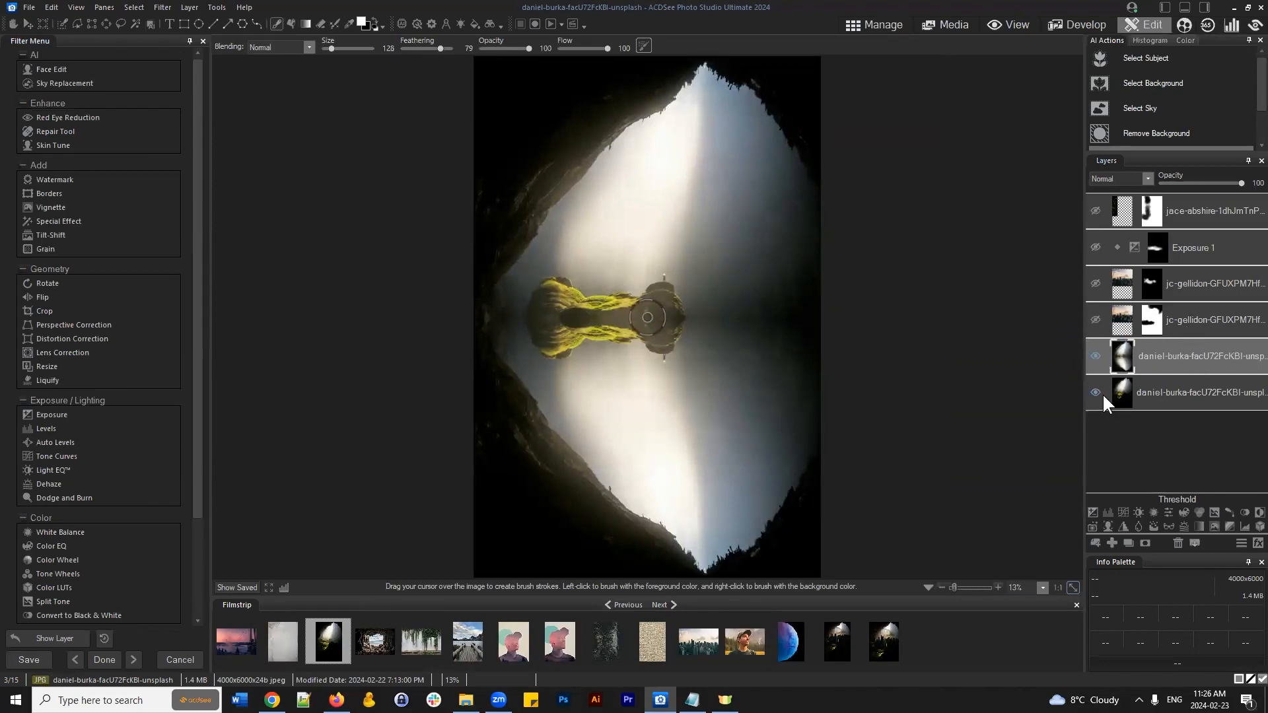
{"action": "left_click_drag", "start_coordinate": [1145, 373], "coordinate": [1178, 419]}
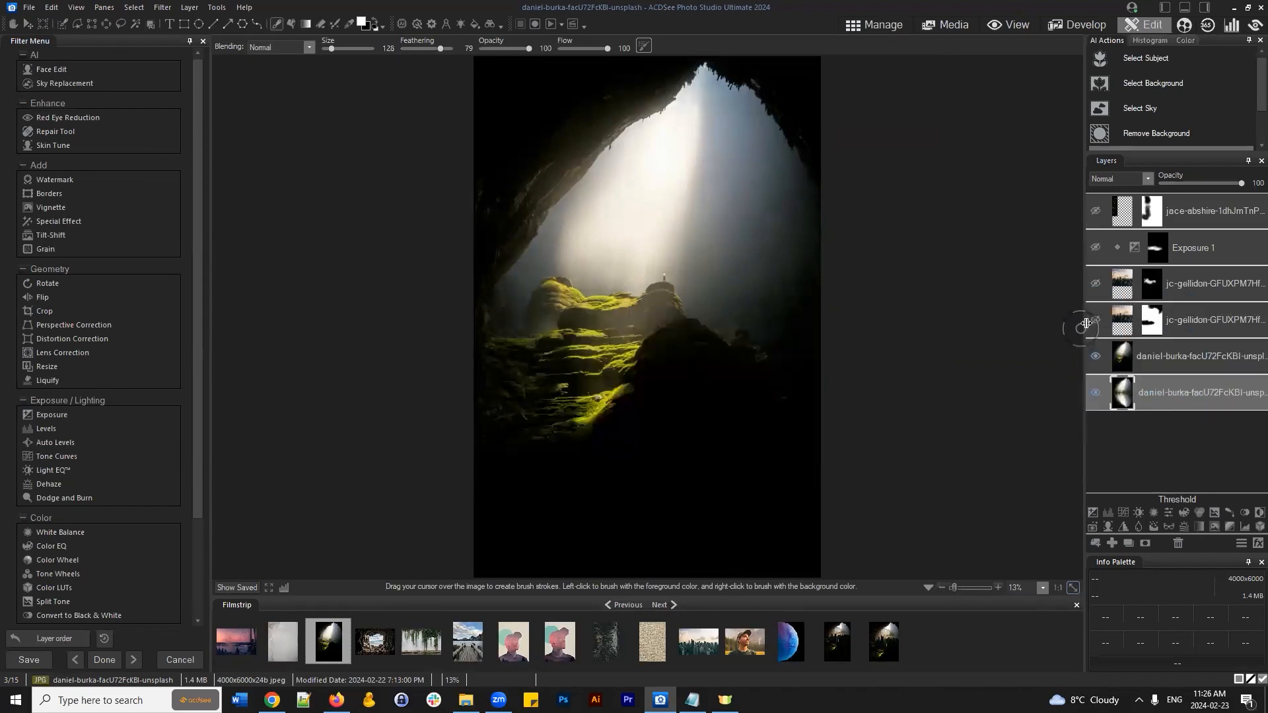
{"action": "left_click", "coordinate": [1192, 354]}
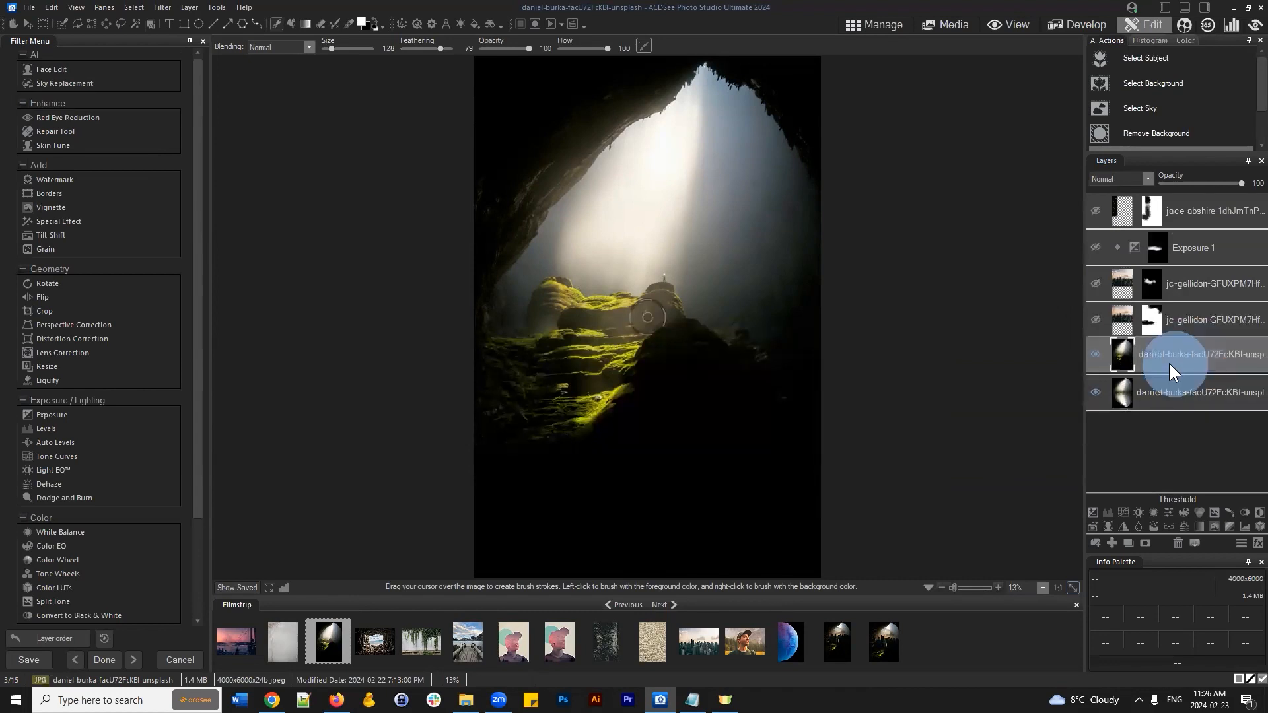
Step: Show both city skyline layers and the Exposure 1 layer again, comparing the image with and without the upper skyline
{"action": "left_click", "coordinate": [1096, 318]}
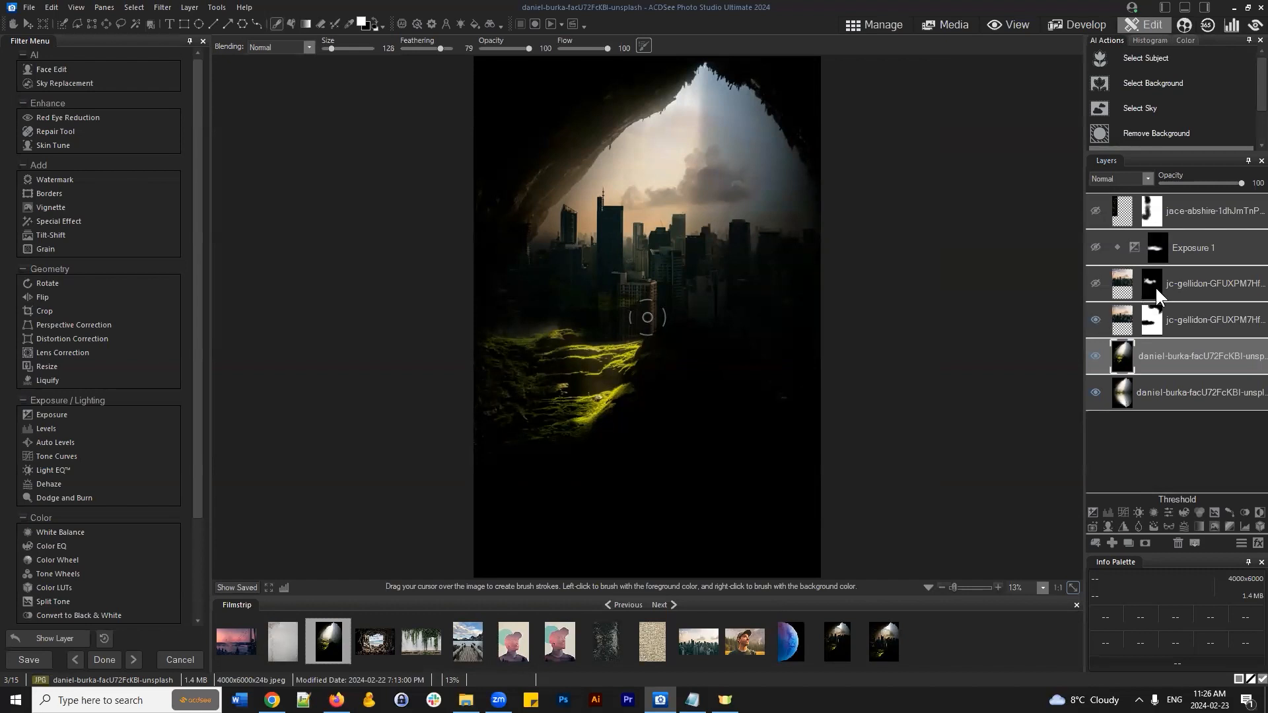
{"action": "left_click", "coordinate": [1095, 284]}
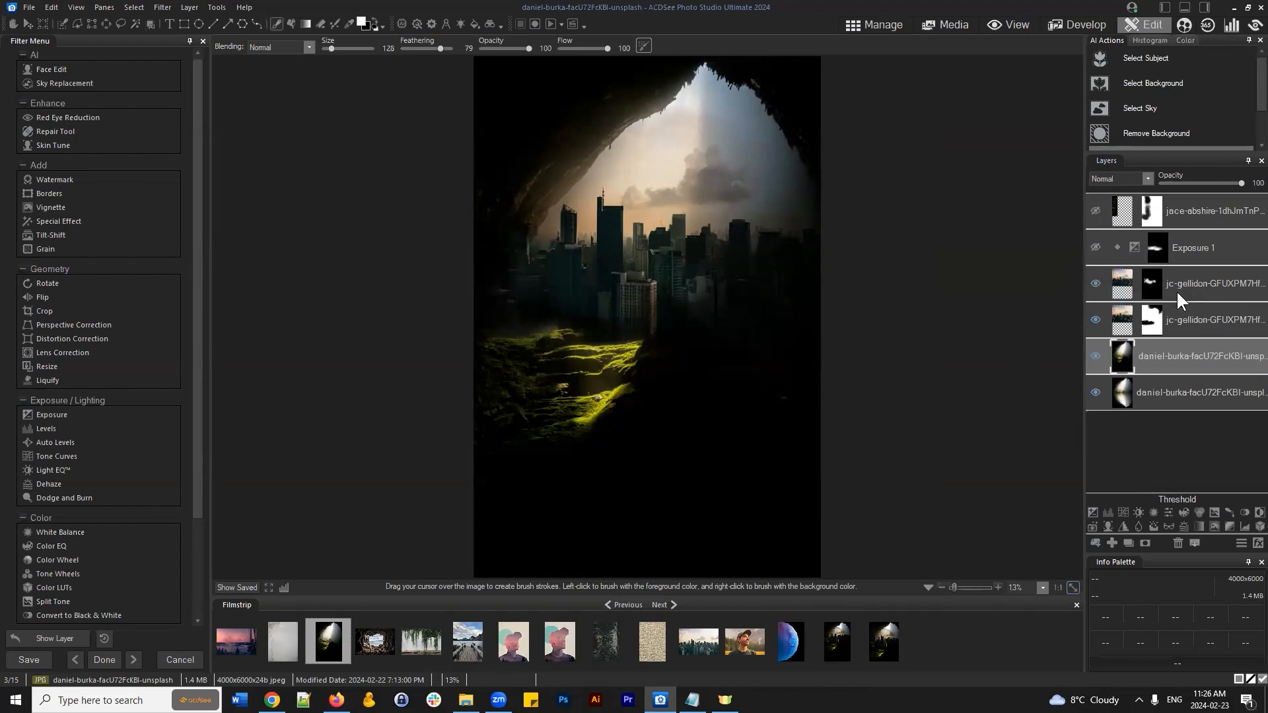
{"action": "left_click", "coordinate": [1095, 284]}
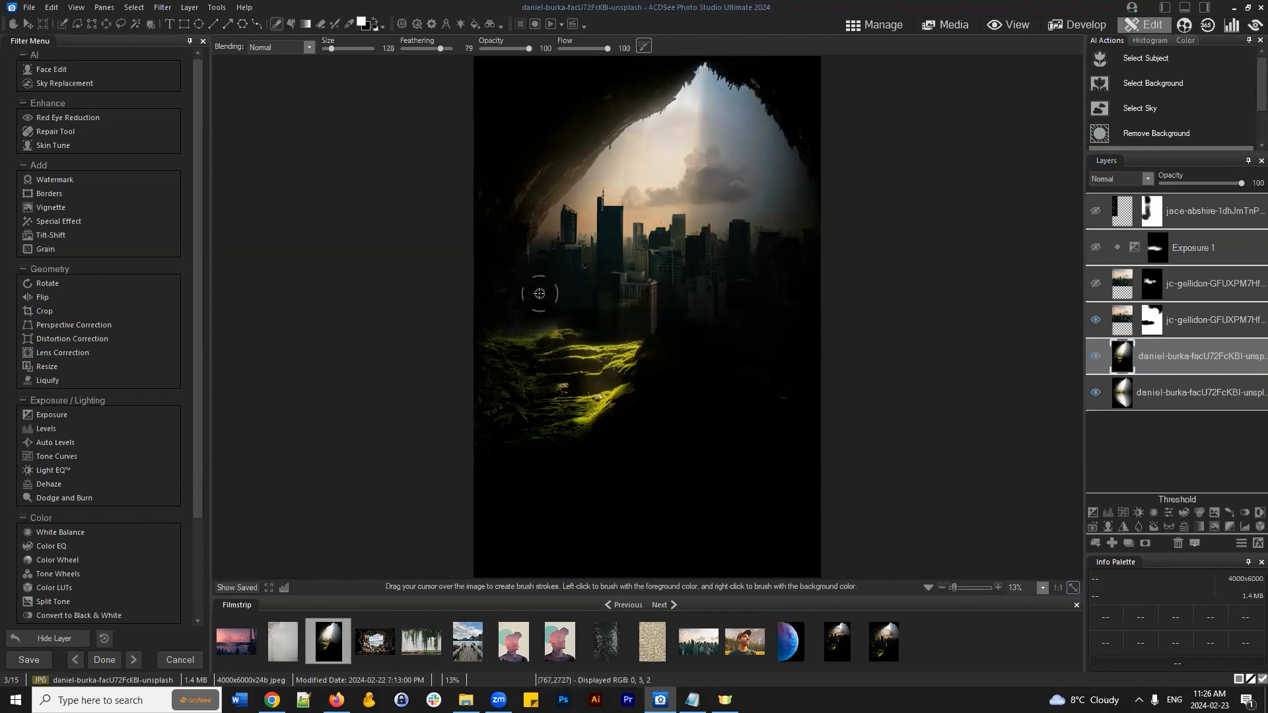
{"action": "left_click", "coordinate": [1094, 283]}
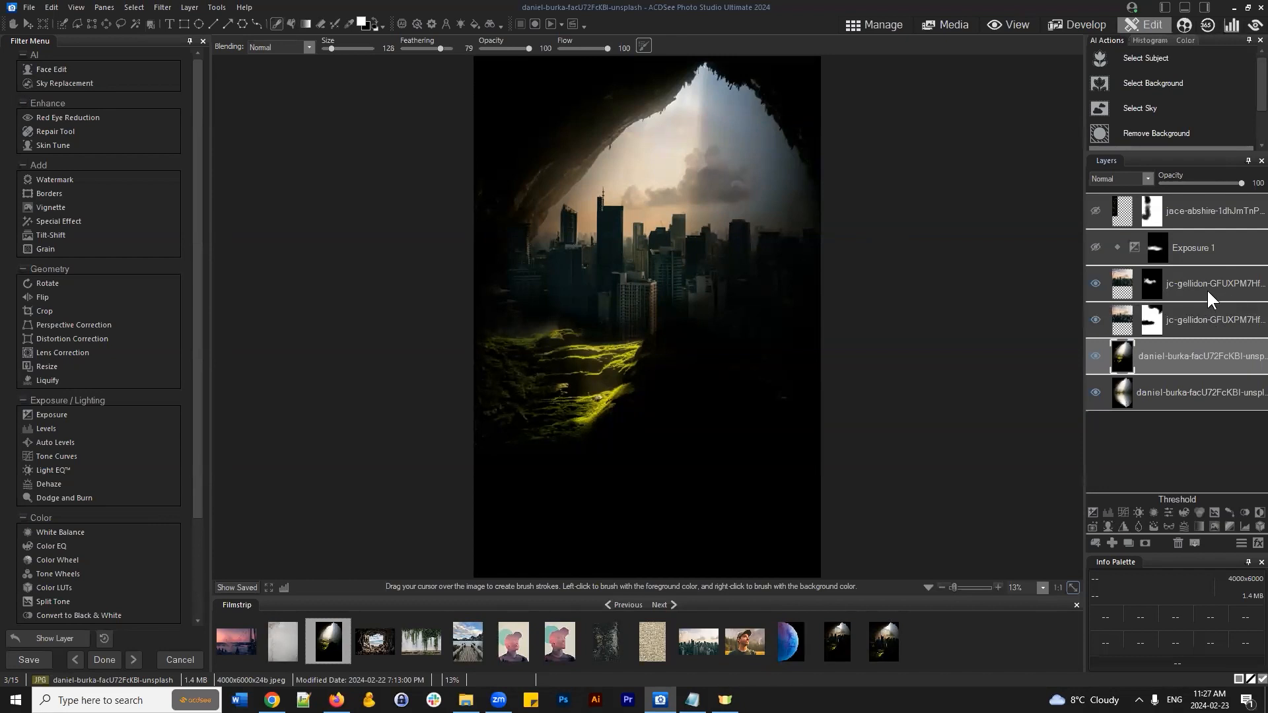
{"action": "left_click", "coordinate": [1092, 249]}
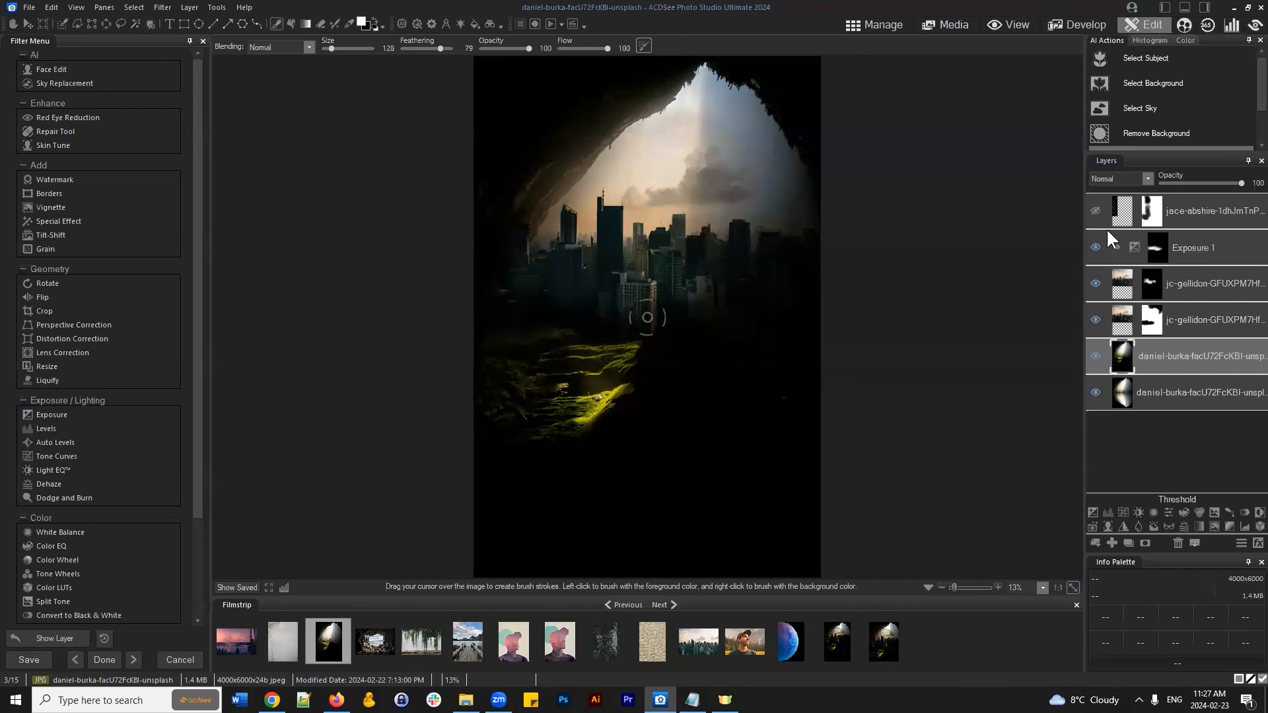
Step: Show the jace-abshire foliage layer over the cave and select that layer
{"action": "left_click", "coordinate": [1095, 211]}
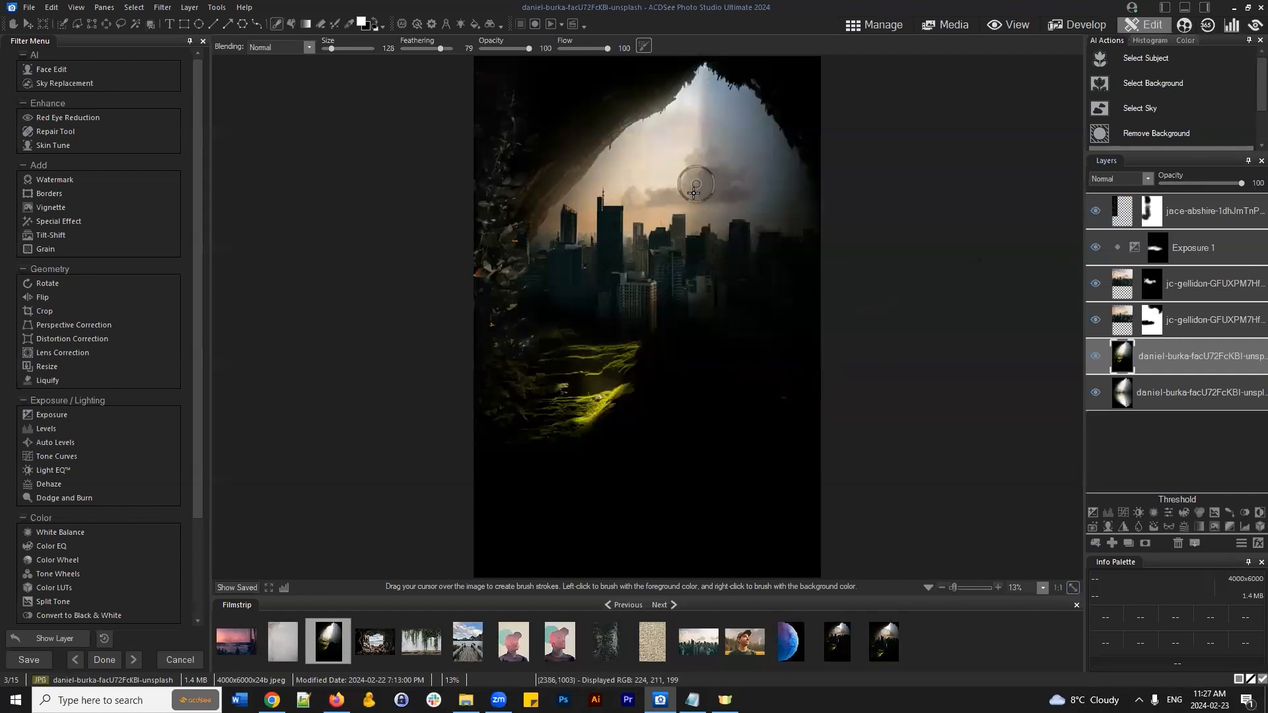
{"action": "scroll", "coordinate": [650, 198], "scroll_direction": "down", "scroll_amount": 1}
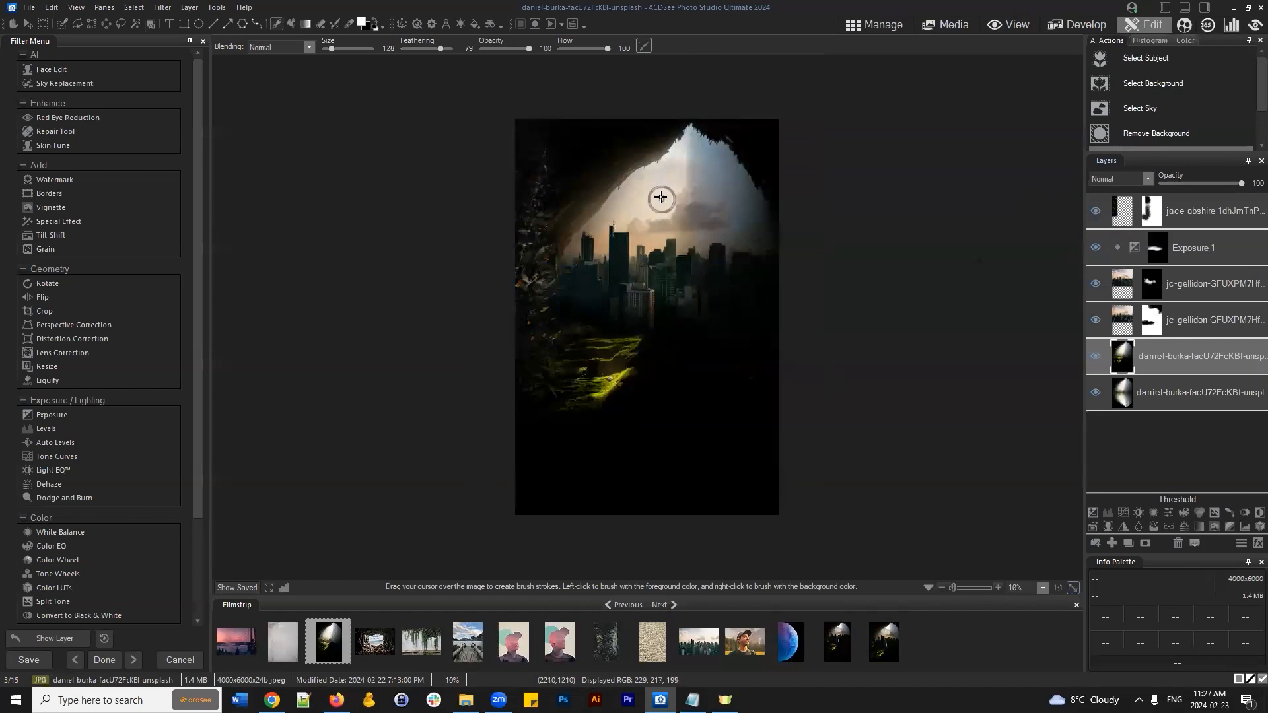
{"action": "scroll", "coordinate": [579, 275], "scroll_direction": "up", "scroll_amount": 1}
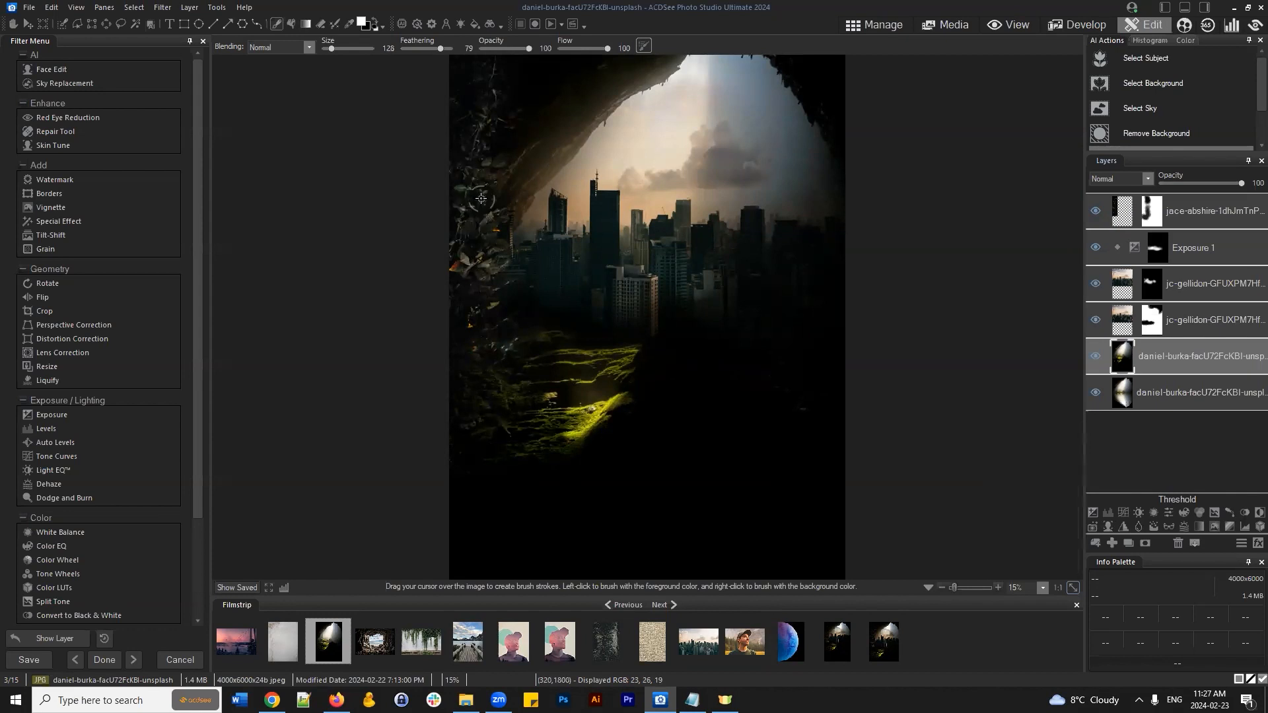
{"action": "scroll", "coordinate": [515, 224], "scroll_direction": "down", "scroll_amount": 1}
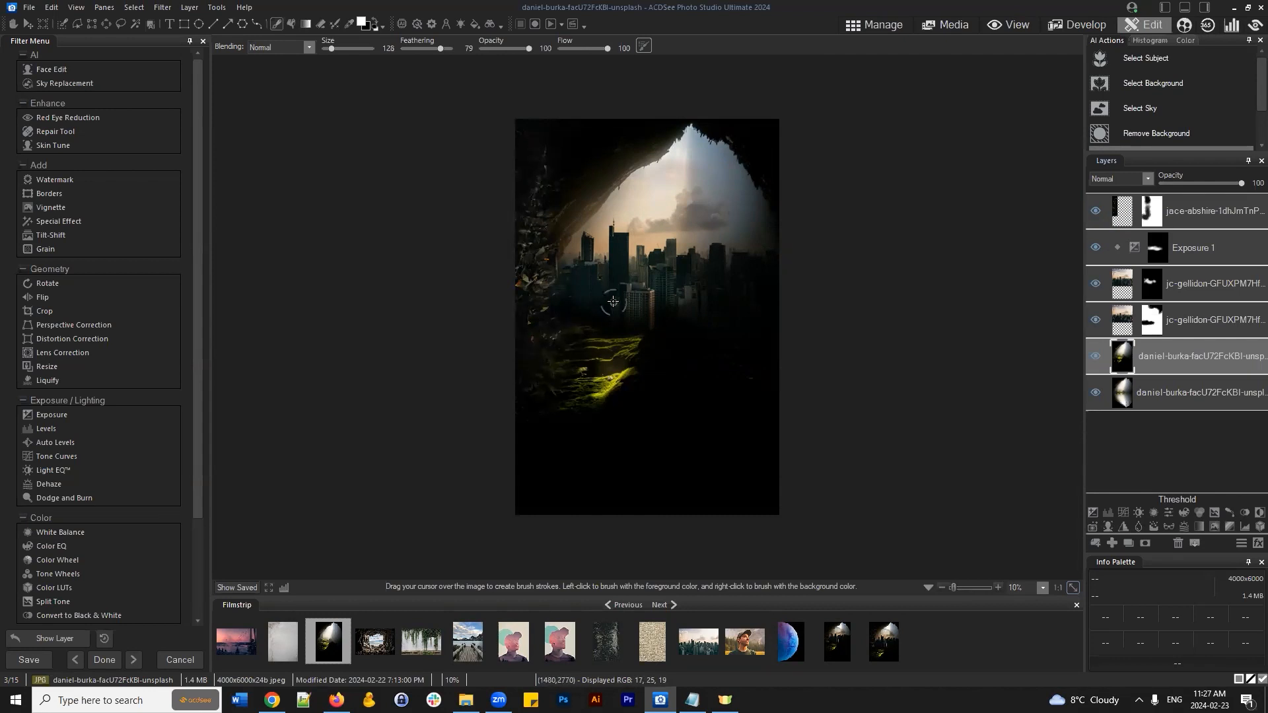
{"action": "left_click", "coordinate": [1205, 241]}
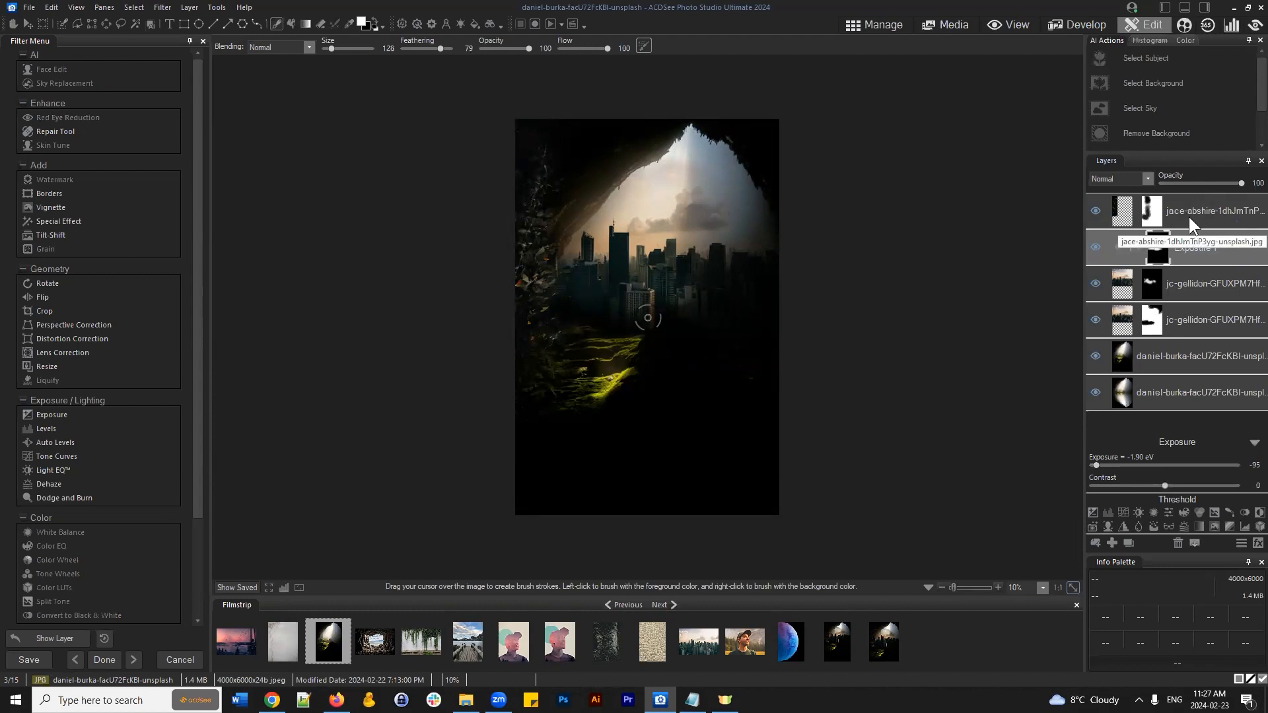
{"action": "left_click", "coordinate": [1201, 210]}
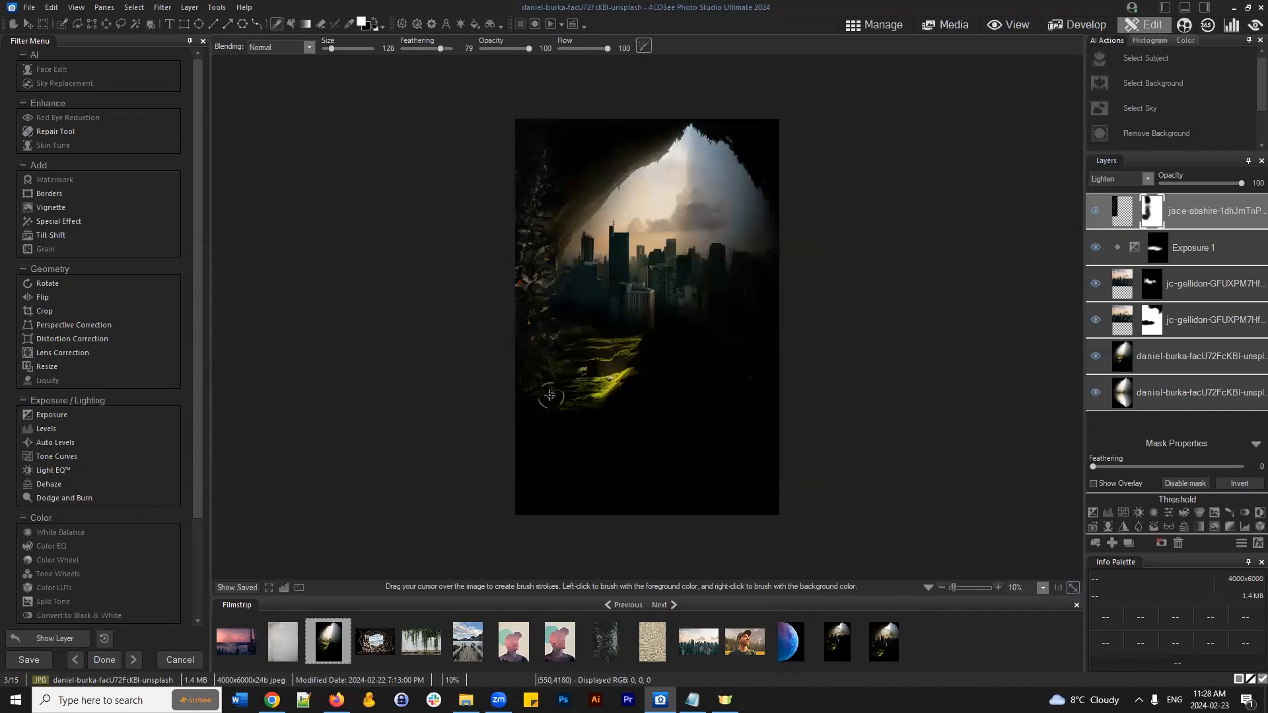
{"action": "scroll", "coordinate": [634, 295], "scroll_direction": "up", "scroll_amount": 1}
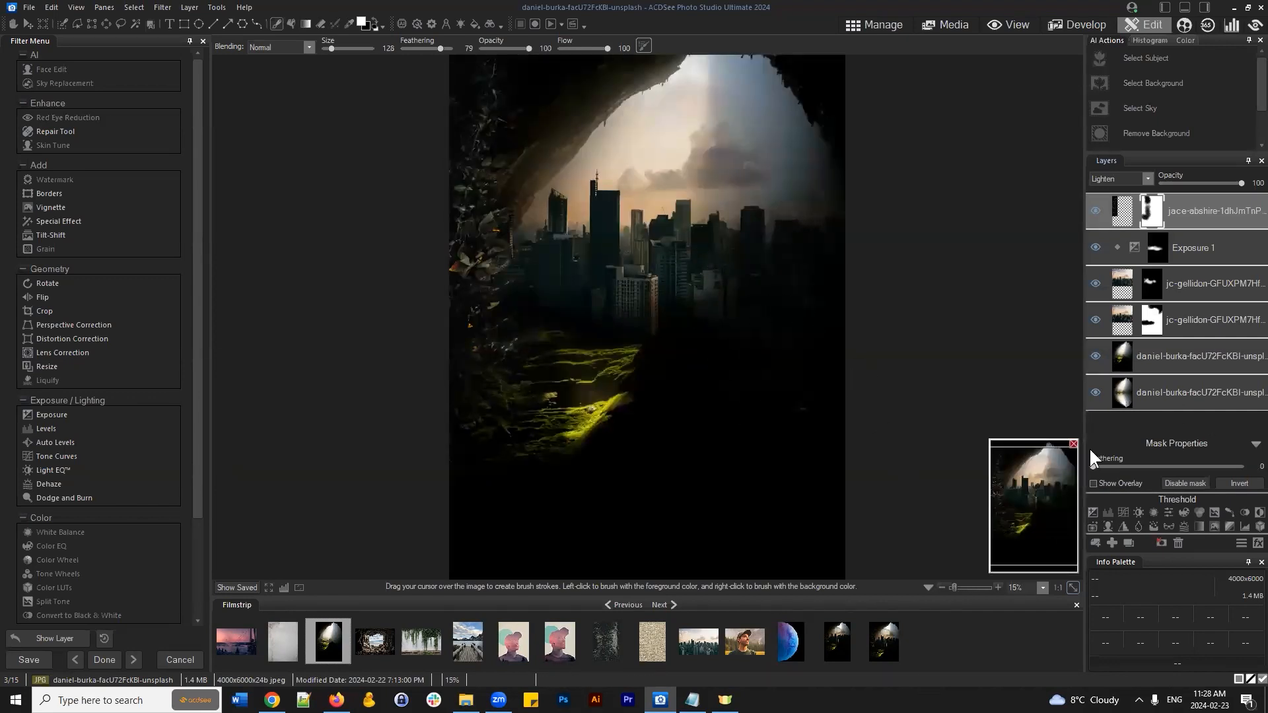
{"action": "scroll", "coordinate": [625, 178], "scroll_direction": "down", "scroll_amount": 1}
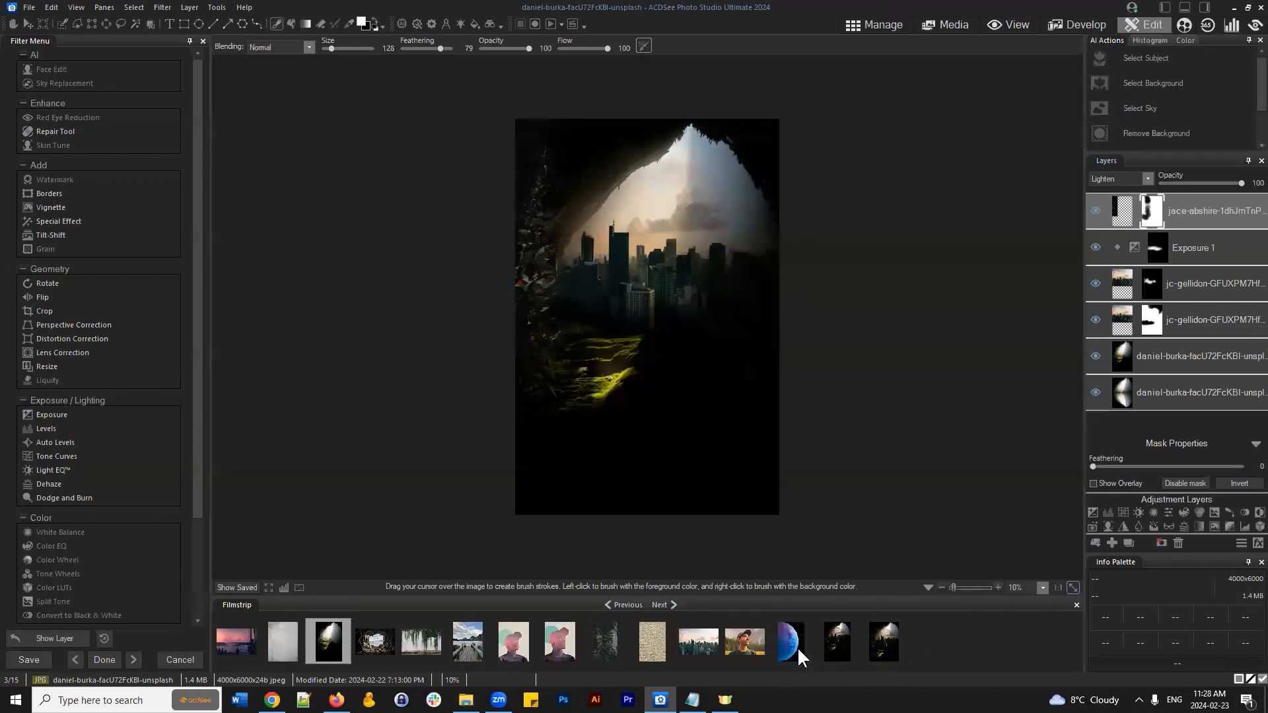
Step: Add the blue planet image as the top layer and rotate it so its dome faces up over the city
{"action": "left_click_drag", "start_coordinate": [785, 641], "coordinate": [1189, 199]}
{"action": "left_click_drag", "start_coordinate": [603, 331], "coordinate": [671, 280]}
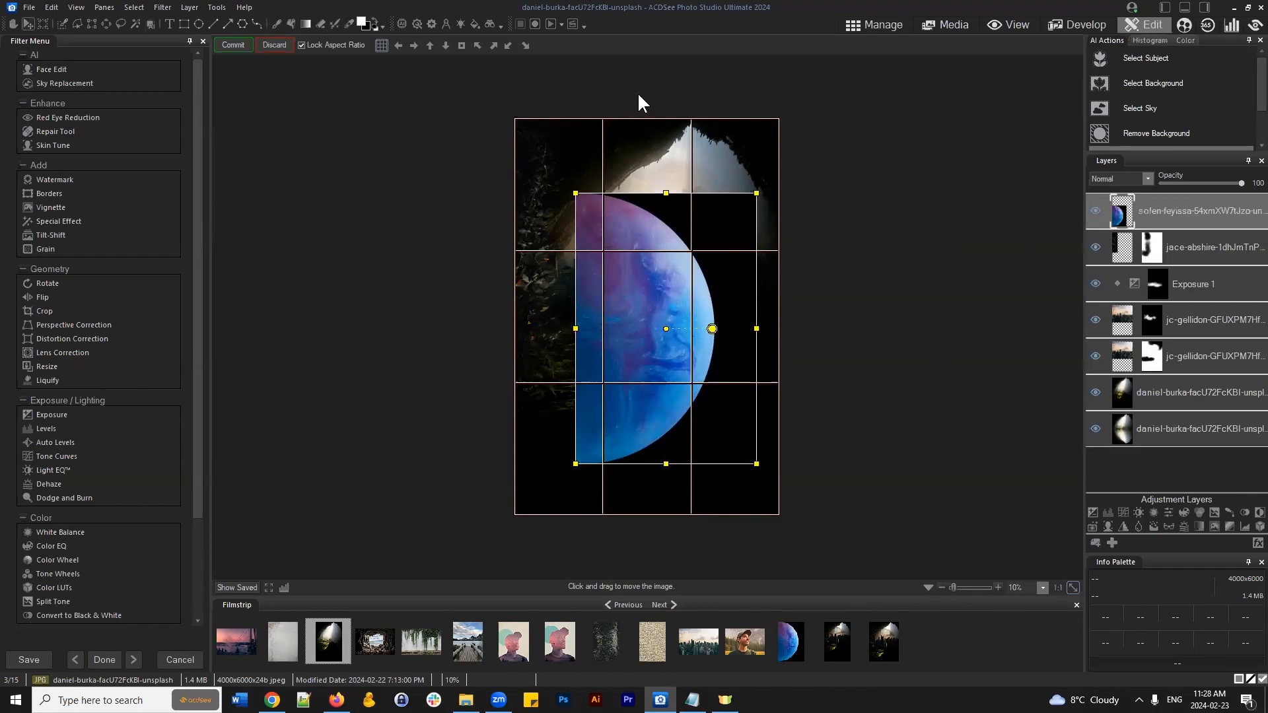
{"action": "left_click_drag", "start_coordinate": [715, 328], "coordinate": [665, 239]}
{"action": "left_click_drag", "start_coordinate": [699, 341], "coordinate": [668, 262]}
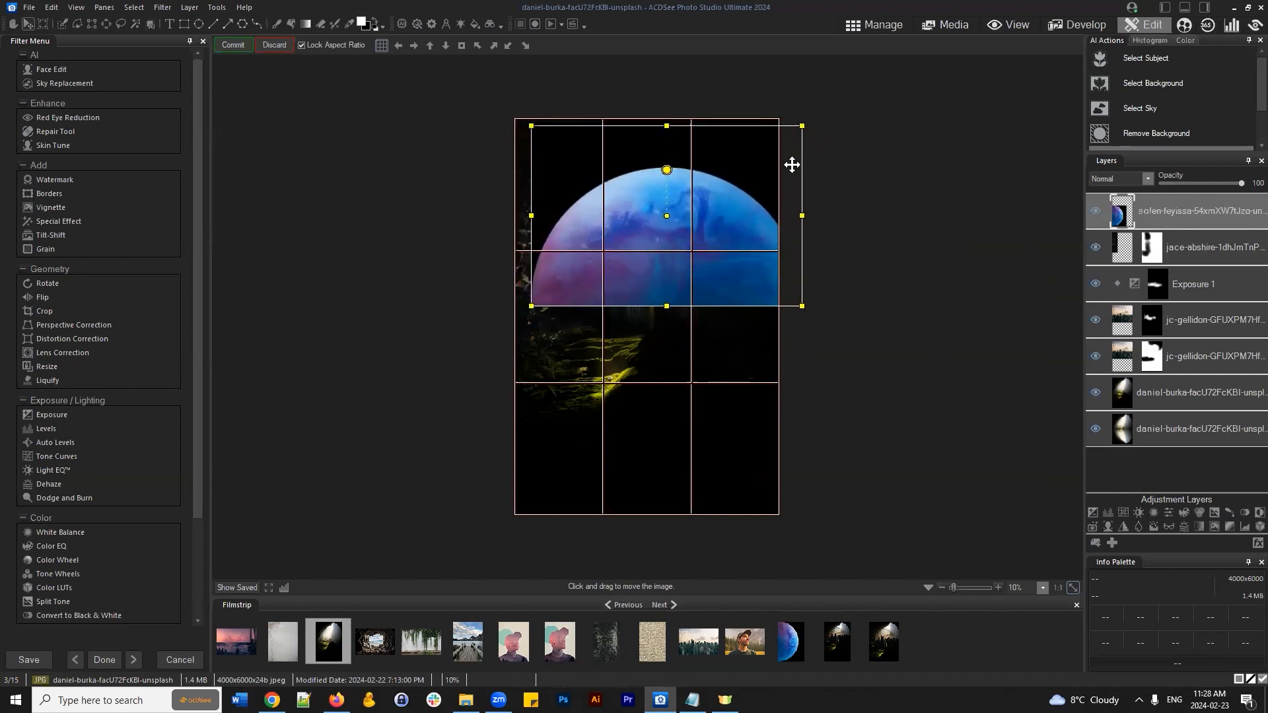
Step: Set the planet layer to Overlay blending, shrink and centre it behind the skyline in the cave opening, and commit the placement
{"action": "left_click", "coordinate": [1147, 173]}
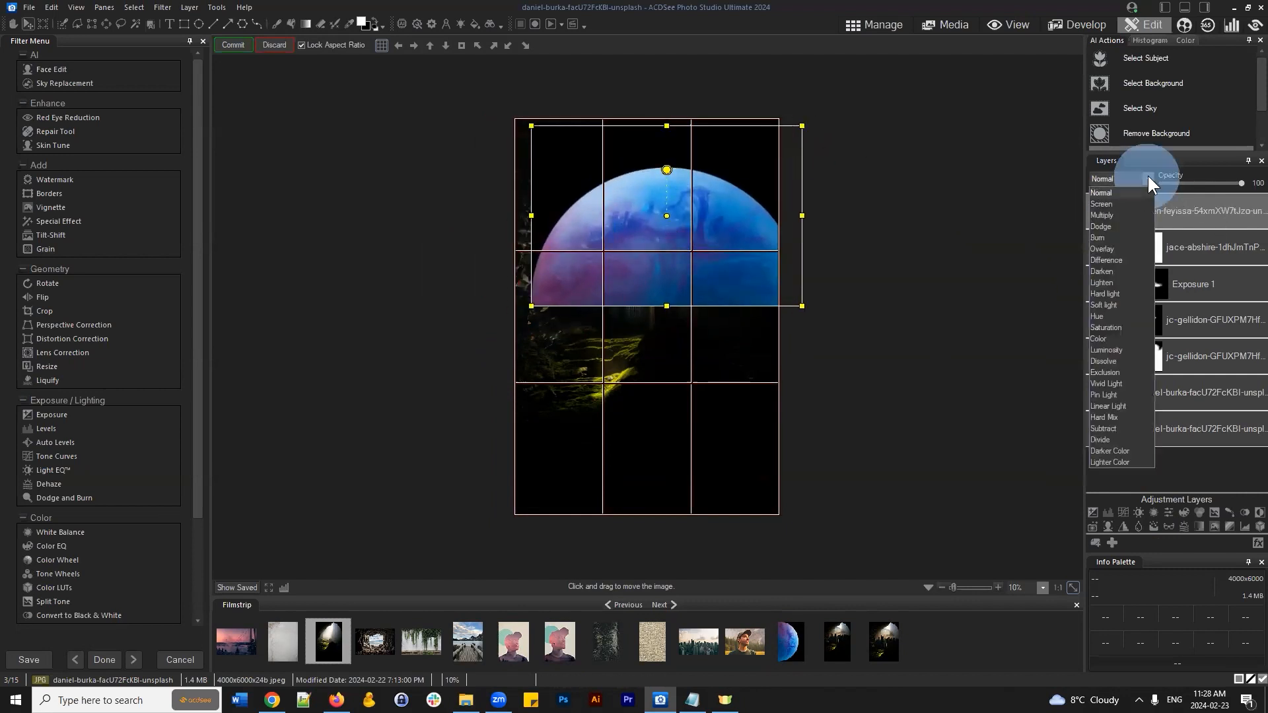
{"action": "left_click", "coordinate": [1093, 244]}
{"action": "left_click_drag", "start_coordinate": [700, 192], "coordinate": [662, 206]}
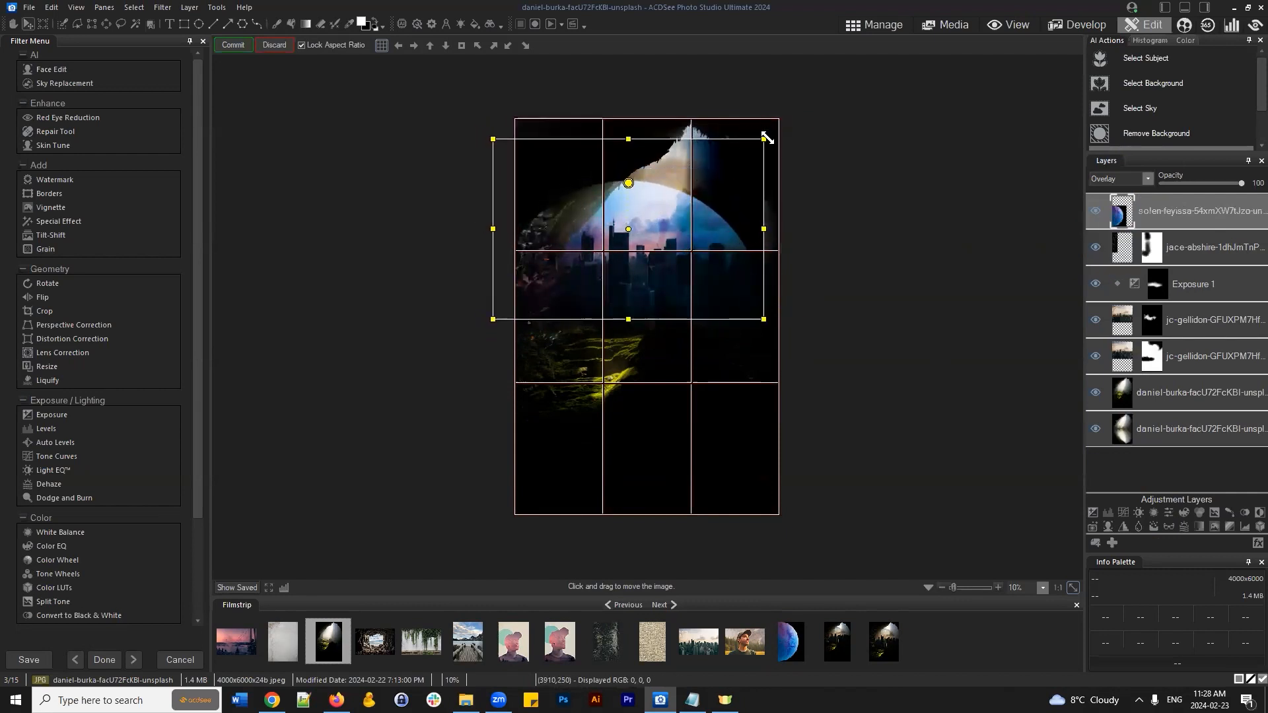
{"action": "left_click_drag", "start_coordinate": [764, 139], "coordinate": [729, 161]}
{"action": "left_click_drag", "start_coordinate": [632, 242], "coordinate": [667, 230]}
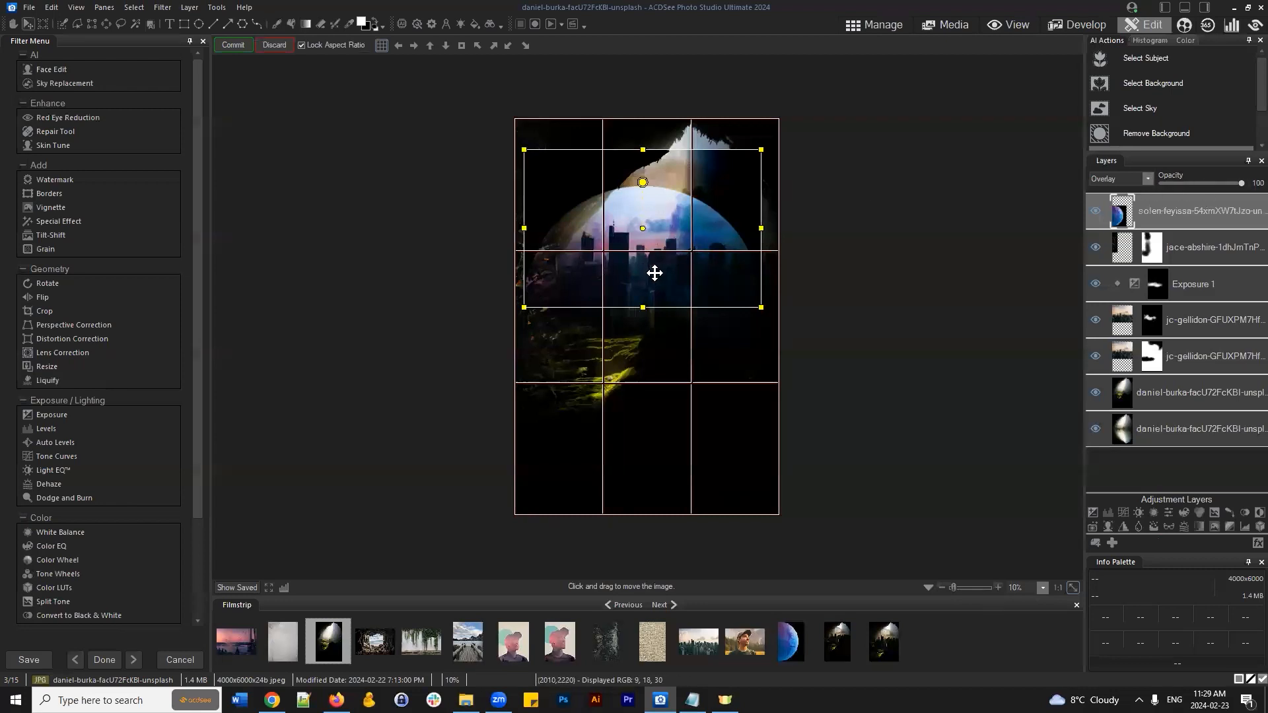
{"action": "left_click", "coordinate": [232, 45]}
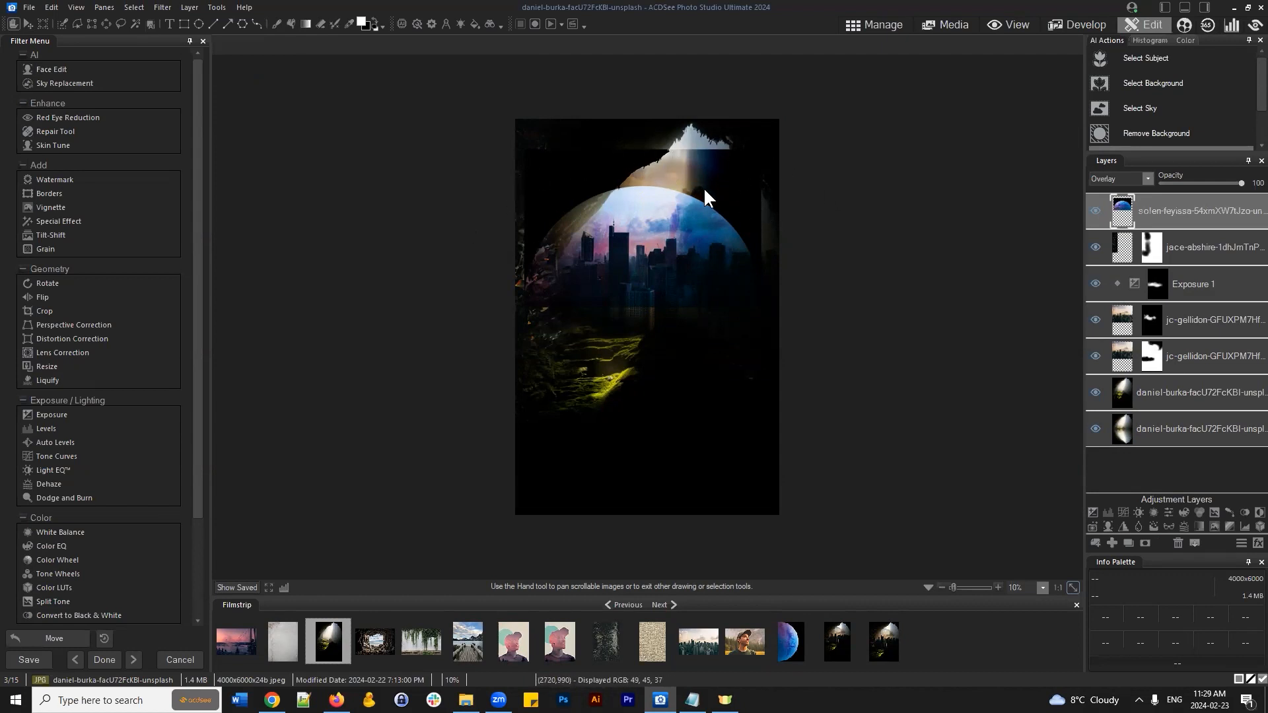
Step: Try the Subtract blend mode on the planet layer and compare it with Overlay
{"action": "left_click", "coordinate": [1143, 179]}
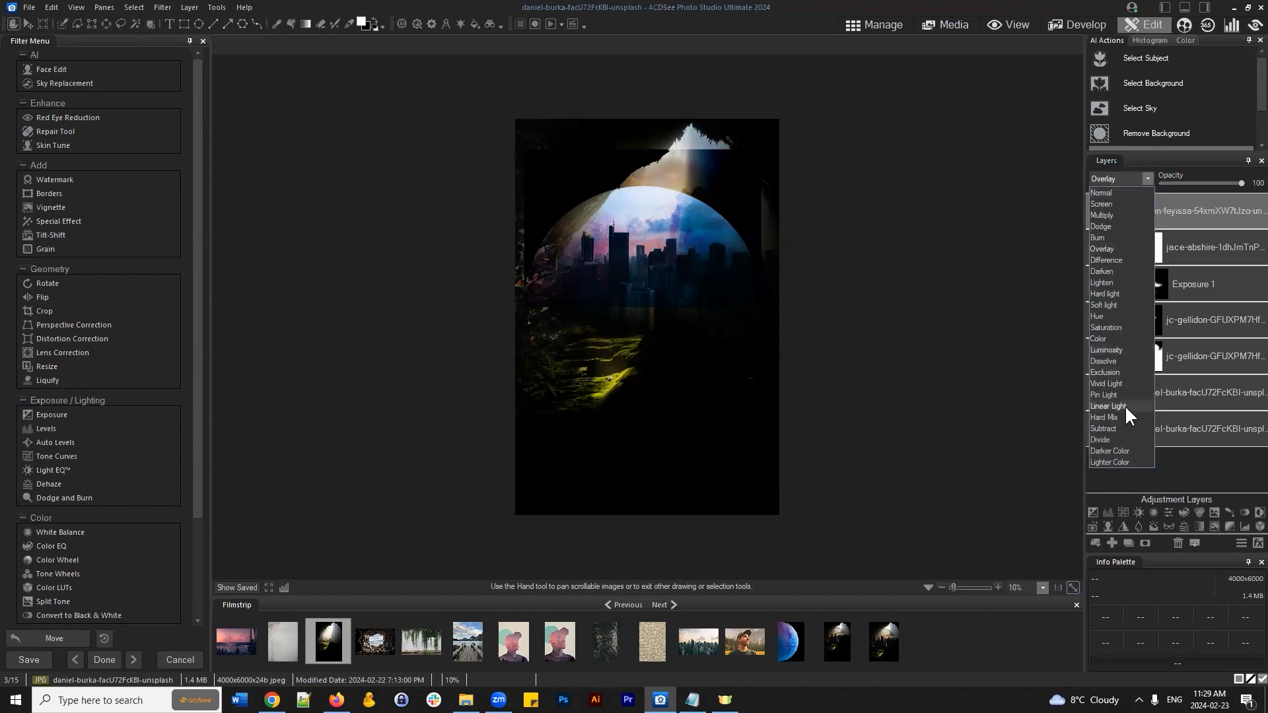
{"action": "left_click", "coordinate": [1119, 428]}
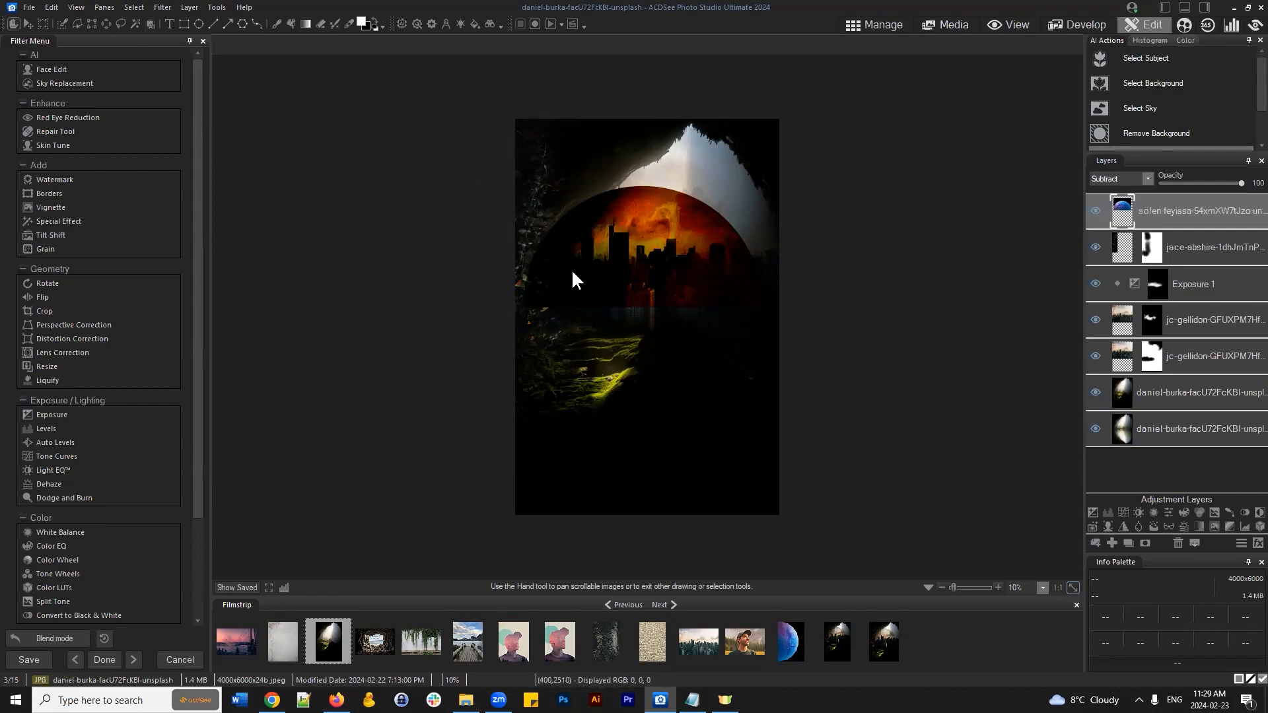
{"action": "left_click", "coordinate": [1147, 176]}
{"action": "left_click", "coordinate": [1108, 248]}
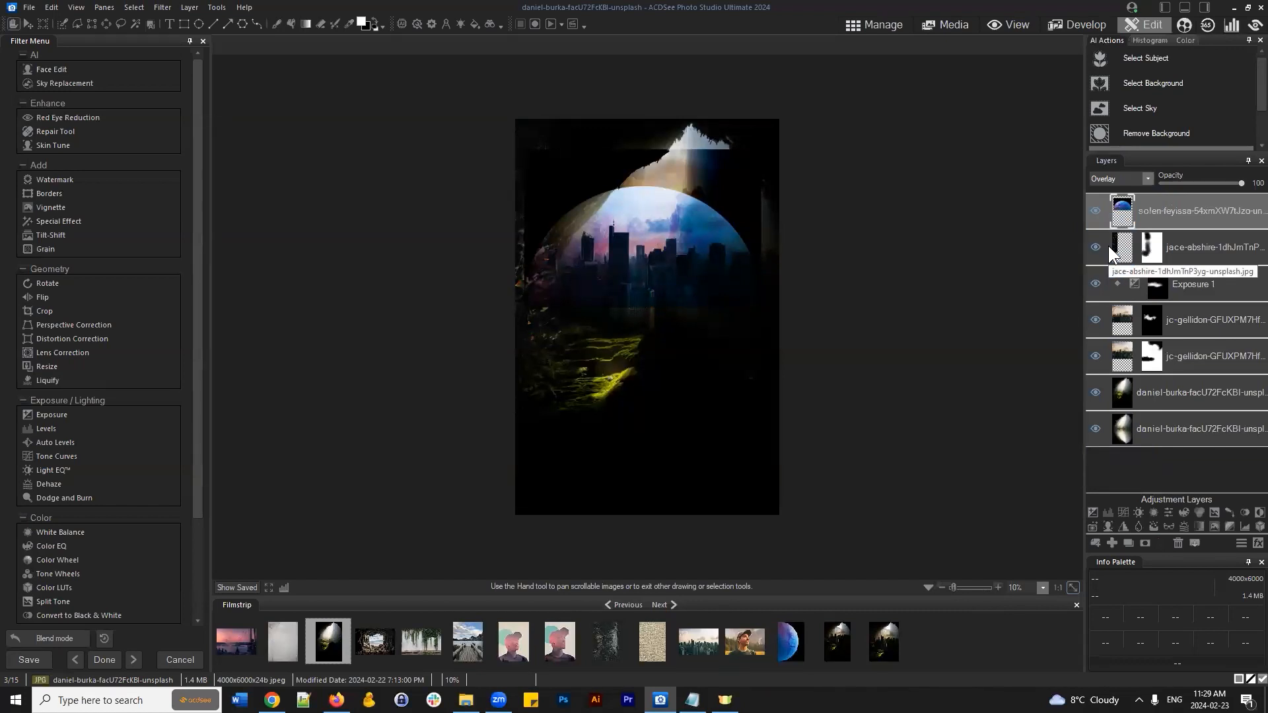
{"action": "left_click", "coordinate": [1147, 178]}
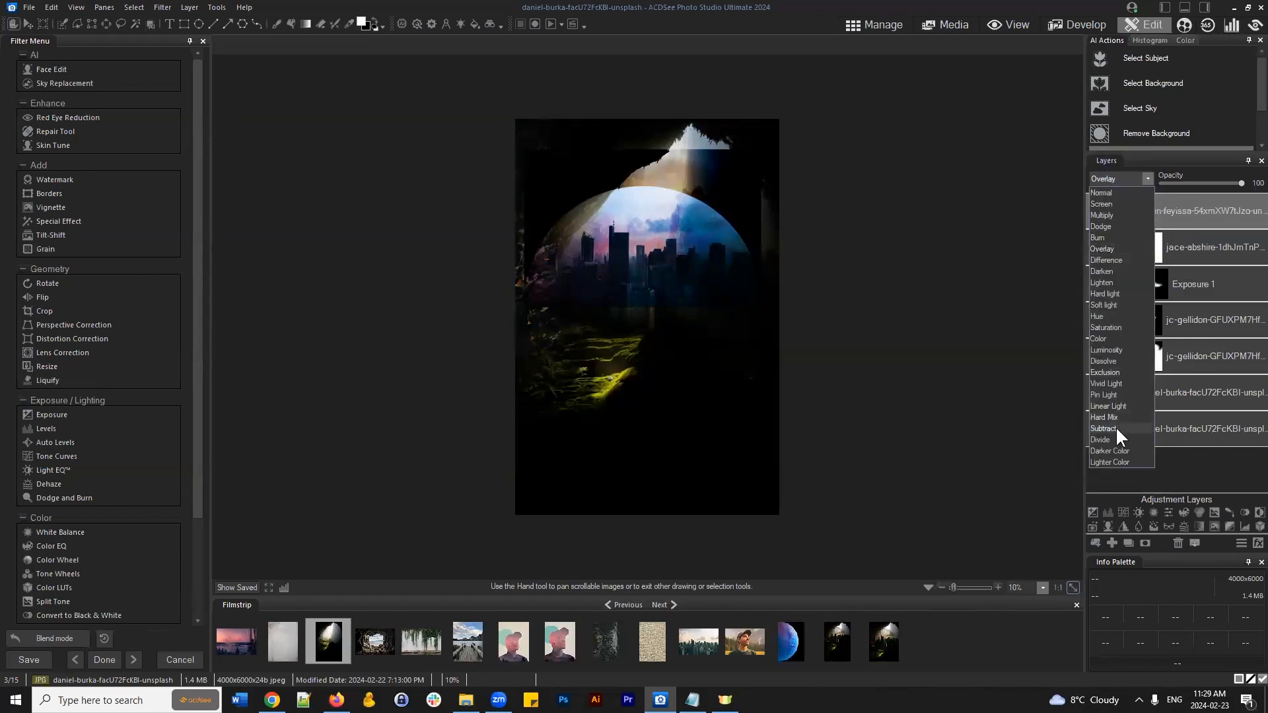
{"action": "left_click", "coordinate": [1115, 427]}
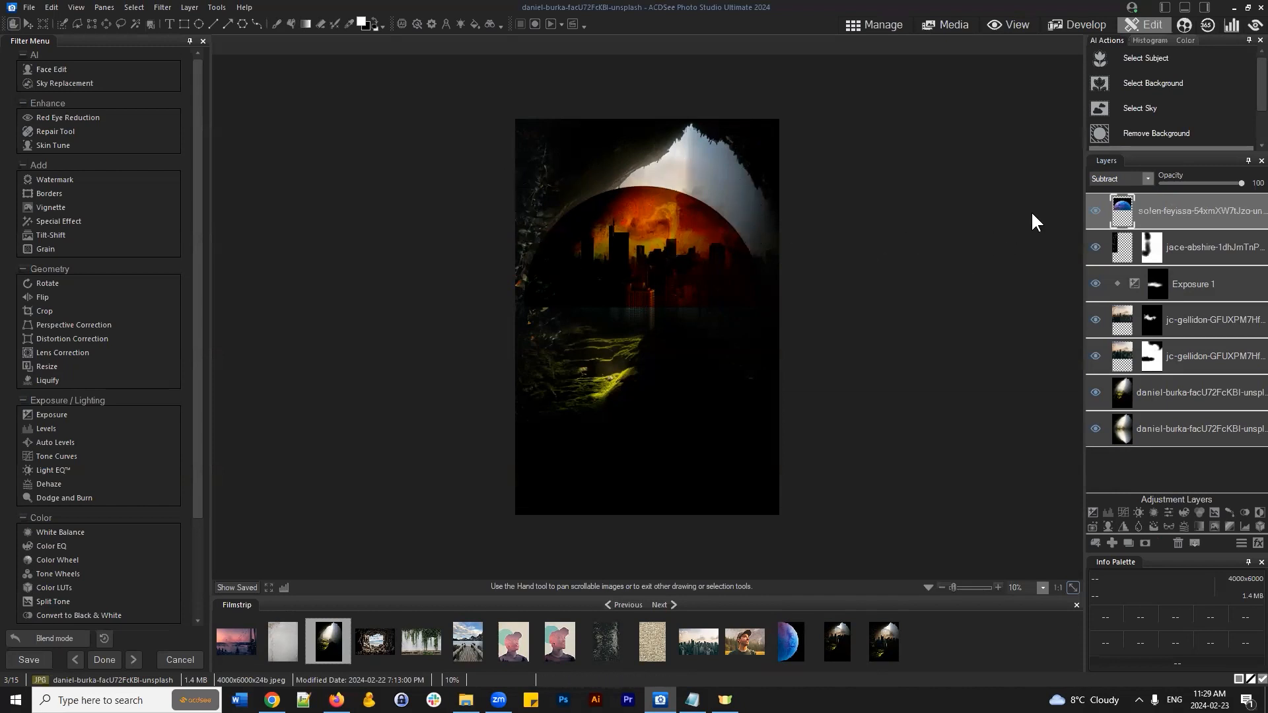
{"action": "left_click", "coordinate": [1143, 181]}
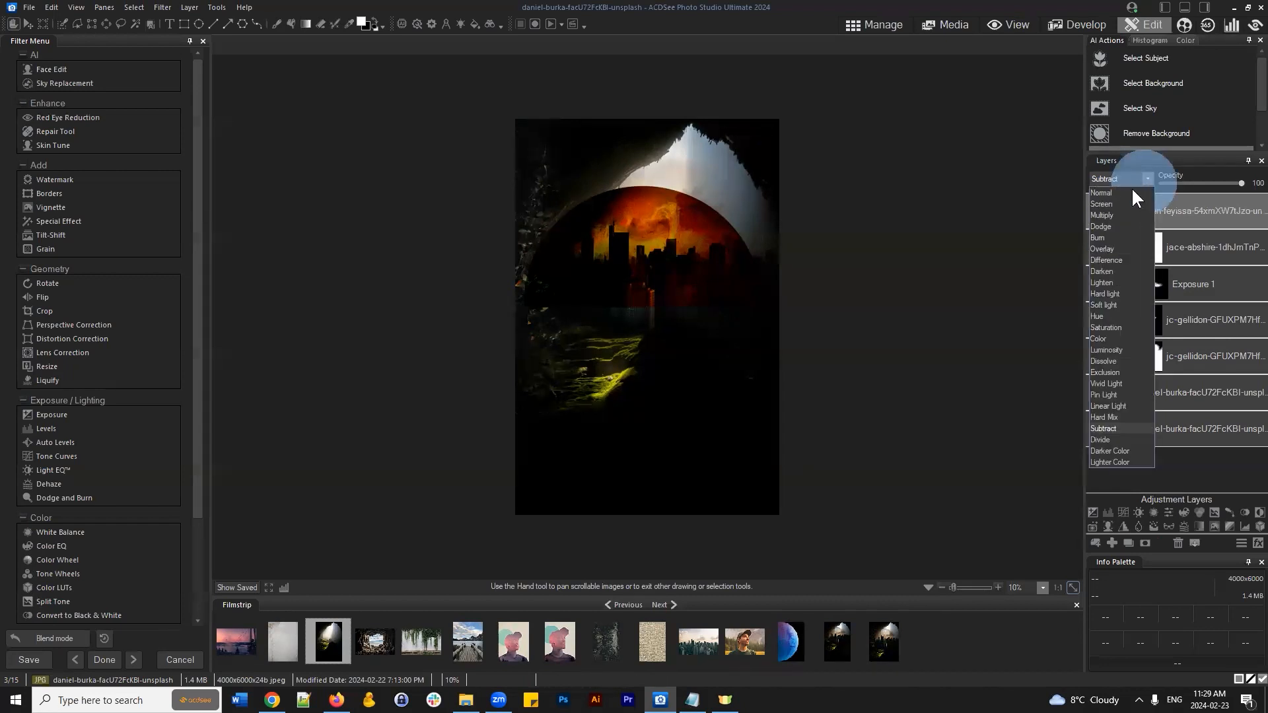
{"action": "left_click", "coordinate": [1115, 249]}
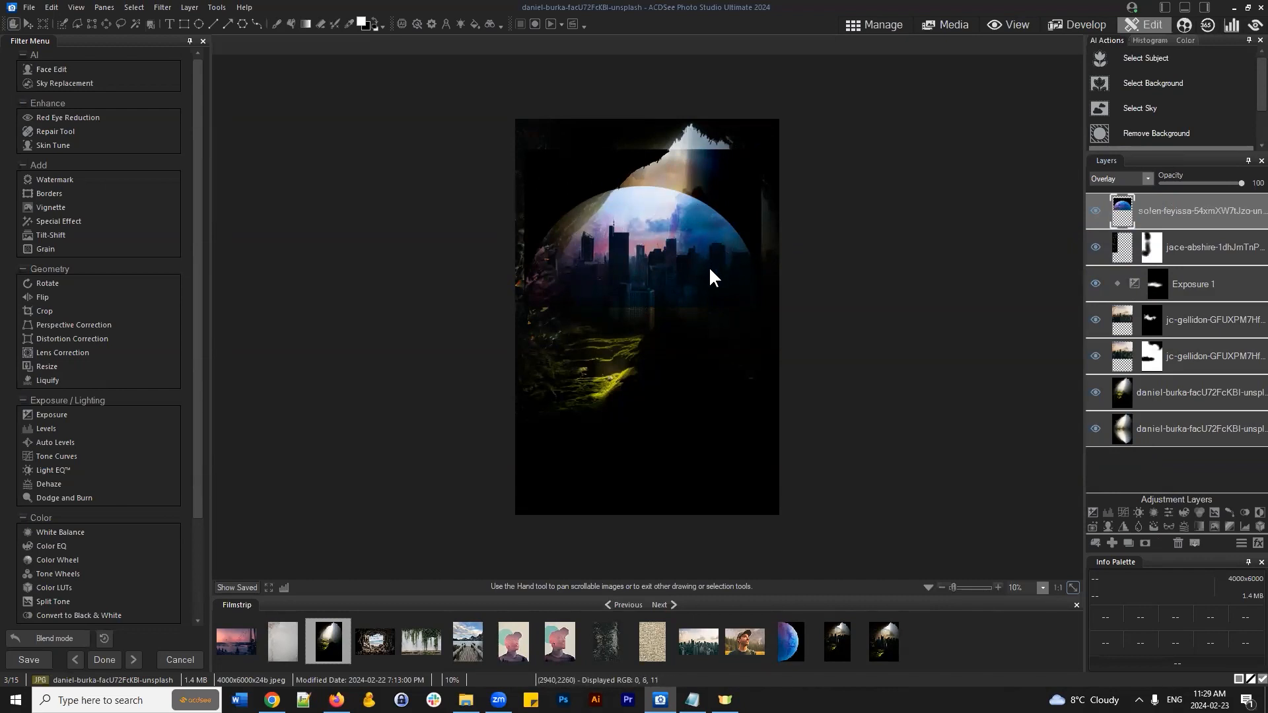
Step: Set the planet layer's blend mode to Normal
{"action": "left_click", "coordinate": [1123, 180]}
{"action": "left_click", "coordinate": [1125, 189]}
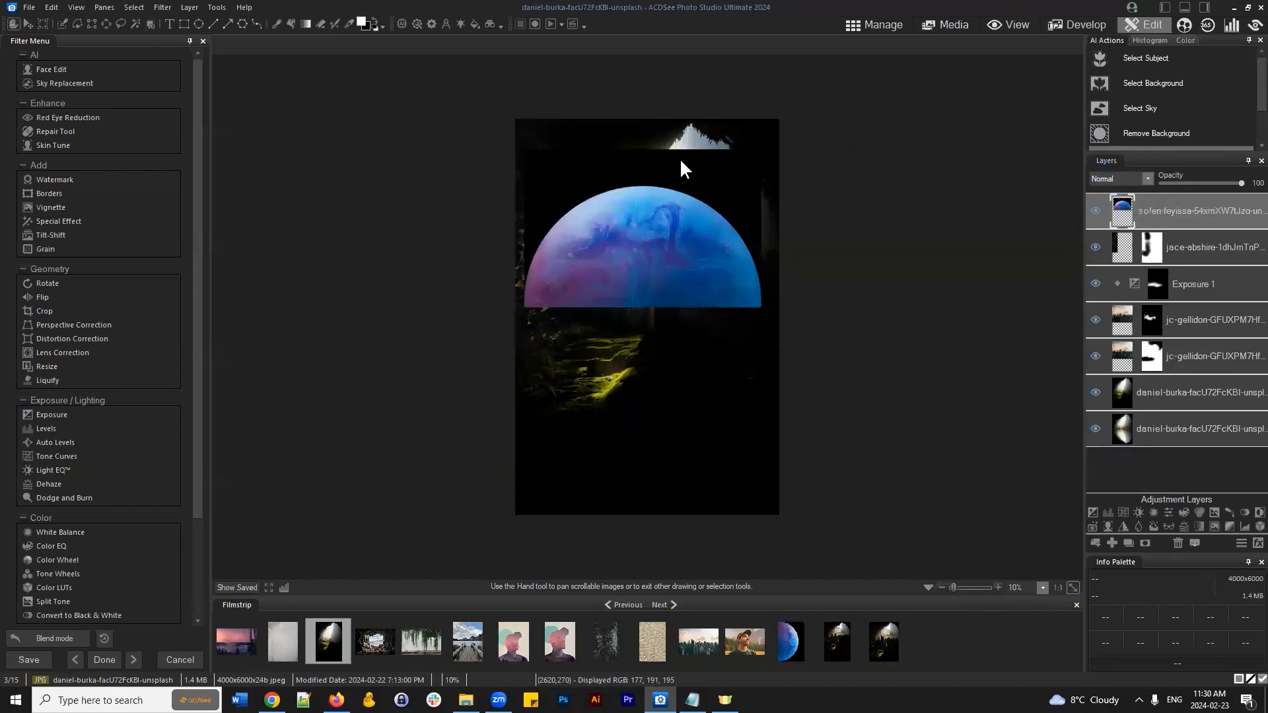
Step: Select the planet image's black background with the Magic Wand, invert the selection, and deselect everything
{"action": "left_click", "coordinate": [135, 24]}
{"action": "left_click", "coordinate": [576, 167]}
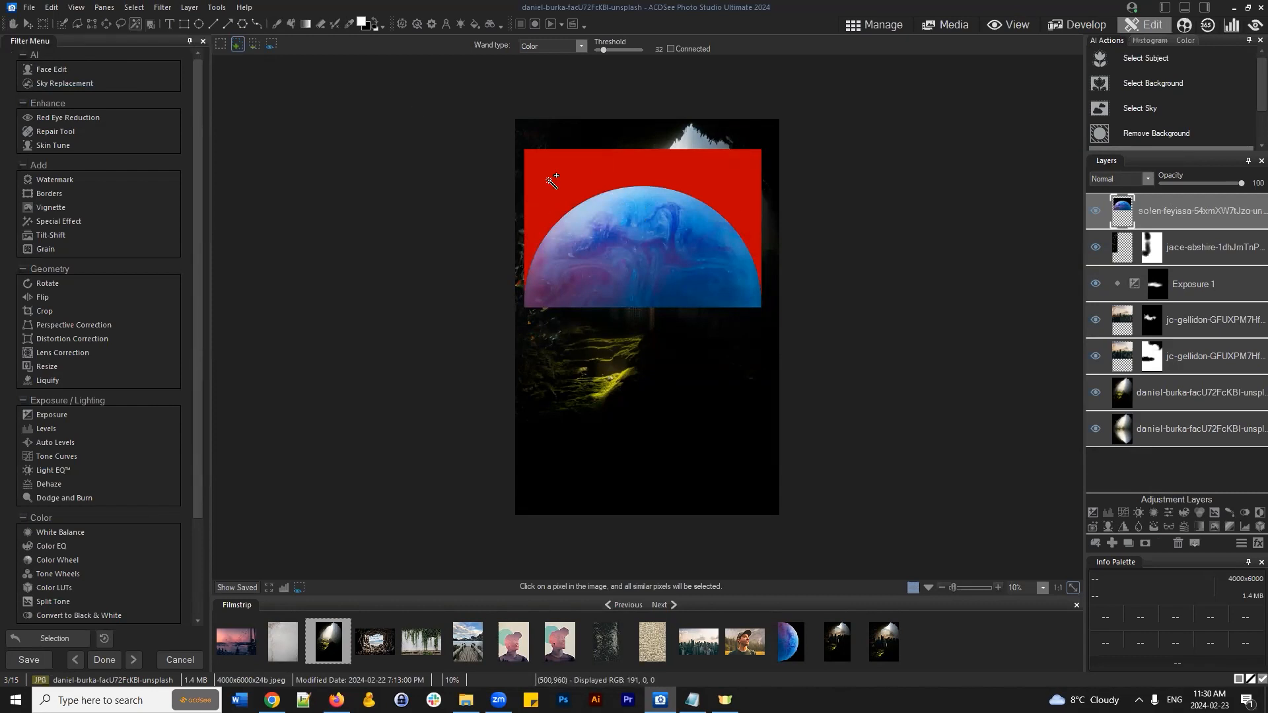
{"action": "left_click", "coordinate": [1187, 212]}
{"action": "left_click", "coordinate": [132, 7]}
{"action": "left_click", "coordinate": [165, 49]}
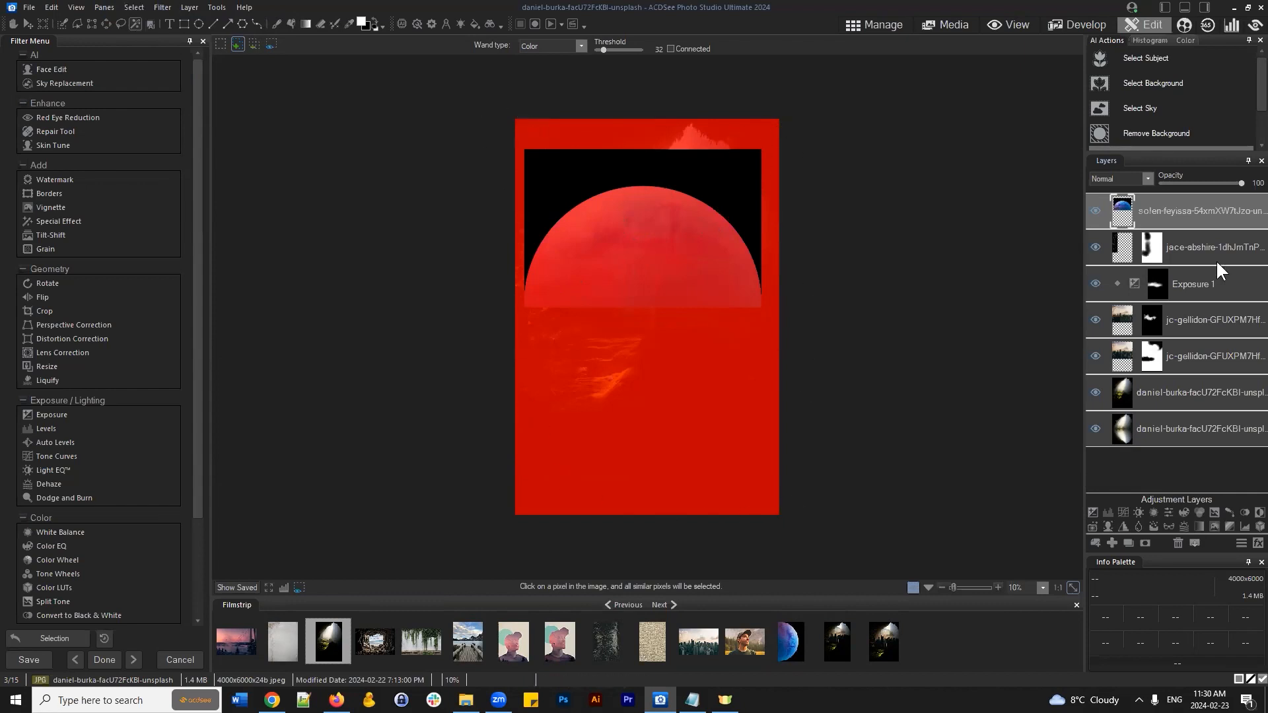
{"action": "left_click_drag", "start_coordinate": [1203, 213], "coordinate": [1141, 214]}
{"action": "left_click", "coordinate": [144, 6]}
{"action": "left_click", "coordinate": [149, 36]}
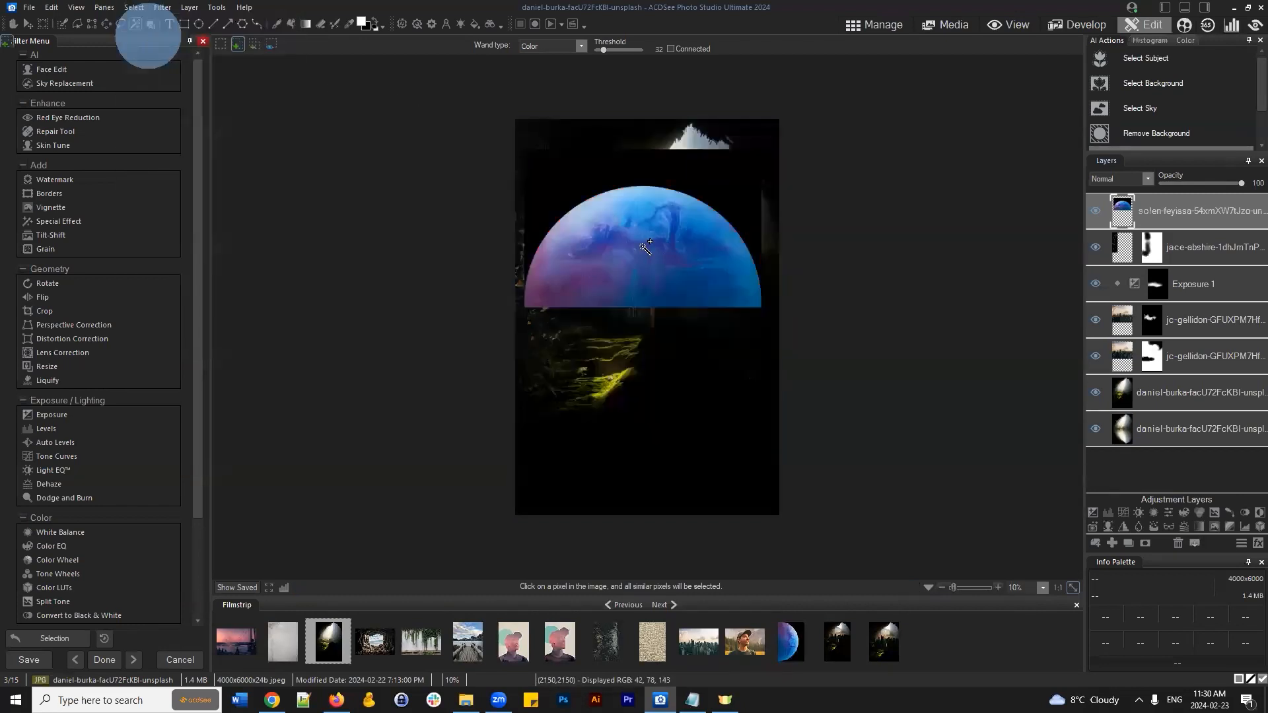
Step: Select the black background around the planet with the Magic Wand and invert the selection
{"action": "left_click", "coordinate": [574, 180]}
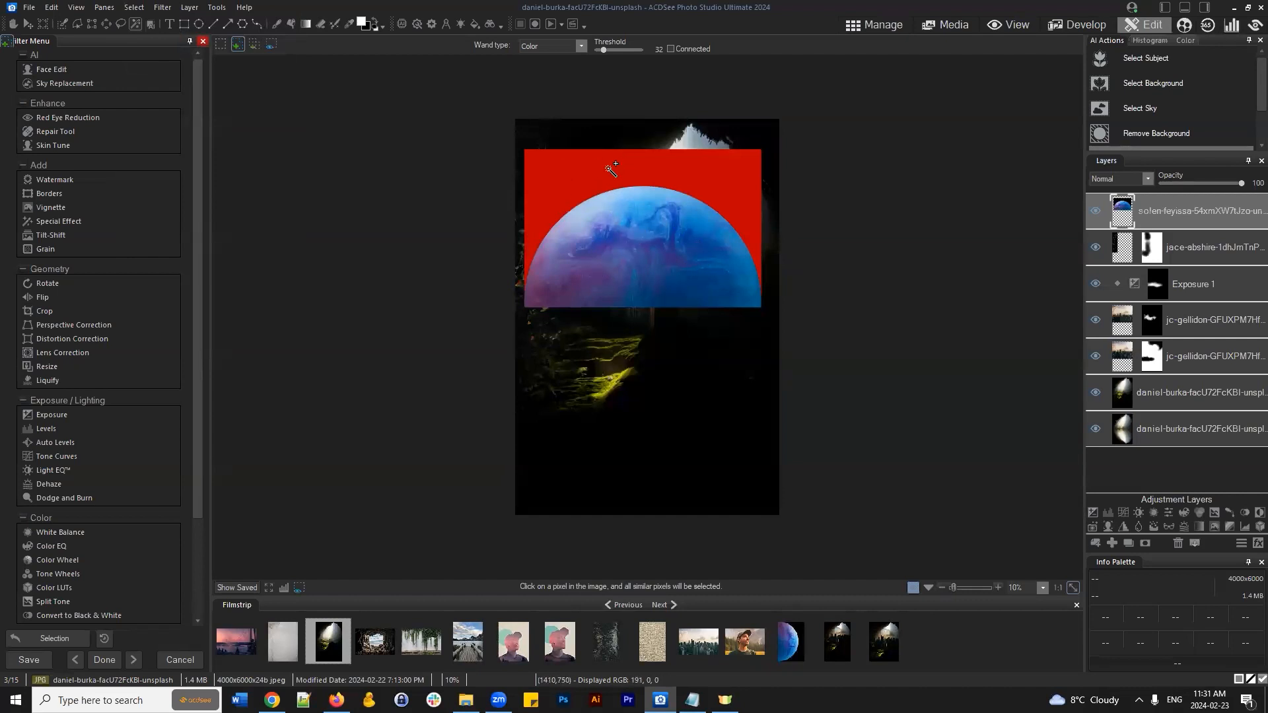
{"action": "left_click", "coordinate": [134, 7]}
{"action": "left_click", "coordinate": [144, 42]}
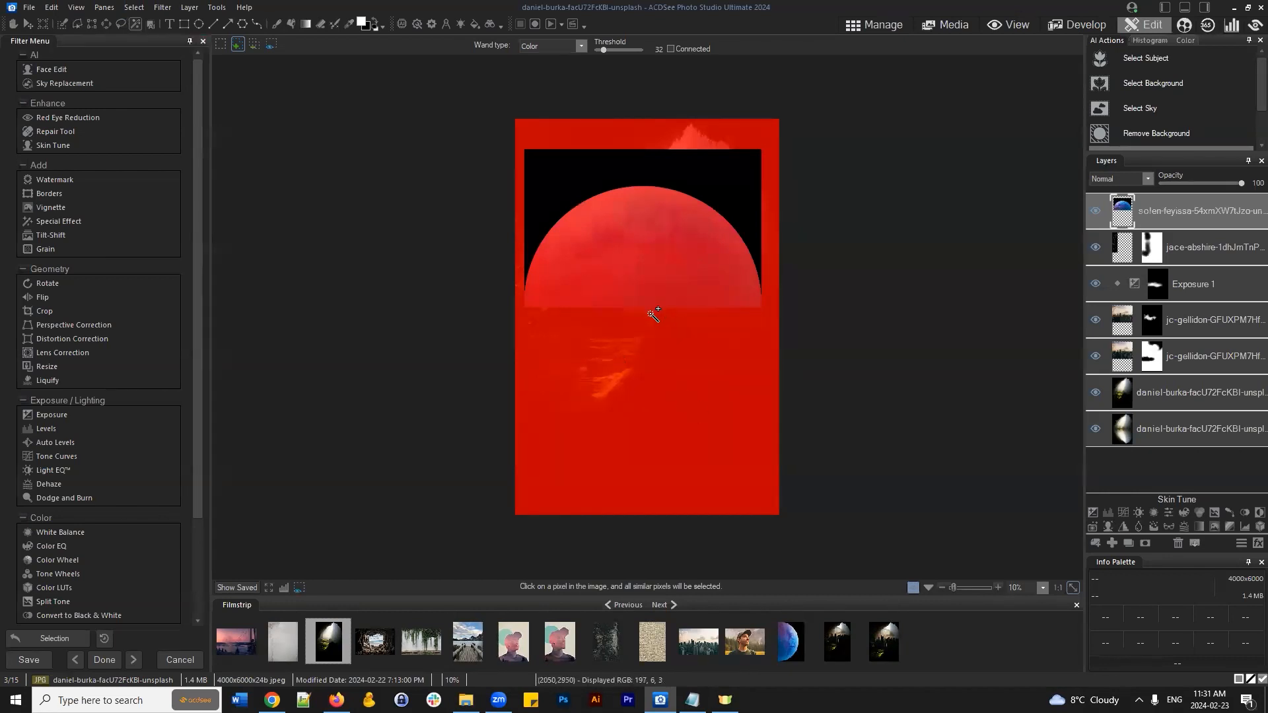
Step: Add a layer mask to the planet layer from the inverted selection and deselect
{"action": "right_click", "coordinate": [1143, 540]}
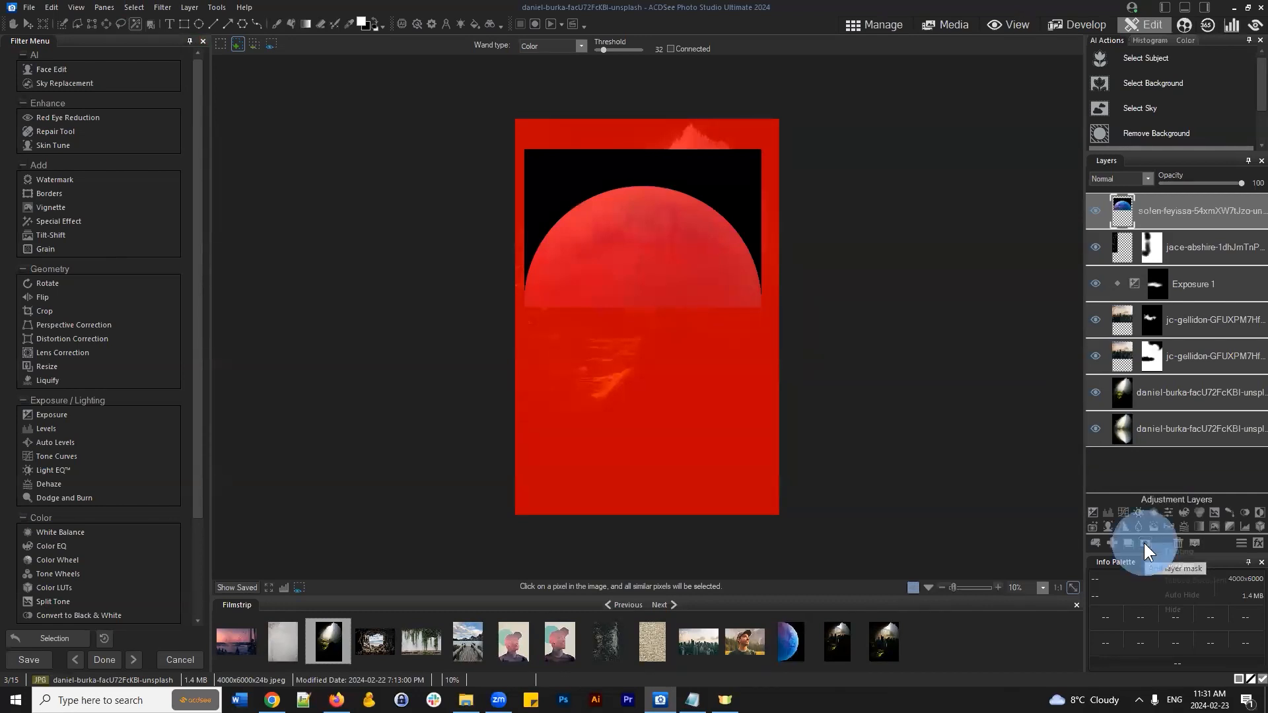
{"action": "left_click", "coordinate": [1143, 541]}
{"action": "left_click", "coordinate": [1140, 540]}
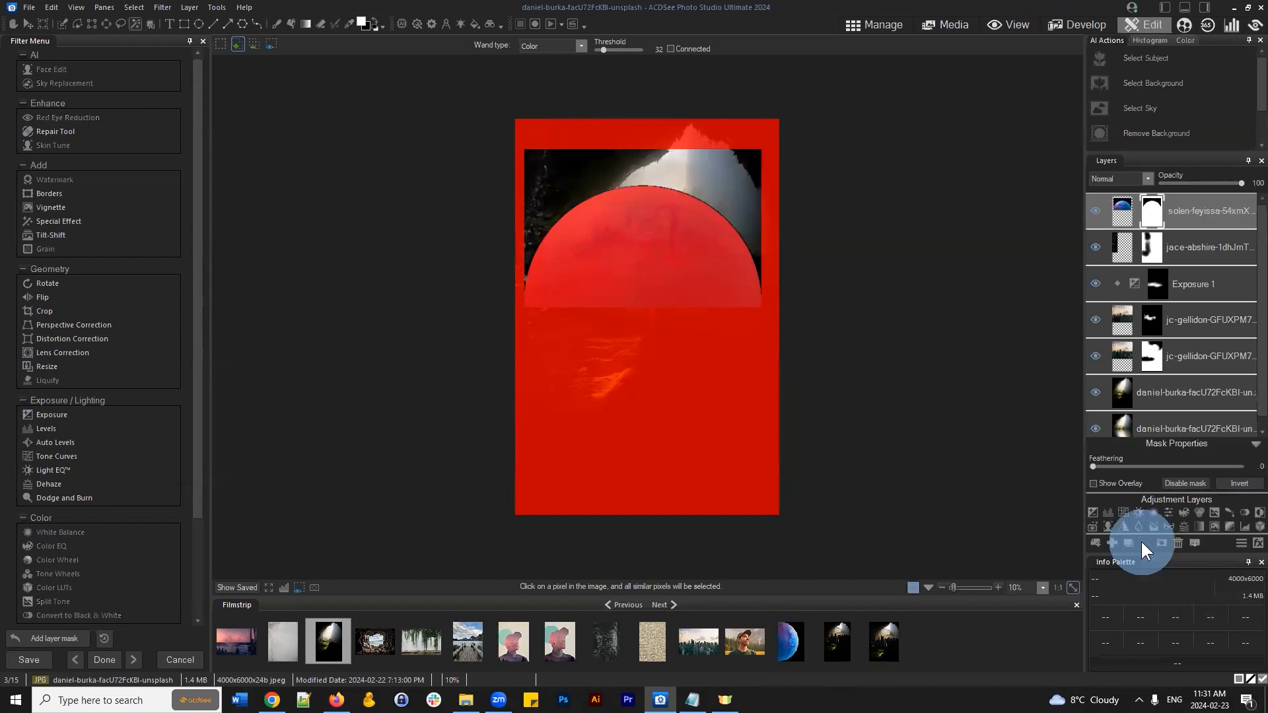
{"action": "left_click", "coordinate": [134, 8]}
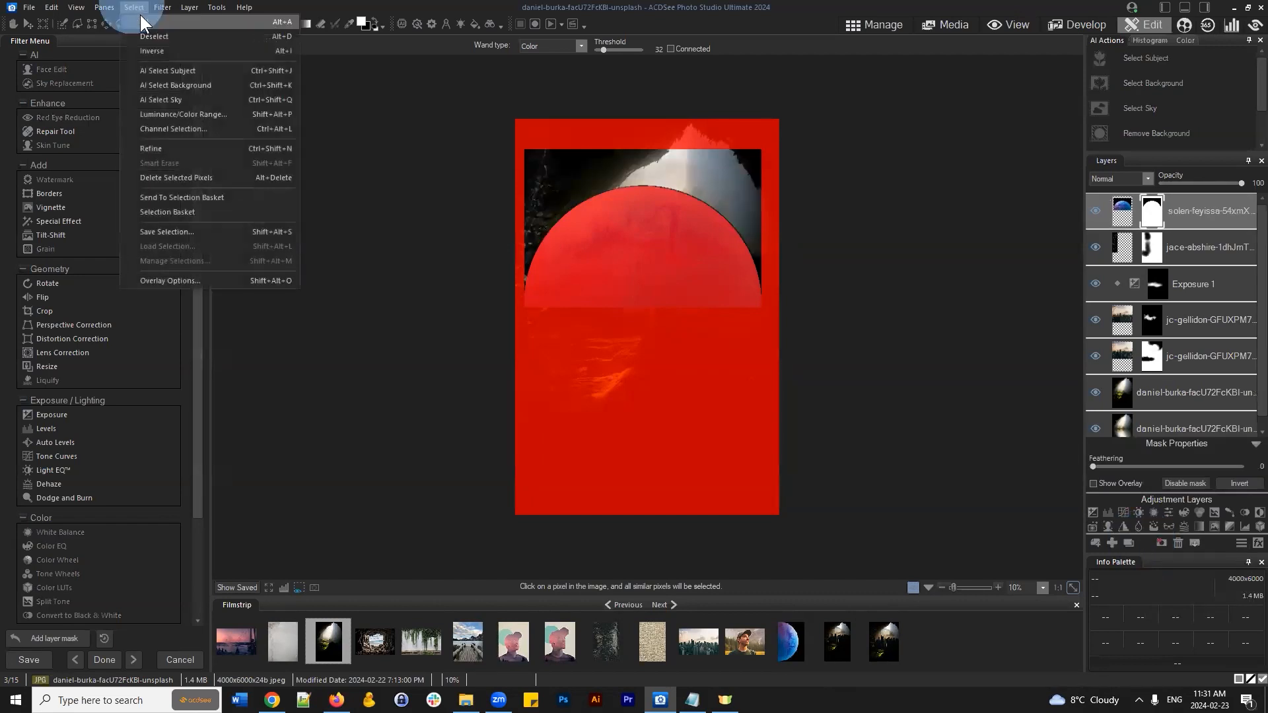
{"action": "left_click", "coordinate": [144, 42]}
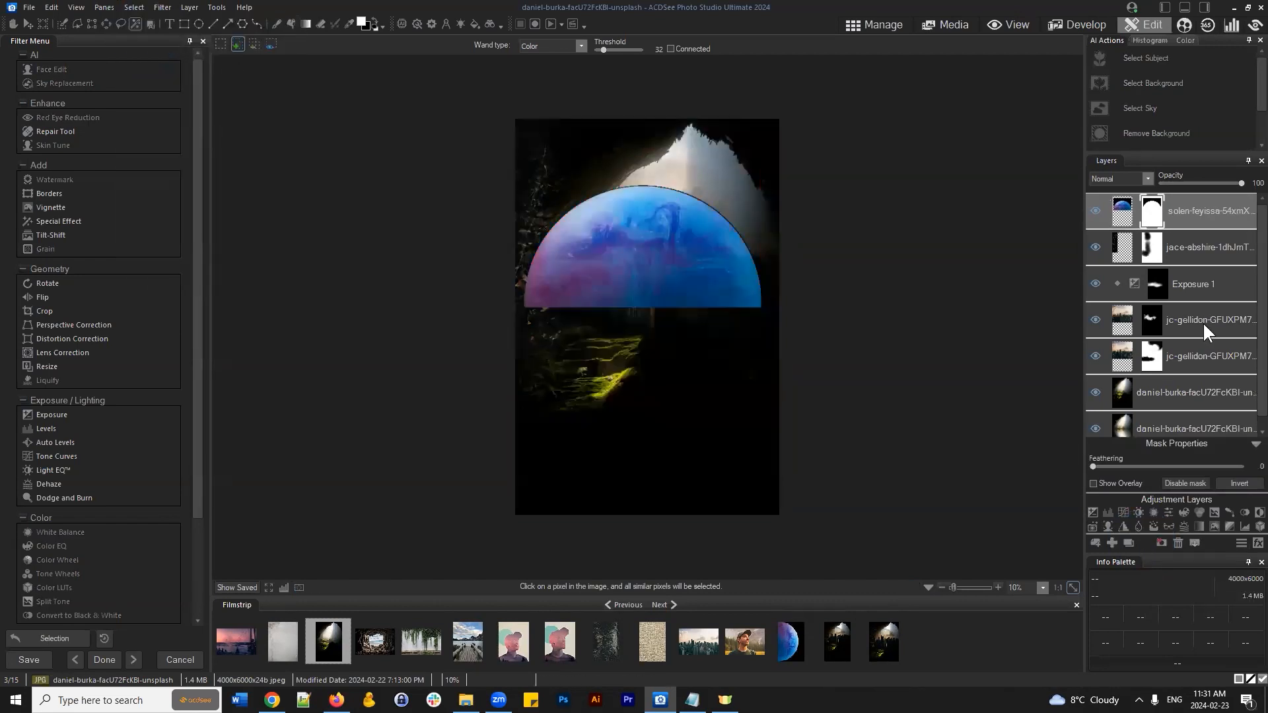
Step: Inspect the planet mask's edge up close and undo the deselection and the layer mask
{"action": "scroll", "coordinate": [725, 175], "scroll_direction": "up", "scroll_amount": 1}
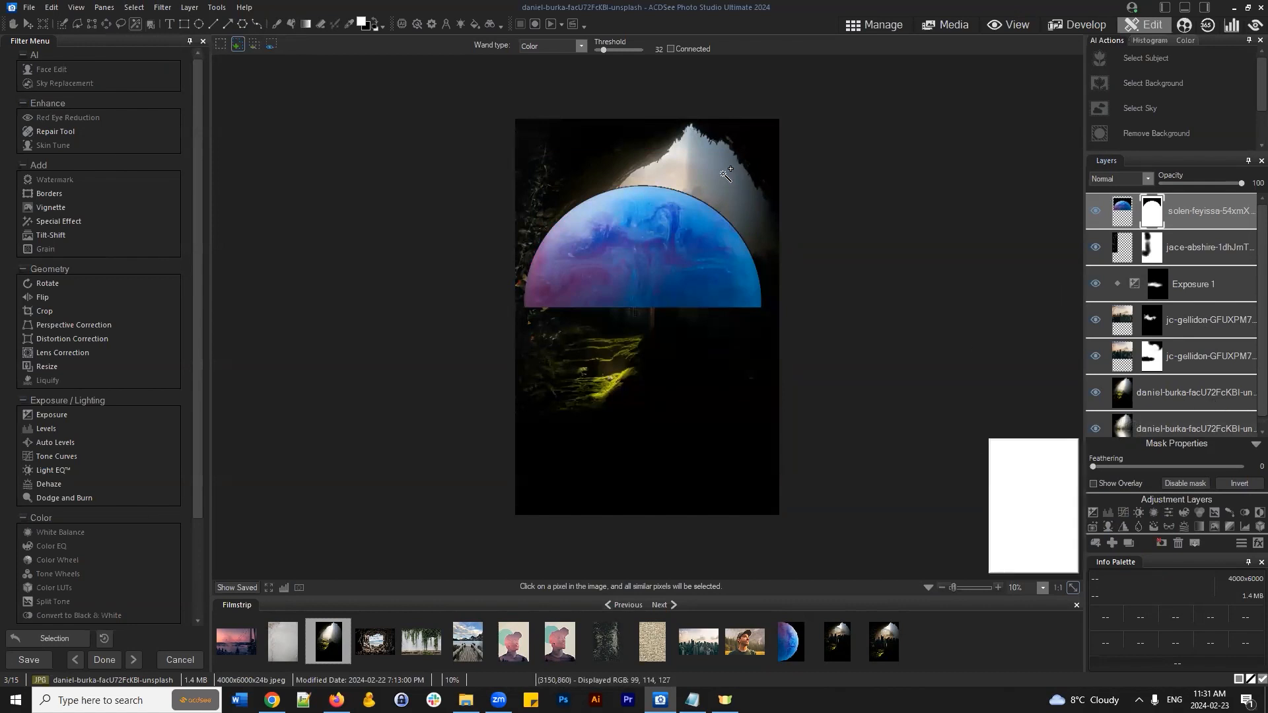
{"action": "scroll", "coordinate": [725, 176], "scroll_direction": "up", "scroll_amount": 1}
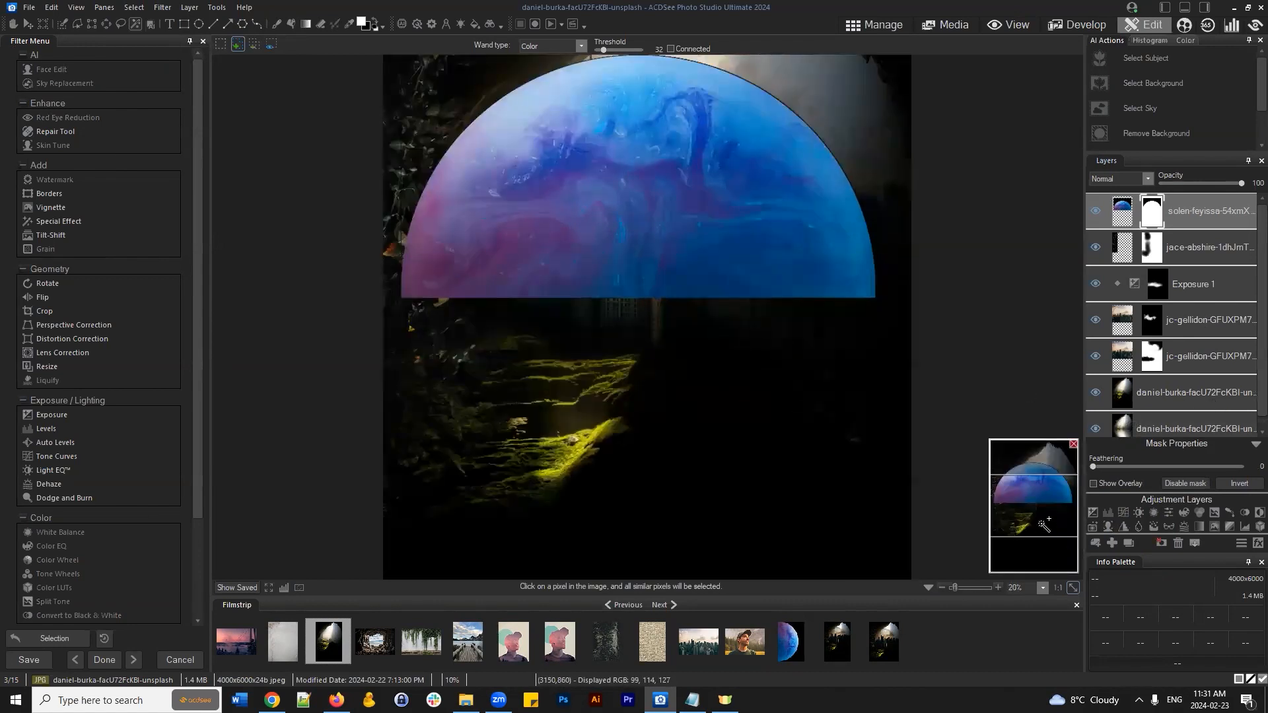
{"action": "scroll", "coordinate": [1043, 524], "scroll_direction": "up", "scroll_amount": 2}
{"action": "mouse_move", "coordinate": [1039, 495]}
{"action": "left_mouse_down"}
{"action": "mouse_move", "coordinate": [1035, 445]}
{"action": "mouse_move", "coordinate": [1032, 481]}
{"action": "left_mouse_up"}
{"action": "left_click", "coordinate": [854, 355]}
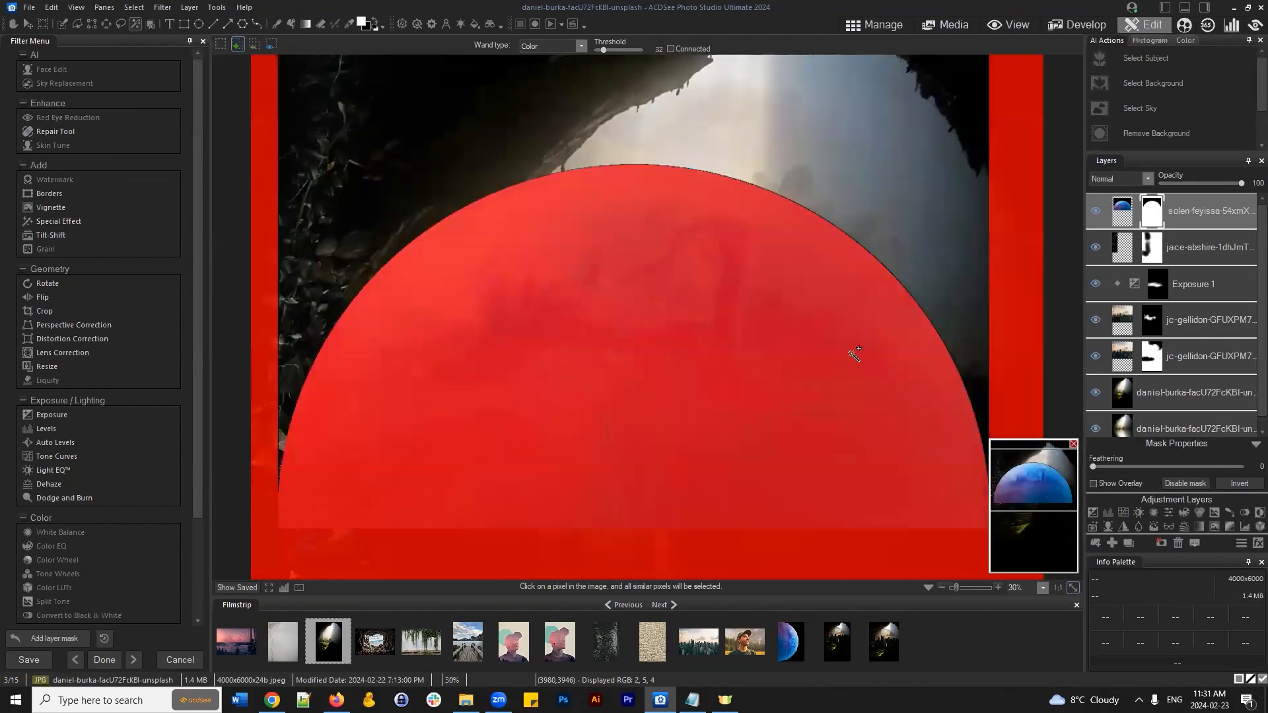
{"action": "scroll", "coordinate": [770, 258], "scroll_direction": "down", "scroll_amount": 1}
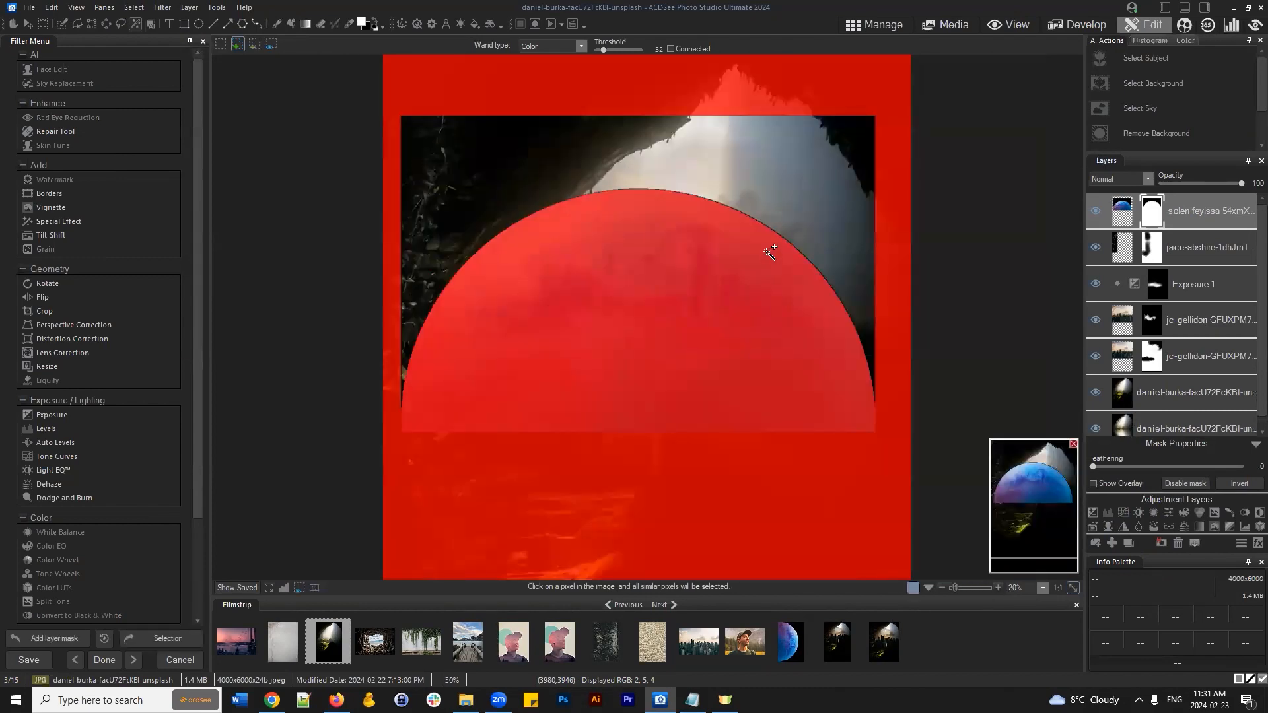
{"action": "scroll", "coordinate": [769, 252], "scroll_direction": "down", "scroll_amount": 1}
Step: Refine the planet selection with Shift edge set to -25
{"action": "left_click", "coordinate": [134, 7]}
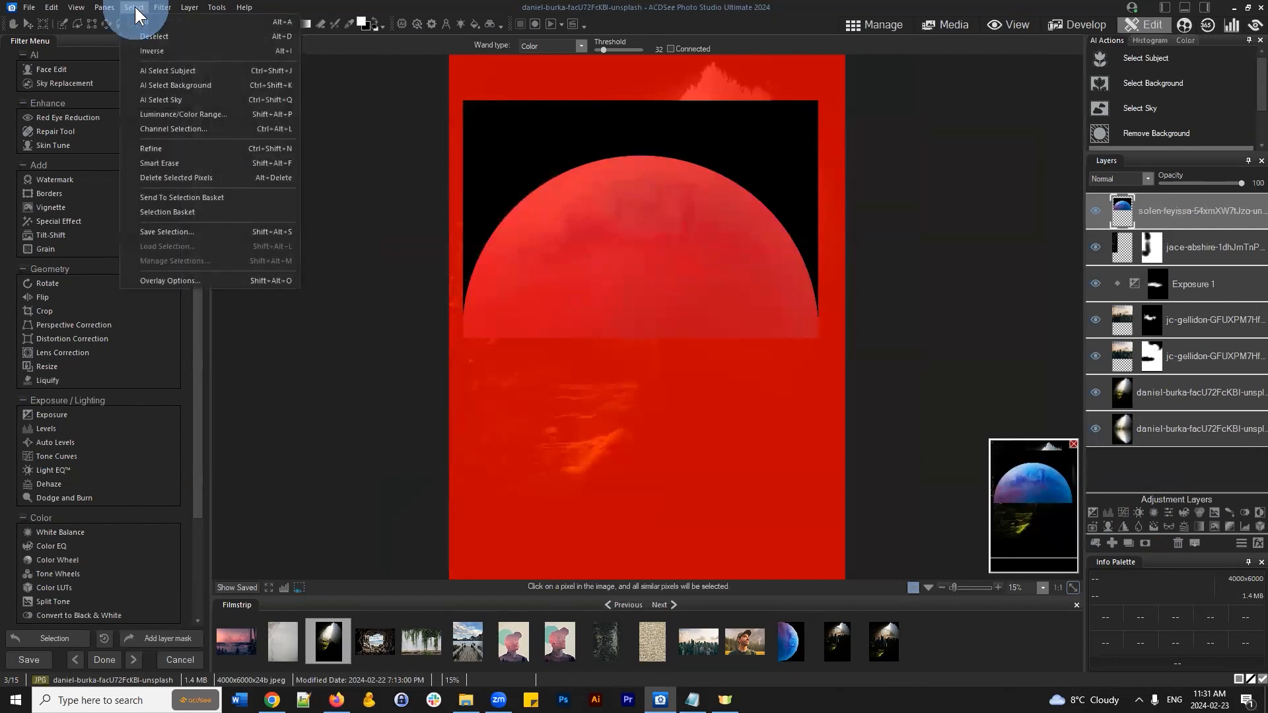
{"action": "left_click", "coordinate": [180, 150]}
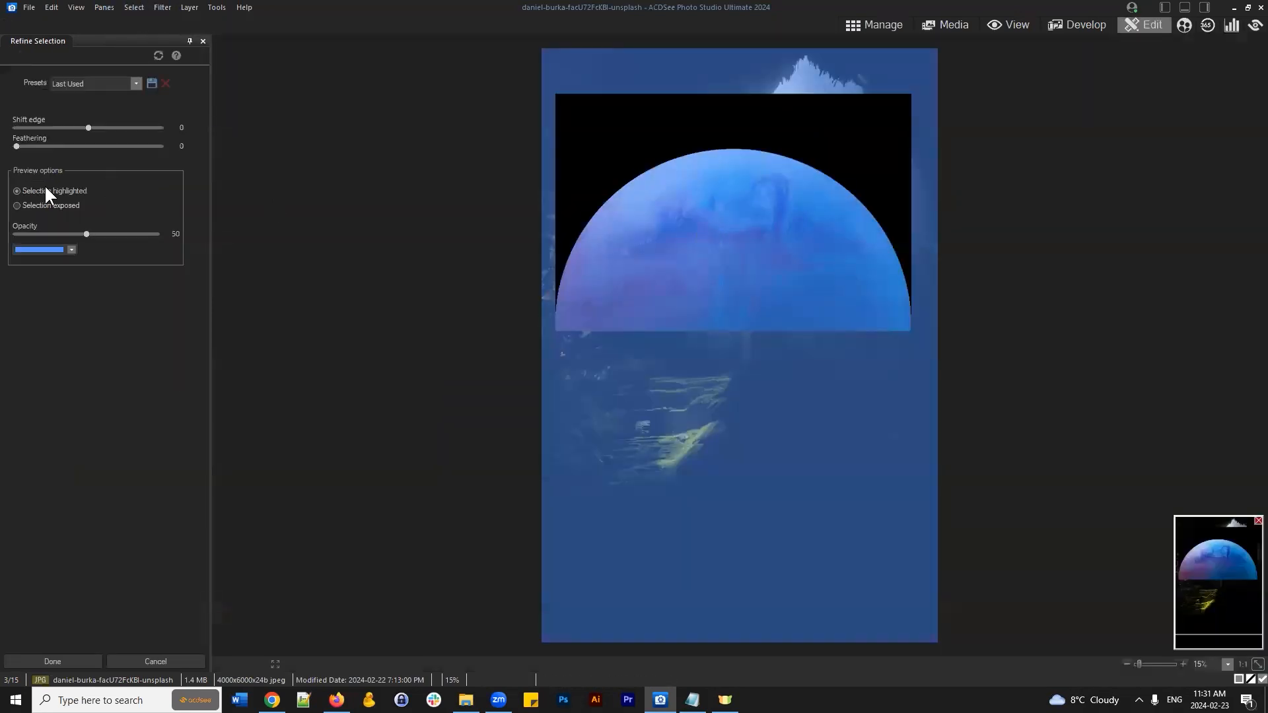
{"action": "left_click_drag", "start_coordinate": [88, 127], "coordinate": [71, 127]}
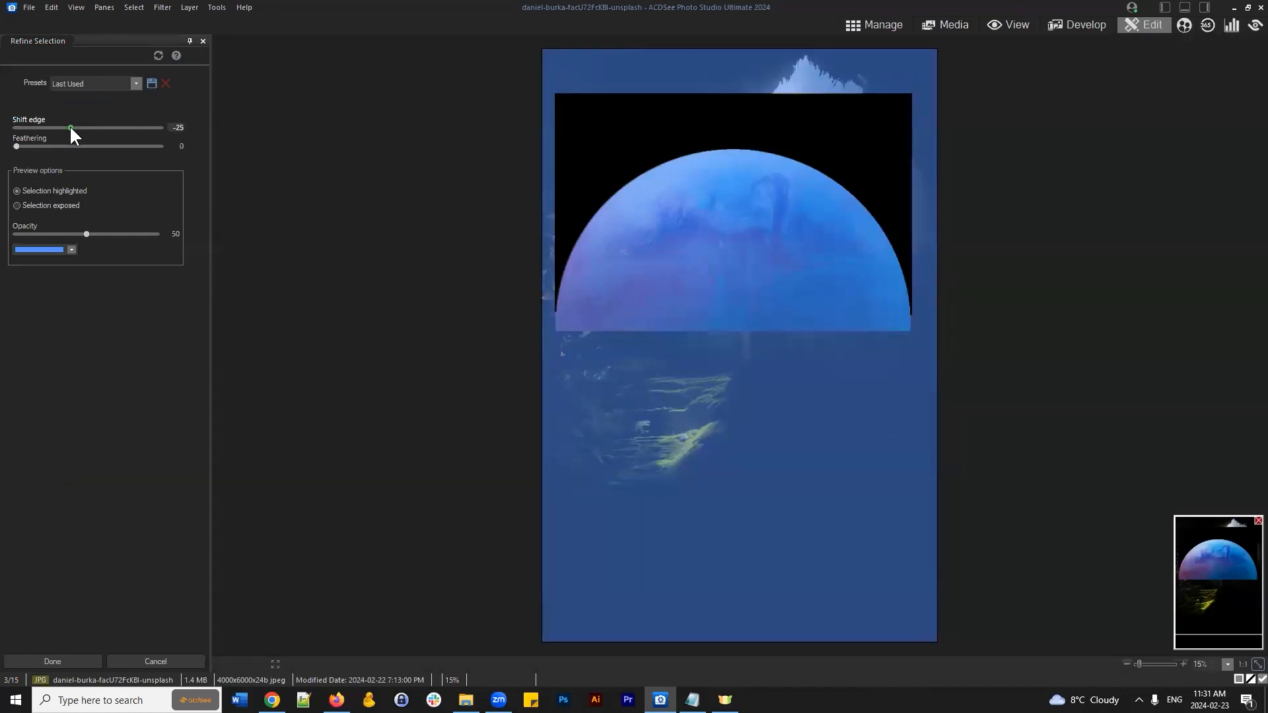
{"action": "left_click", "coordinate": [37, 660]}
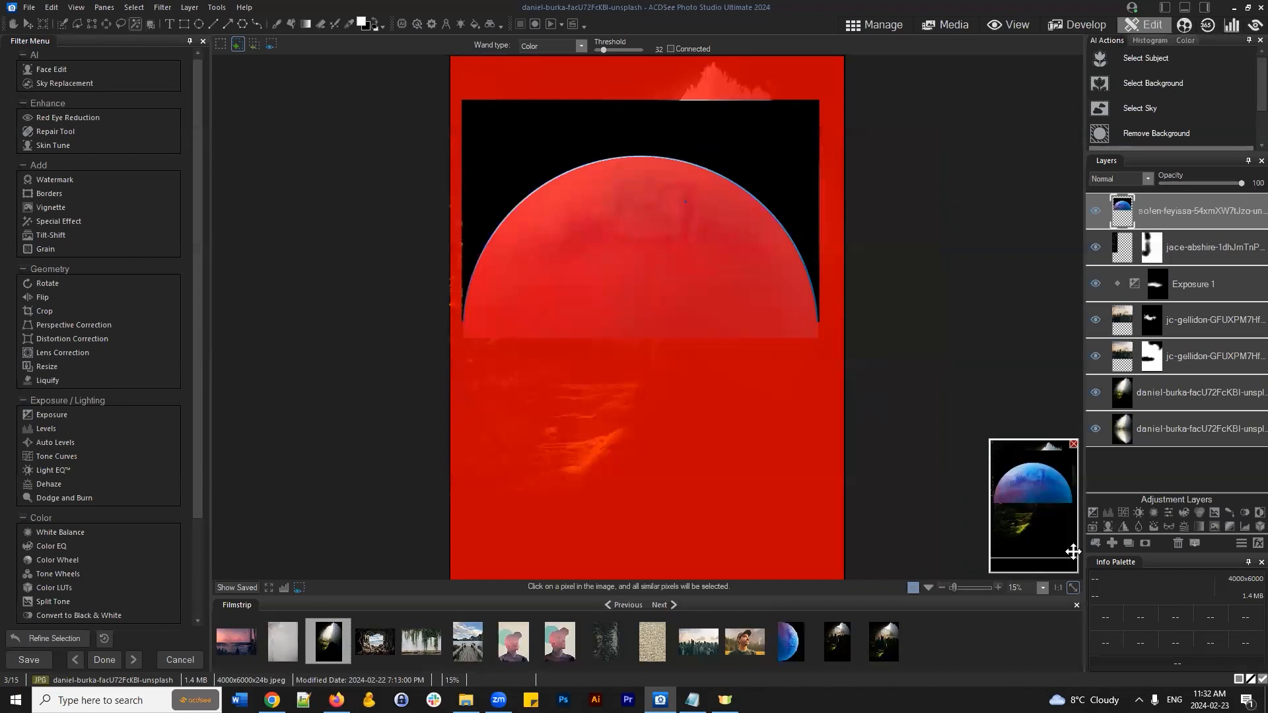
Step: Add a layer mask to the planet layer from the refined selection and deselect
{"action": "left_click", "coordinate": [1144, 542]}
{"action": "left_click", "coordinate": [135, 8]}
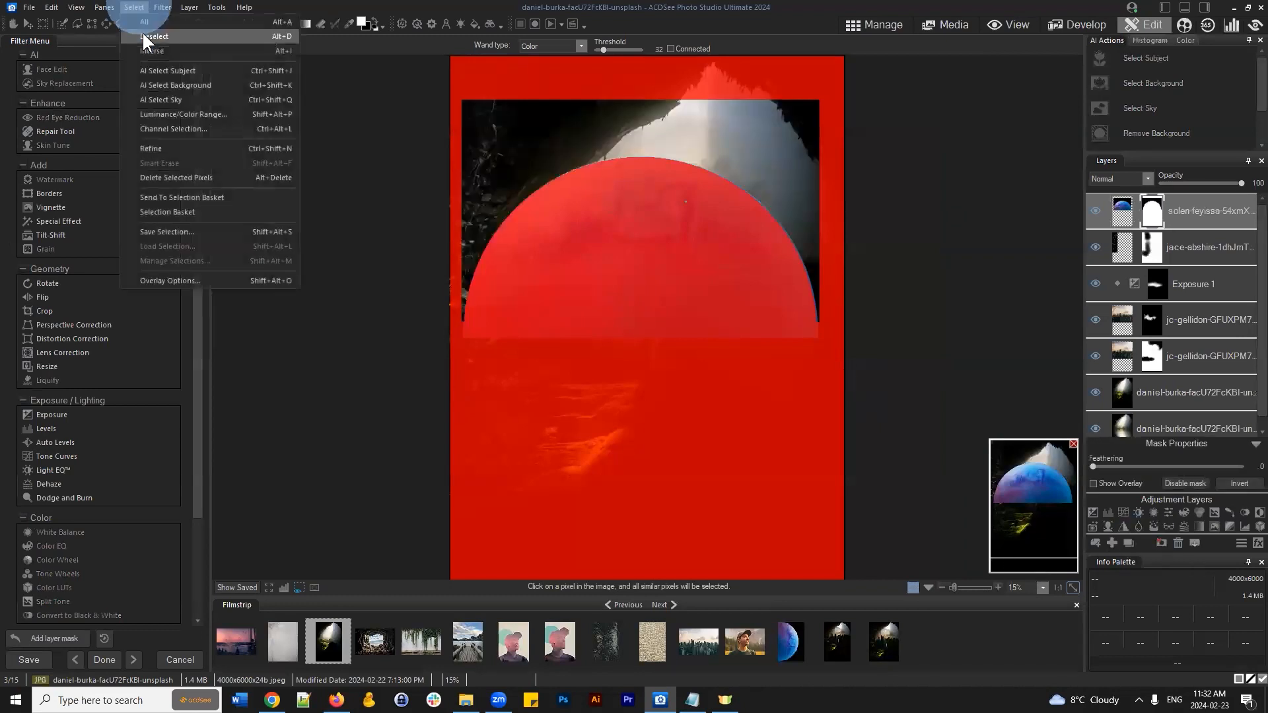
{"action": "left_click", "coordinate": [141, 33]}
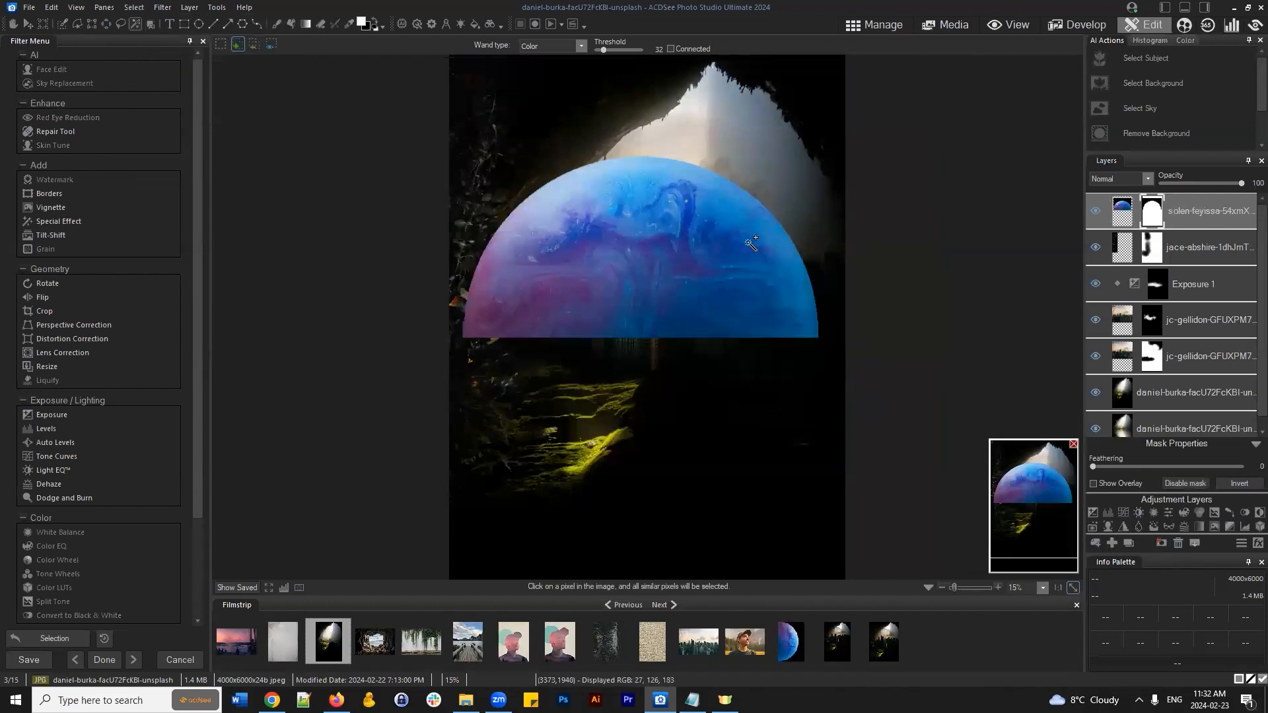
Step: Try the Overlay and Subtract blend modes on the planet layer and settle on Hard light
{"action": "scroll", "coordinate": [1080, 266], "scroll_direction": "down", "scroll_amount": 1}
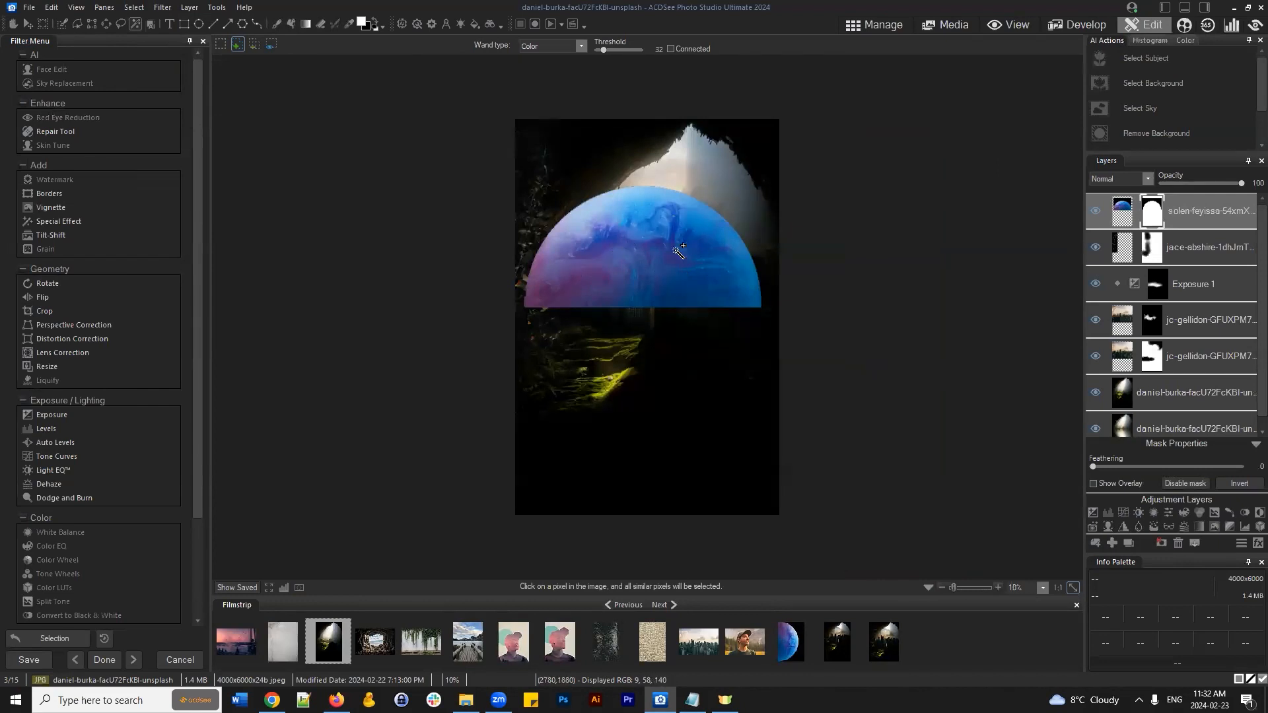
{"action": "left_click", "coordinate": [1139, 176]}
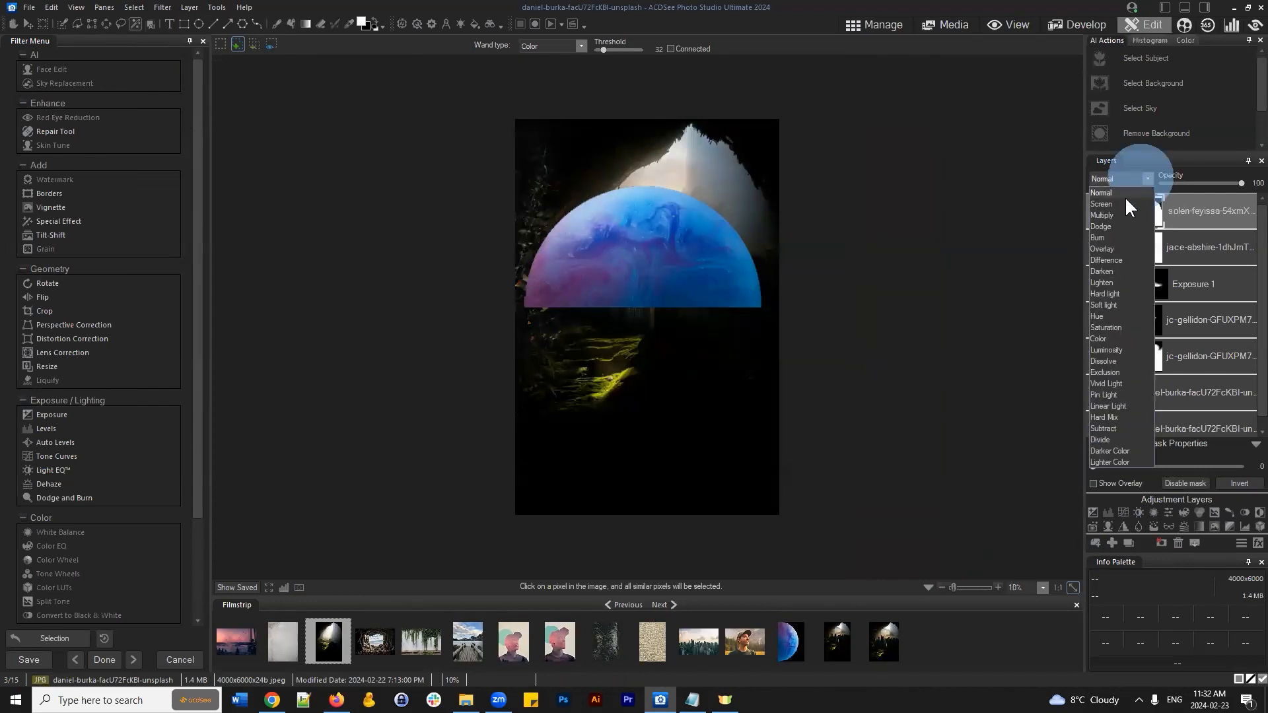
{"action": "left_click", "coordinate": [1108, 248]}
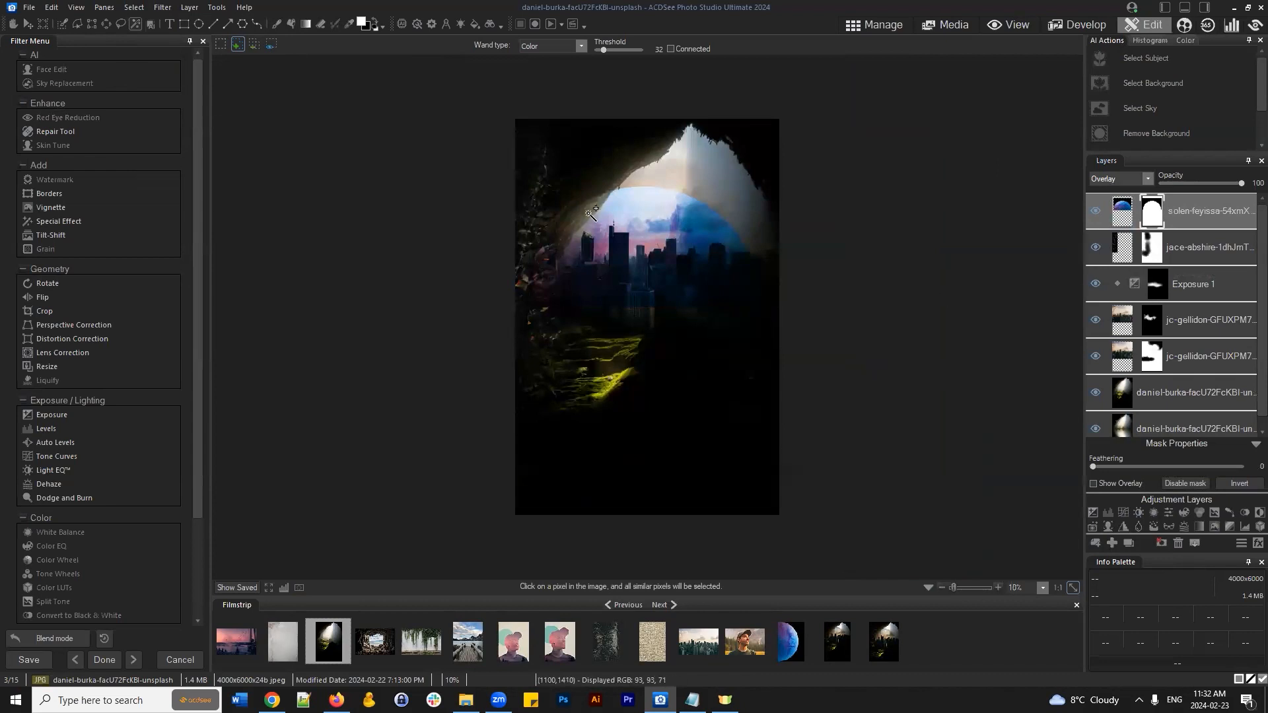
{"action": "left_click", "coordinate": [1148, 180]}
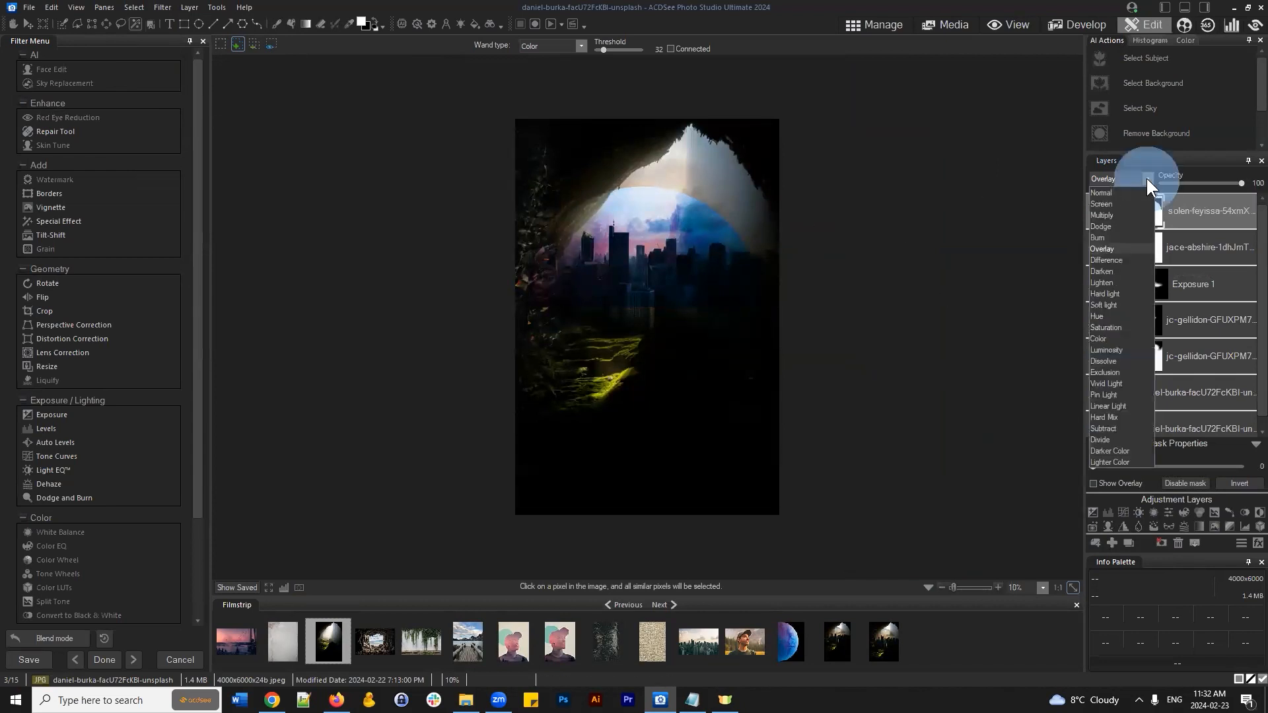
{"action": "left_click", "coordinate": [1109, 426]}
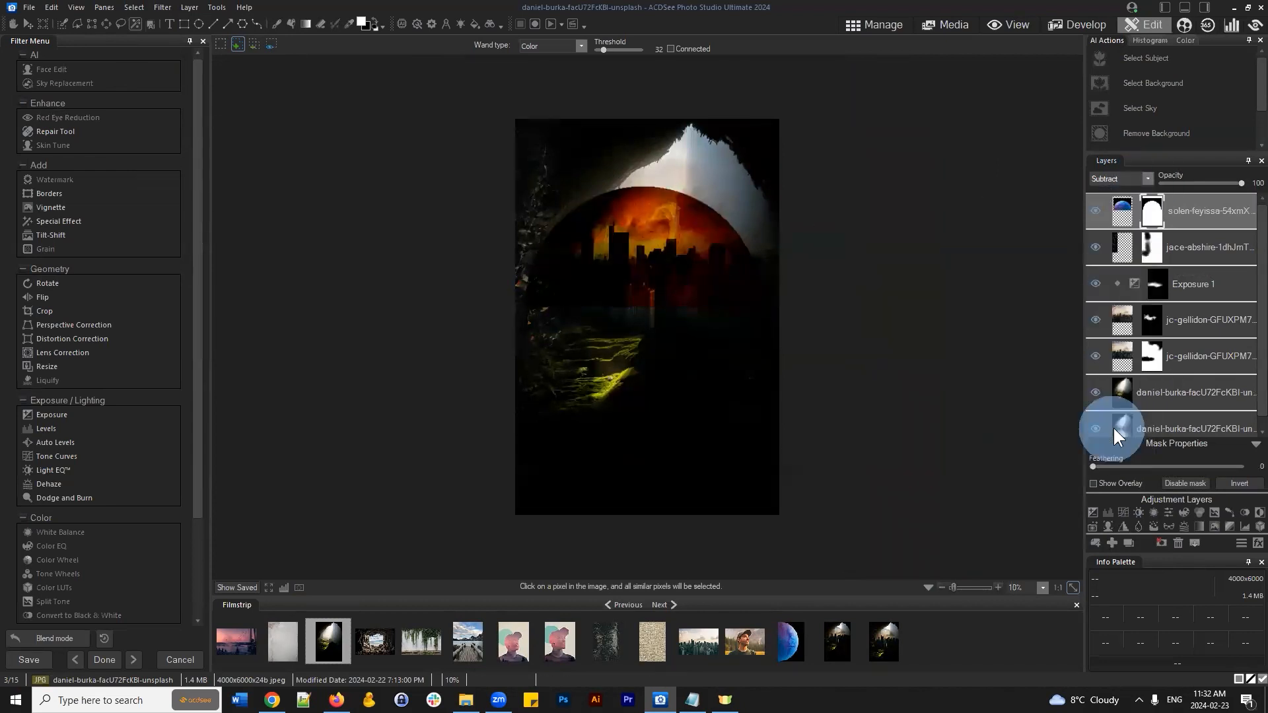
{"action": "left_click", "coordinate": [1138, 181]}
{"action": "left_click", "coordinate": [1112, 293]}
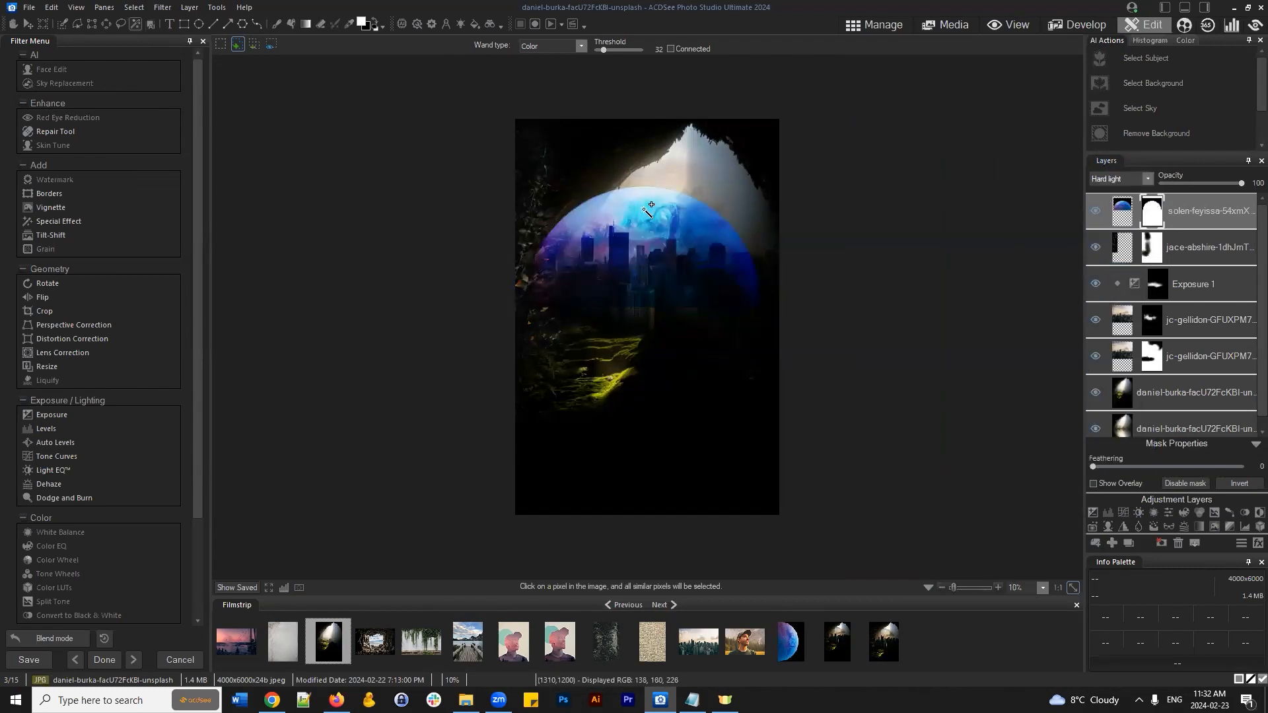
Step: Move the planet layer slightly up and to the left behind the skyline and commit the move
{"action": "scroll", "coordinate": [651, 218], "scroll_direction": "up", "scroll_amount": 1}
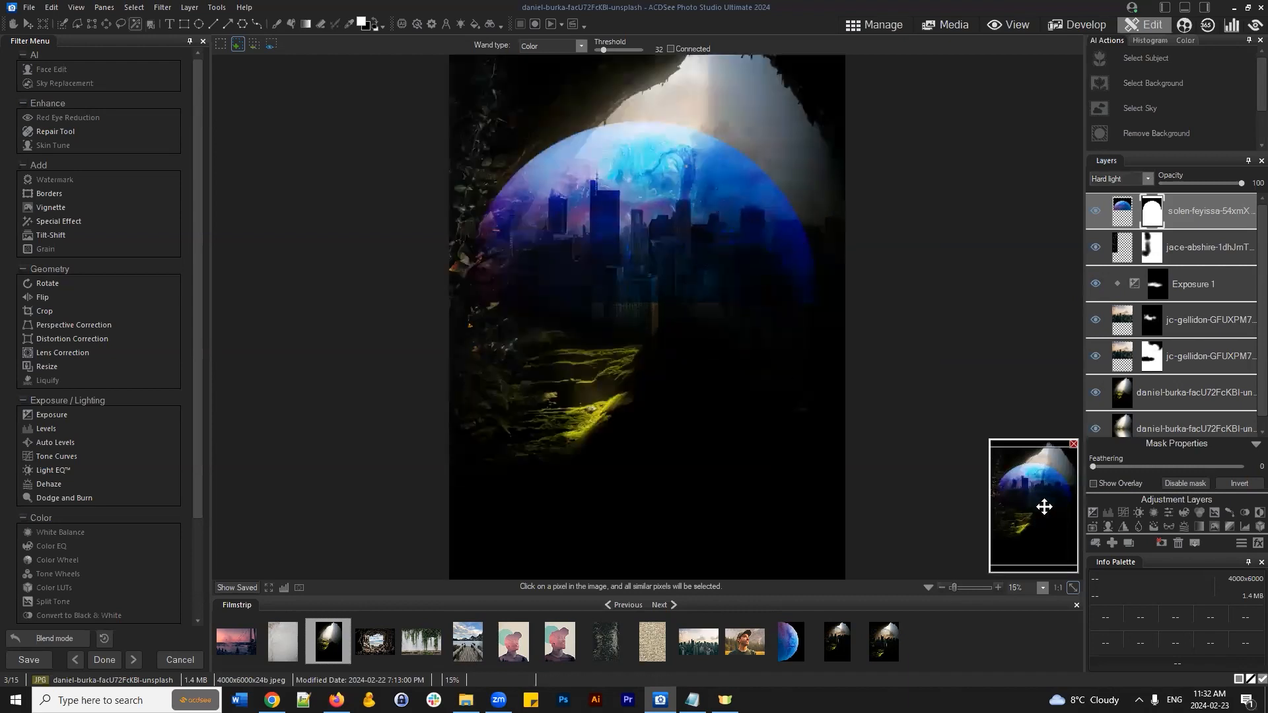
{"action": "left_click_drag", "start_coordinate": [1041, 504], "coordinate": [1041, 495]}
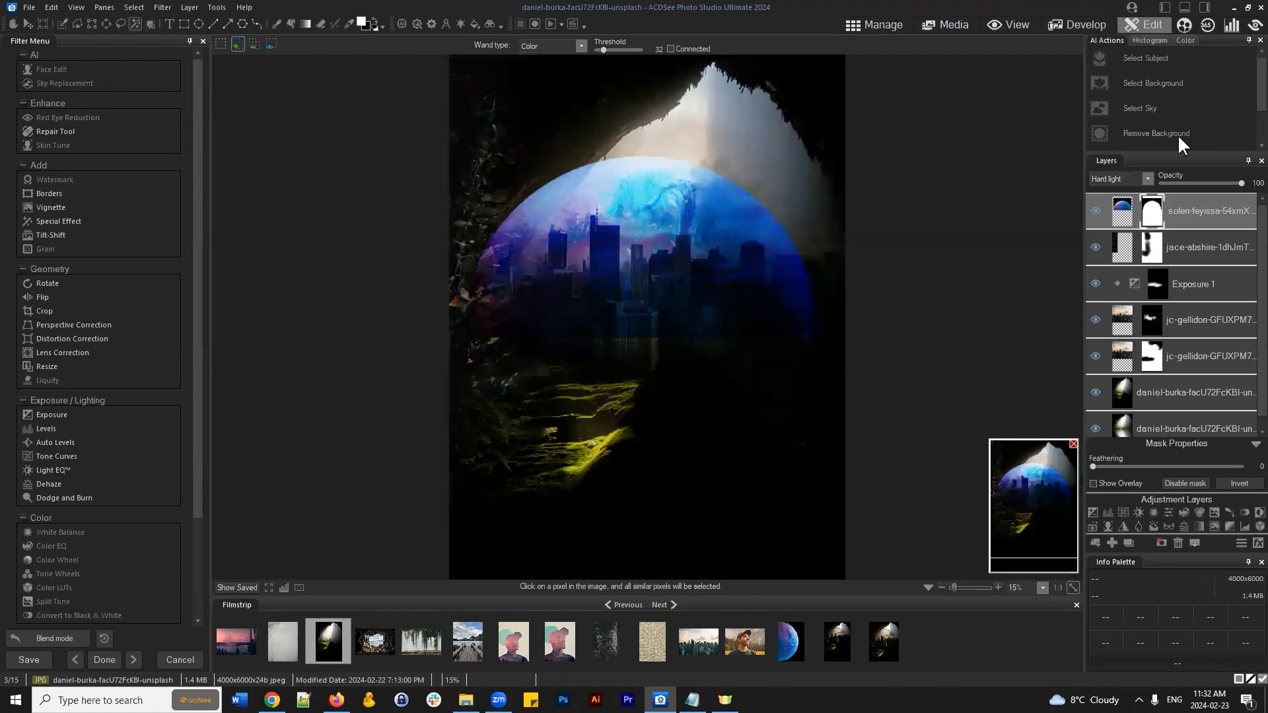
{"action": "left_click", "coordinate": [27, 25]}
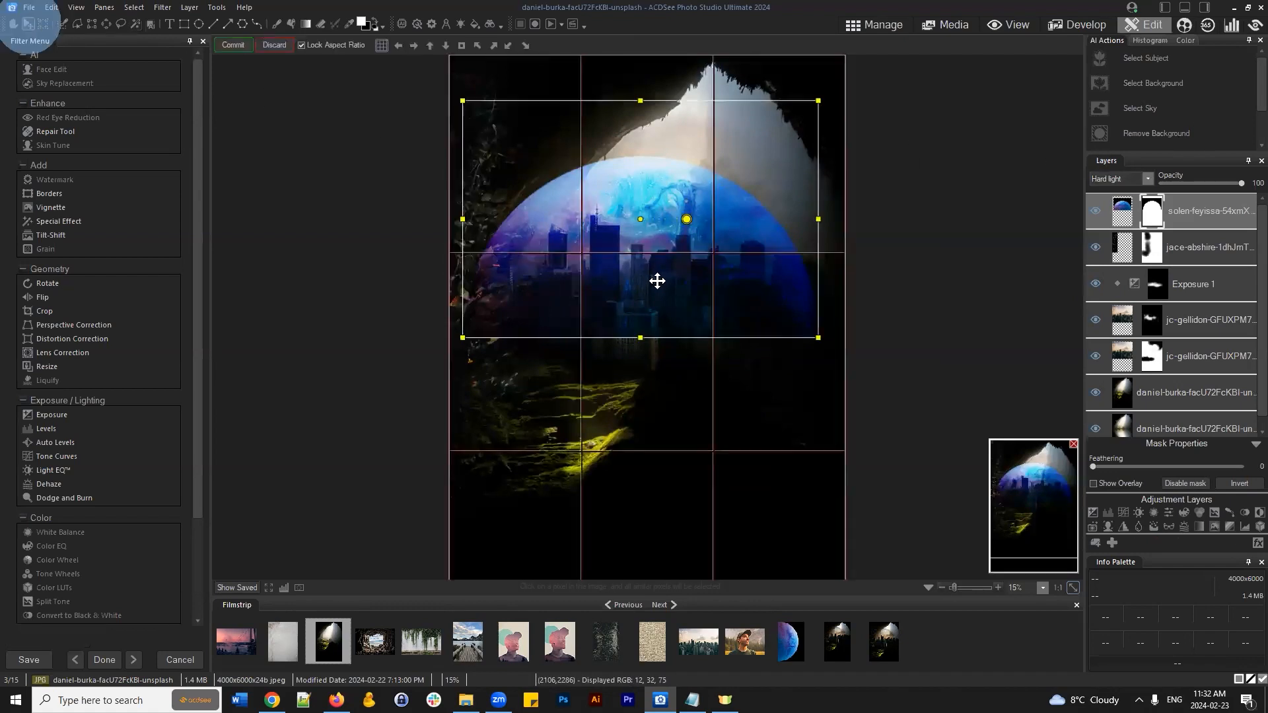
{"action": "mouse_move", "coordinate": [741, 289]}
{"action": "left_mouse_down"}
{"action": "mouse_move", "coordinate": [684, 277]}
{"action": "mouse_move", "coordinate": [728, 278]}
{"action": "left_mouse_up"}
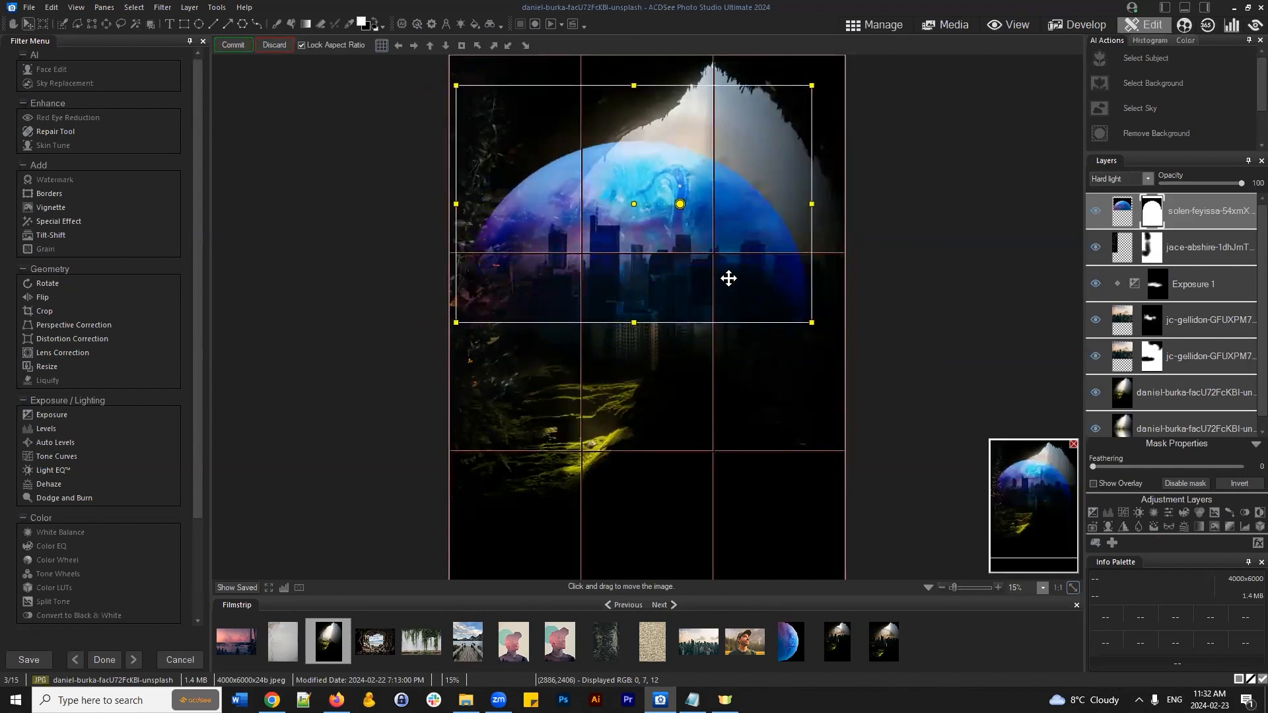
{"action": "left_click", "coordinate": [232, 44]}
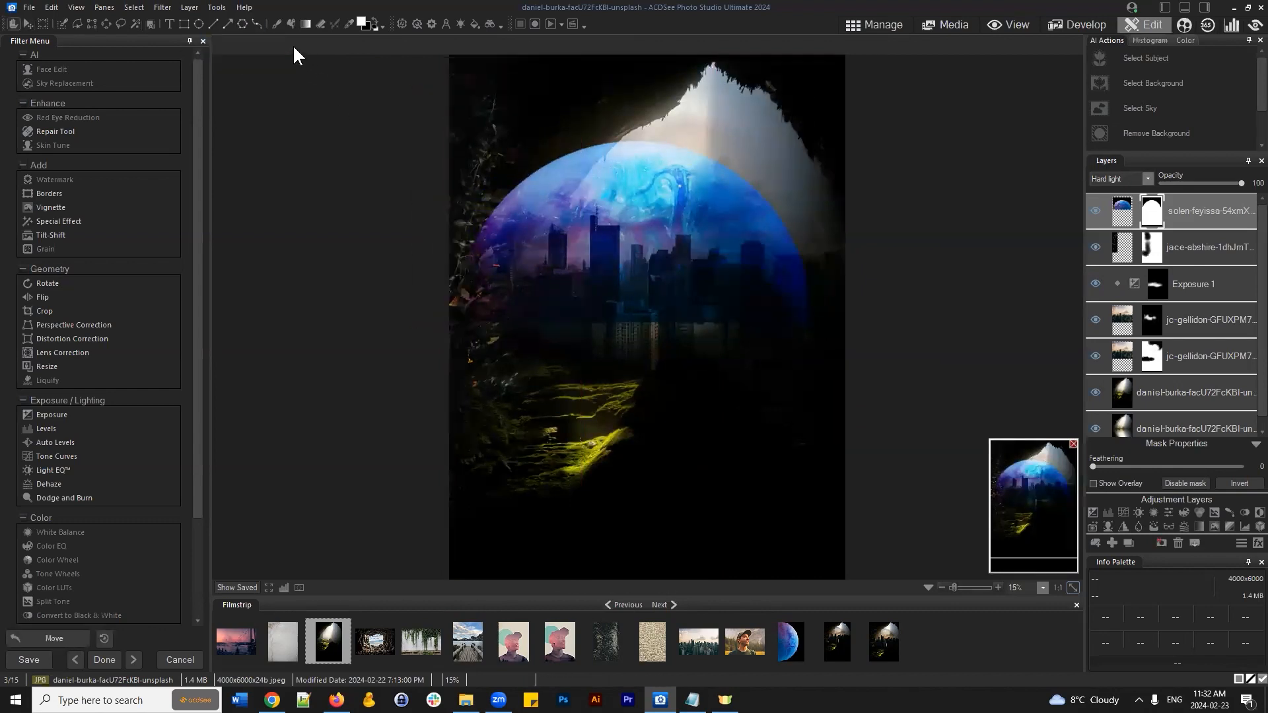
Step: Hide and show the planet layer to compare the composite with and without it
{"action": "left_click", "coordinate": [1095, 210]}
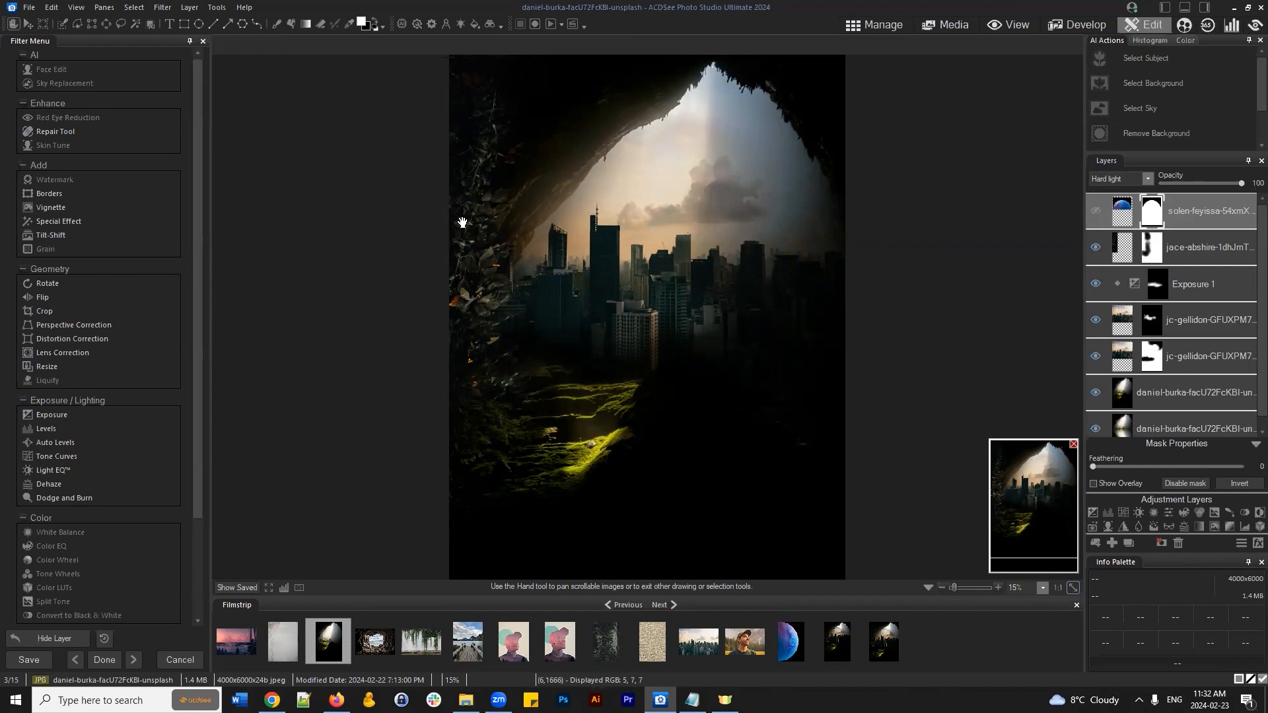
{"action": "left_click", "coordinate": [1095, 210]}
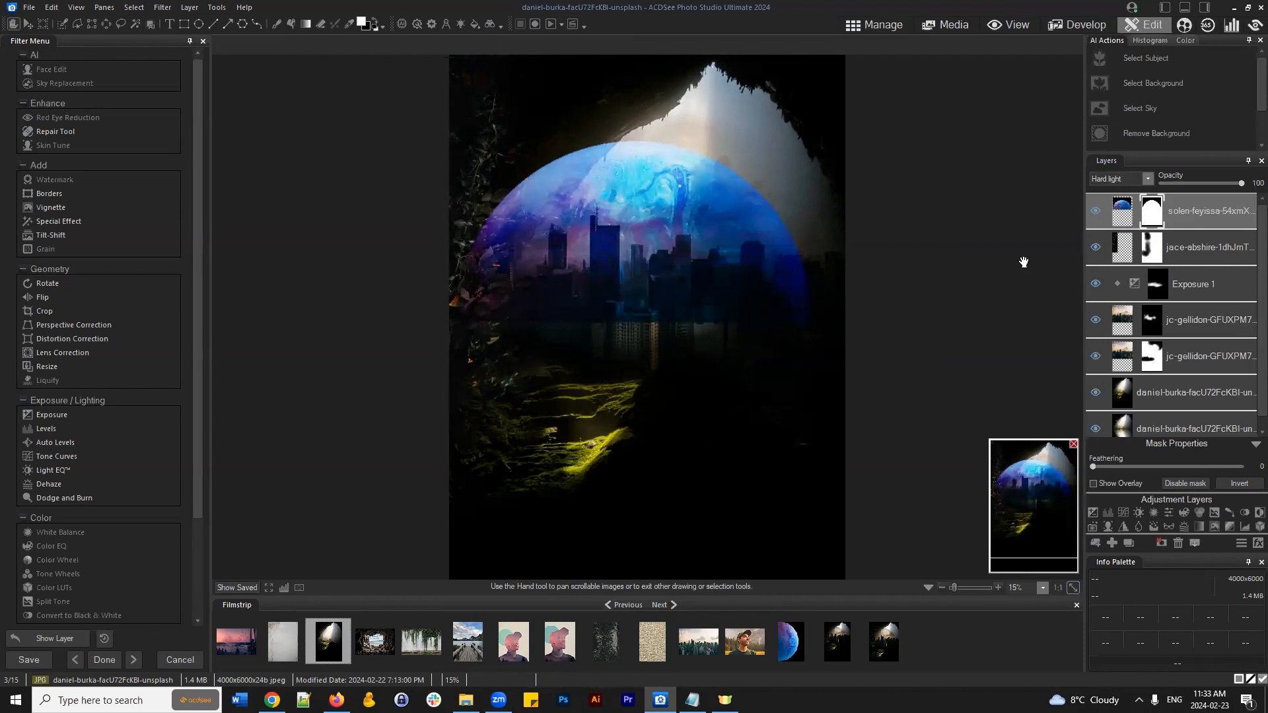
{"action": "left_click", "coordinate": [1095, 211]}
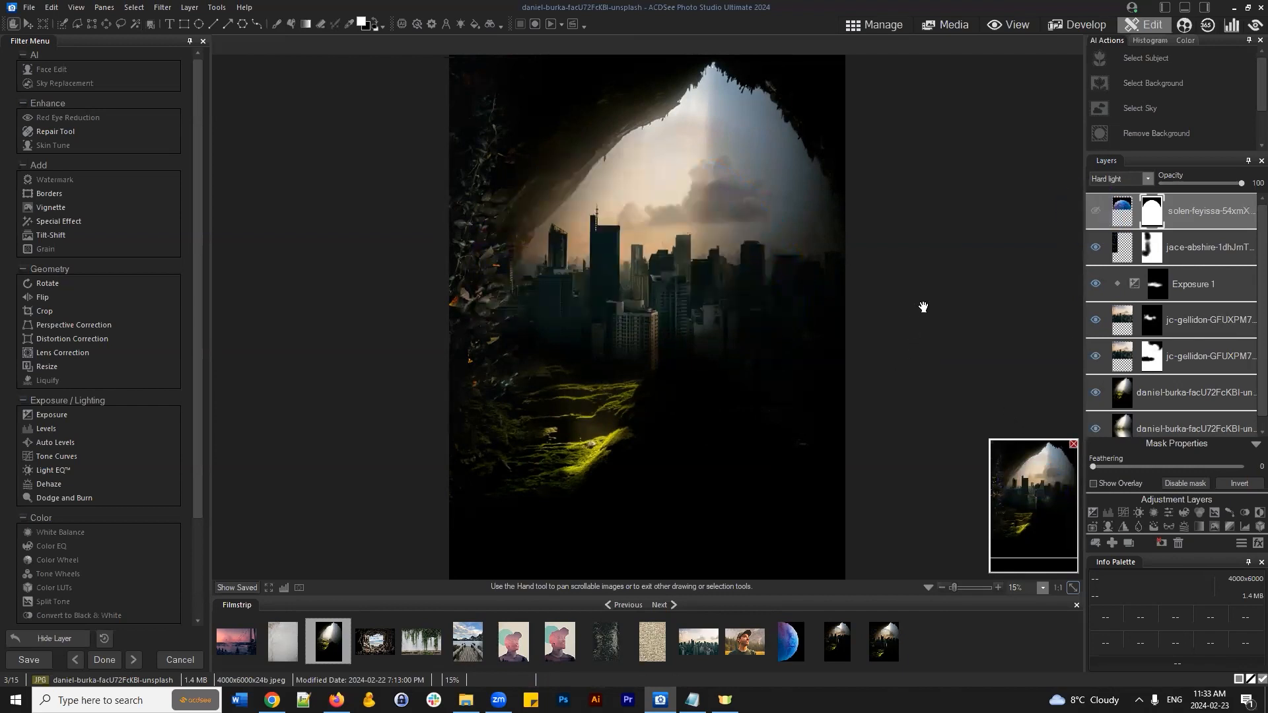
{"action": "left_click", "coordinate": [1094, 211]}
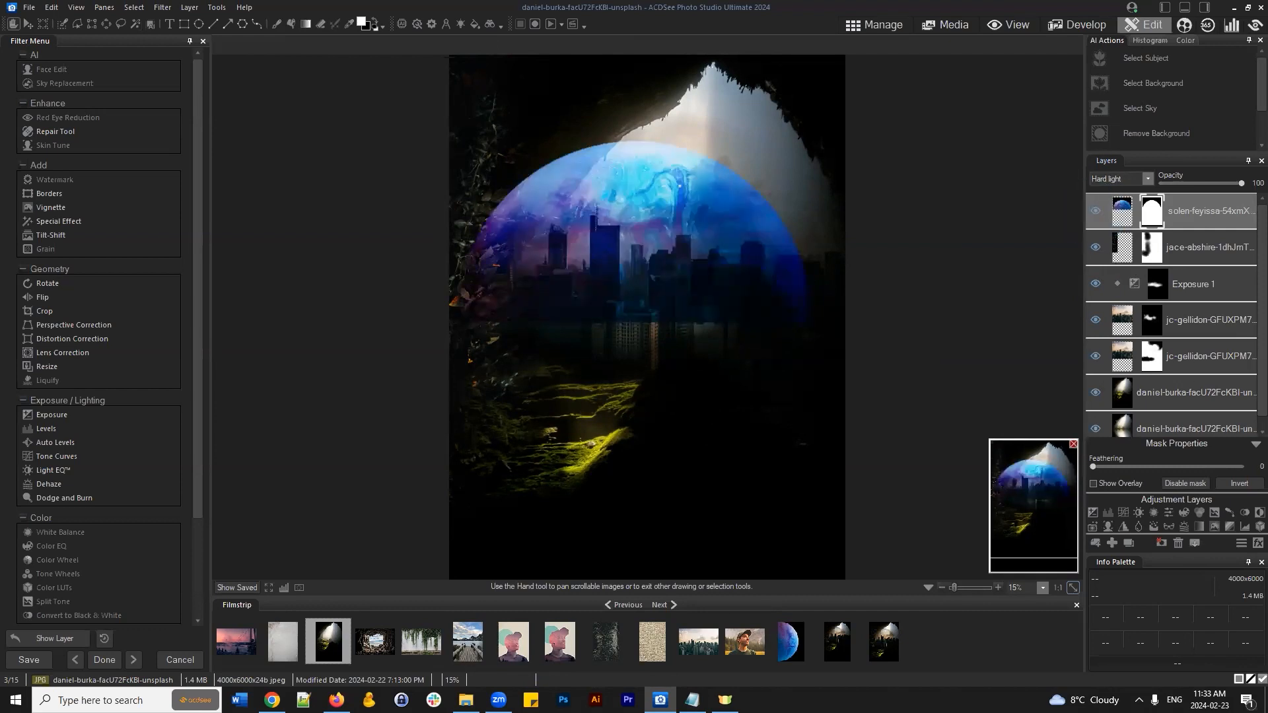
Step: Hide and show the lower city layer to examine how it affects the planet, and select its image thumbnail
{"action": "left_click", "coordinate": [1091, 356]}
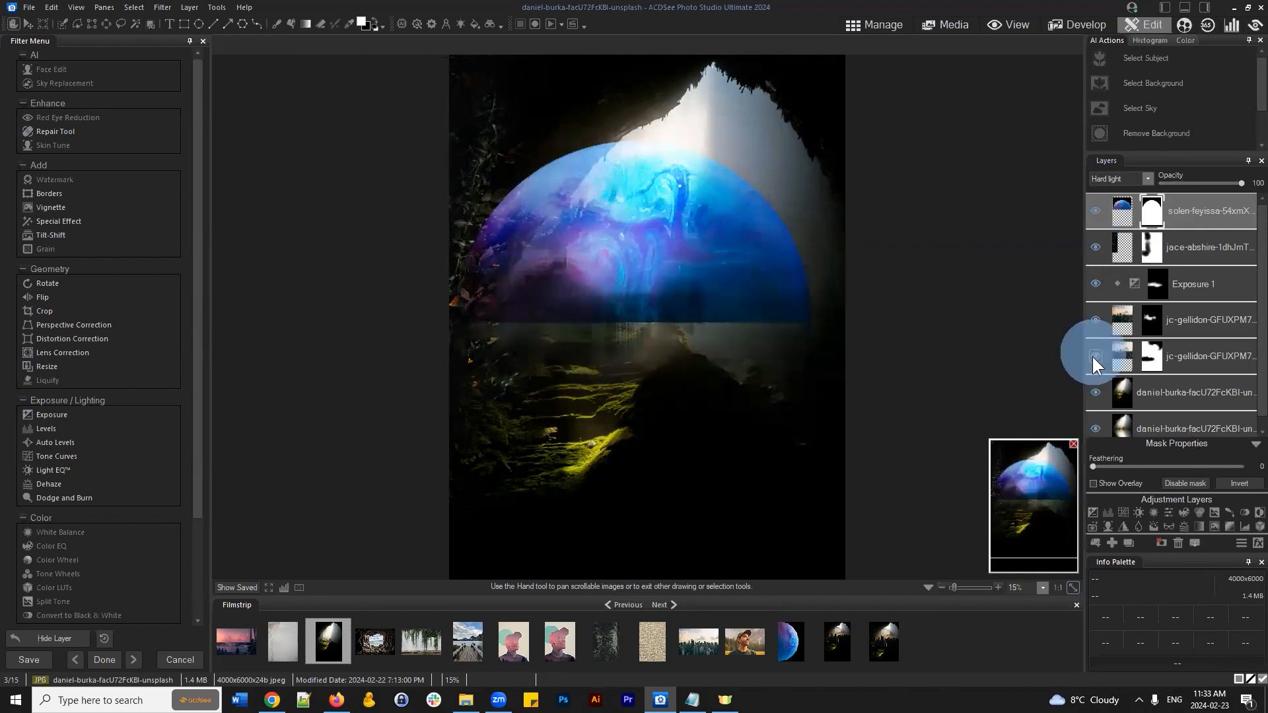
{"action": "left_click", "coordinate": [1092, 356]}
{"action": "left_click", "coordinate": [1196, 357]}
{"action": "left_click", "coordinate": [1095, 356]}
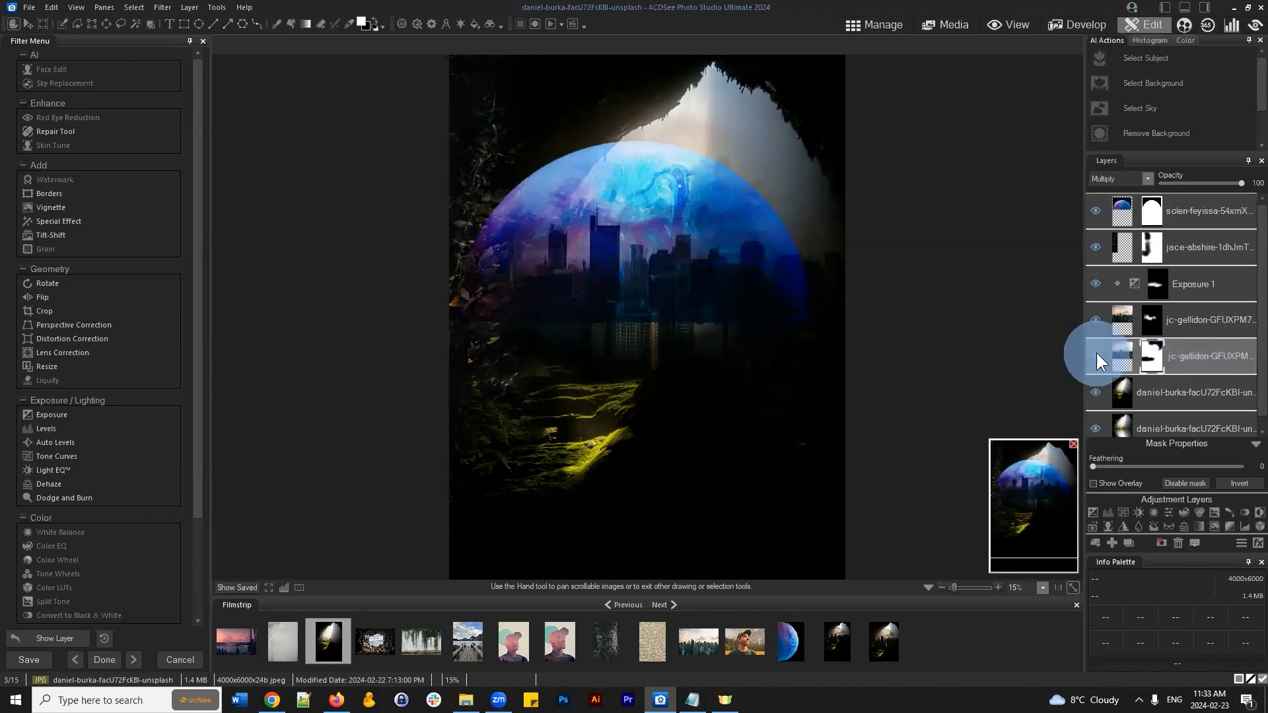
{"action": "left_click", "coordinate": [1095, 355]}
{"action": "left_click", "coordinate": [1121, 356]}
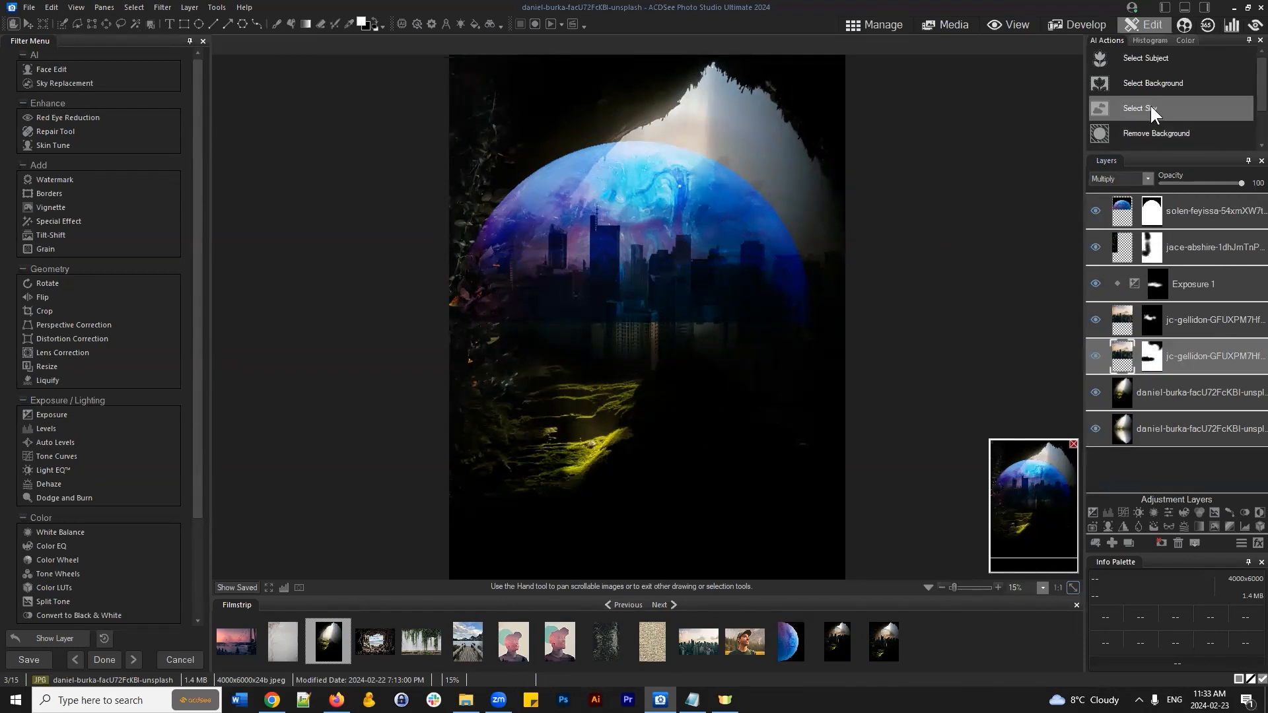
Step: Duplicate the planet layer and hide the original beneath the copy
{"action": "left_click", "coordinate": [1188, 214]}
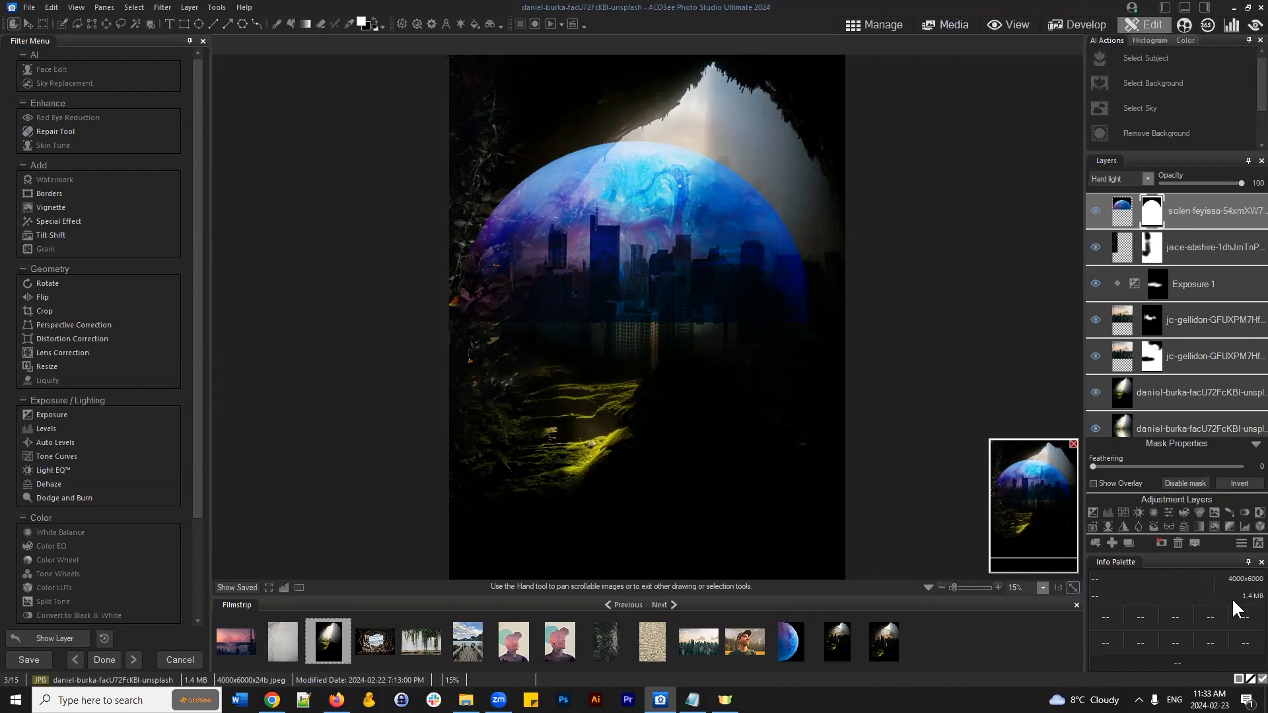
{"action": "right_click", "coordinate": [1182, 210]}
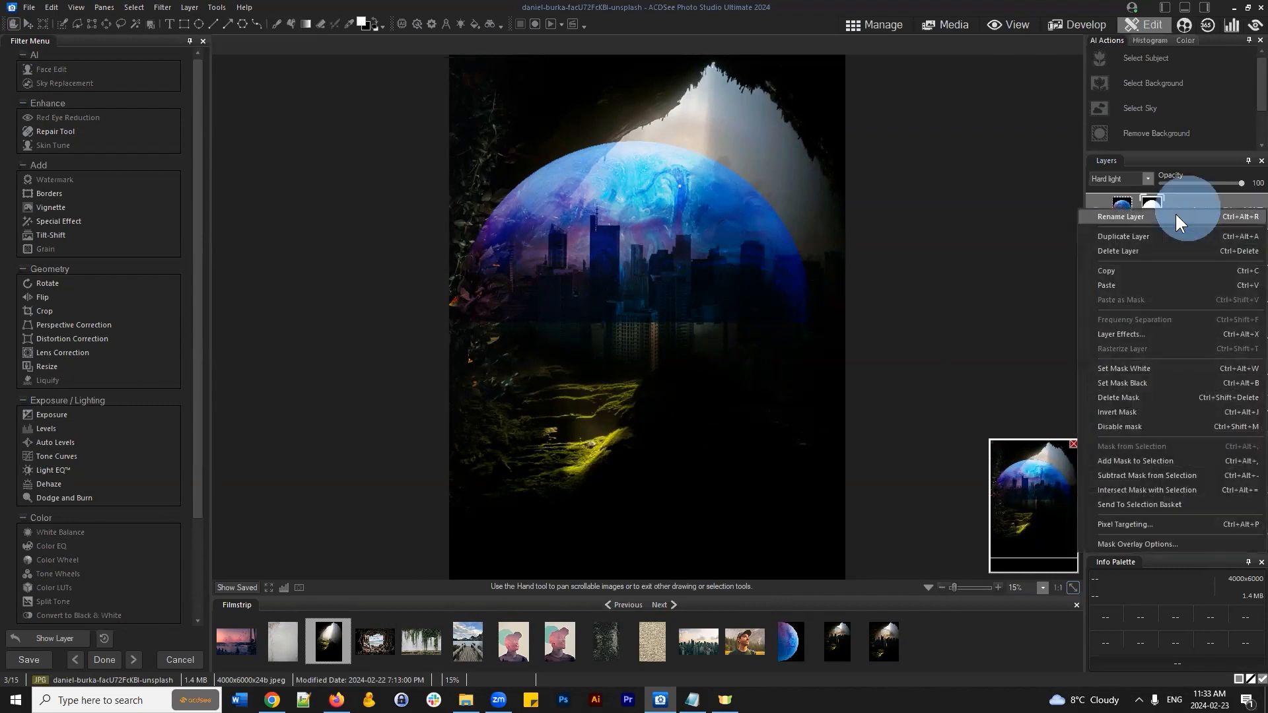
{"action": "left_click", "coordinate": [1155, 231]}
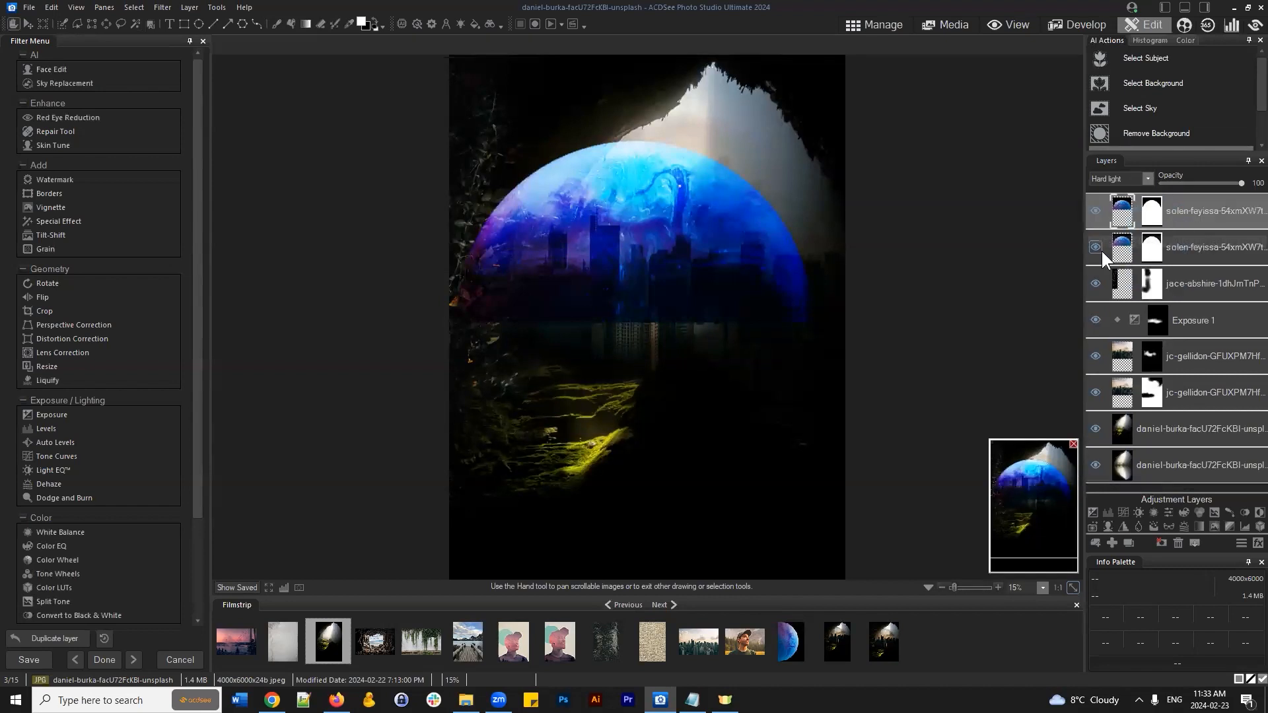
{"action": "left_click", "coordinate": [1096, 247]}
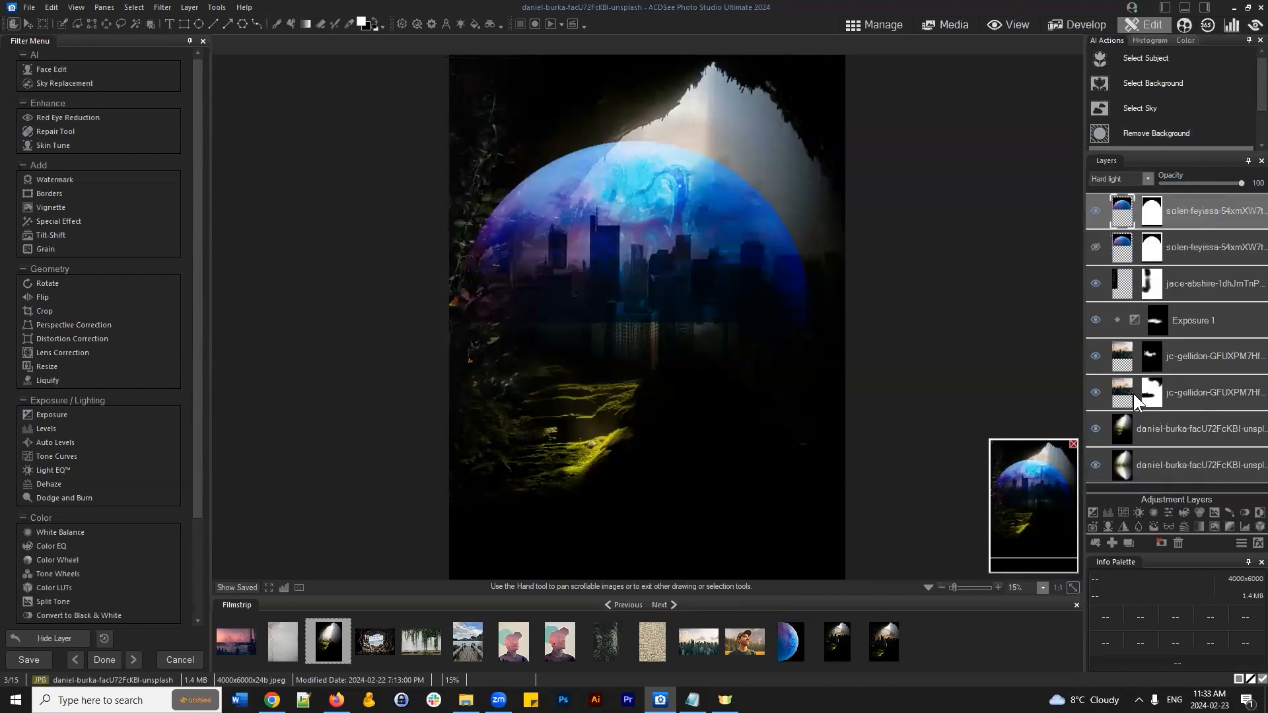
Step: Select the sky in the lower city layer with AI Select Sky and hide that layer
{"action": "left_click", "coordinate": [1185, 395]}
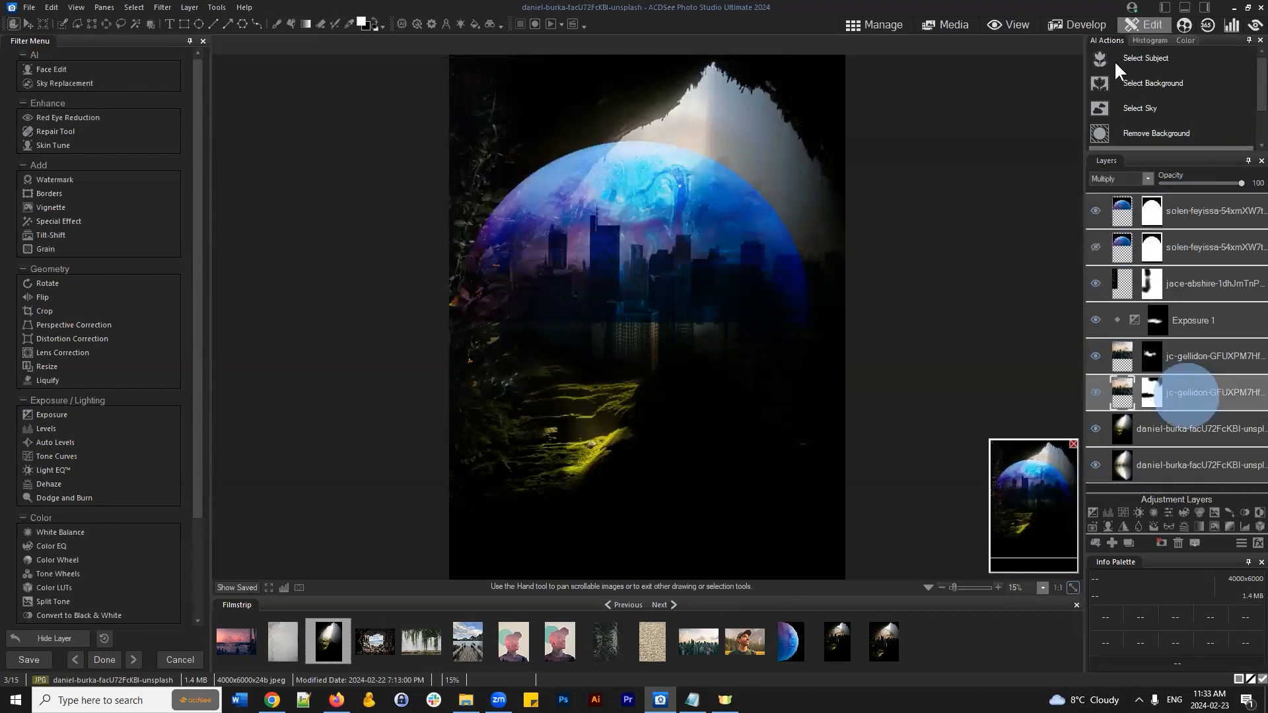
{"action": "left_click", "coordinate": [1155, 108]}
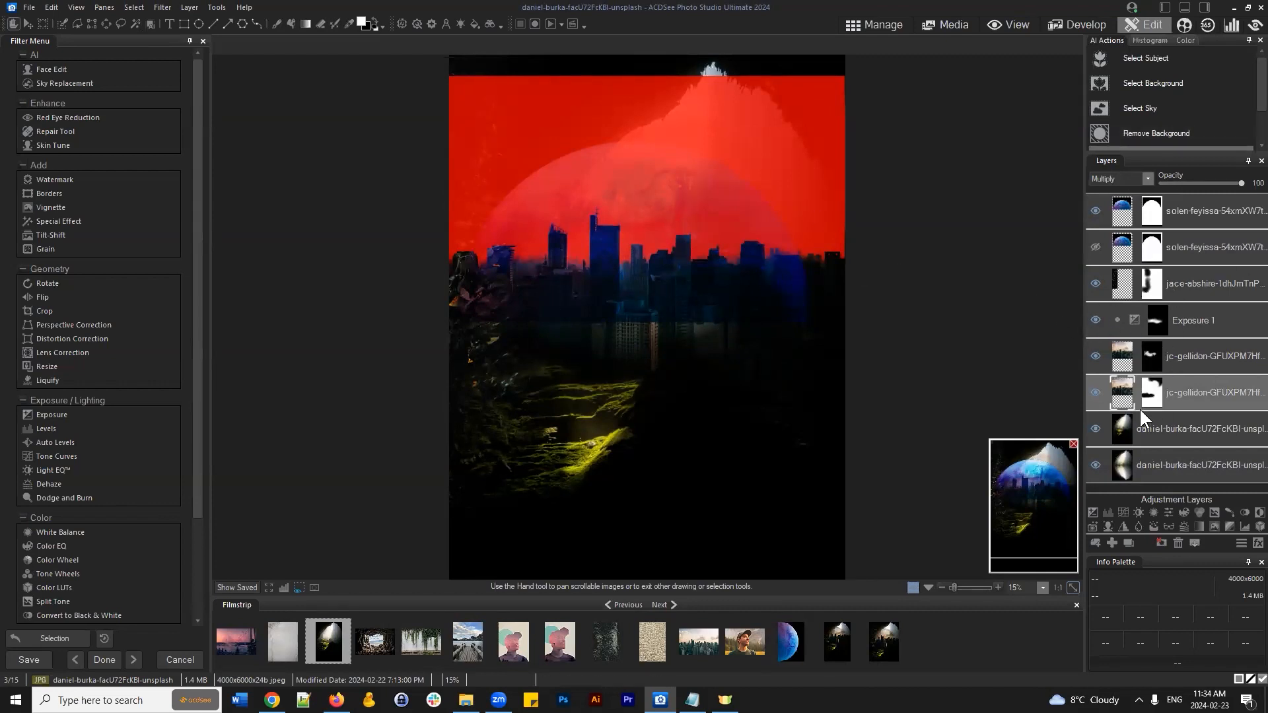
{"action": "left_click", "coordinate": [1096, 392]}
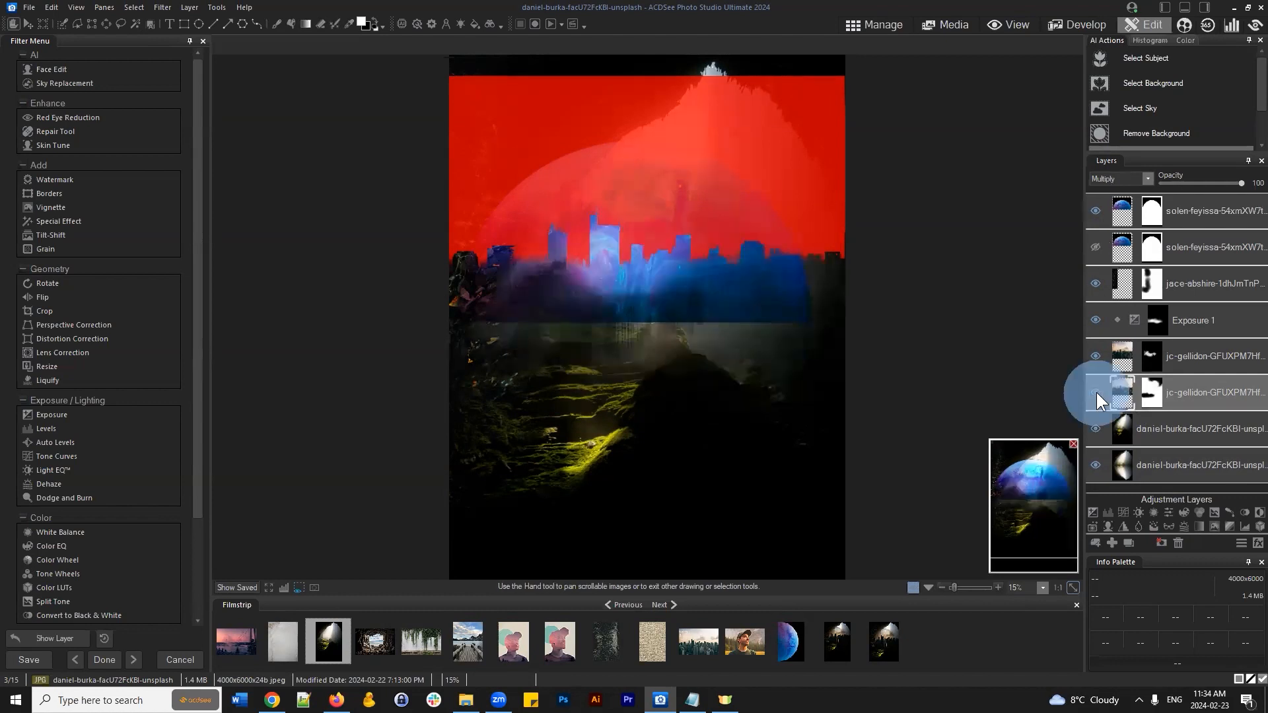
Step: Show the lower planet layer, hide the upper one, and select the lower planet layer's mask
{"action": "left_click", "coordinate": [1096, 247]}
{"action": "left_click", "coordinate": [1095, 211]}
{"action": "left_click", "coordinate": [1209, 245]}
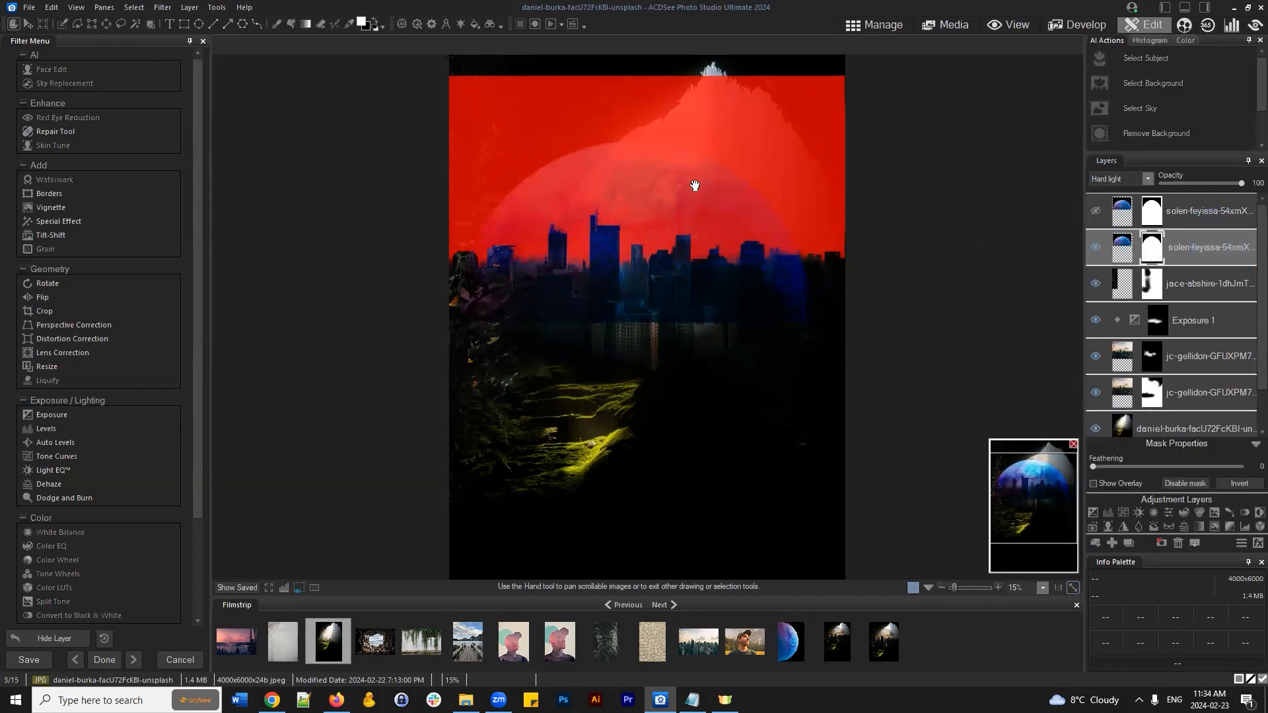
{"action": "scroll", "coordinate": [700, 188], "scroll_direction": "up", "scroll_amount": 1}
{"action": "left_click_drag", "start_coordinate": [1040, 499], "coordinate": [1050, 464]}
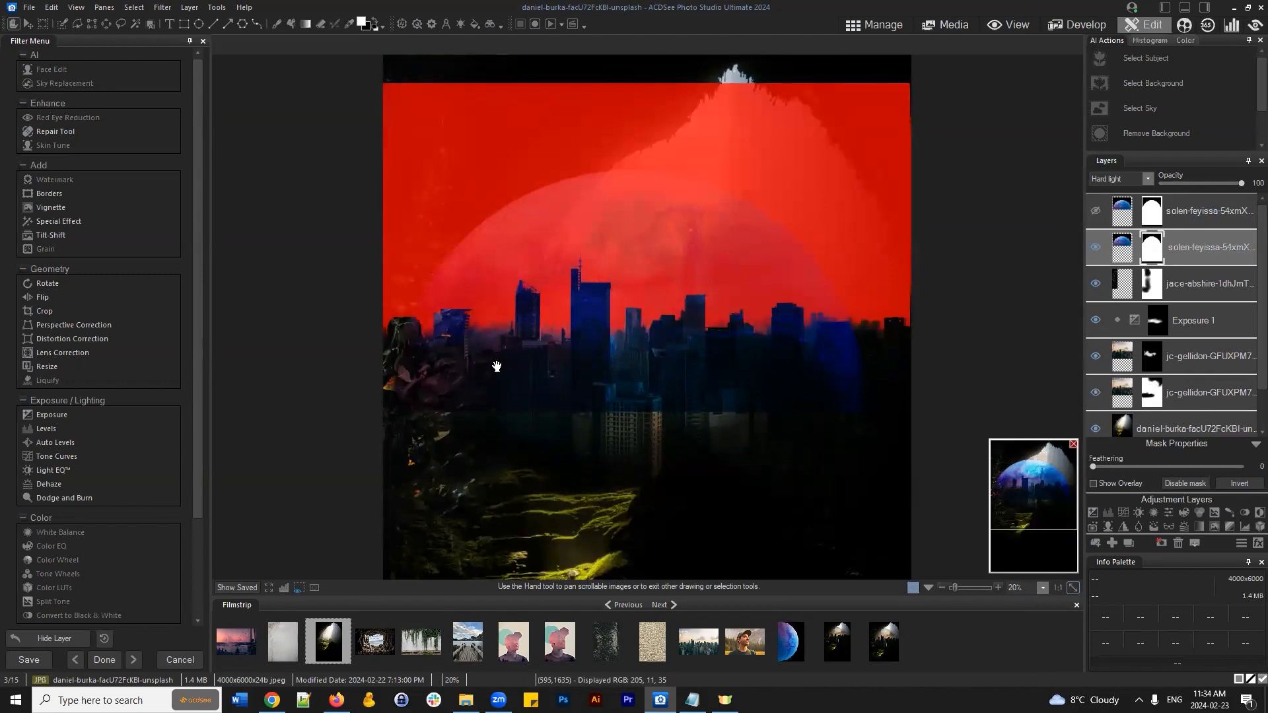
{"action": "right_click", "coordinate": [1179, 247]}
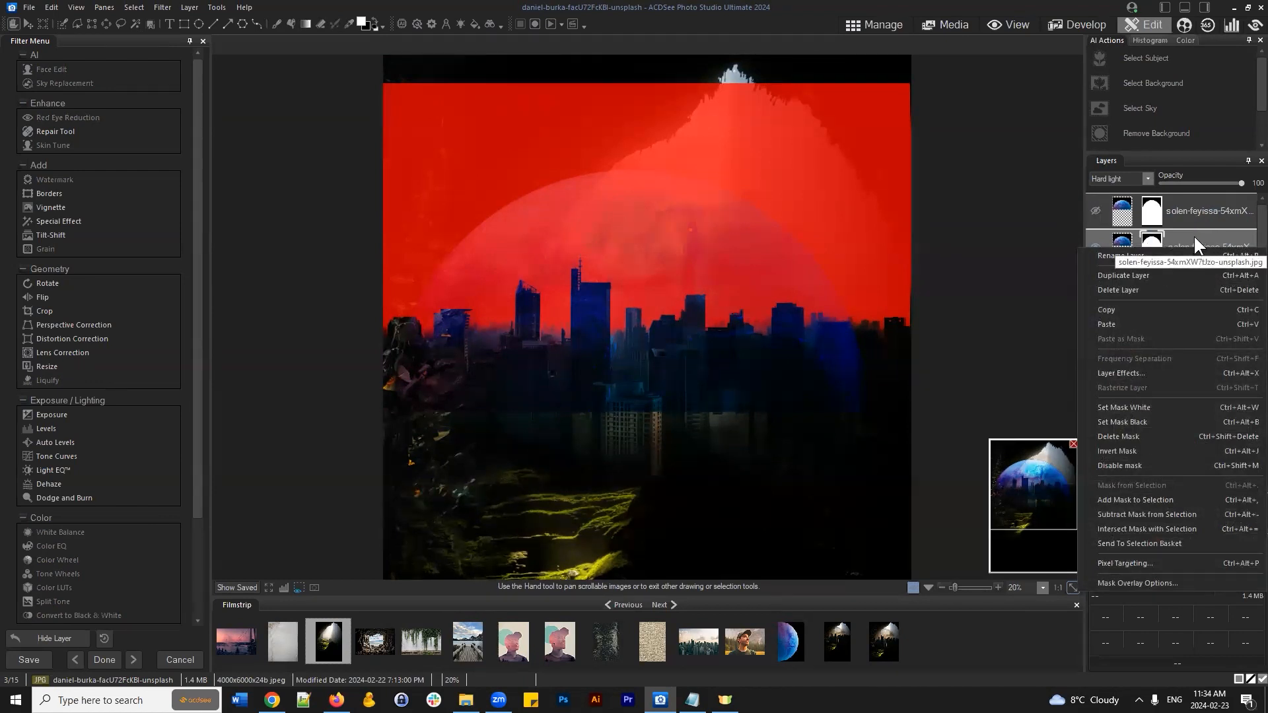
{"action": "left_click", "coordinate": [1188, 240]}
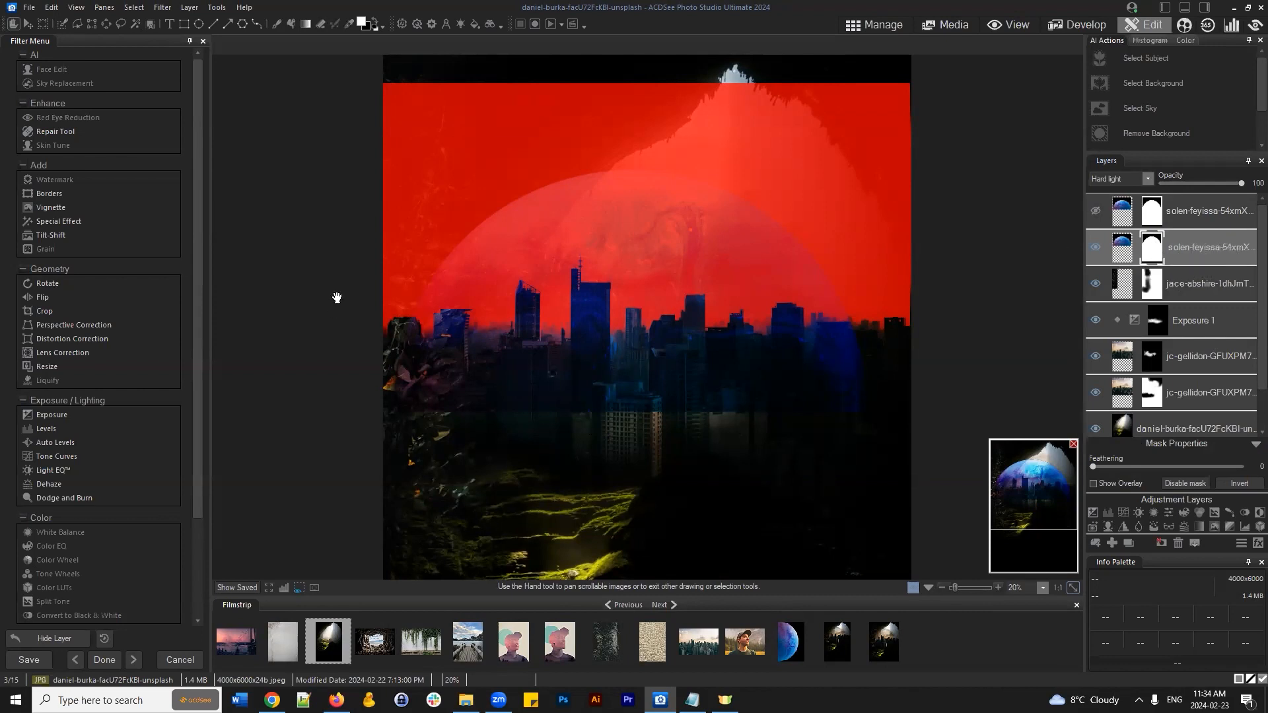
Step: Activate the Fill tool with black as the foreground color and target the lower planet layer's mask
{"action": "left_click", "coordinate": [291, 23]}
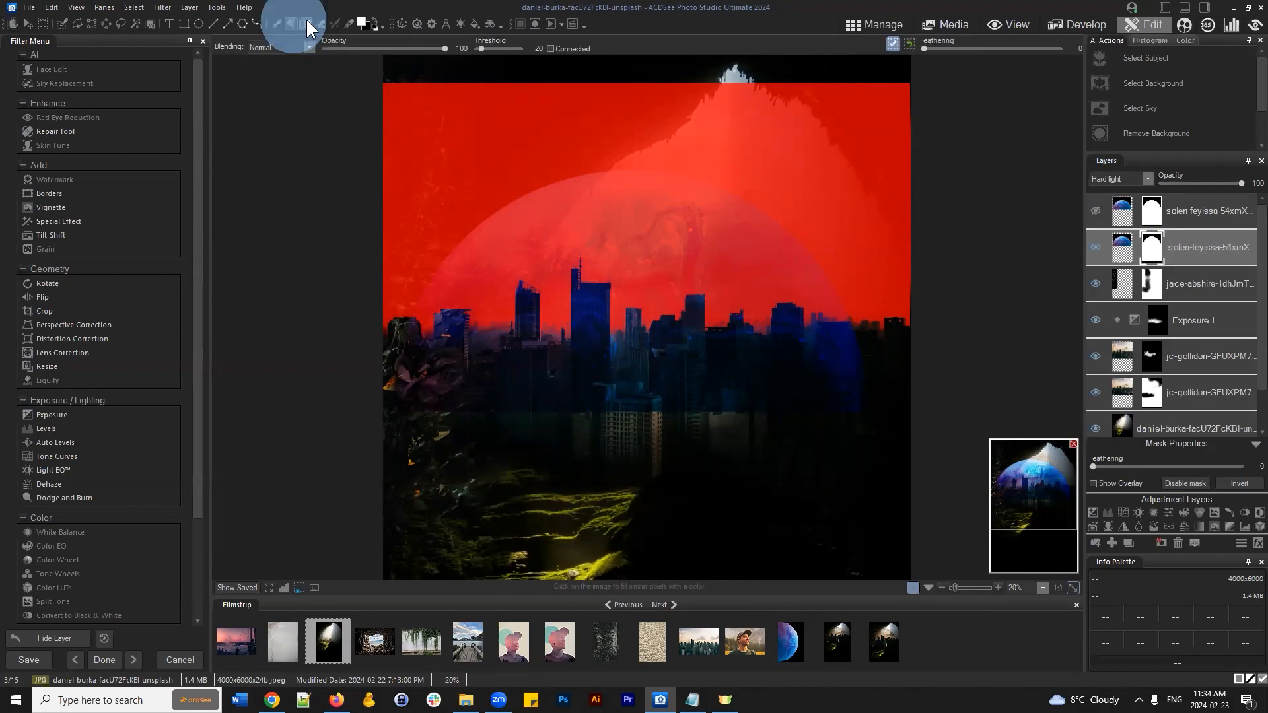
{"action": "left_click", "coordinate": [375, 18]}
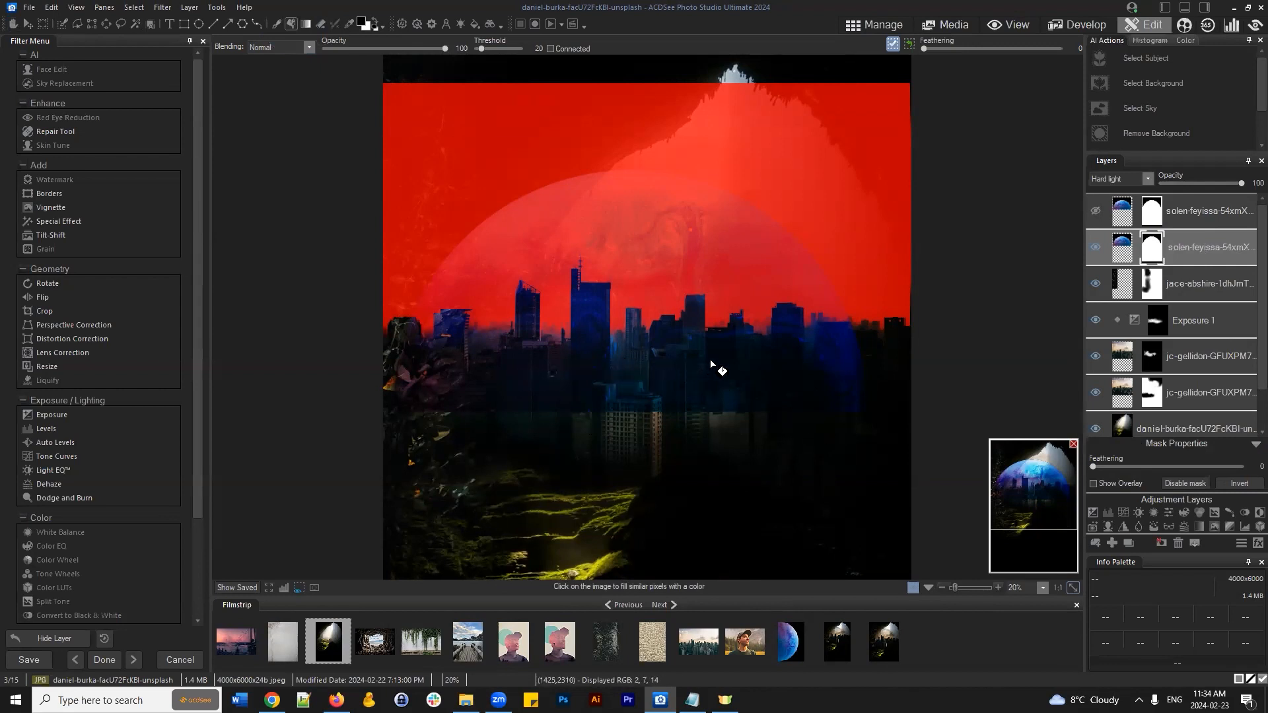
{"action": "left_click", "coordinate": [1191, 250]}
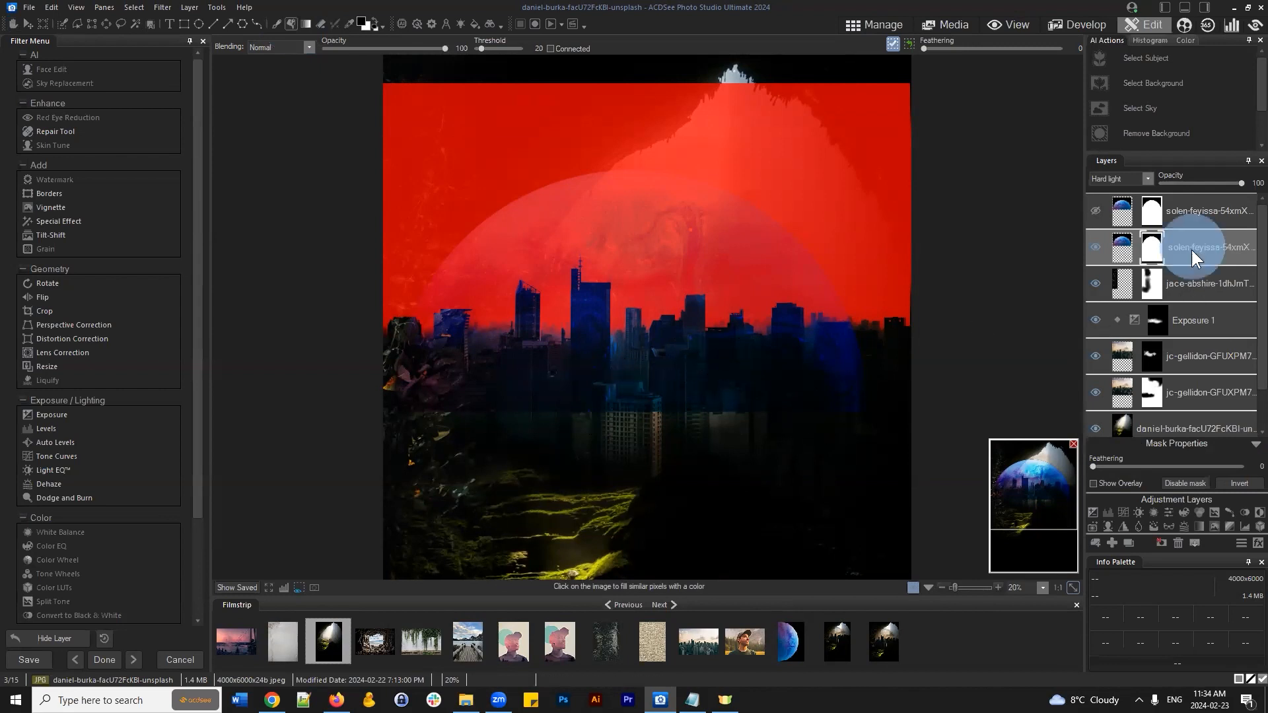
{"action": "left_click", "coordinate": [1154, 239]}
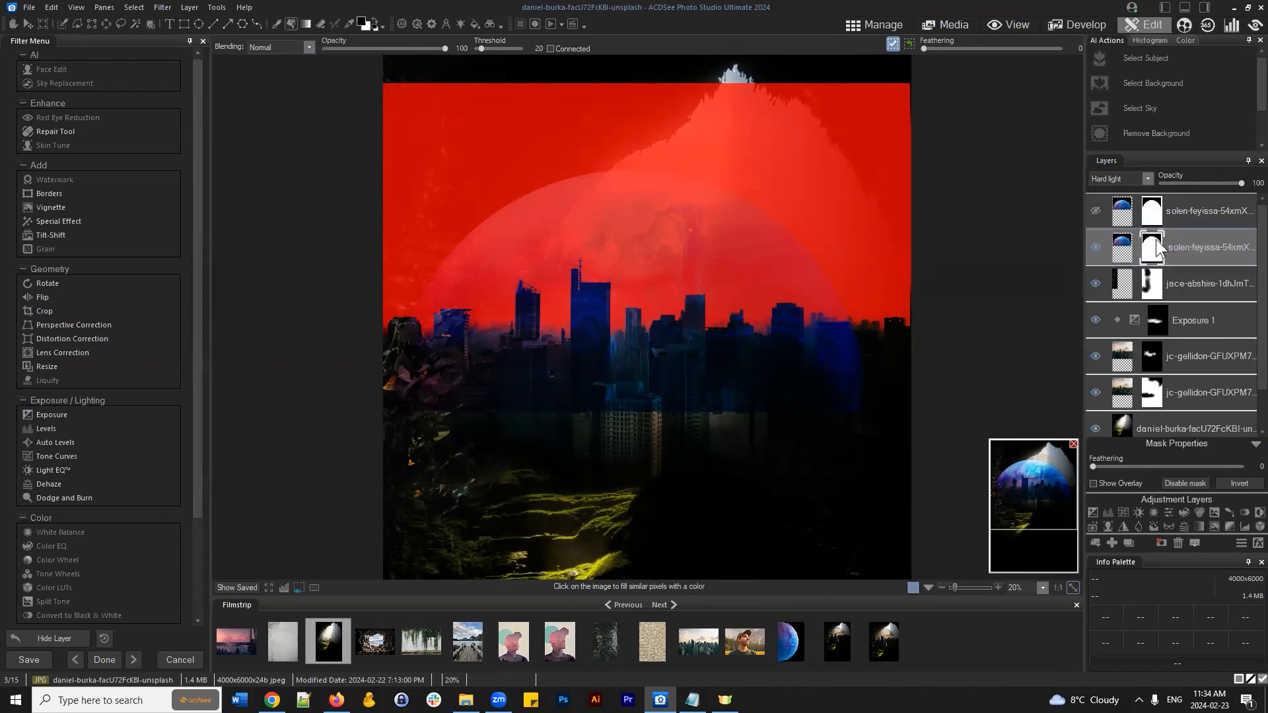
{"action": "left_click", "coordinate": [137, 7]}
{"action": "mouse_move", "coordinate": [163, 8]}
{"action": "left_click", "coordinate": [322, 8]}
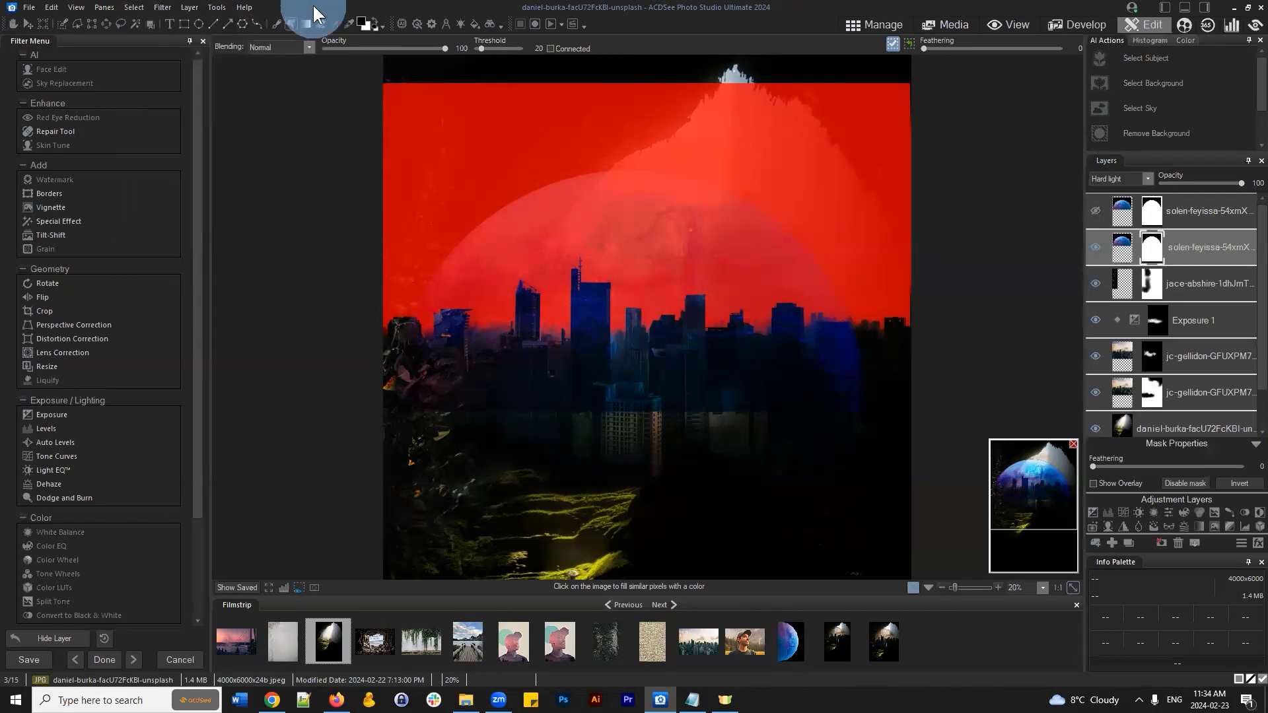
Step: Try filling the selected sky on the lower planet's mask, undo that fill, and invert the selection to cover the city and ground
{"action": "left_click", "coordinate": [663, 367]}
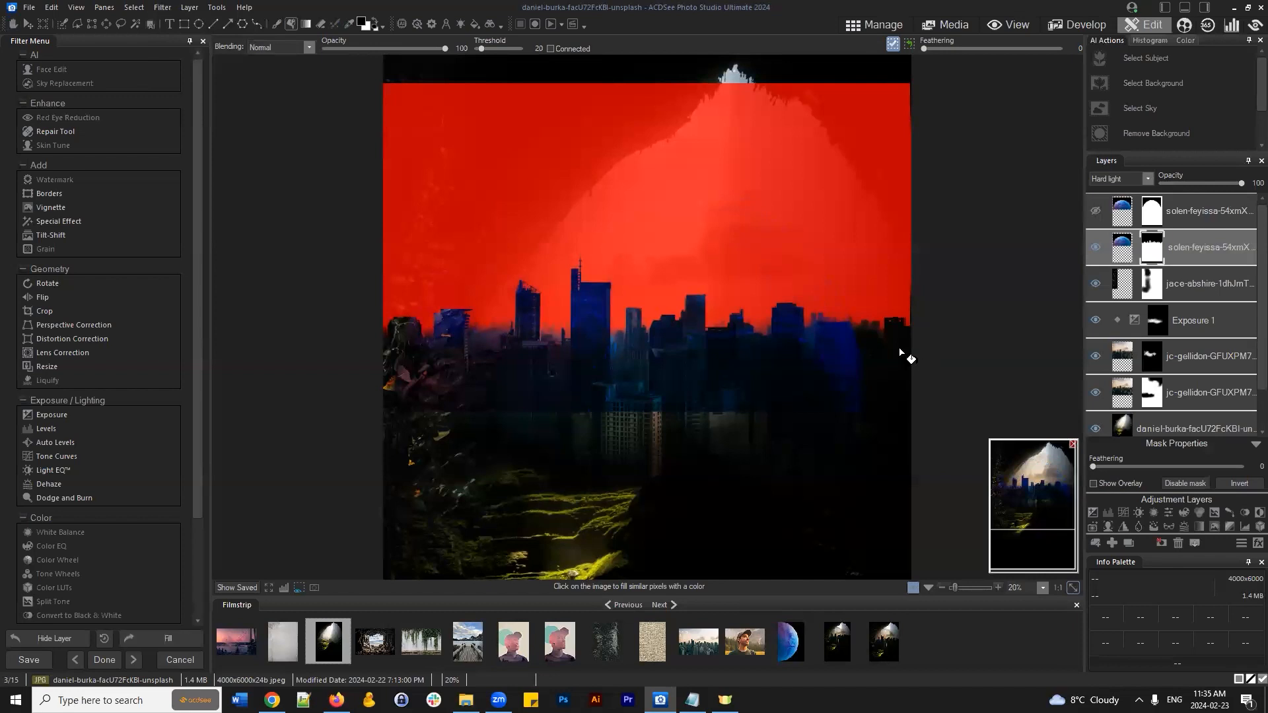
{"action": "left_click", "coordinate": [136, 8]}
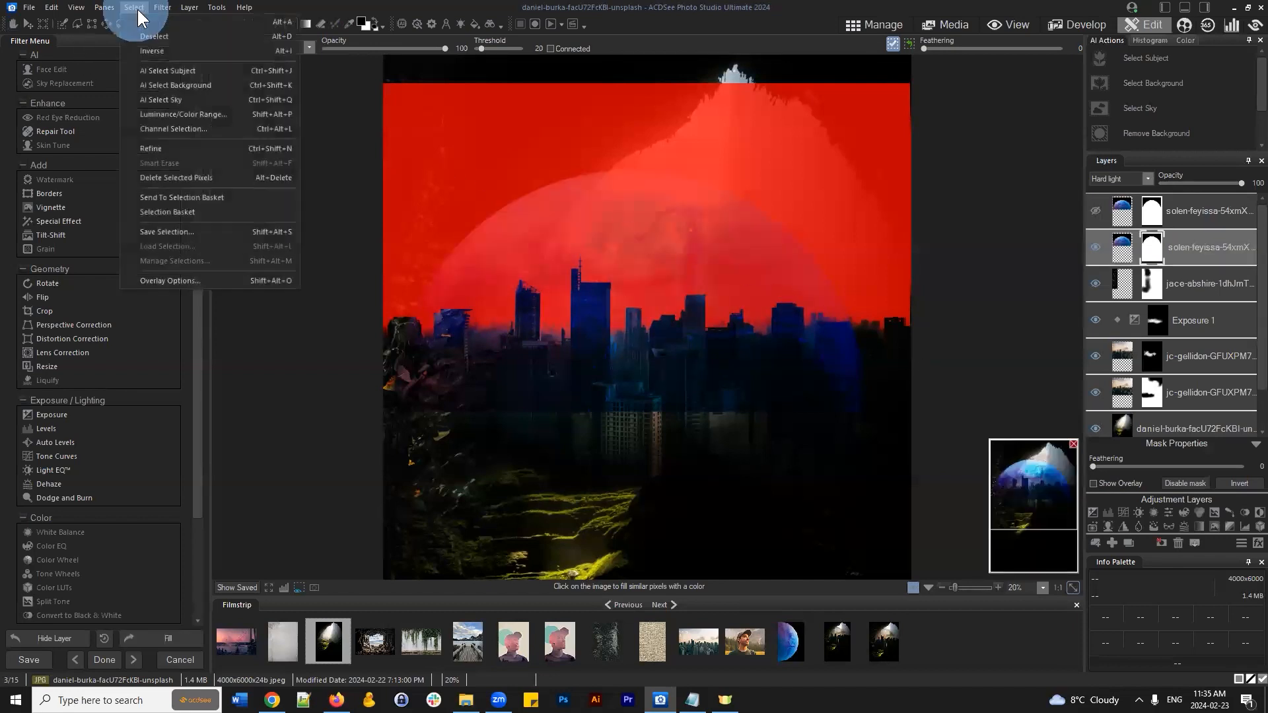
{"action": "left_click", "coordinate": [156, 50]}
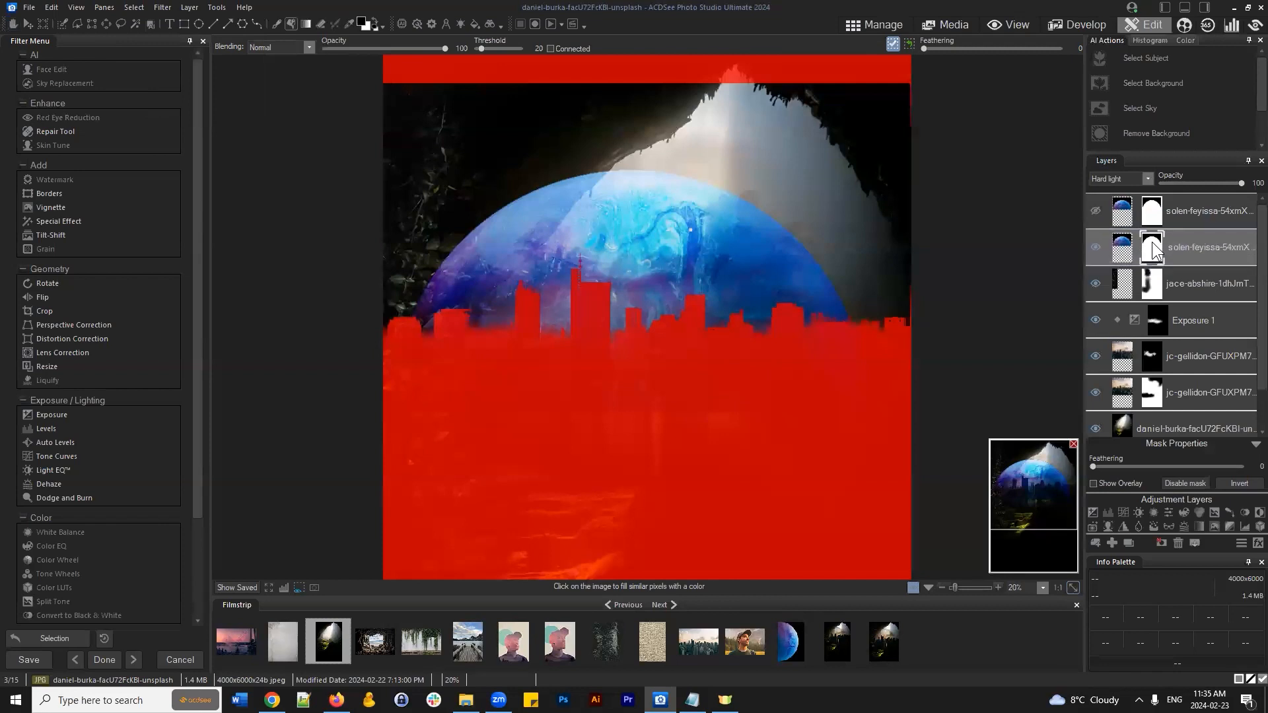
Step: Try filling the inverted selection with black on the lower planet layer's mask and undo the fill
{"action": "scroll", "coordinate": [667, 362], "scroll_direction": "down", "scroll_amount": 1}
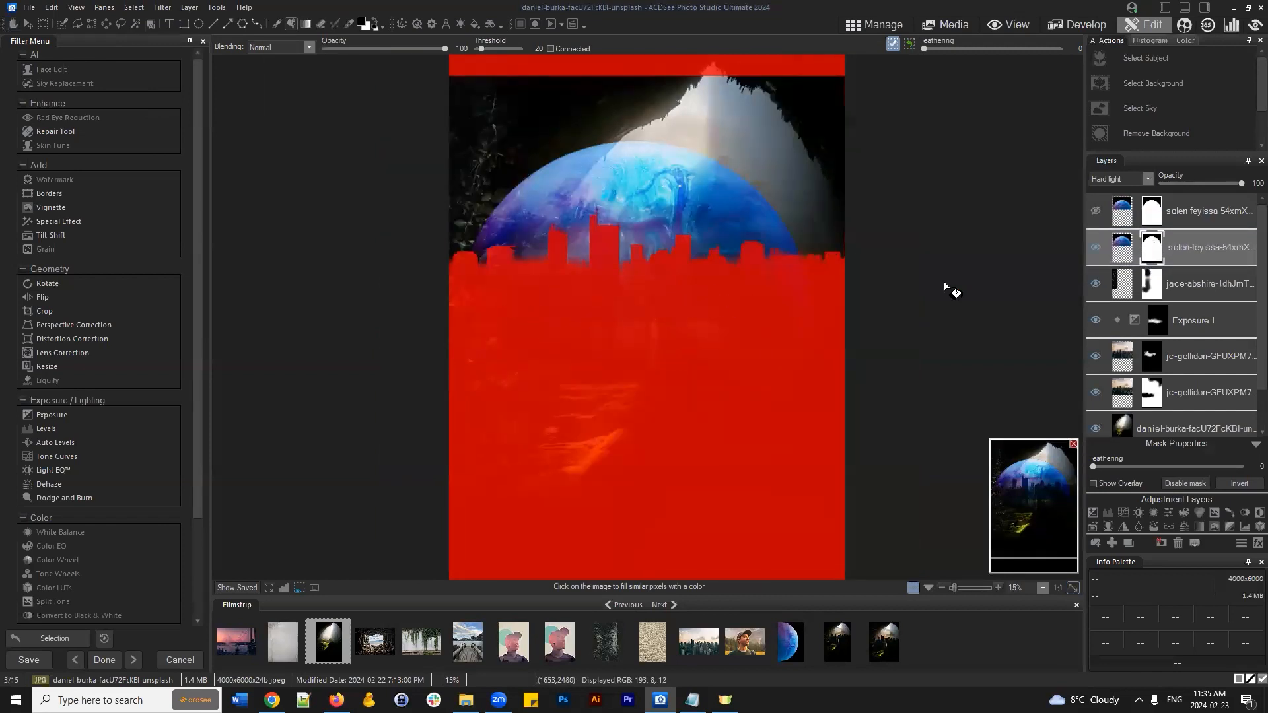
{"action": "left_click", "coordinate": [693, 302]}
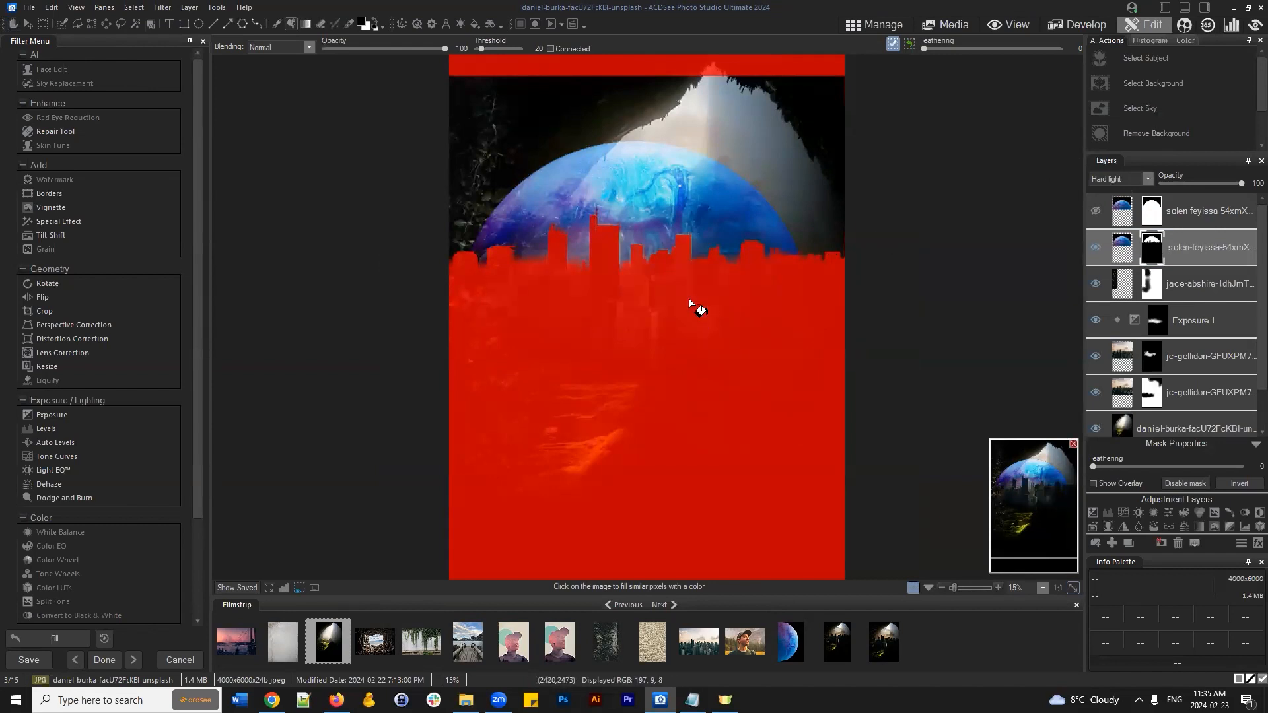
{"action": "key", "text": "ctrl+z"}
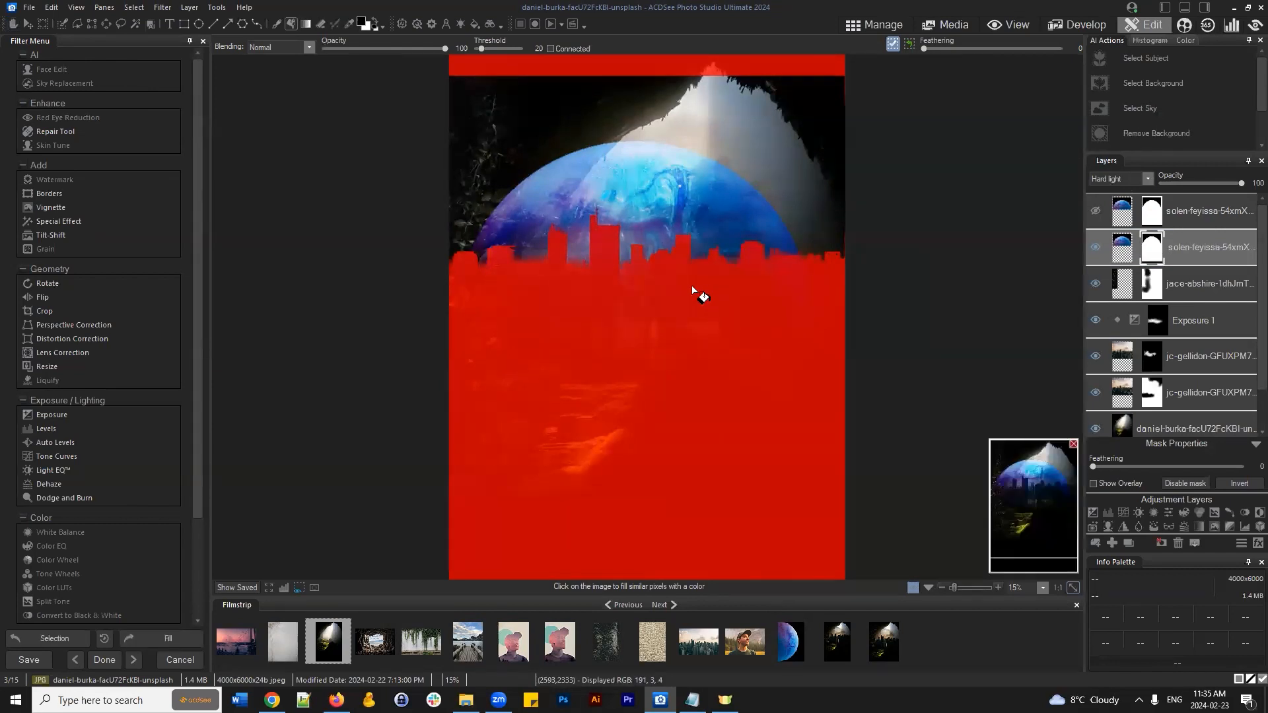
Step: Refine the inverted selection by shifting its edge slightly inward with Shift edge
{"action": "left_click", "coordinate": [133, 7]}
{"action": "left_click", "coordinate": [176, 147]}
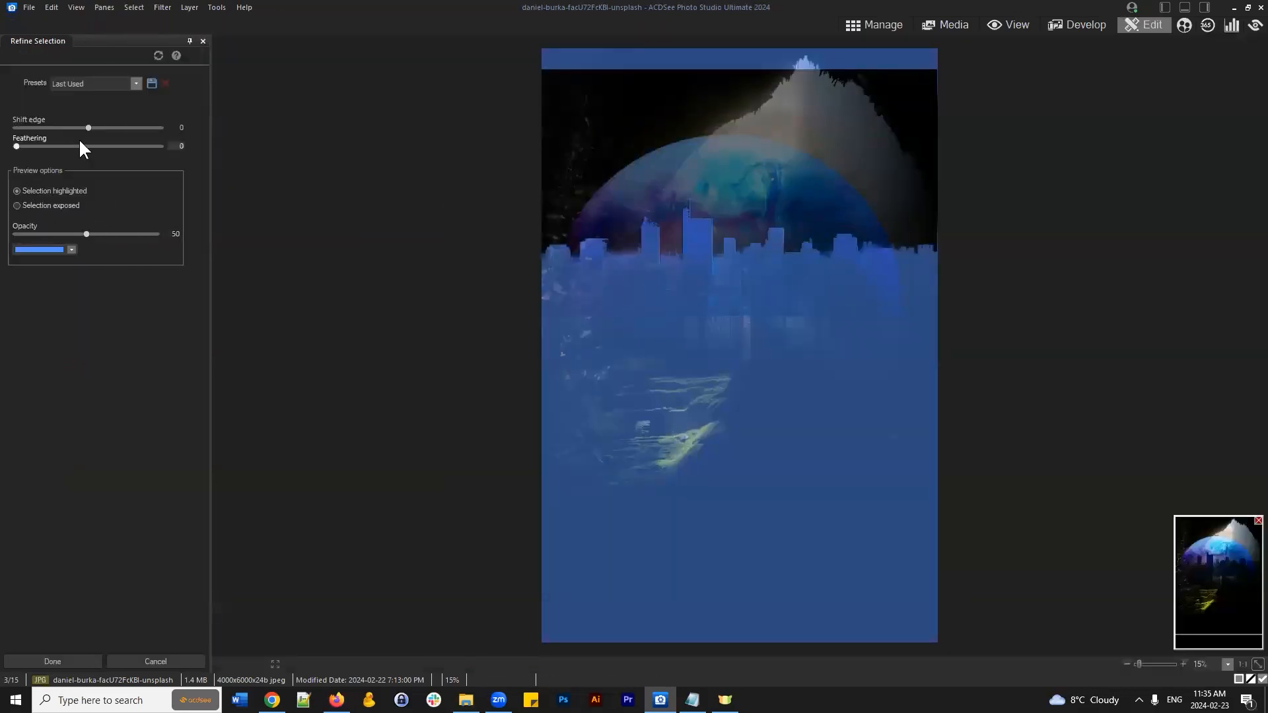
{"action": "left_click_drag", "start_coordinate": [80, 127], "coordinate": [81, 129]}
{"action": "left_click", "coordinate": [77, 660]}
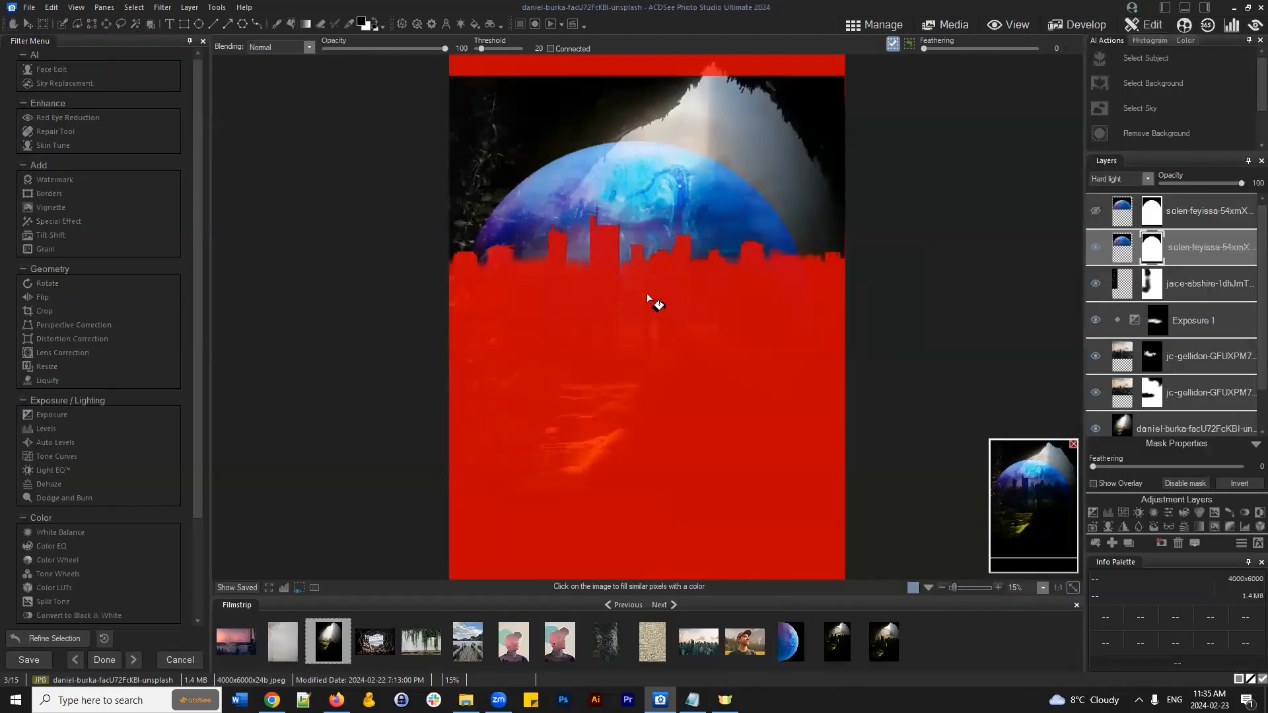
Step: Fill the refined selection with black on the lower planet layer's mask and deselect
{"action": "left_click", "coordinate": [651, 302]}
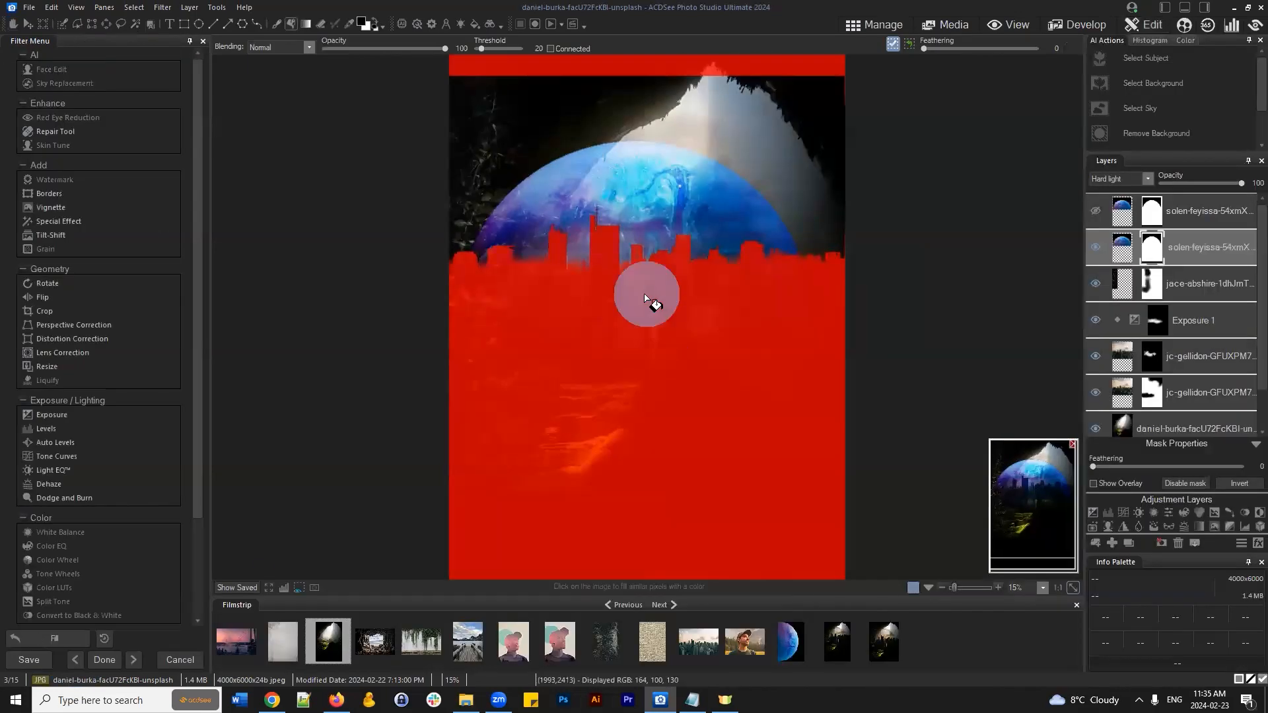
{"action": "left_click", "coordinate": [132, 8]}
{"action": "left_click", "coordinate": [136, 33]}
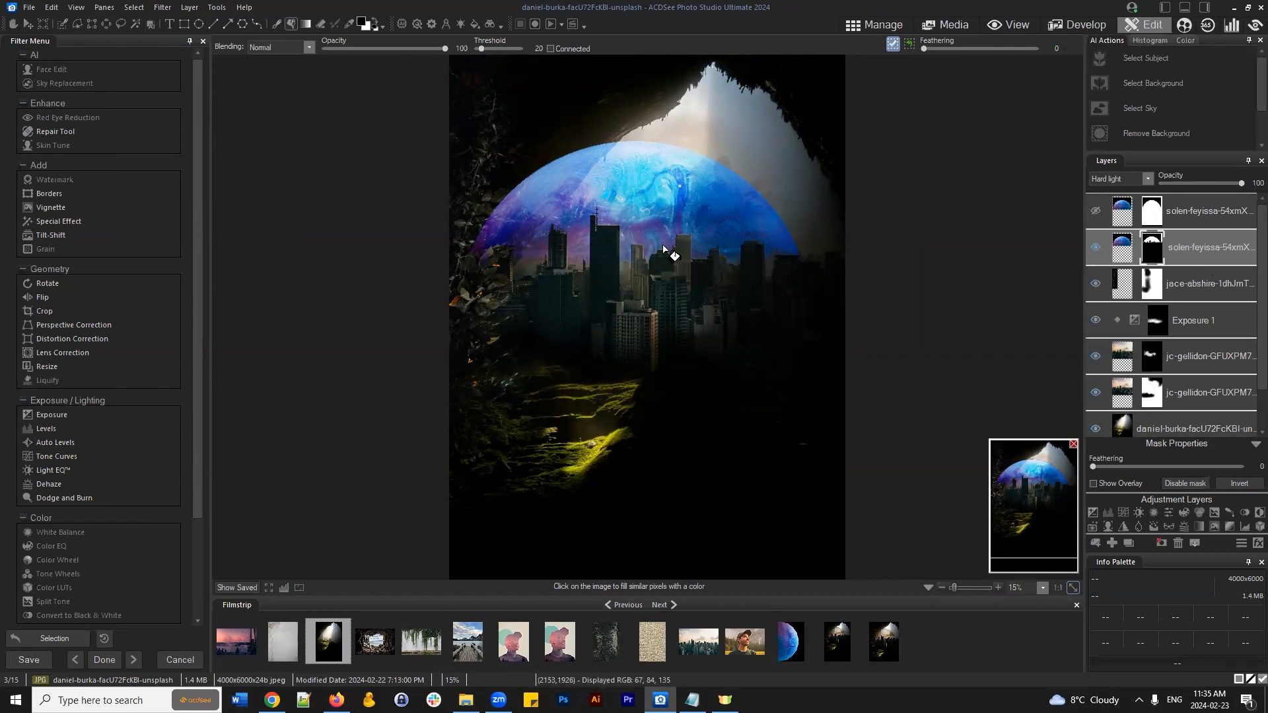
Step: Hide the lower planet layer, then show and select the upper planet layer to examine the unmasked version
{"action": "left_click", "coordinate": [1095, 248]}
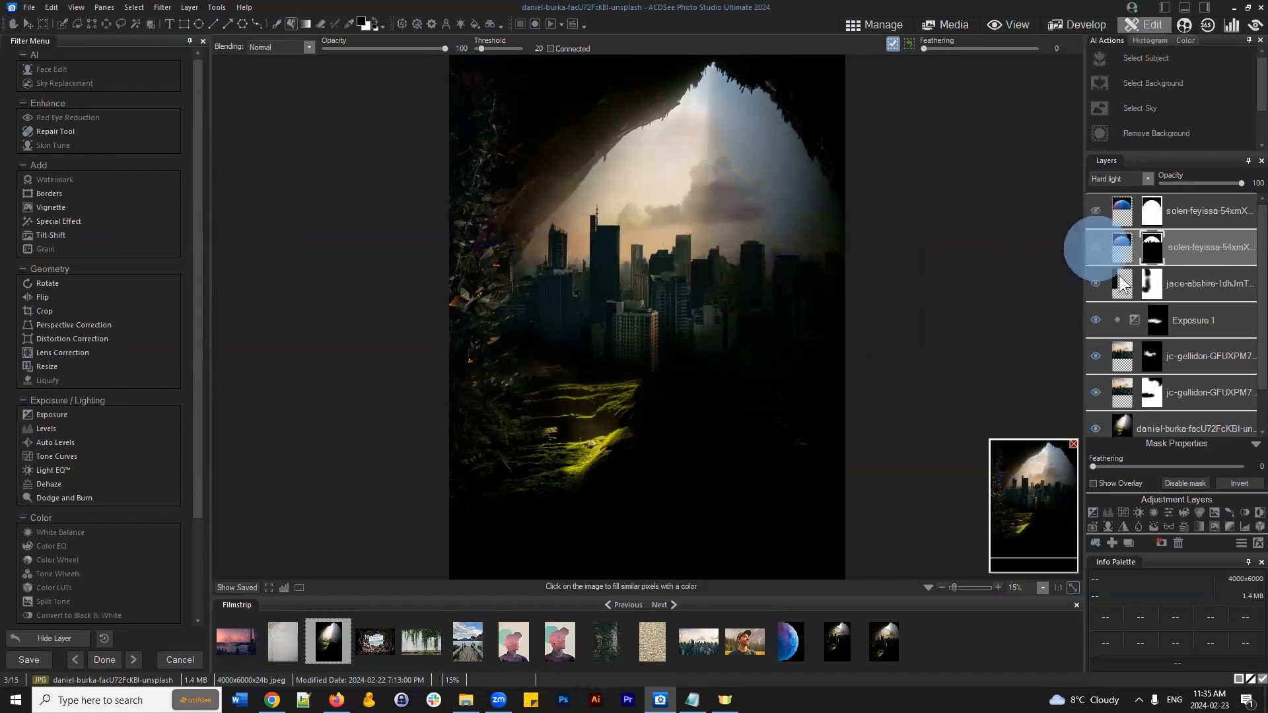
{"action": "left_click", "coordinate": [1094, 211]}
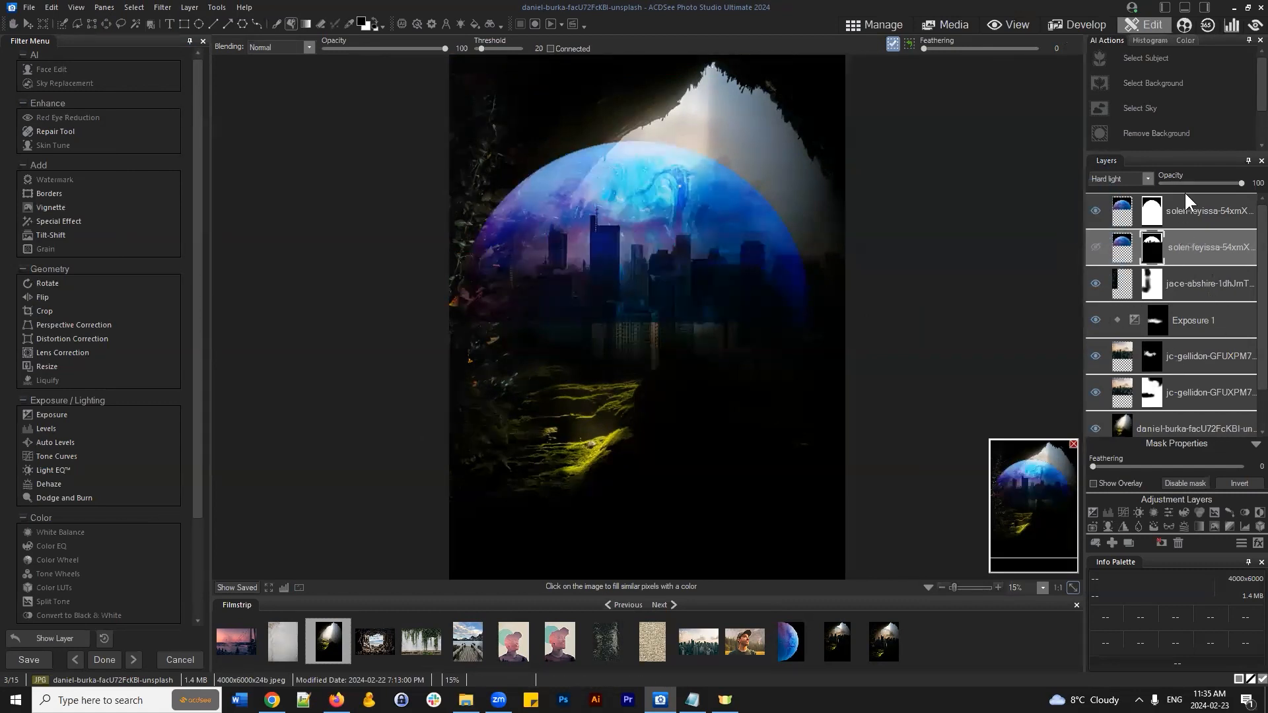
{"action": "left_click", "coordinate": [1186, 215]}
{"action": "scroll", "coordinate": [660, 208], "scroll_direction": "down", "scroll_amount": 1}
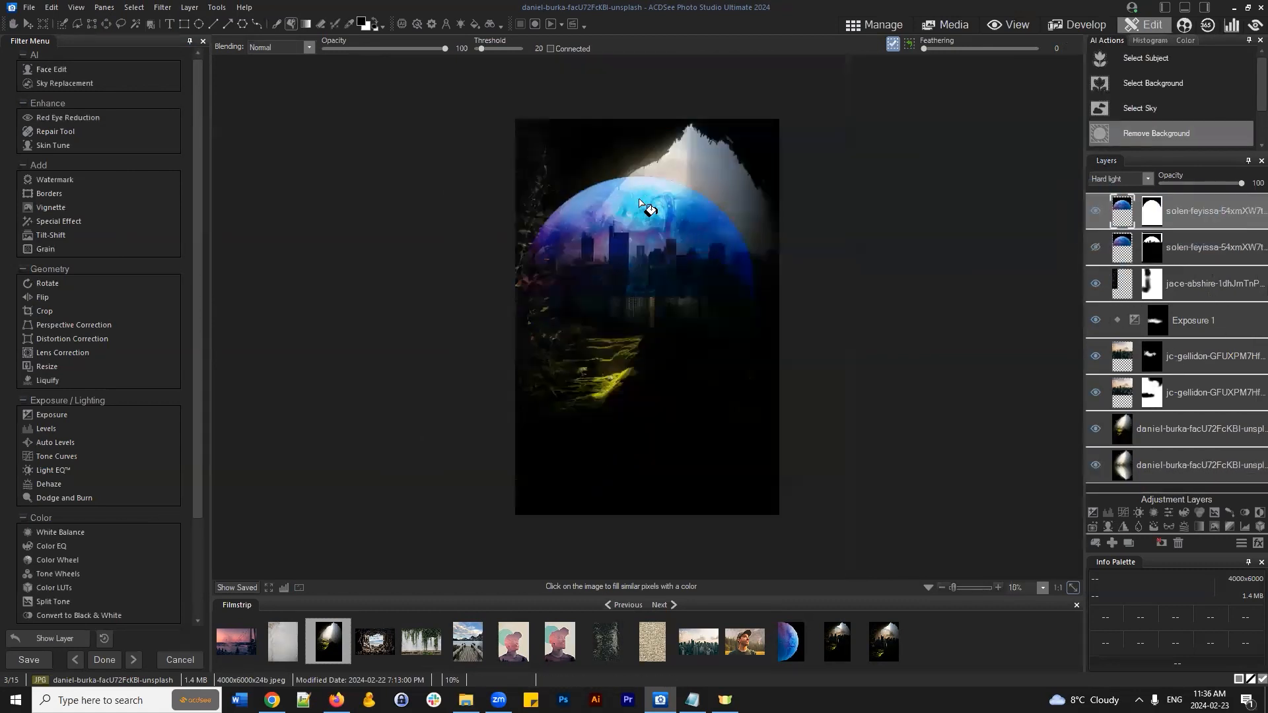
{"action": "scroll", "coordinate": [657, 205], "scroll_direction": "up", "scroll_amount": 1}
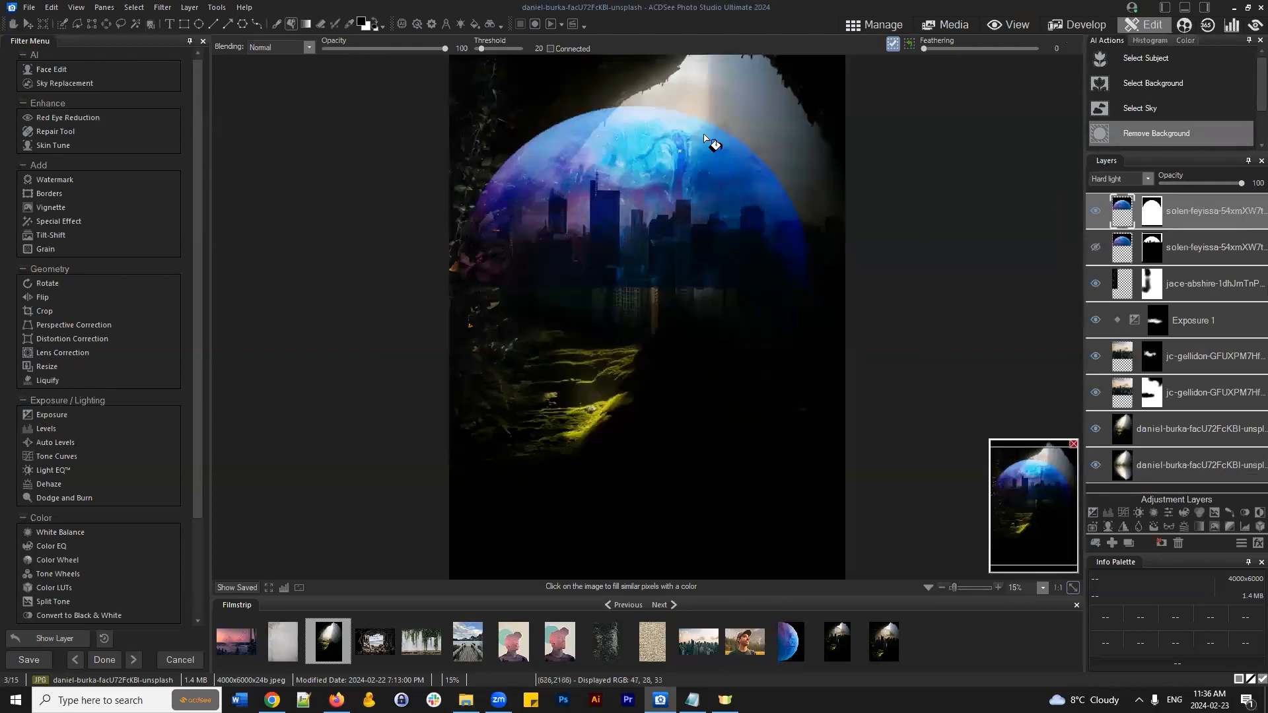
{"action": "left_click_drag", "start_coordinate": [1016, 534], "coordinate": [1036, 477]}
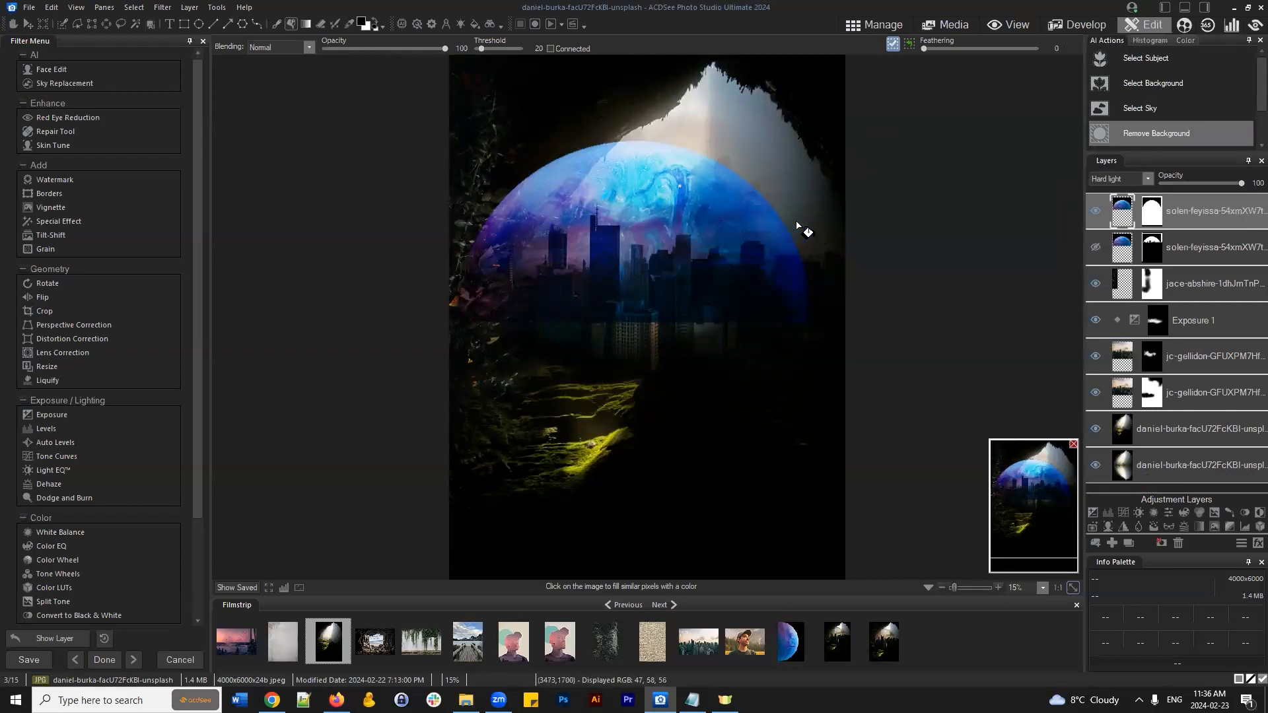
Step: Hide the upper planet layer and select the sky in the lower city layer with AI Select Sky
{"action": "left_click", "coordinate": [1192, 211]}
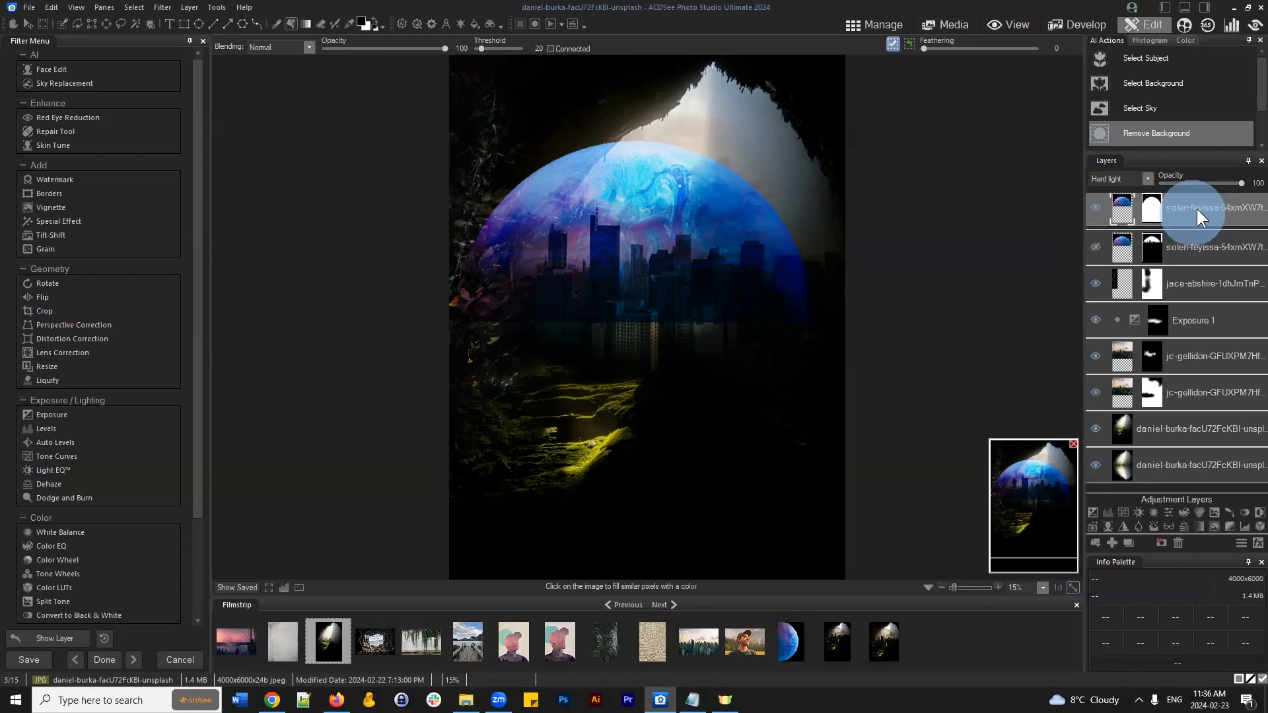
{"action": "left_click", "coordinate": [1095, 210]}
{"action": "left_click", "coordinate": [1213, 404]}
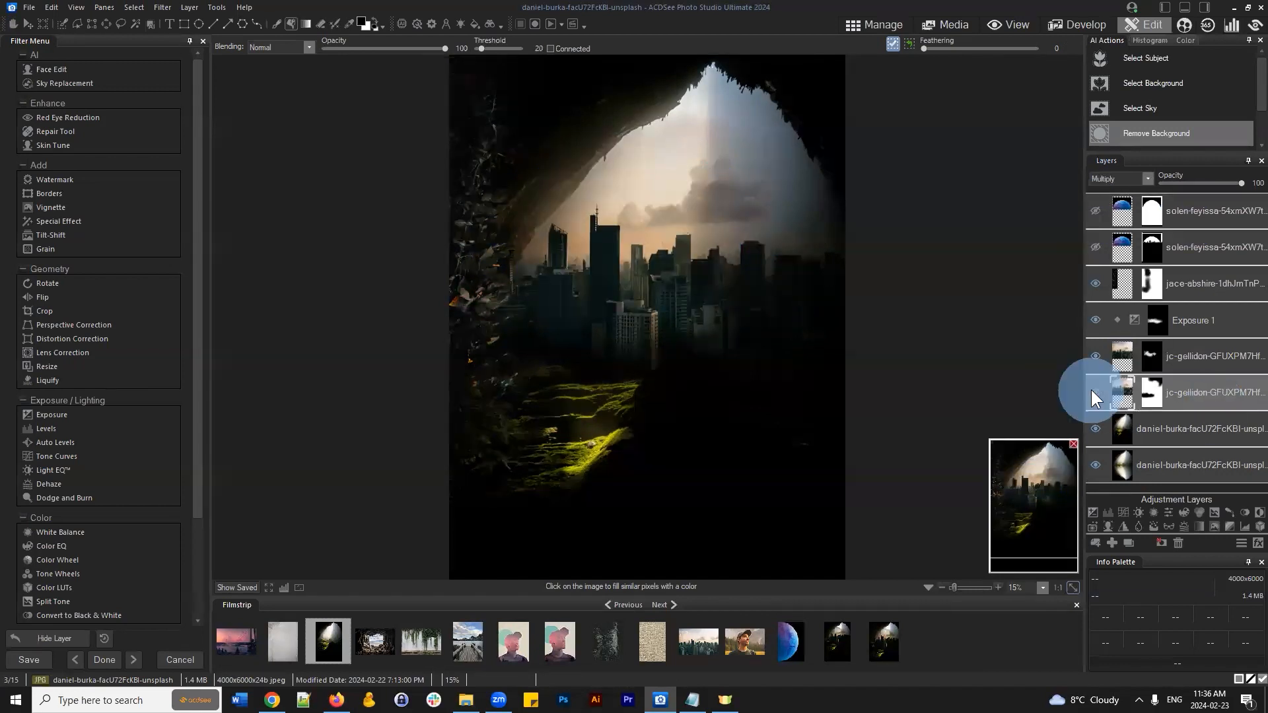
{"action": "left_click", "coordinate": [1094, 391]}
{"action": "left_click", "coordinate": [1094, 392]}
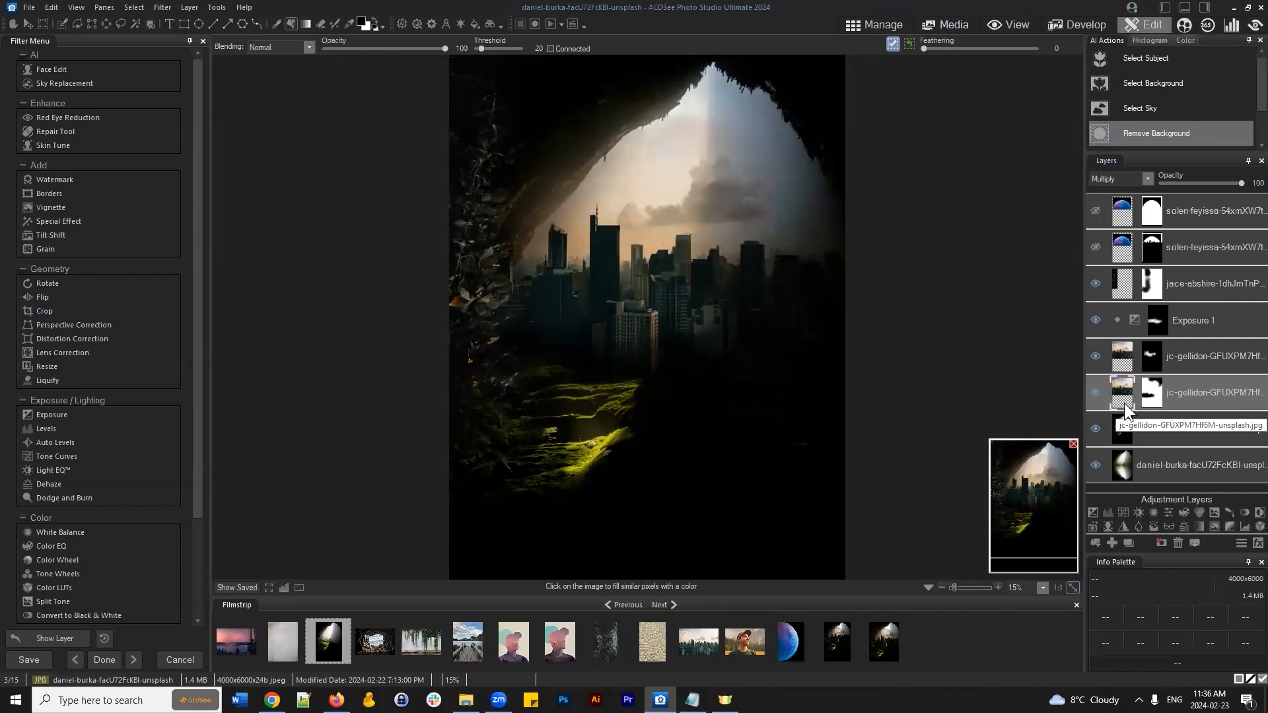
{"action": "left_click", "coordinate": [1147, 106]}
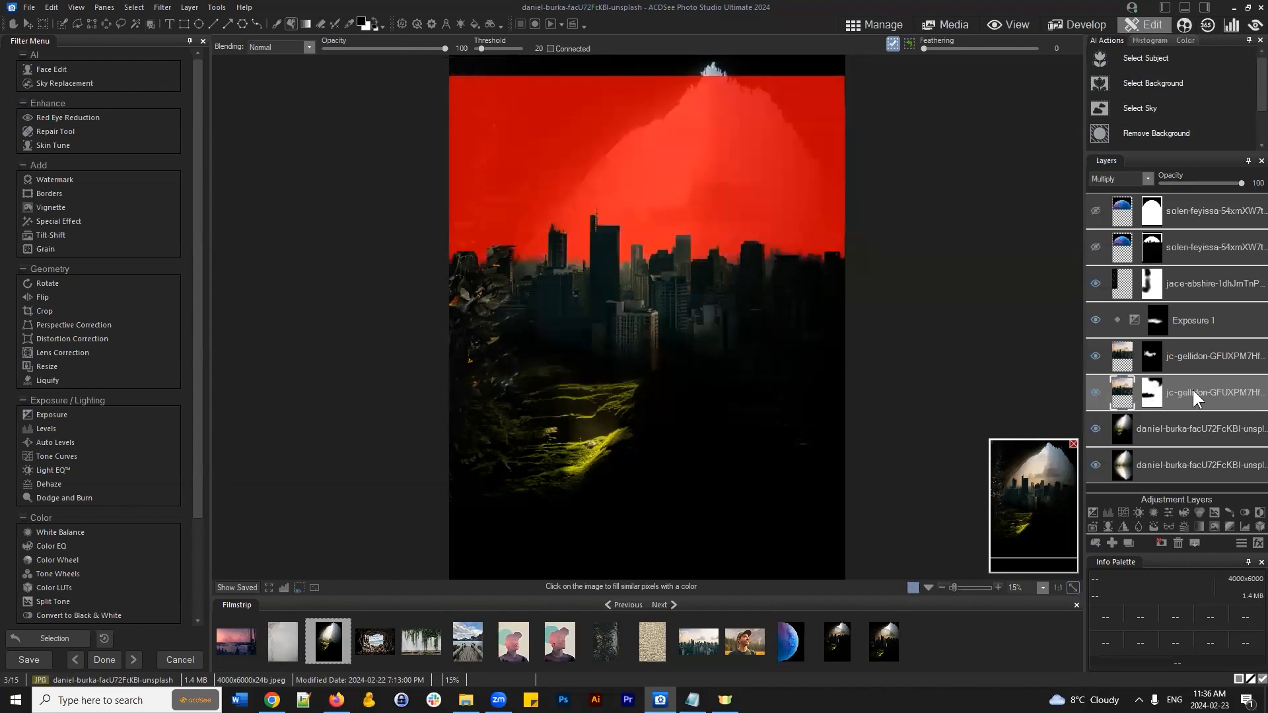
Step: Show the upper planet layer again and select its mask
{"action": "left_click", "coordinate": [1199, 214]}
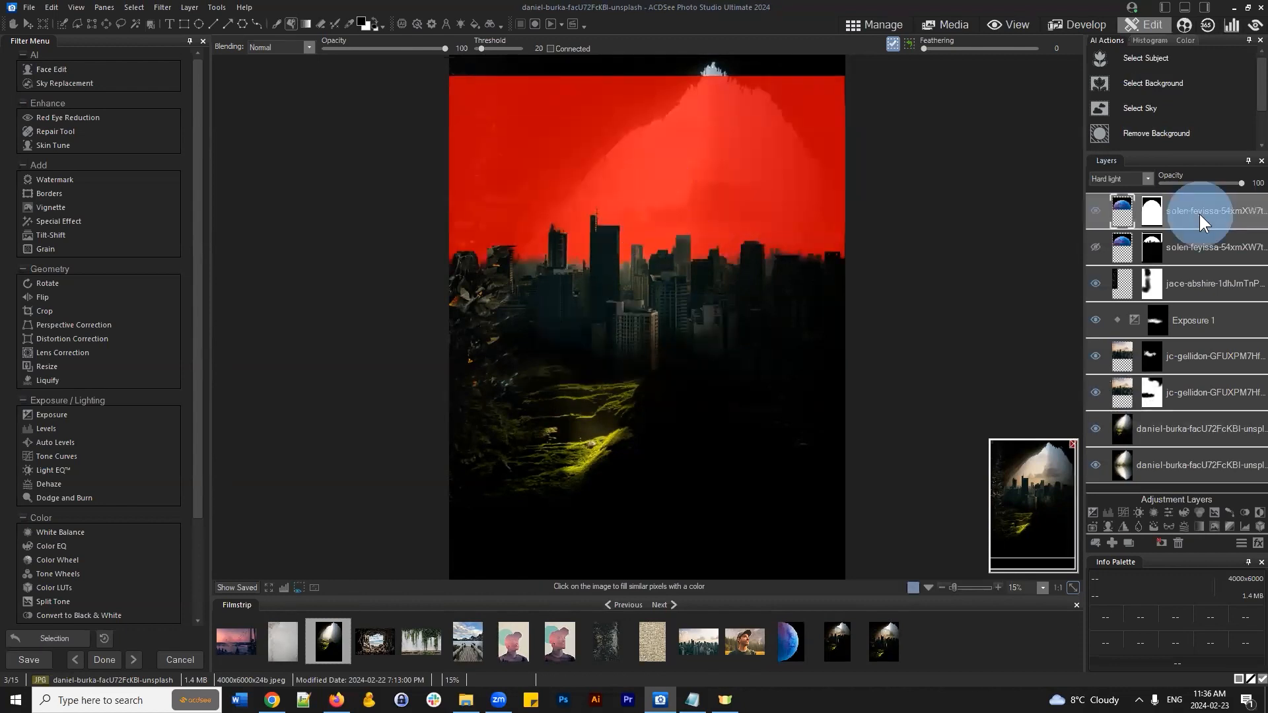
{"action": "left_click", "coordinate": [1094, 211]}
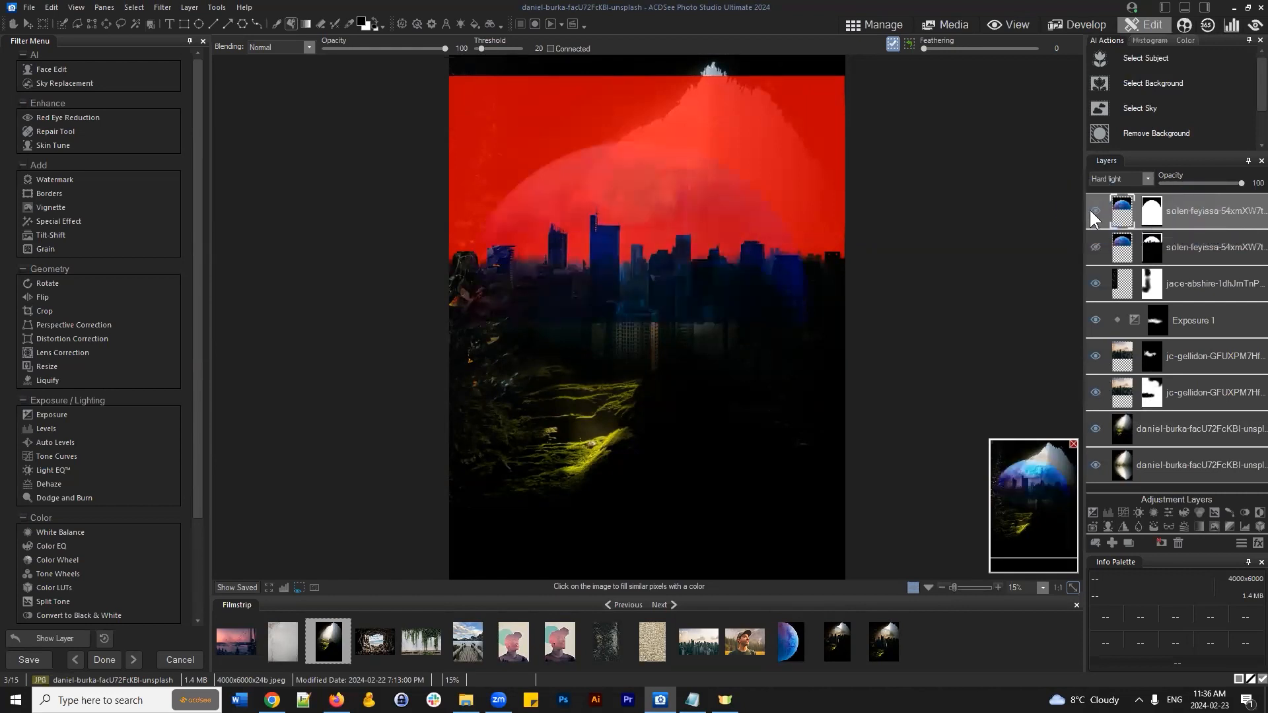
{"action": "left_click_drag", "start_coordinate": [1196, 213], "coordinate": [1132, 214]}
{"action": "left_click", "coordinate": [1149, 212]}
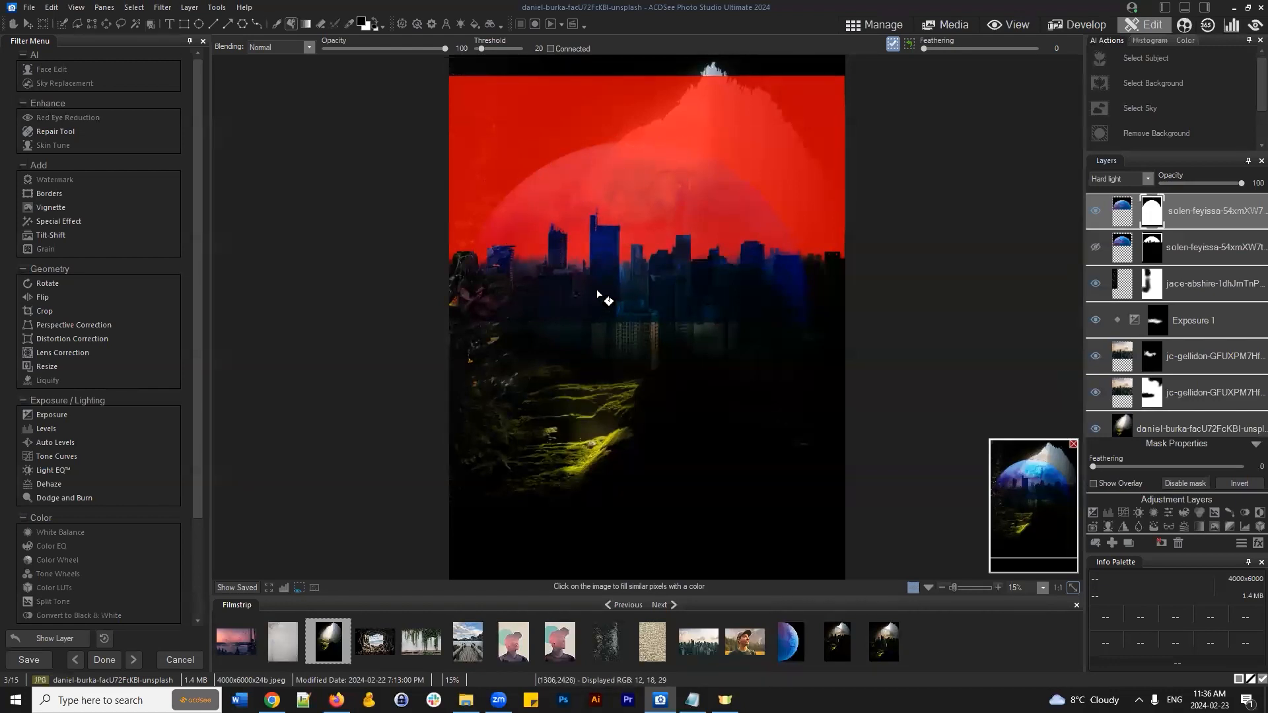
Step: Invert the sky selection, fill it with black on the upper planet layer's mask, and deselect
{"action": "left_click", "coordinate": [125, 9]}
{"action": "left_click", "coordinate": [151, 51]}
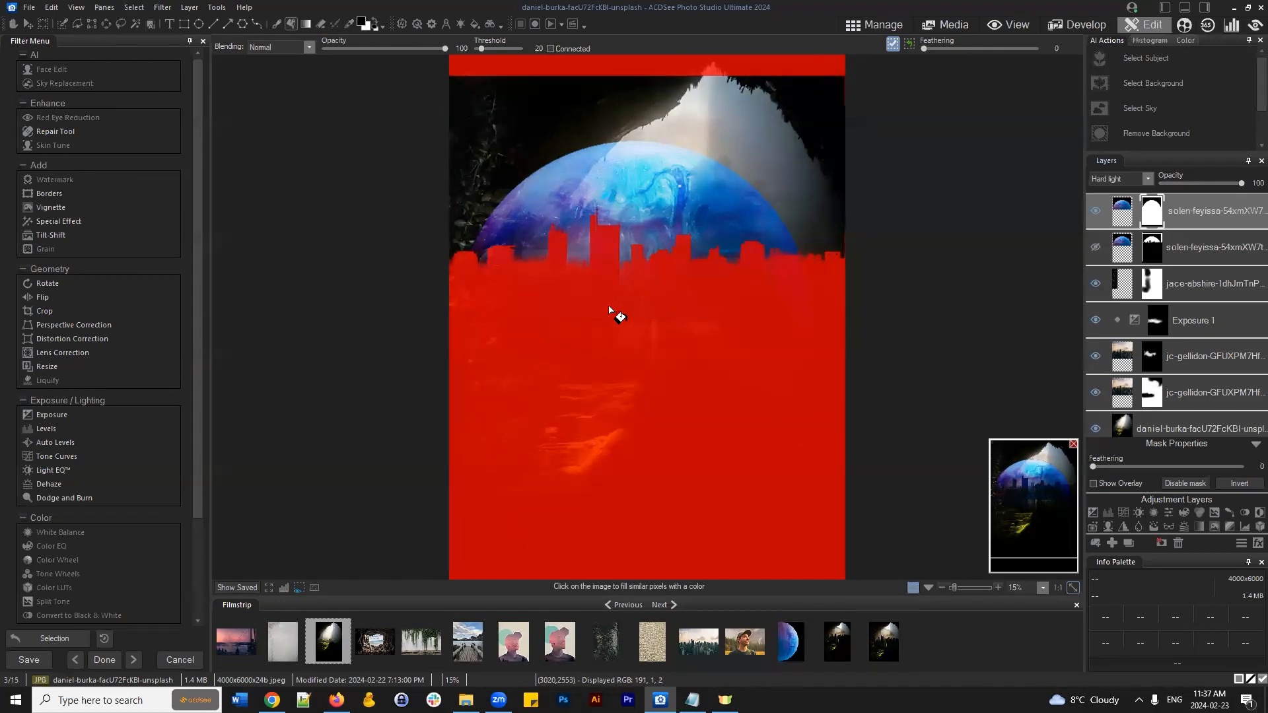
{"action": "left_click", "coordinate": [705, 306]}
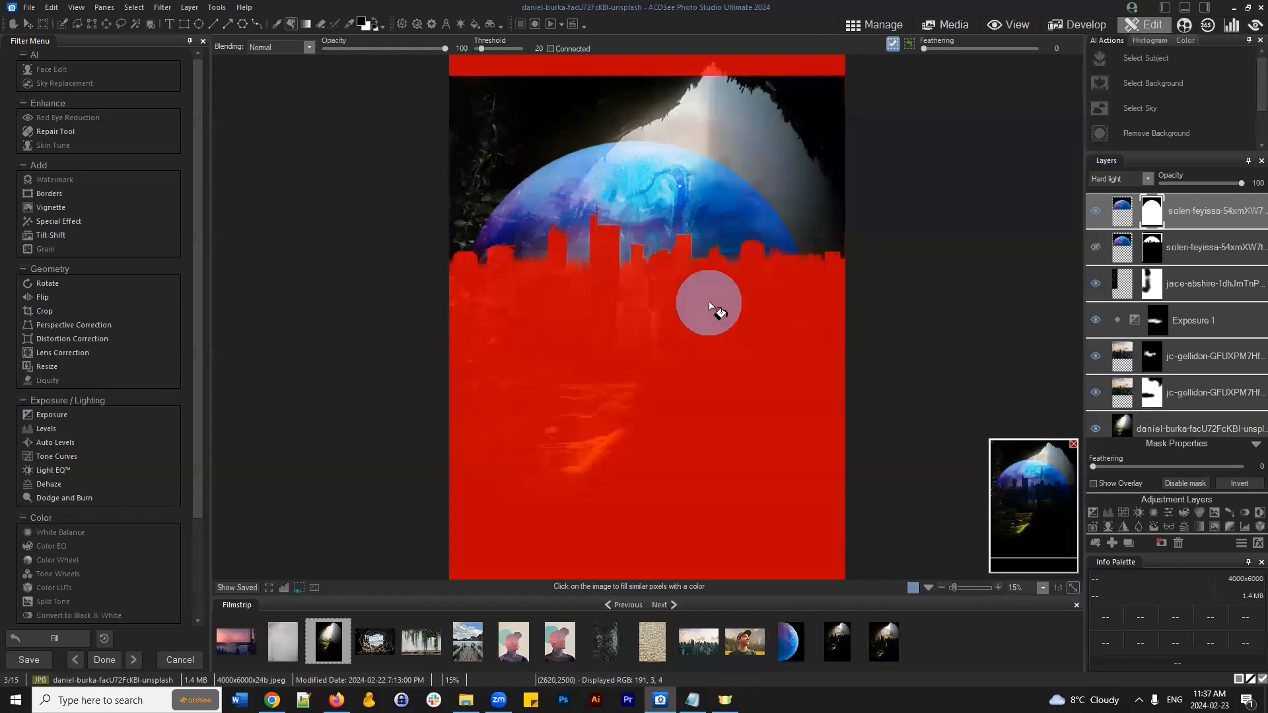
{"action": "left_click", "coordinate": [133, 7]}
{"action": "left_click", "coordinate": [139, 33]}
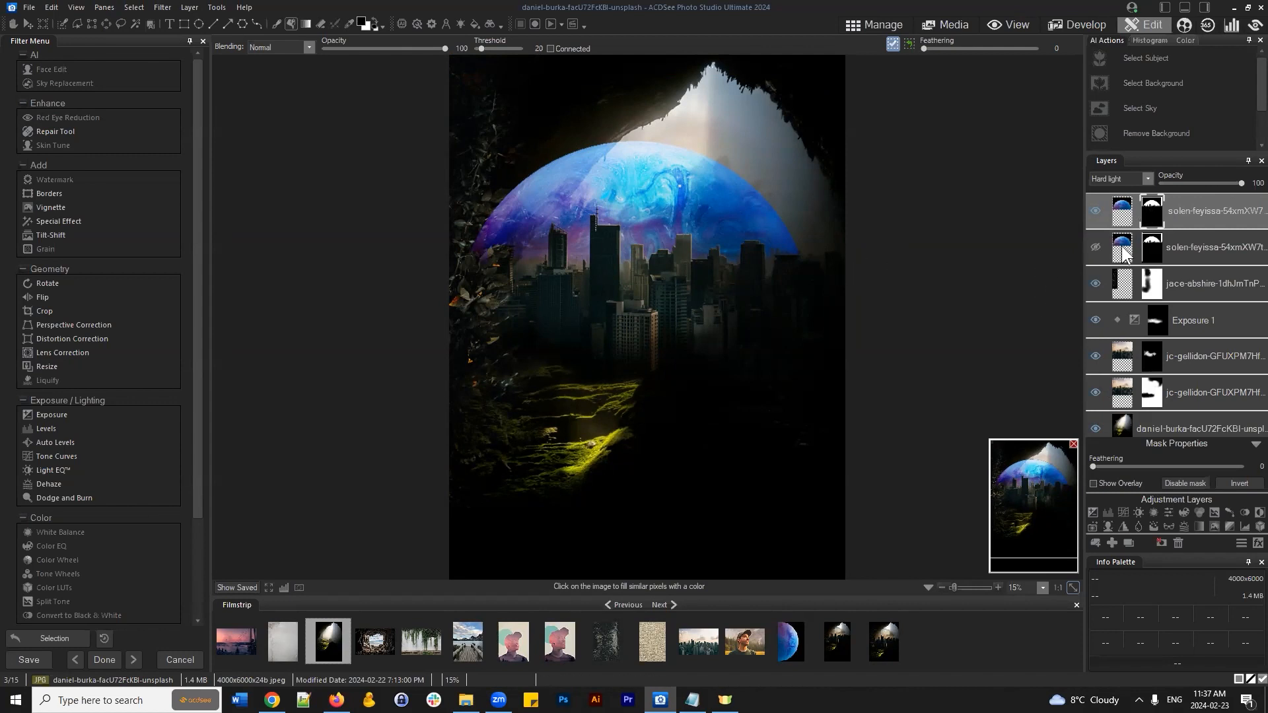
{"action": "left_click", "coordinate": [1200, 205]}
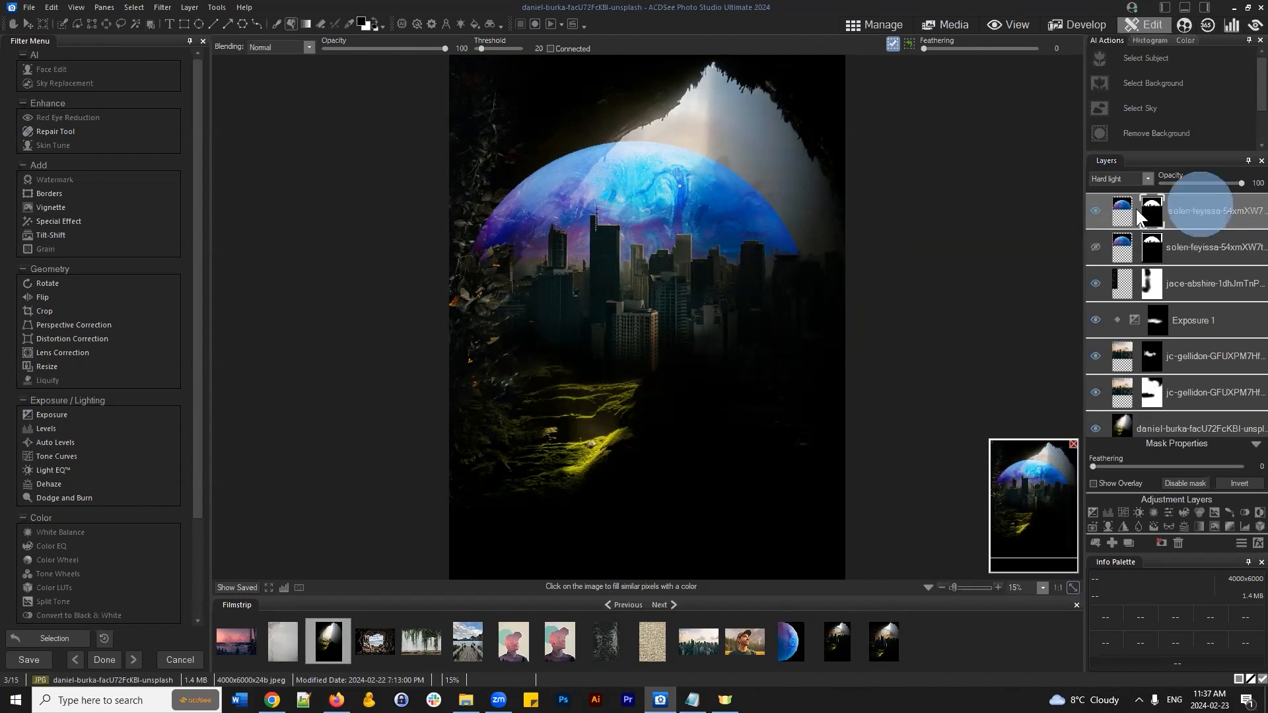
{"action": "left_click", "coordinate": [1151, 209]}
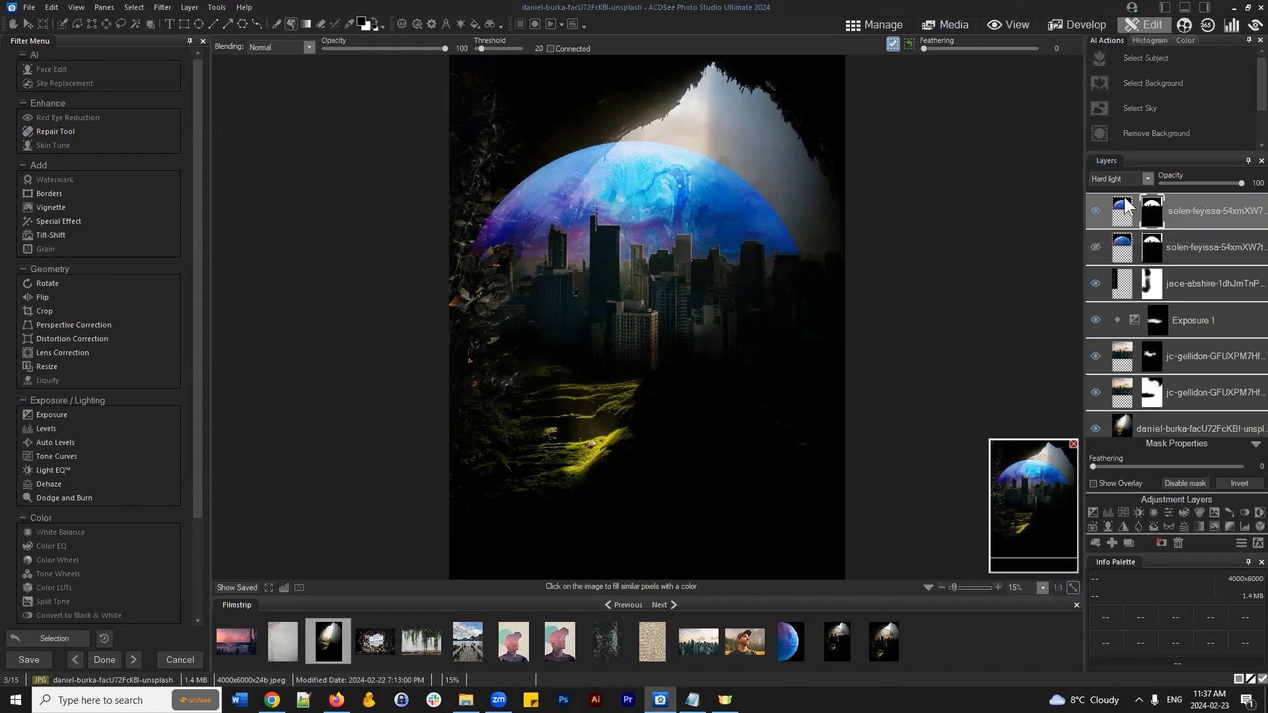
{"action": "left_click", "coordinate": [1149, 206]}
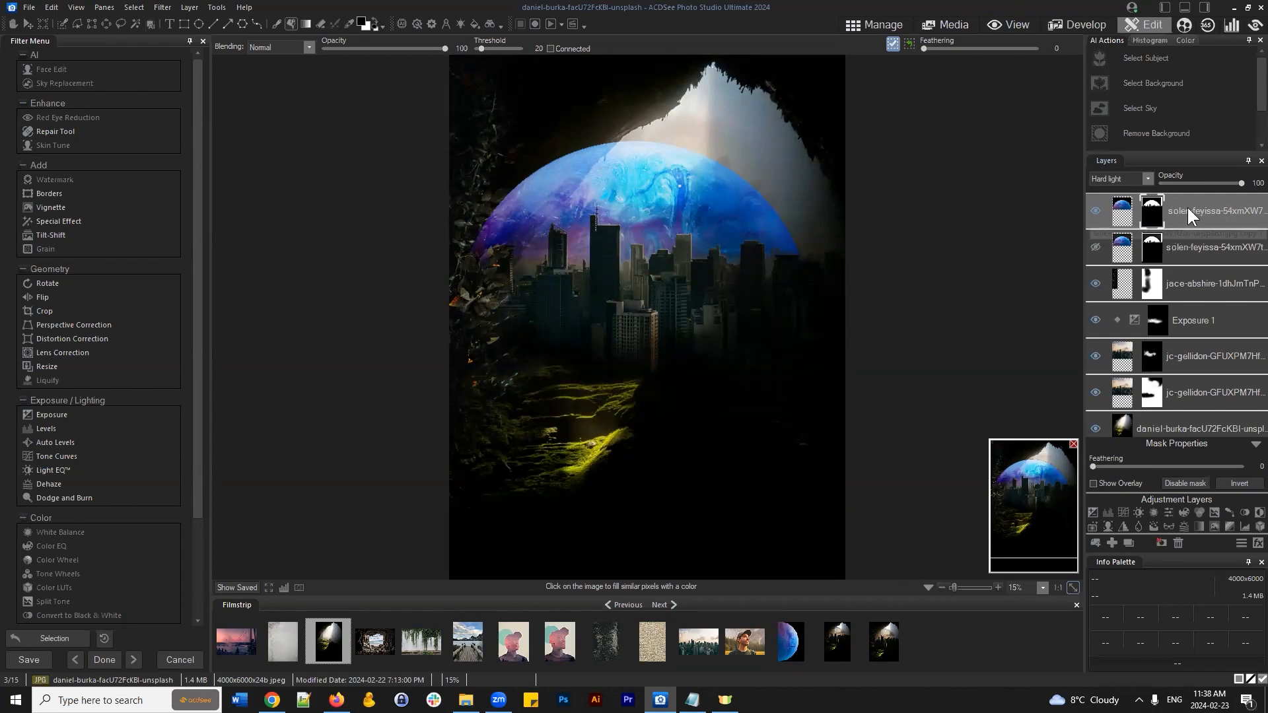
{"action": "left_click_drag", "start_coordinate": [1156, 209], "coordinate": [1155, 213]}
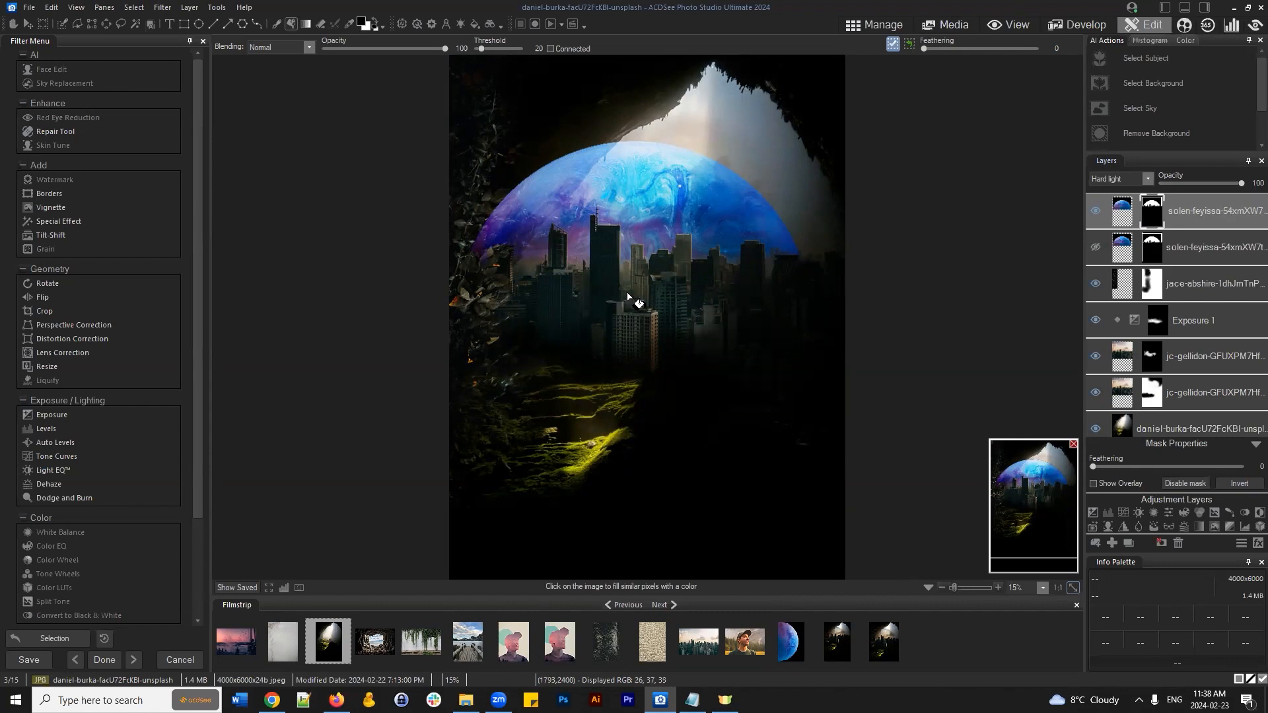
Step: Hide the upper planet layer, show and select the lower planet layer, and reduce the lower layer's opacity to 82
{"action": "left_click", "coordinate": [1093, 210]}
{"action": "left_click", "coordinate": [1095, 245]}
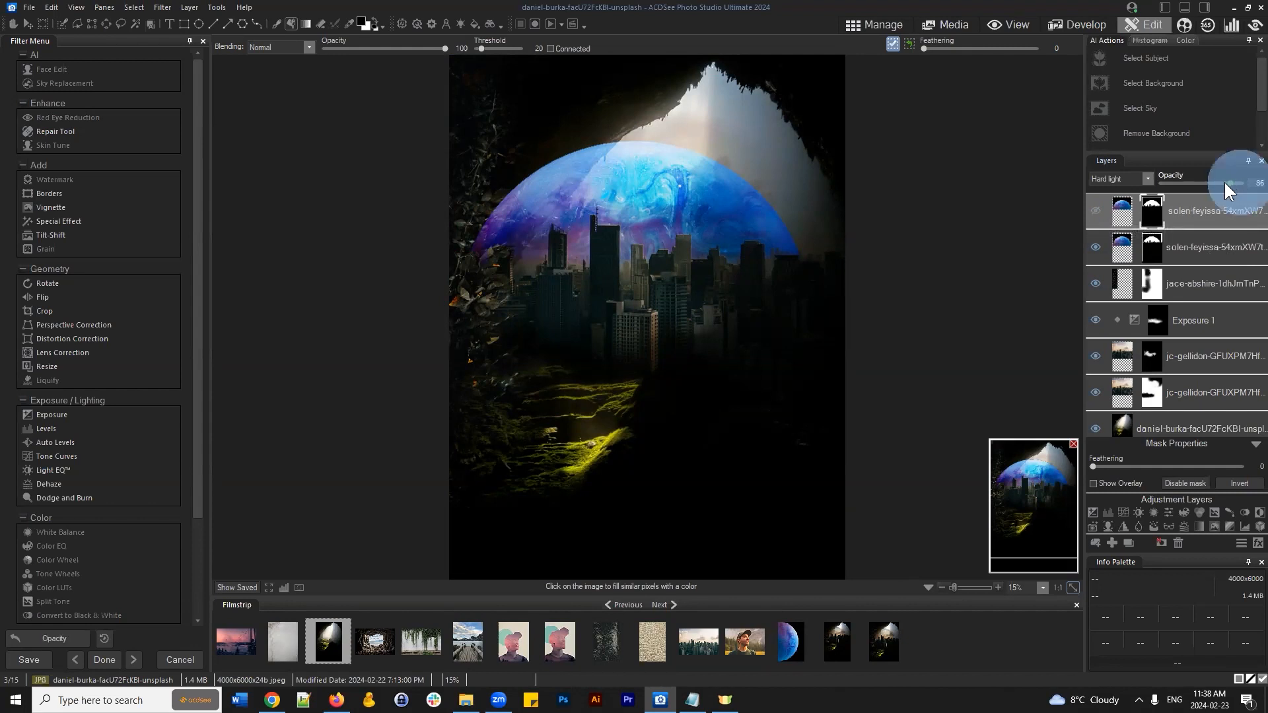
{"action": "left_click_drag", "start_coordinate": [1198, 183], "coordinate": [1242, 223]}
{"action": "left_click", "coordinate": [1213, 248]}
{"action": "mouse_move", "coordinate": [1238, 181]}
{"action": "left_mouse_down"}
{"action": "mouse_move", "coordinate": [1210, 181]}
{"action": "mouse_move", "coordinate": [1225, 180]}
{"action": "left_mouse_up"}
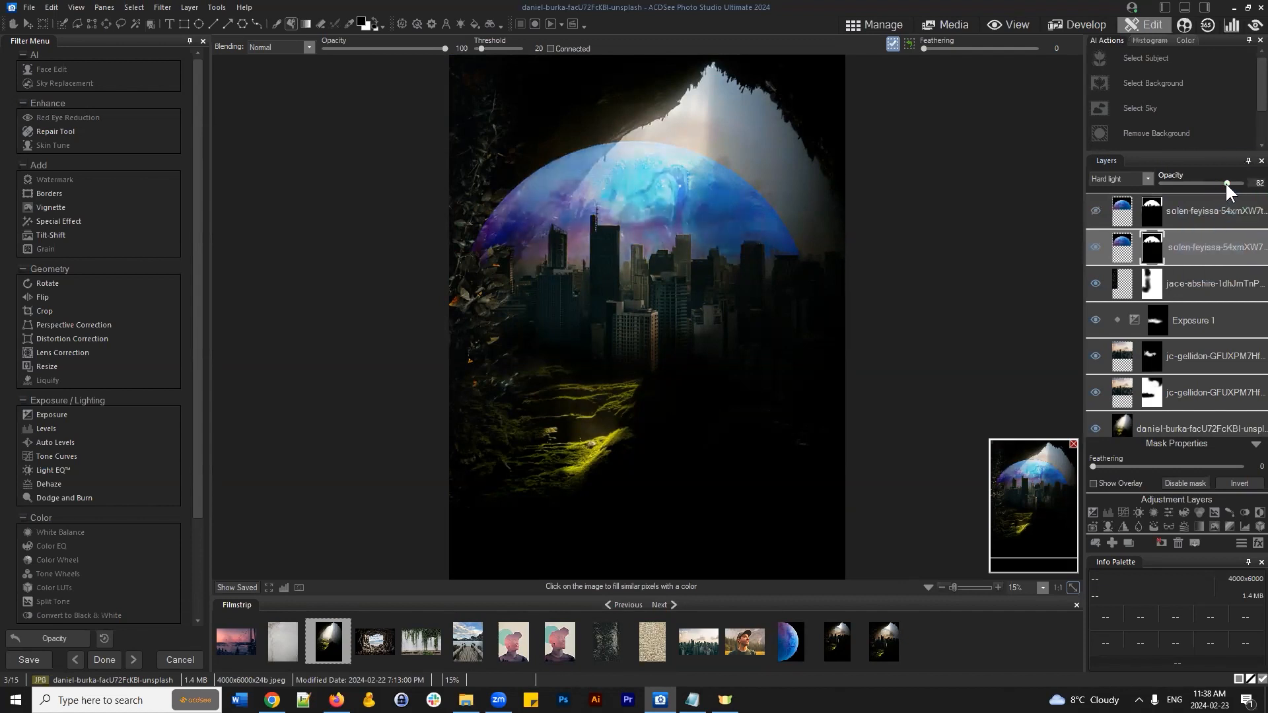
Step: Compare Overlay and Hard light blending on the lower planet layer, and leave it set to Overlay
{"action": "left_click", "coordinate": [1147, 177]}
{"action": "left_click", "coordinate": [1103, 249]}
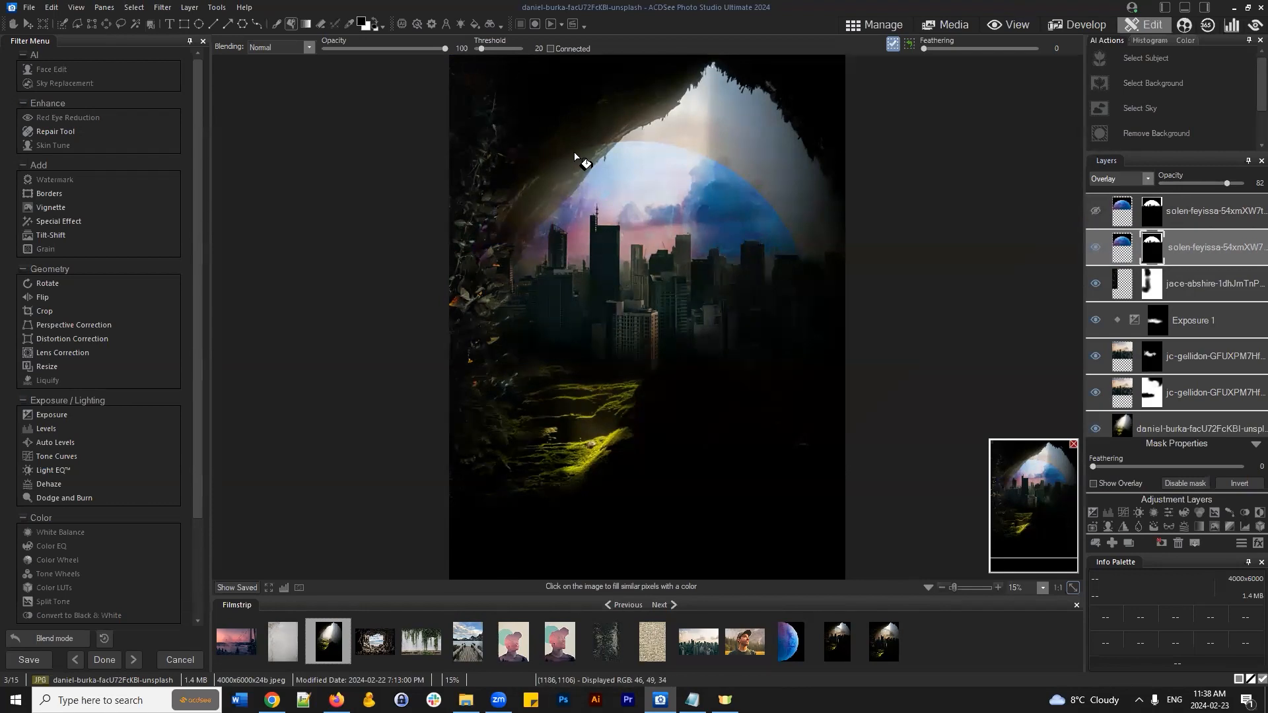
{"action": "scroll", "coordinate": [564, 136], "scroll_direction": "up", "scroll_amount": 2}
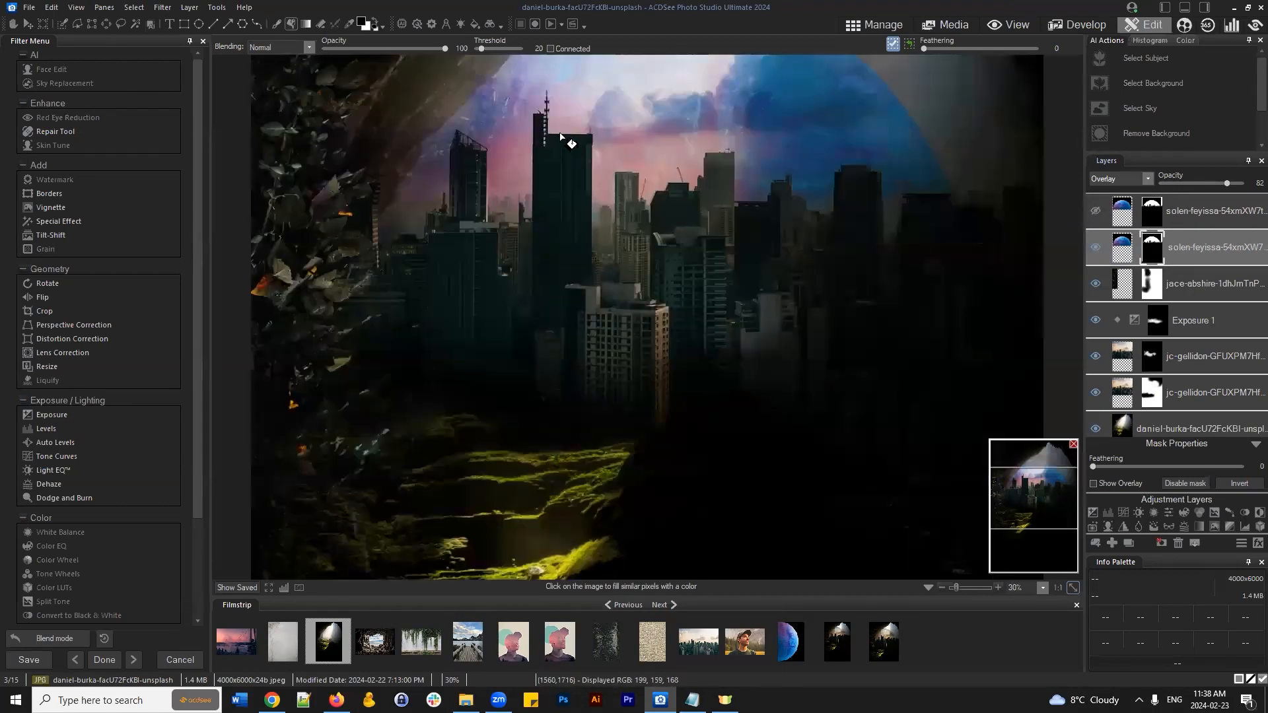
{"action": "mouse_move", "coordinate": [1022, 519]}
{"action": "left_mouse_down"}
{"action": "mouse_move", "coordinate": [1038, 512]}
{"action": "mouse_move", "coordinate": [1030, 498]}
{"action": "left_mouse_up"}
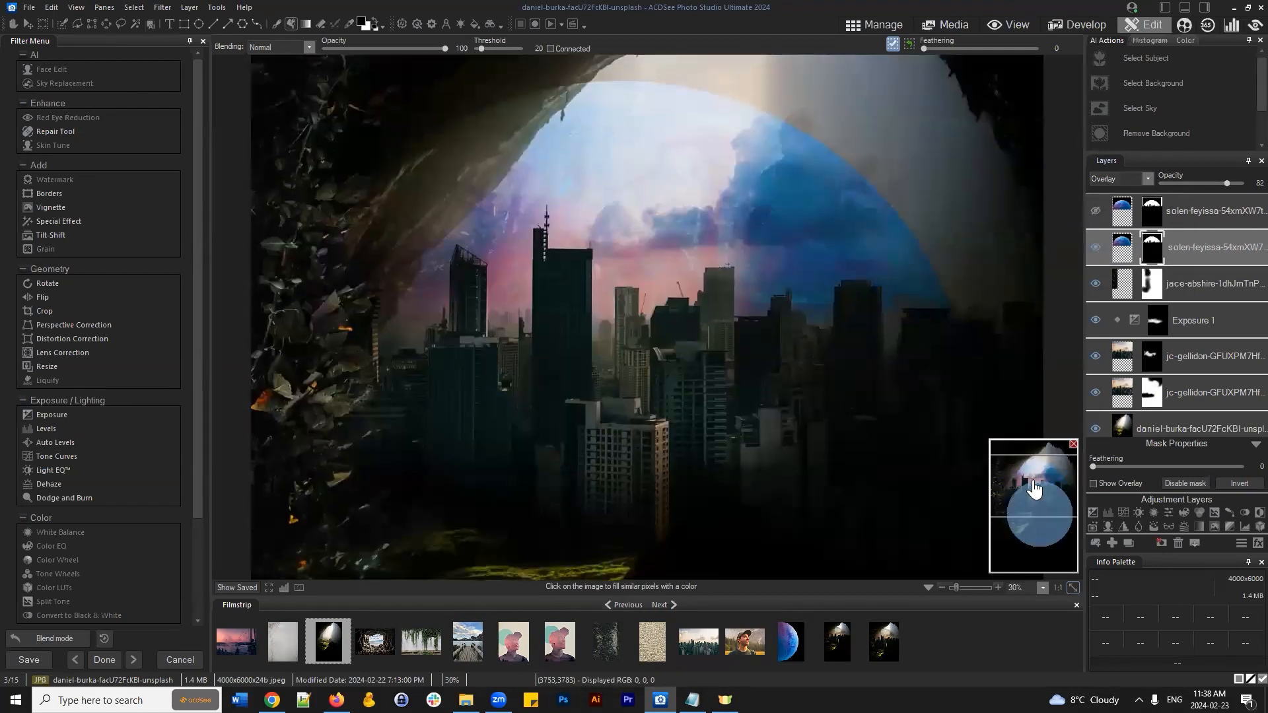
{"action": "left_click", "coordinate": [1145, 177]}
{"action": "left_click", "coordinate": [1106, 253]}
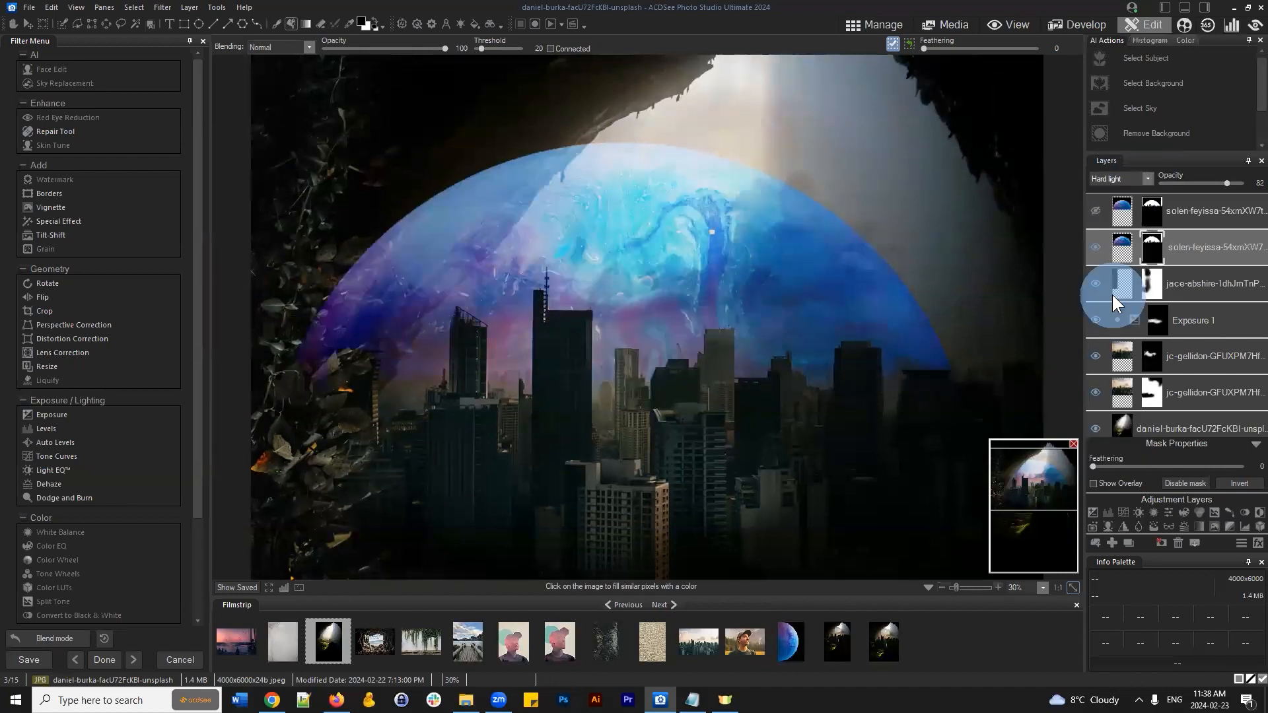
{"action": "left_click", "coordinate": [1147, 177]}
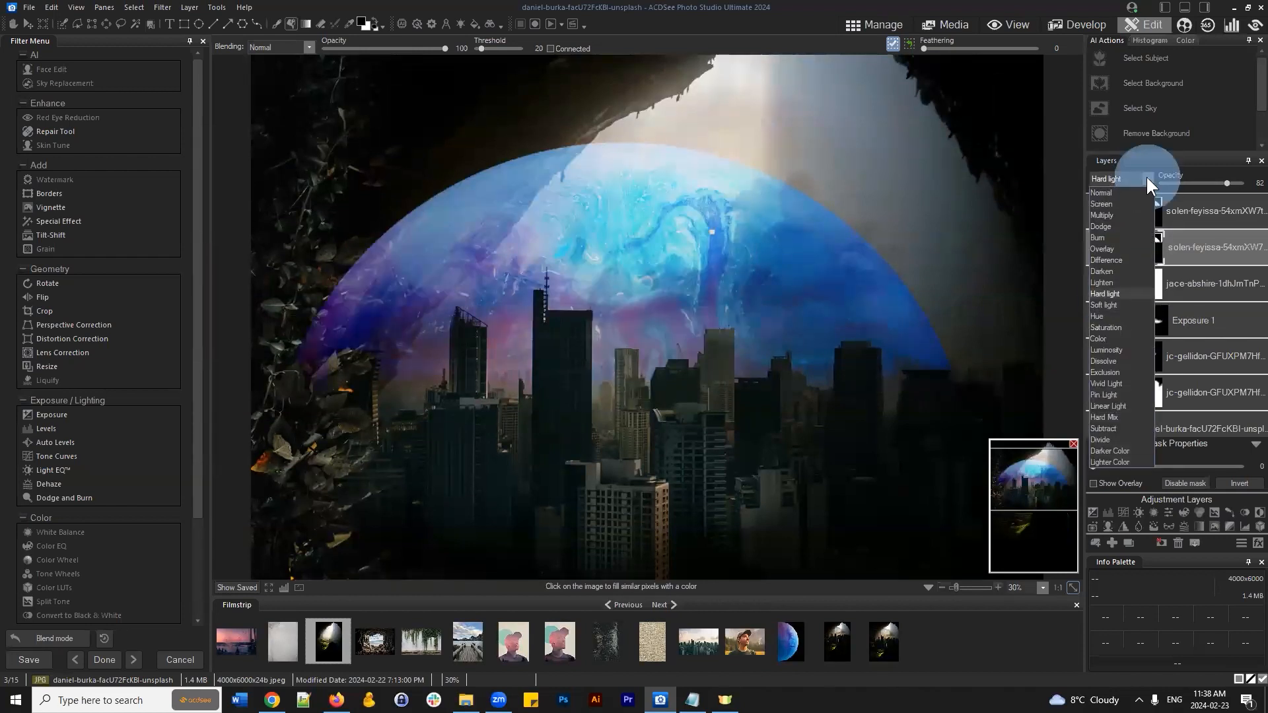
{"action": "left_click", "coordinate": [1109, 250]}
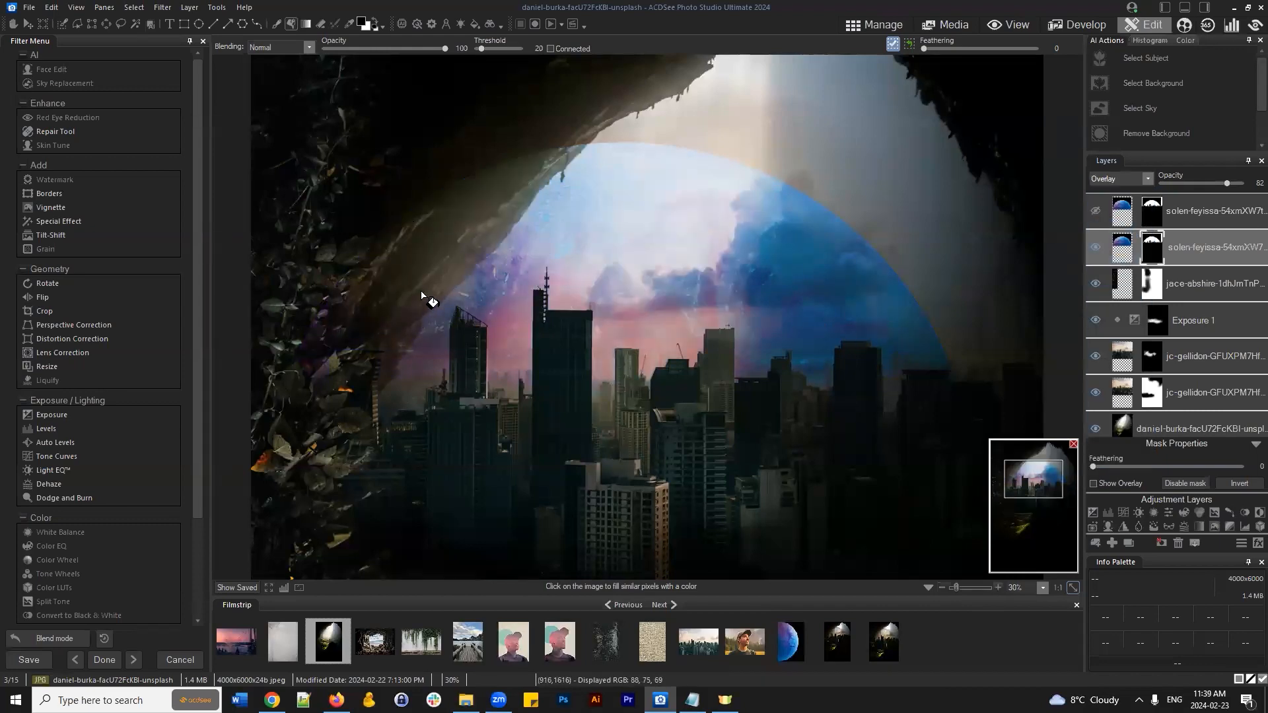
Step: Toggle the lower planet layer's visibility to examine how the planet overlaps the cave's rock edge
{"action": "scroll", "coordinate": [424, 297], "scroll_direction": "up", "scroll_amount": 2}
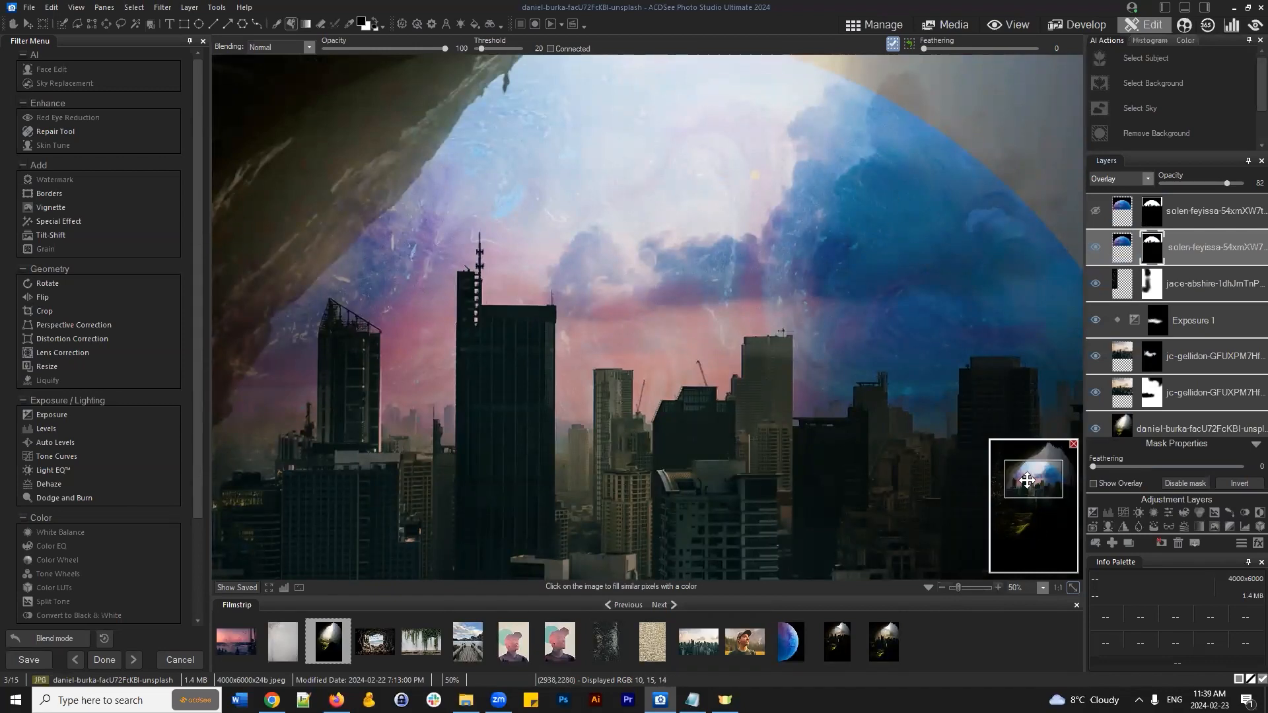
{"action": "left_click_drag", "start_coordinate": [1027, 481], "coordinate": [998, 482]}
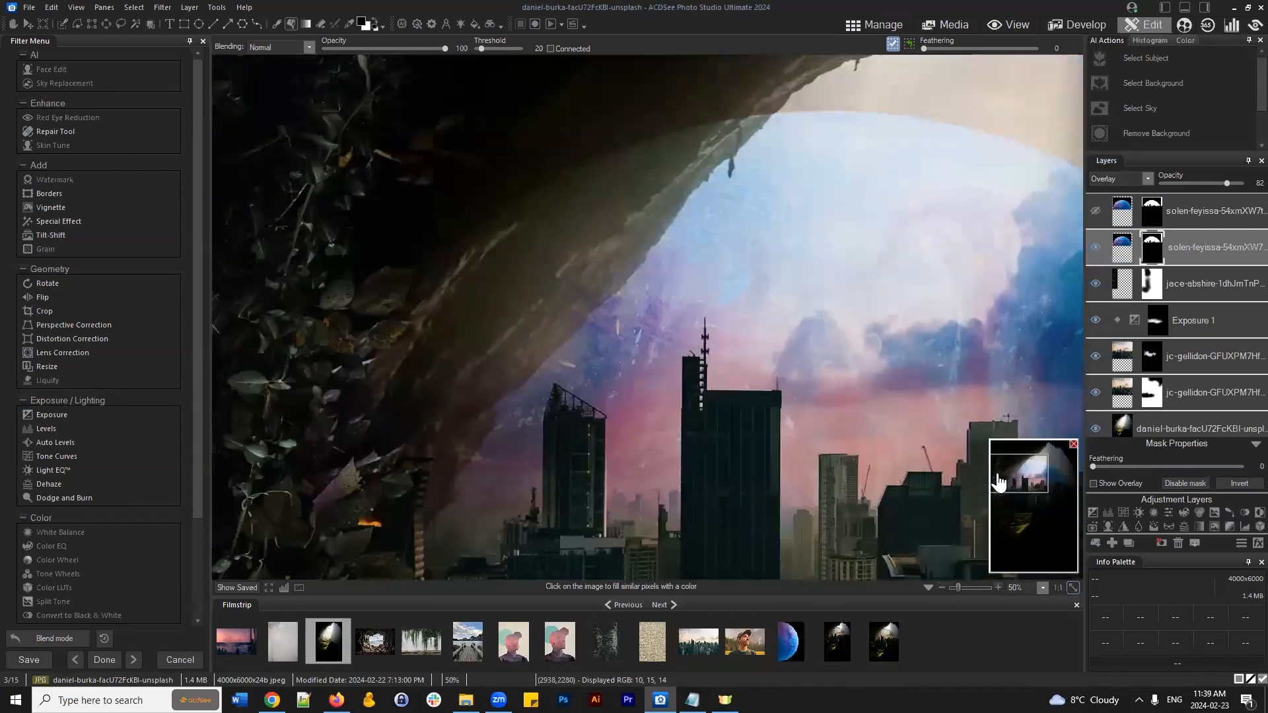
{"action": "left_click", "coordinate": [1095, 248]}
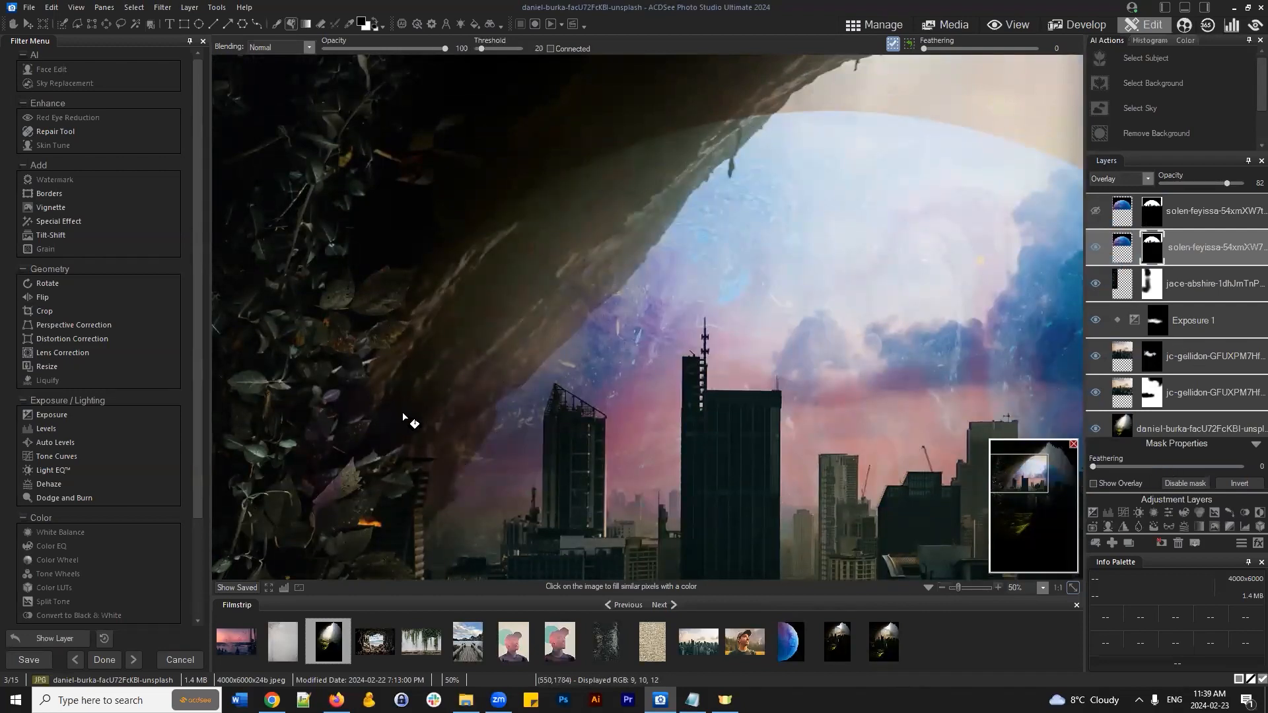
Step: Brush a selection over the rock edge of the upper cave layer, using Magic smart brushing with a tolerance of 100
{"action": "scroll", "coordinate": [1159, 399], "scroll_direction": "down", "scroll_amount": 1}
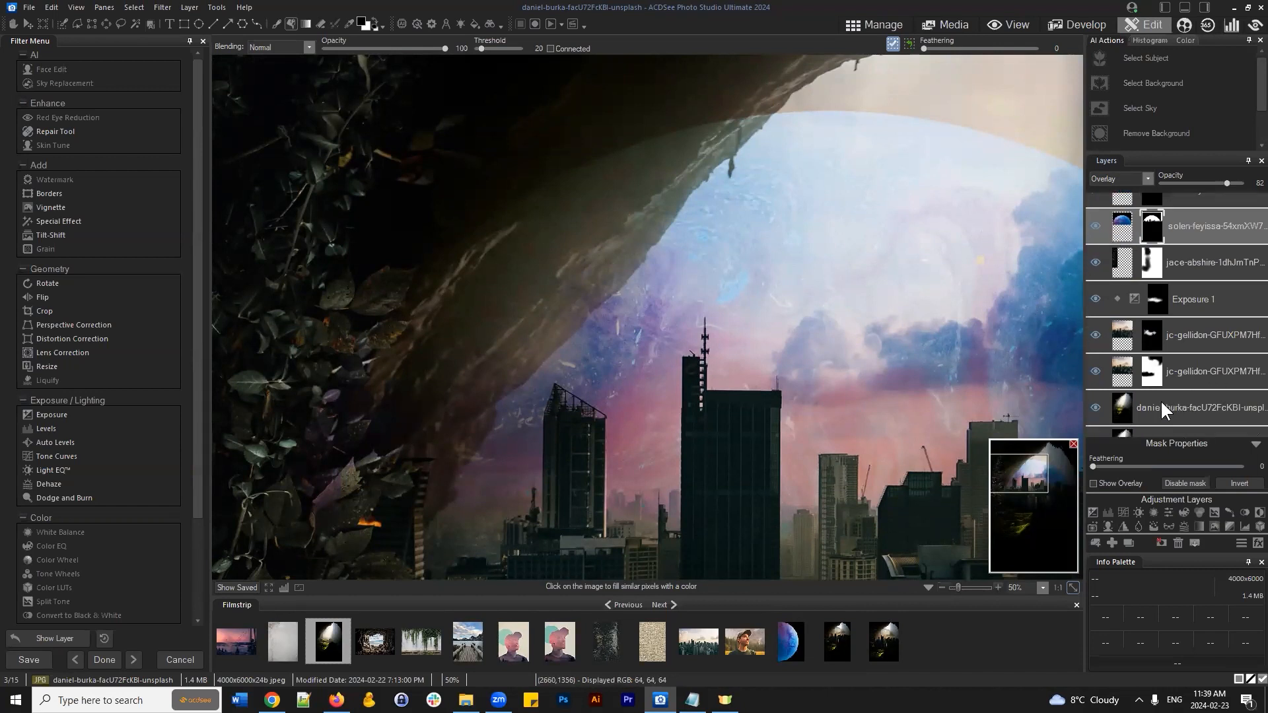
{"action": "scroll", "coordinate": [1157, 409], "scroll_direction": "down", "scroll_amount": 1}
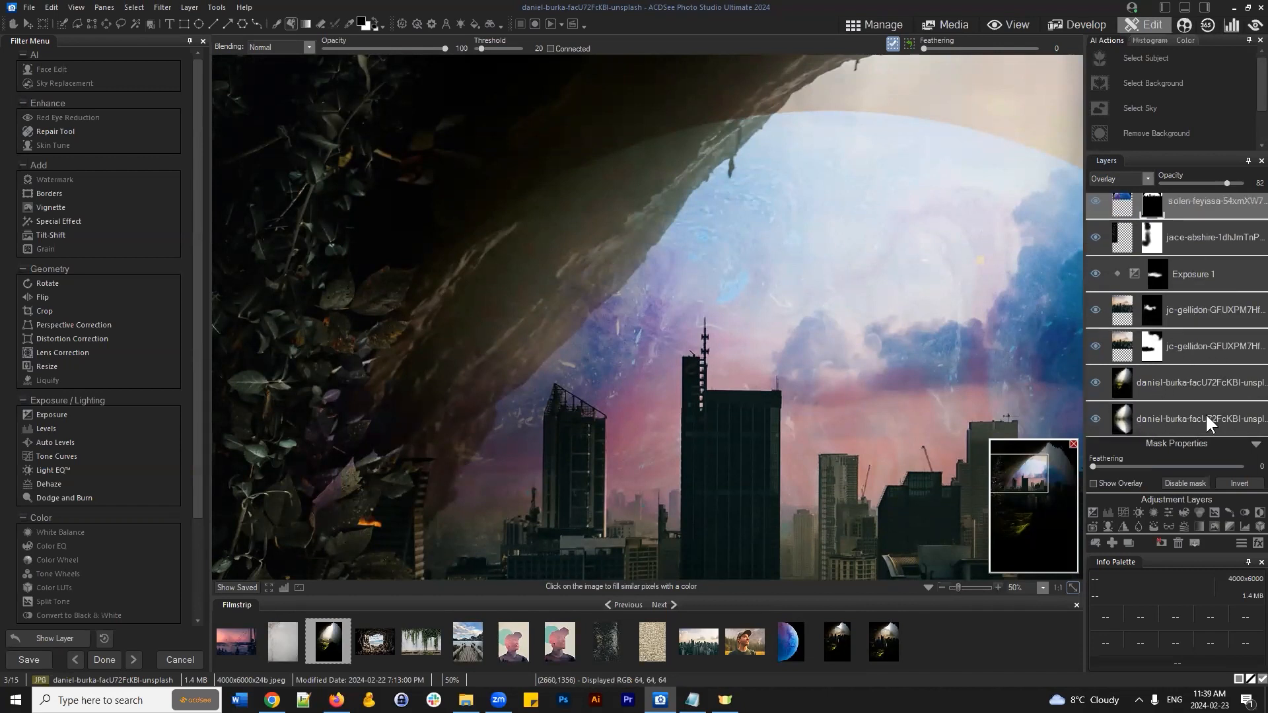
{"action": "left_click", "coordinate": [1185, 385]}
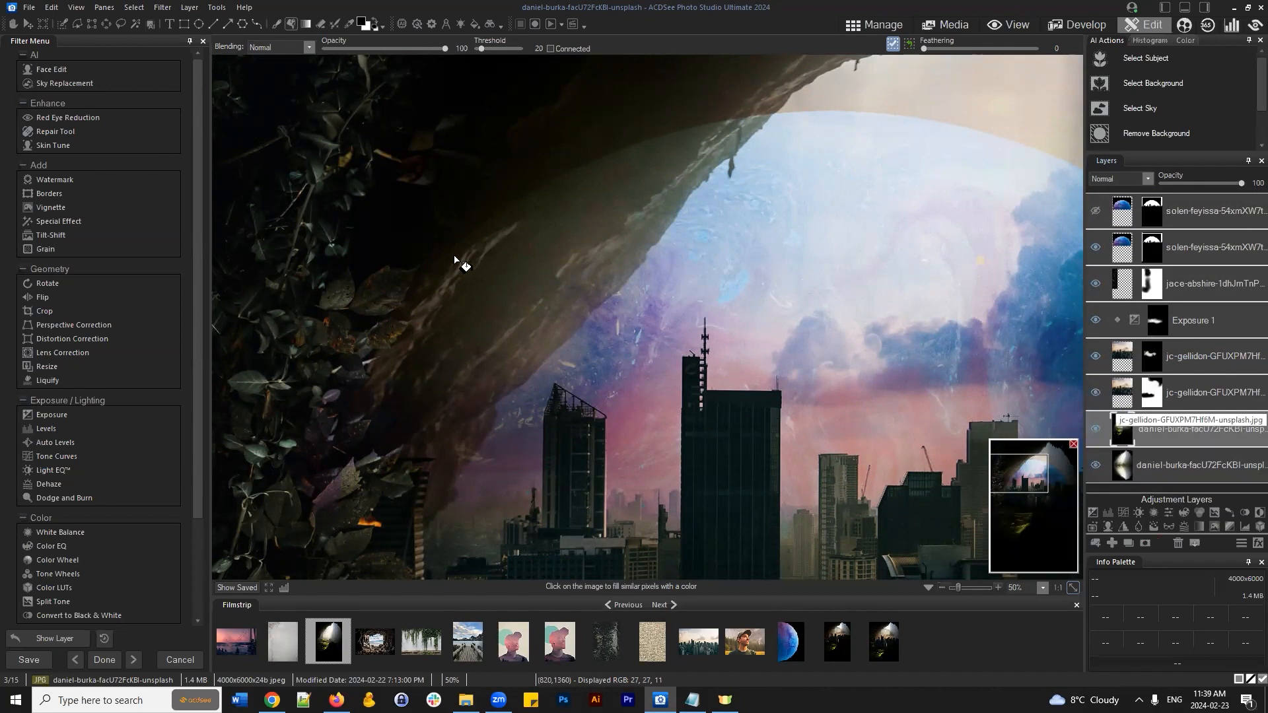
{"action": "left_click", "coordinate": [74, 24]}
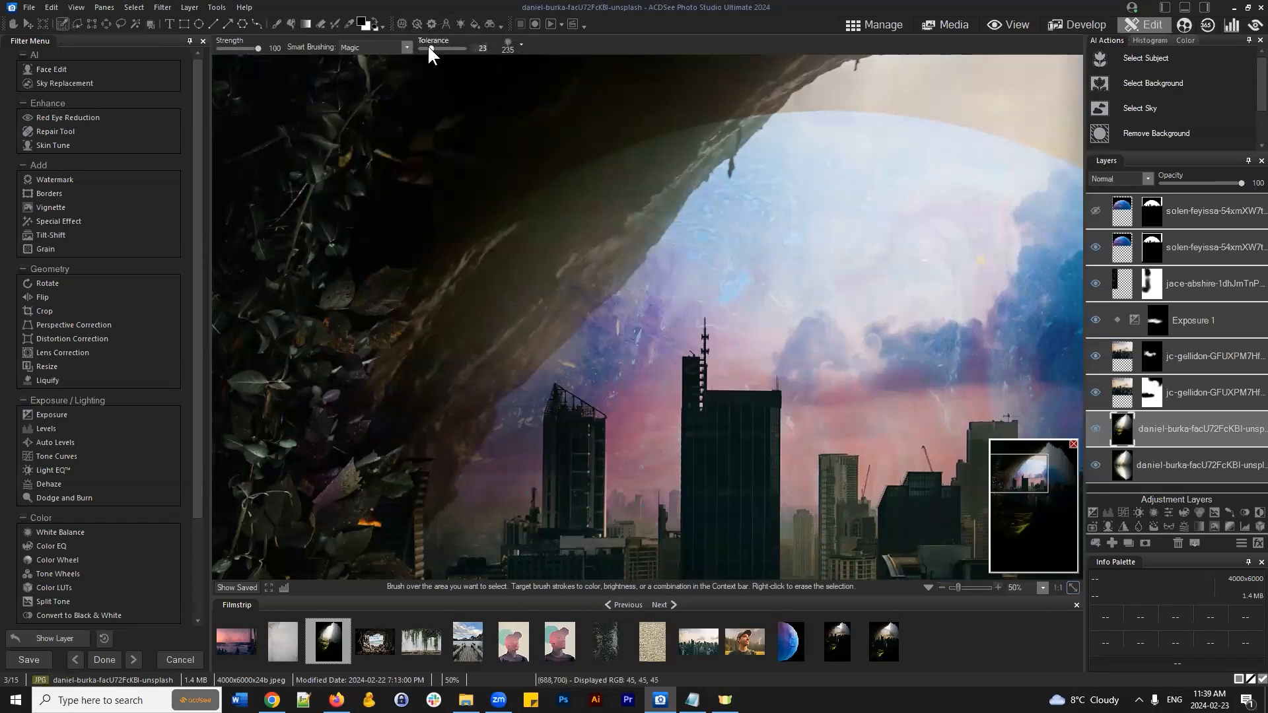
{"action": "mouse_move", "coordinate": [729, 116]}
{"action": "left_mouse_down"}
{"action": "mouse_move", "coordinate": [701, 133]}
{"action": "mouse_move", "coordinate": [750, 104]}
{"action": "mouse_move", "coordinate": [622, 199]}
{"action": "left_mouse_up"}
{"action": "mouse_move", "coordinate": [809, 150]}
{"action": "left_mouse_down"}
{"action": "mouse_move", "coordinate": [626, 174]}
{"action": "mouse_move", "coordinate": [655, 172]}
{"action": "mouse_move", "coordinate": [581, 254]}
{"action": "mouse_move", "coordinate": [477, 319]}
{"action": "mouse_move", "coordinate": [398, 396]}
{"action": "mouse_move", "coordinate": [512, 334]}
{"action": "mouse_move", "coordinate": [421, 407]}
{"action": "mouse_move", "coordinate": [568, 256]}
{"action": "mouse_move", "coordinate": [471, 340]}
{"action": "mouse_move", "coordinate": [690, 159]}
{"action": "mouse_move", "coordinate": [380, 404]}
{"action": "mouse_move", "coordinate": [426, 385]}
{"action": "mouse_move", "coordinate": [439, 427]}
{"action": "mouse_move", "coordinate": [417, 468]}
{"action": "mouse_move", "coordinate": [407, 464]}
{"action": "mouse_move", "coordinate": [463, 359]}
{"action": "mouse_move", "coordinate": [469, 247]}
{"action": "mouse_move", "coordinate": [691, 98]}
{"action": "mouse_move", "coordinate": [619, 145]}
{"action": "mouse_move", "coordinate": [566, 226]}
{"action": "left_mouse_up"}
{"action": "left_click", "coordinate": [558, 286]}
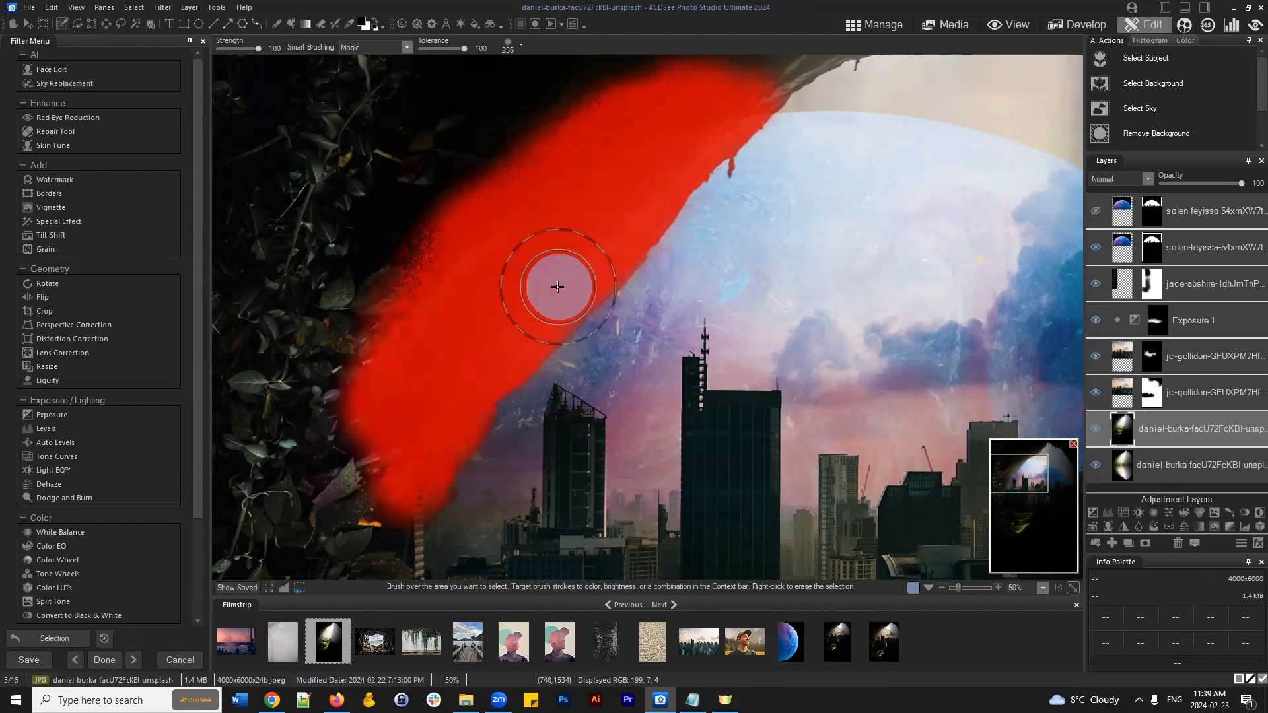
{"action": "scroll", "coordinate": [647, 317], "scroll_direction": "down", "scroll_amount": 10}
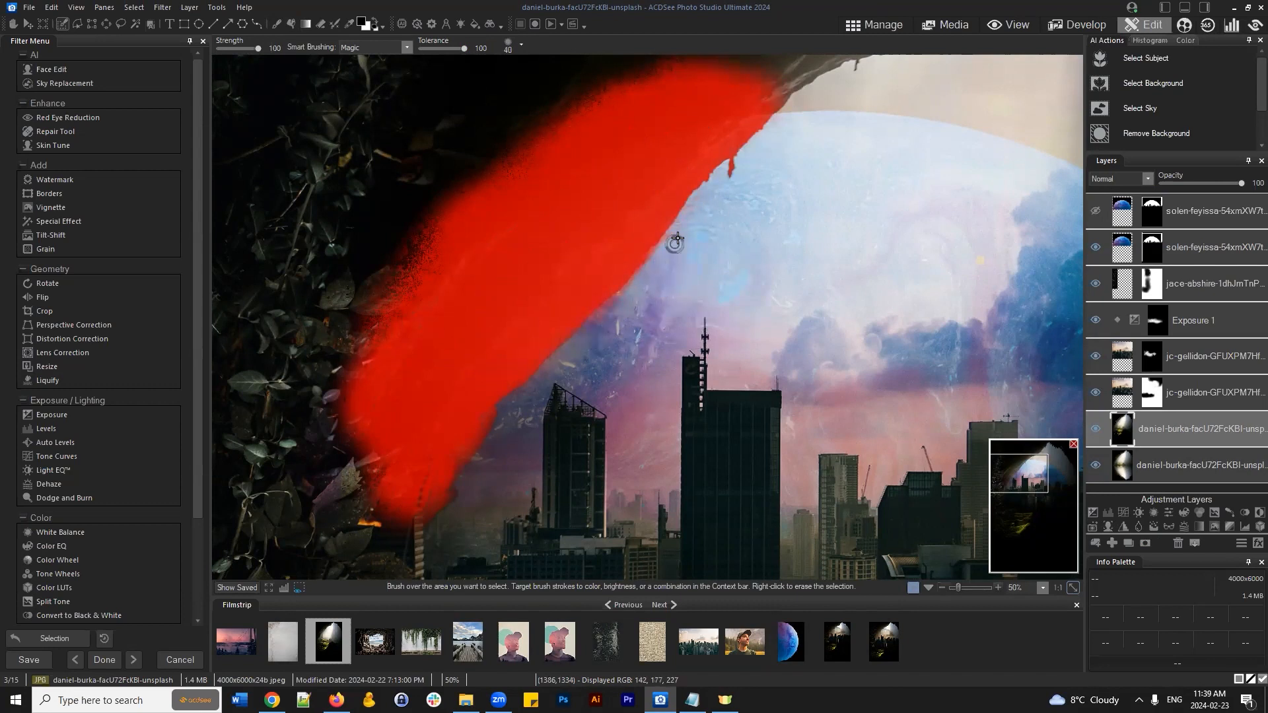
{"action": "scroll", "coordinate": [660, 284], "scroll_direction": "up", "scroll_amount": 5}
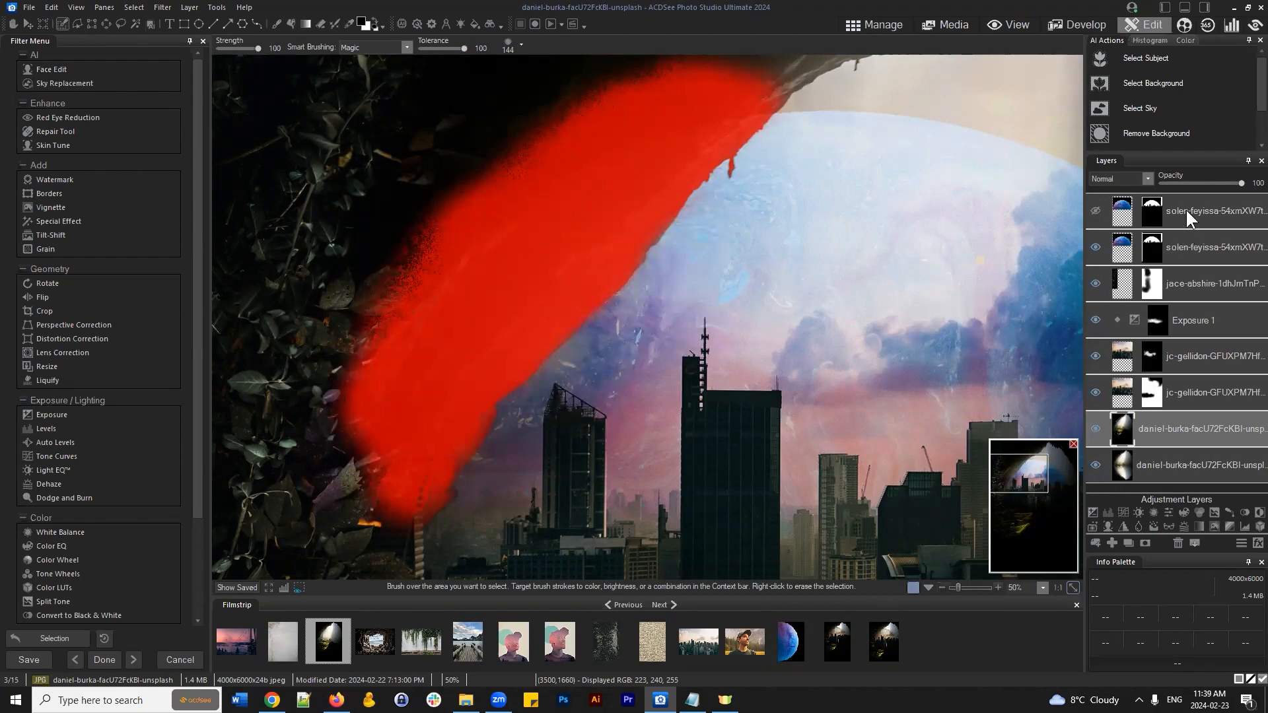
Step: Paint black over the selected rock area on the lower planet layer's mask with a size 128 brush, and deselect
{"action": "left_click", "coordinate": [1149, 247]}
{"action": "left_click", "coordinate": [1096, 245]}
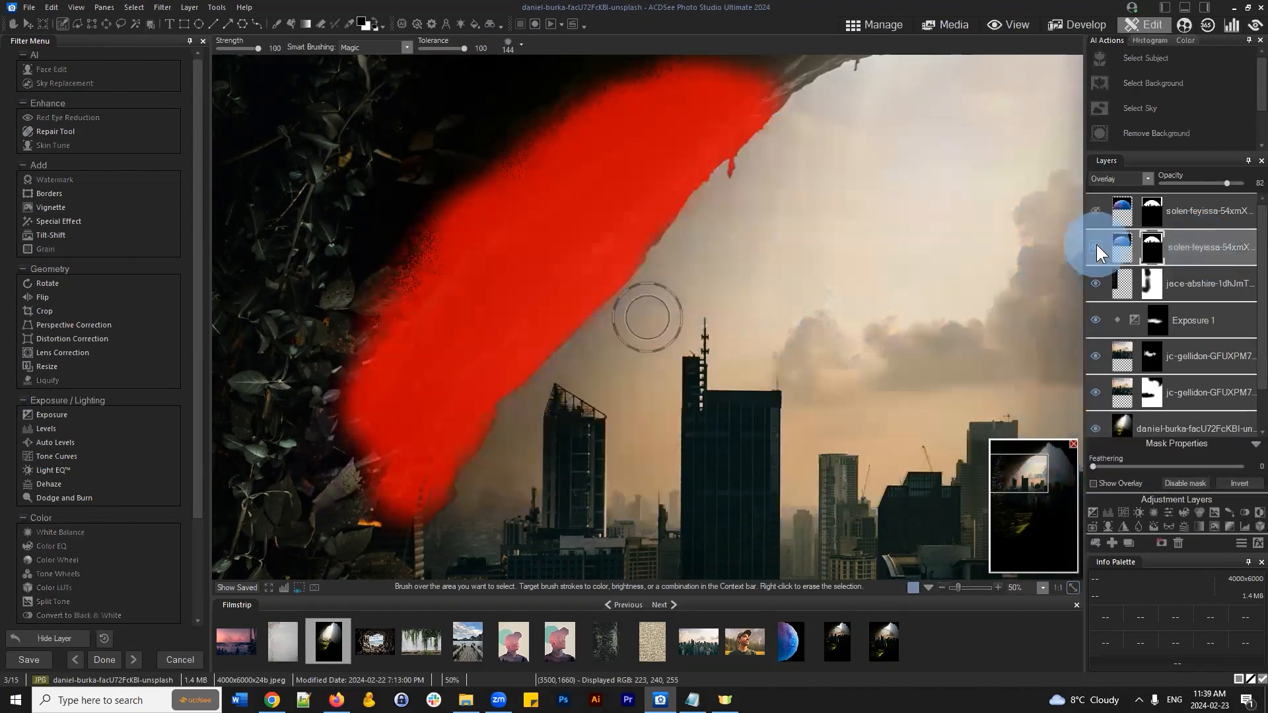
{"action": "left_click", "coordinate": [1096, 246]}
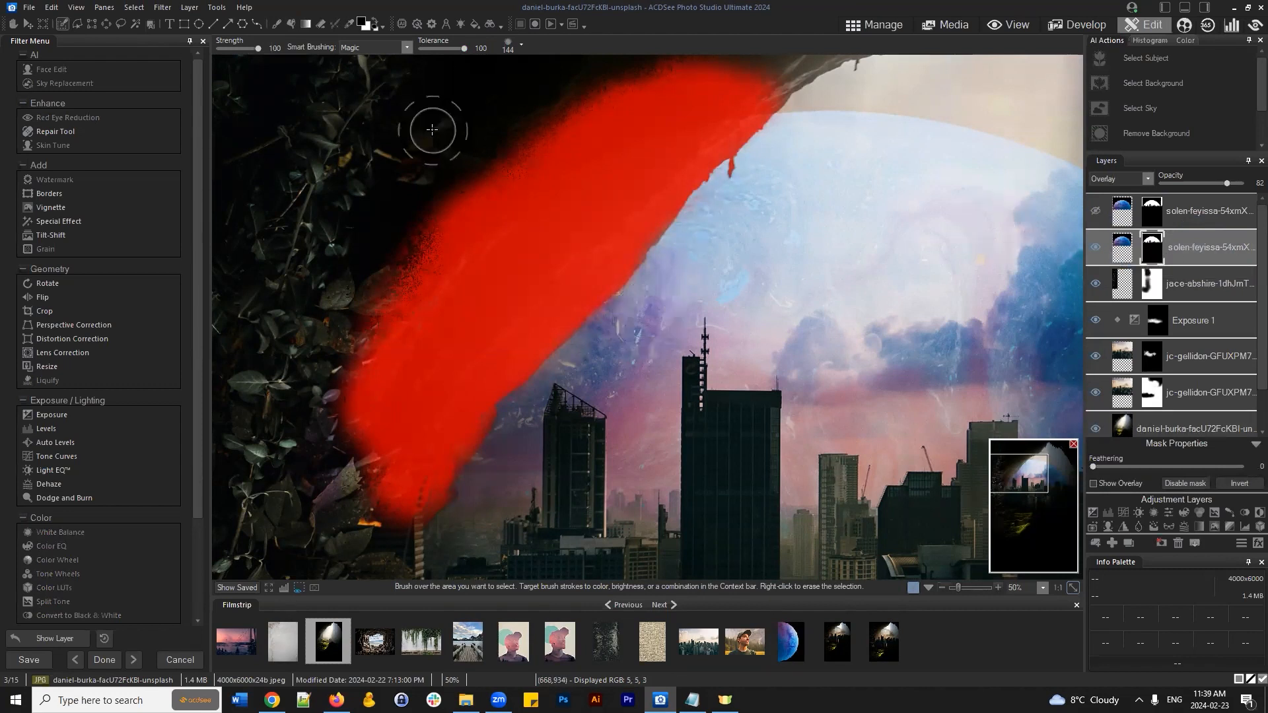
{"action": "left_click", "coordinate": [276, 23]}
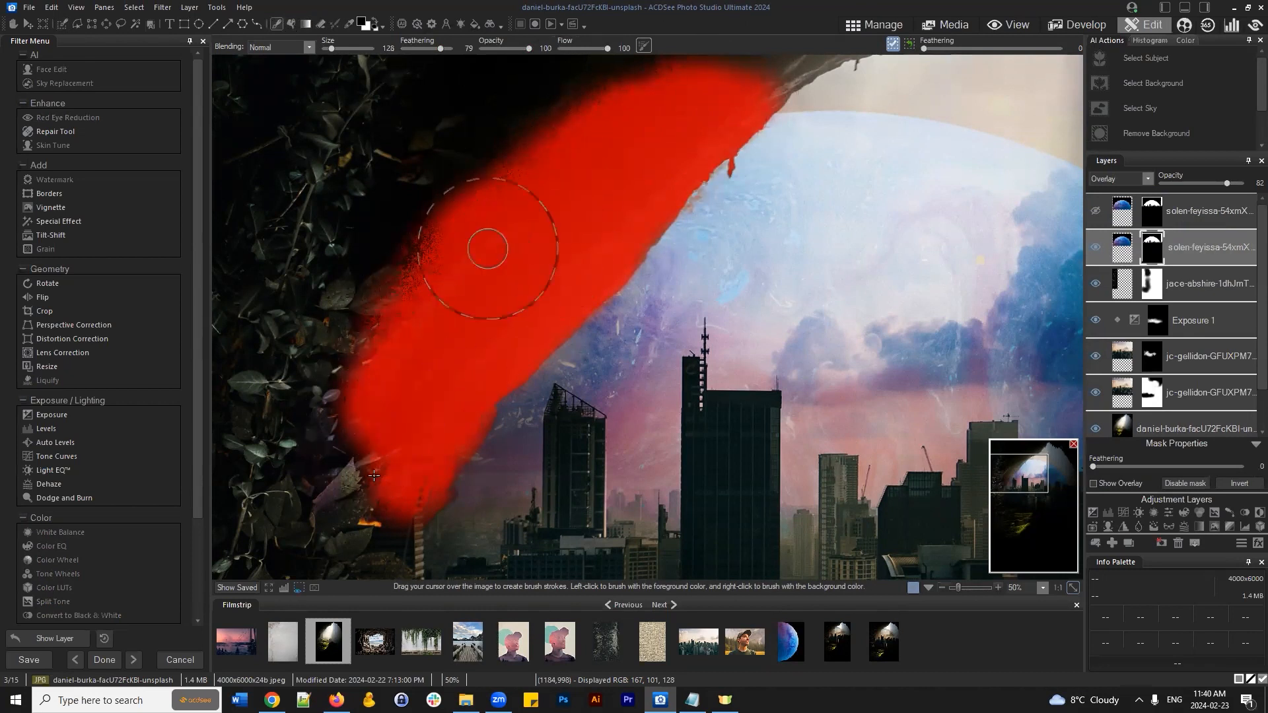
{"action": "left_click_drag", "start_coordinate": [404, 443], "coordinate": [403, 459]}
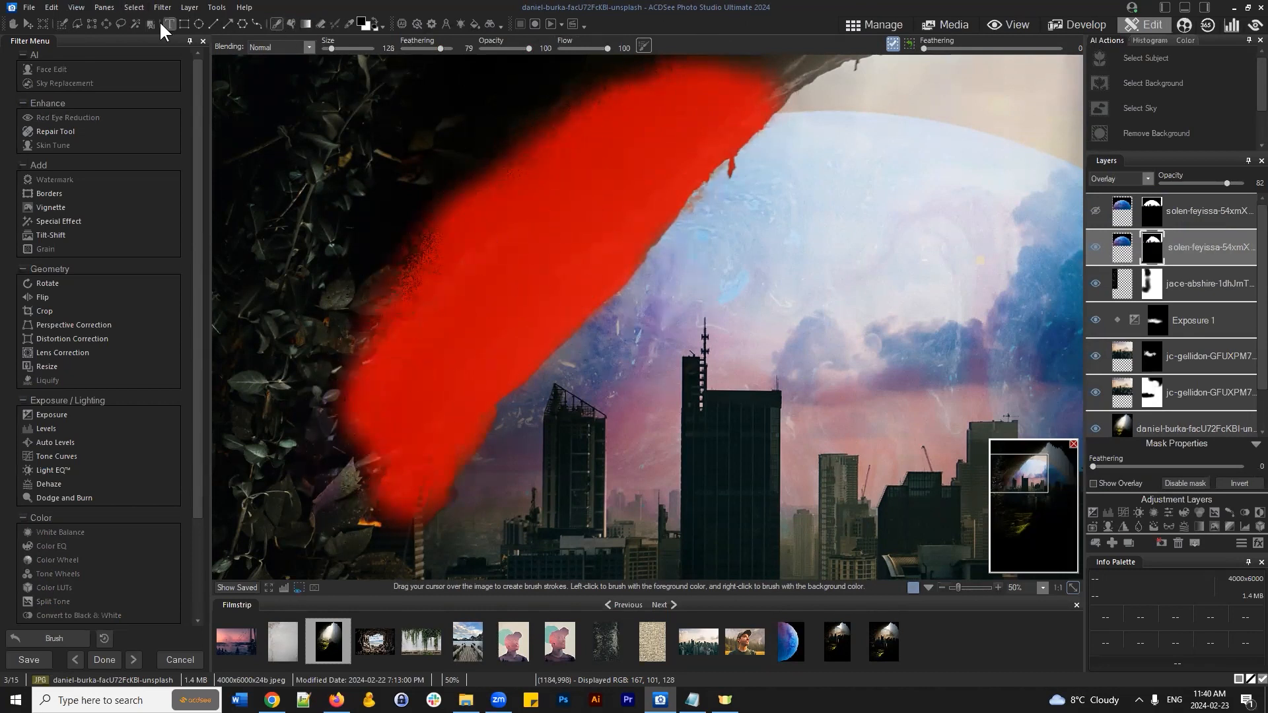
{"action": "left_click", "coordinate": [133, 7]}
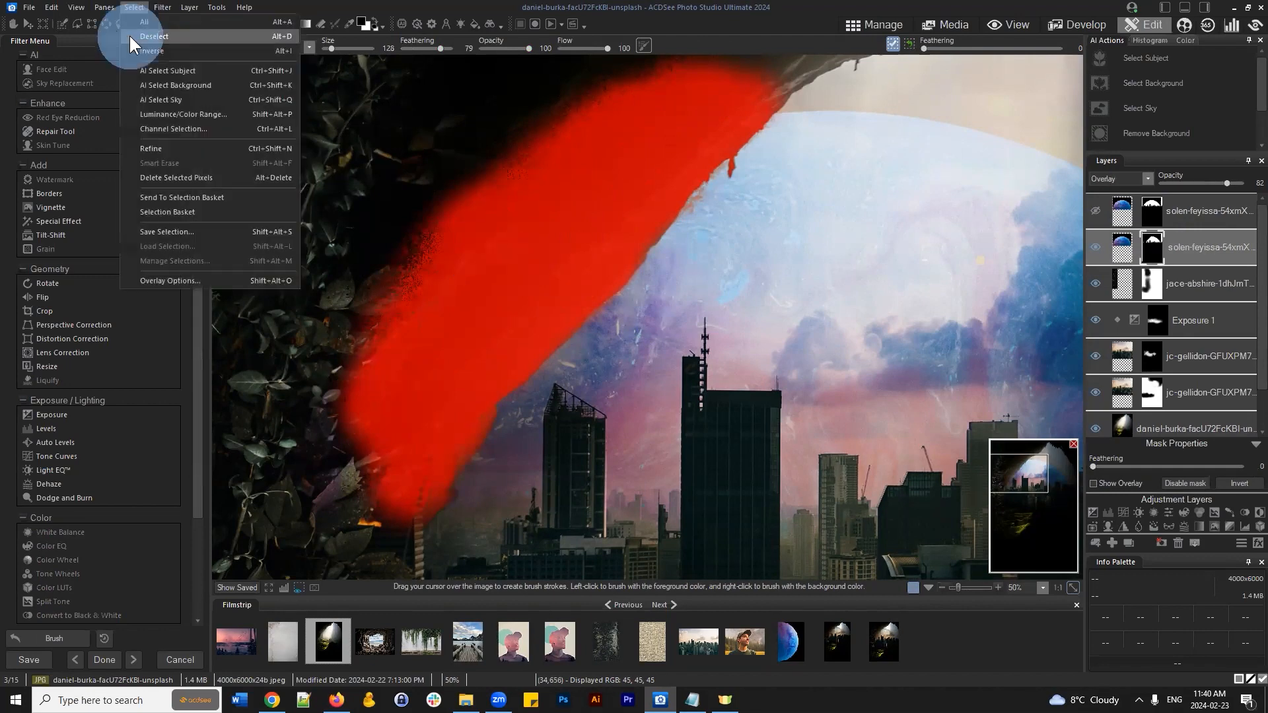
{"action": "left_click", "coordinate": [132, 43]}
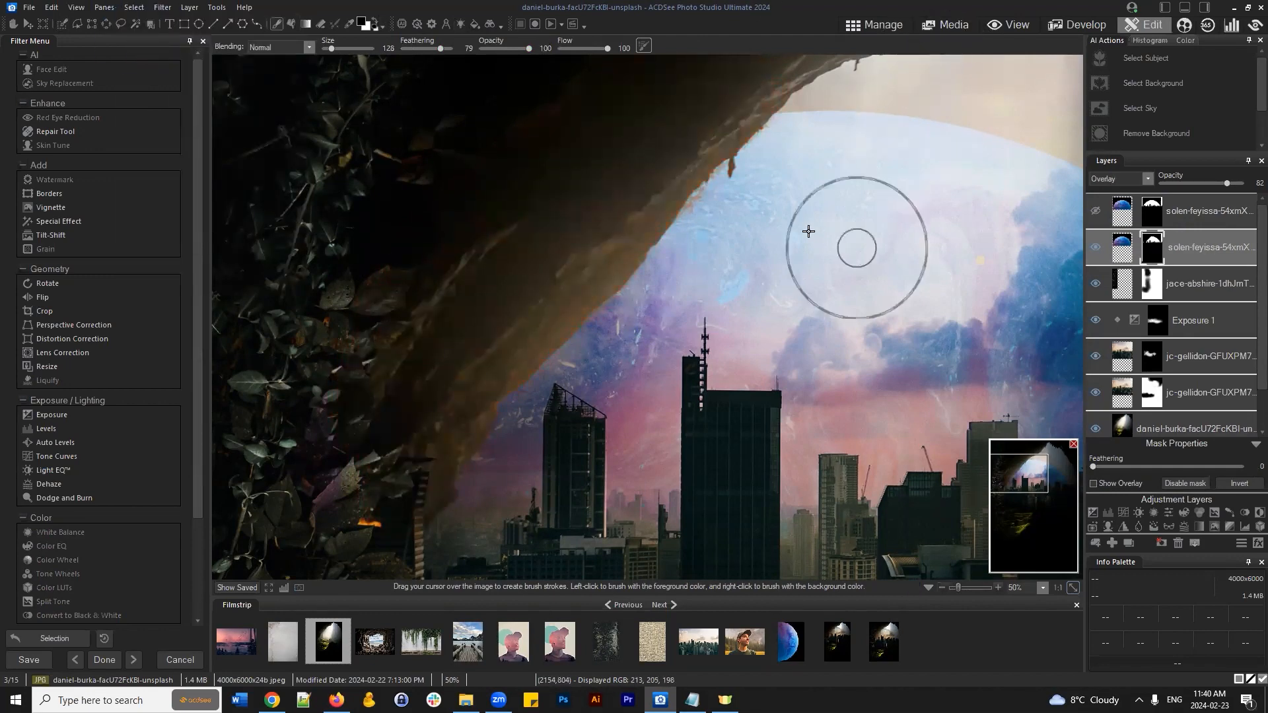
Step: Paint white with a size 14 brush on the lower planet layer's mask to restore the planet along the cave's jagged edge
{"action": "scroll", "coordinate": [858, 186], "scroll_direction": "up", "scroll_amount": 2}
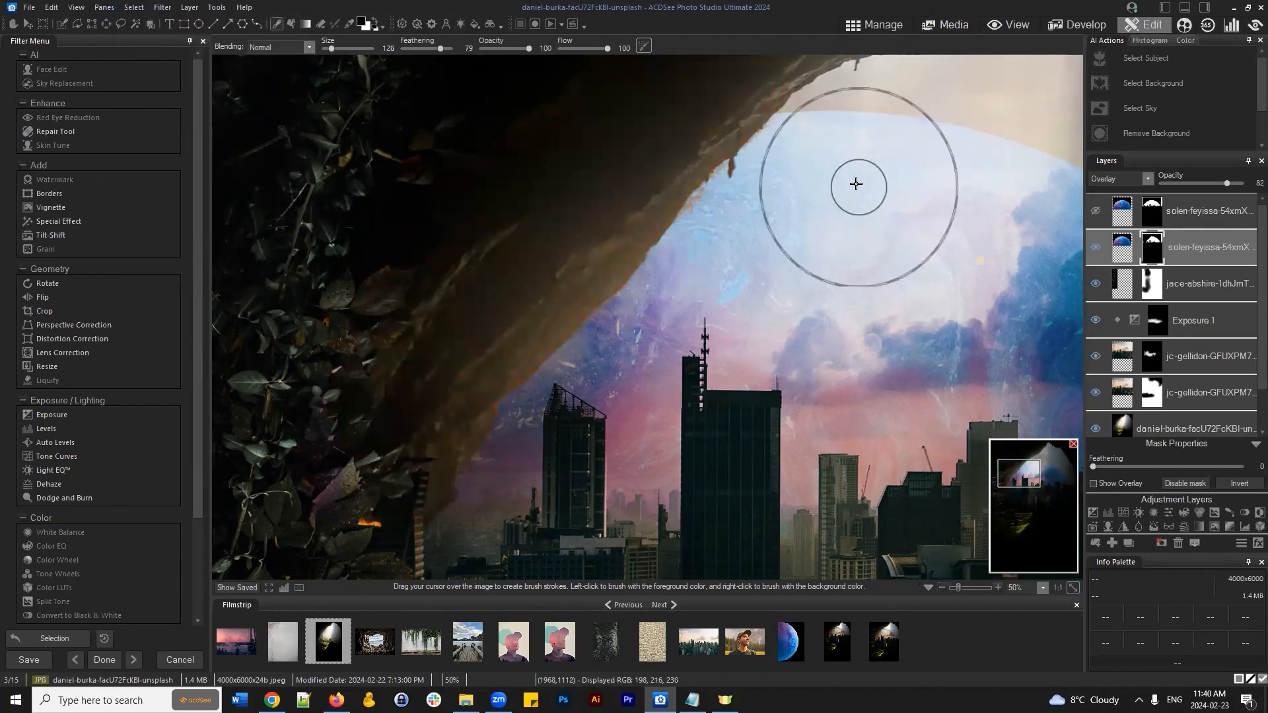
{"action": "scroll", "coordinate": [855, 184], "scroll_direction": "up", "scroll_amount": 2}
{"action": "left_click_drag", "start_coordinate": [1004, 509], "coordinate": [1026, 470]}
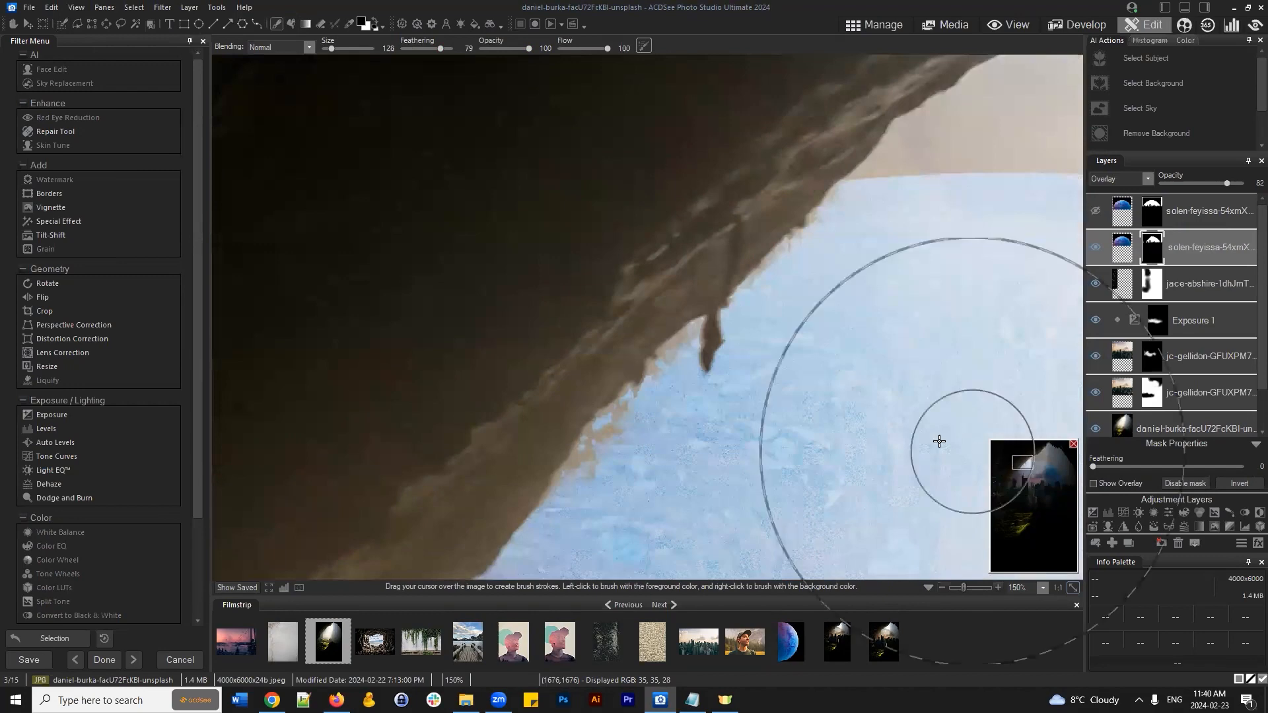
{"action": "scroll", "coordinate": [675, 396], "scroll_direction": "down", "scroll_amount": 3}
{"action": "scroll", "coordinate": [673, 396], "scroll_direction": "down", "scroll_amount": 2}
{"action": "scroll", "coordinate": [670, 387], "scroll_direction": "down", "scroll_amount": 1}
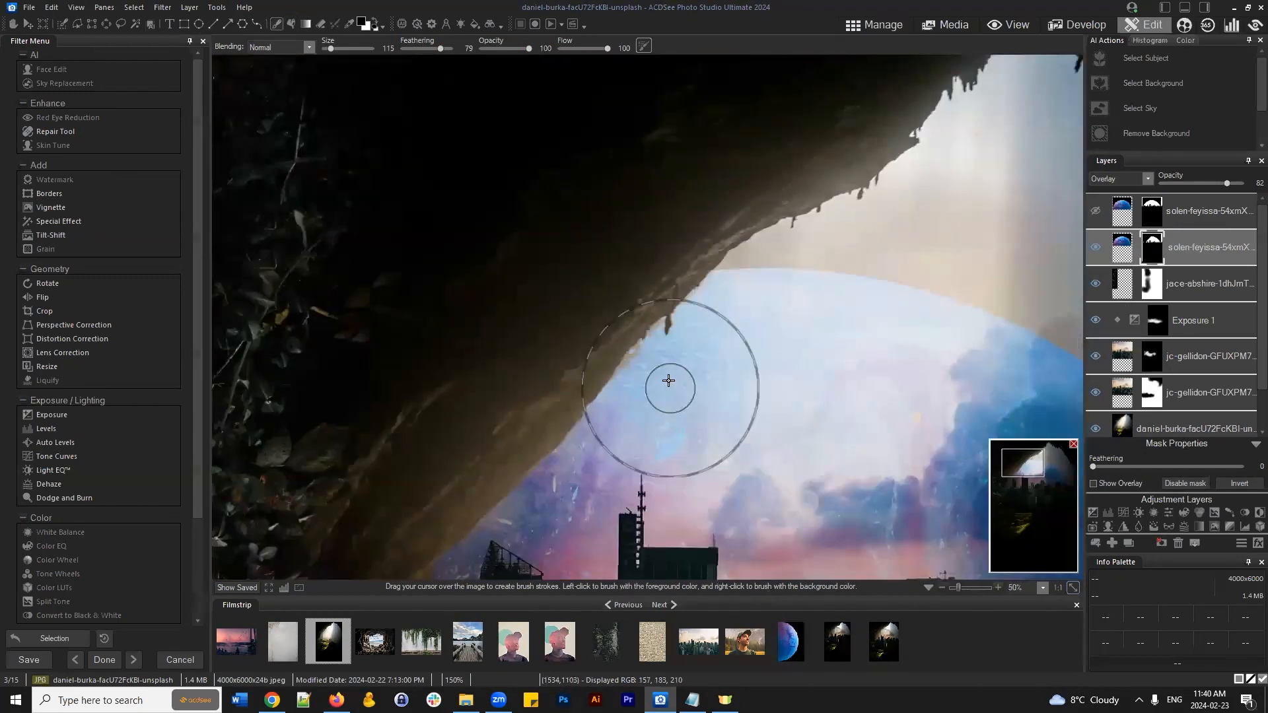
{"action": "scroll", "coordinate": [667, 371], "scroll_direction": "up", "scroll_amount": 3}
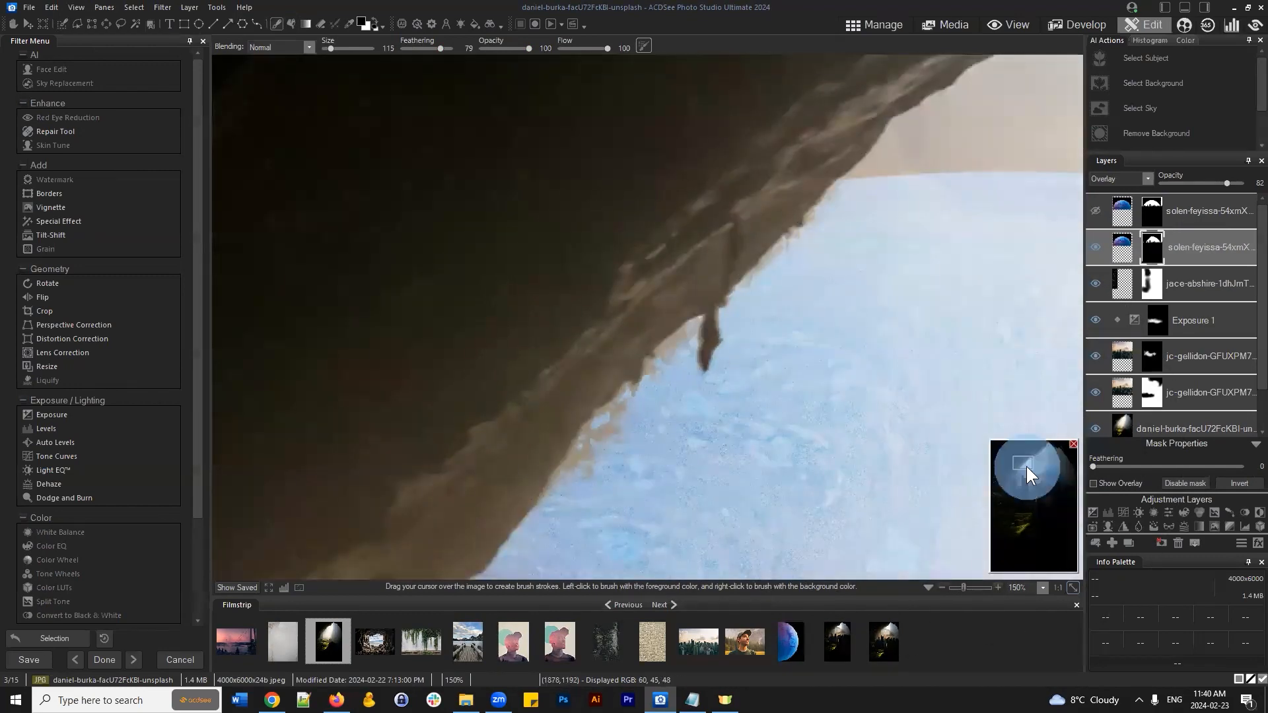
{"action": "left_click", "coordinate": [1024, 473]}
{"action": "left_click_drag", "start_coordinate": [1024, 470], "coordinate": [1026, 468]}
{"action": "scroll", "coordinate": [551, 277], "scroll_direction": "down", "scroll_amount": 1}
{"action": "scroll", "coordinate": [522, 267], "scroll_direction": "down", "scroll_amount": 6}
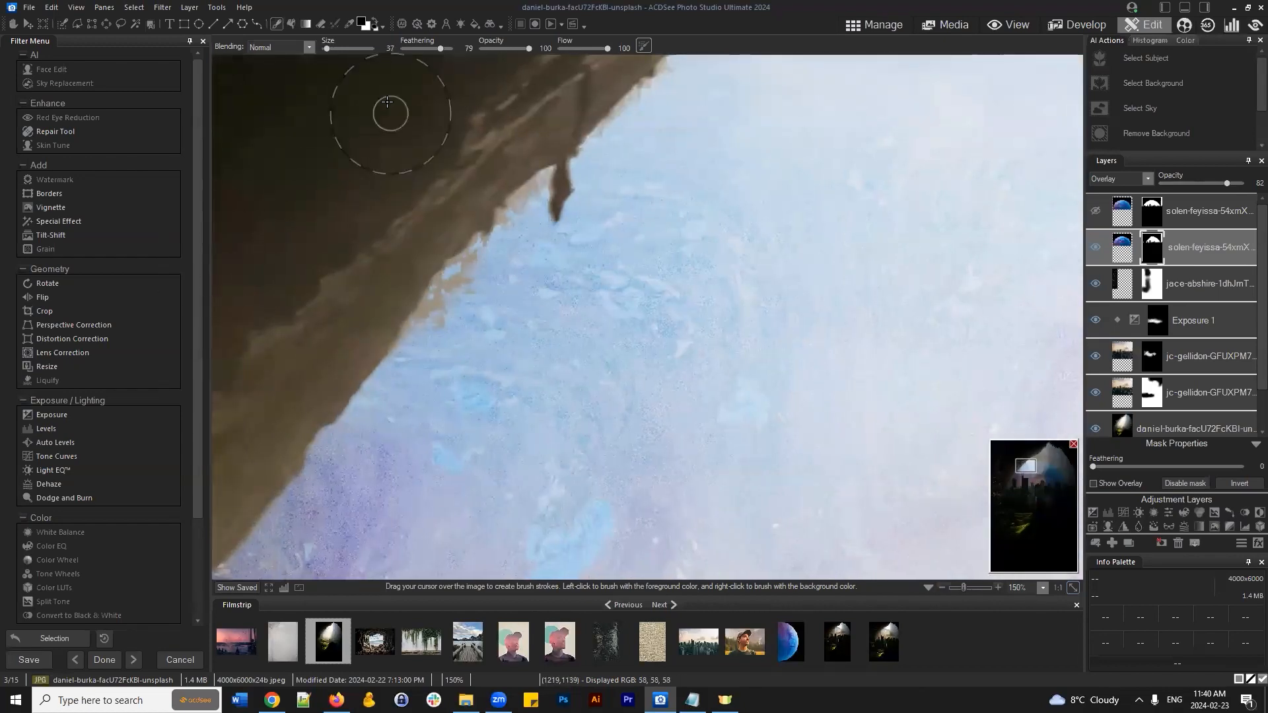
{"action": "left_click", "coordinate": [374, 20]}
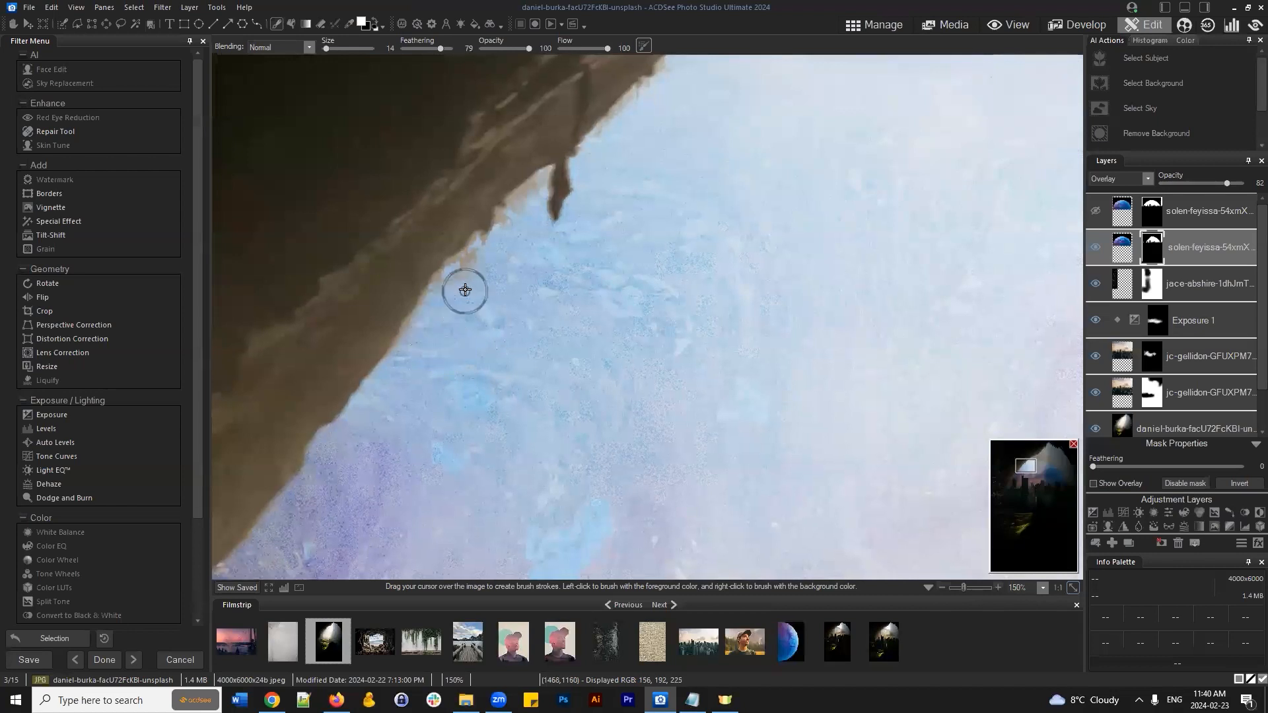
{"action": "left_click_drag", "start_coordinate": [469, 279], "coordinate": [523, 212]}
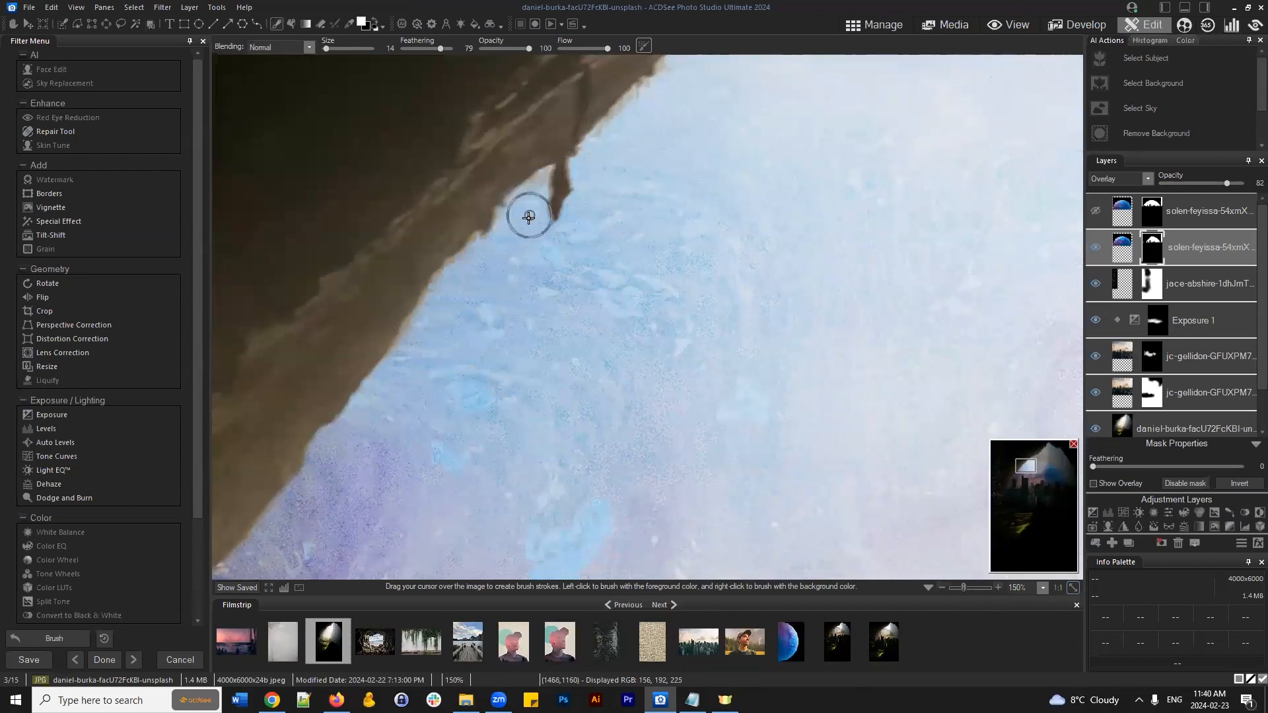
{"action": "left_click_drag", "start_coordinate": [1031, 464], "coordinate": [1030, 462]}
{"action": "mouse_move", "coordinate": [411, 331]}
{"action": "left_mouse_down"}
{"action": "mouse_move", "coordinate": [502, 227]}
{"action": "mouse_move", "coordinate": [424, 312]}
{"action": "left_mouse_up"}
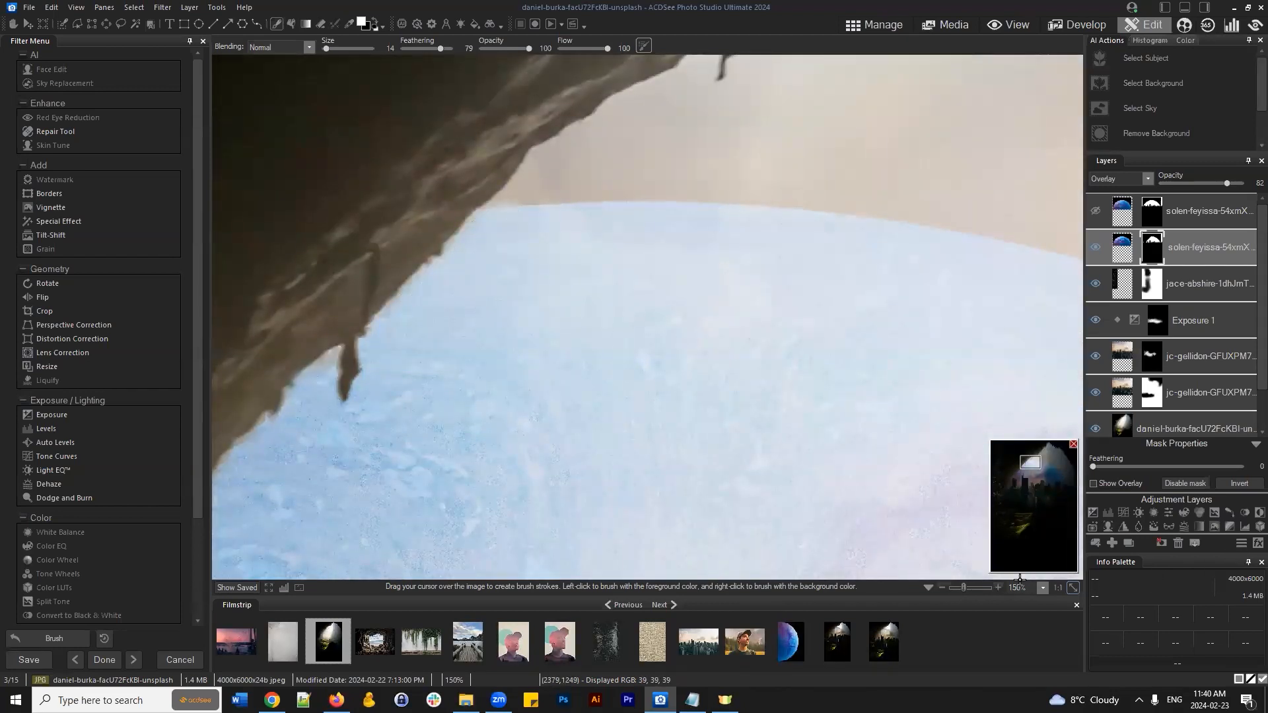
Step: Paint black over the dark clouds on the lower planet layer's mask, using brush sizes 157 and 118, to bring the clouds forward
{"action": "left_click", "coordinate": [1072, 587]}
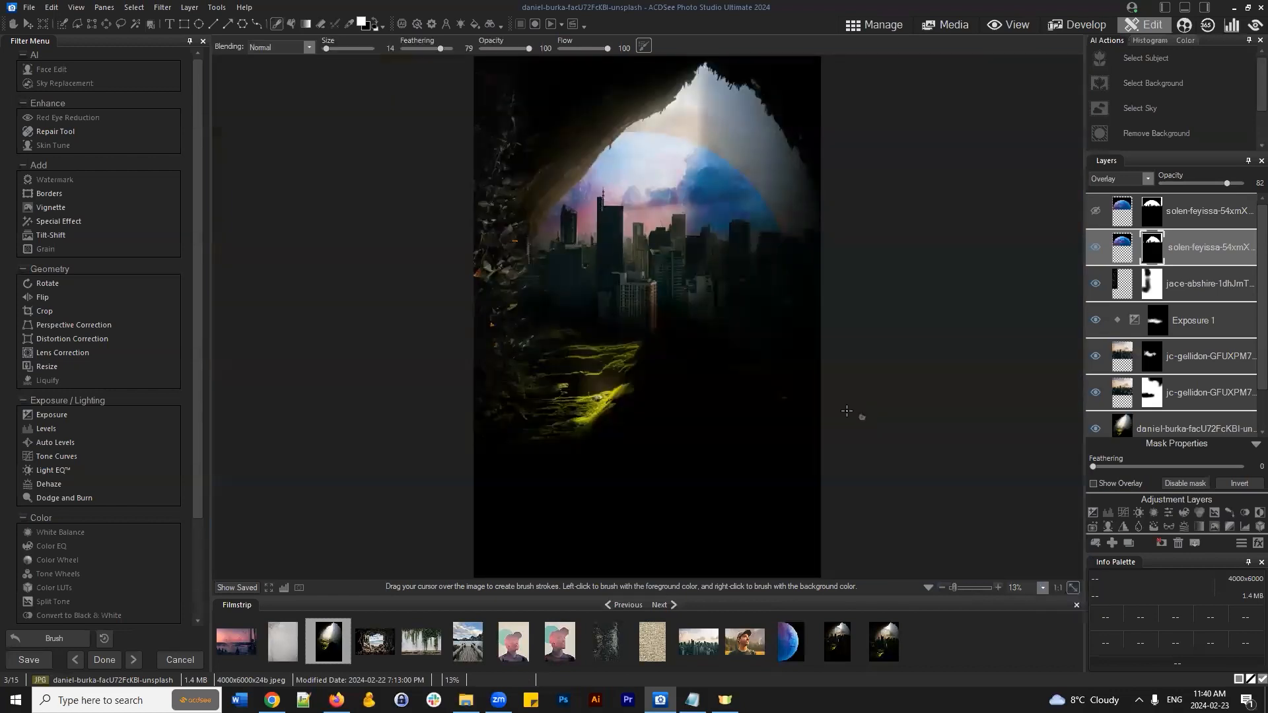
{"action": "scroll", "coordinate": [593, 130], "scroll_direction": "up", "scroll_amount": 1}
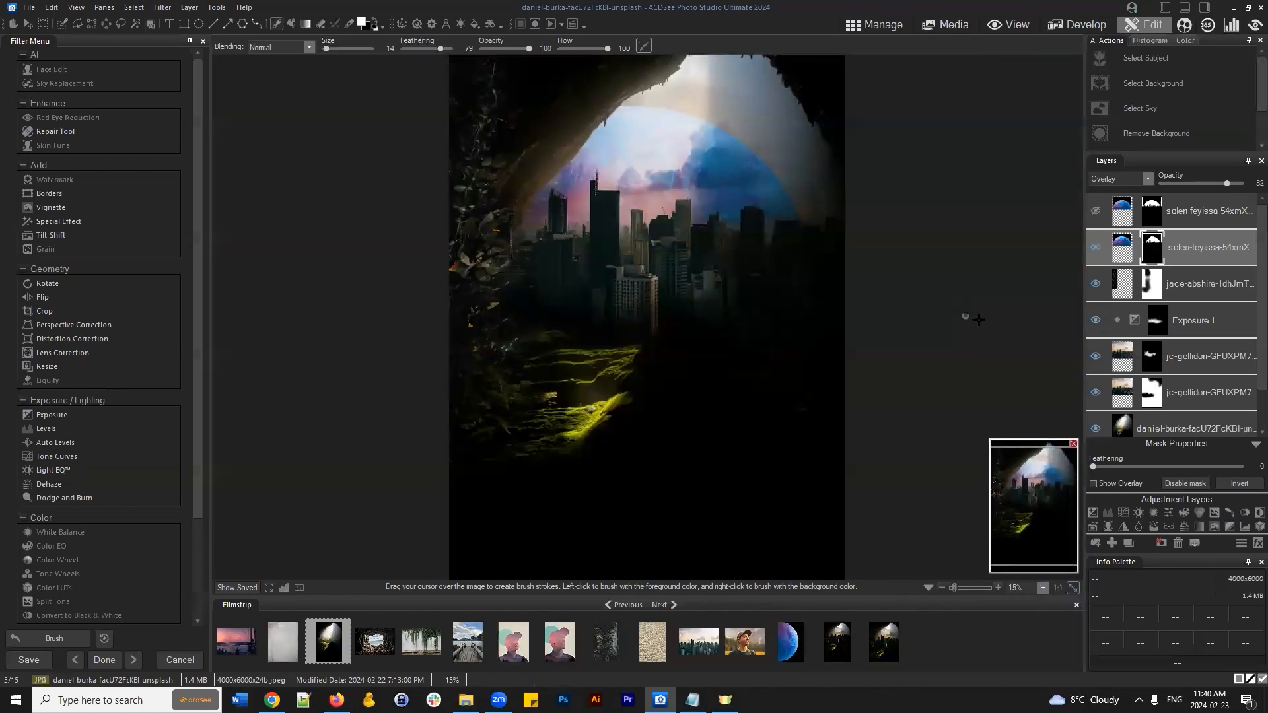
{"action": "left_click", "coordinate": [1056, 492]}
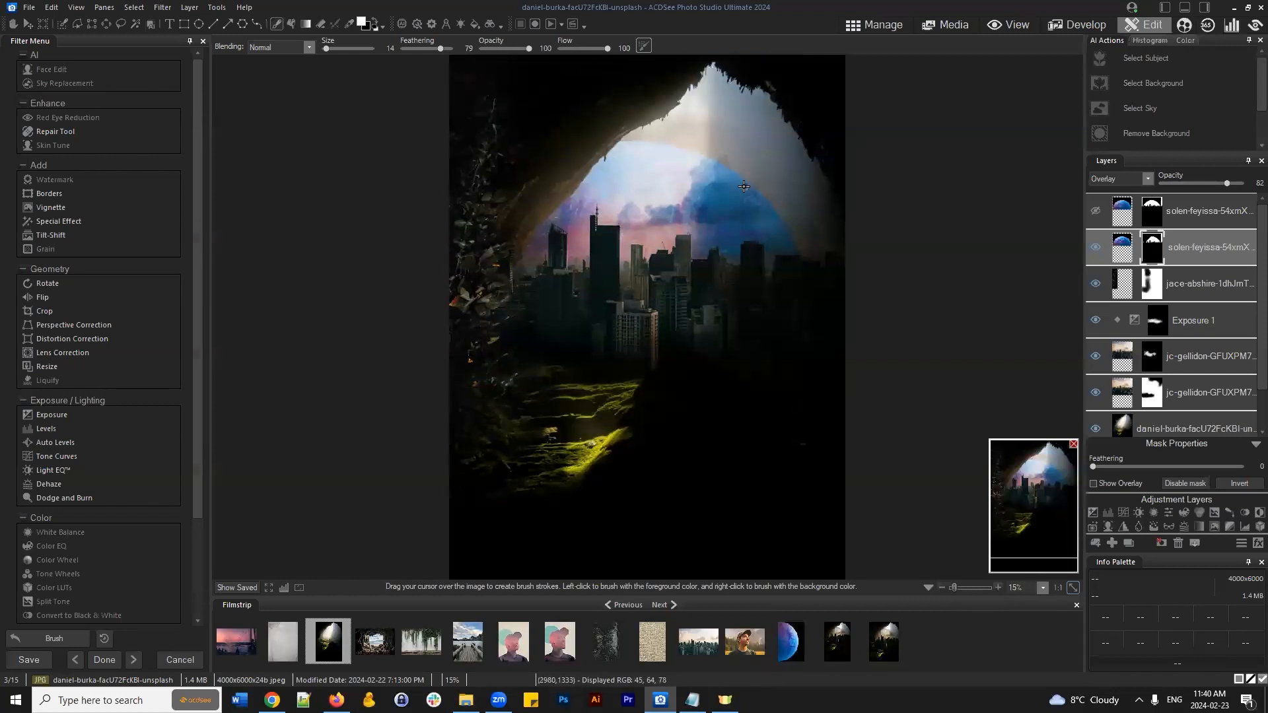
{"action": "scroll", "coordinate": [736, 191], "scroll_direction": "up", "scroll_amount": 3}
{"action": "scroll", "coordinate": [826, 233], "scroll_direction": "up", "scroll_amount": 1}
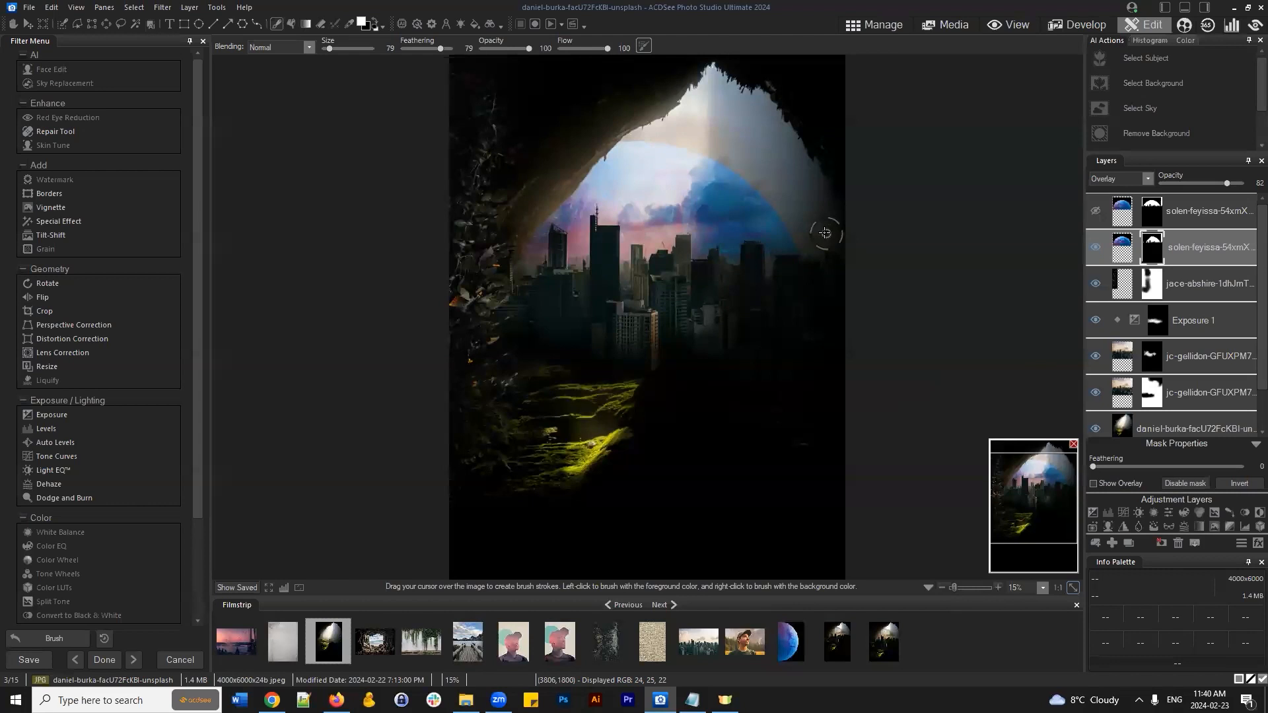
{"action": "left_click_drag", "start_coordinate": [1051, 502], "coordinate": [1047, 481]}
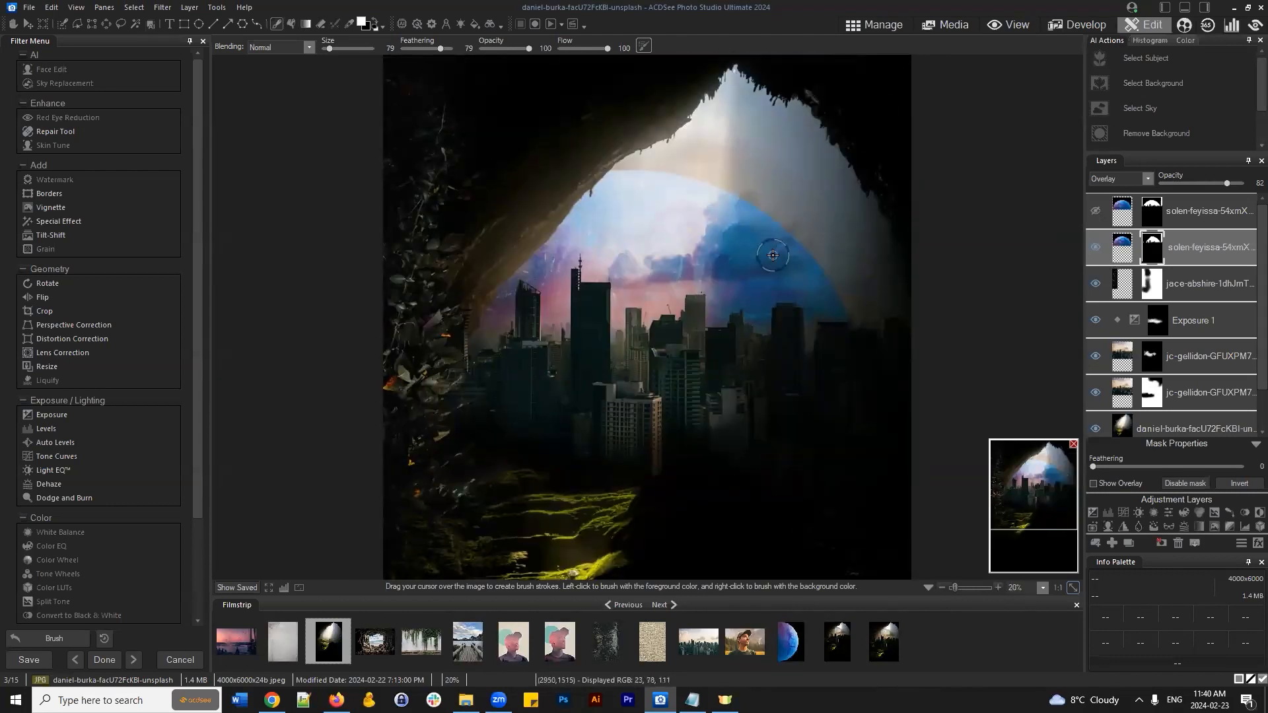
{"action": "left_click", "coordinate": [375, 22]}
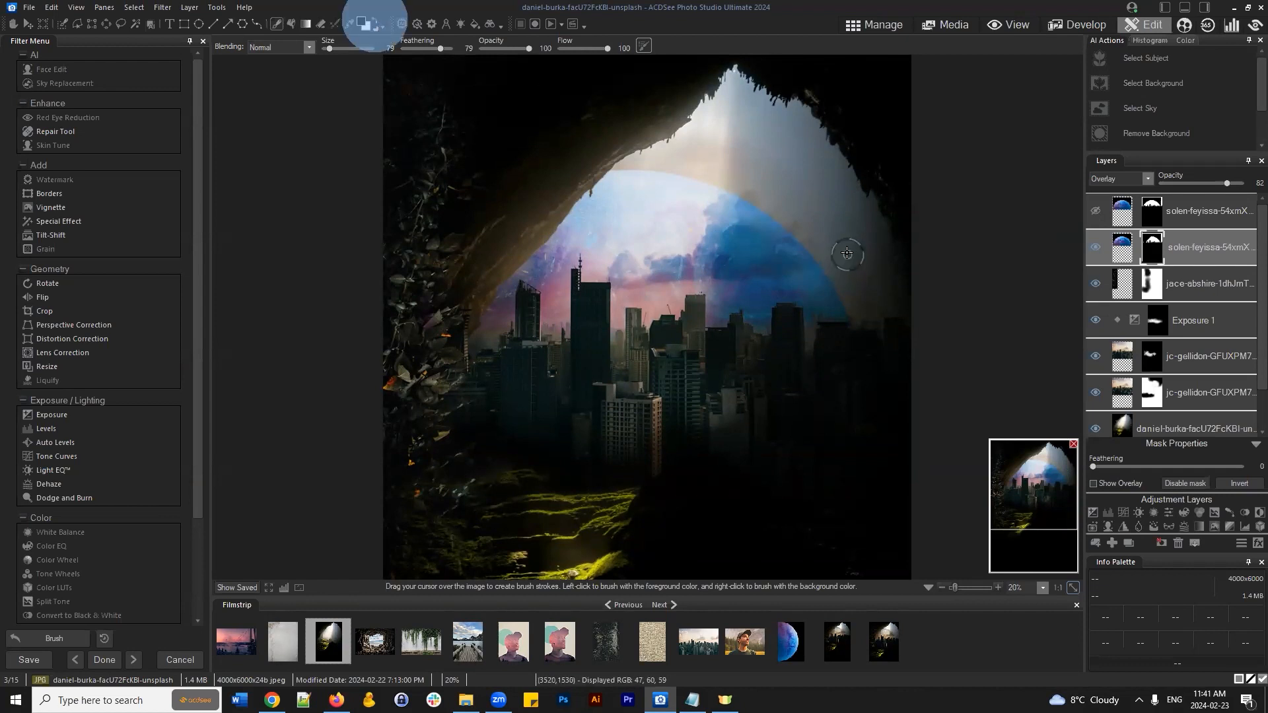
{"action": "scroll", "coordinate": [759, 231], "scroll_direction": "up", "scroll_amount": 3}
{"action": "mouse_move", "coordinate": [764, 220]}
{"action": "left_mouse_down"}
{"action": "mouse_move", "coordinate": [824, 256]}
{"action": "mouse_move", "coordinate": [759, 198]}
{"action": "mouse_move", "coordinate": [750, 213]}
{"action": "mouse_move", "coordinate": [752, 193]}
{"action": "mouse_move", "coordinate": [742, 249]}
{"action": "left_mouse_up"}
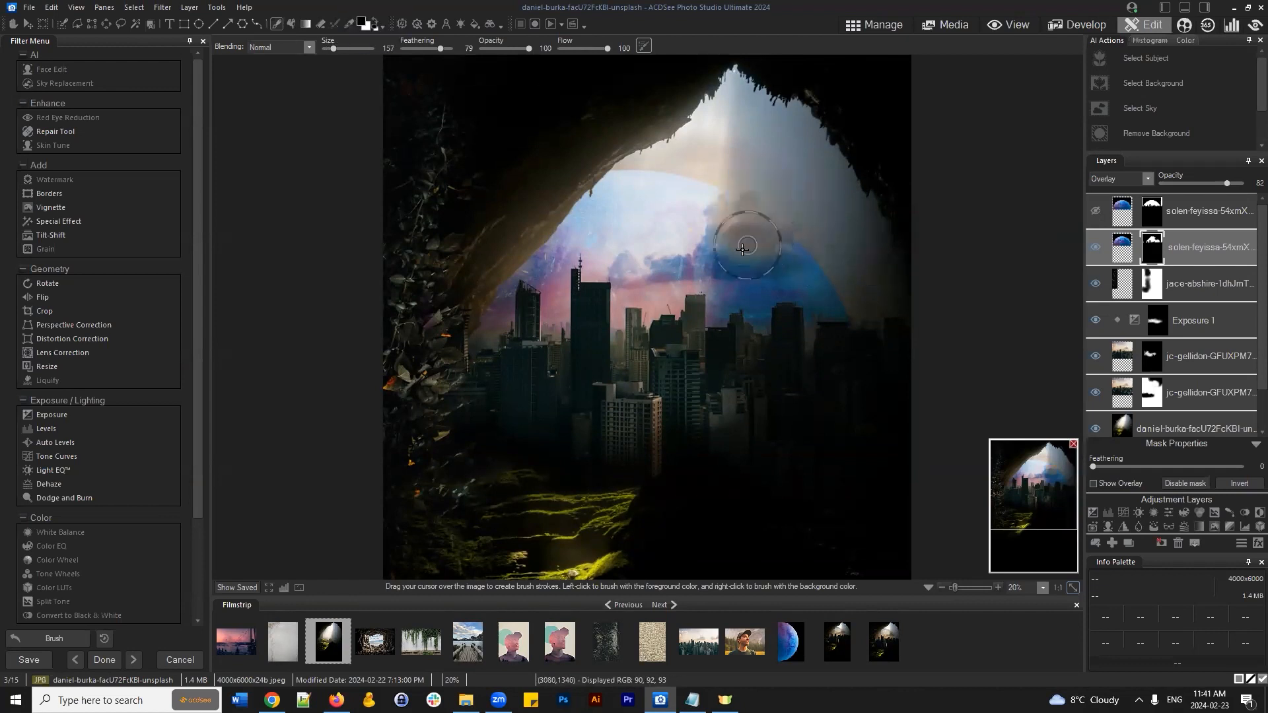
{"action": "scroll", "coordinate": [686, 207], "scroll_direction": "down", "scroll_amount": 4}
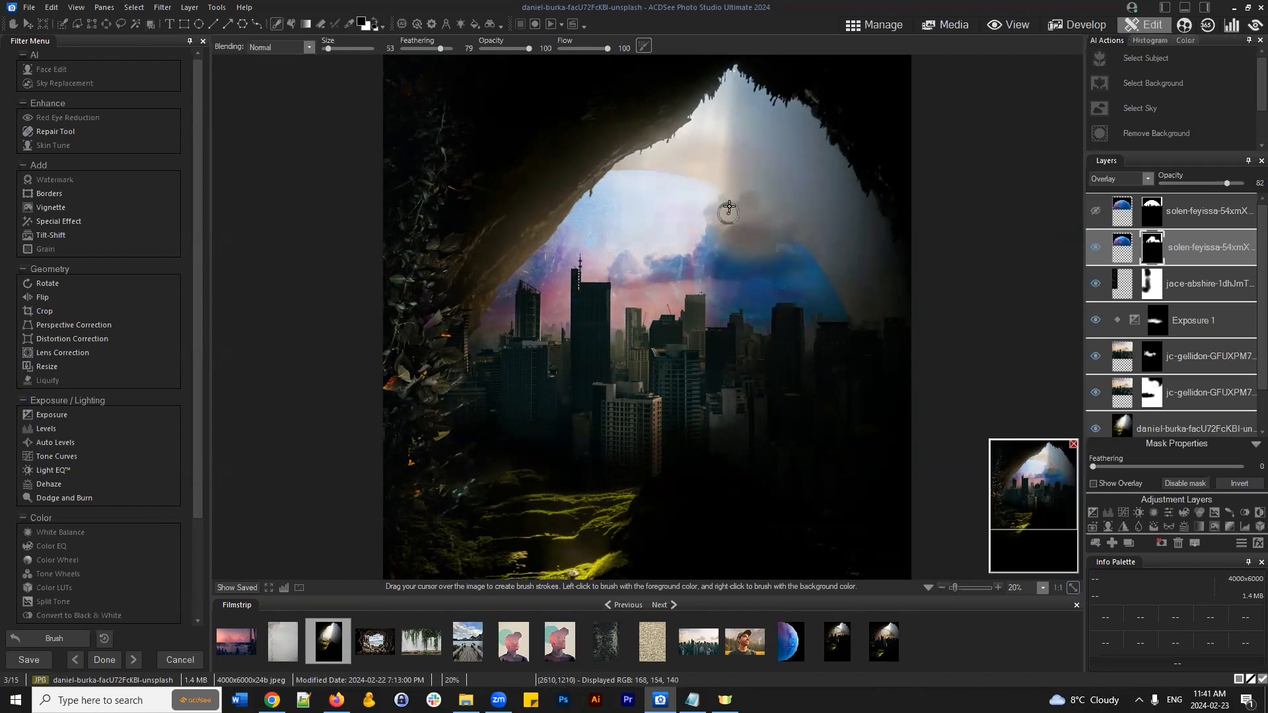
{"action": "mouse_move", "coordinate": [729, 206]}
{"action": "left_mouse_down"}
{"action": "mouse_move", "coordinate": [712, 251]}
{"action": "mouse_move", "coordinate": [748, 232]}
{"action": "mouse_move", "coordinate": [789, 233]}
{"action": "left_mouse_up"}
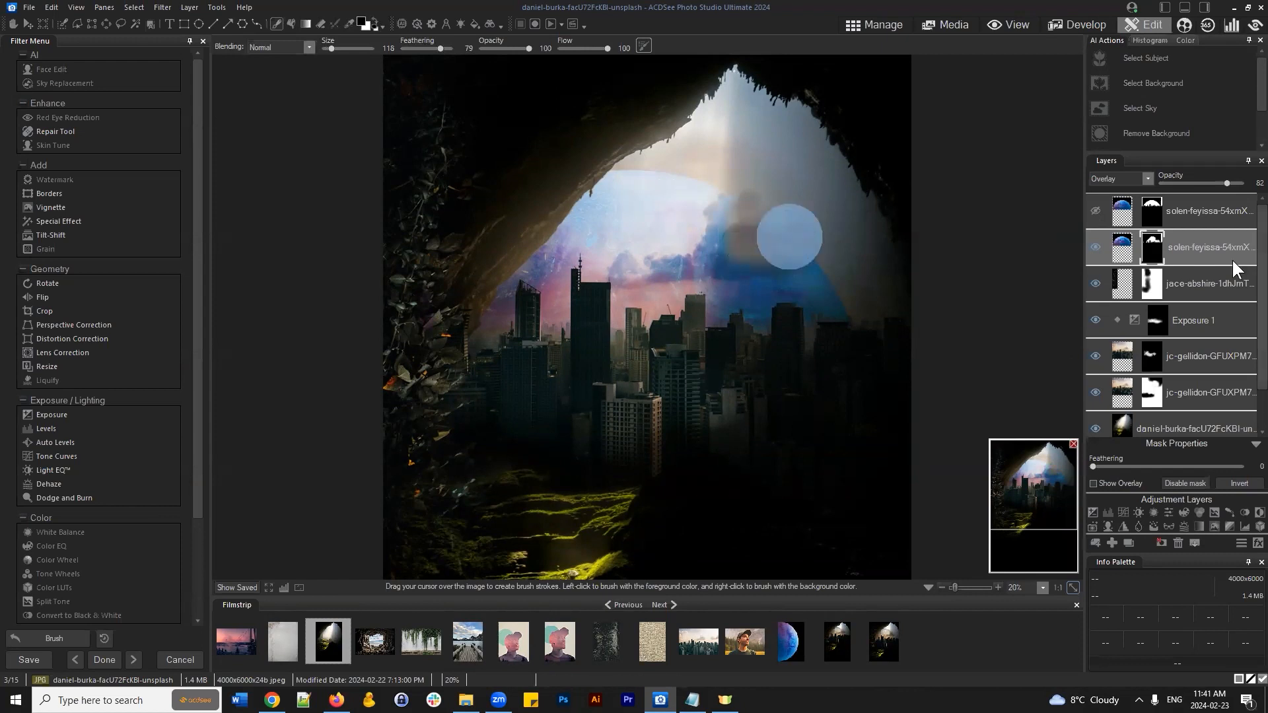
Step: Compare the hidden upper planet layer by toggling its visibility, and delete it
{"action": "left_click", "coordinate": [1094, 210]}
{"action": "left_click", "coordinate": [1095, 211]}
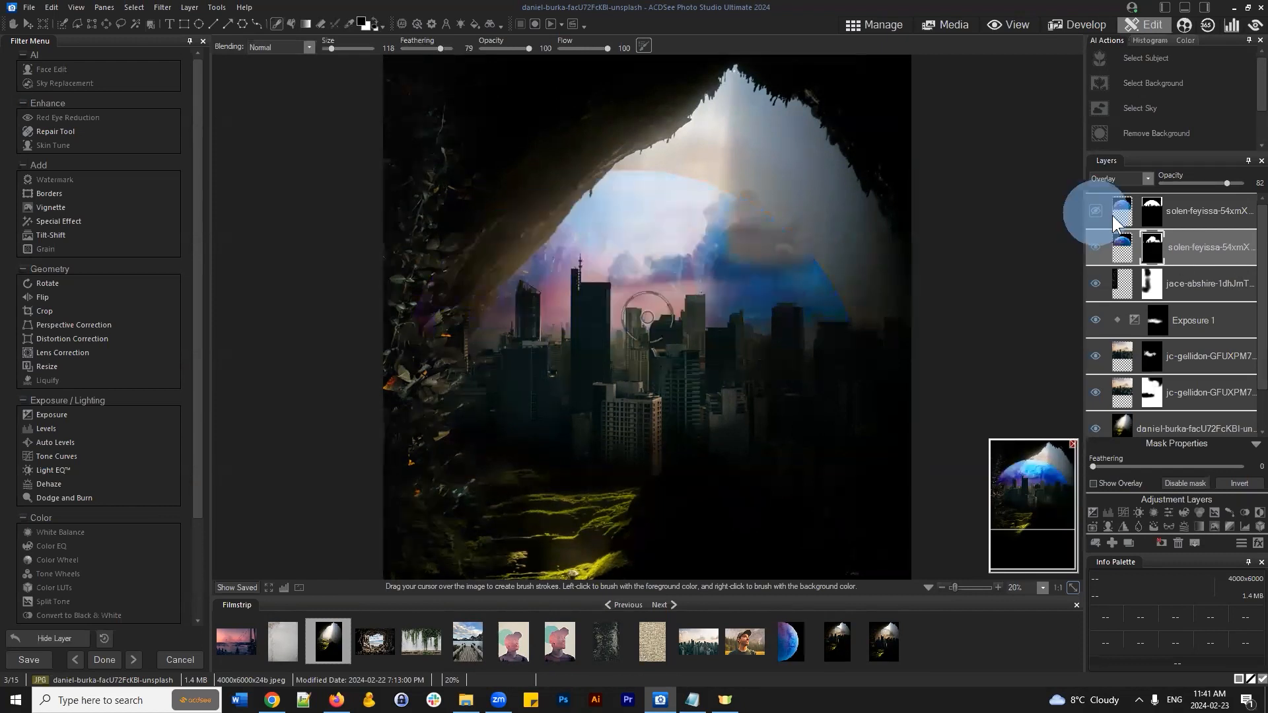
{"action": "left_click", "coordinate": [1195, 220]}
{"action": "left_click", "coordinate": [1178, 543]}
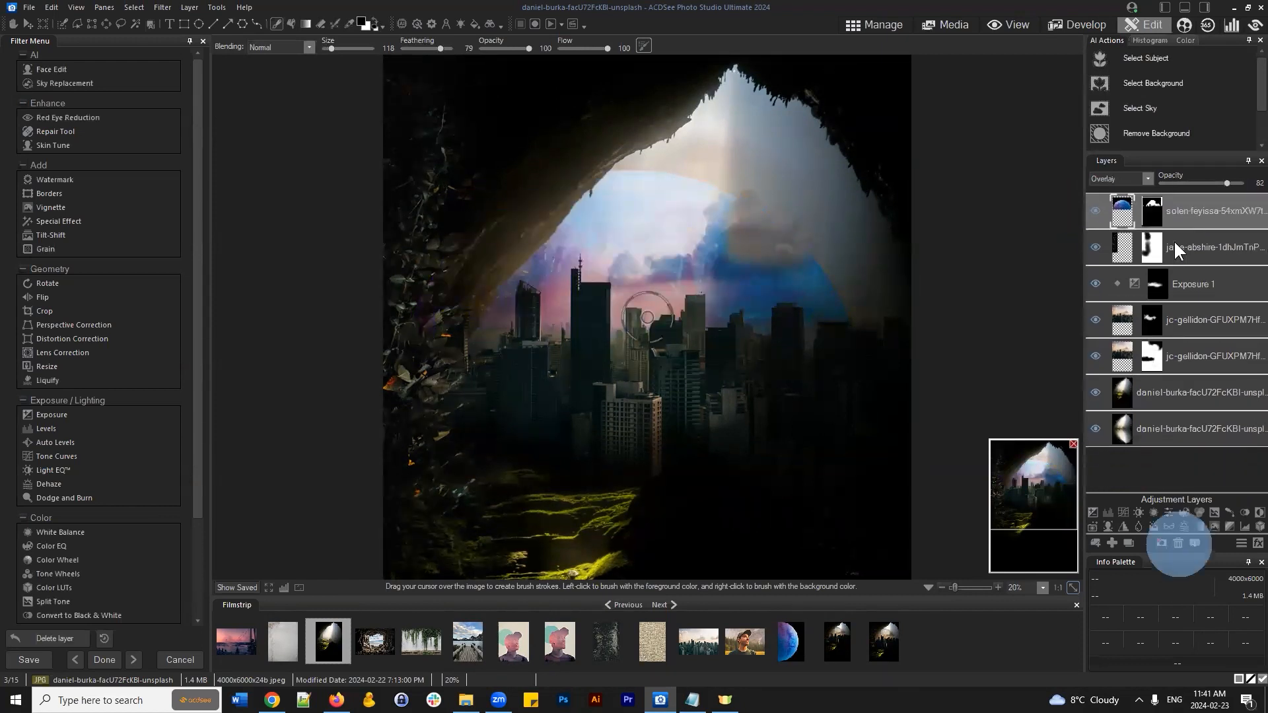
{"action": "left_click", "coordinate": [1092, 210]}
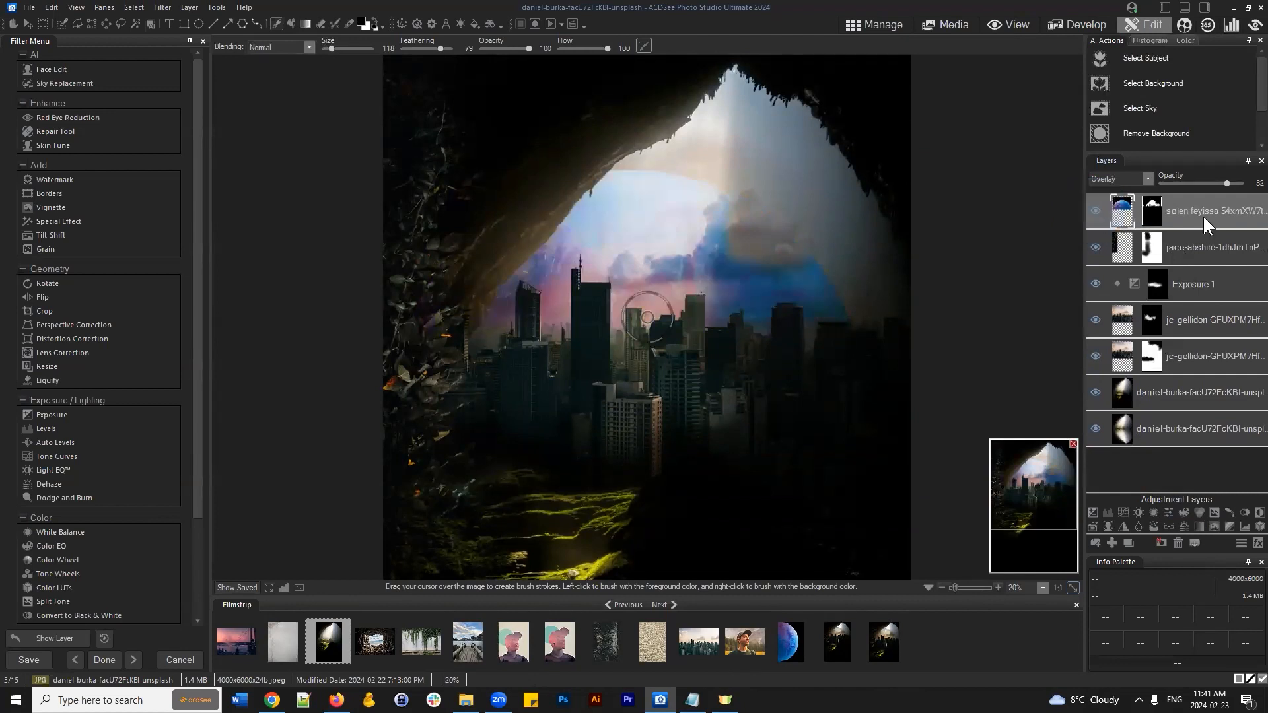
Step: Raise the remaining planet layer's opacity to 100 and try a black size 118 brush stroke over the clouds
{"action": "mouse_move", "coordinate": [1226, 183]}
{"action": "left_mouse_down"}
{"action": "mouse_move", "coordinate": [1179, 183]}
{"action": "mouse_move", "coordinate": [1241, 183]}
{"action": "left_mouse_up"}
{"action": "left_click", "coordinate": [710, 236]}
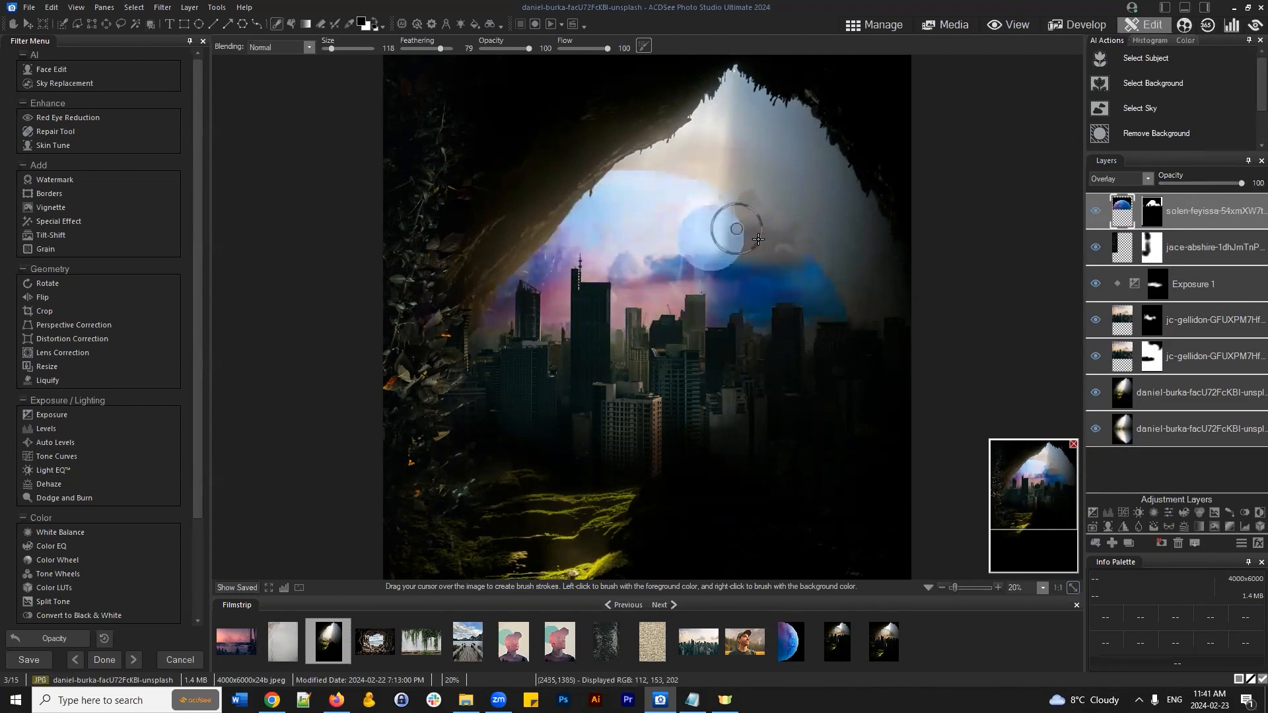
{"action": "key", "text": "ctrl+z"}
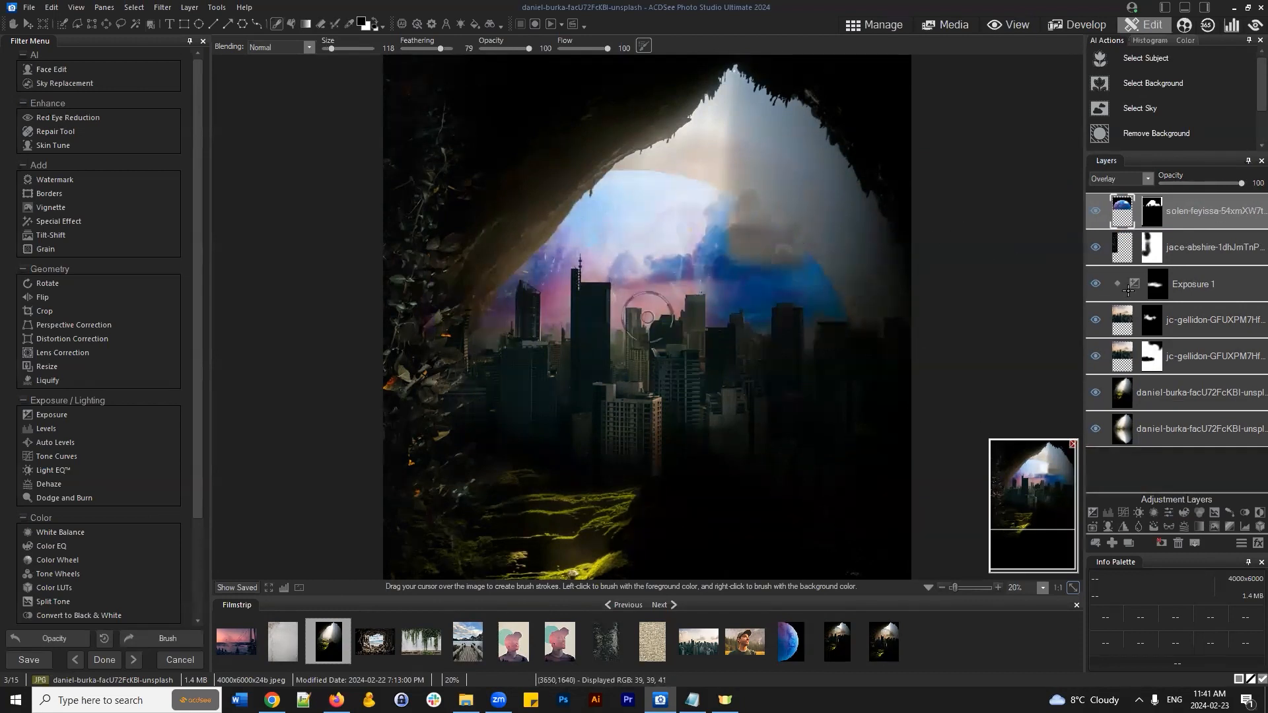
Step: Undo the opacity change, the planet layer's deletion and the black brushing over the clouds
{"action": "key", "text": "ctrl+z"}
{"action": "key", "text": "ctrl+z"}
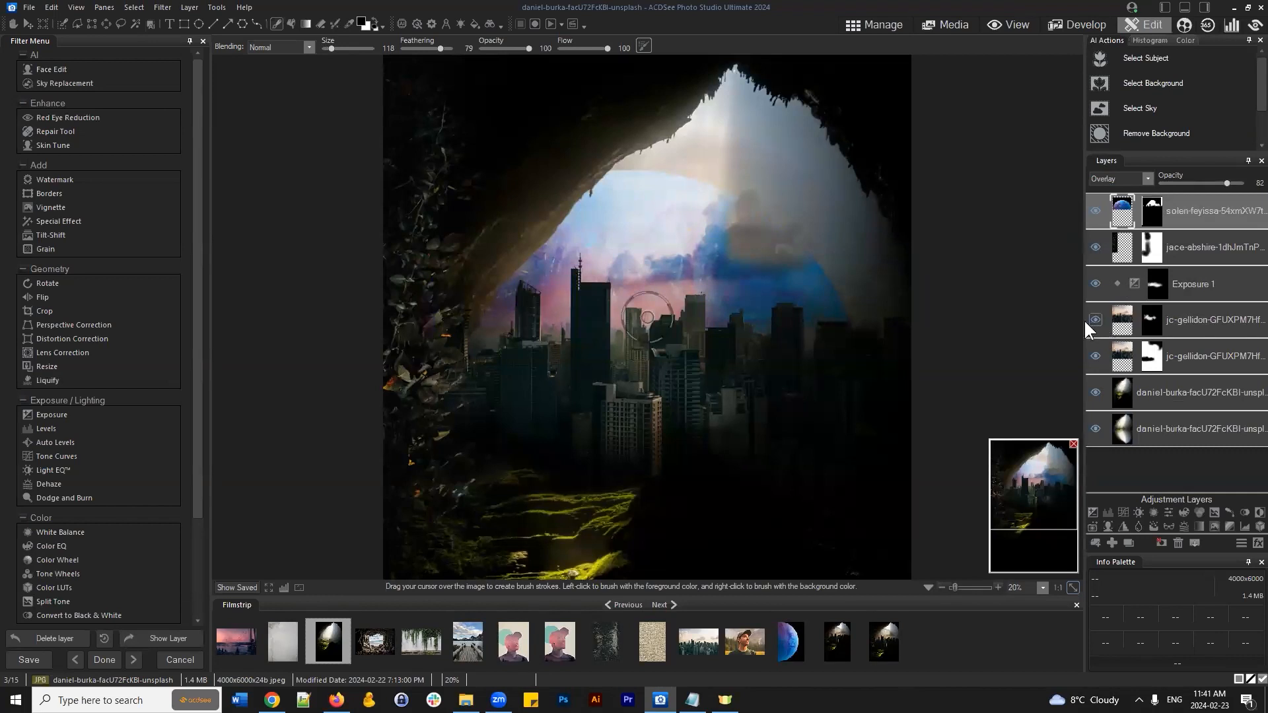
{"action": "key", "text": "ctrl+z"}
{"action": "key", "text": "ctrl+z"}
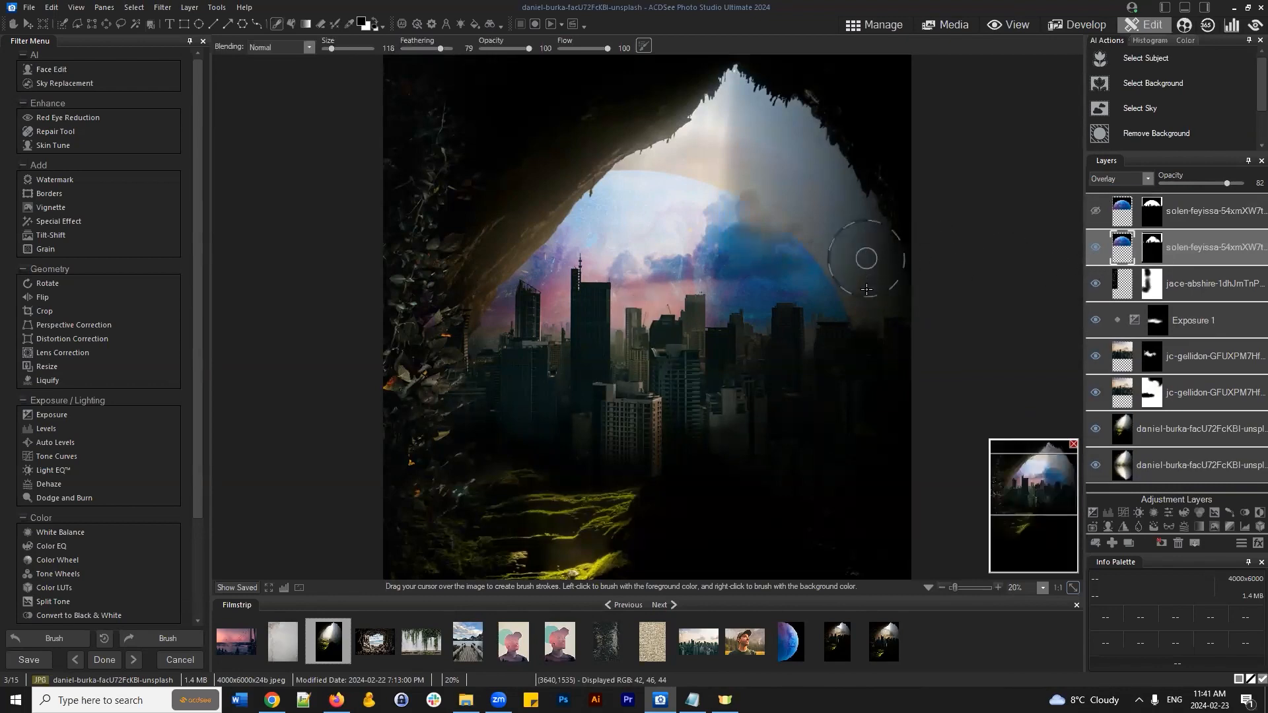
Step: Hide the lower planet, foliage and Exposure 1 layers to expose the original clouds, toggling the upper city layer to compare
{"action": "scroll", "coordinate": [866, 289], "scroll_direction": "up", "scroll_amount": 1}
{"action": "mouse_move", "coordinate": [1027, 487]}
{"action": "left_mouse_down"}
{"action": "mouse_move", "coordinate": [1055, 481]}
{"action": "mouse_move", "coordinate": [1038, 483]}
{"action": "left_mouse_up"}
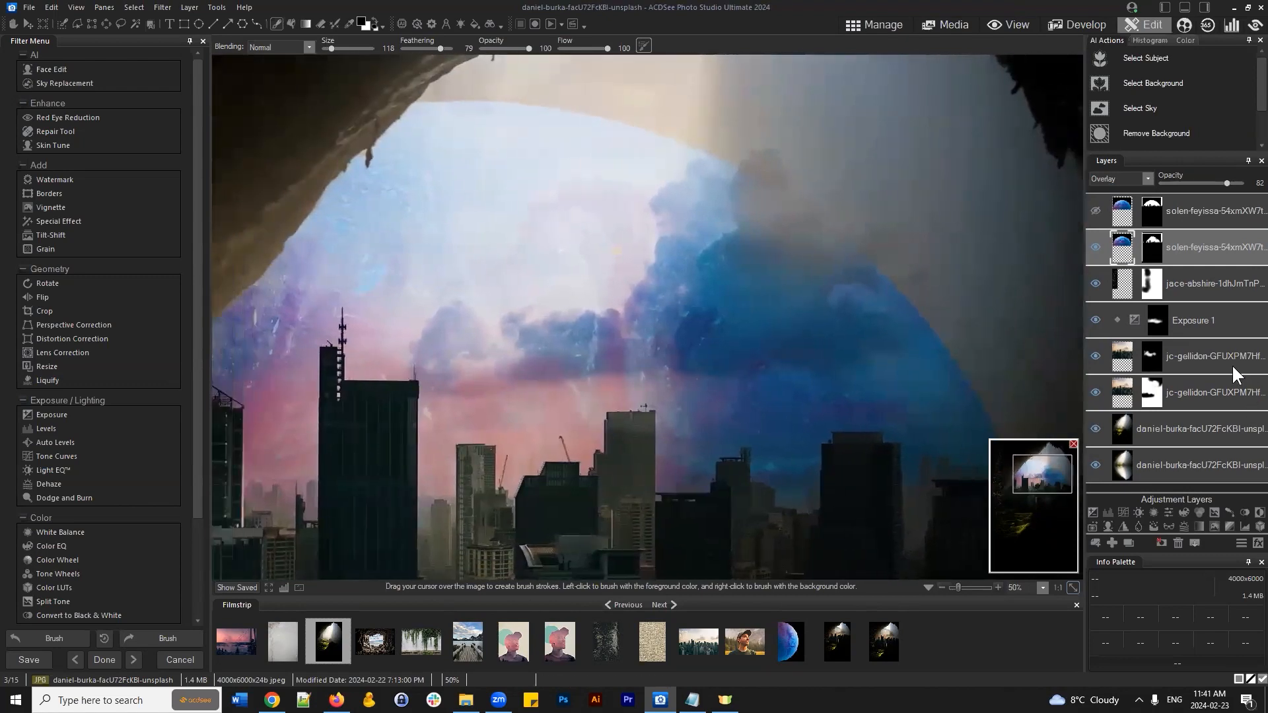
{"action": "scroll", "coordinate": [821, 283], "scroll_direction": "down", "scroll_amount": 2}
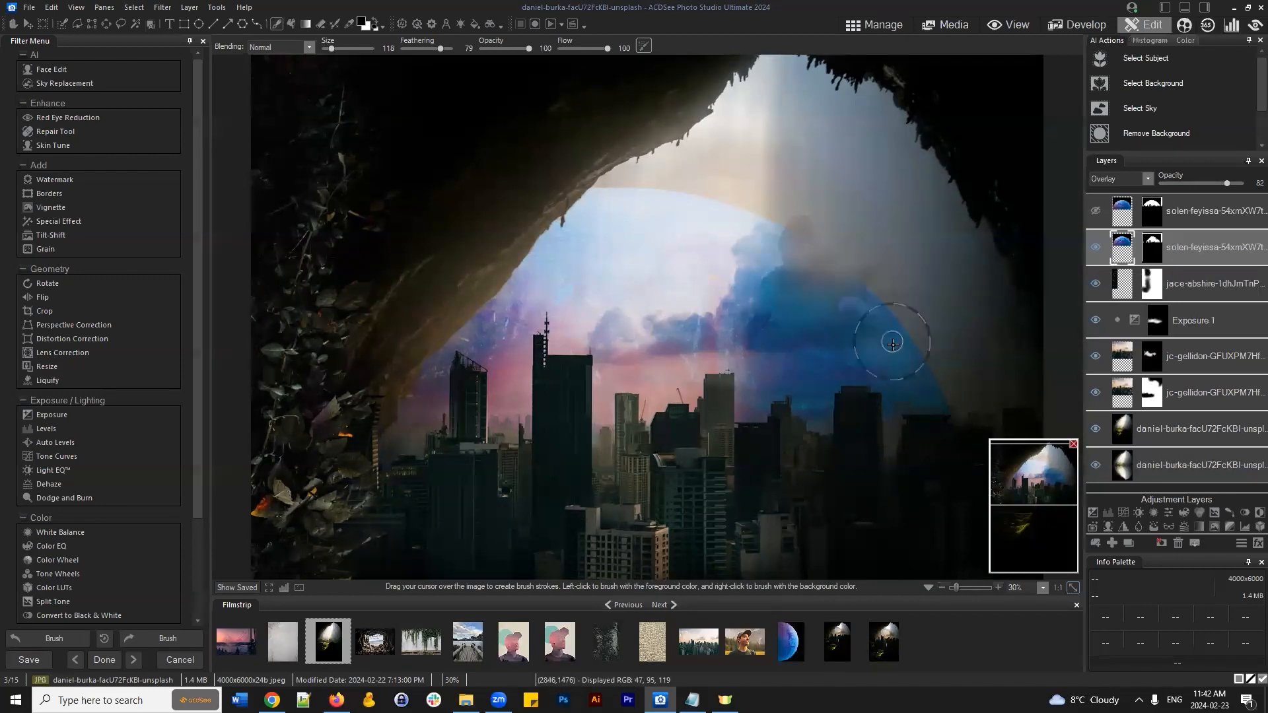
{"action": "scroll", "coordinate": [852, 328], "scroll_direction": "down", "scroll_amount": 1}
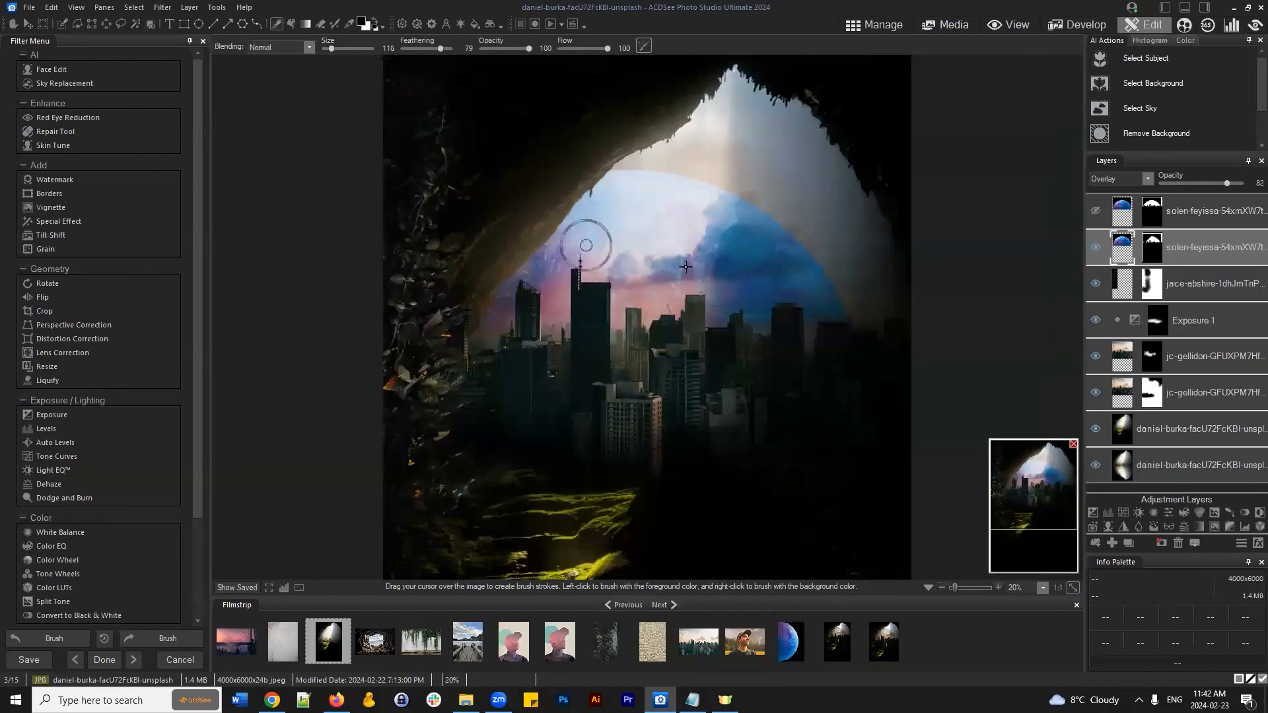
{"action": "scroll", "coordinate": [708, 278], "scroll_direction": "down", "scroll_amount": 1}
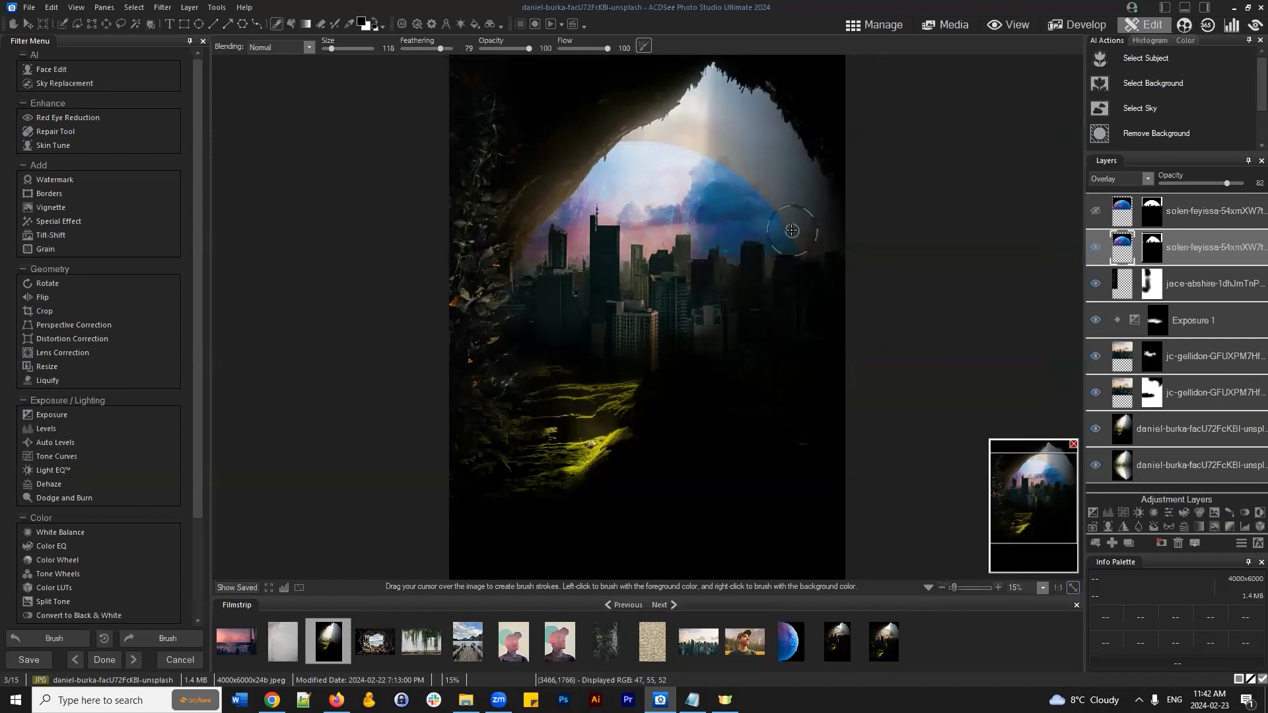
{"action": "scroll", "coordinate": [800, 220], "scroll_direction": "up", "scroll_amount": 1}
{"action": "left_click", "coordinate": [1095, 247]}
{"action": "left_click", "coordinate": [1094, 283]}
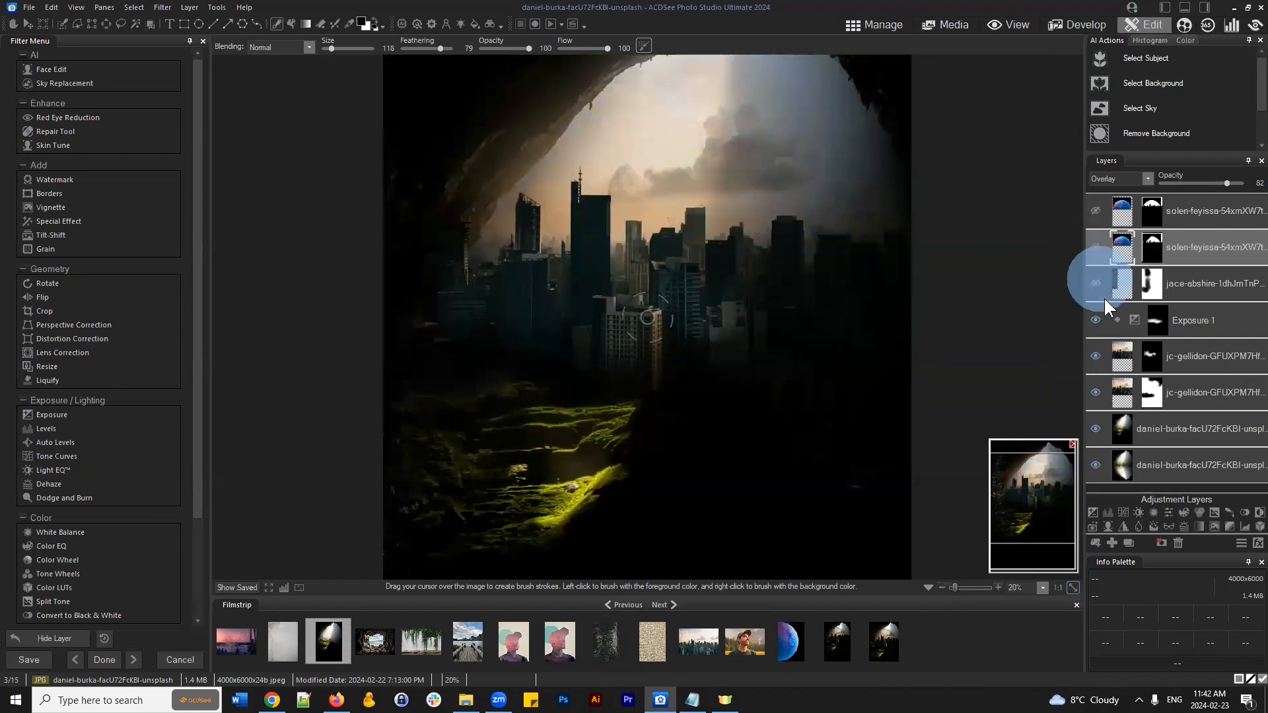
{"action": "left_click", "coordinate": [1095, 320]}
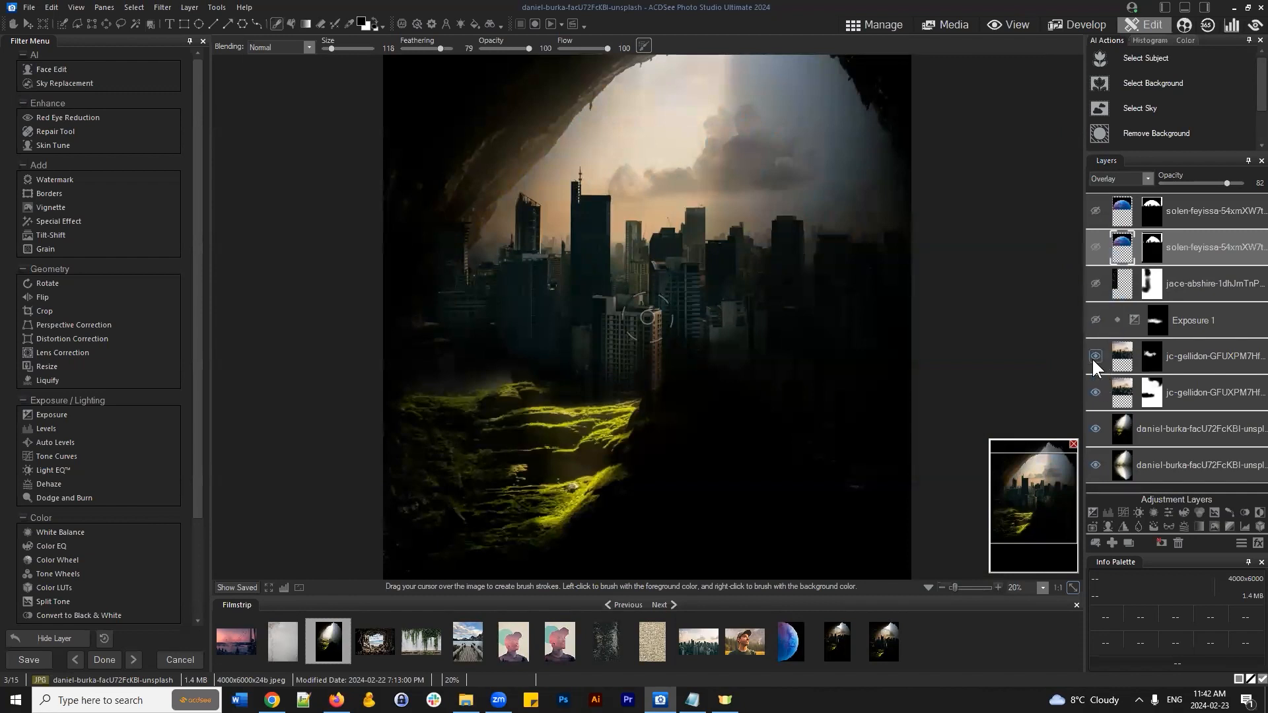
{"action": "left_click", "coordinate": [1094, 356]}
{"action": "left_click", "coordinate": [1095, 356]}
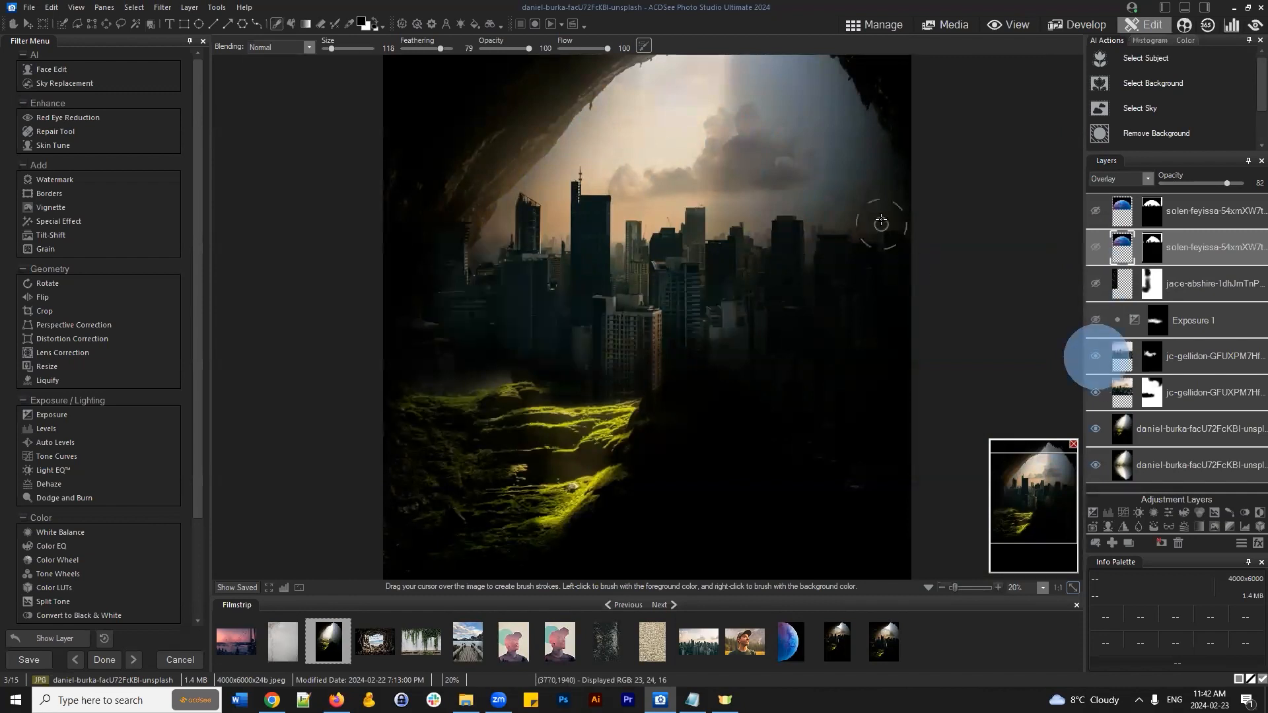
Step: Lasso a freehand selection around the dark cloud above the skyline with the upper city layer's mask active
{"action": "scroll", "coordinate": [753, 173], "scroll_direction": "up", "scroll_amount": 1}
{"action": "left_click_drag", "start_coordinate": [1034, 495], "coordinate": [1055, 473]}
{"action": "left_click", "coordinate": [1206, 358]}
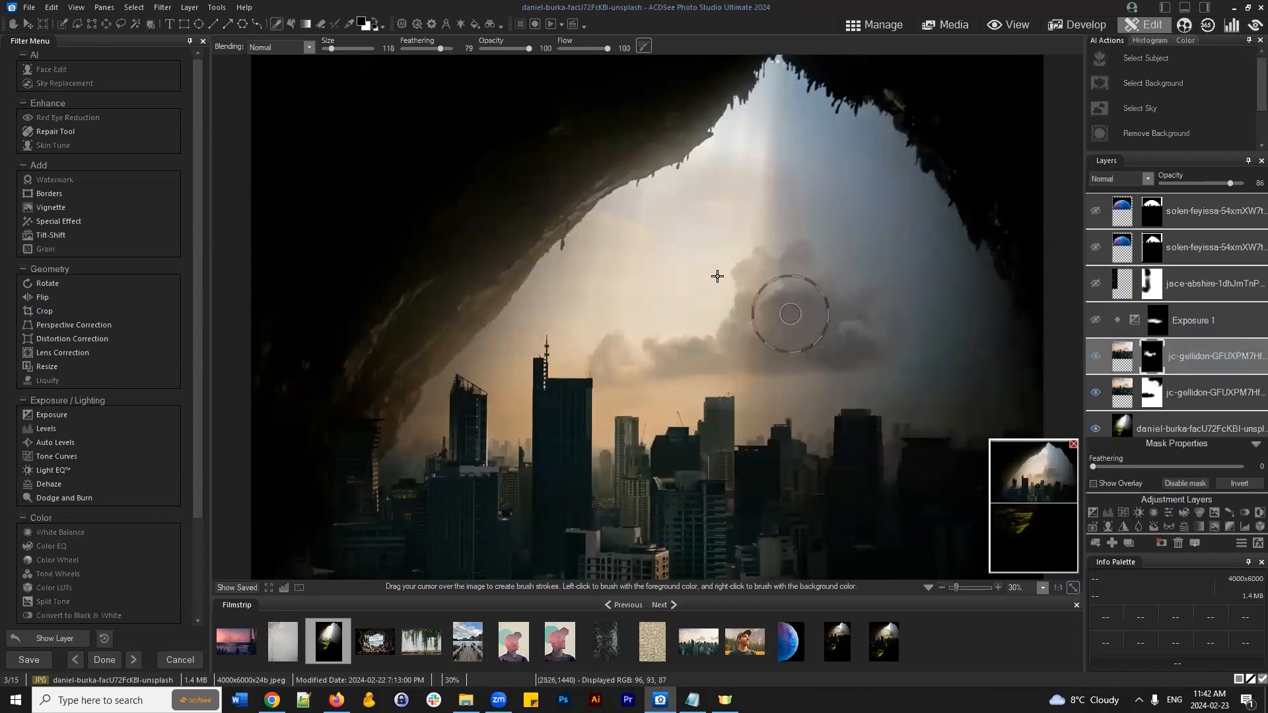
{"action": "left_click", "coordinate": [121, 24]}
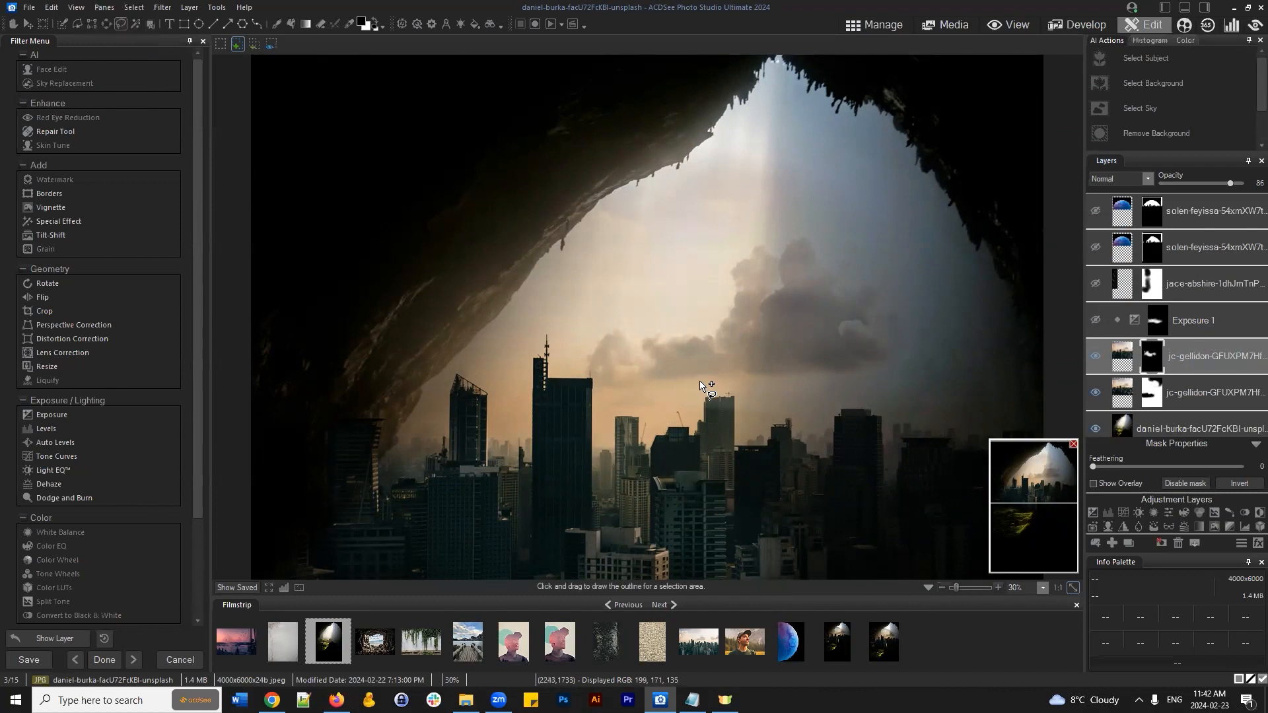
{"action": "left_click_drag", "start_coordinate": [700, 385], "coordinate": [694, 388]}
{"action": "left_click_drag", "start_coordinate": [610, 394], "coordinate": [593, 386]}
{"action": "left_click_drag", "start_coordinate": [707, 385], "coordinate": [710, 387]}
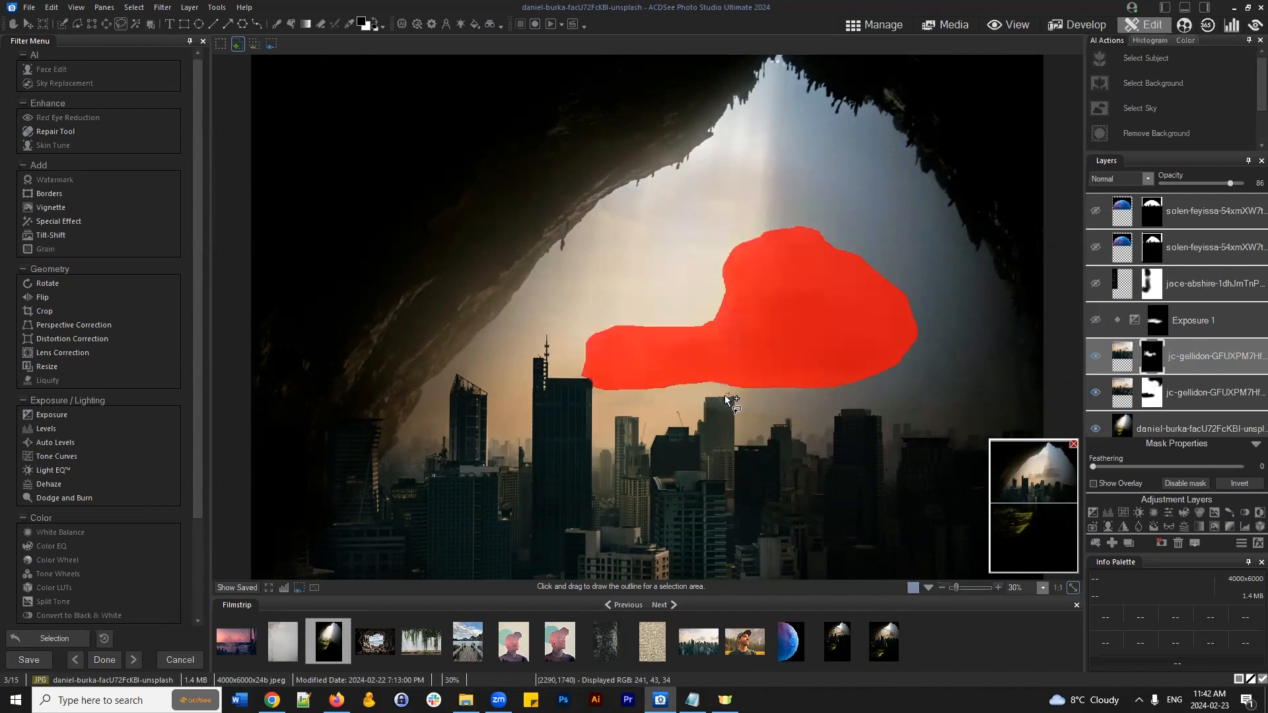
Step: Try copying the selected cloud area and pasting it above the upper planet layer, and discard the pasted shape
{"action": "key", "text": "ctrl+c"}
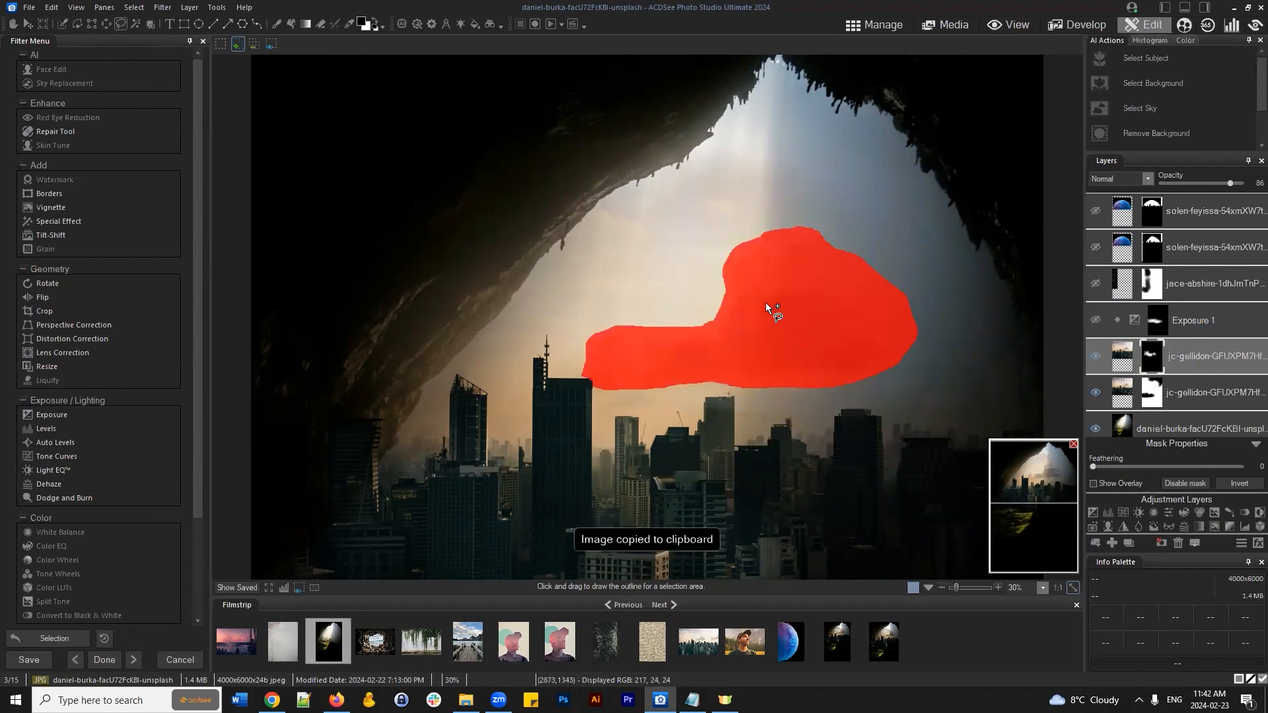
{"action": "left_click", "coordinate": [1214, 211]}
{"action": "key", "text": "ctrl+v"}
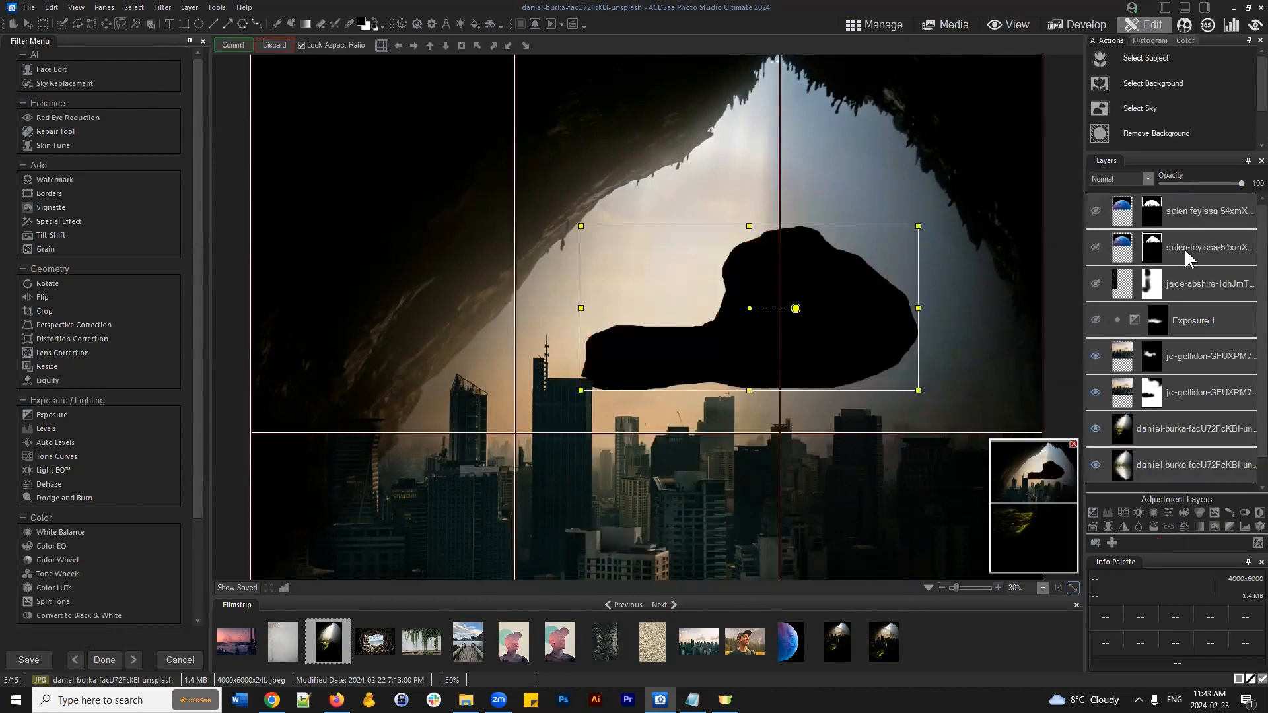
{"action": "left_click", "coordinate": [275, 45]}
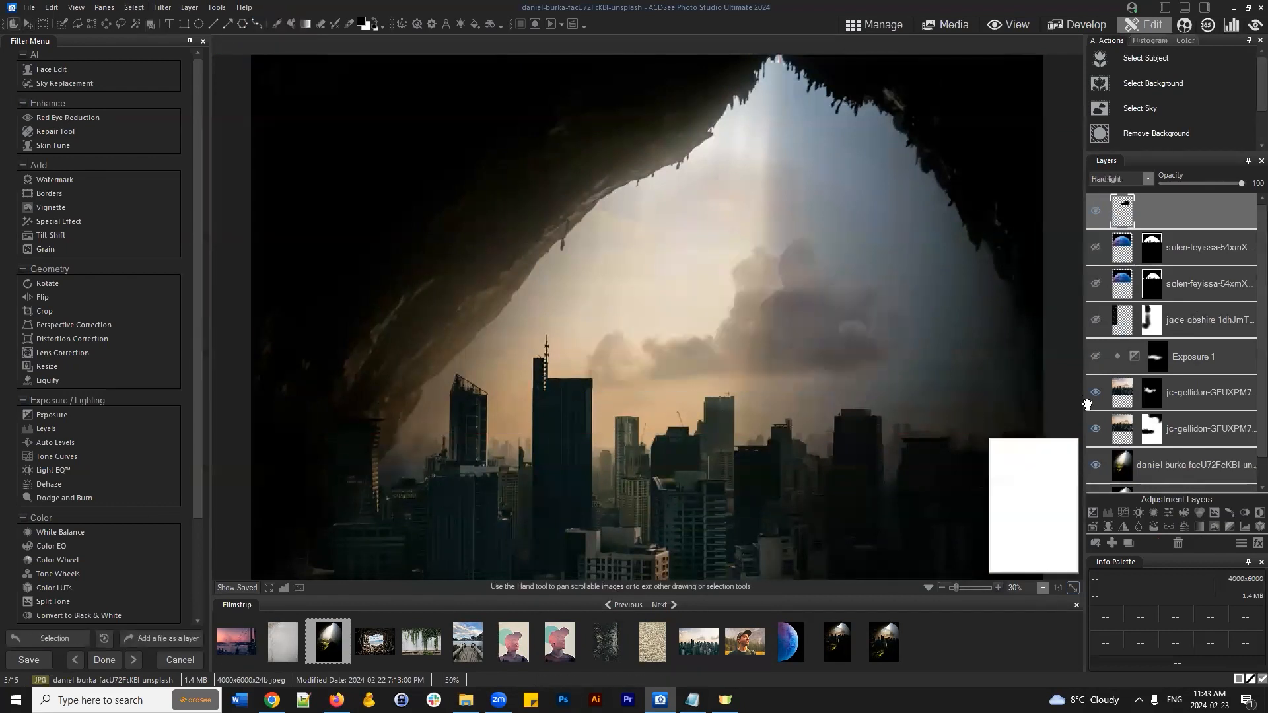
Step: Lasso a freehand selection around the dark cloud on the lower city layer's image rather than its mask
{"action": "left_click", "coordinate": [1120, 391]}
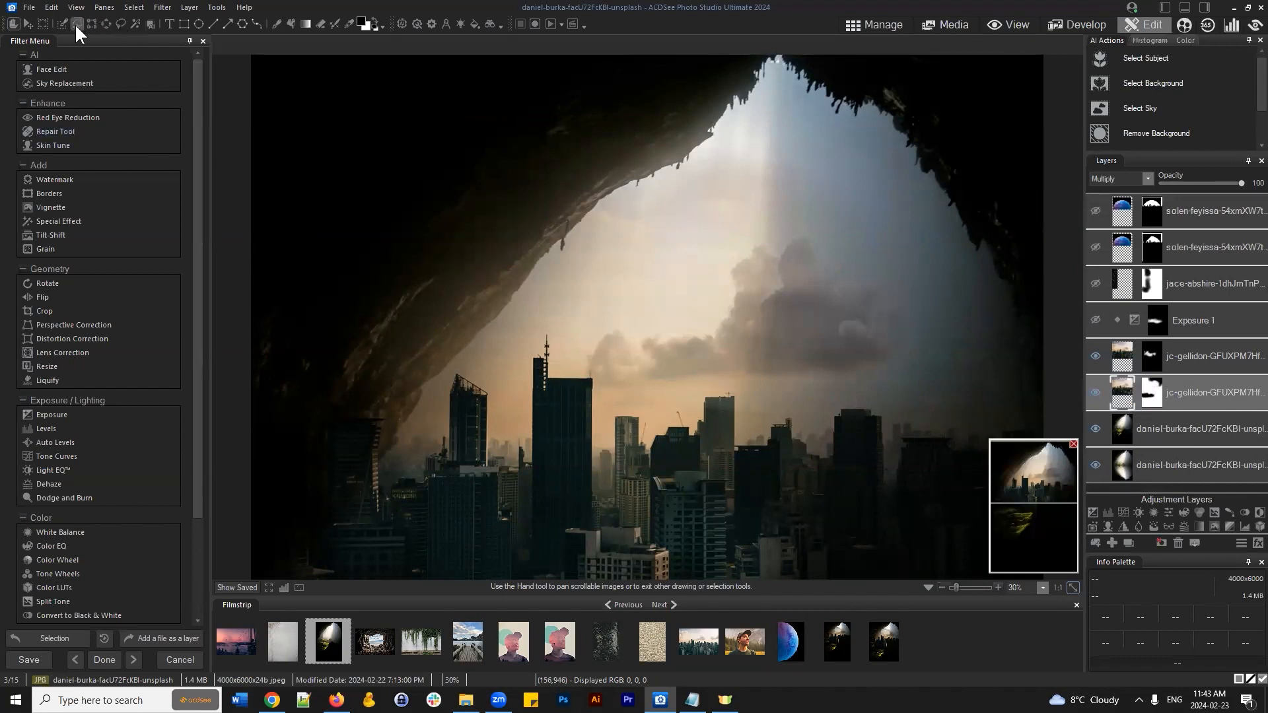
{"action": "left_click", "coordinate": [120, 26]}
{"action": "left_click", "coordinate": [1095, 392]}
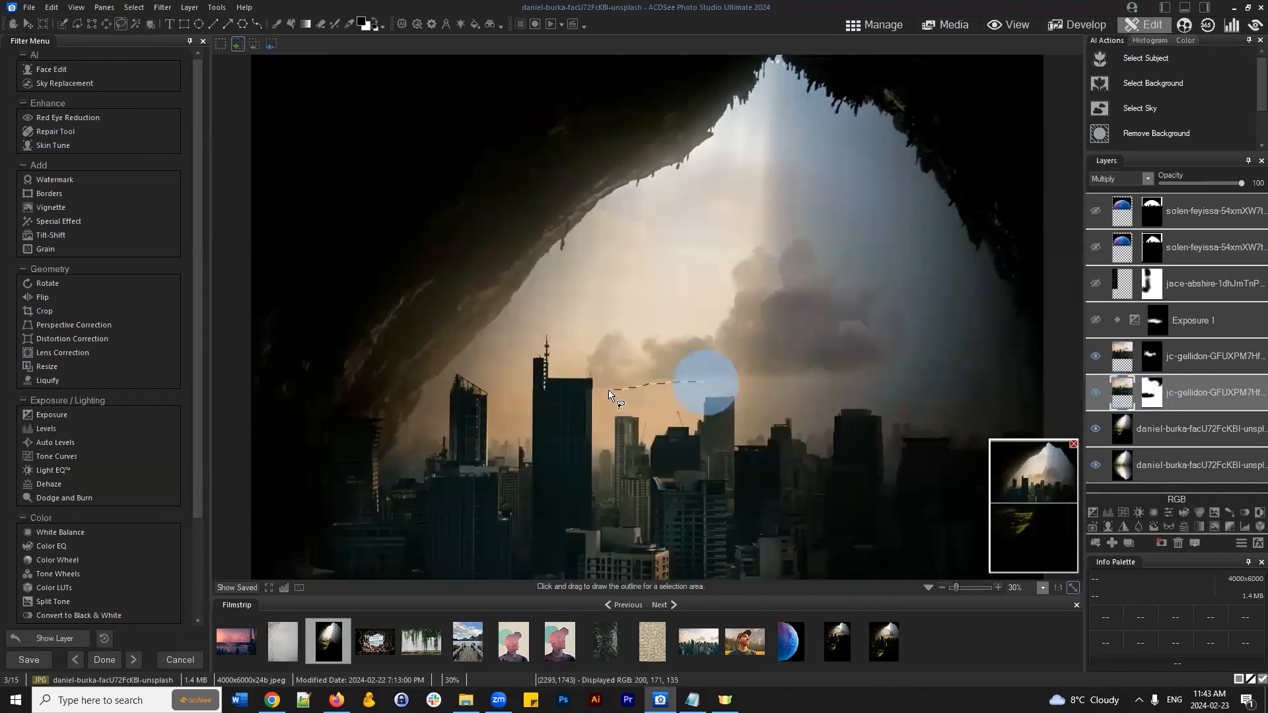
{"action": "left_click_drag", "start_coordinate": [608, 390], "coordinate": [587, 380]}
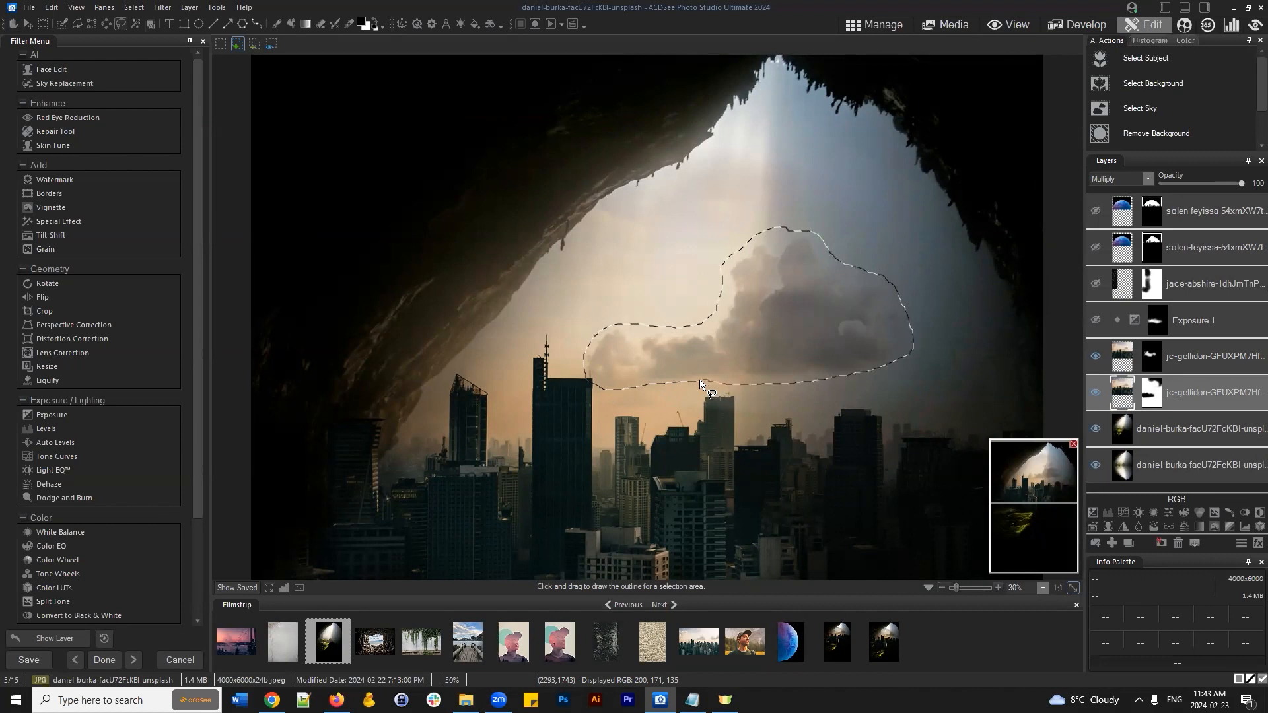
{"action": "left_click_drag", "start_coordinate": [697, 381], "coordinate": [696, 379]}
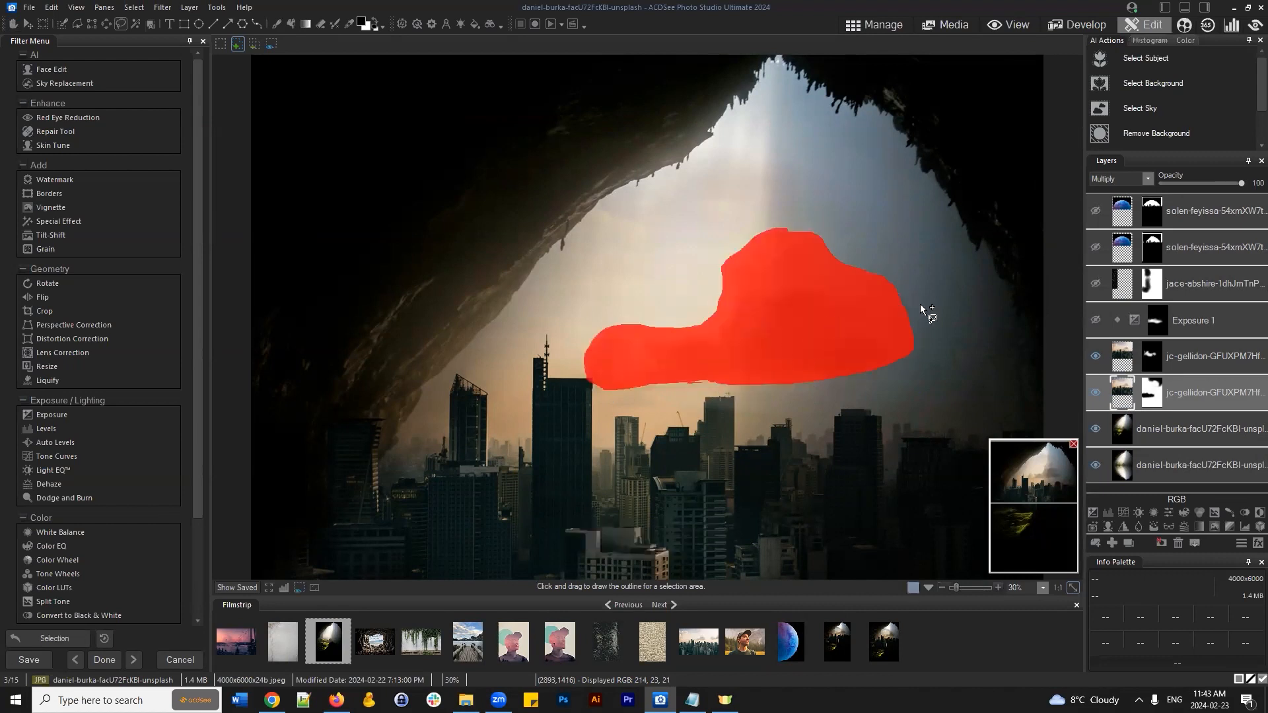
Step: Copy the selected cloud from the lower city layer and paste it as a new layer
{"action": "key", "text": "ctrl+c"}
{"action": "left_click", "coordinate": [1120, 389]}
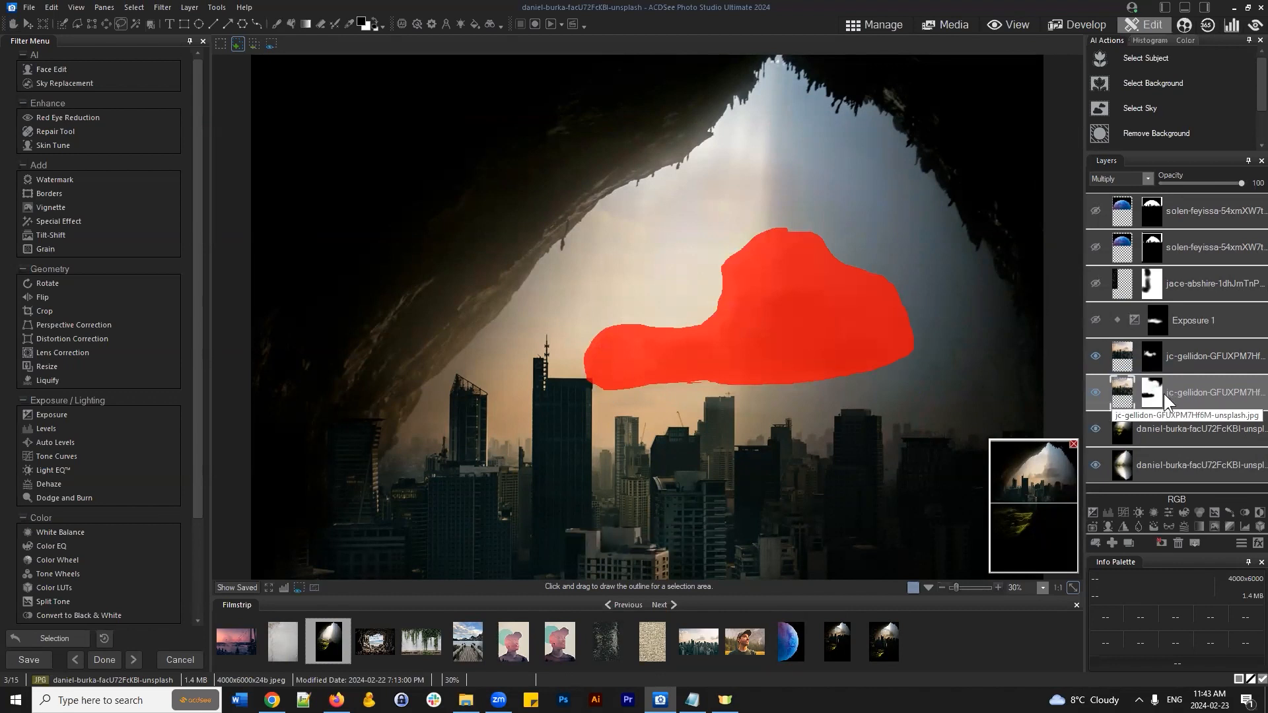
{"action": "key", "text": "ctrl+v"}
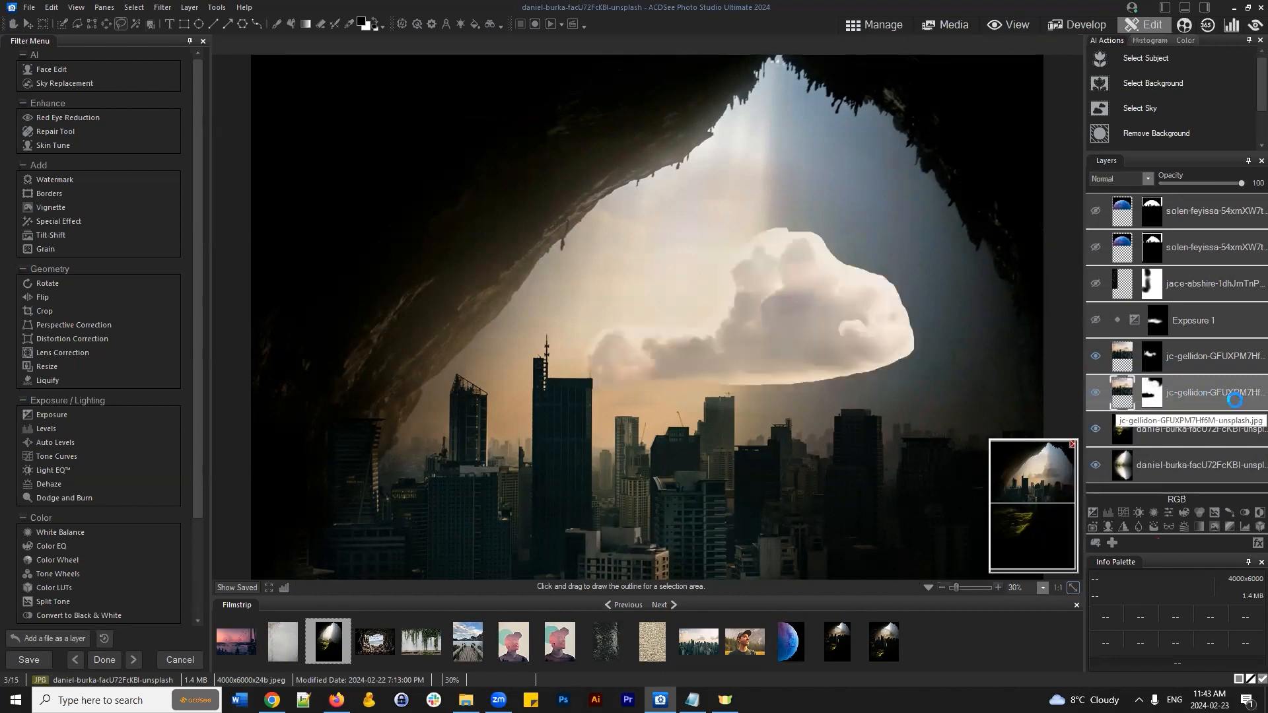
Step: Move the pasted cloud layer to the top of the layer stack and show the Exposure, foliage and lower planet layers
{"action": "left_click_drag", "start_coordinate": [1173, 394], "coordinate": [1158, 188]}
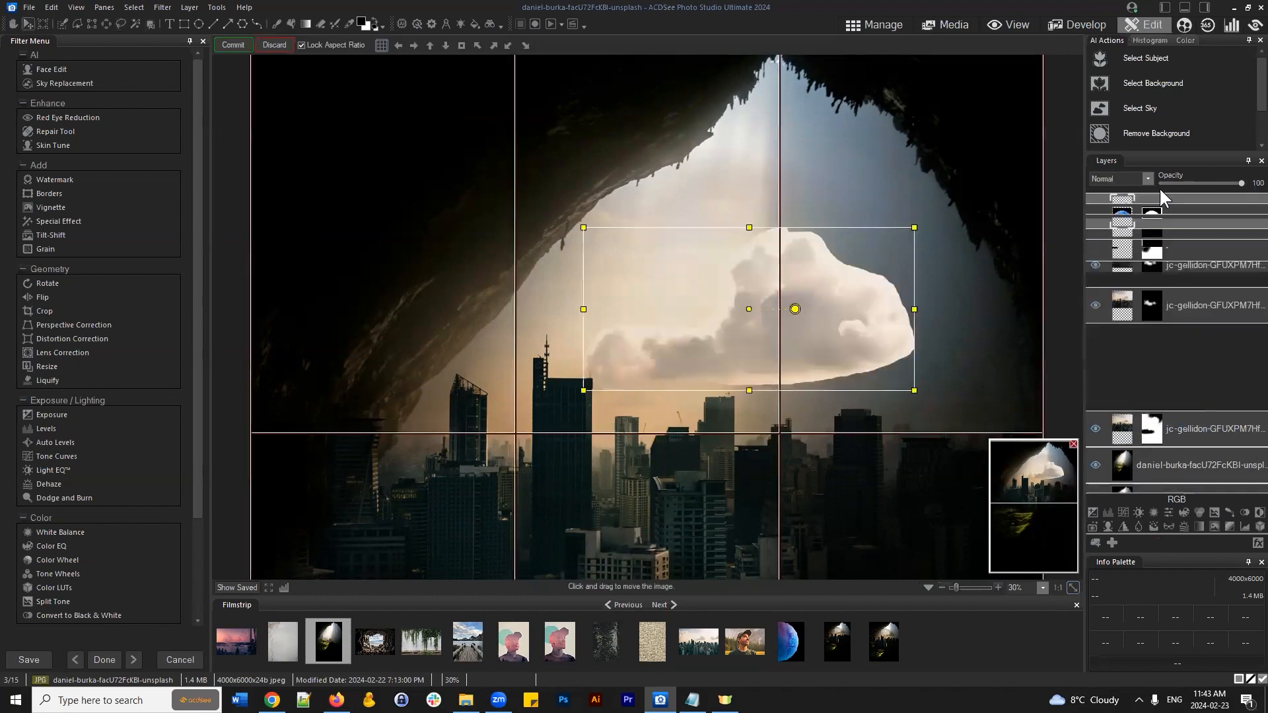
{"action": "left_click", "coordinate": [1096, 327]}
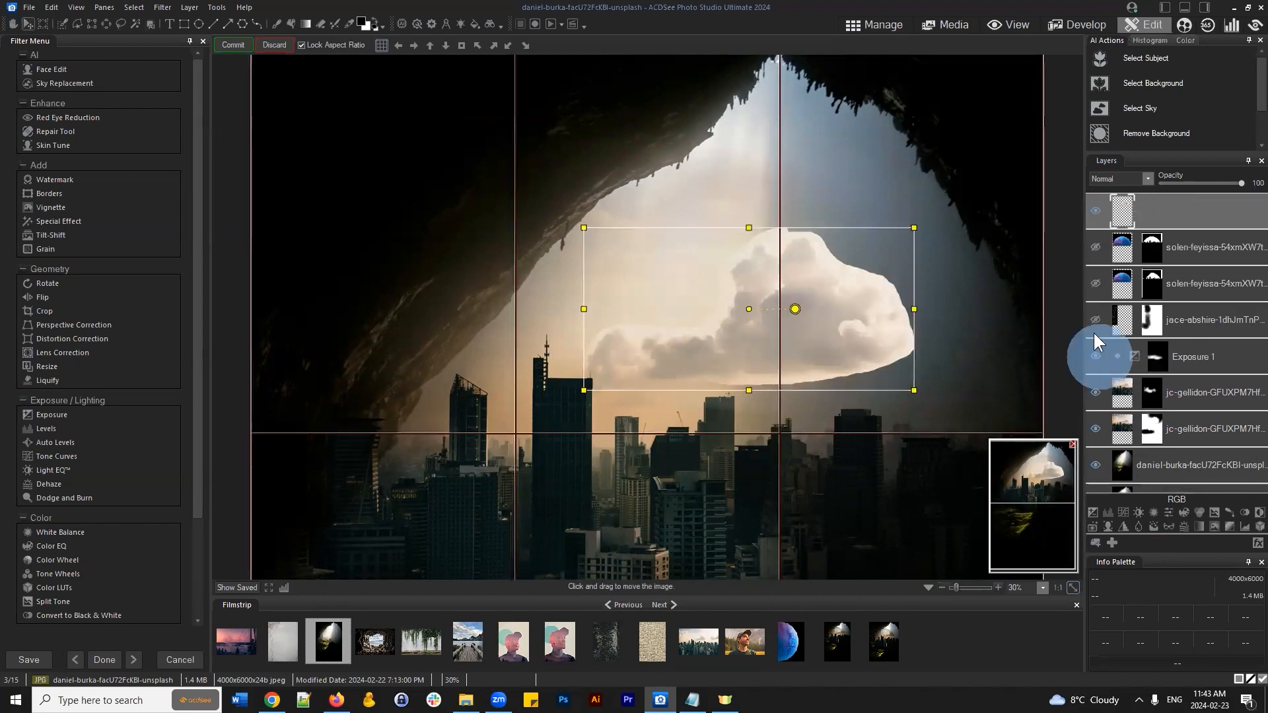
{"action": "left_click", "coordinate": [1094, 285]}
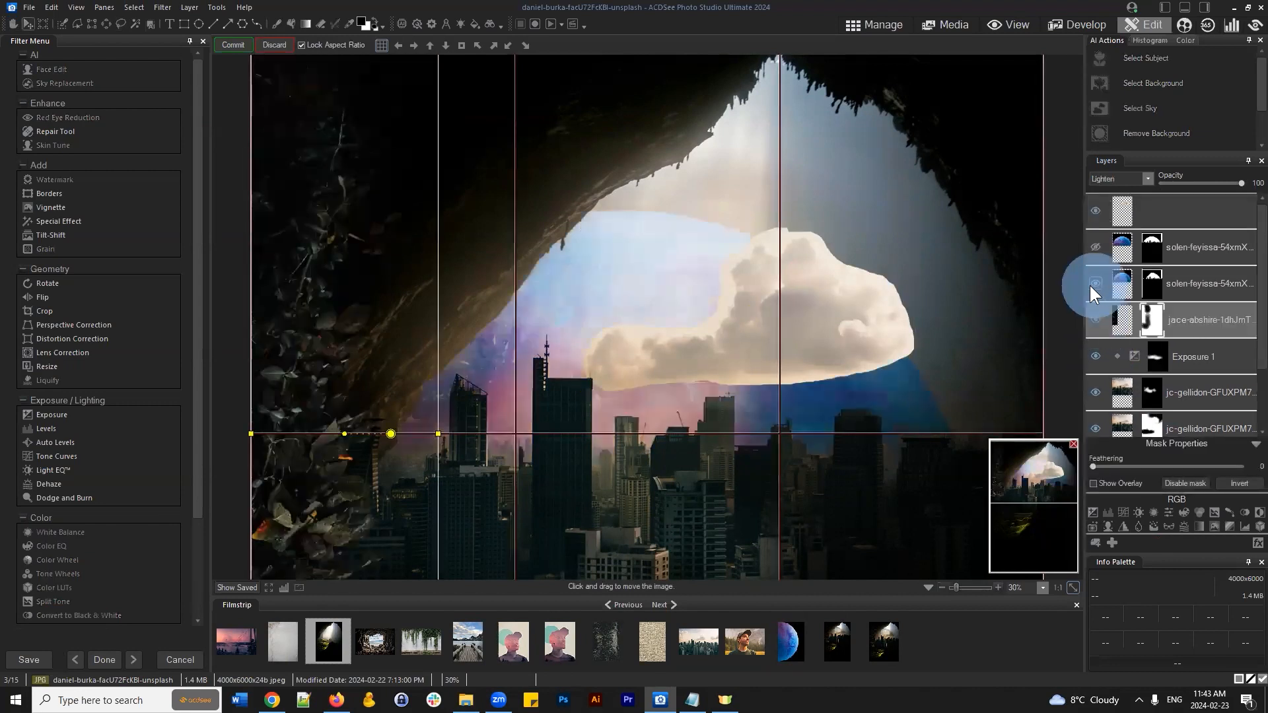
Step: Try the Overlay, Subtract and Hard light blend modes on the cloud layer, returning to Overlay
{"action": "left_click", "coordinate": [1163, 218]}
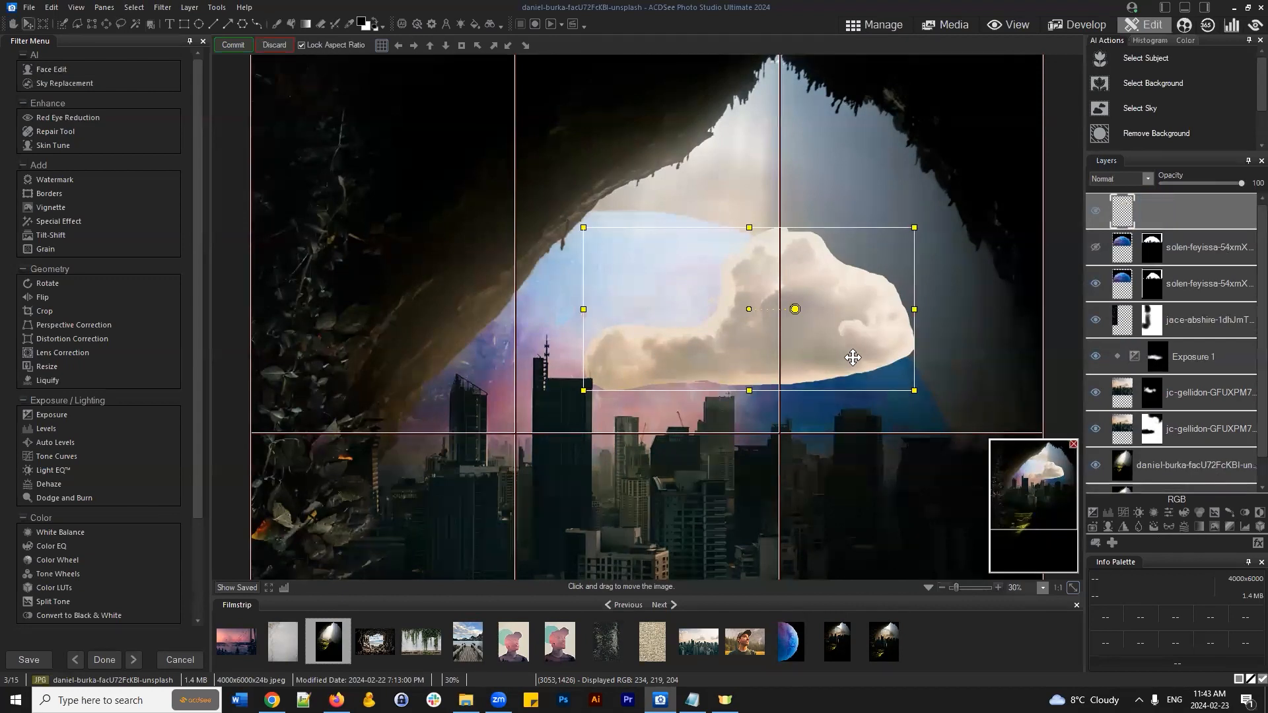
{"action": "scroll", "coordinate": [887, 347], "scroll_direction": "down", "scroll_amount": 1}
{"action": "left_click", "coordinate": [1144, 178]}
{"action": "left_click", "coordinate": [1106, 244]}
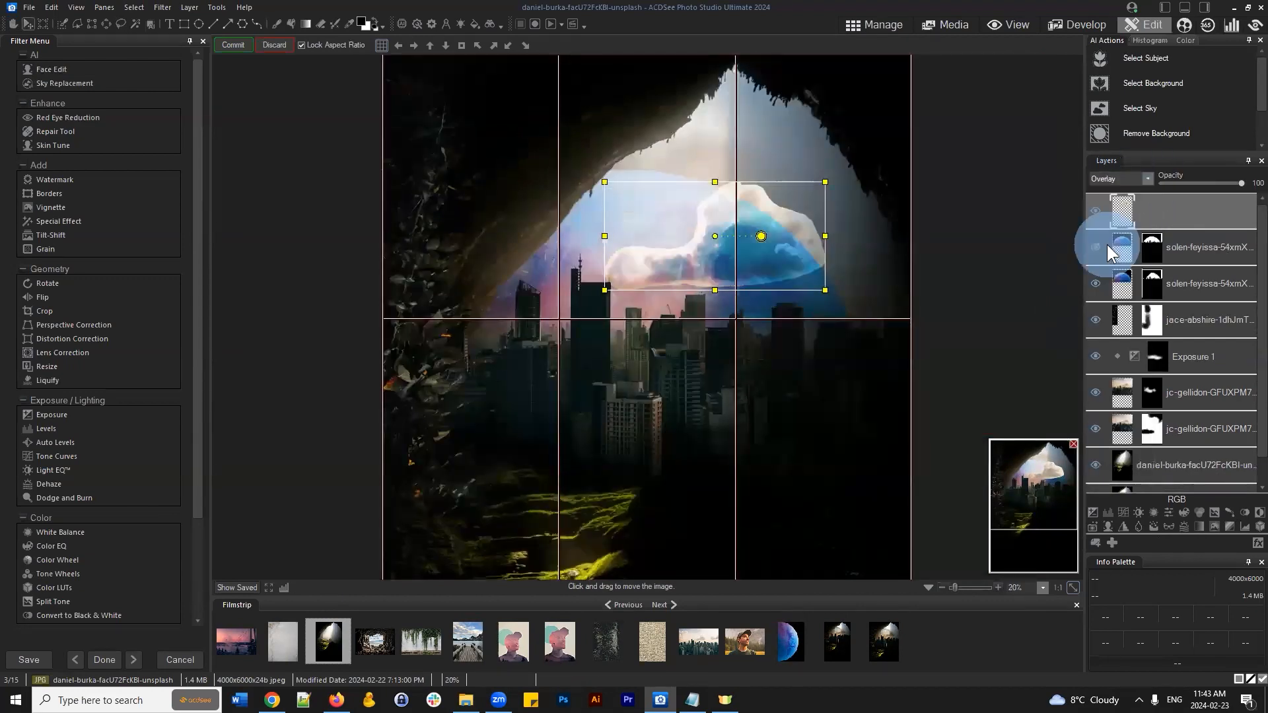
{"action": "left_click", "coordinate": [1146, 177]}
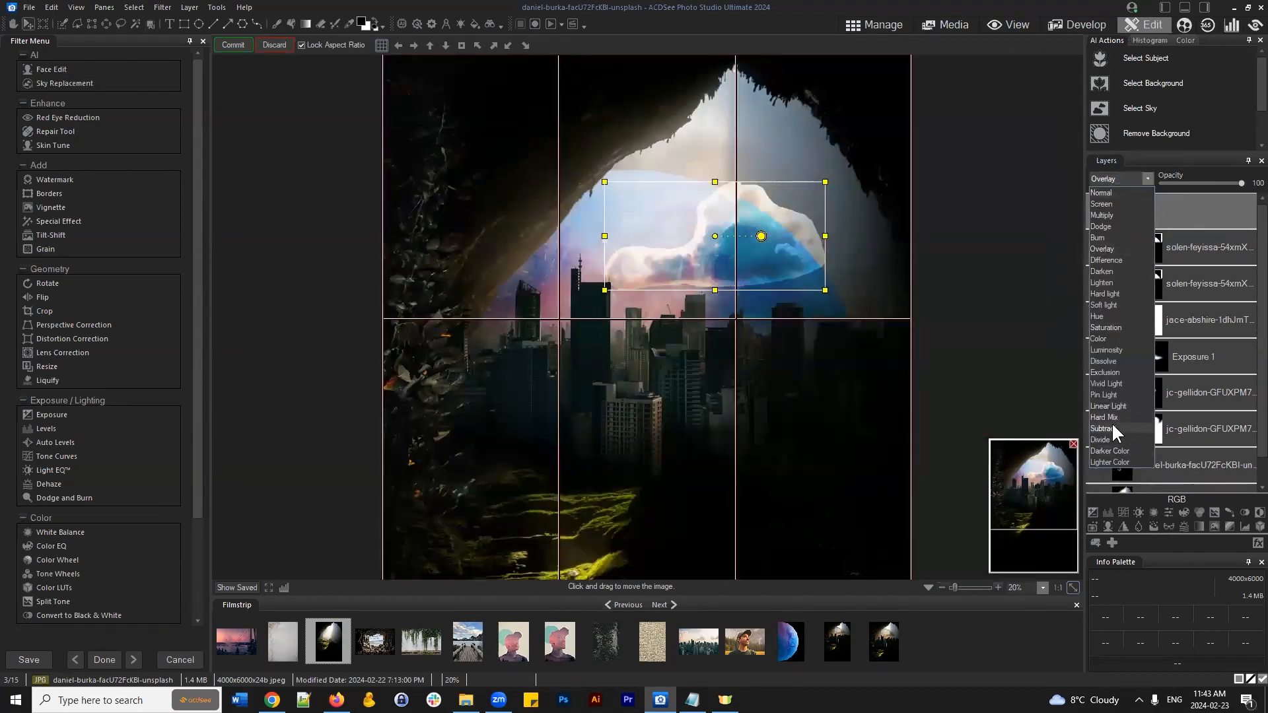
{"action": "left_click", "coordinate": [1112, 427]}
{"action": "left_click", "coordinate": [1137, 177]}
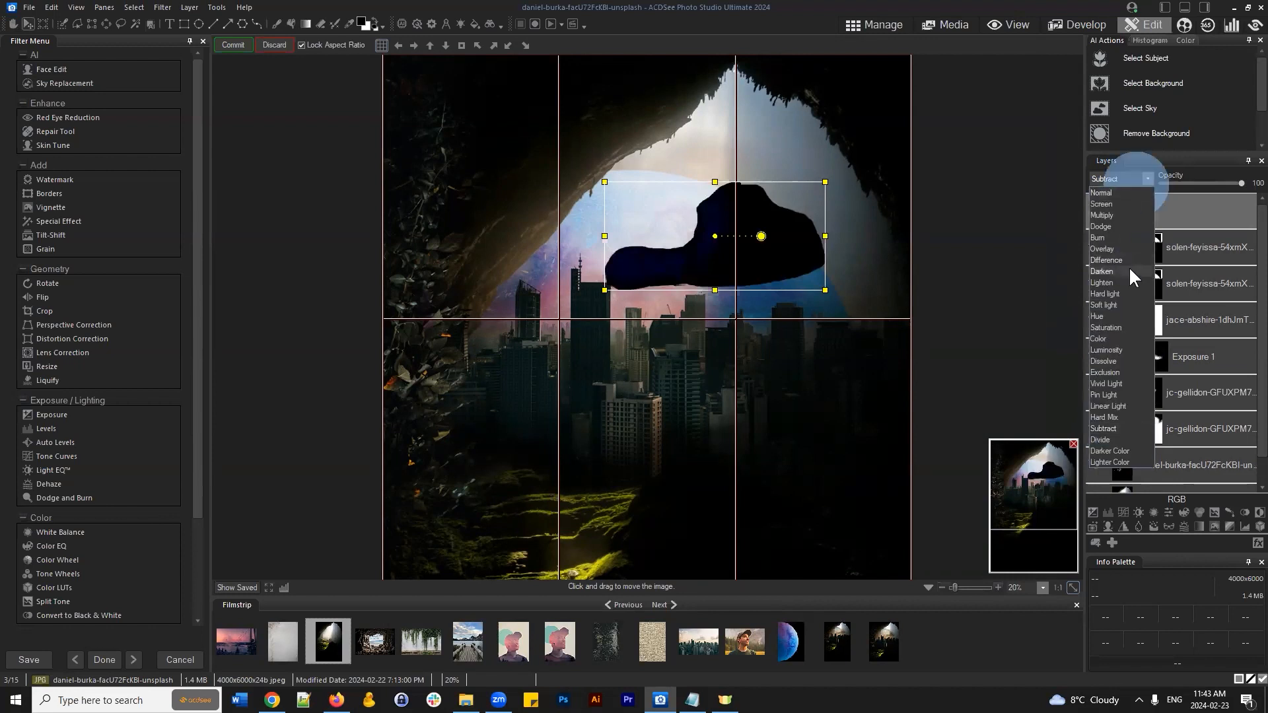
{"action": "left_click", "coordinate": [1109, 293]}
{"action": "left_click", "coordinate": [1118, 179]}
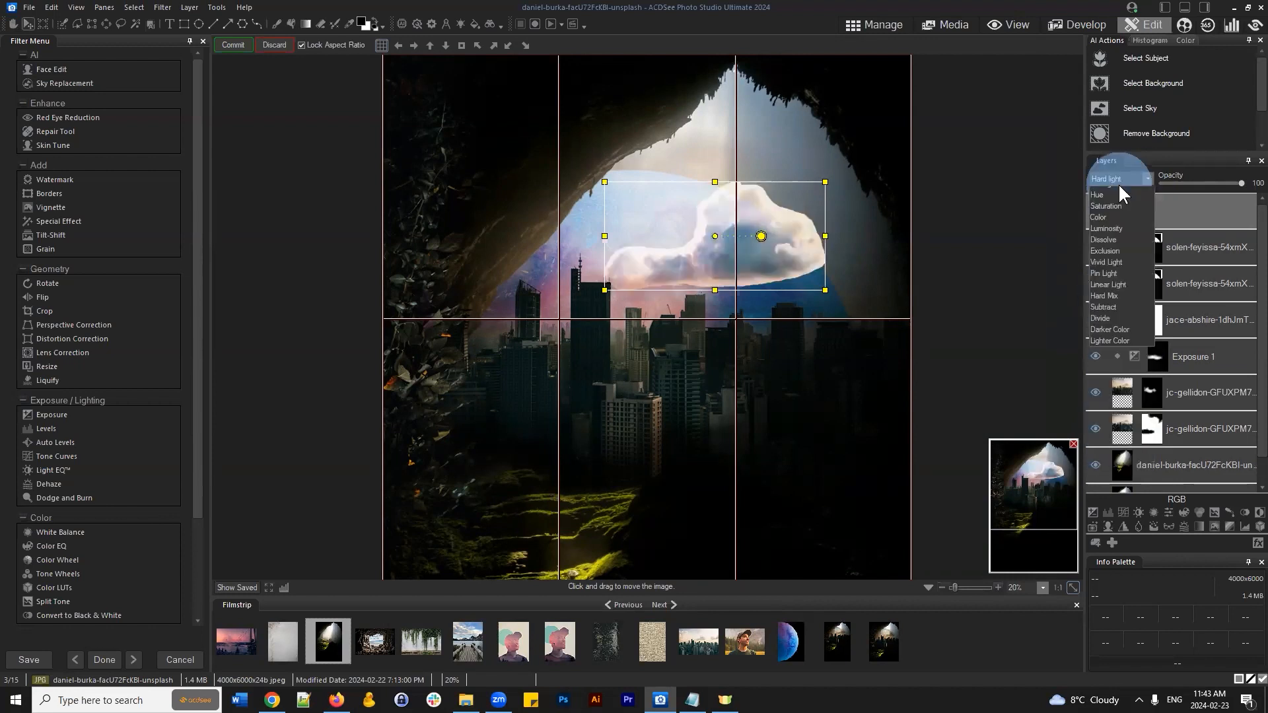
{"action": "left_click", "coordinate": [1112, 249]}
Step: Try the Multiply blend mode on the cloud layer at 28% opacity and inspect the clouds up close
{"action": "left_click", "coordinate": [1127, 179]}
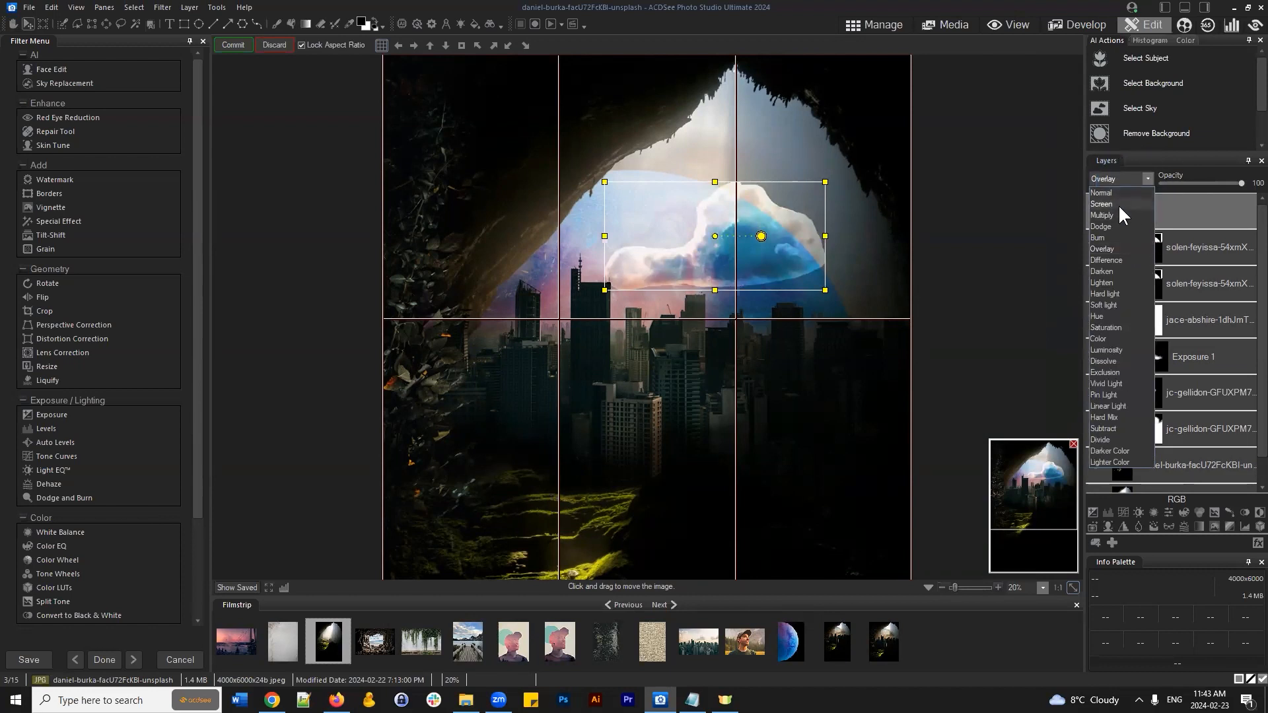
{"action": "left_click", "coordinate": [1114, 214]}
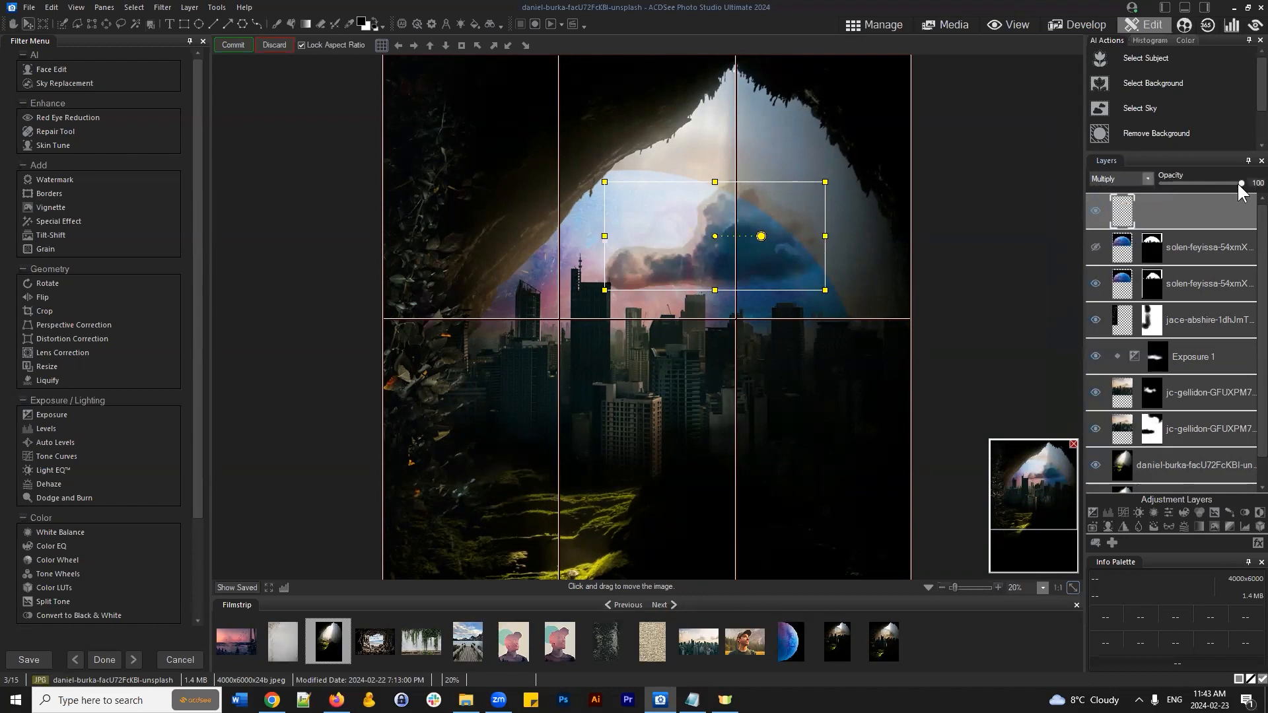
{"action": "left_click_drag", "start_coordinate": [1238, 186], "coordinate": [1169, 186]}
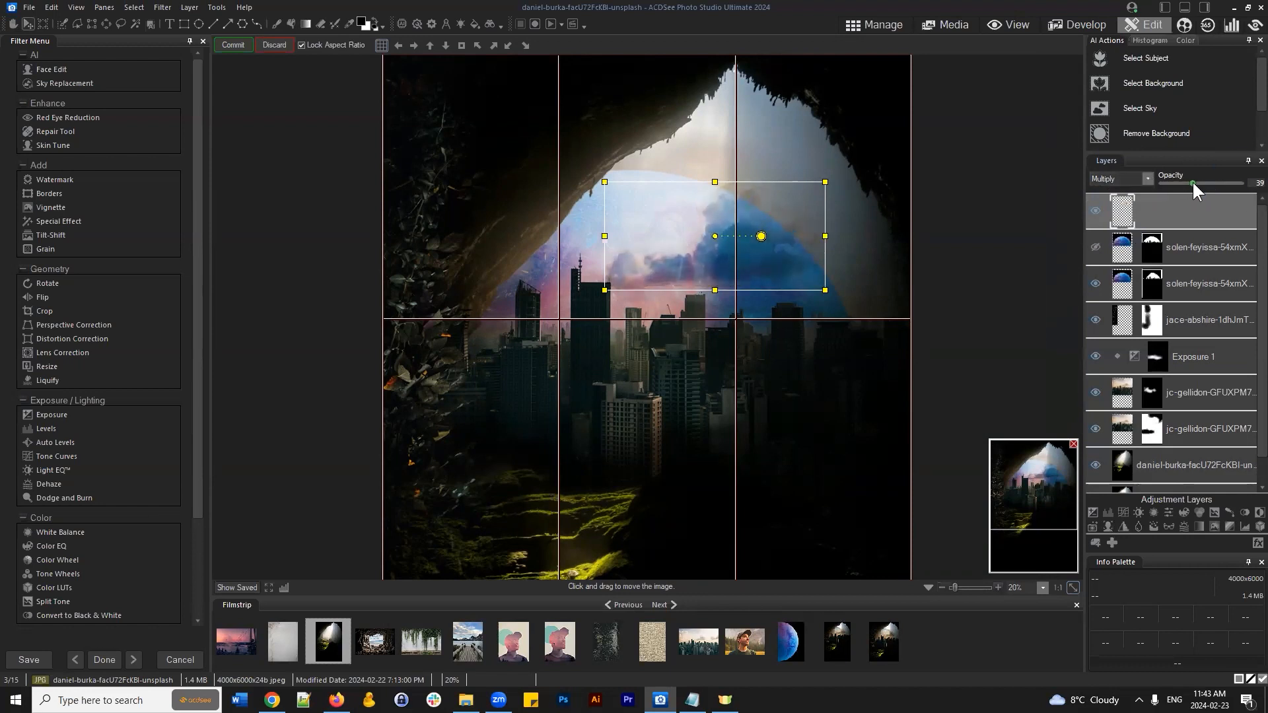
{"action": "left_click_drag", "start_coordinate": [1188, 184], "coordinate": [1183, 184]}
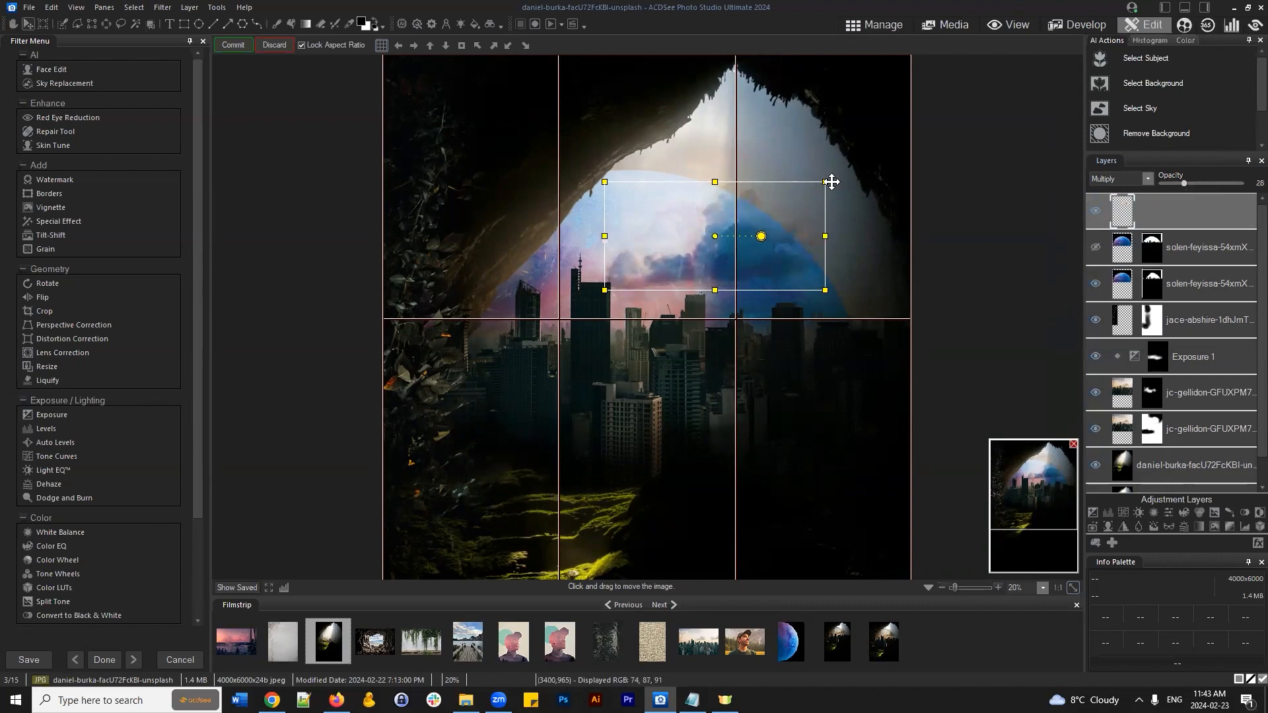
{"action": "scroll", "coordinate": [834, 185], "scroll_direction": "up", "scroll_amount": 1}
{"action": "left_click_drag", "start_coordinate": [1039, 485], "coordinate": [1045, 471]}
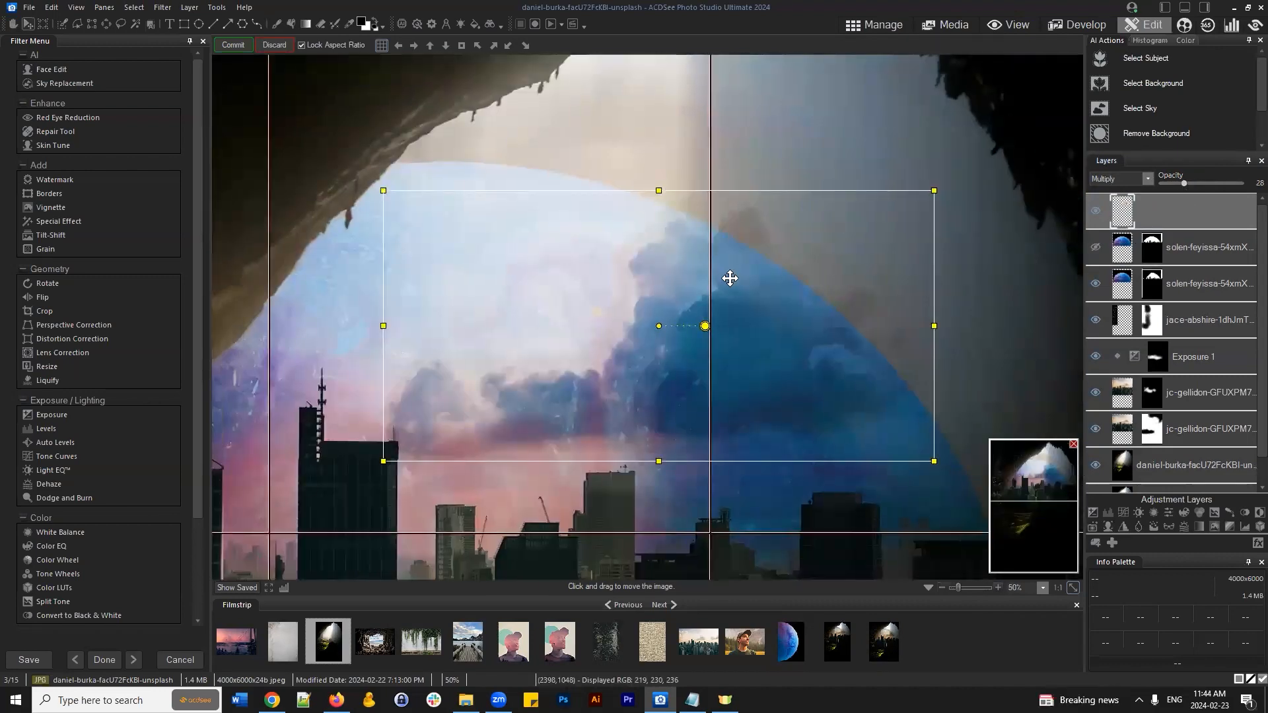
{"action": "scroll", "coordinate": [729, 278], "scroll_direction": "down", "scroll_amount": 2}
Step: Try Lighten and then Darken on the cloud layer, adjusting its opacity to 100 and then 61
{"action": "left_click", "coordinate": [1146, 177]}
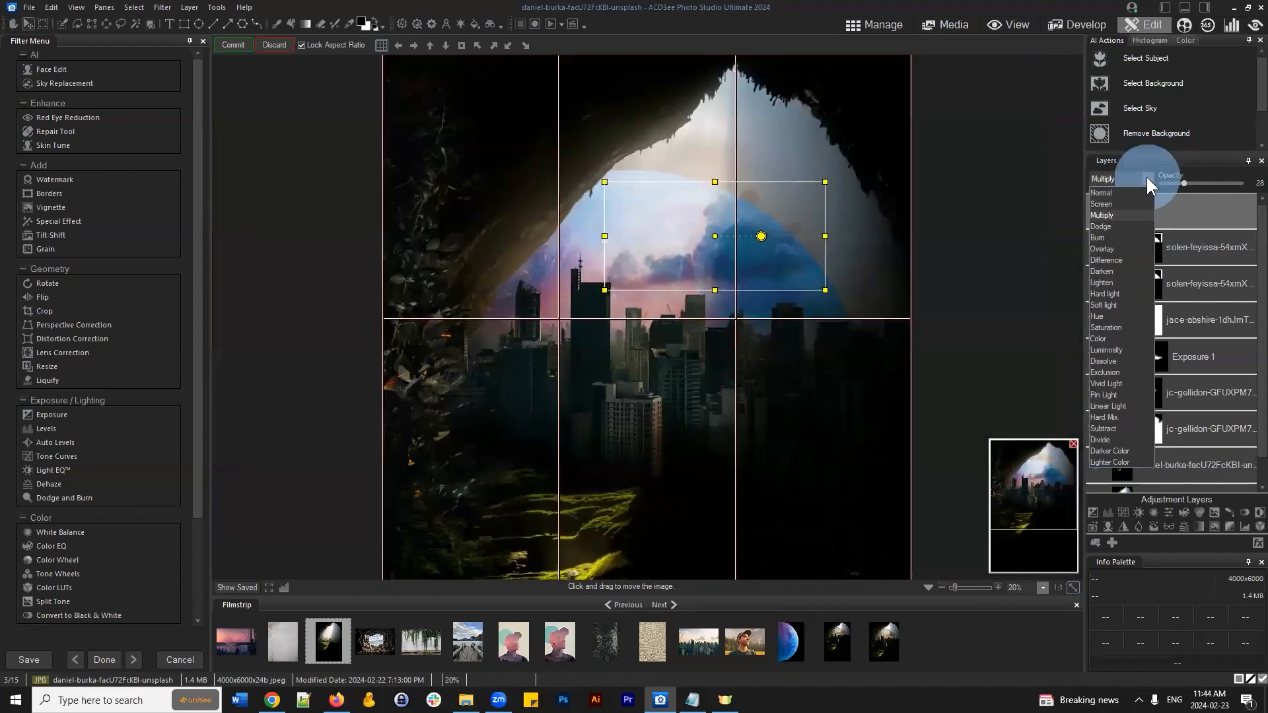
{"action": "left_click", "coordinate": [1114, 282]}
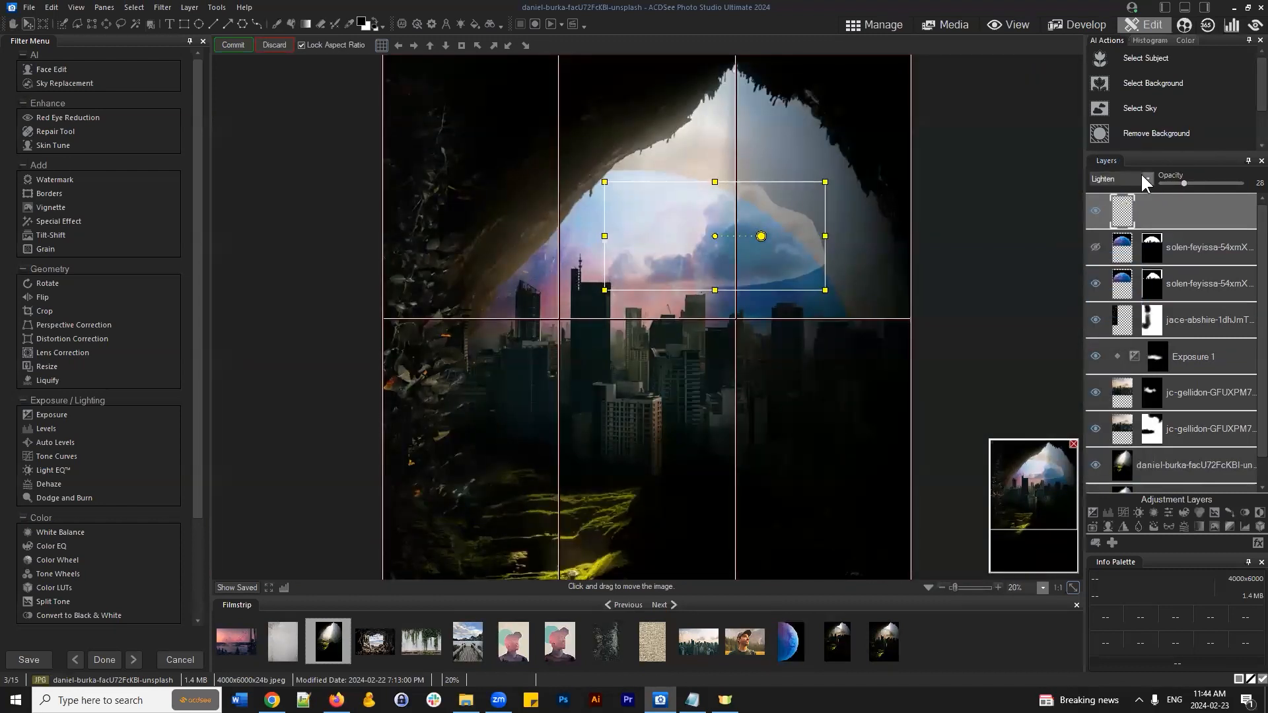
{"action": "left_click", "coordinate": [1142, 173]}
{"action": "left_click", "coordinate": [1120, 272]}
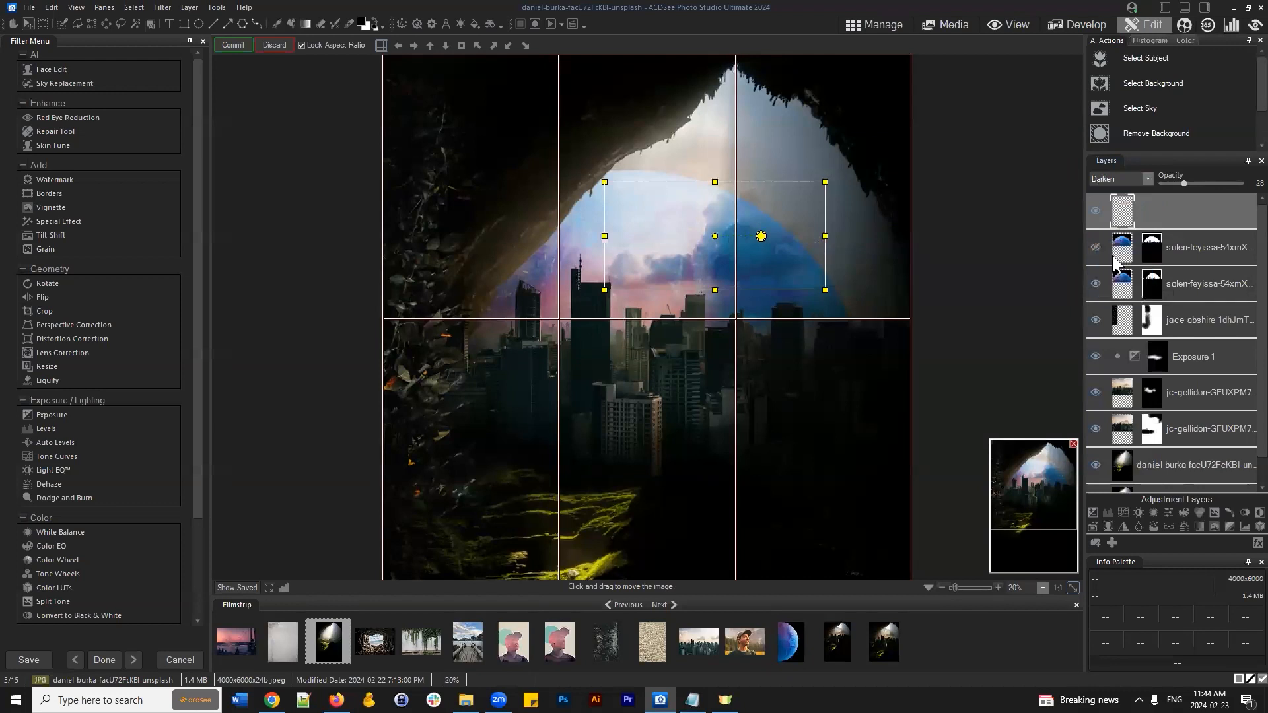
{"action": "left_click_drag", "start_coordinate": [1225, 185], "coordinate": [1242, 183]}
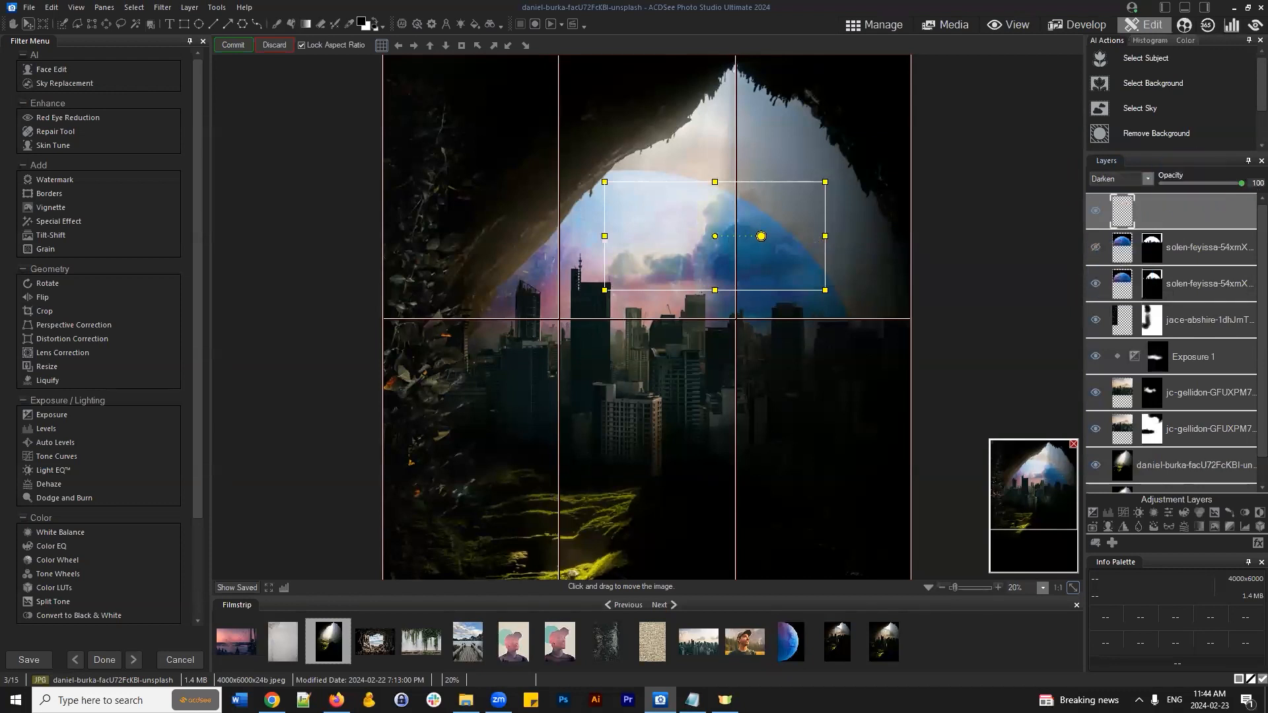
{"action": "left_click", "coordinate": [1209, 188]}
Step: Try the Difference and Saturation blend modes on the cloud layer and set its opacity to 53
{"action": "left_click", "coordinate": [1143, 173]}
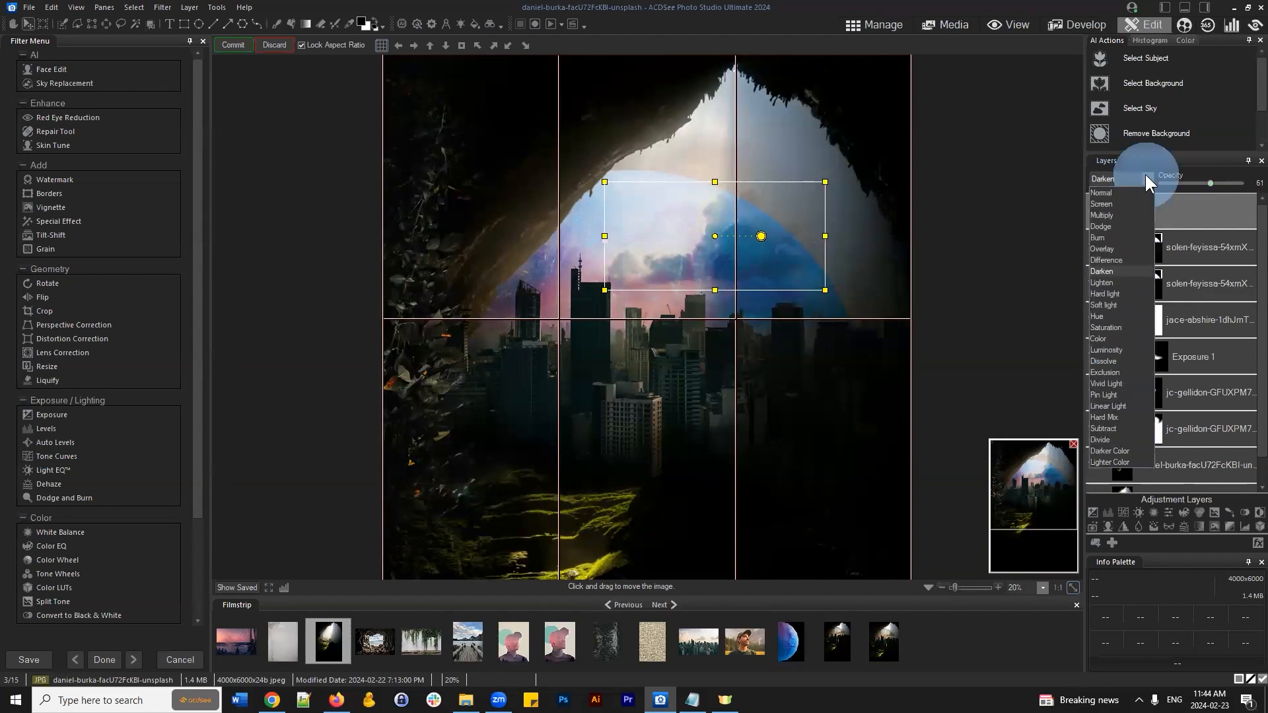
{"action": "left_click", "coordinate": [1122, 259]}
{"action": "left_click", "coordinate": [1124, 180]}
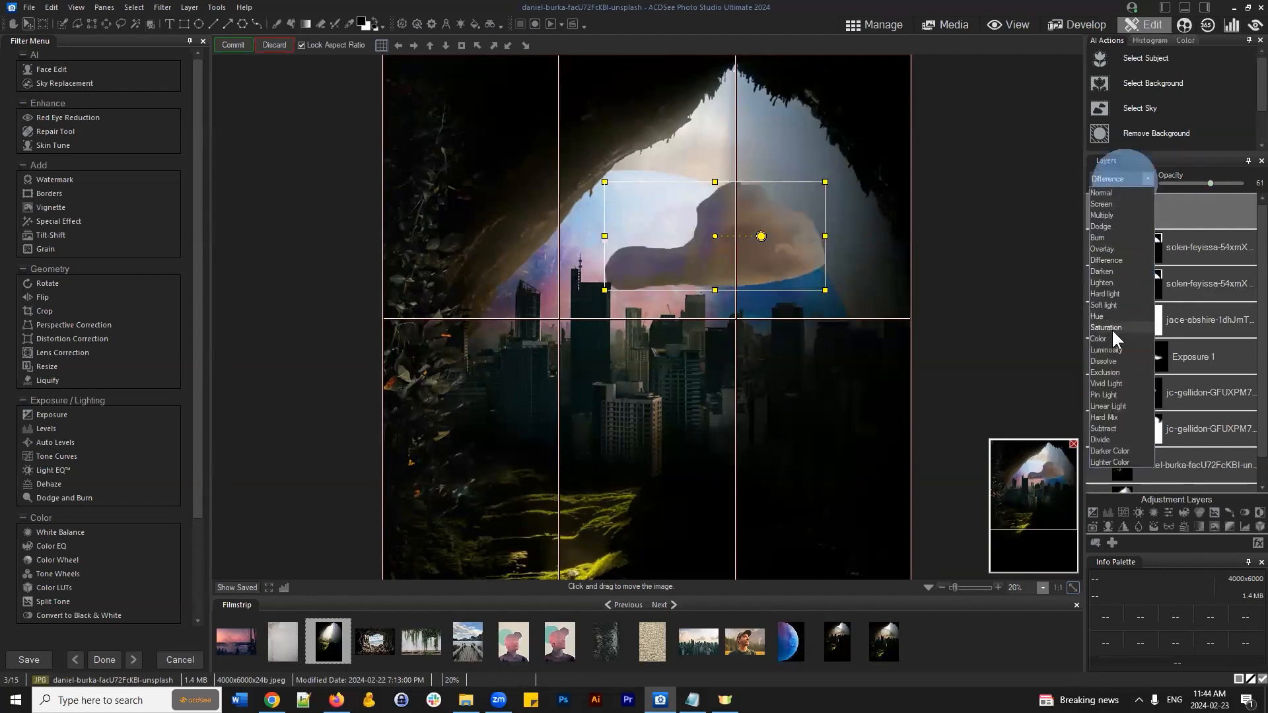
{"action": "left_click", "coordinate": [1109, 326]}
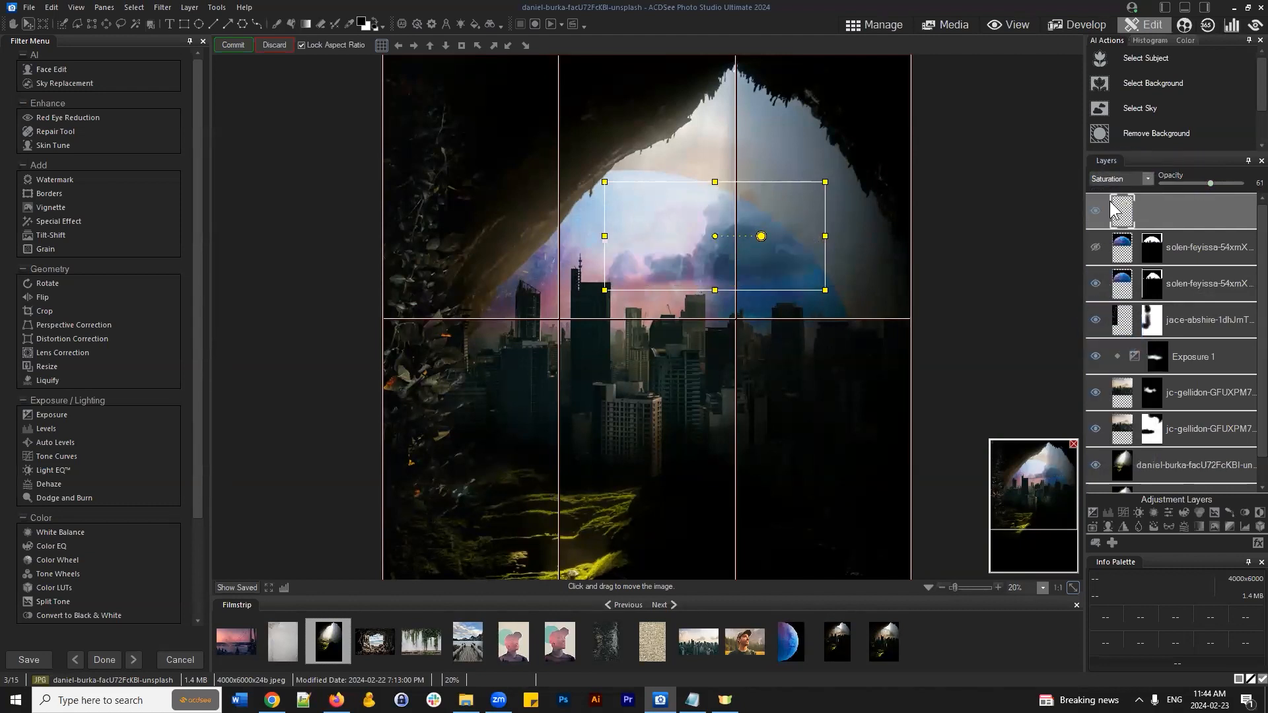
{"action": "left_click", "coordinate": [1214, 188]}
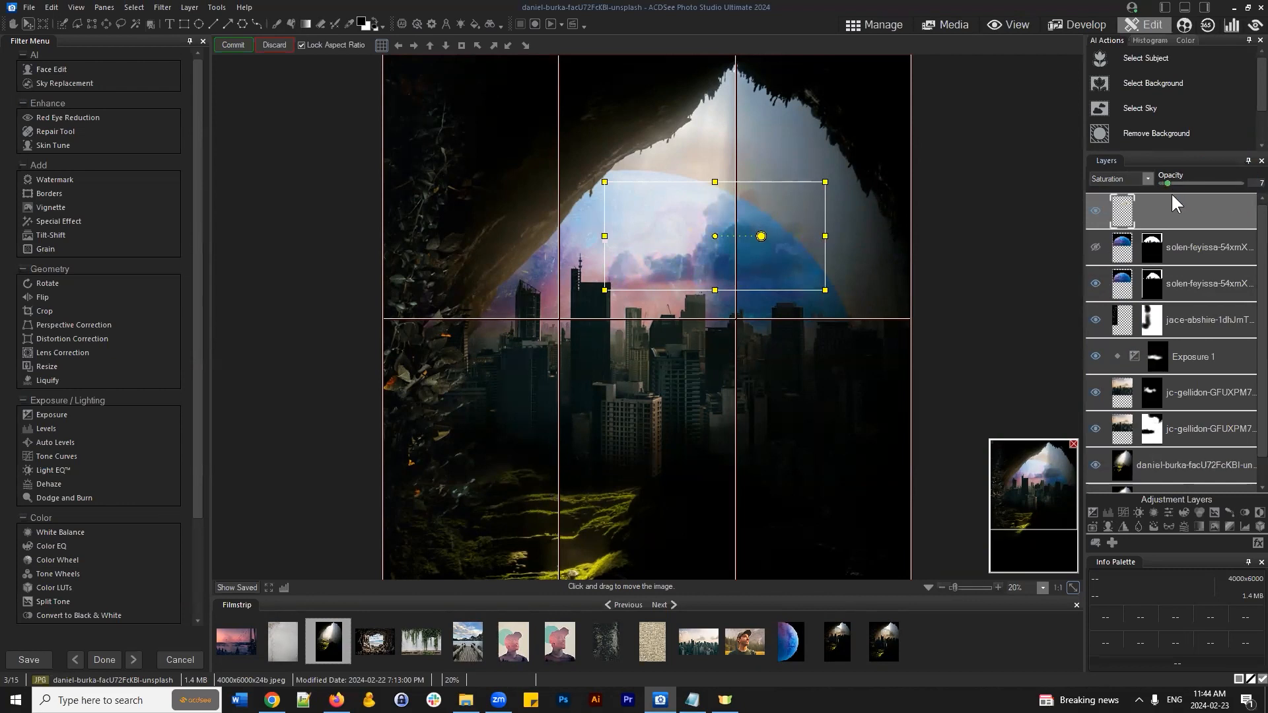
{"action": "left_click_drag", "start_coordinate": [1171, 192], "coordinate": [1204, 189]}
Step: Compare Hard Mix and Difference on the cloud layer, and settle on the Darken blend mode
{"action": "left_click", "coordinate": [1147, 178]}
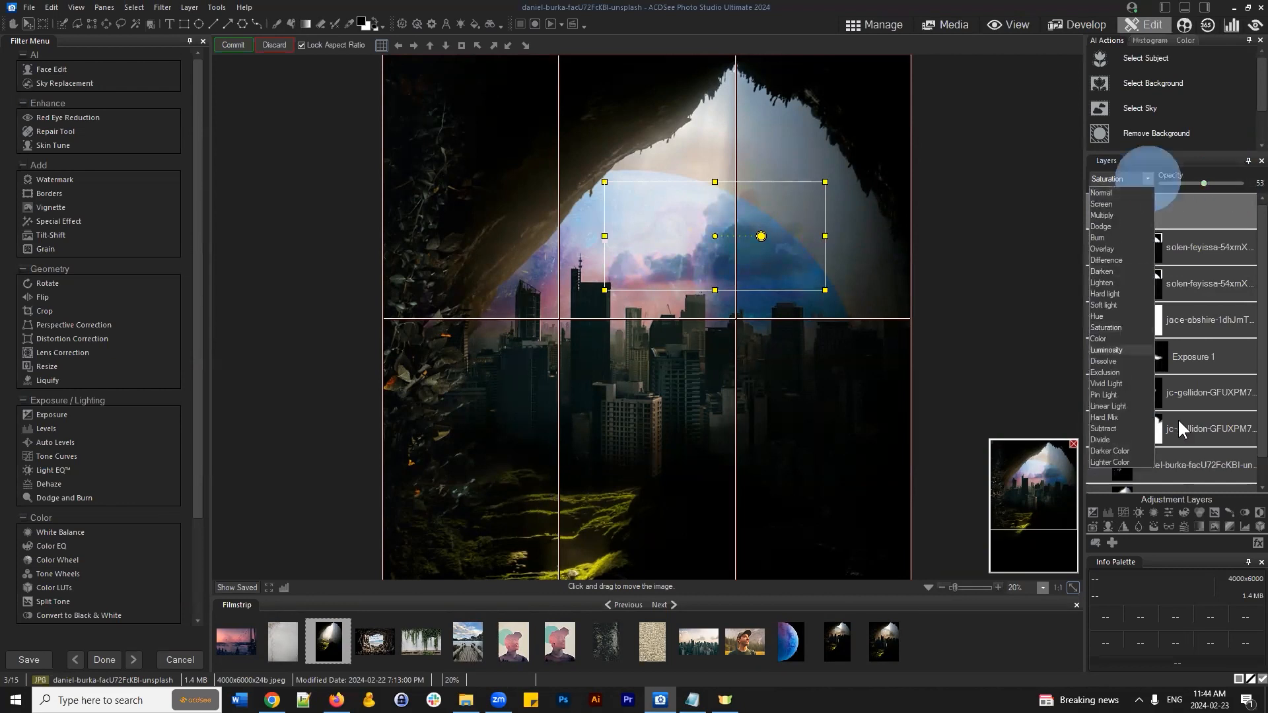
{"action": "left_click", "coordinate": [1114, 413]}
{"action": "left_click", "coordinate": [1124, 177]}
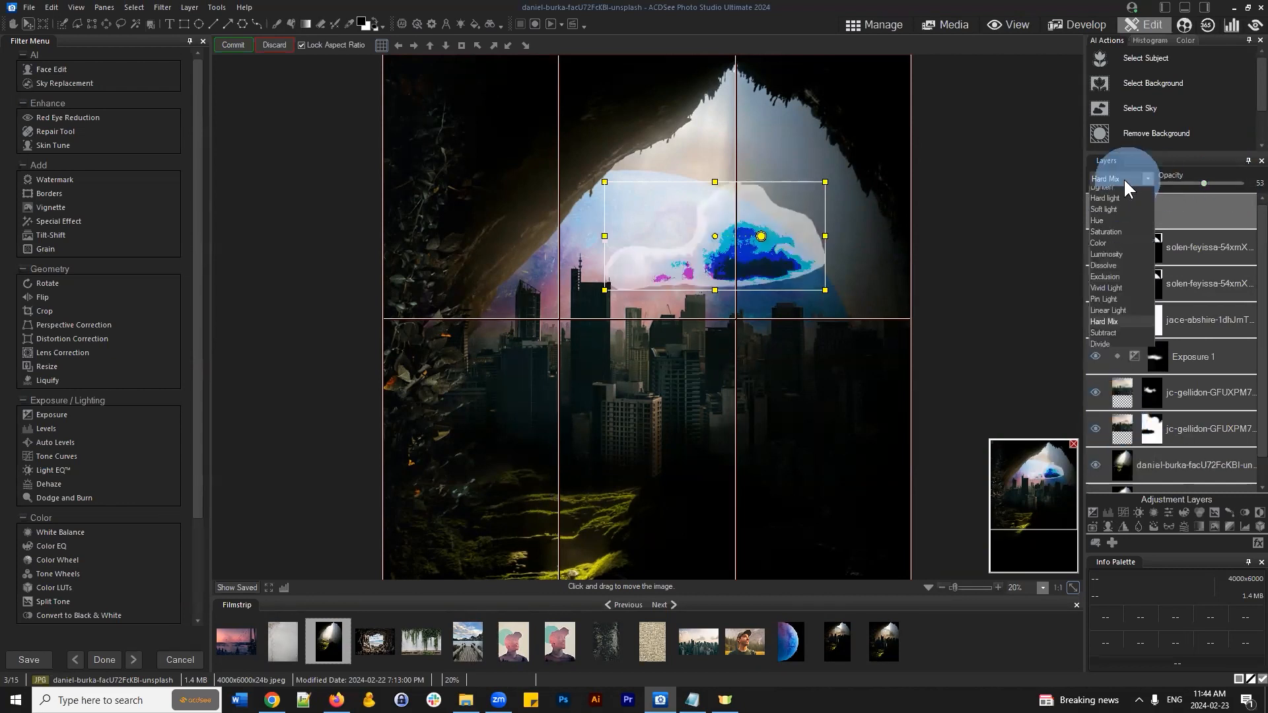
{"action": "left_click", "coordinate": [1107, 271]}
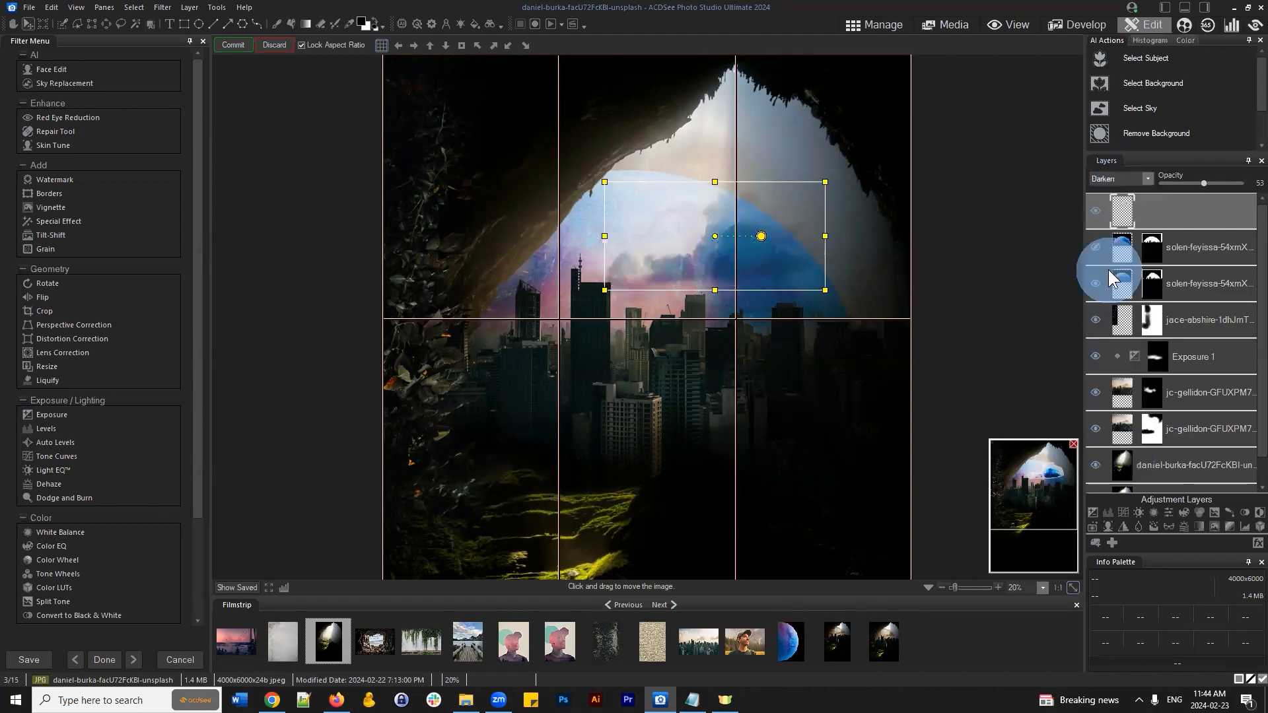
{"action": "left_click", "coordinate": [1132, 175]}
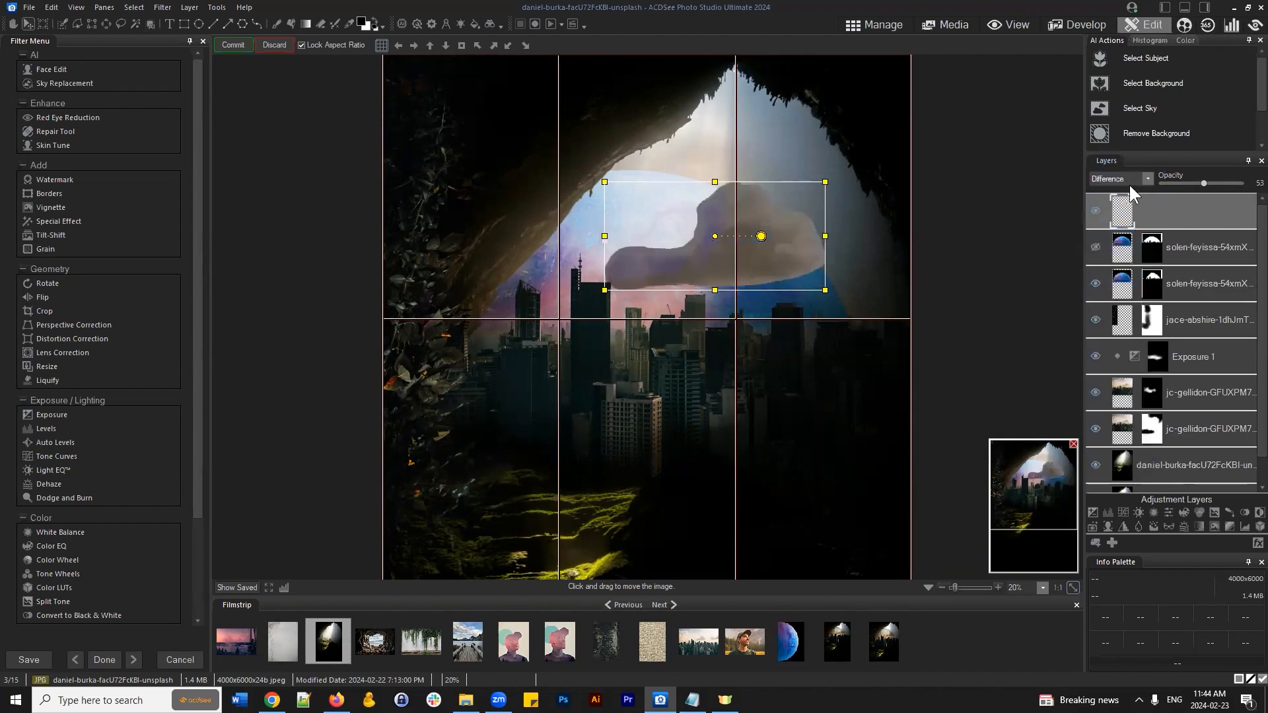
{"action": "left_click", "coordinate": [1128, 181]}
{"action": "left_click", "coordinate": [1108, 271]}
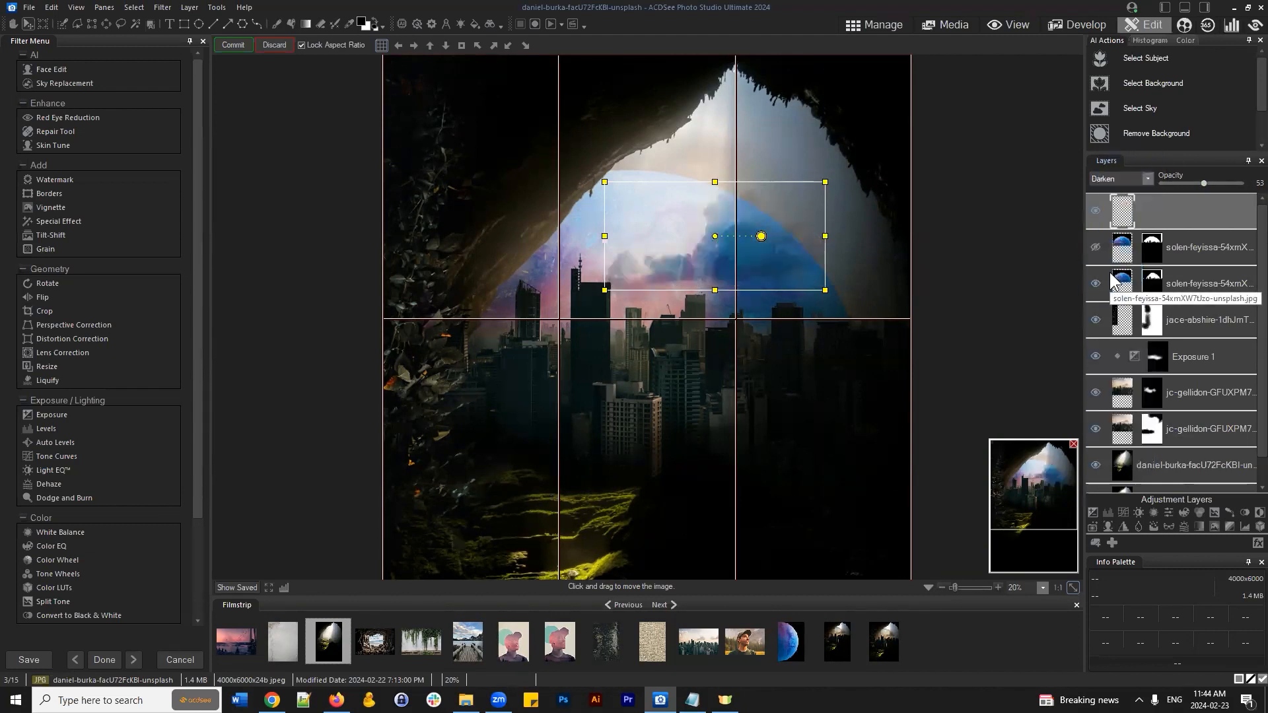
Step: Set the lower planet layer's opacity to 67 with its mask selected
{"action": "left_click", "coordinate": [1187, 286]}
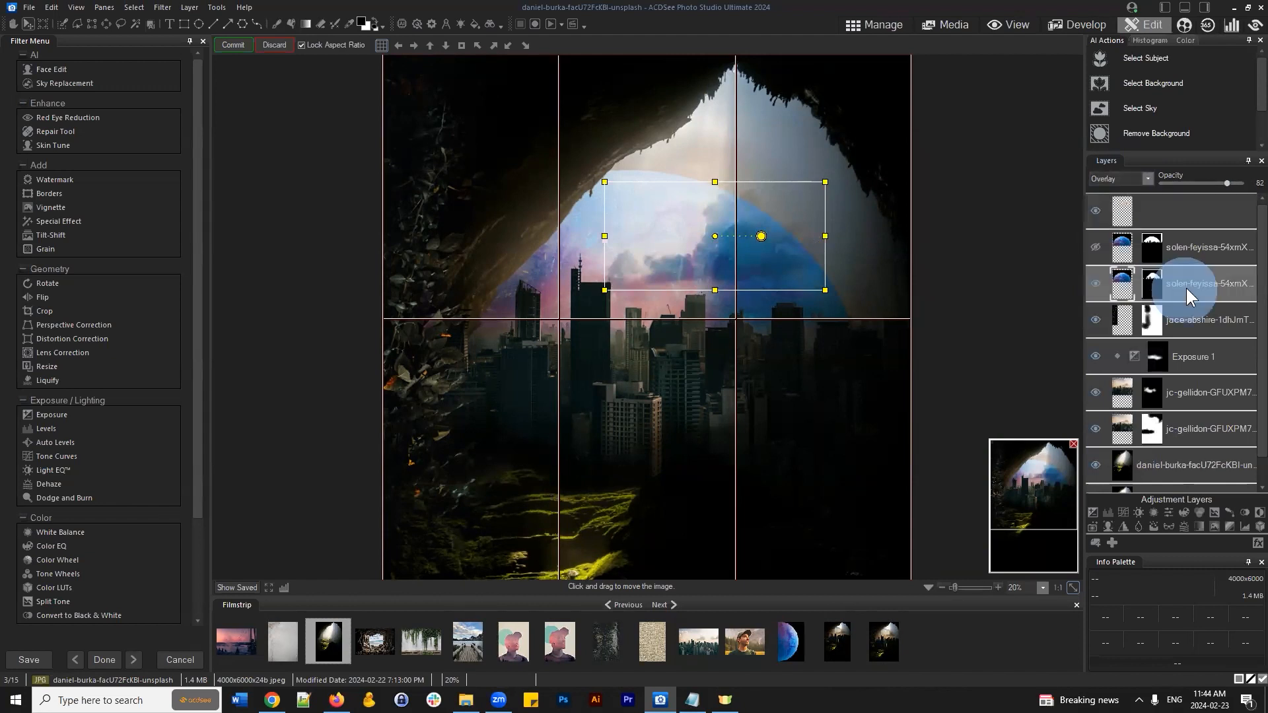
{"action": "left_click", "coordinate": [1152, 284]}
{"action": "left_click", "coordinate": [1224, 182]}
{"action": "left_click_drag", "start_coordinate": [1224, 188], "coordinate": [1214, 184]}
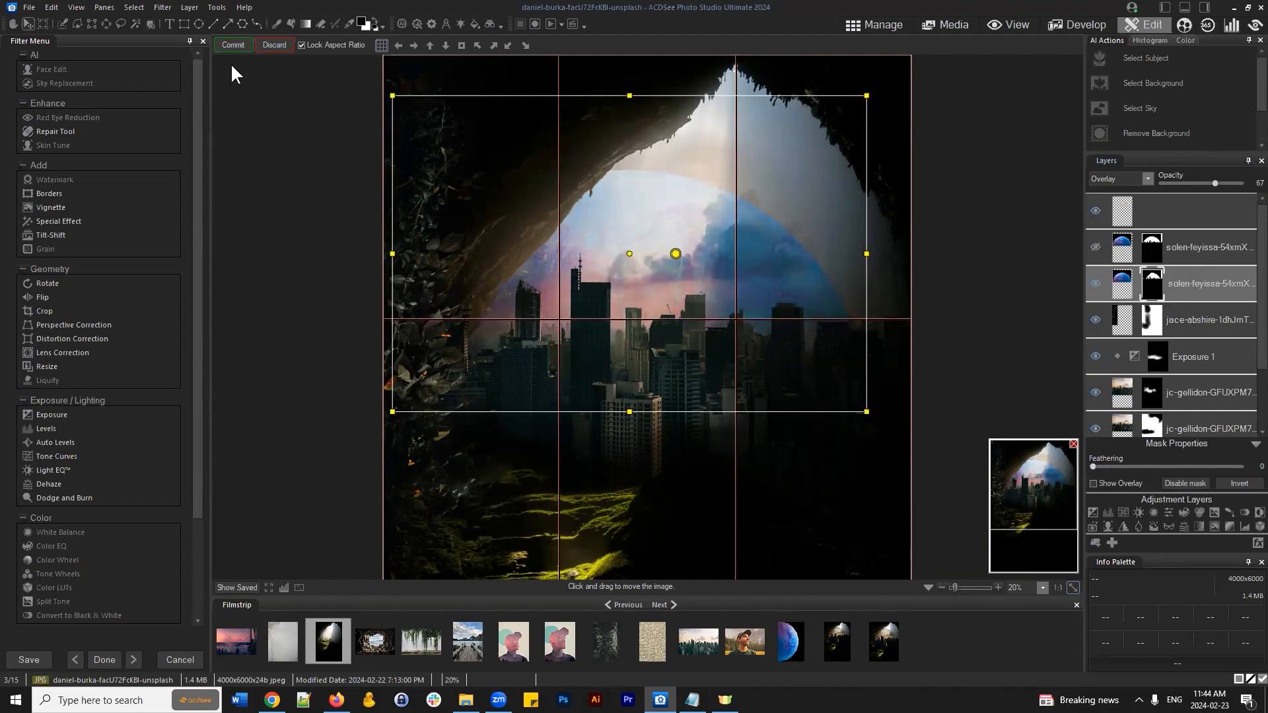
Step: Brush on the lower planet's mask at size 66 and 31% opacity to fade the planet around the dark cloud and along its upper edge
{"action": "left_click", "coordinate": [276, 25]}
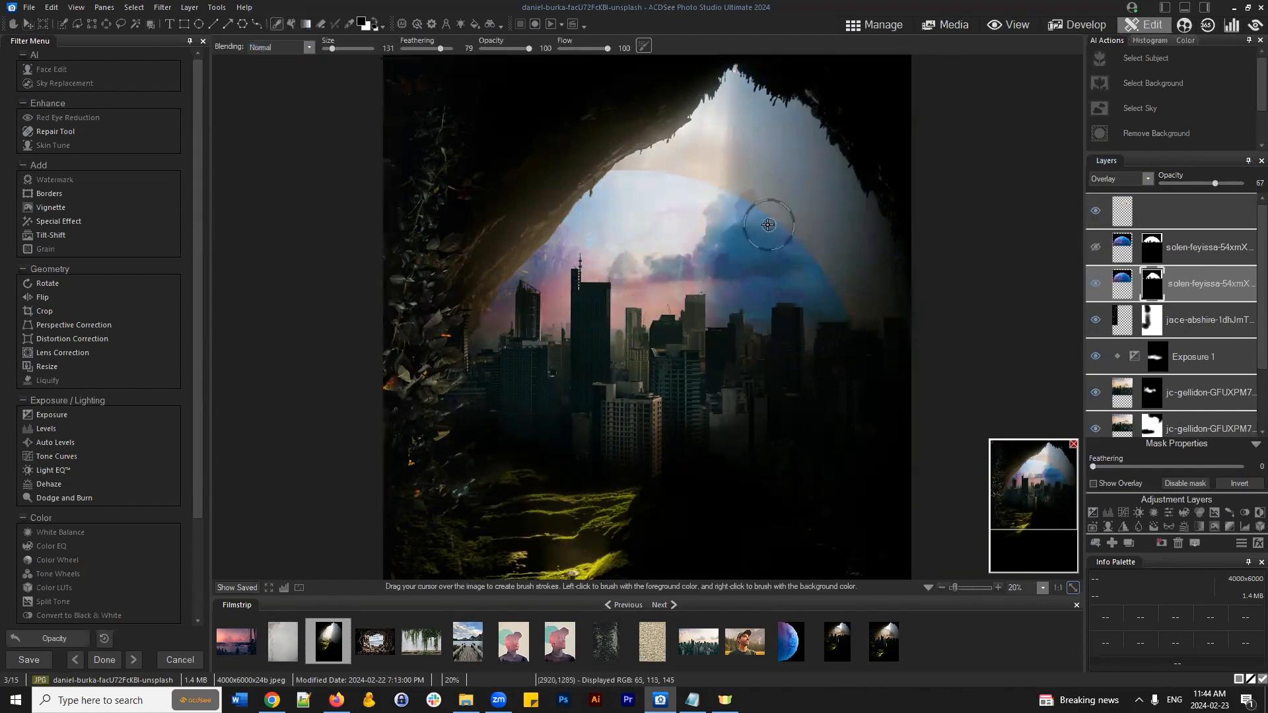
{"action": "scroll", "coordinate": [768, 226], "scroll_direction": "up", "scroll_amount": 1}
{"action": "left_click", "coordinate": [498, 48]}
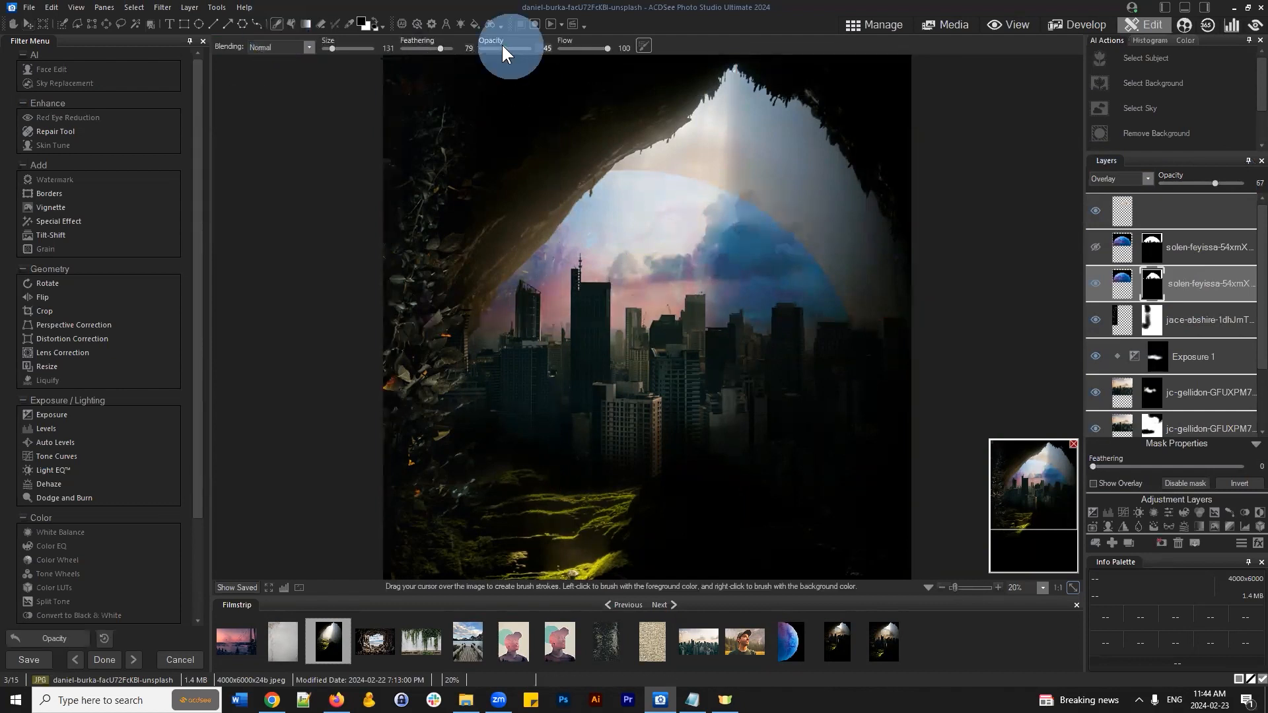
{"action": "mouse_move", "coordinate": [750, 205]}
{"action": "left_mouse_down"}
{"action": "mouse_move", "coordinate": [766, 226]}
{"action": "mouse_move", "coordinate": [800, 234]}
{"action": "mouse_move", "coordinate": [727, 245]}
{"action": "mouse_move", "coordinate": [745, 208]}
{"action": "mouse_move", "coordinate": [715, 248]}
{"action": "mouse_move", "coordinate": [757, 242]}
{"action": "mouse_move", "coordinate": [696, 267]}
{"action": "mouse_move", "coordinate": [627, 272]}
{"action": "mouse_move", "coordinate": [715, 267]}
{"action": "mouse_move", "coordinate": [737, 231]}
{"action": "mouse_move", "coordinate": [797, 250]}
{"action": "mouse_move", "coordinate": [739, 204]}
{"action": "left_mouse_up"}
{"action": "scroll", "coordinate": [727, 246], "scroll_direction": "down", "scroll_amount": 5}
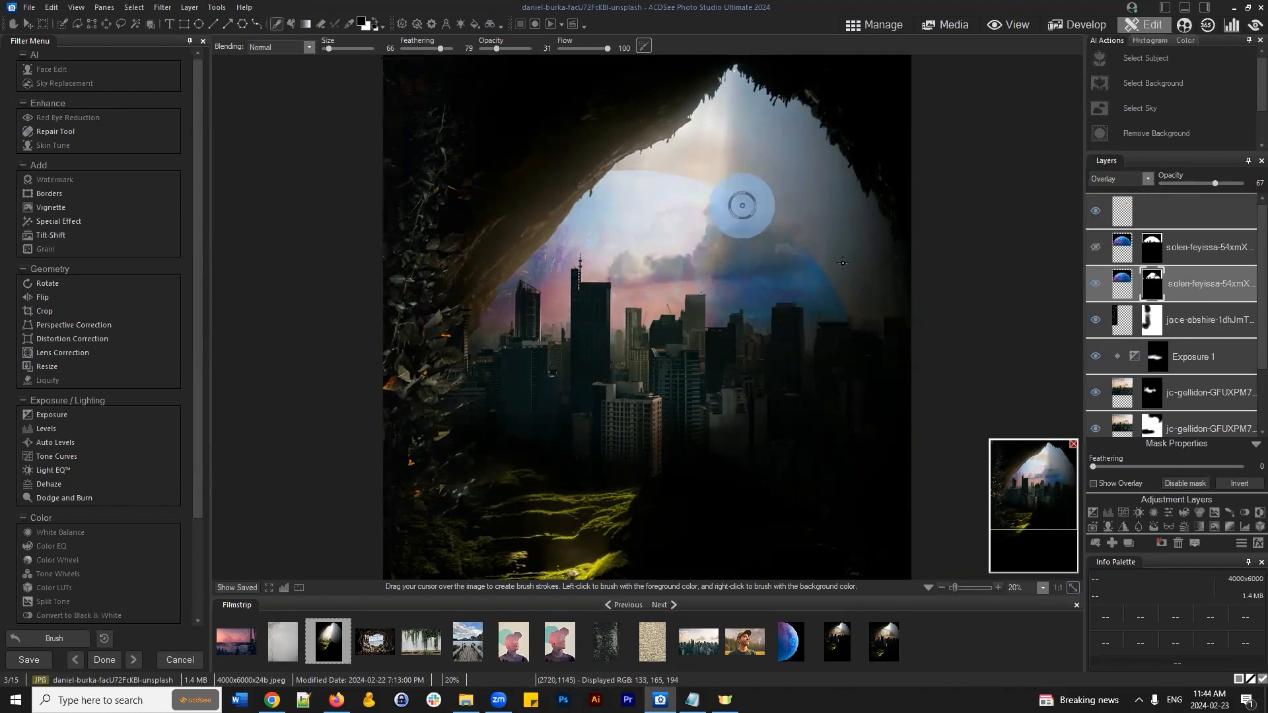
{"action": "mouse_move", "coordinate": [705, 276]}
{"action": "left_mouse_down"}
{"action": "mouse_move", "coordinate": [711, 257]}
{"action": "mouse_move", "coordinate": [725, 260]}
{"action": "mouse_move", "coordinate": [711, 255]}
{"action": "mouse_move", "coordinate": [797, 258]}
{"action": "left_mouse_up"}
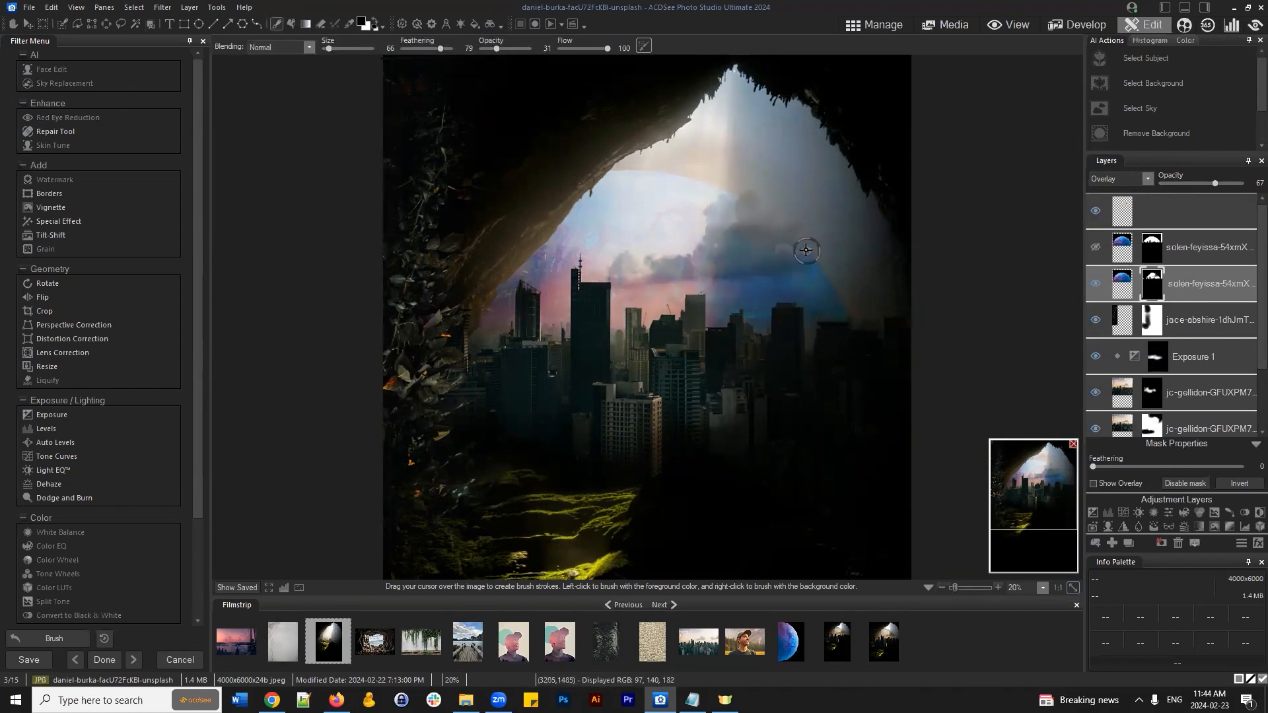
{"action": "scroll", "coordinate": [822, 433], "scroll_direction": "down", "scroll_amount": 1}
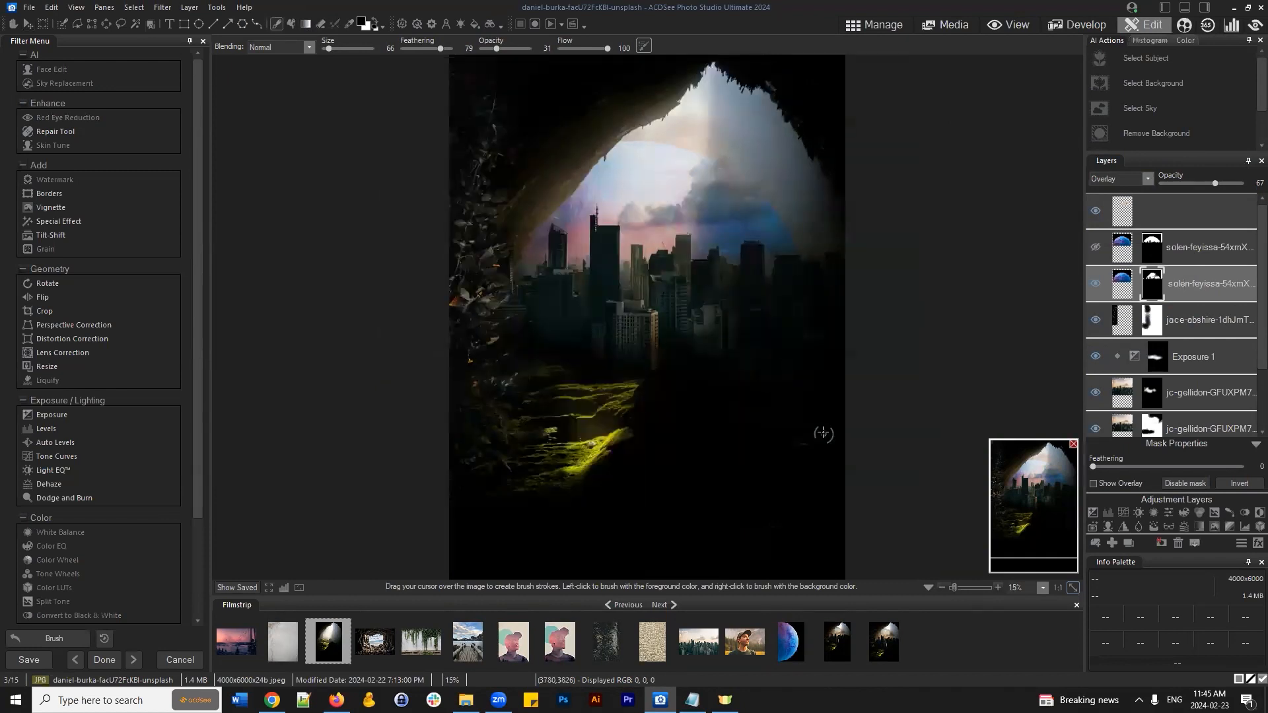
Step: Toggle the cloud layer's visibility to compare the sky with and without it
{"action": "left_click", "coordinate": [1192, 208]}
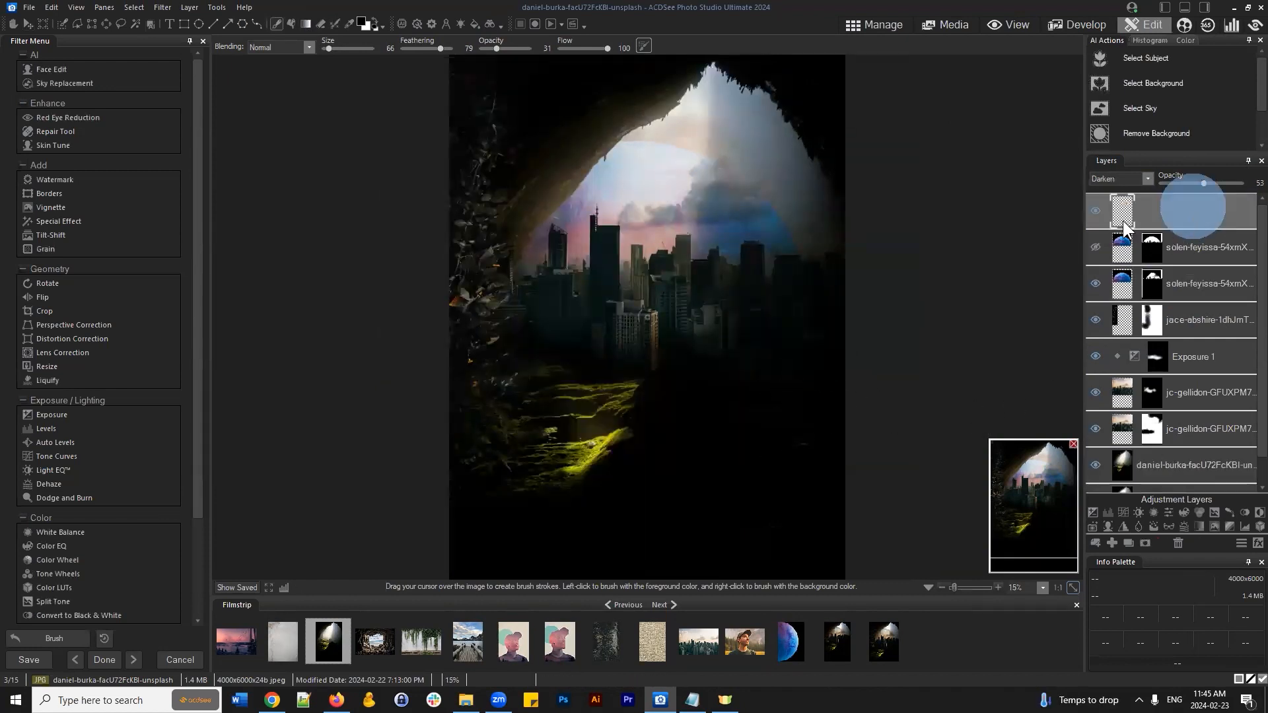
{"action": "left_click", "coordinate": [1095, 210]}
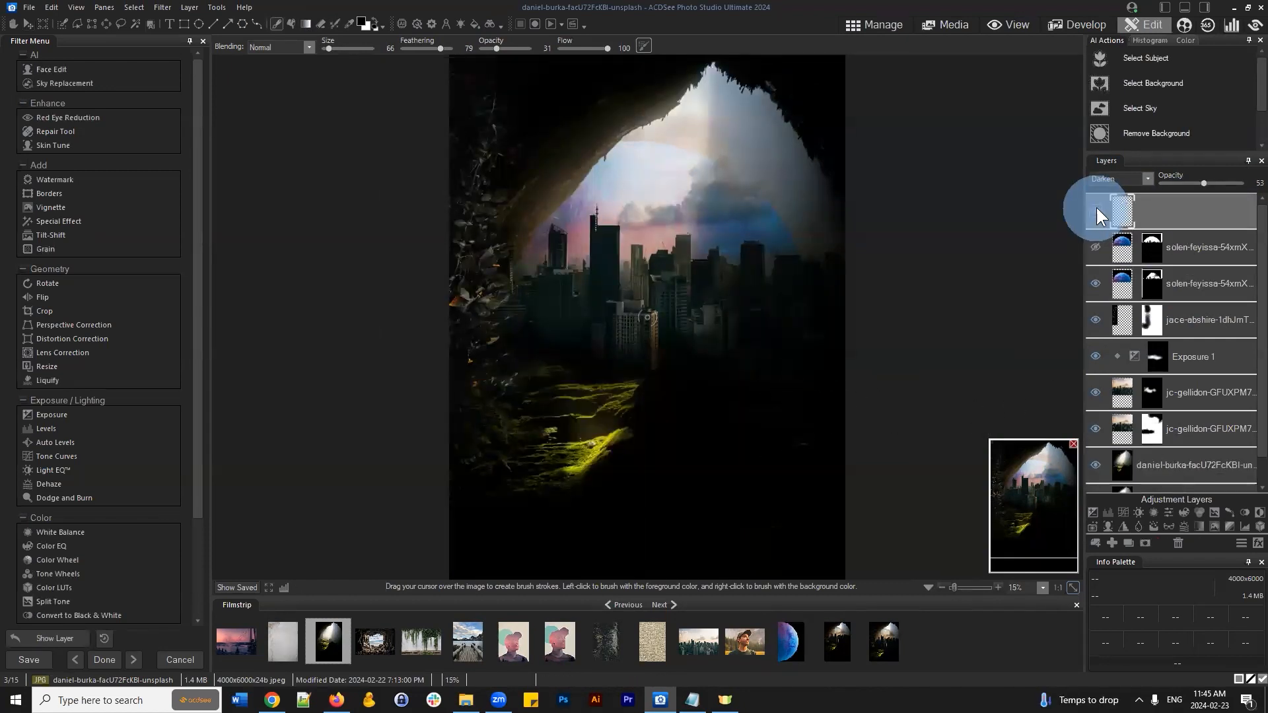
Step: Set the Darken cloud layer's opacity to 88 and leave the layer visible
{"action": "left_click_drag", "start_coordinate": [1203, 183], "coordinate": [1232, 184]}
{"action": "left_click", "coordinate": [1097, 210]}
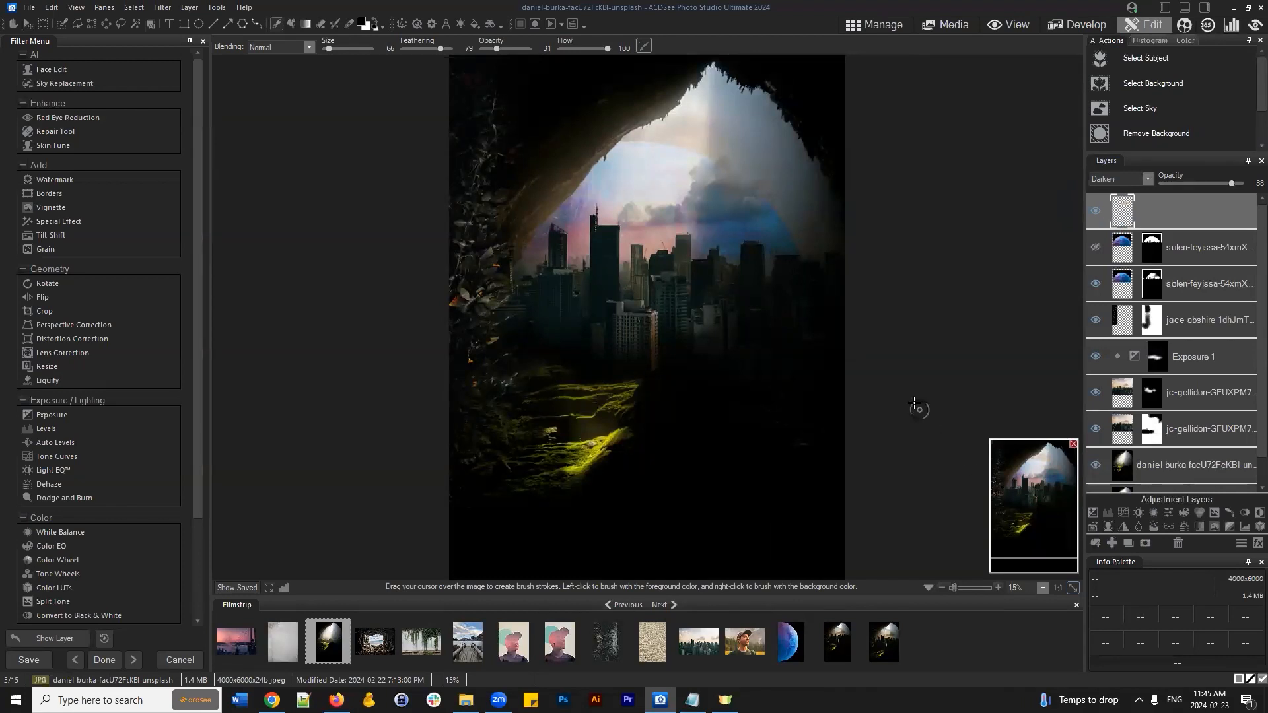
Step: Resize the canvas to about 13.33 by 16.02 inches by trimming the empty black area below the cave floor
{"action": "left_click", "coordinate": [1073, 587]}
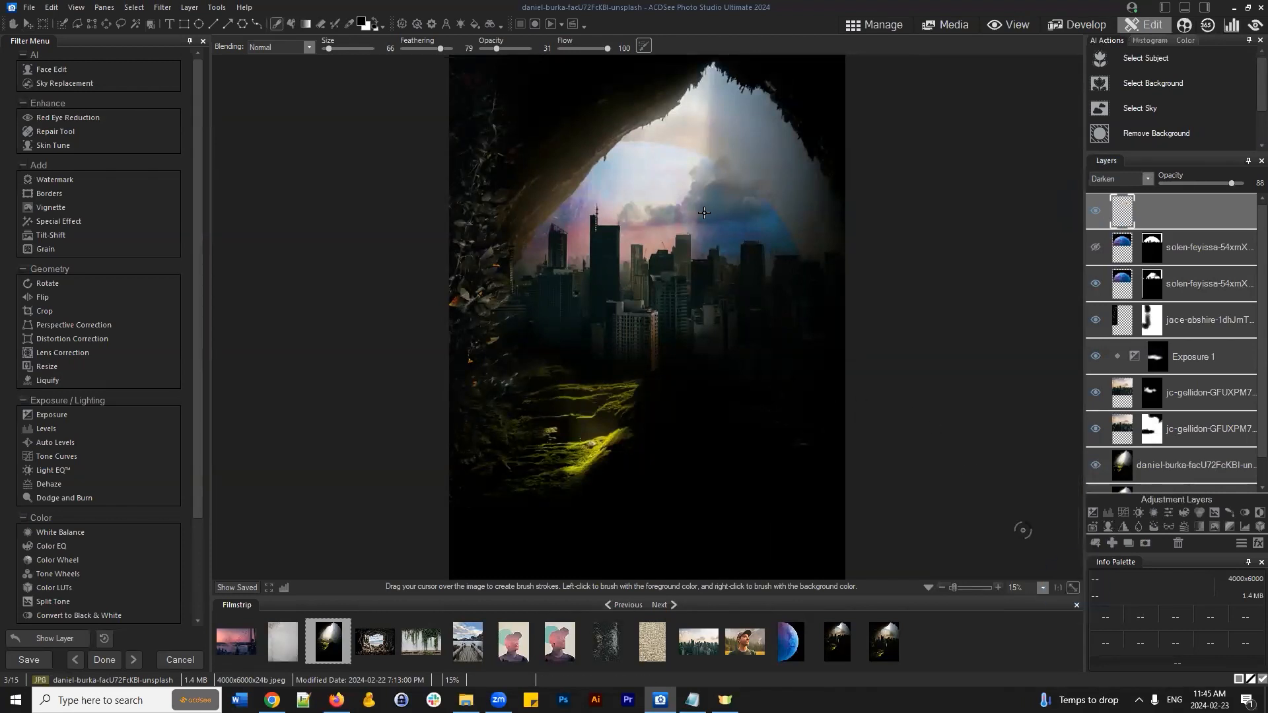
{"action": "scroll", "coordinate": [704, 212], "scroll_direction": "down", "scroll_amount": 1}
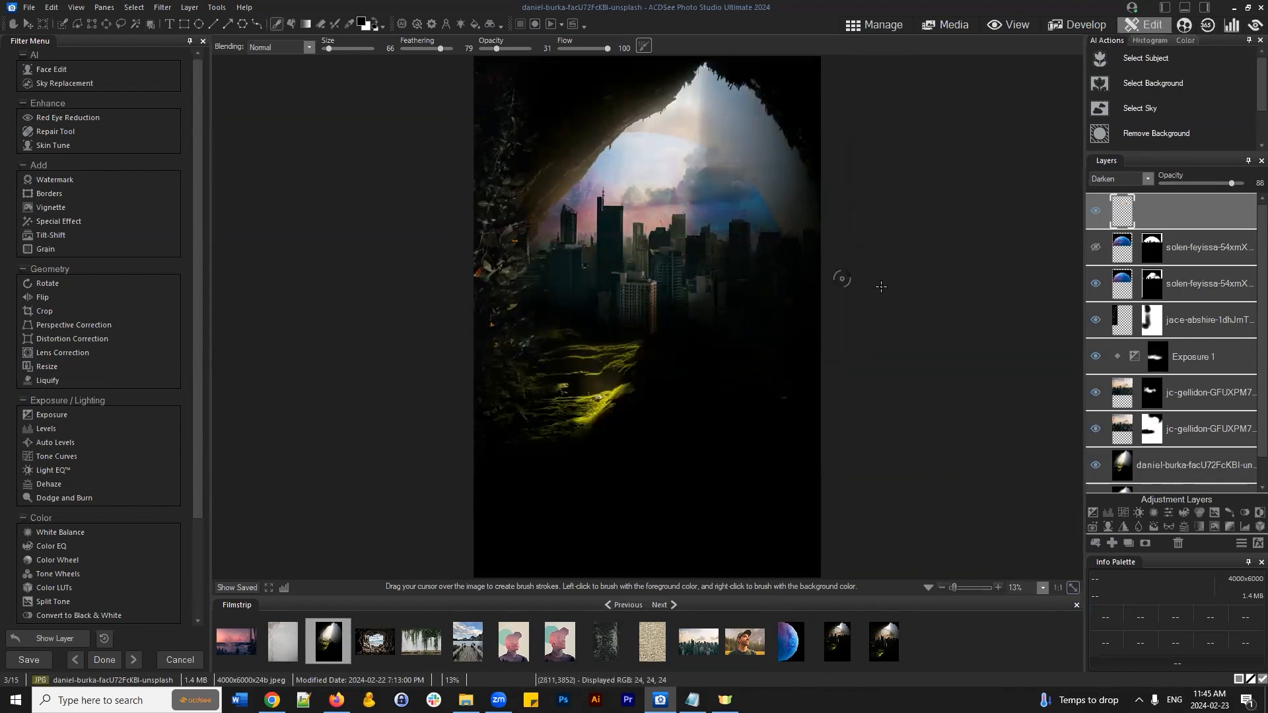
{"action": "left_click", "coordinate": [43, 23]}
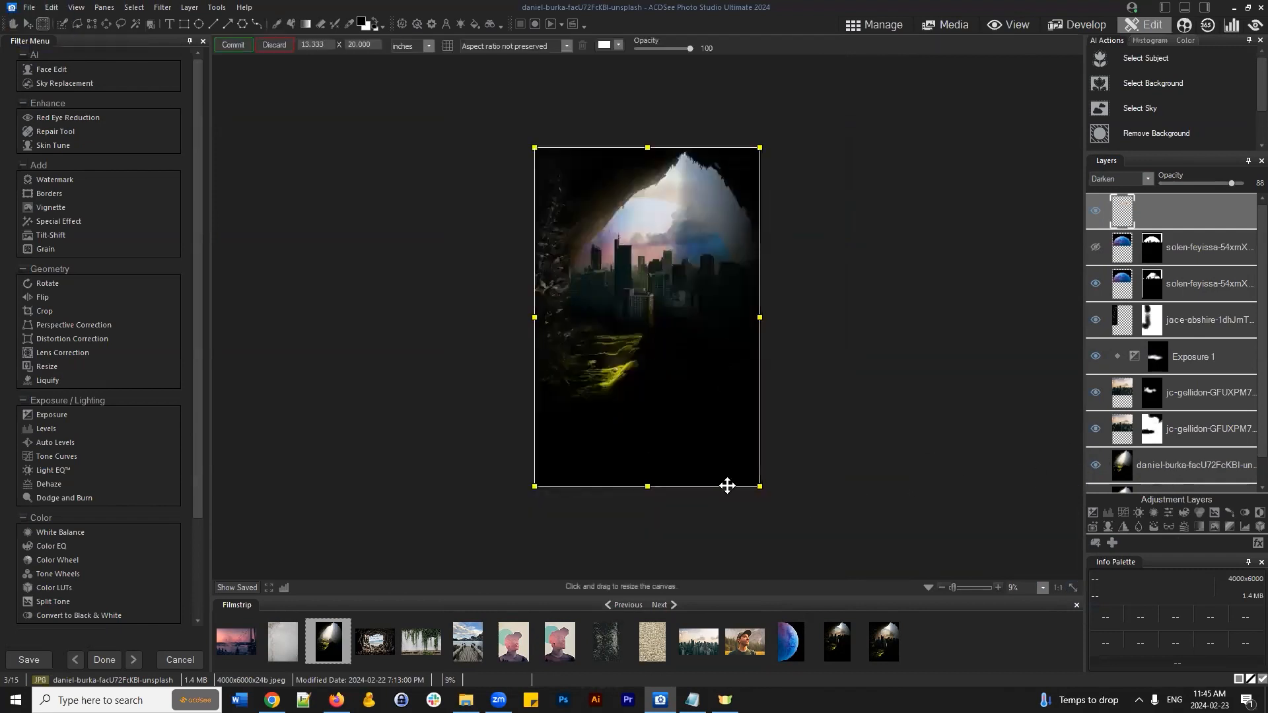
{"action": "left_click_drag", "start_coordinate": [646, 486], "coordinate": [647, 417]}
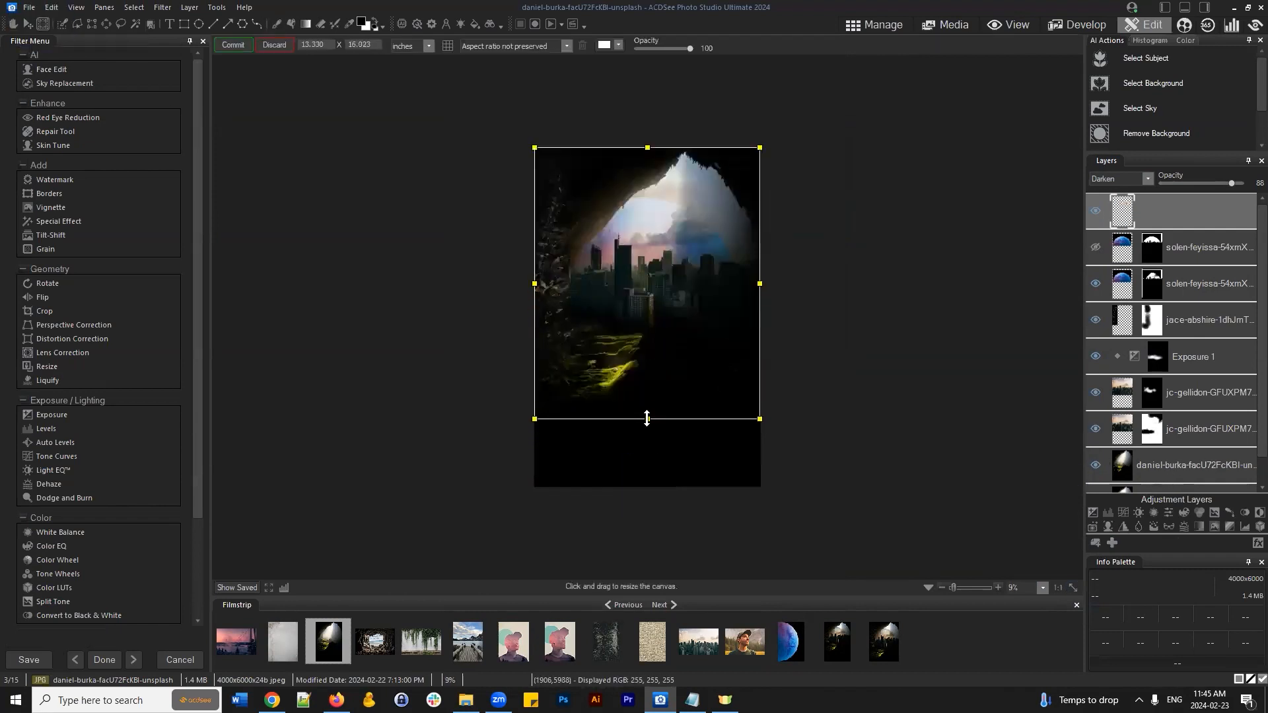
{"action": "left_click", "coordinate": [241, 45]}
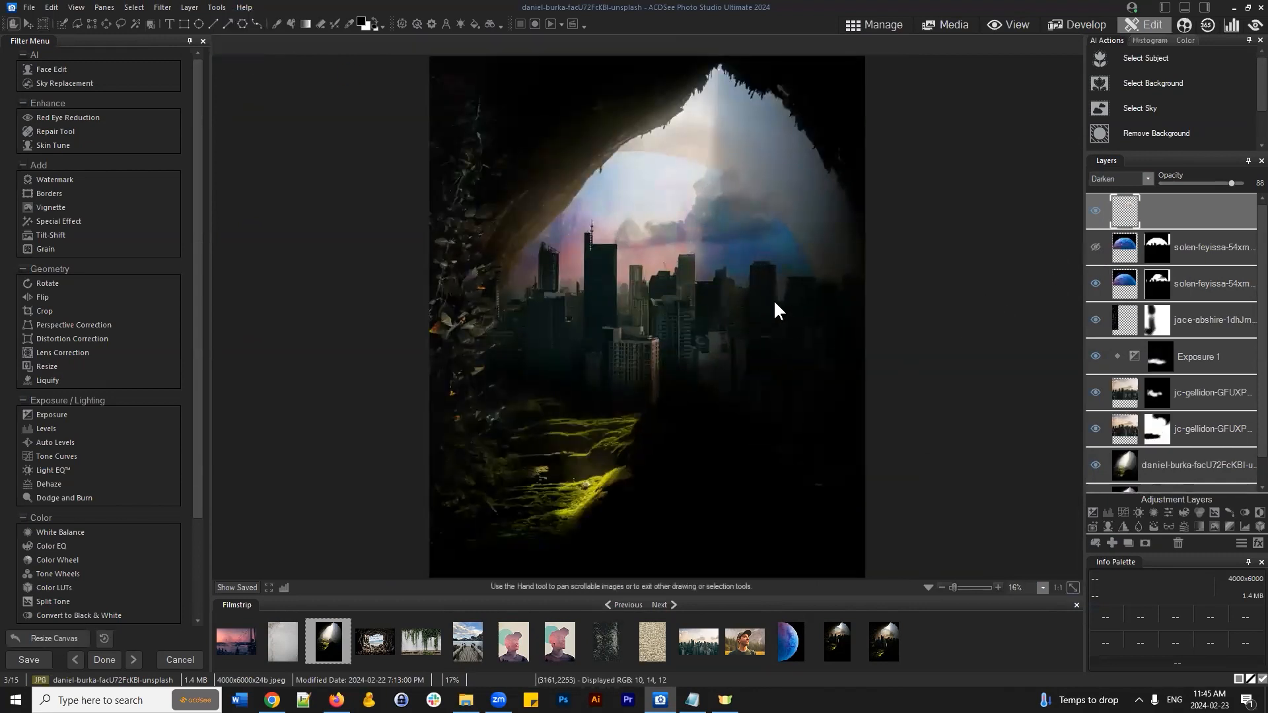
{"action": "scroll", "coordinate": [783, 304], "scroll_direction": "down", "scroll_amount": 1}
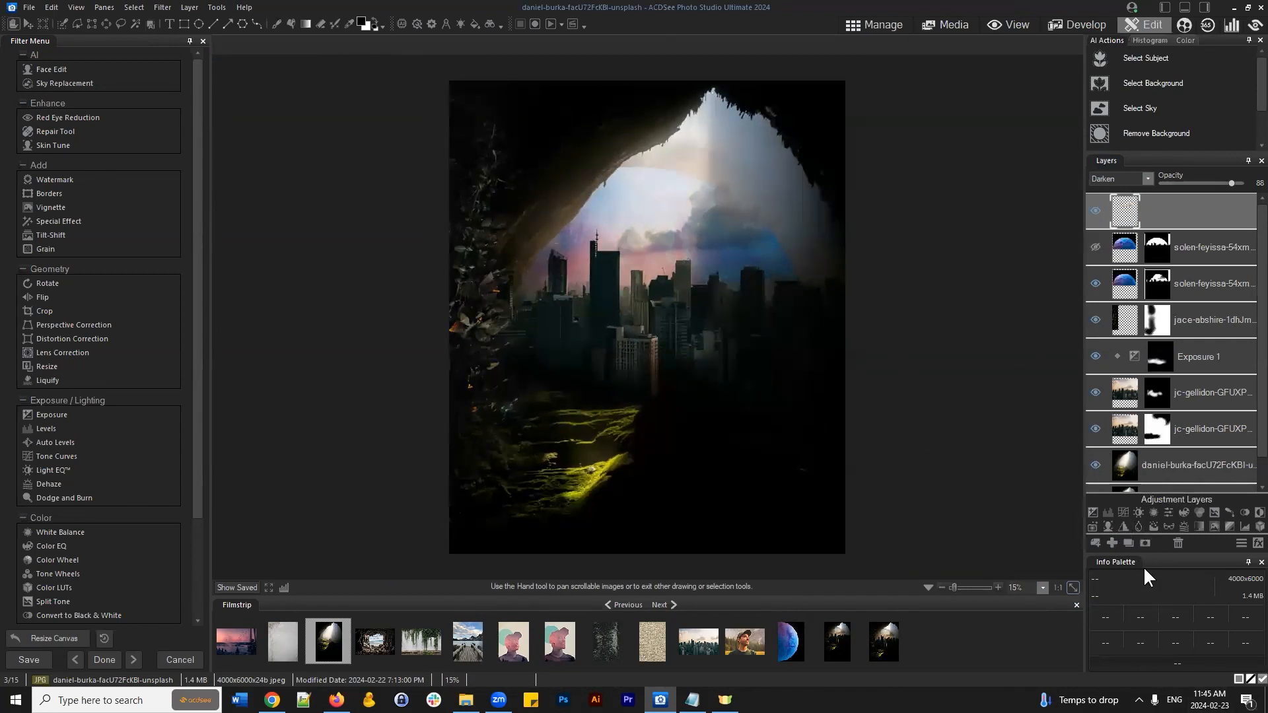
Step: Add a Photo Effect adjustment layer above the clouds, try Mono, and apply Sepia at 31 opacity
{"action": "left_click", "coordinate": [1088, 523]}
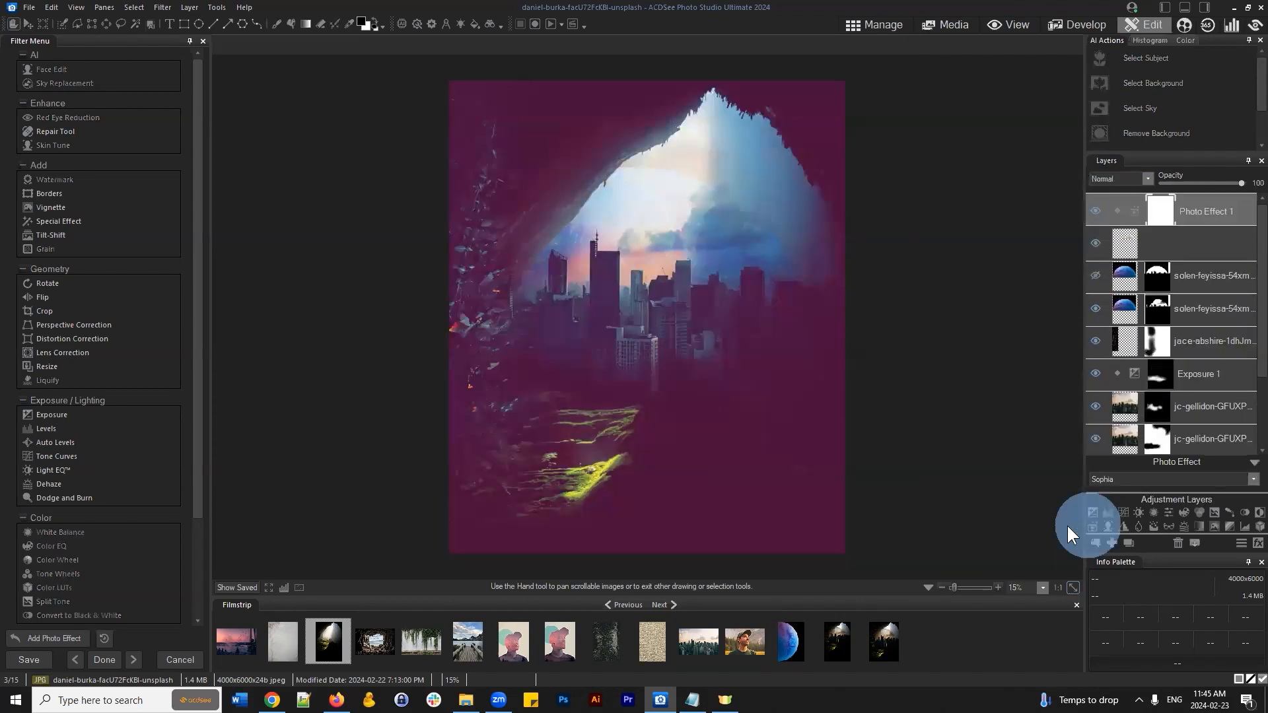
{"action": "left_click", "coordinate": [1151, 477]}
{"action": "left_click", "coordinate": [1115, 428]}
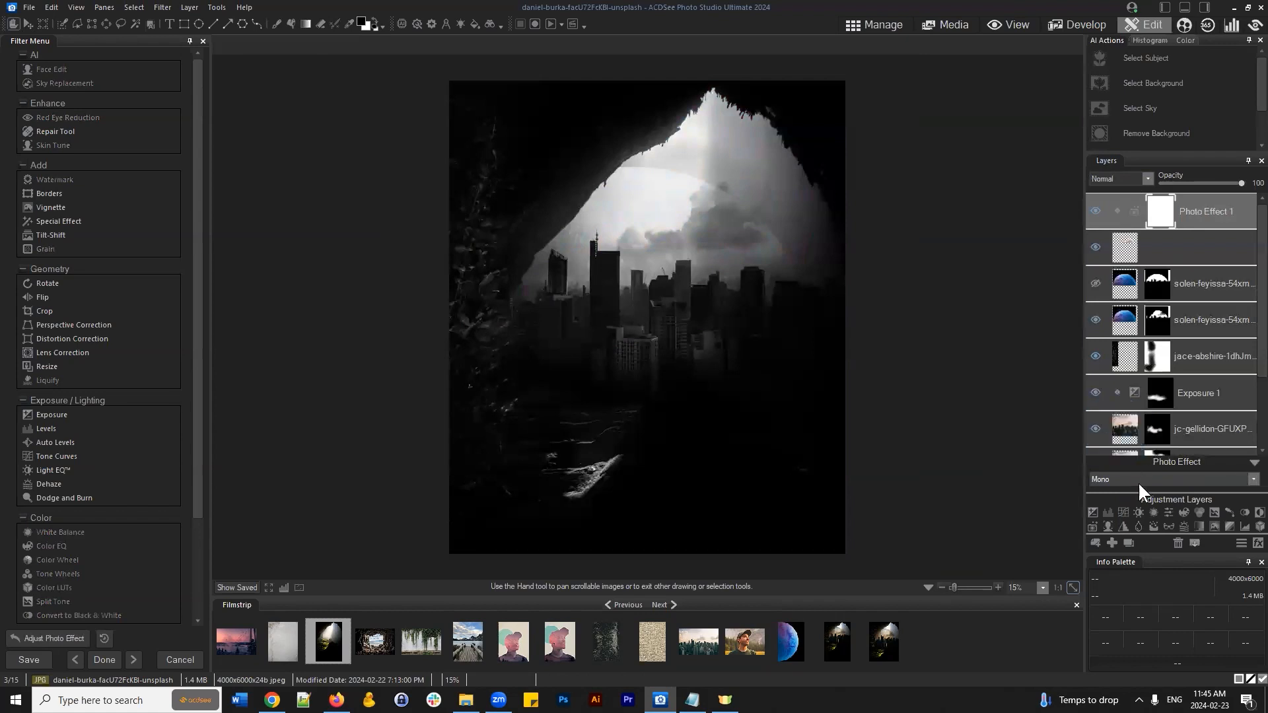
{"action": "left_click", "coordinate": [1139, 482]}
{"action": "left_click", "coordinate": [1108, 421]}
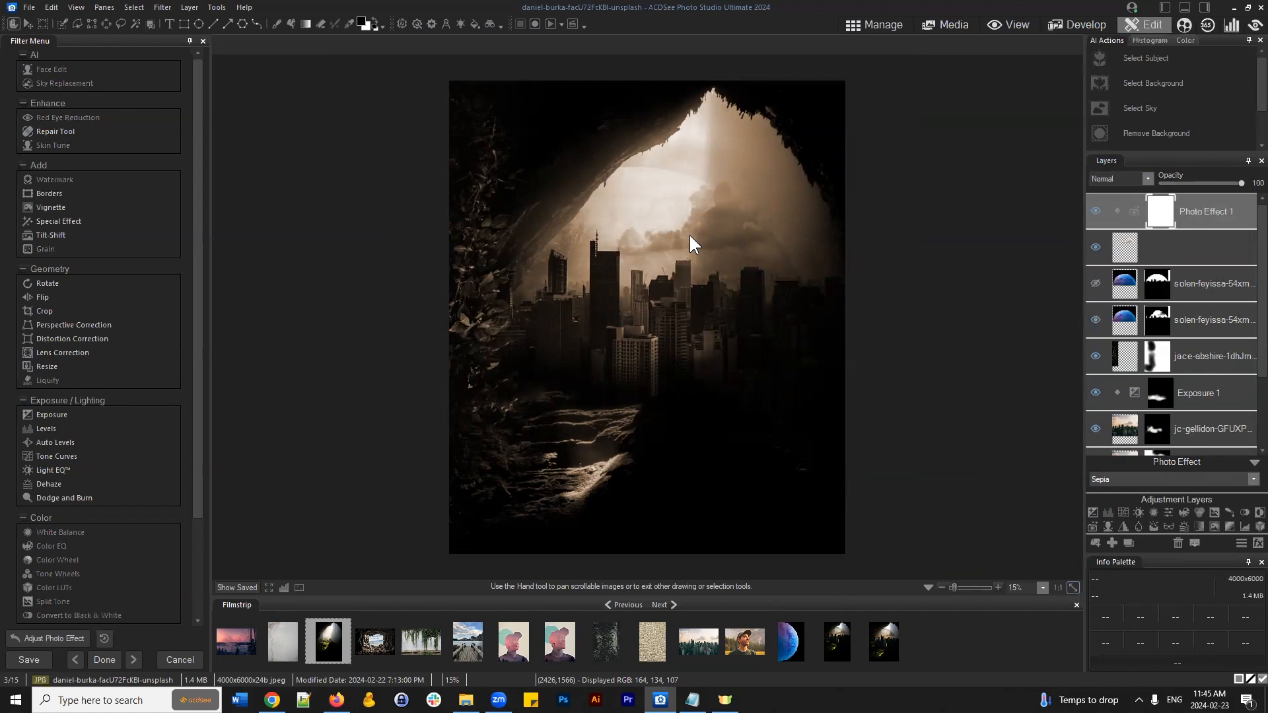
{"action": "left_click", "coordinate": [1201, 185]}
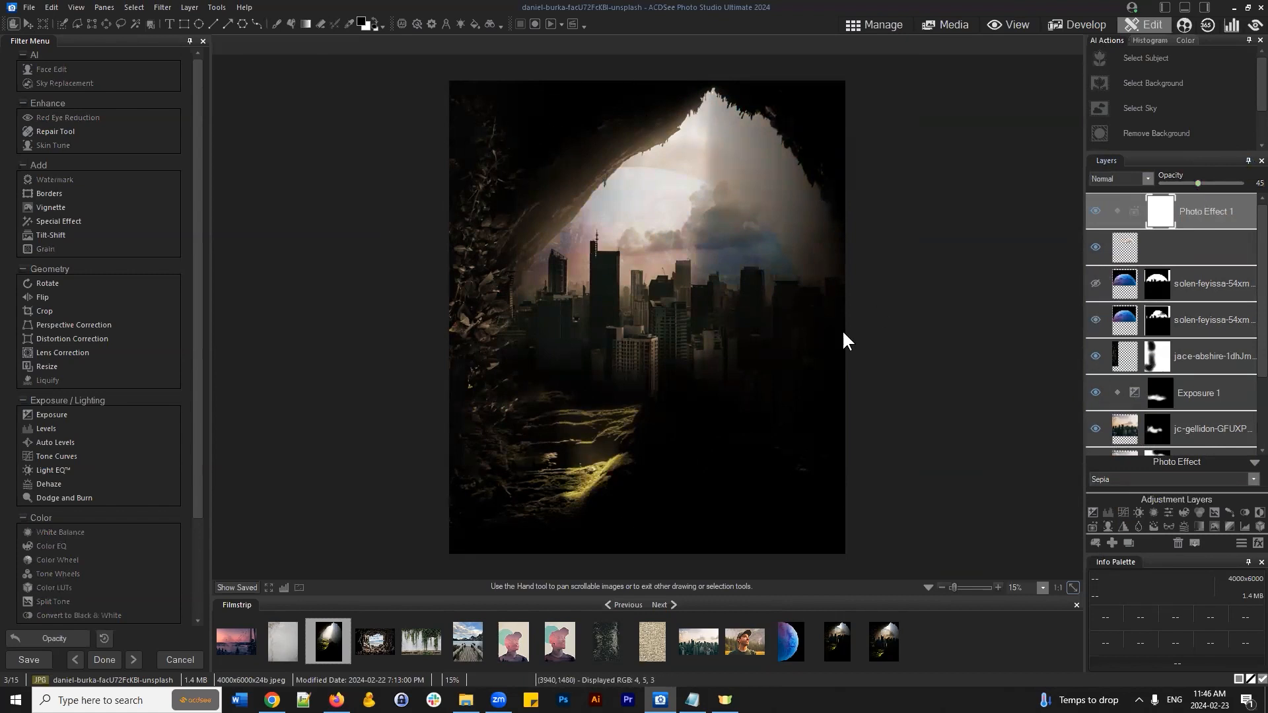
{"action": "left_click_drag", "start_coordinate": [1190, 182], "coordinate": [1186, 183]}
Step: Try the Process preset on the Photo Effect layer and lower the layer's opacity to 14
{"action": "left_click", "coordinate": [1183, 477]}
{"action": "left_click", "coordinate": [1104, 397]}
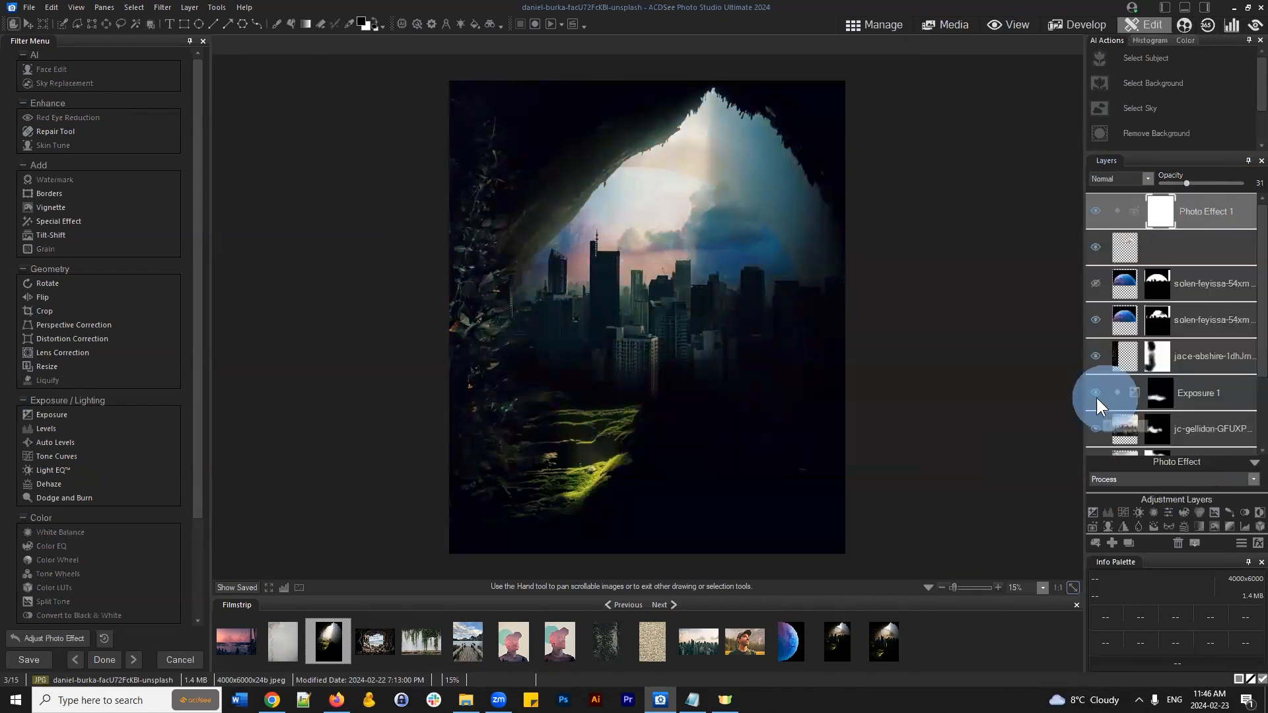
{"action": "left_click", "coordinate": [1178, 182]}
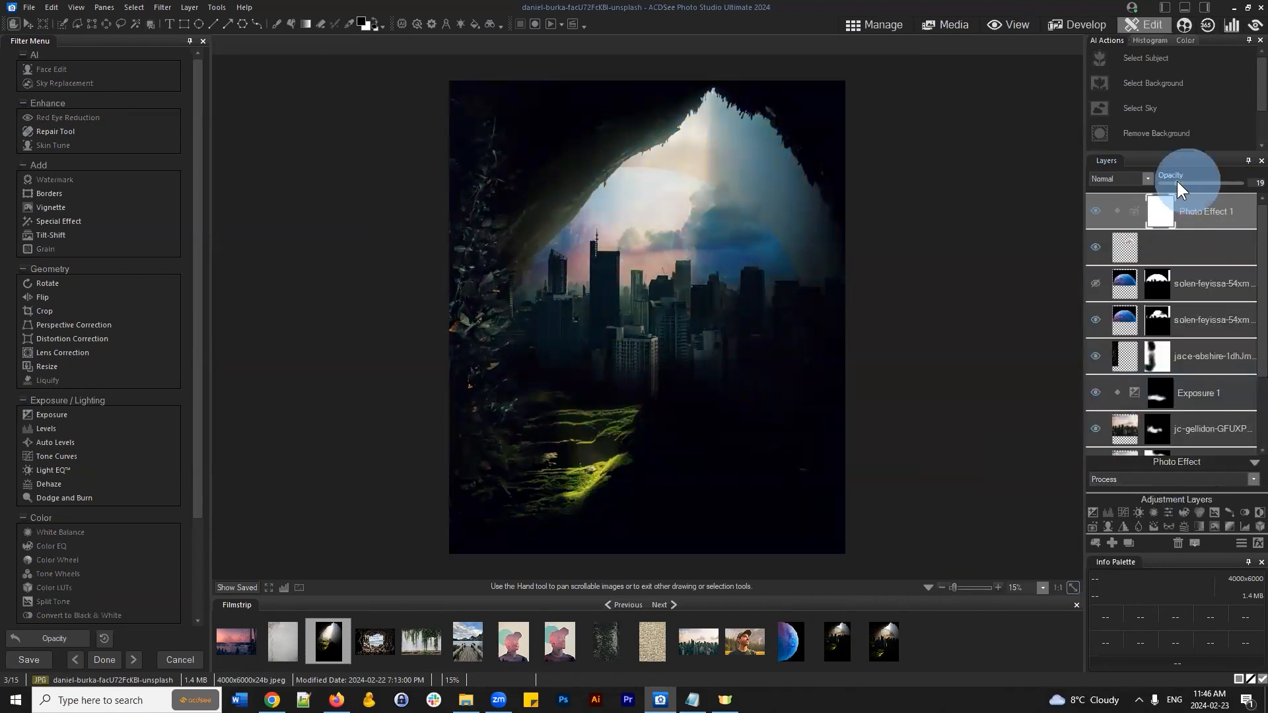
{"action": "left_click", "coordinate": [1173, 182]}
Step: Compare the Blue Steel, Mono, Mila and Chloe presets on the Photo Effect layer
{"action": "left_click", "coordinate": [1162, 479]}
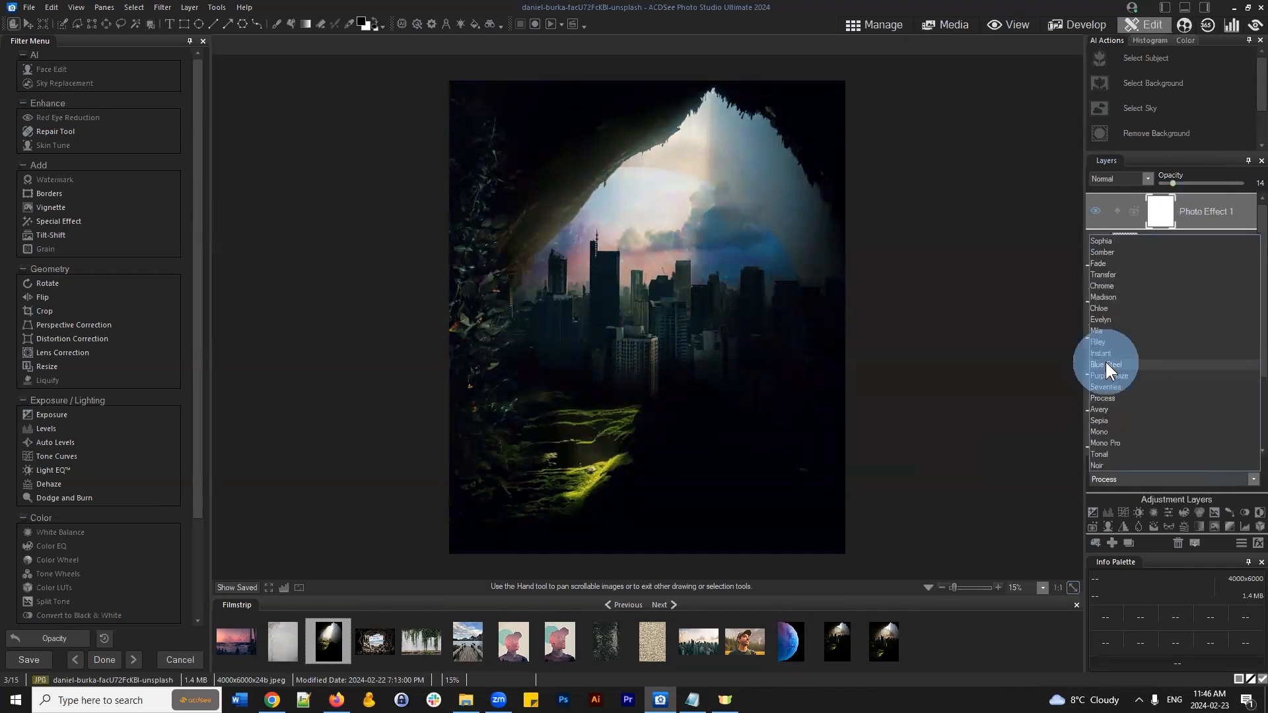
{"action": "left_click", "coordinate": [1105, 364]}
{"action": "left_click", "coordinate": [1133, 478]}
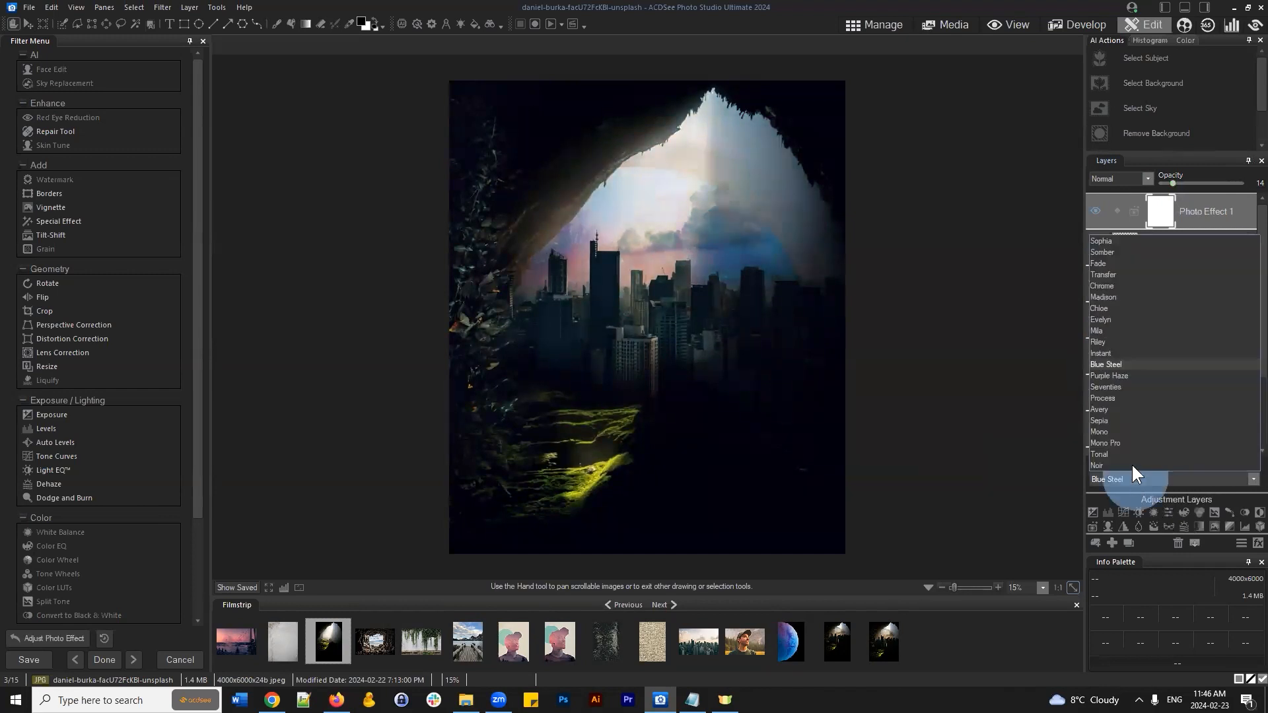
{"action": "left_click", "coordinate": [1108, 429]}
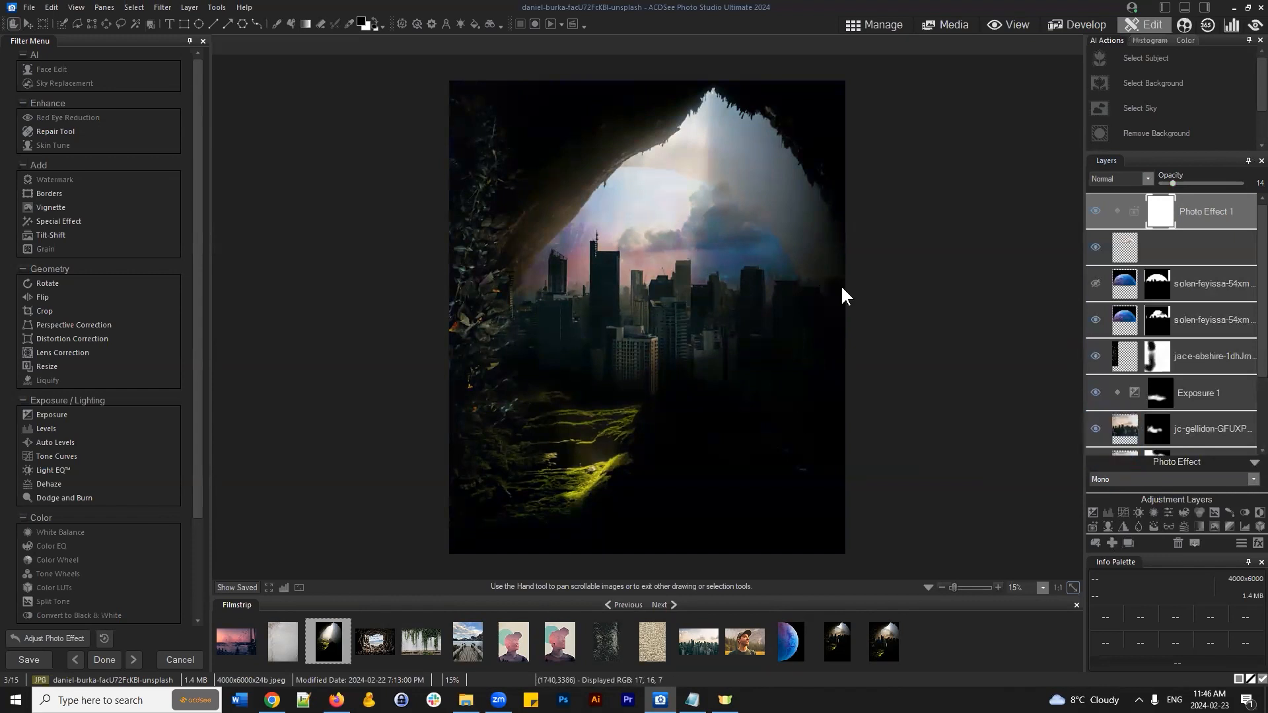
{"action": "left_click", "coordinate": [1158, 479]}
{"action": "left_click", "coordinate": [1107, 330]}
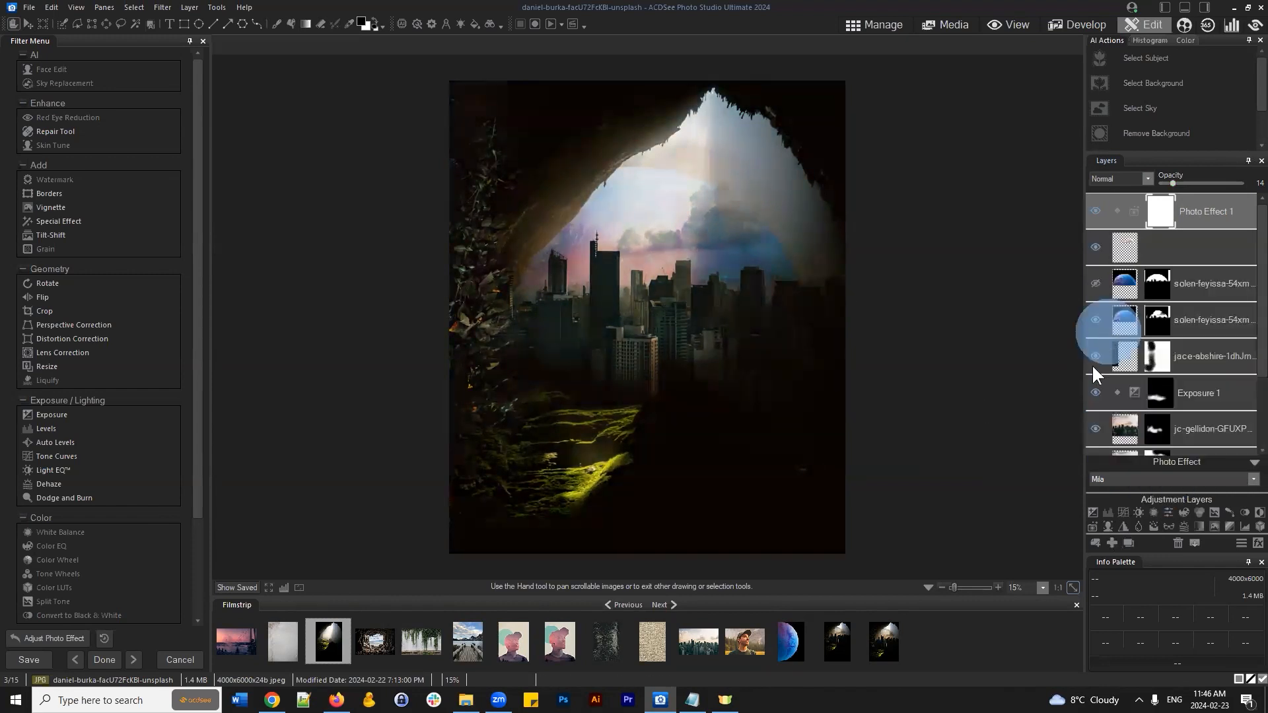
{"action": "left_click", "coordinate": [1131, 477]}
{"action": "left_click", "coordinate": [1116, 308]}
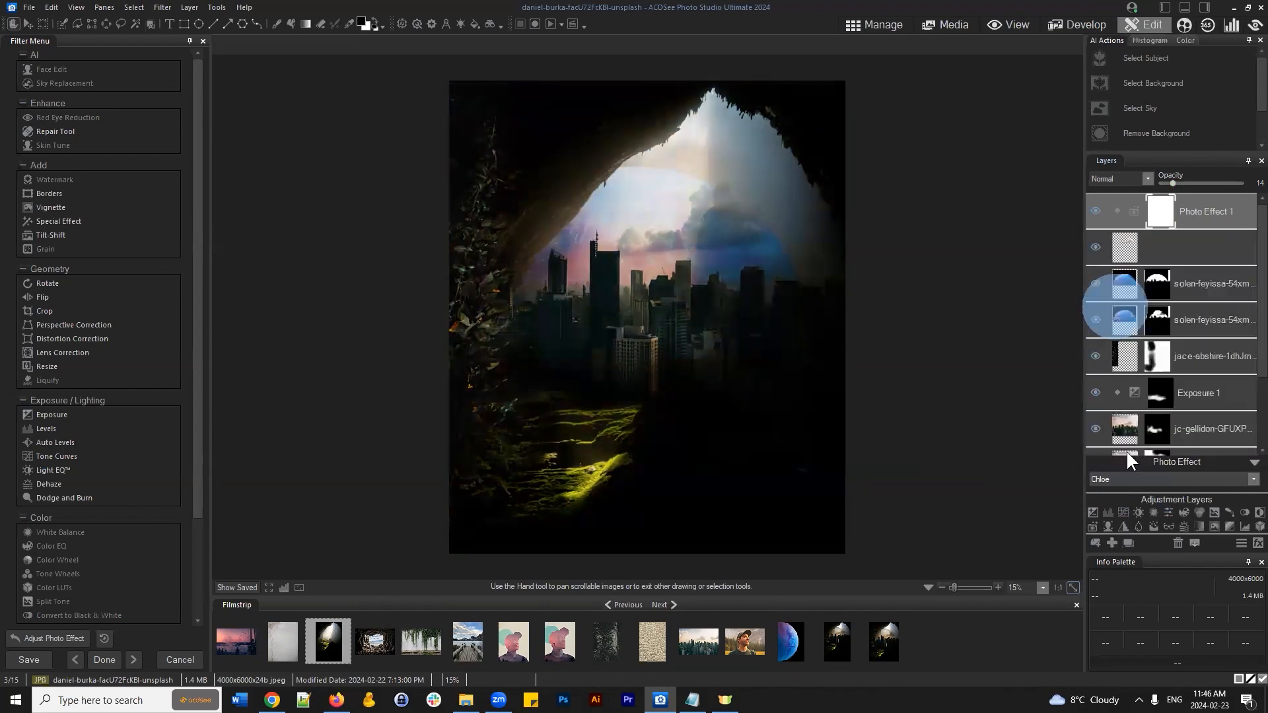
Step: Try the Madison, Chrome and Instant presets on the Photo Effect layer
{"action": "left_click", "coordinate": [1115, 478]}
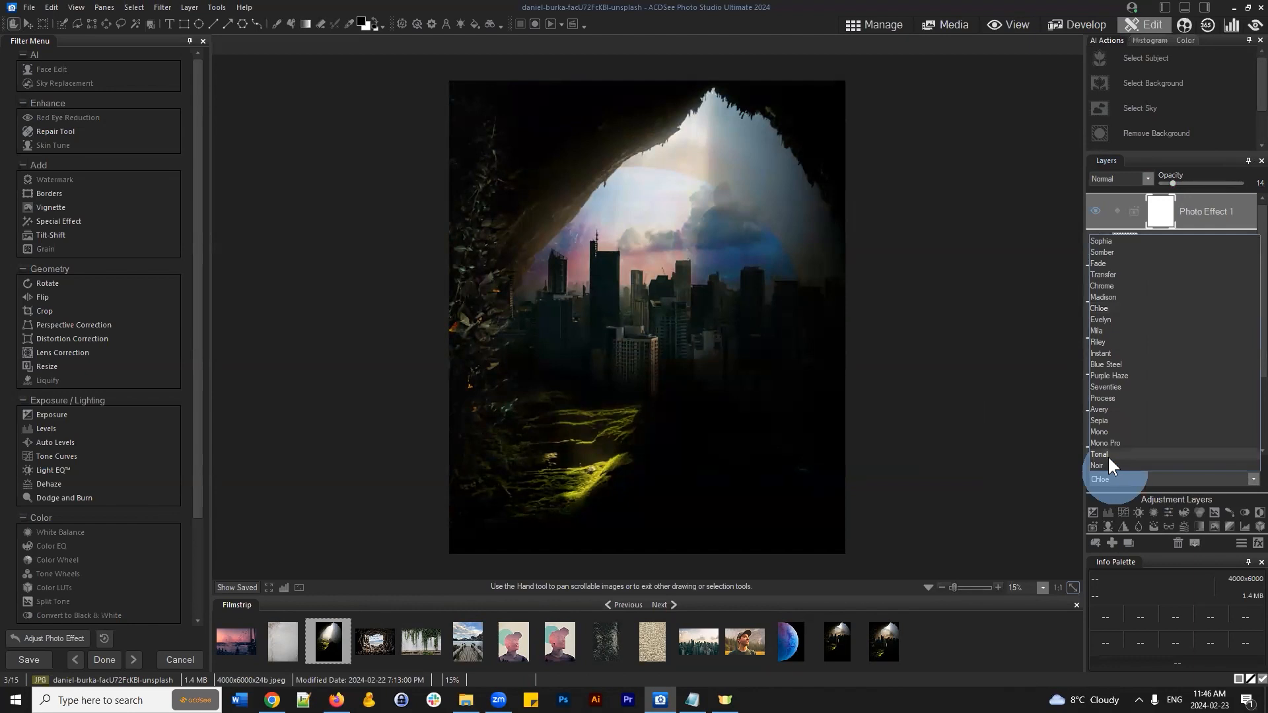
{"action": "left_click", "coordinate": [1108, 296]}
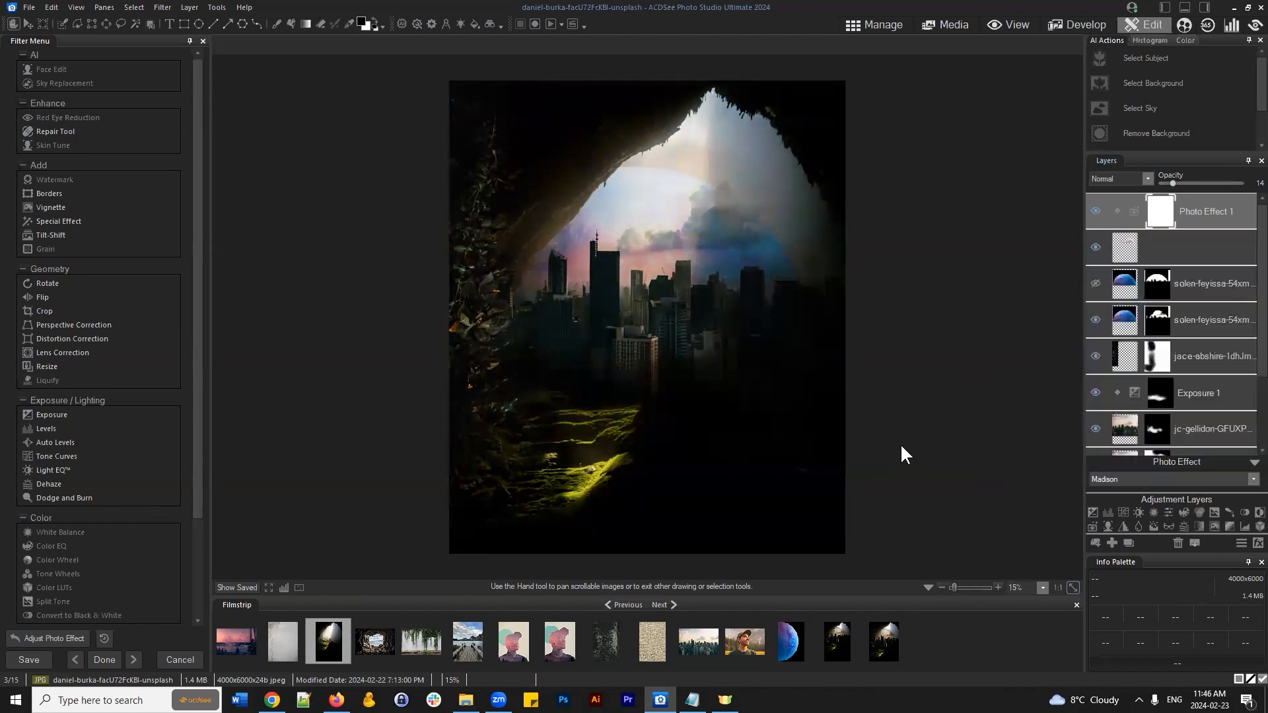
{"action": "left_click", "coordinate": [1132, 476]}
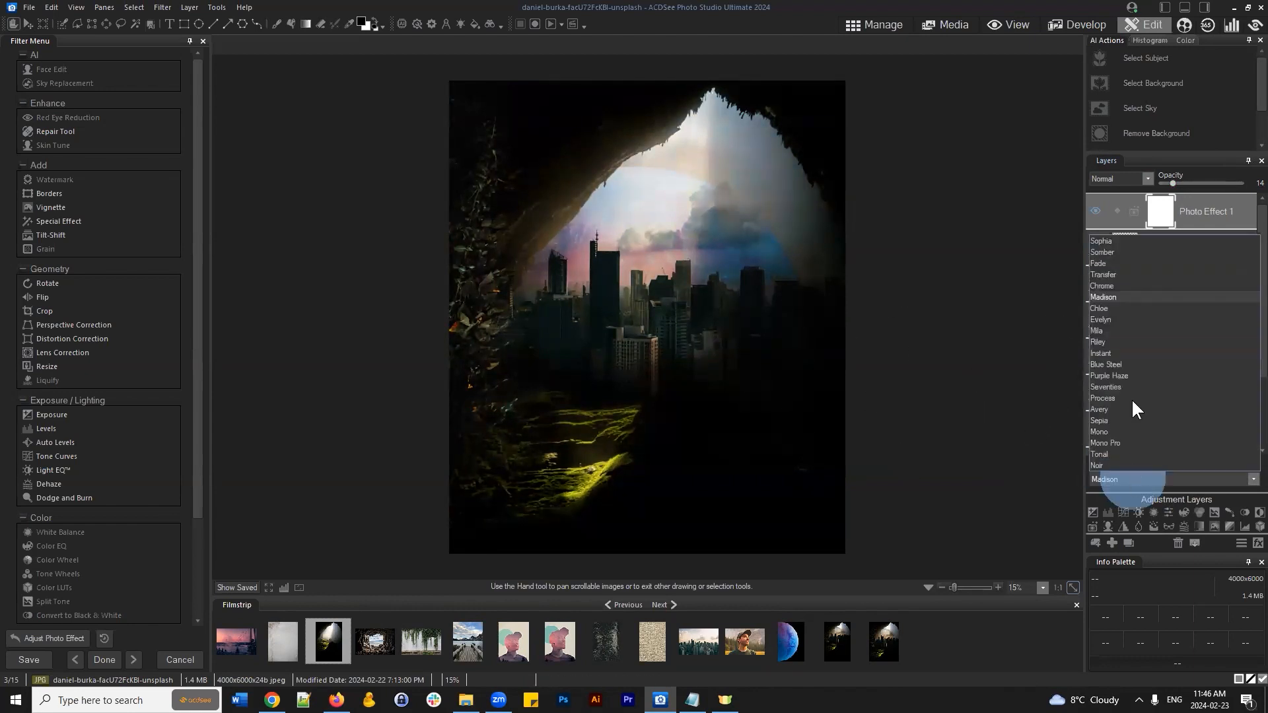
{"action": "left_click", "coordinate": [1107, 283]}
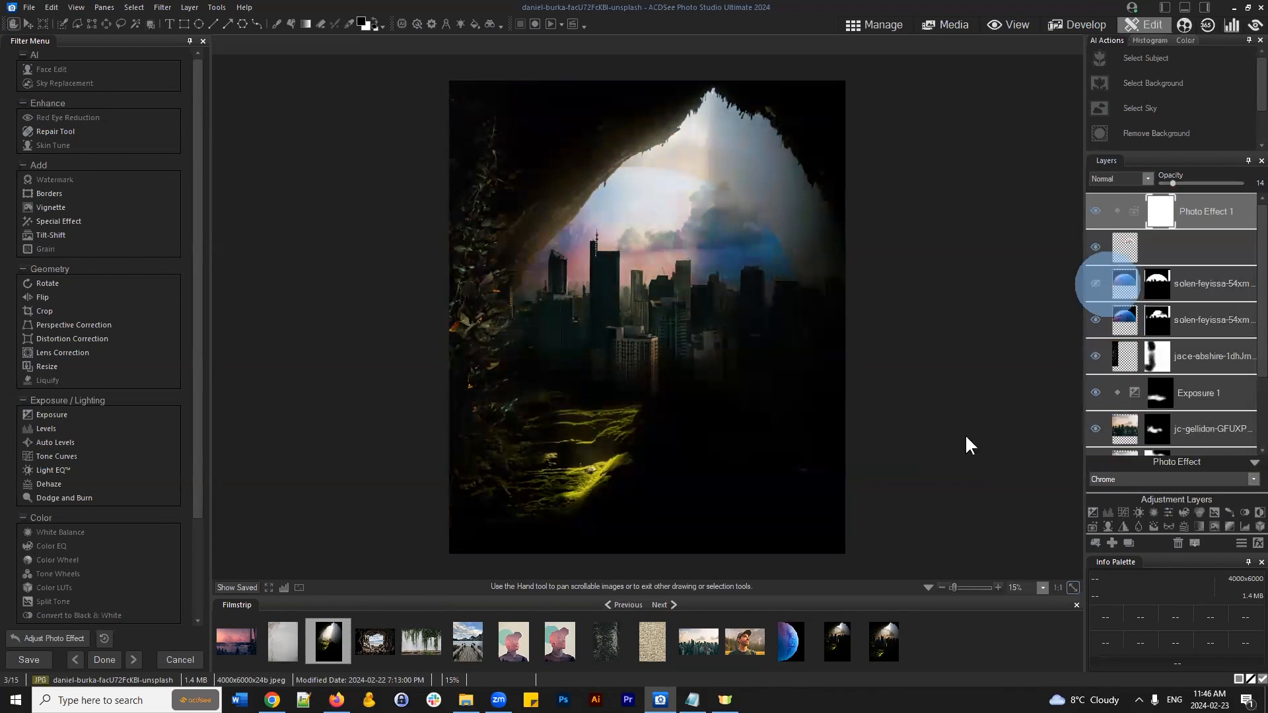
{"action": "left_click", "coordinate": [1123, 477]}
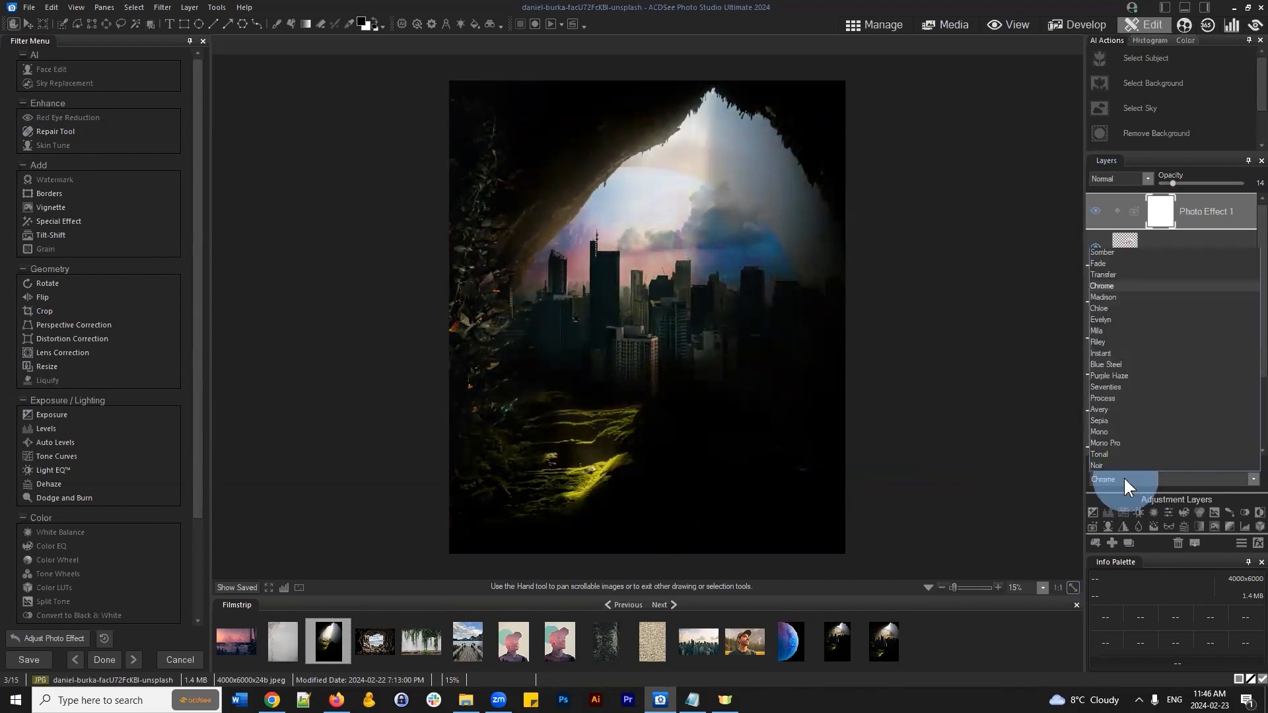
{"action": "left_click", "coordinate": [1111, 354]}
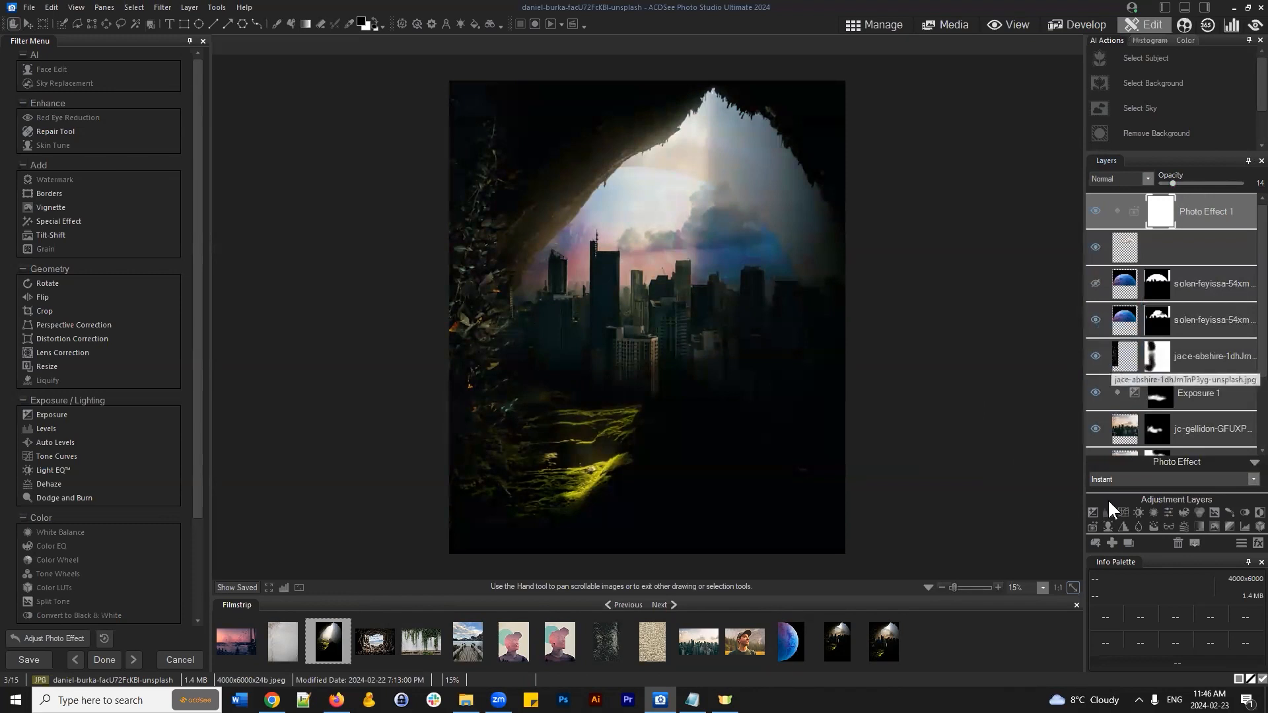
Step: Apply the Sepia preset to the Photo Effect layer, set its opacity to 40, and collapse the effect settings
{"action": "left_click", "coordinate": [1110, 479]}
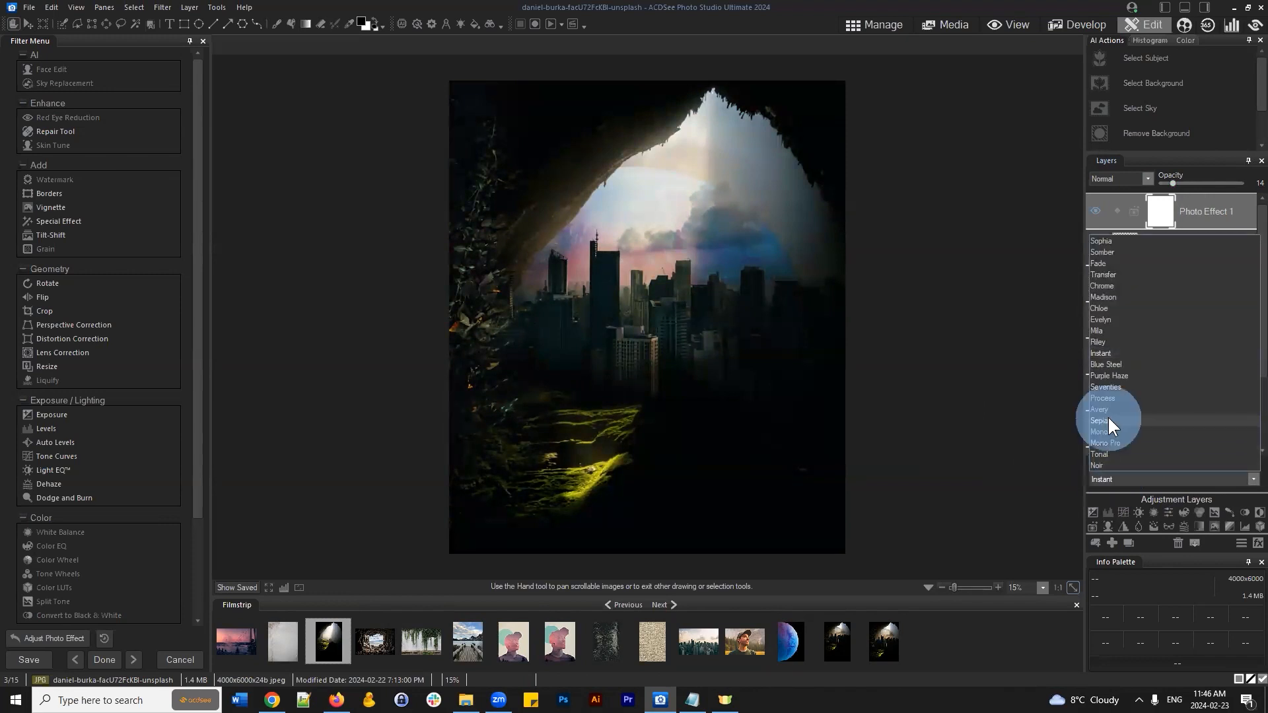
{"action": "left_click", "coordinate": [1101, 420]}
{"action": "left_click", "coordinate": [1177, 182]}
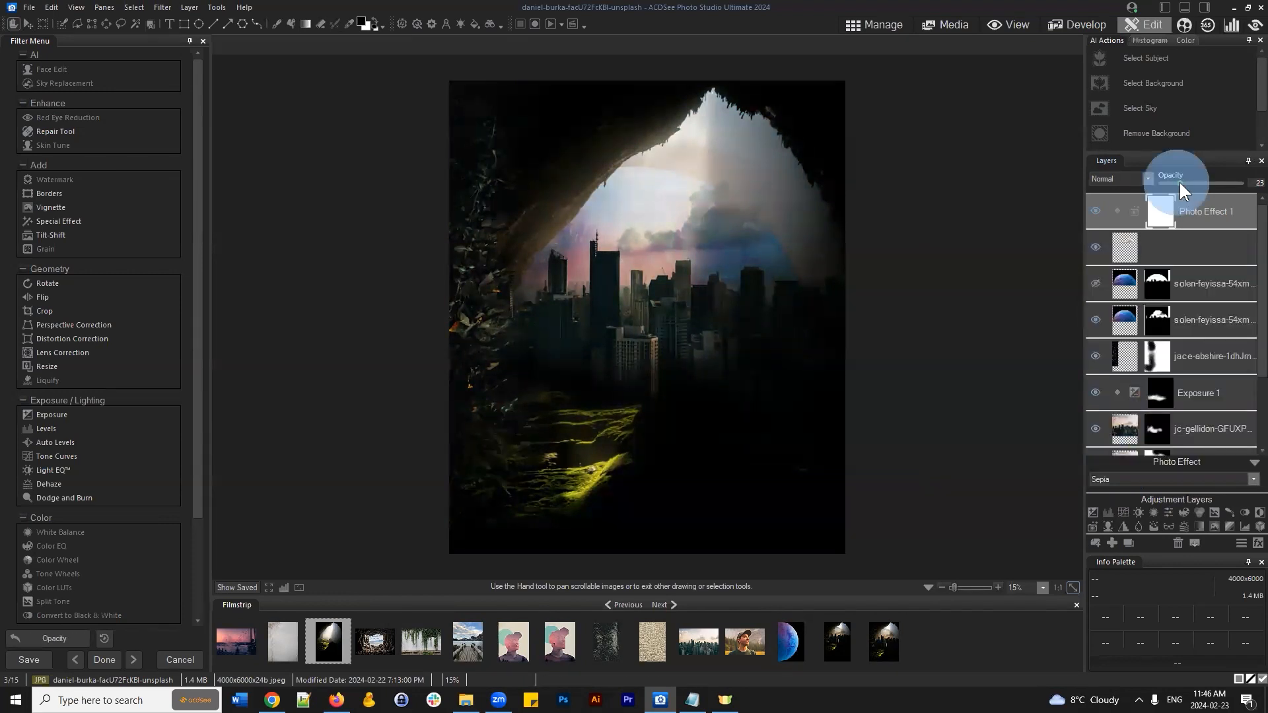
{"action": "mouse_move", "coordinate": [1179, 182]}
{"action": "left_mouse_down"}
{"action": "mouse_move", "coordinate": [1220, 183]}
{"action": "mouse_move", "coordinate": [1199, 184]}
{"action": "left_mouse_up"}
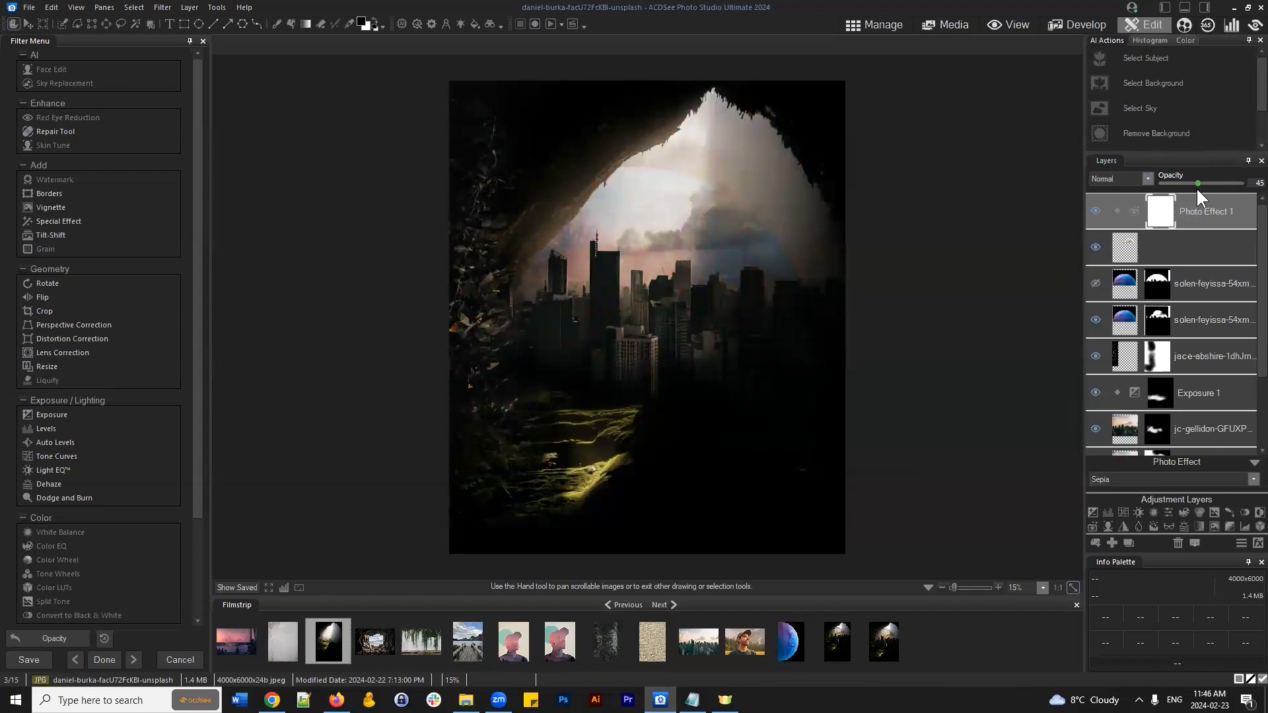
{"action": "left_click_drag", "start_coordinate": [1195, 188], "coordinate": [1191, 185]}
{"action": "left_click", "coordinate": [1252, 462]}
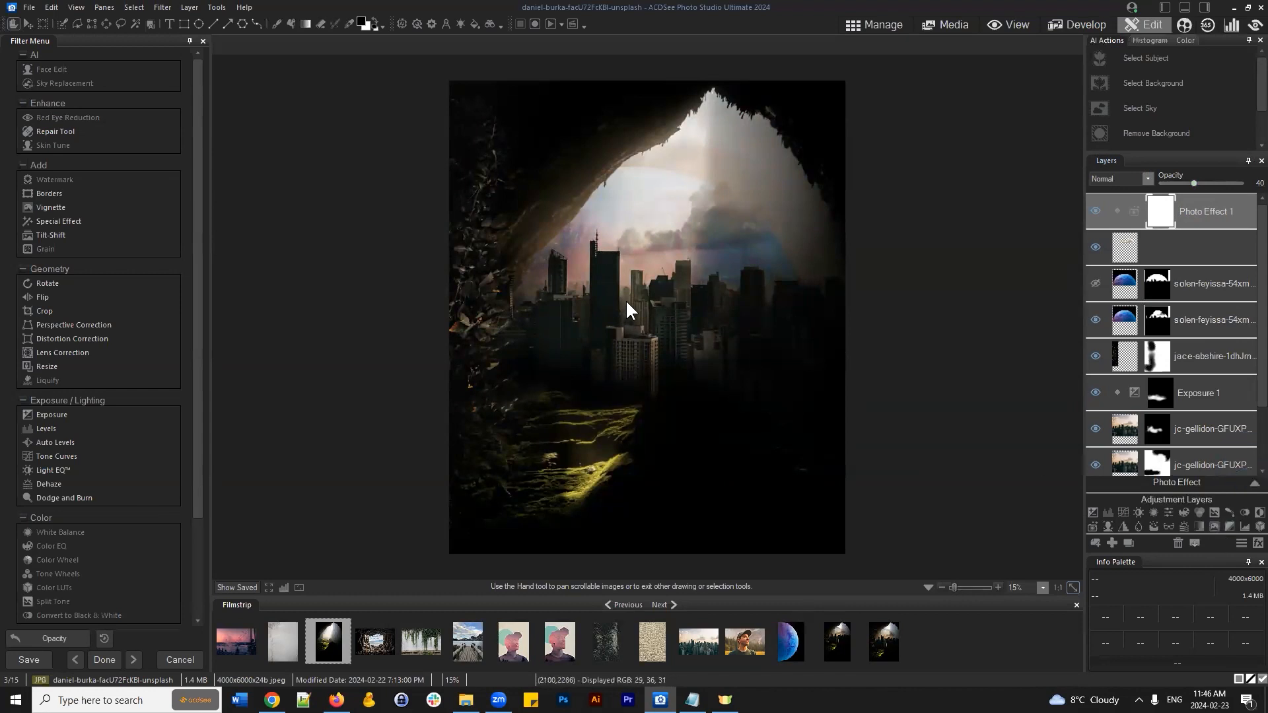
Step: Review the composite's layer stack from the Photo Effect down to the cave layers, selecting the lower city layer
{"action": "scroll", "coordinate": [1203, 335], "scroll_direction": "down", "scroll_amount": 2}
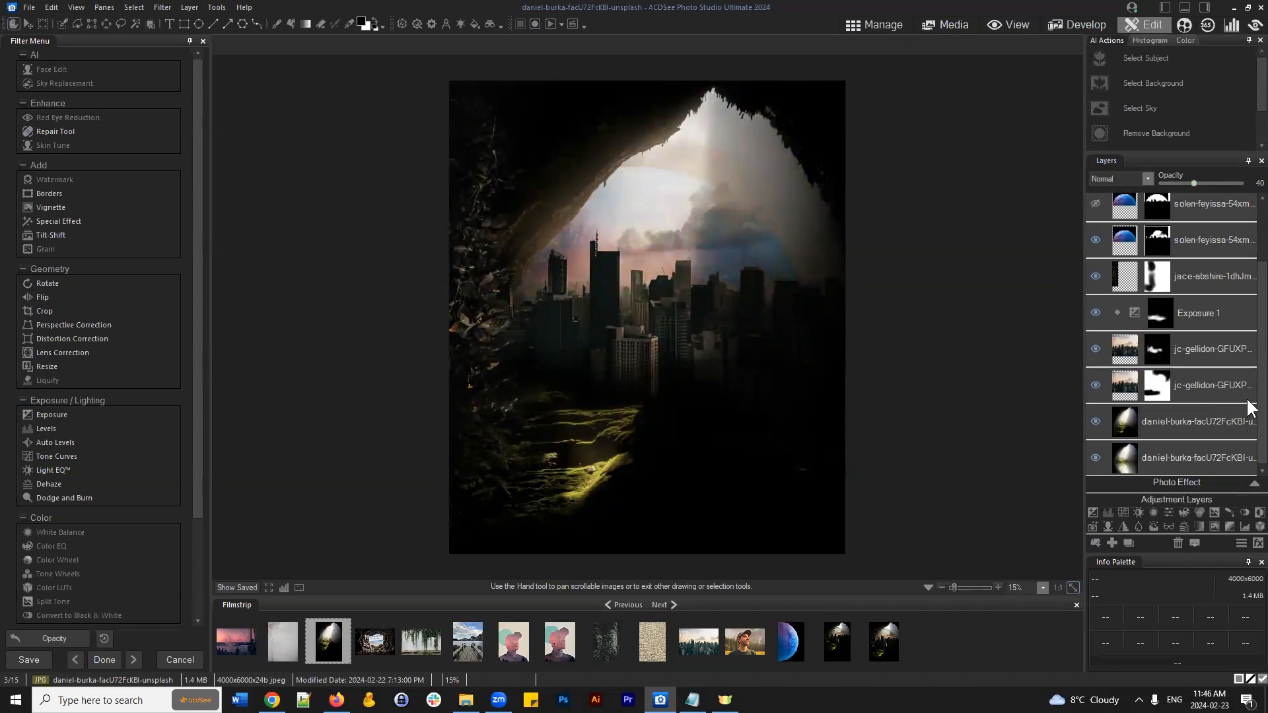
{"action": "left_click_drag", "start_coordinate": [1263, 386], "coordinate": [1262, 304]}
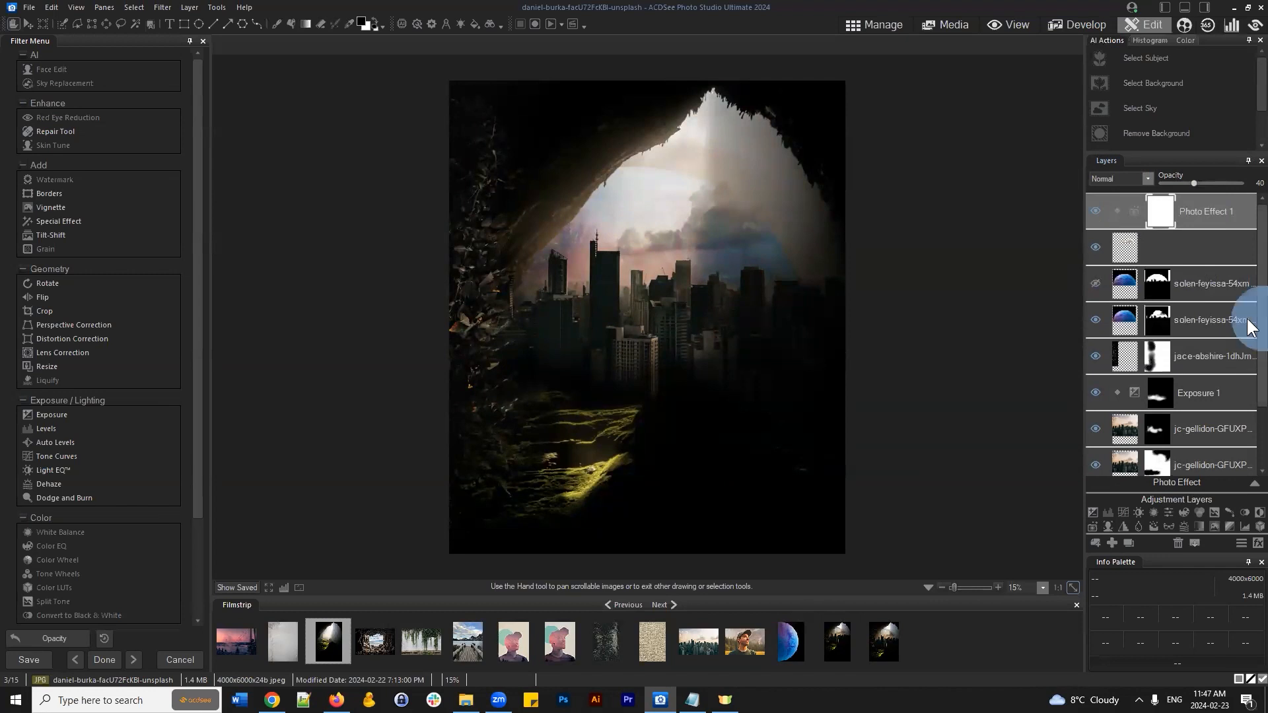
{"action": "scroll", "coordinate": [1242, 316], "scroll_direction": "down", "scroll_amount": 2}
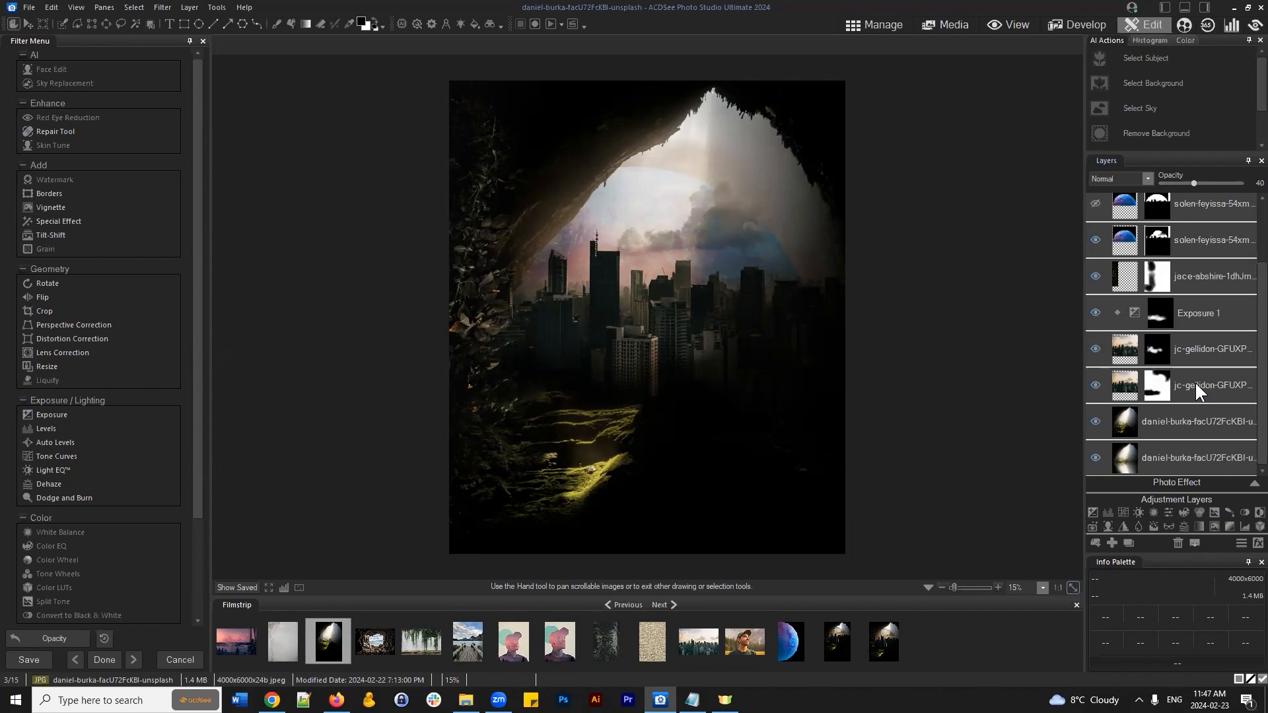
{"action": "scroll", "coordinate": [1196, 386], "scroll_direction": "up", "scroll_amount": 2}
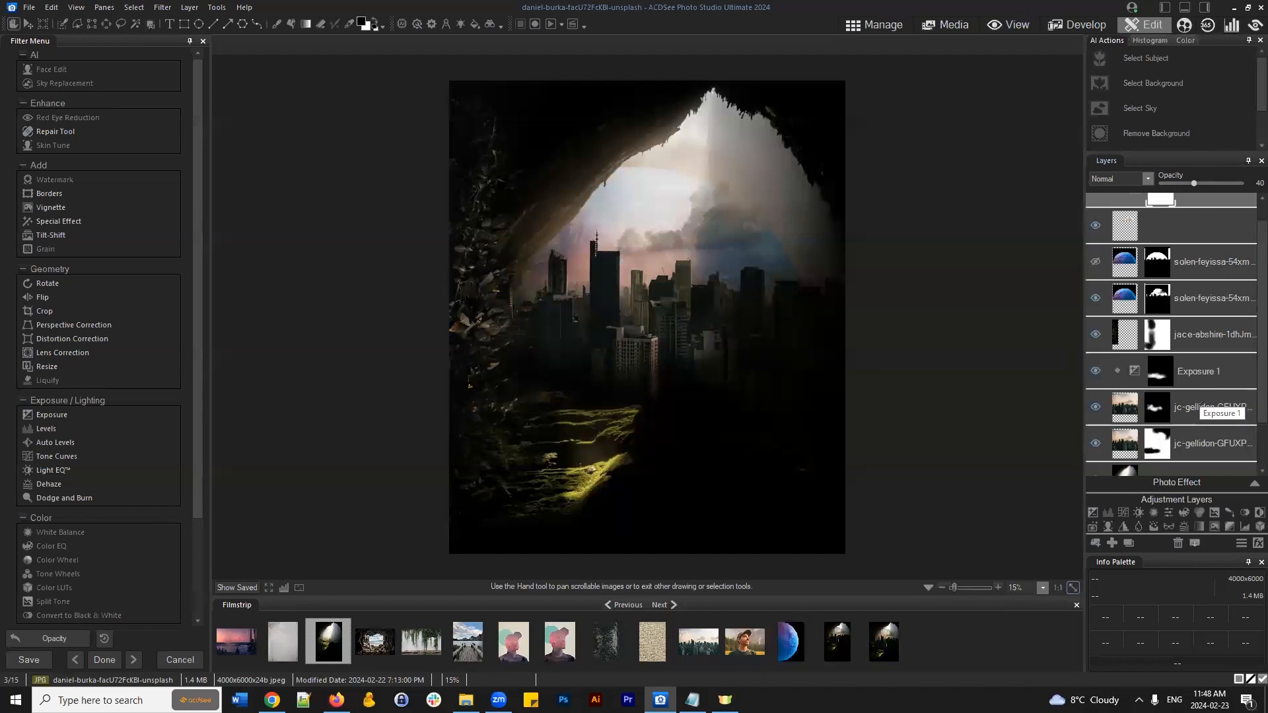
{"action": "scroll", "coordinate": [1170, 390], "scroll_direction": "down", "scroll_amount": 2}
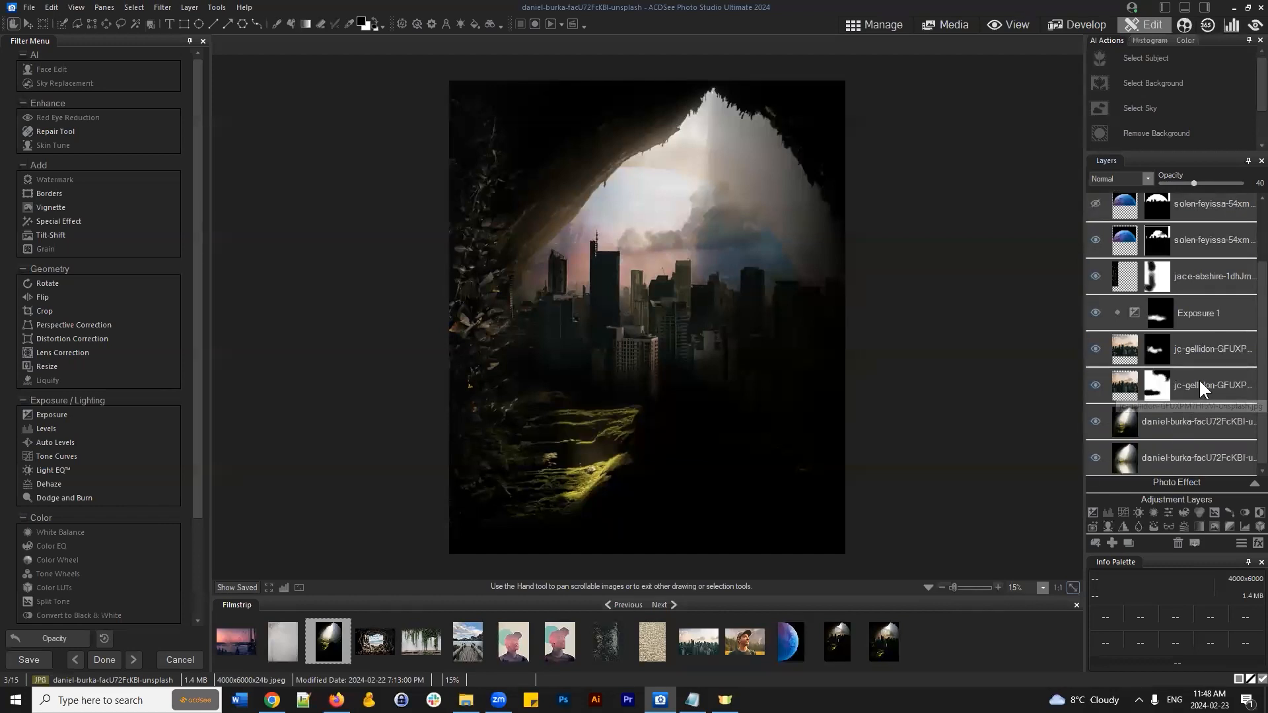
{"action": "left_click", "coordinate": [1199, 380]}
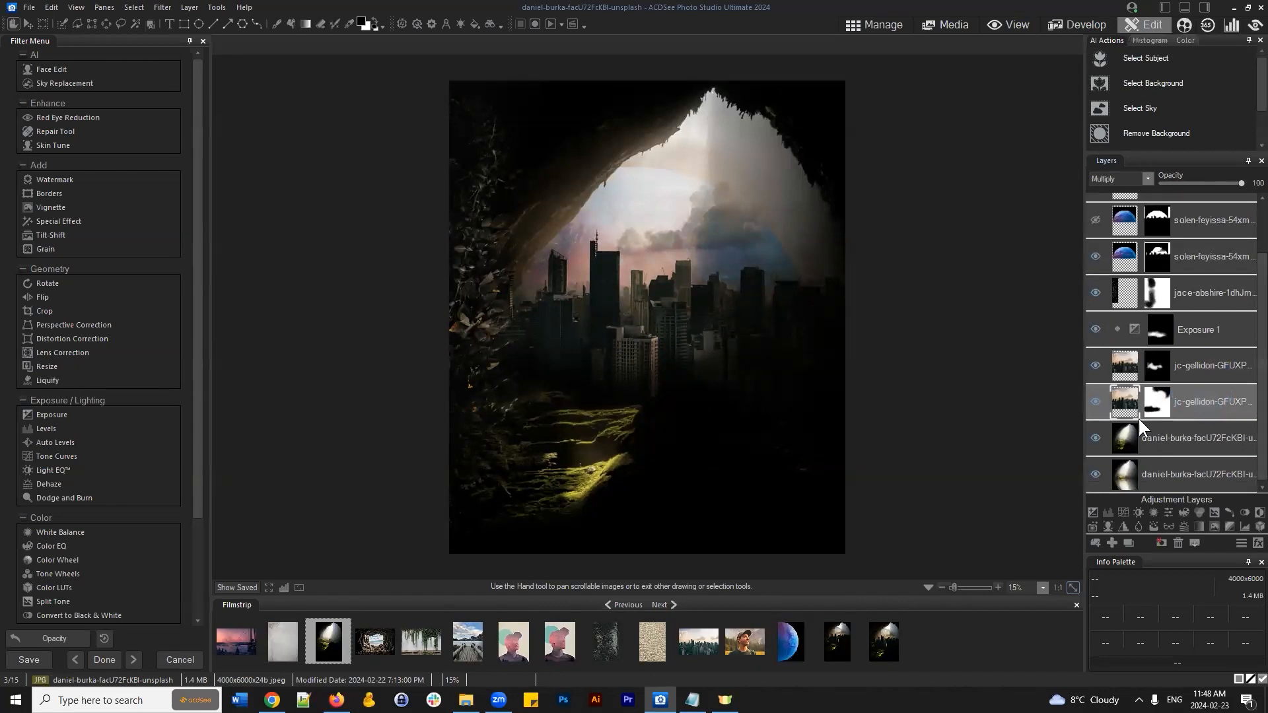
{"action": "scroll", "coordinate": [1118, 320], "scroll_direction": "up", "scroll_amount": 2}
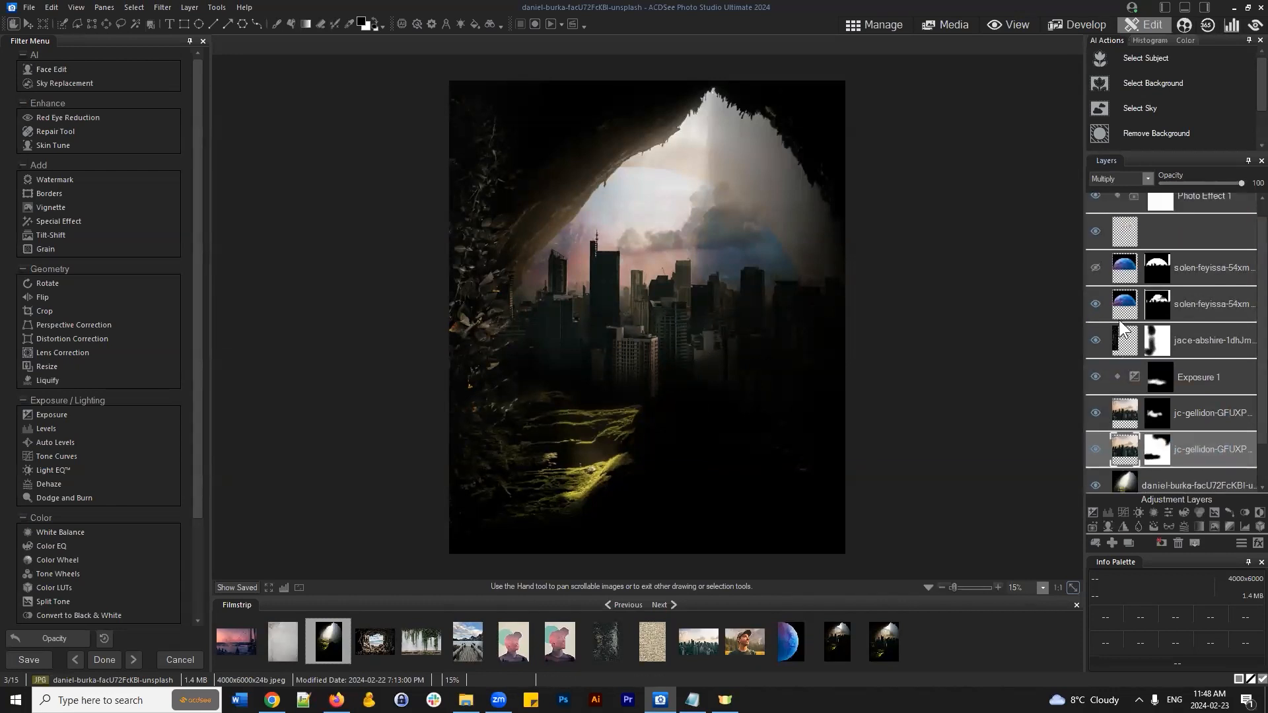
Step: Hide the Photo Effect, cloud, planet, foliage, Exposure and upper city layers, and select the lower city layer
{"action": "left_click", "coordinate": [1096, 211]}
{"action": "left_click", "coordinate": [1096, 247]}
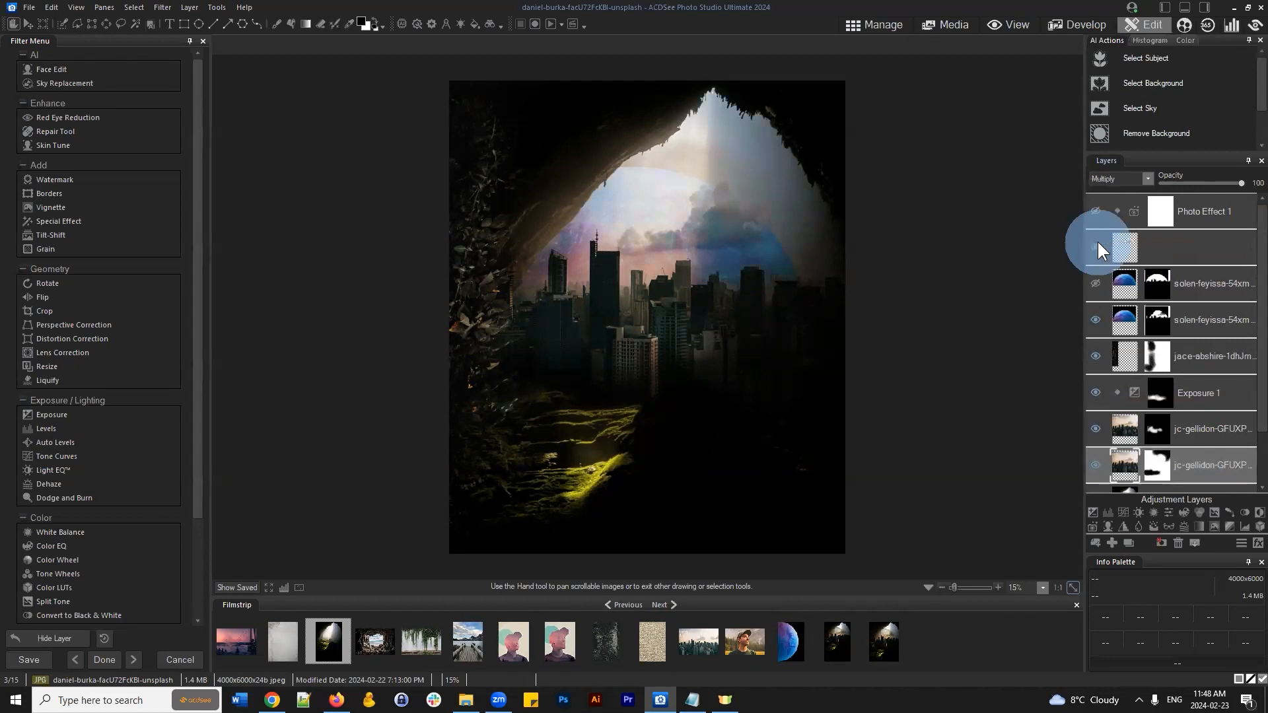
{"action": "left_click", "coordinate": [1095, 321]}
{"action": "left_click", "coordinate": [1096, 356]}
{"action": "left_click", "coordinate": [1096, 394]}
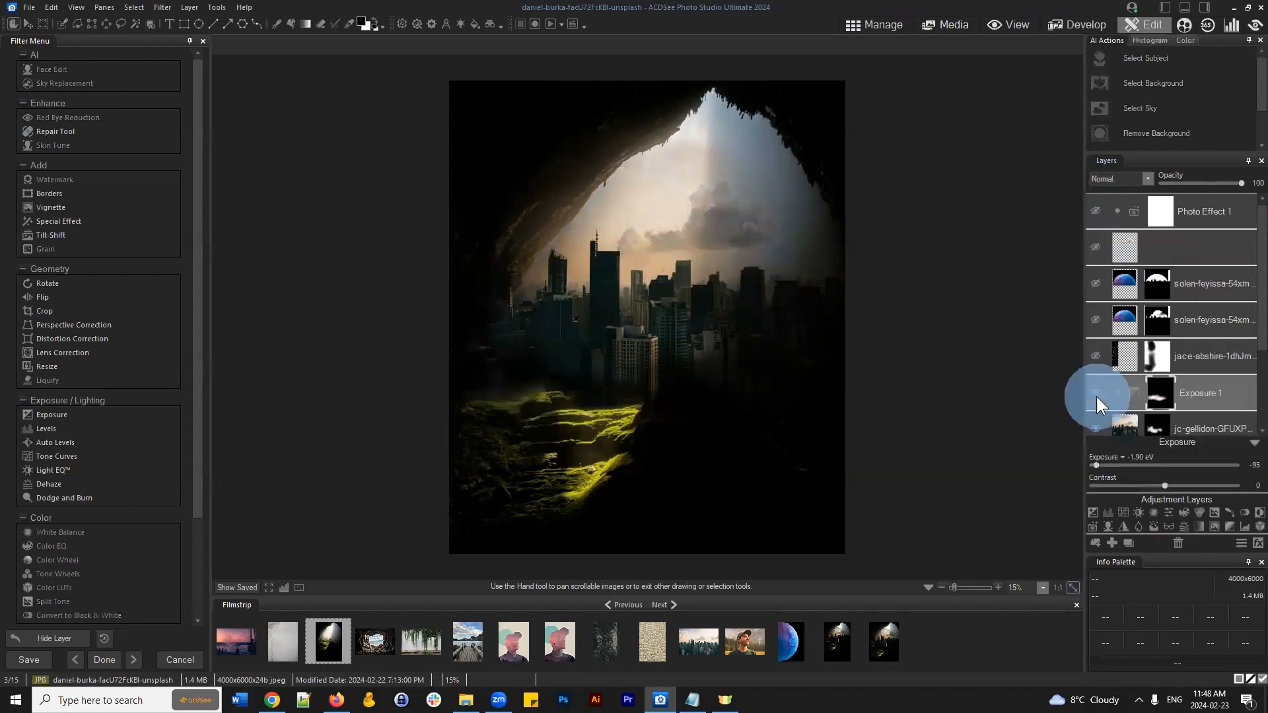
{"action": "left_click", "coordinate": [1095, 423]}
{"action": "left_click", "coordinate": [1254, 442]}
{"action": "scroll", "coordinate": [1142, 394], "scroll_direction": "down", "scroll_amount": 1}
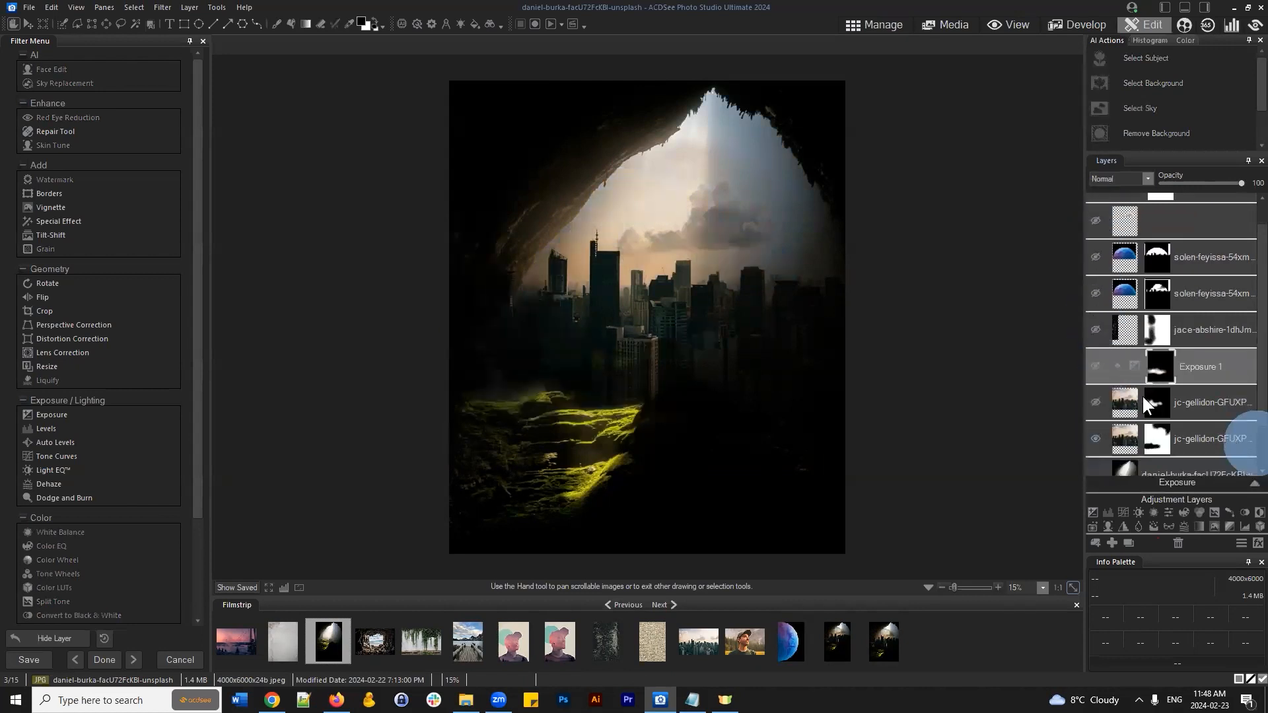
{"action": "scroll", "coordinate": [1155, 386], "scroll_direction": "down", "scroll_amount": 1}
{"action": "left_click", "coordinate": [1212, 385]}
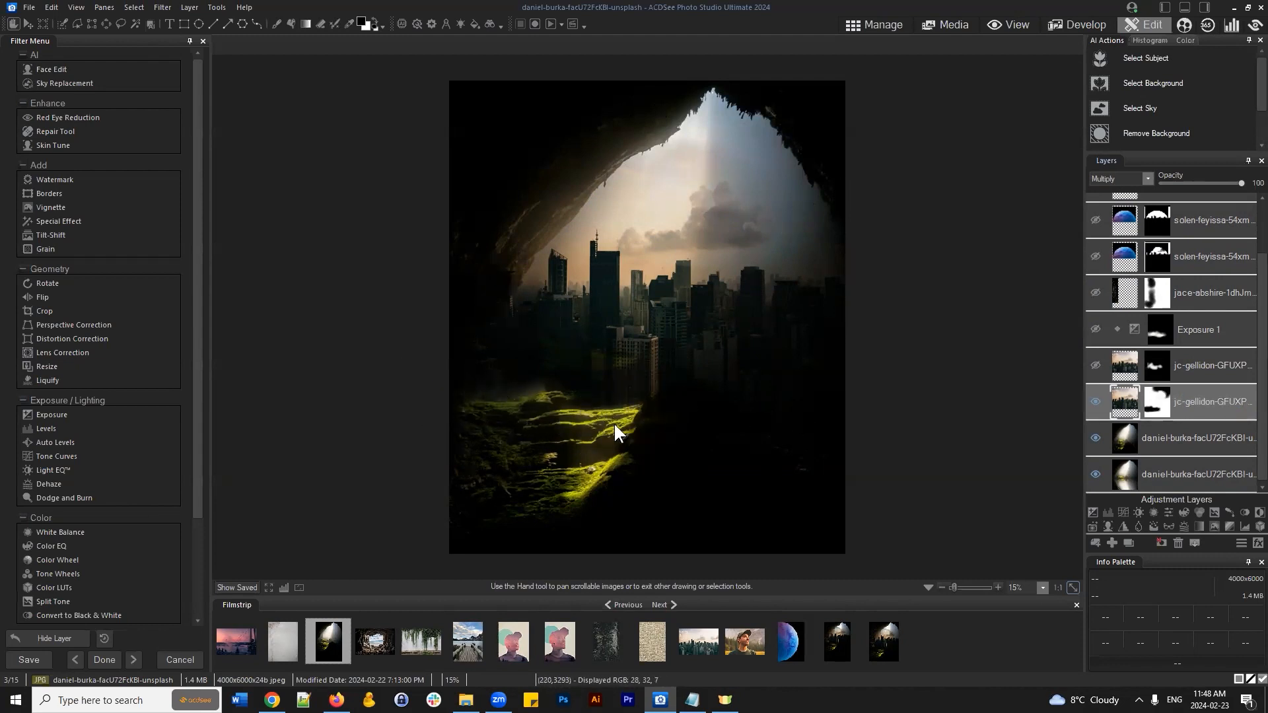
Step: Compare the image with and without the upper city layer, and make that layer and the Exposure layer visible again
{"action": "left_click", "coordinate": [1094, 364]}
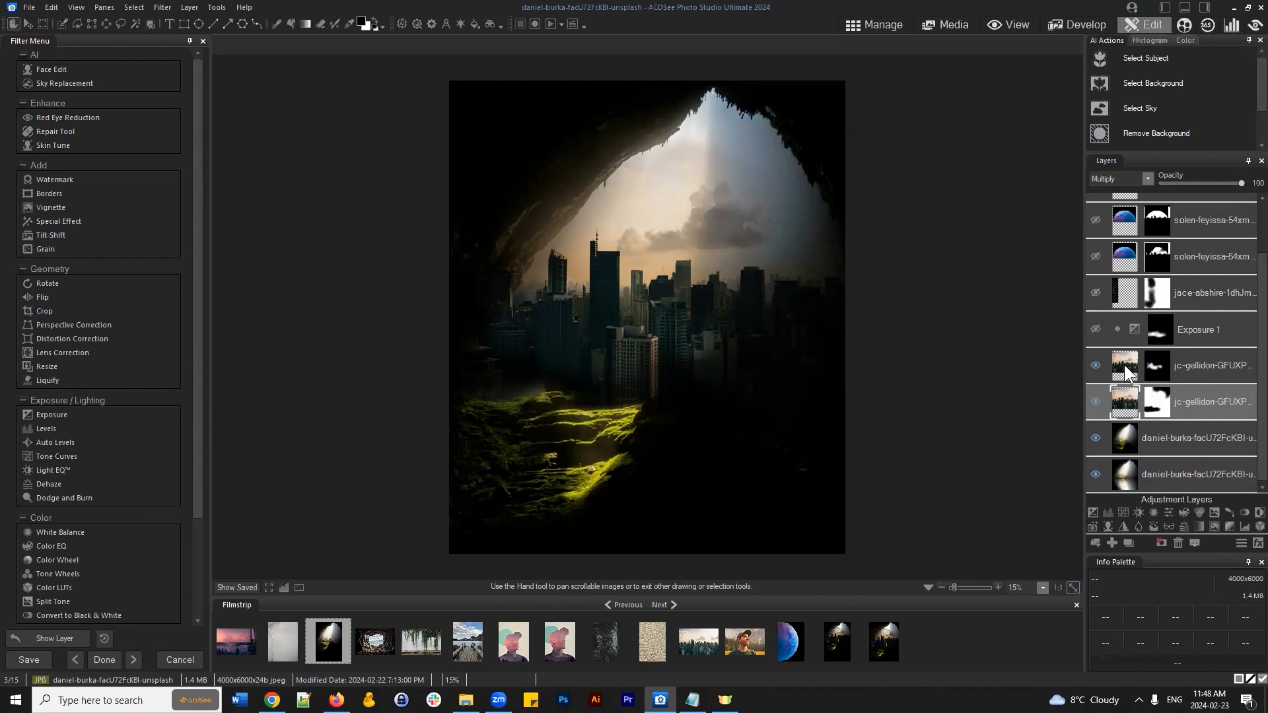
{"action": "left_click", "coordinate": [1094, 365]}
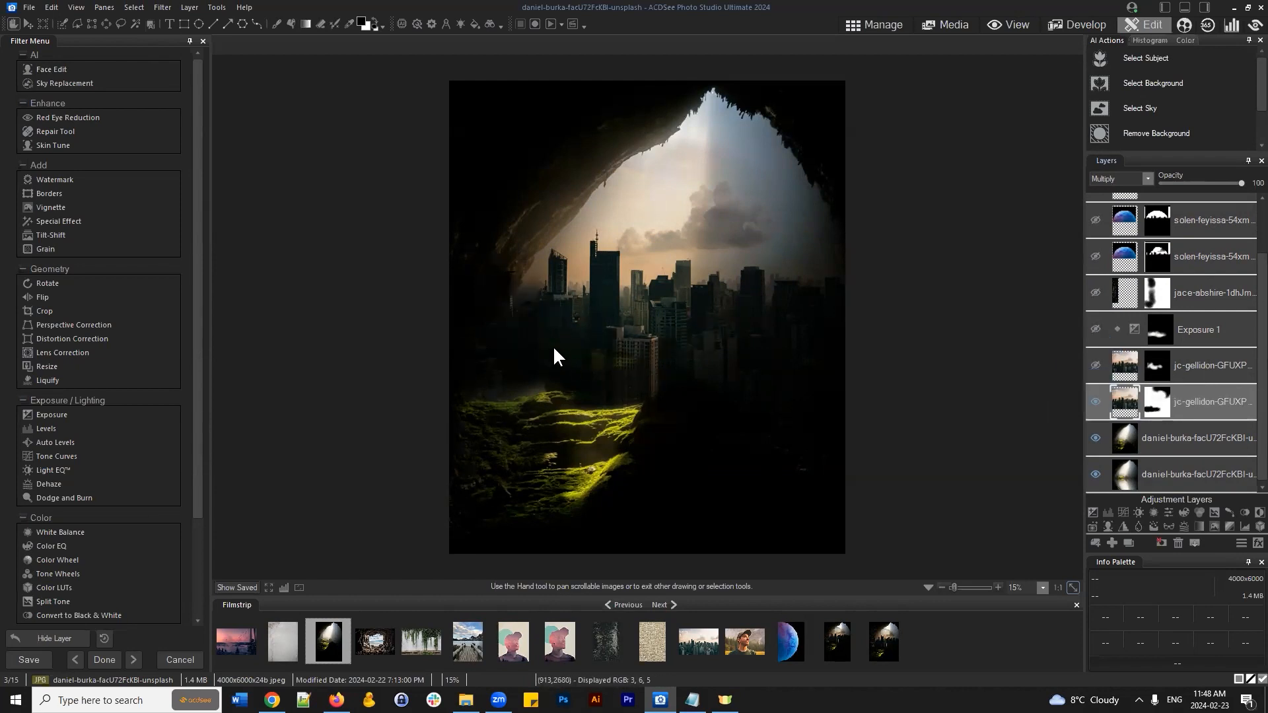
{"action": "left_click", "coordinate": [1095, 365]}
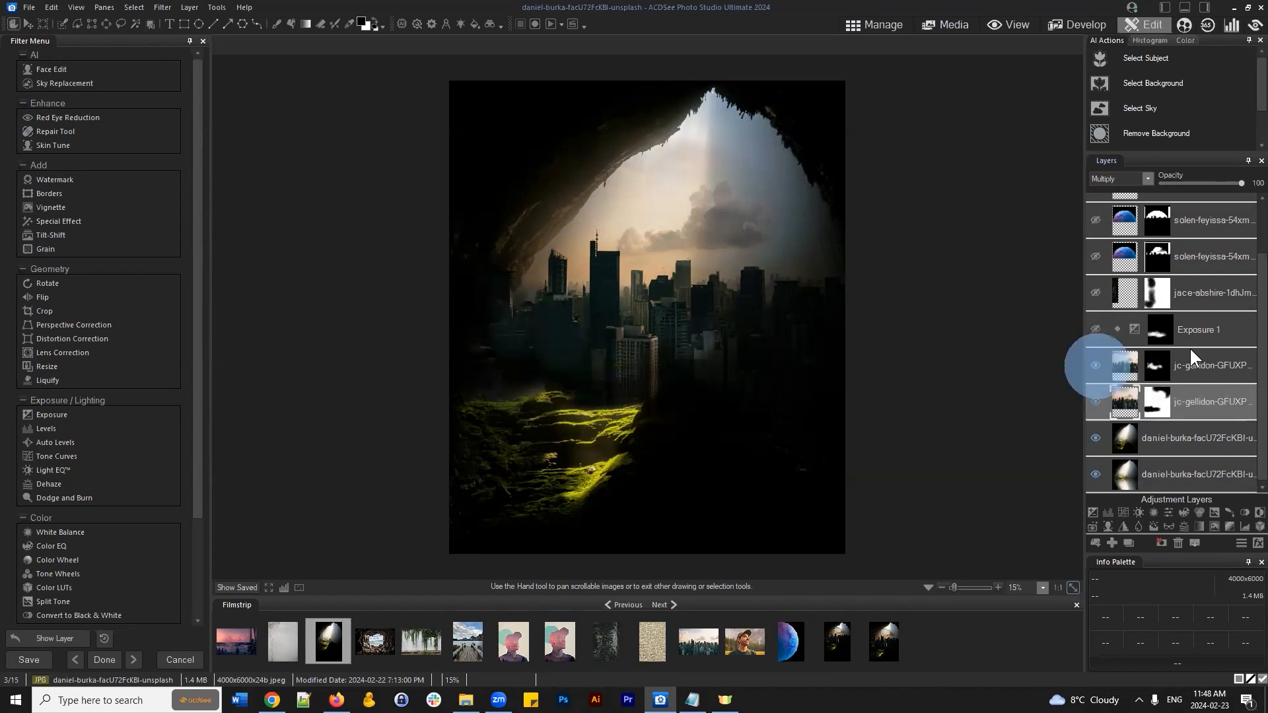
{"action": "scroll", "coordinate": [1185, 357], "scroll_direction": "up", "scroll_amount": 1}
{"action": "left_click", "coordinate": [1094, 371]}
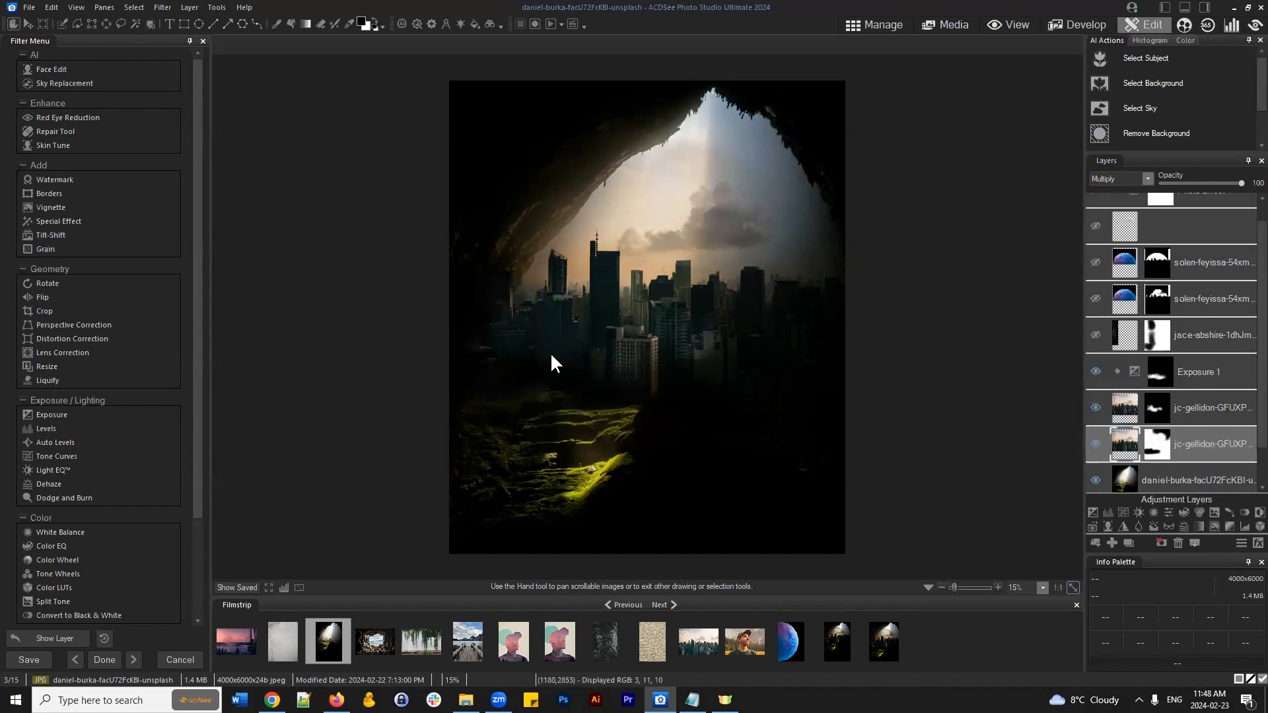
Step: Show the foliage, lower planet and cloud layers again, selecting the foliage layer to review its blend mode
{"action": "scroll", "coordinate": [1163, 336], "scroll_direction": "up", "scroll_amount": 1}
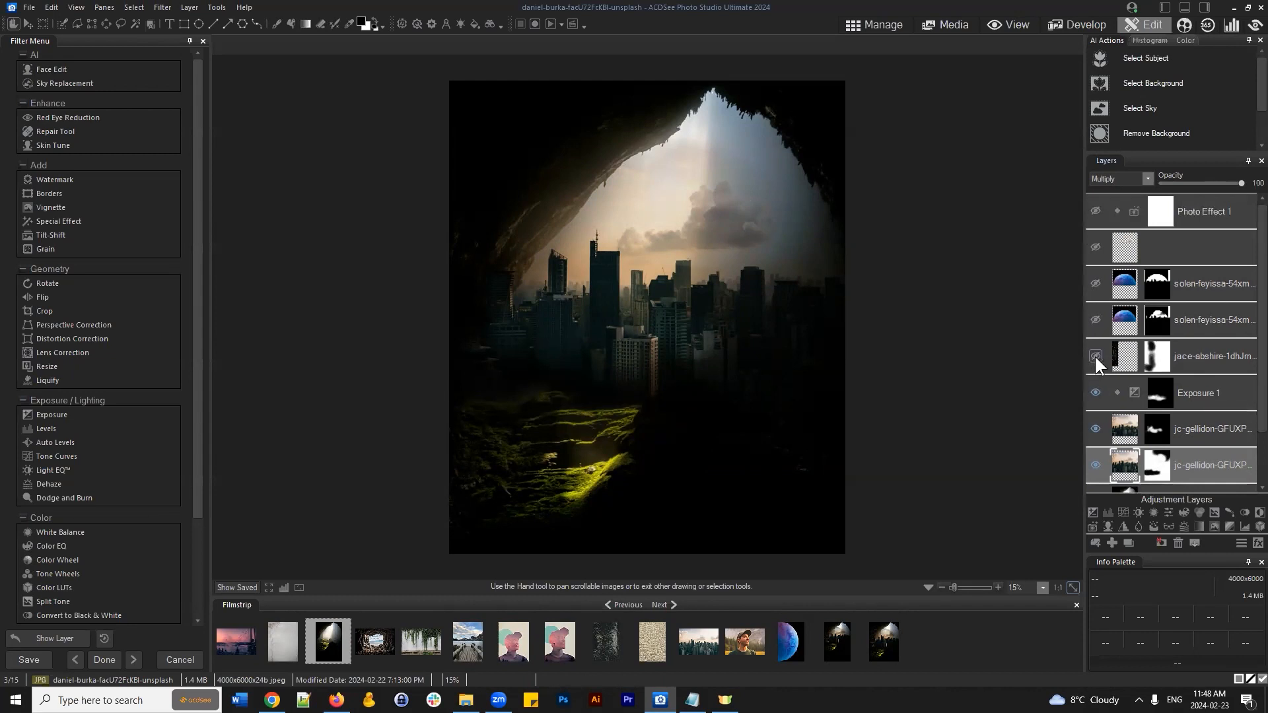
{"action": "left_click", "coordinate": [1094, 356]}
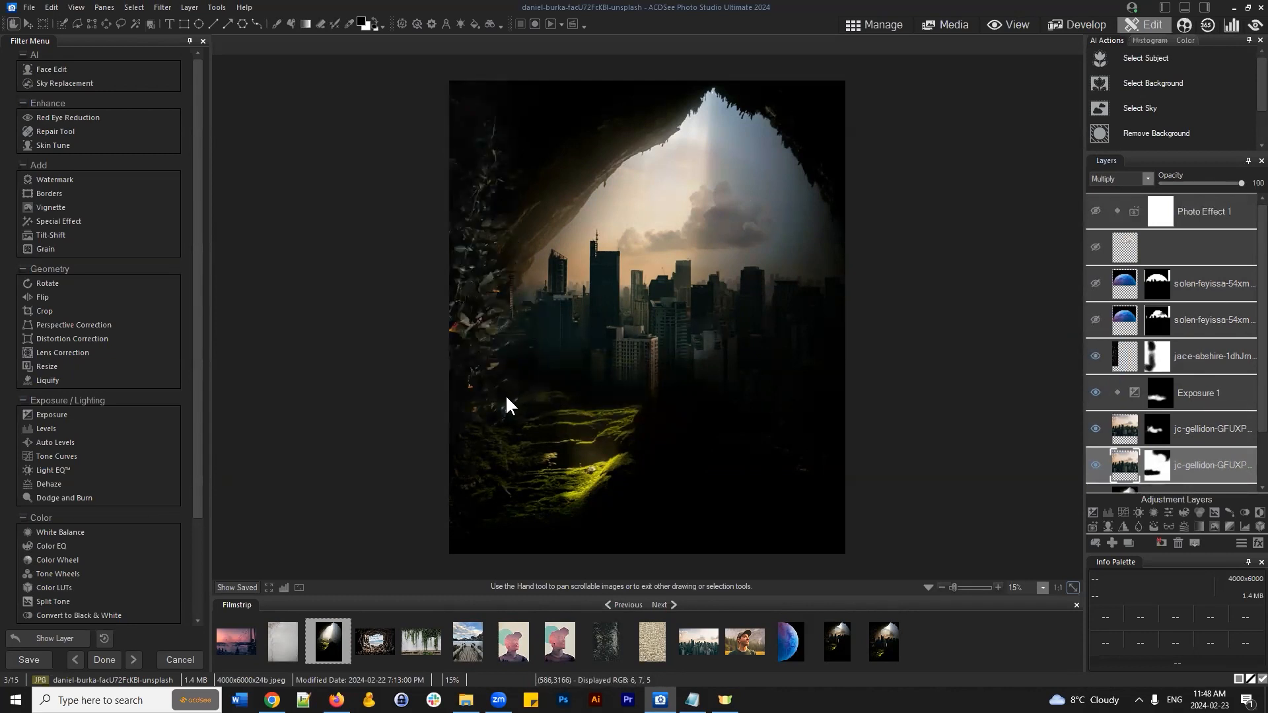
{"action": "left_click", "coordinate": [1210, 360]}
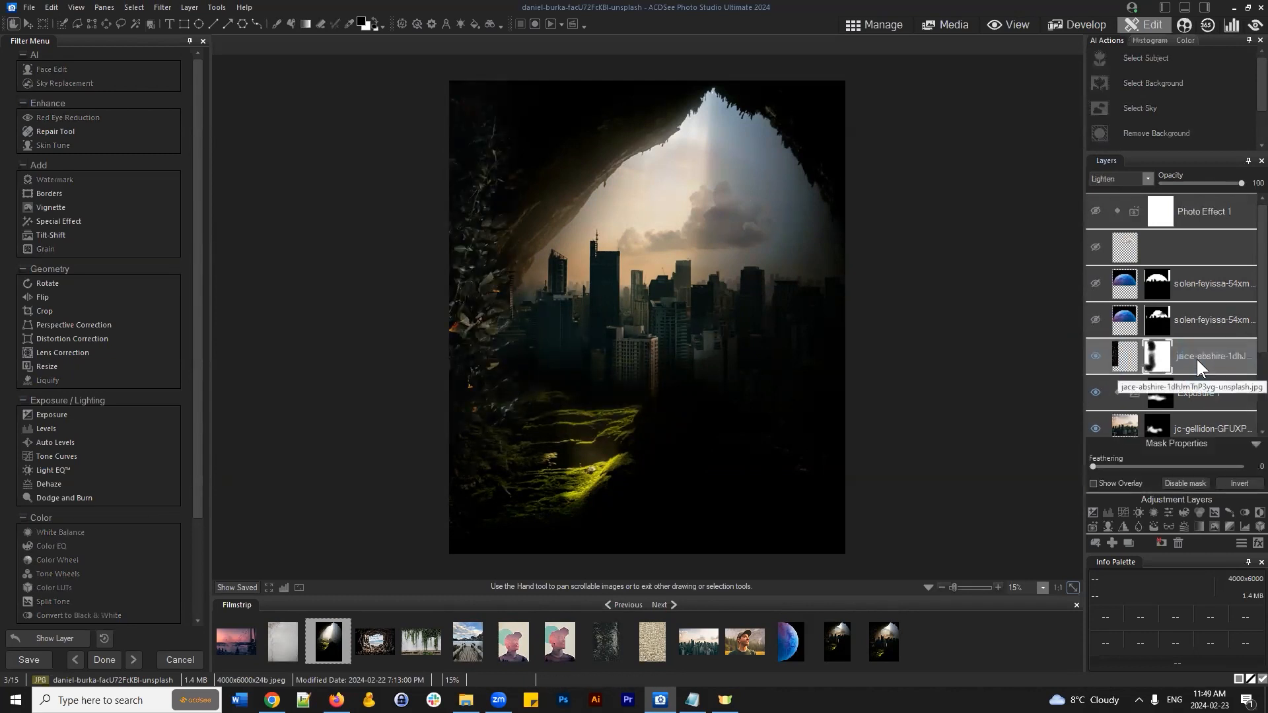
{"action": "left_click", "coordinate": [1253, 444]}
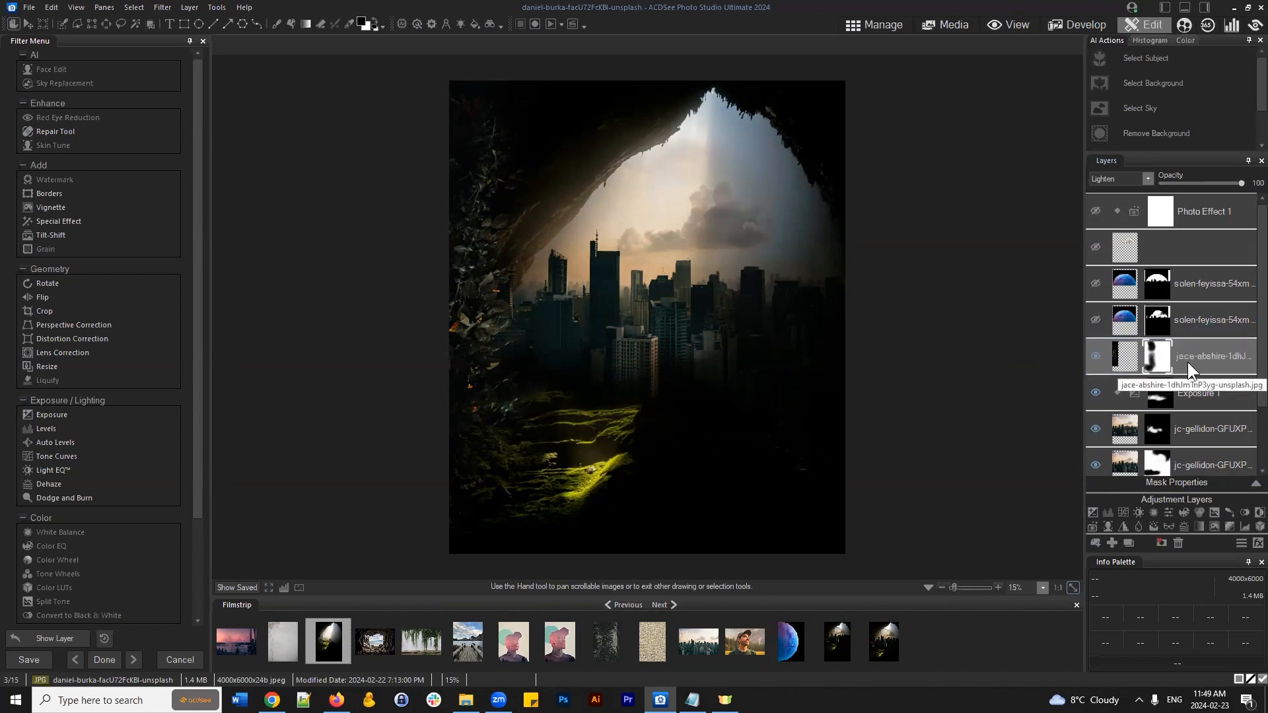
{"action": "left_click", "coordinate": [1094, 320]}
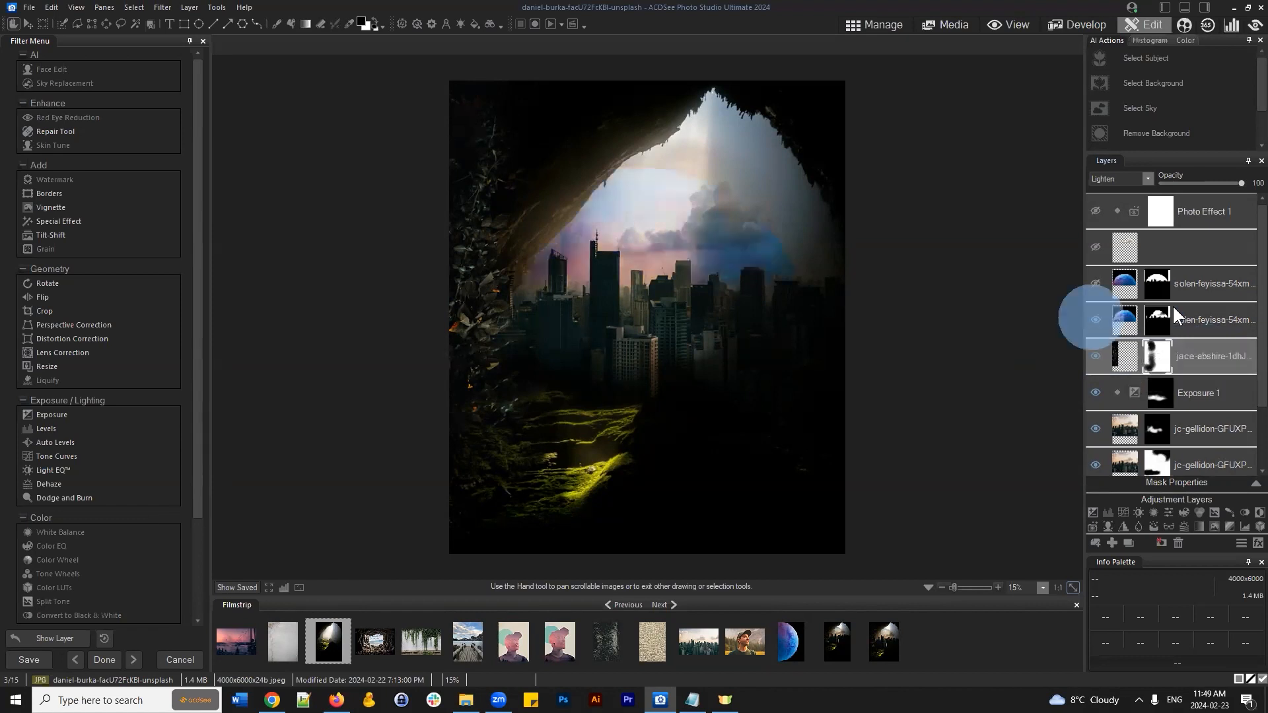
{"action": "left_click", "coordinate": [1096, 247]}
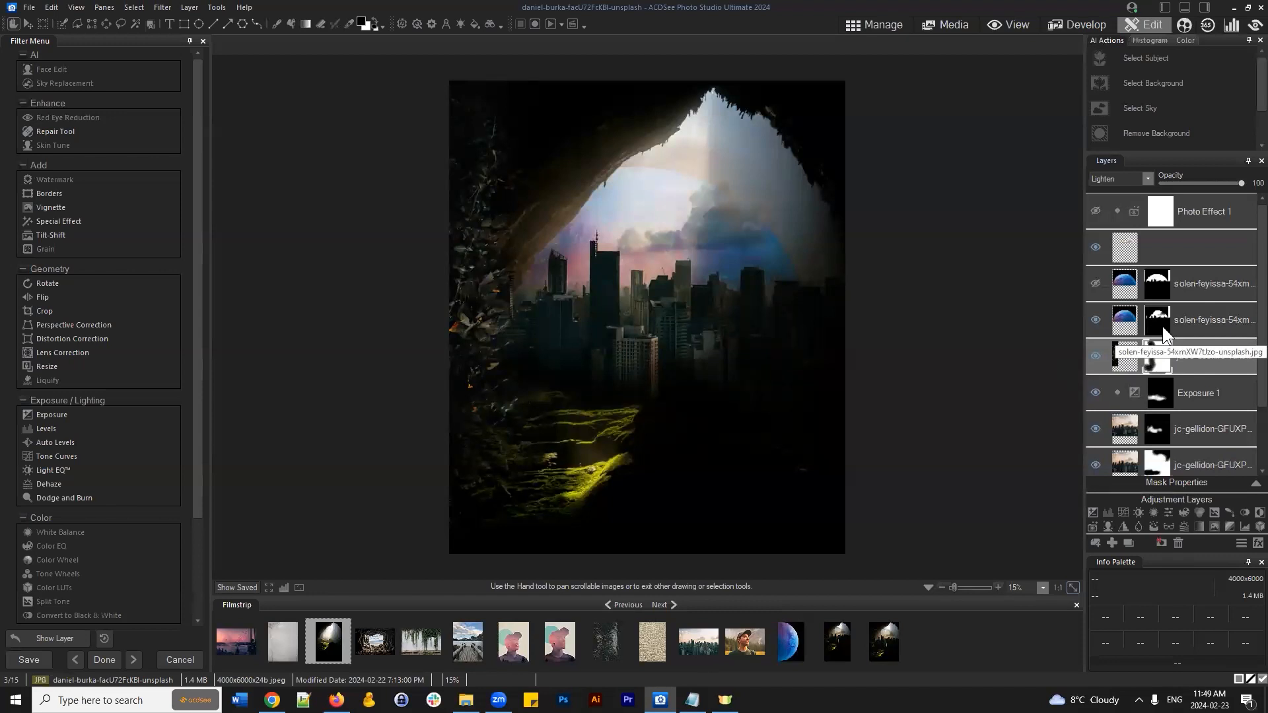
Step: Delete the mask of the hidden Hard light planet layer, show the whole planet briefly, and hide the layer again
{"action": "left_click", "coordinate": [1156, 283]}
{"action": "left_click", "coordinate": [1161, 542]}
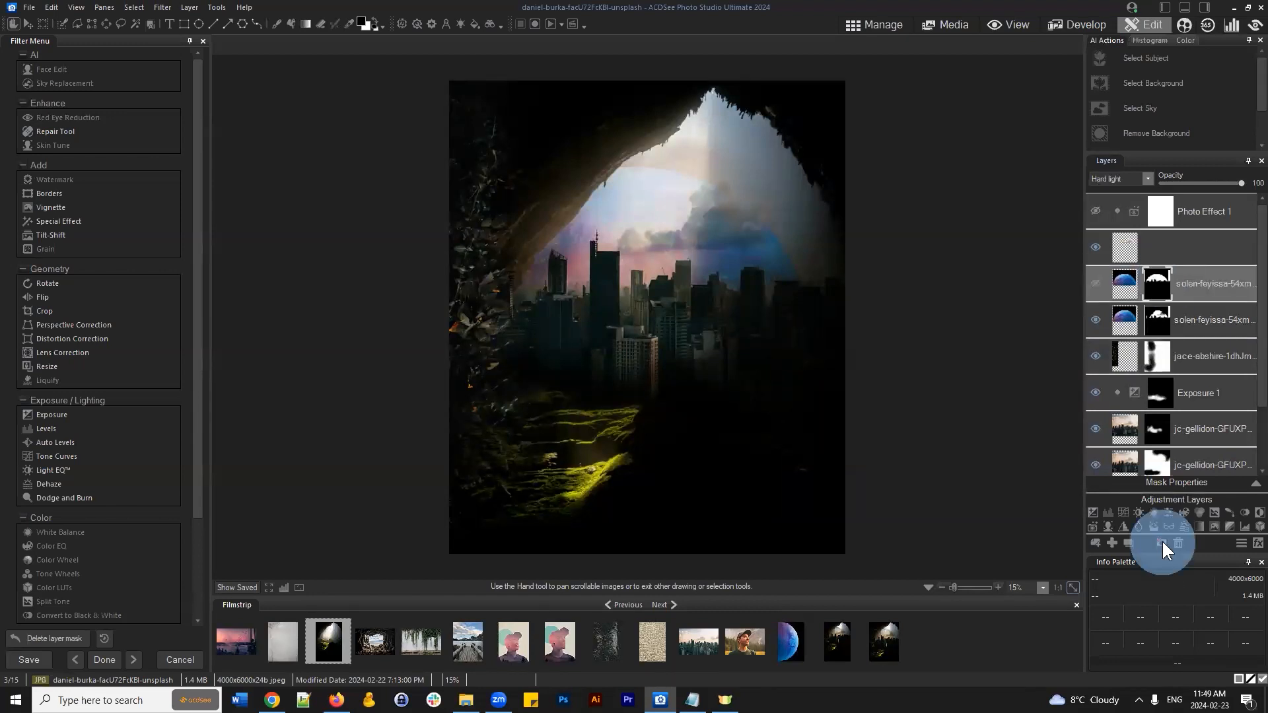
{"action": "left_click", "coordinate": [1092, 276]}
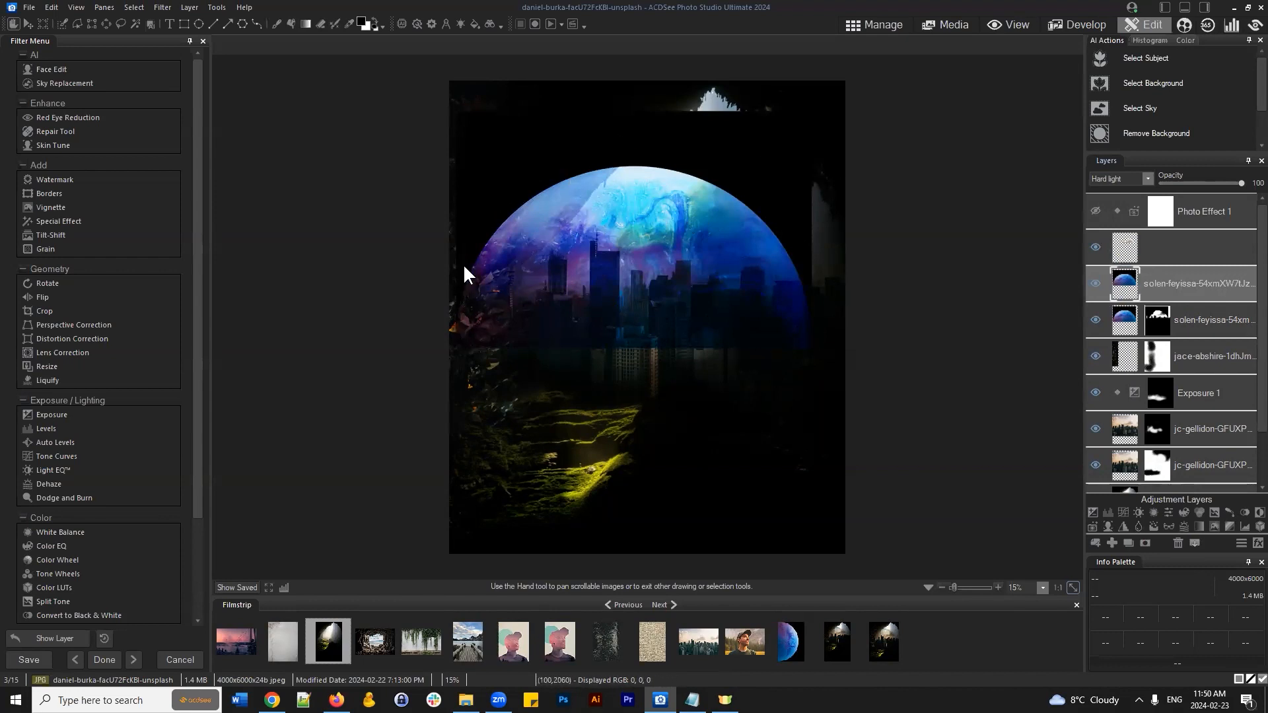
{"action": "left_click", "coordinate": [1095, 283]}
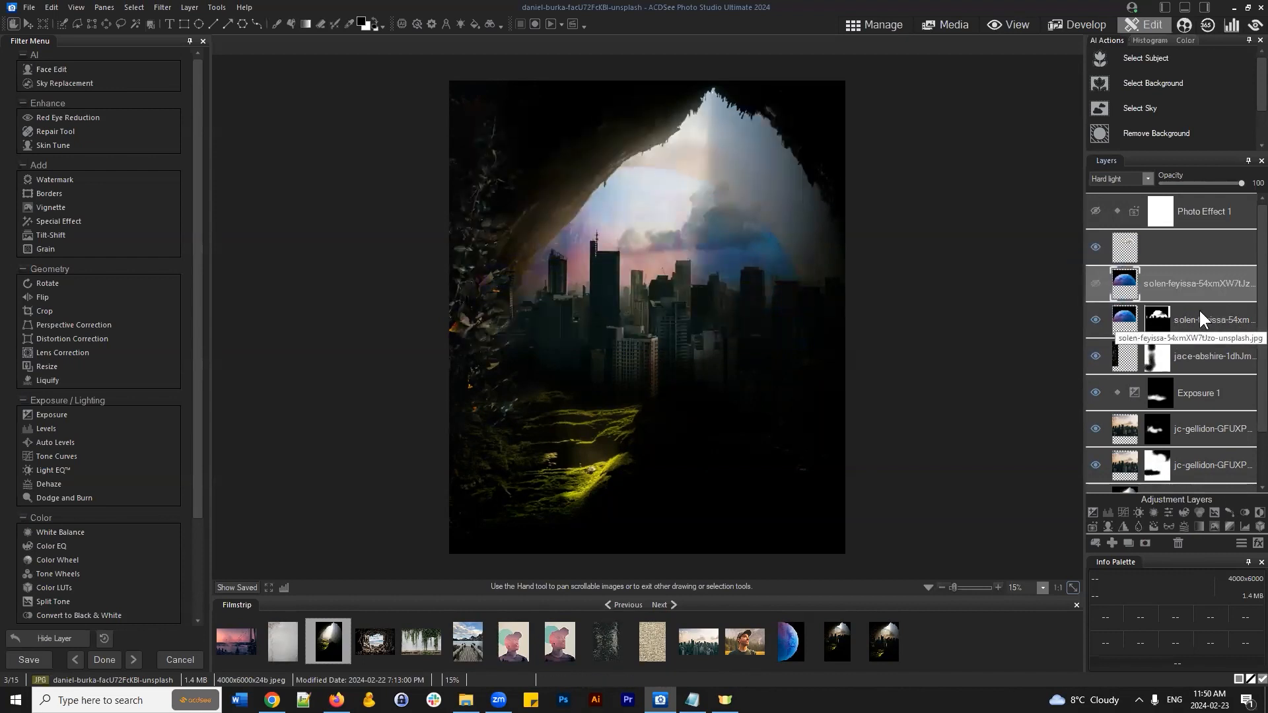
Step: Review the lower planet's mask and the cloud layer, and turn the Photo Effect layer back on with the image fitted to the view
{"action": "left_click", "coordinate": [1157, 323]}
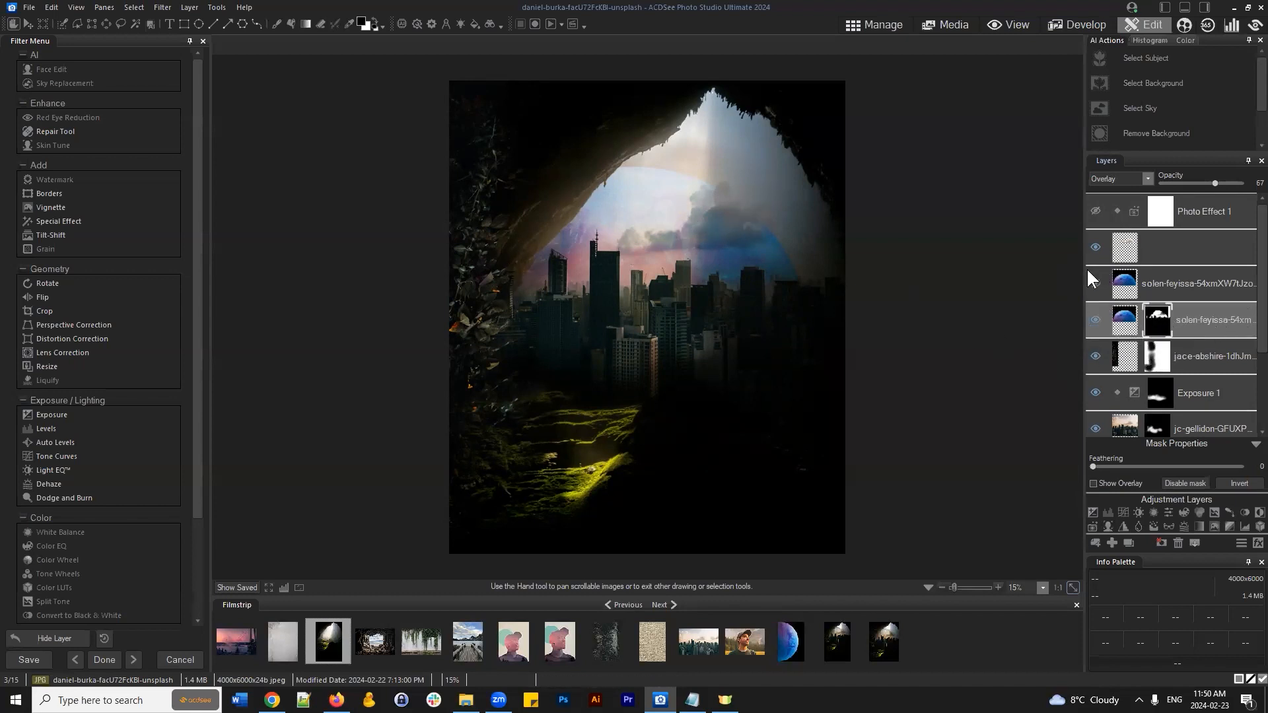
{"action": "left_click", "coordinate": [1149, 248]}
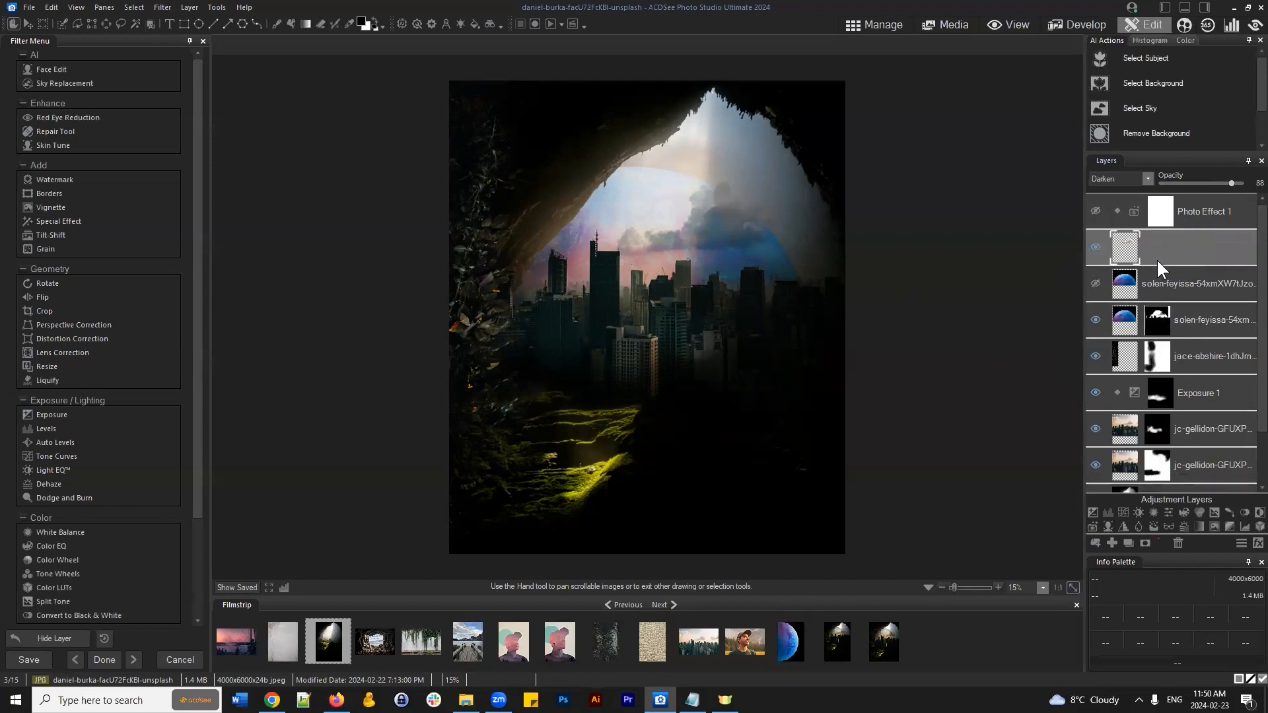
{"action": "left_click", "coordinate": [1096, 211]}
{"action": "left_click", "coordinate": [1207, 211]}
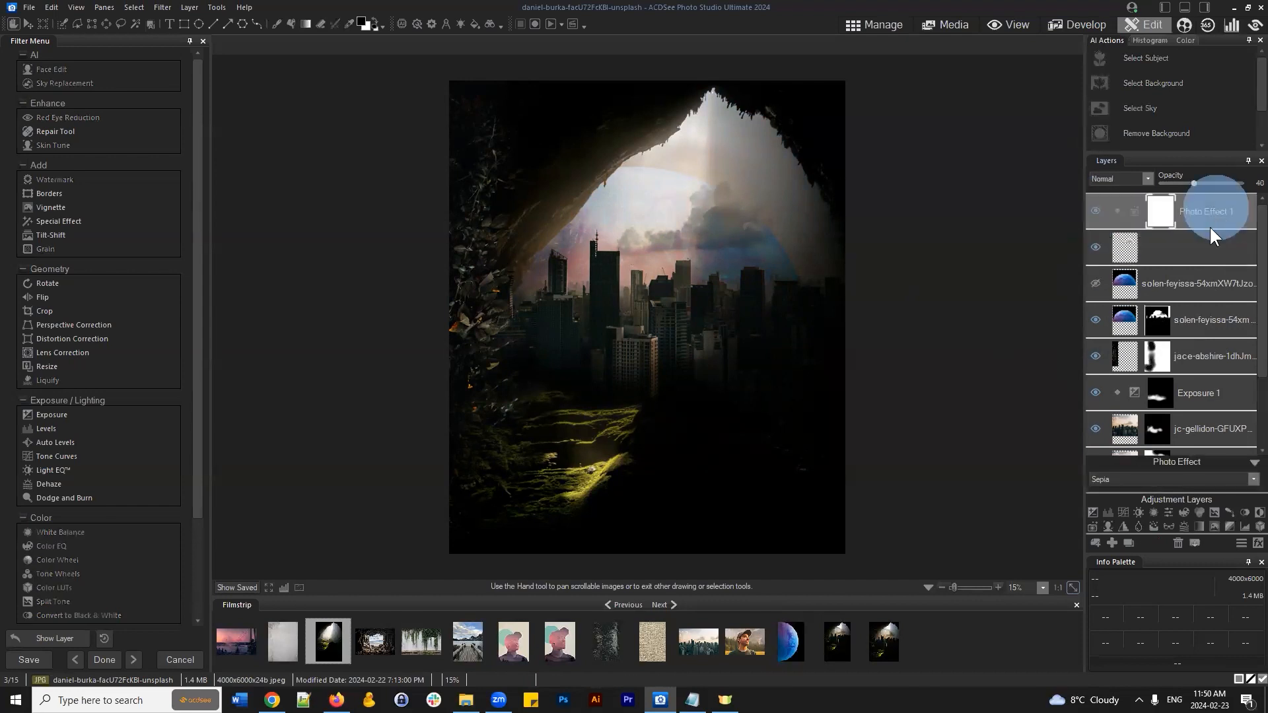
{"action": "left_click", "coordinate": [1072, 587]}
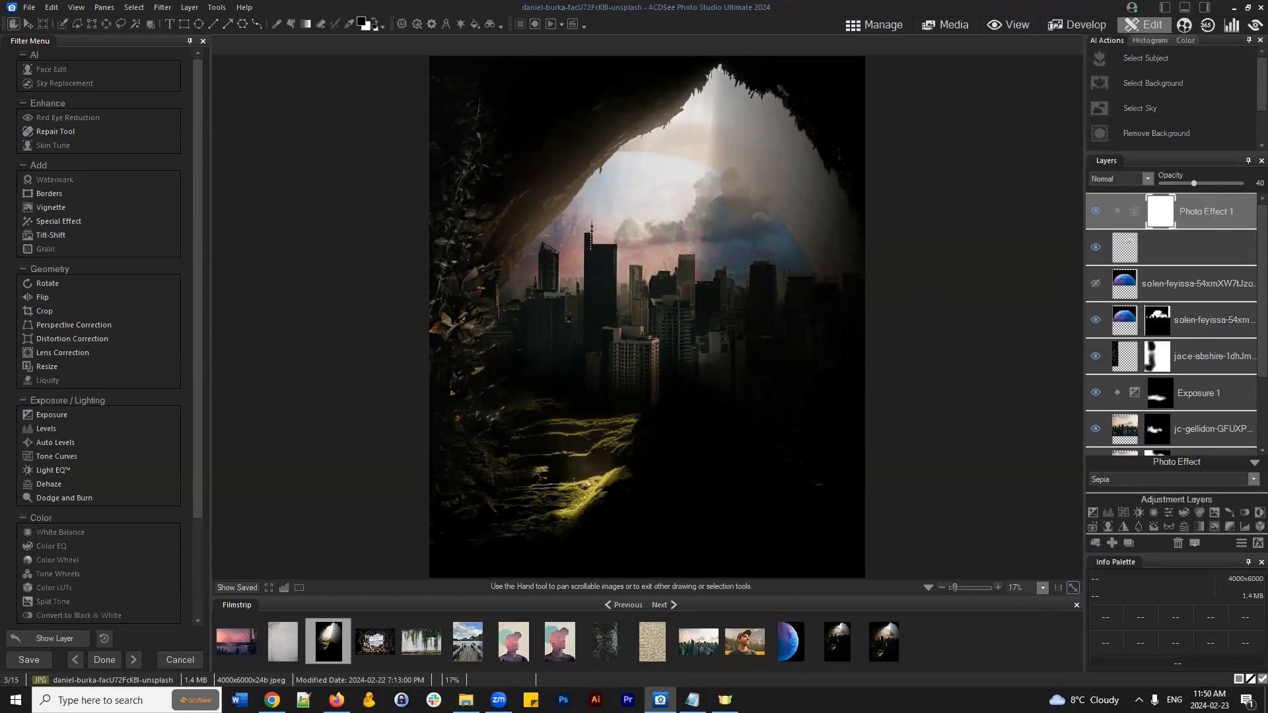
Step: Select the city layers' masks and examine the mask commands available for the upper one
{"action": "scroll", "coordinate": [1162, 363], "scroll_direction": "down", "scroll_amount": 3}
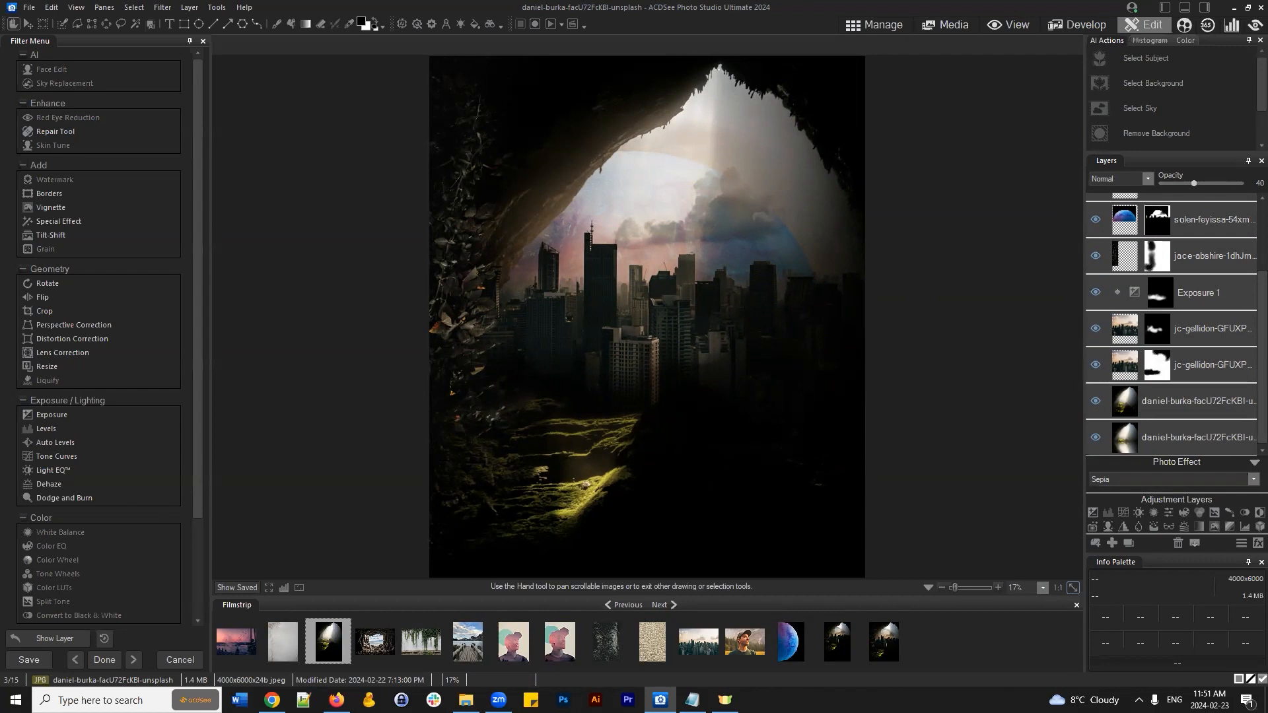
{"action": "scroll", "coordinate": [1209, 314], "scroll_direction": "up", "scroll_amount": 2}
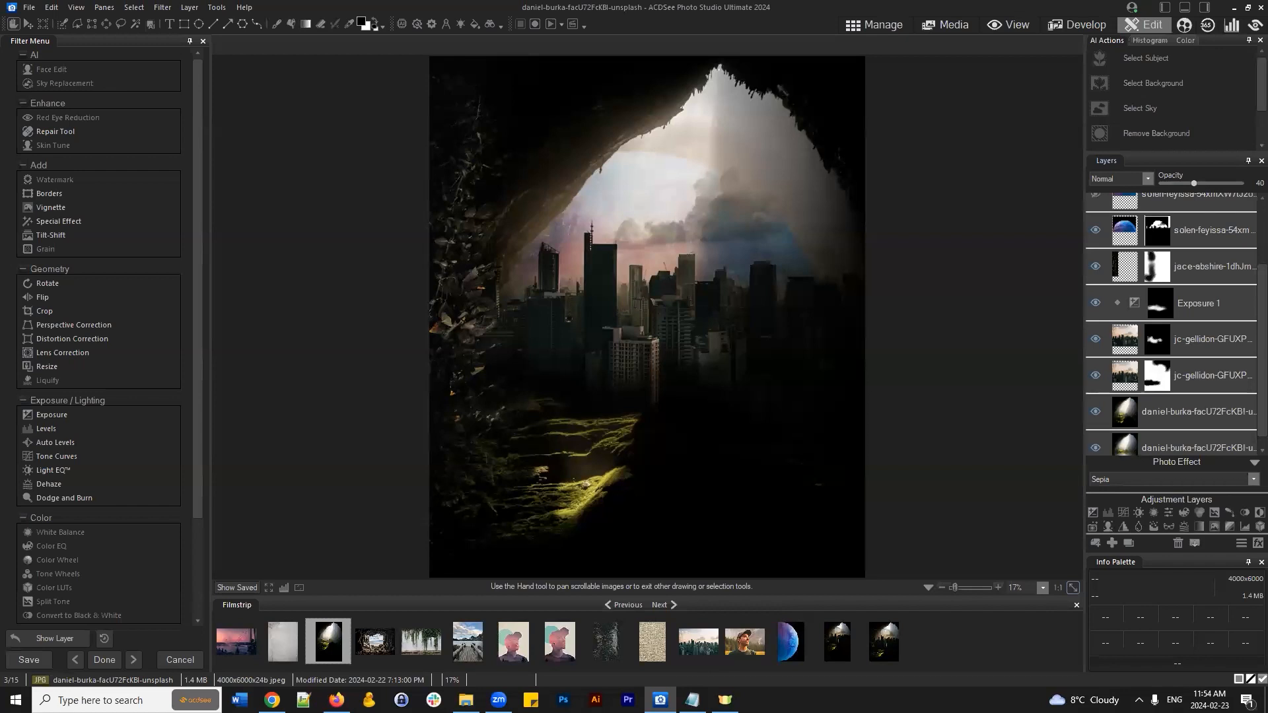
{"action": "left_click", "coordinate": [1158, 374]}
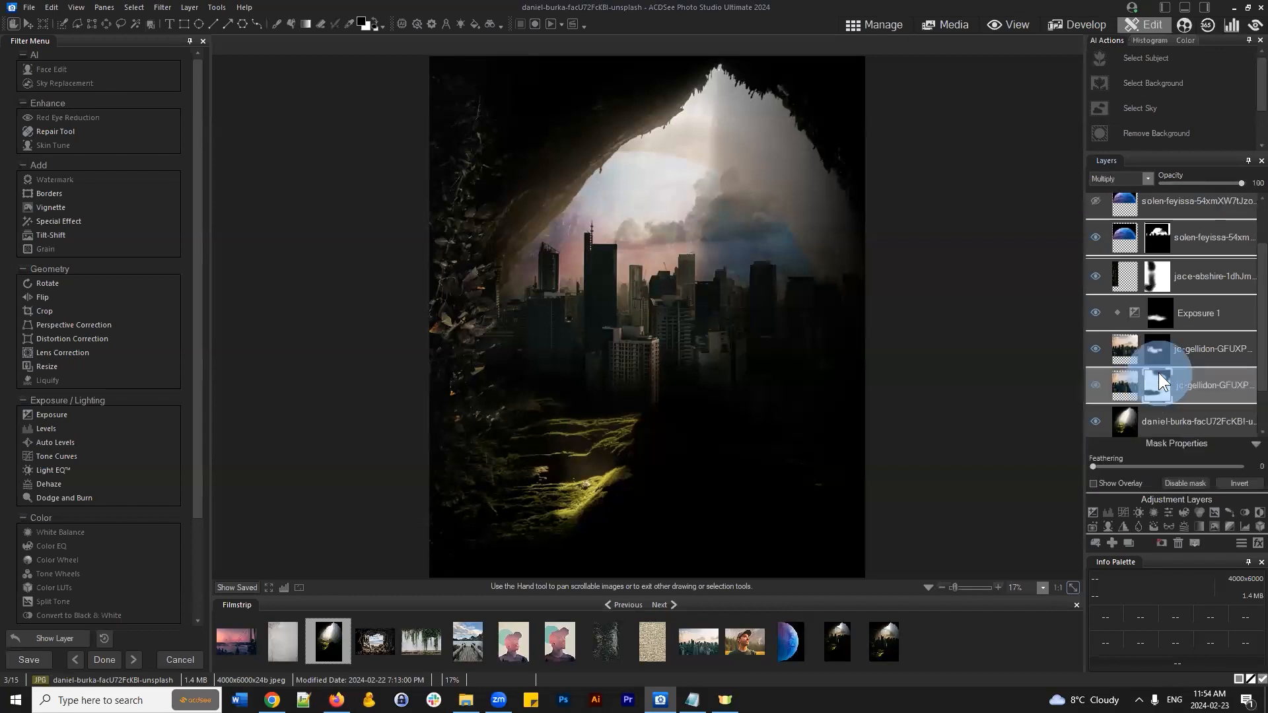
{"action": "right_click", "coordinate": [1158, 372]}
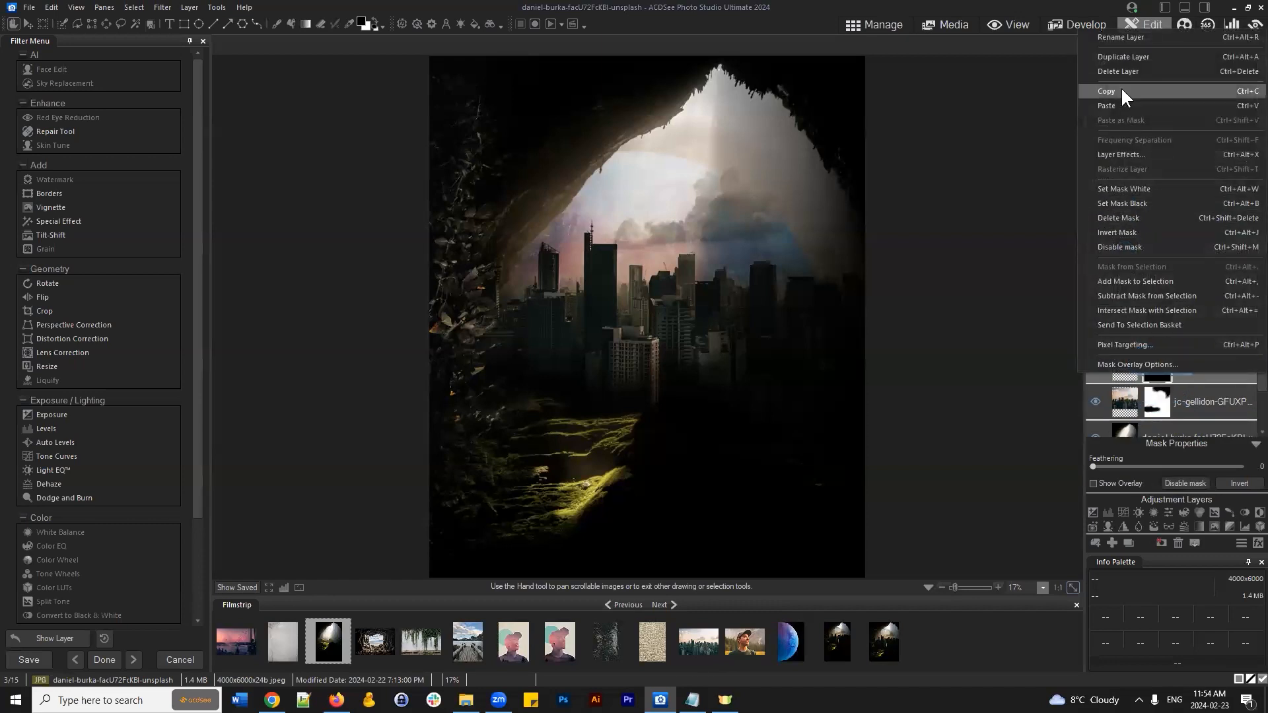
{"action": "left_click", "coordinate": [1004, 436]}
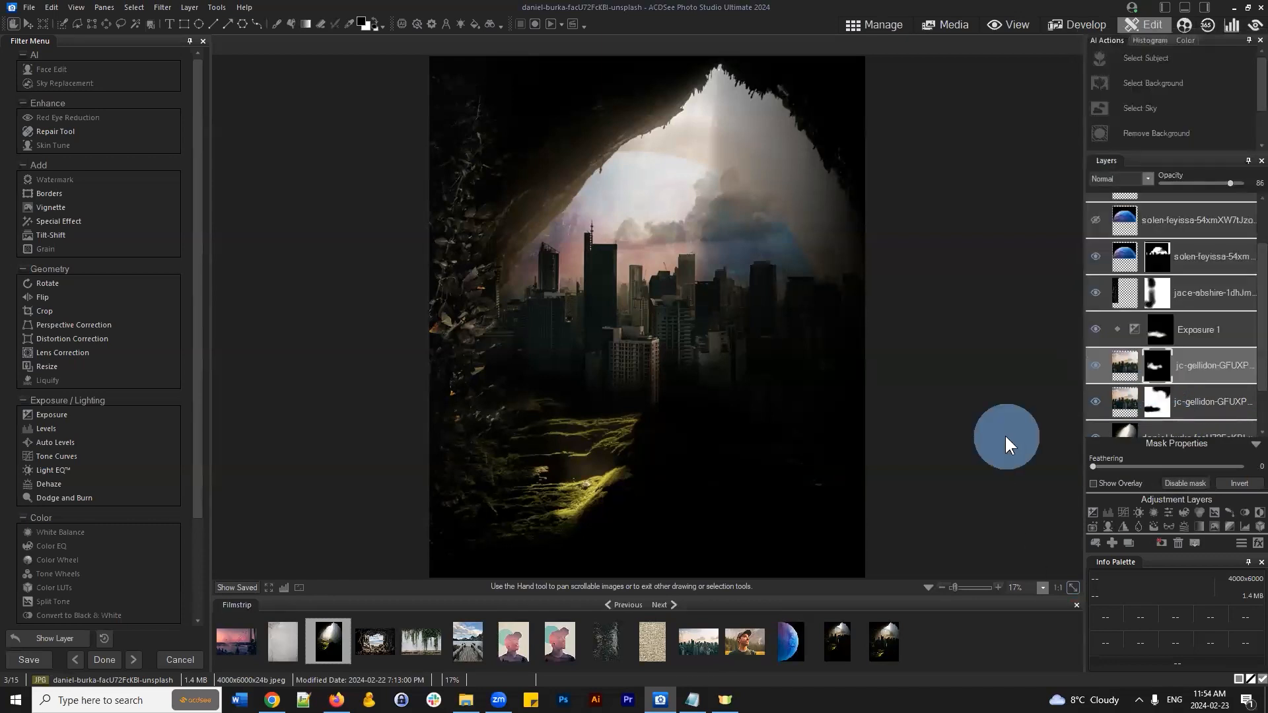
Step: Open the Selection Basket, move it over the image to view it, and close it
{"action": "left_click", "coordinate": [141, 7]}
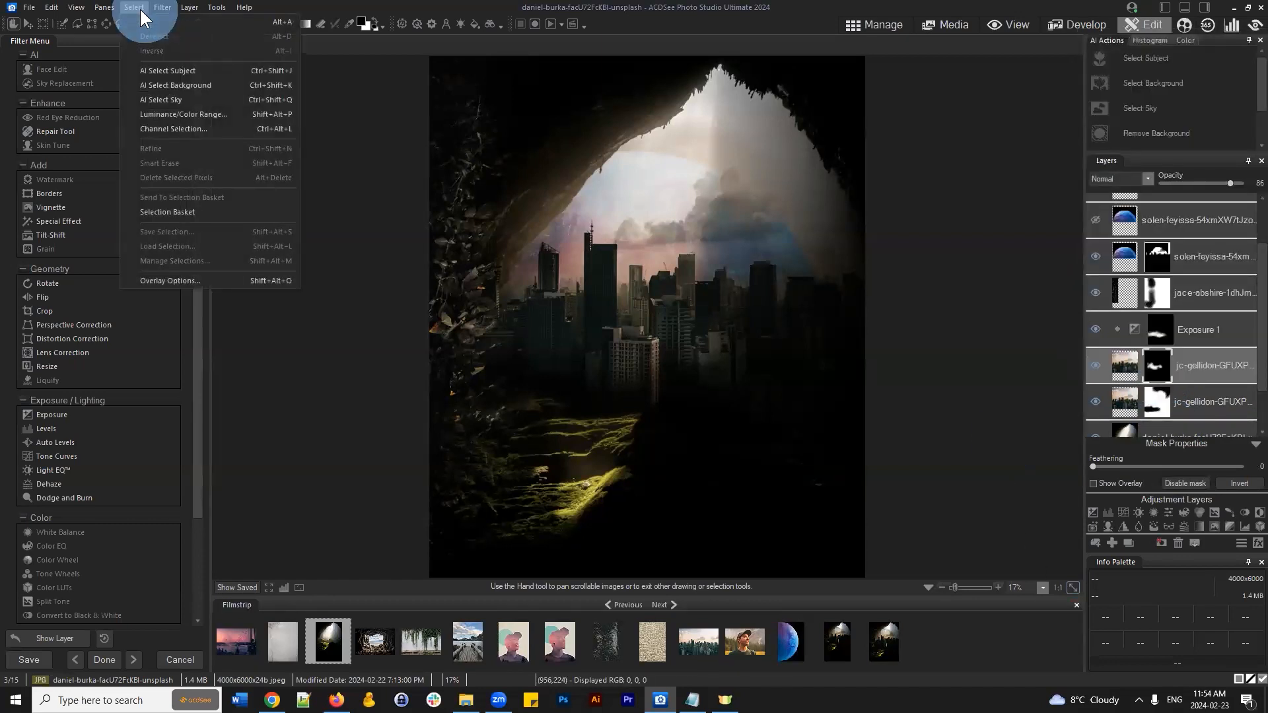
{"action": "left_click", "coordinate": [172, 210]}
{"action": "left_click_drag", "start_coordinate": [324, 100], "coordinate": [493, 128]}
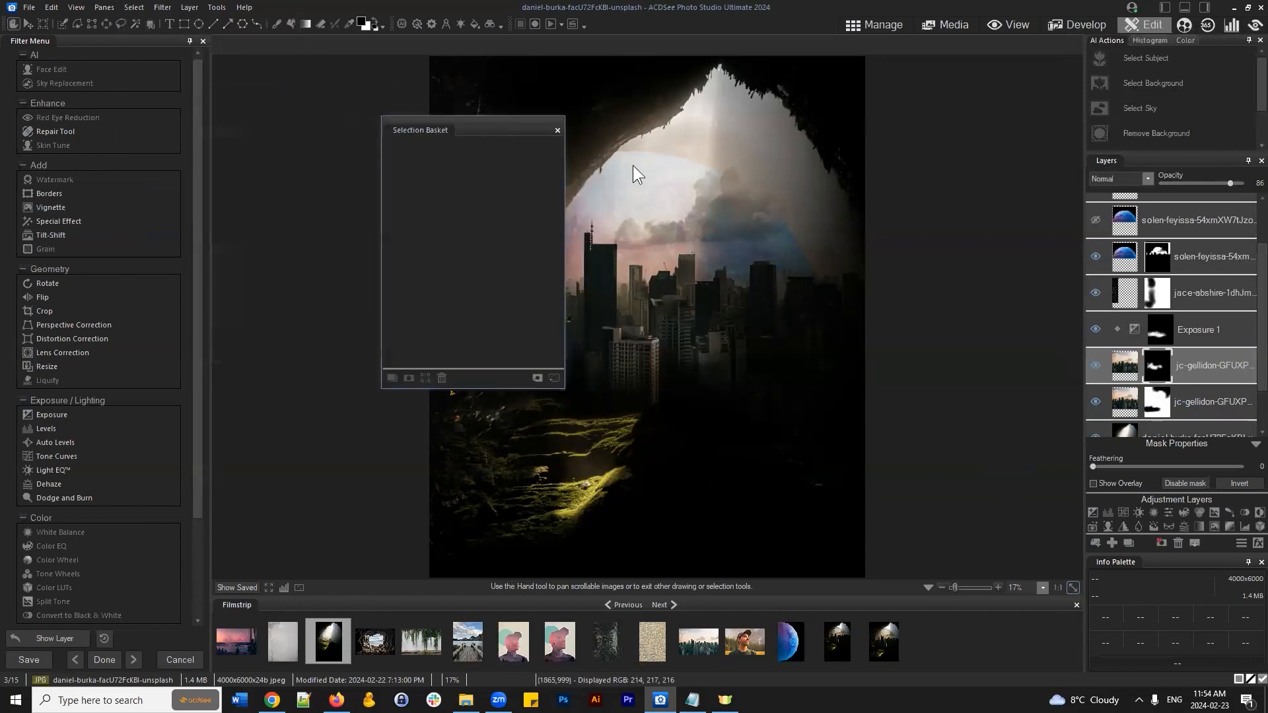
{"action": "left_click", "coordinate": [557, 130]}
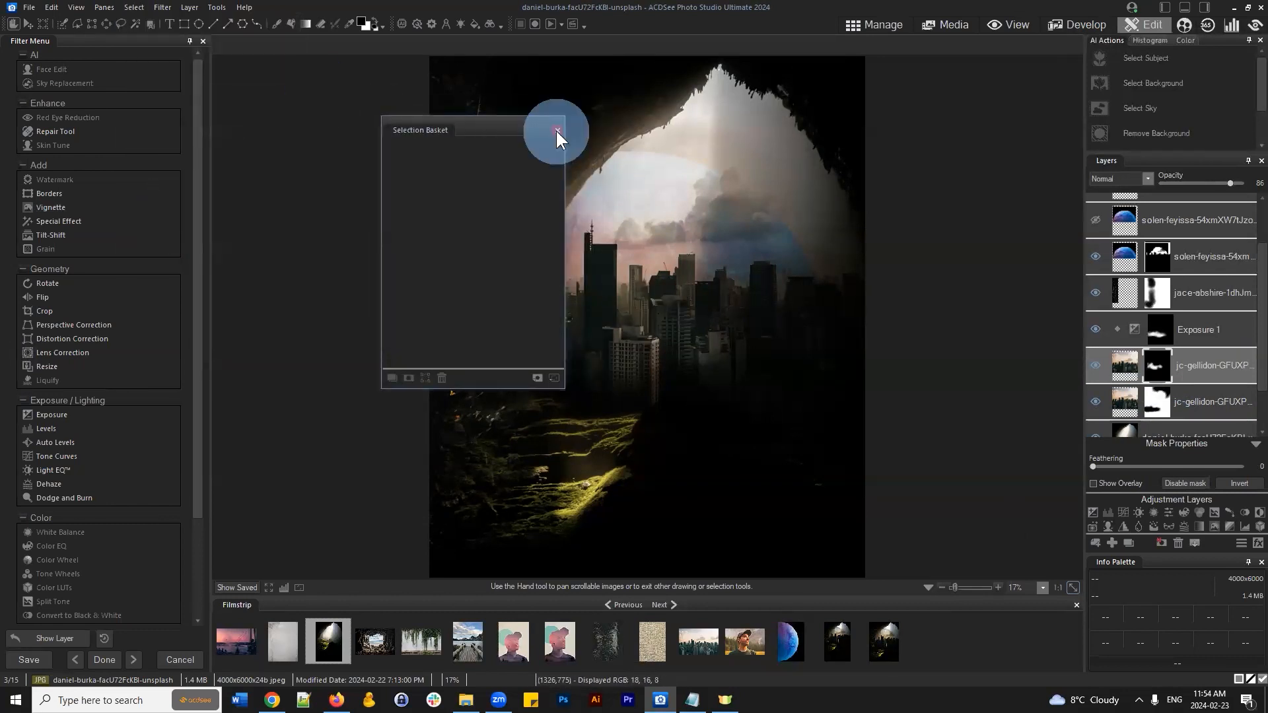
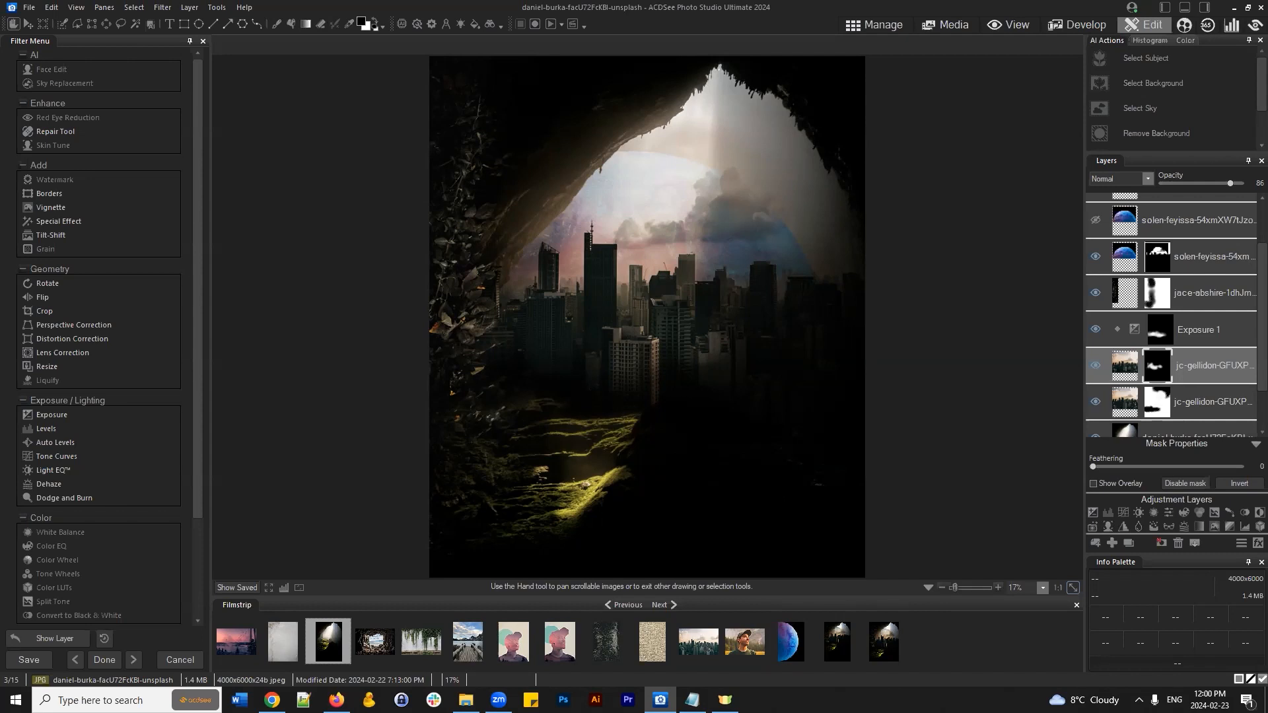
{"action": "left_click", "coordinate": [1209, 699]}
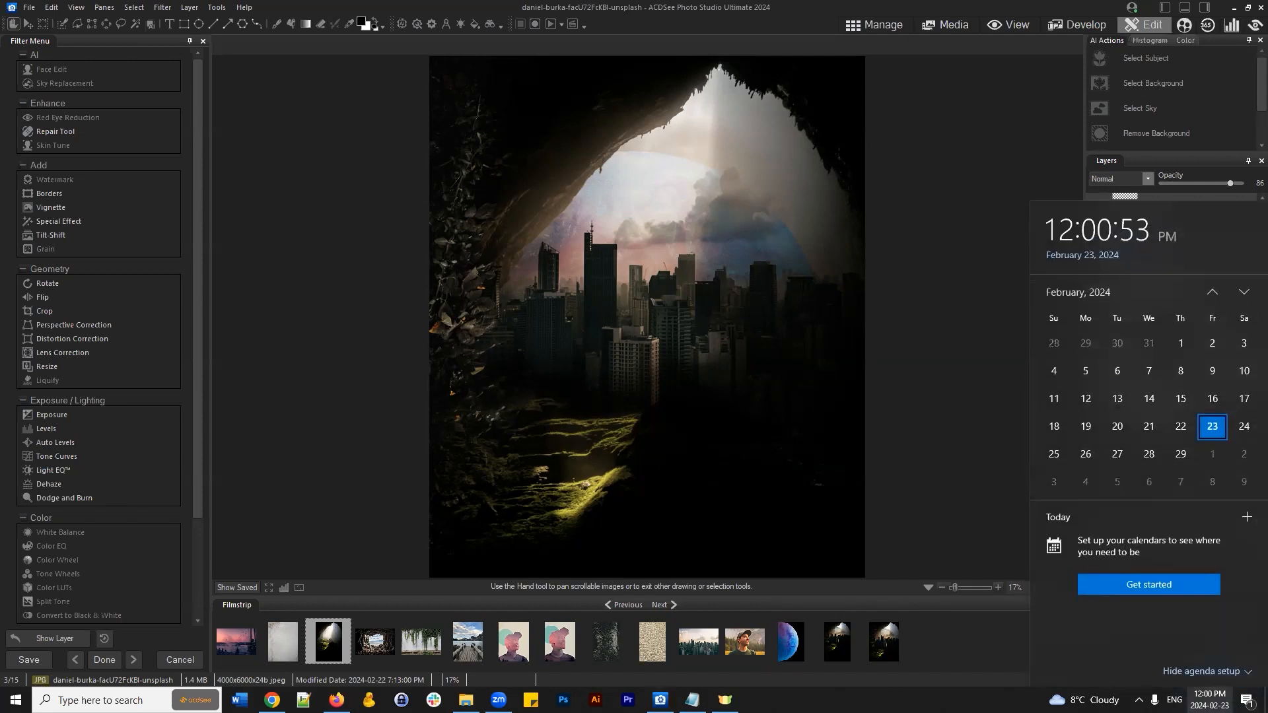
{"action": "left_click", "coordinate": [1209, 699]}
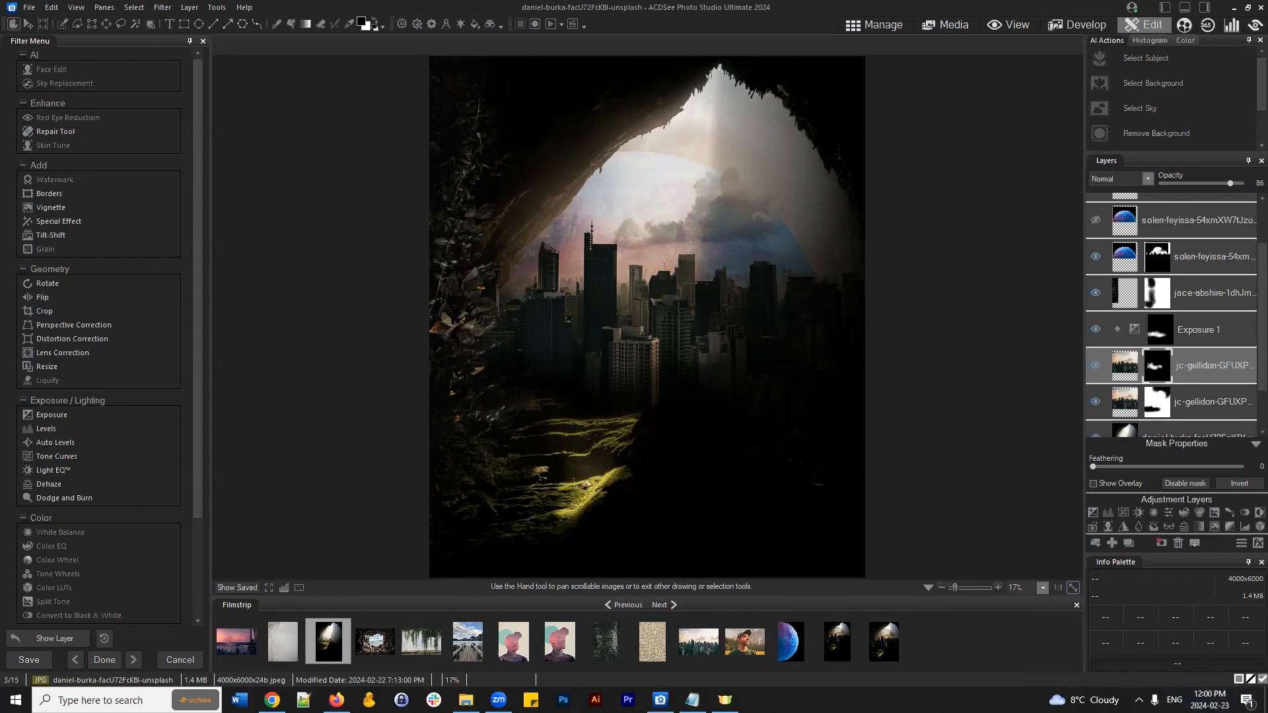